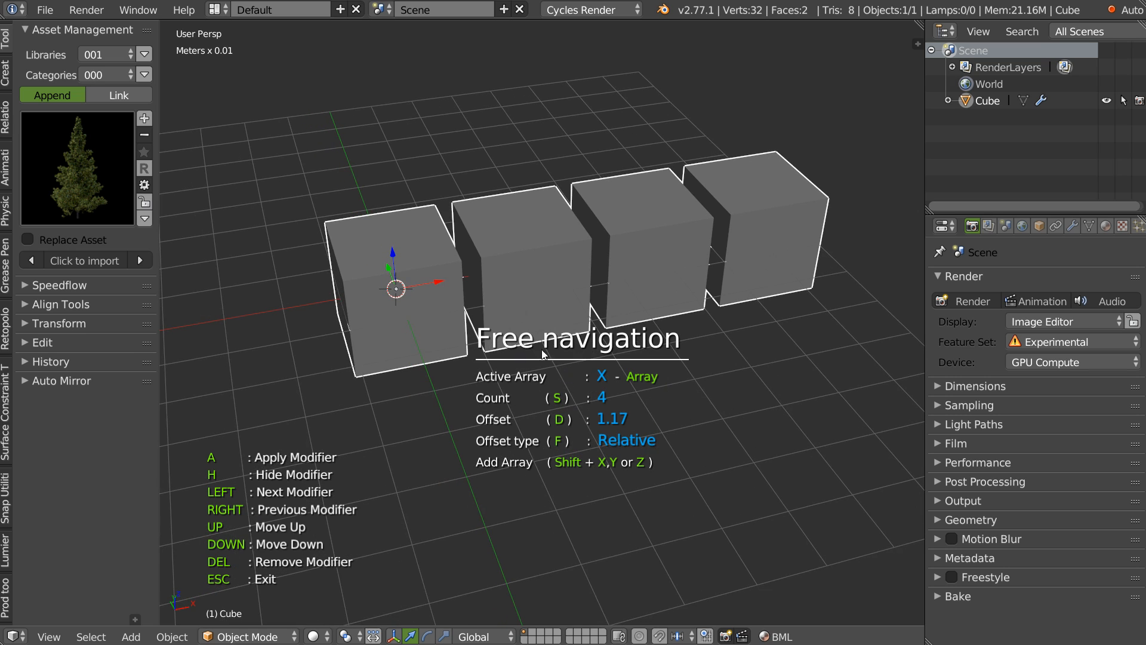
Add a second array along the Y axis to the row of cubes
middle_drag(509, 386, 570, 359)
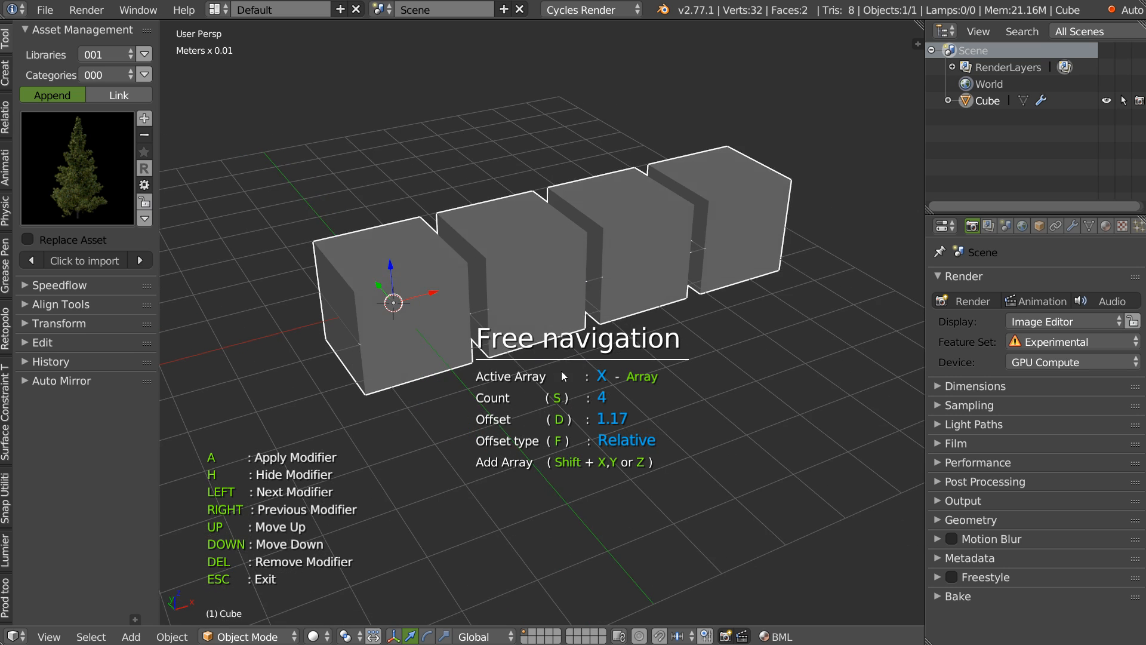
scroll(561, 370, down, 3)
middle_drag(637, 268, 569, 278)
key(shift+y)
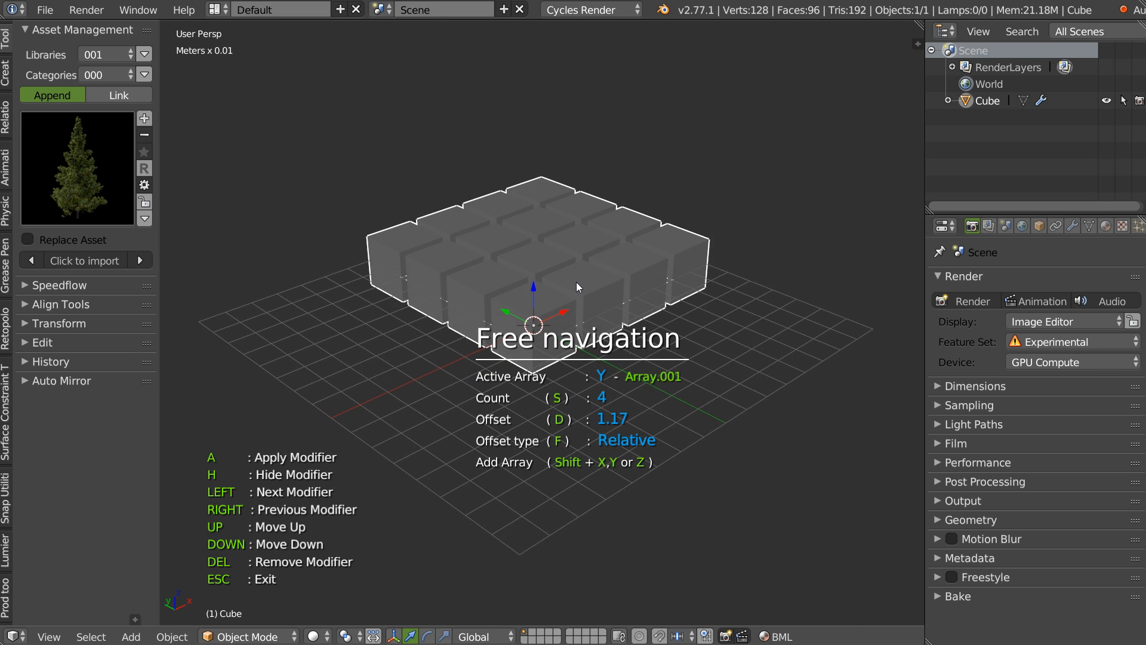
Add a Z-axis array to the cube grid with an offset of 1.24 and a count of 3
key(shift+z)
middle_drag(620, 277, 550, 313)
key(d)
click(550, 305)
key(s)
click(550, 305)
middle_drag(550, 306, 524, 320)
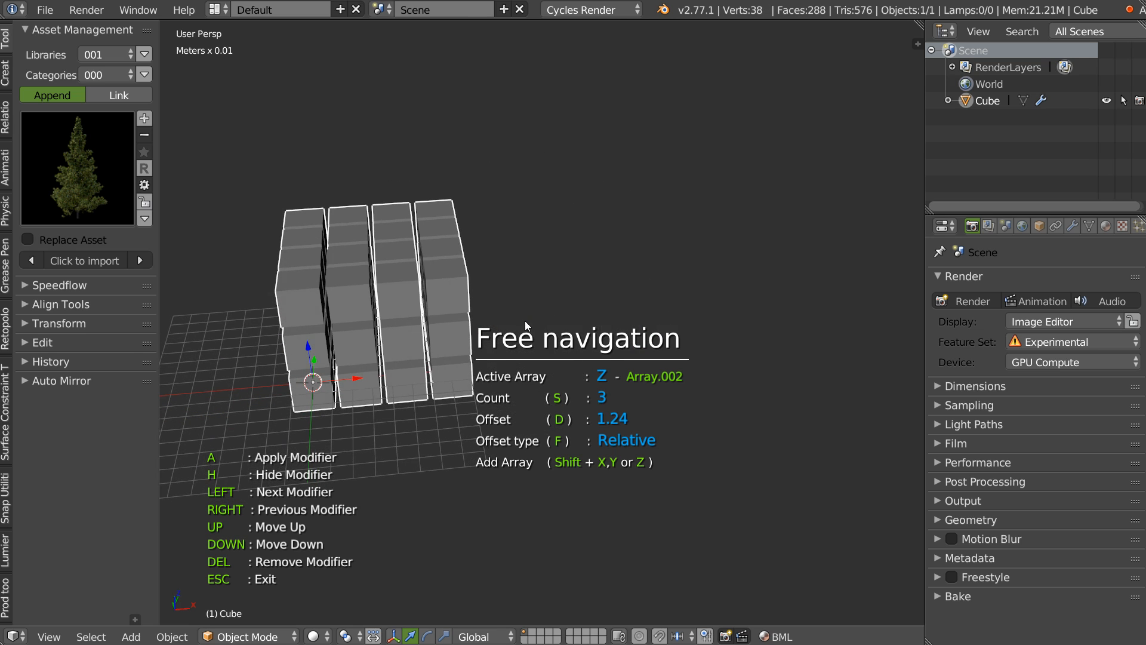
Repeat the whole cube block with additional X-axis and Y-axis arrays, spacing the blocks apart
key(shift+x)
key(d)
click(636, 299)
middle_drag(710, 266, 736, 256)
scroll(532, 277, down, 4)
middle_drag(532, 277, 478, 319)
key(shift+y)
scroll(493, 279, up, 3)
middle_drag(493, 280, 555, 316)
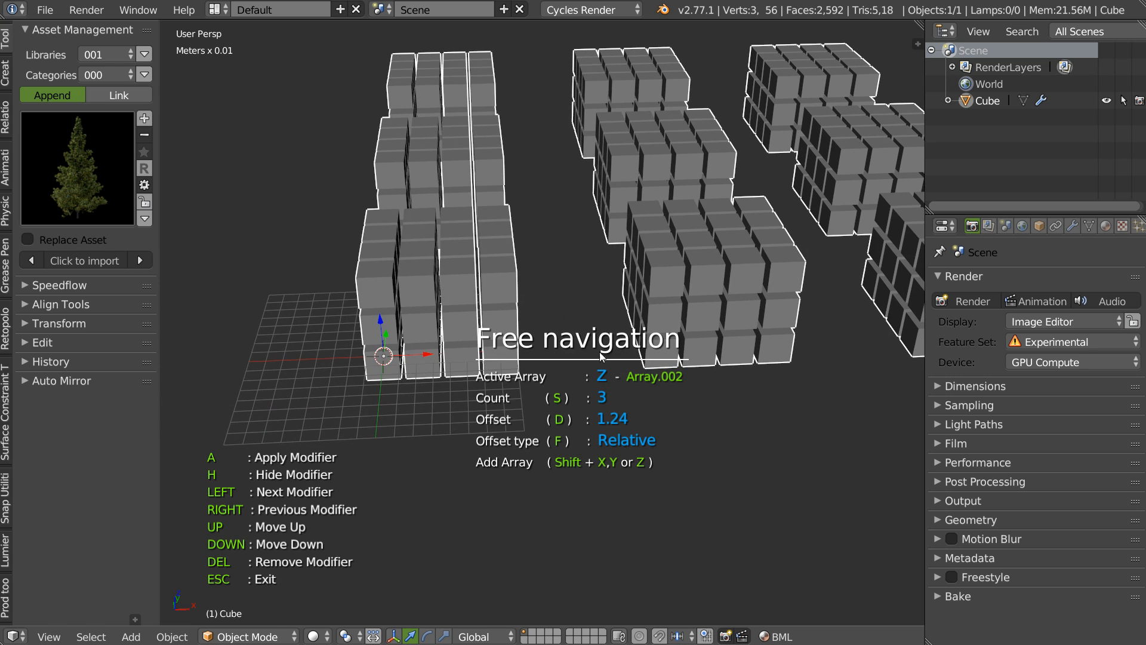
Set the first X-axis array's offset to 1.21 and its count to 5
key(Right)
key(d)
click(580, 307)
key(s)
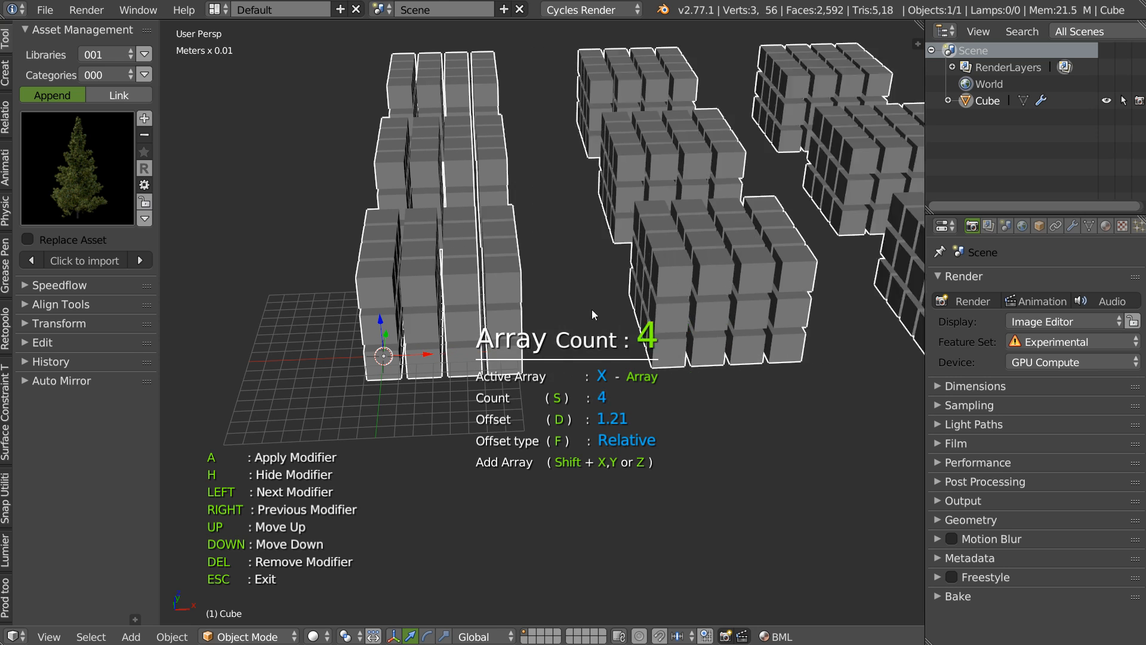
click(610, 309)
mouse_move(611, 309)
middle_down()
mouse_move(653, 311)
mouse_move(621, 309)
middle_up()
Adjust the count of the second Y-axis array to 3 and of the first Y-axis array to 4
key(Right)
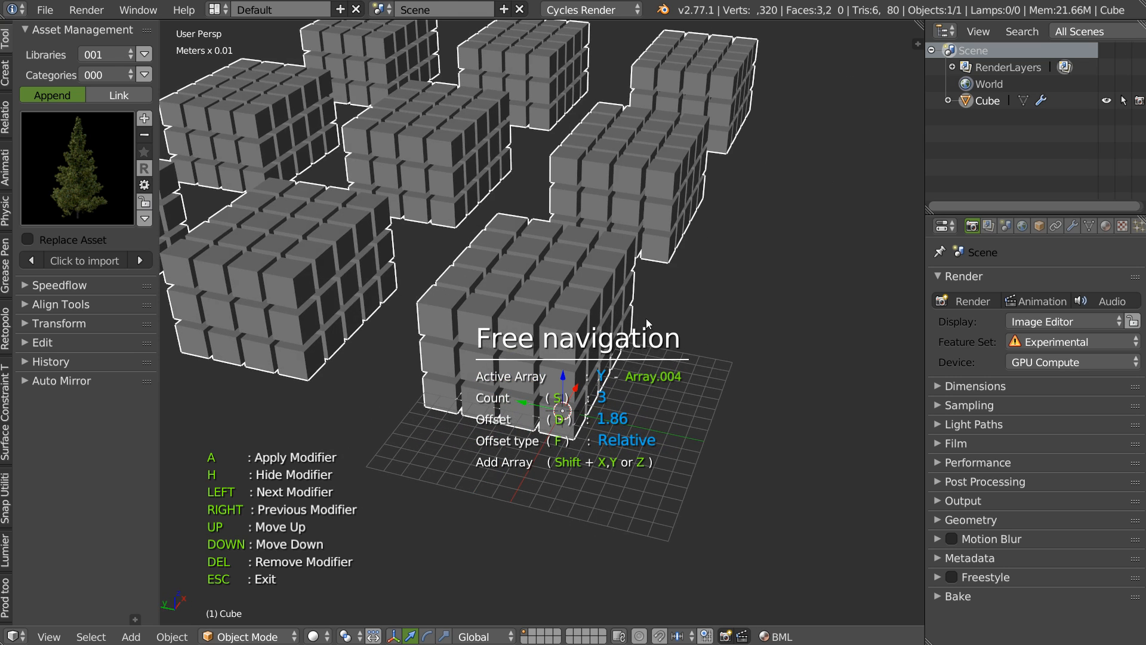
key(s)
click(667, 320)
key(Right)
key(Right)
key(Right)
key(s)
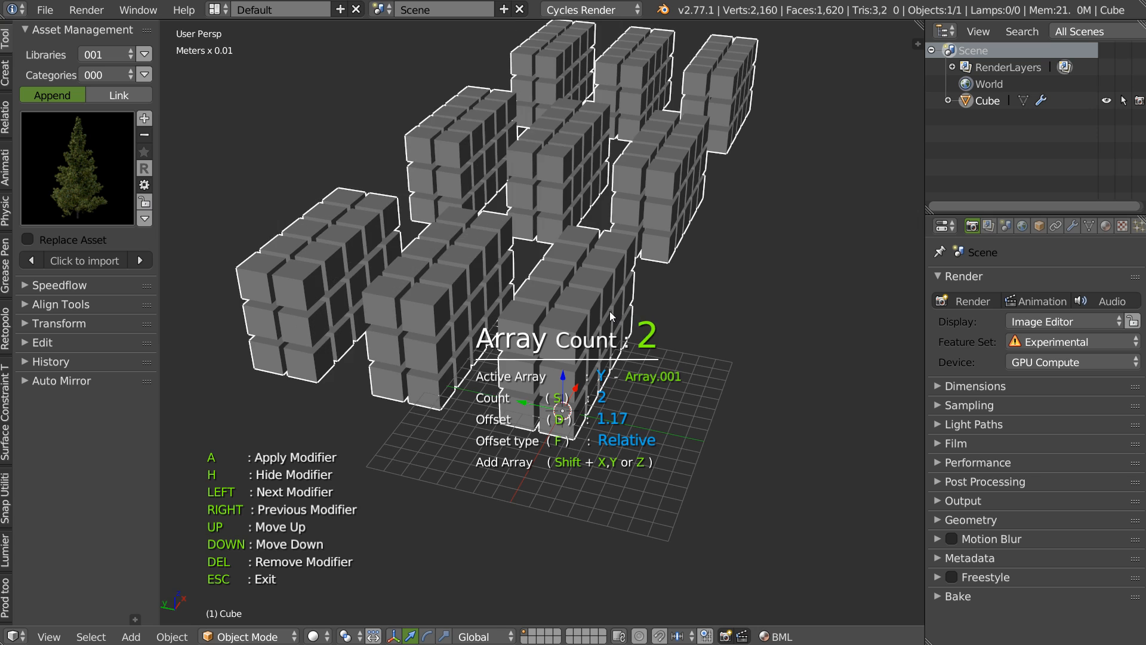
click(668, 319)
Remove all array modifiers from the cube and exit the array tool
middle_drag(667, 318, 563, 288)
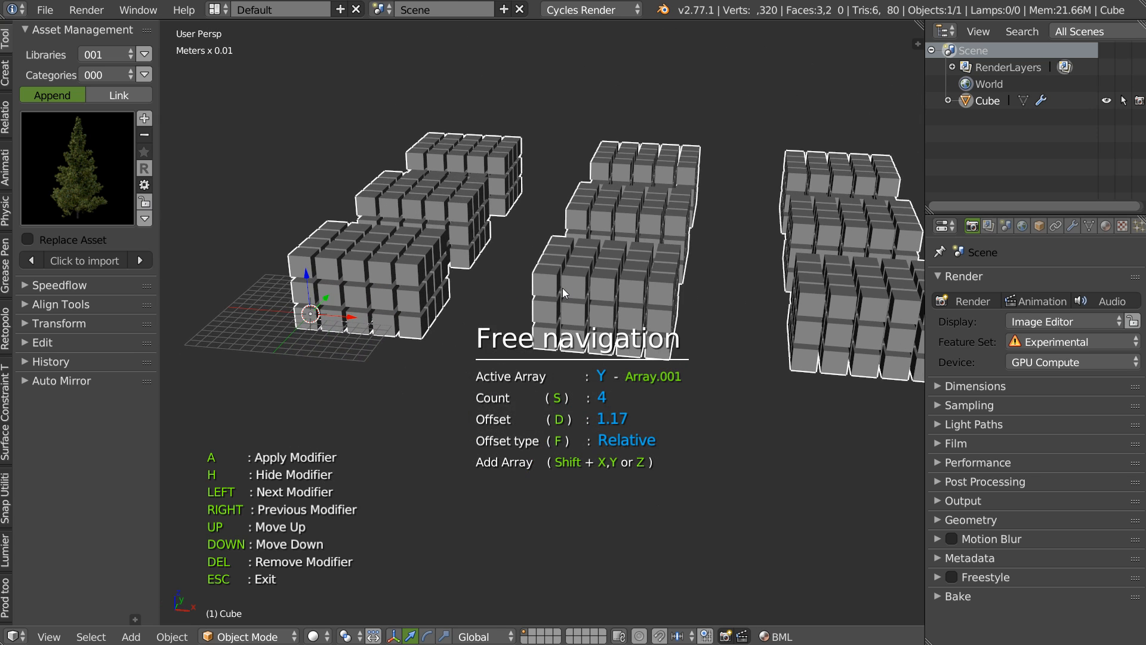
key(Delete)
key(Delete)
key(Delete)
key(Delete)
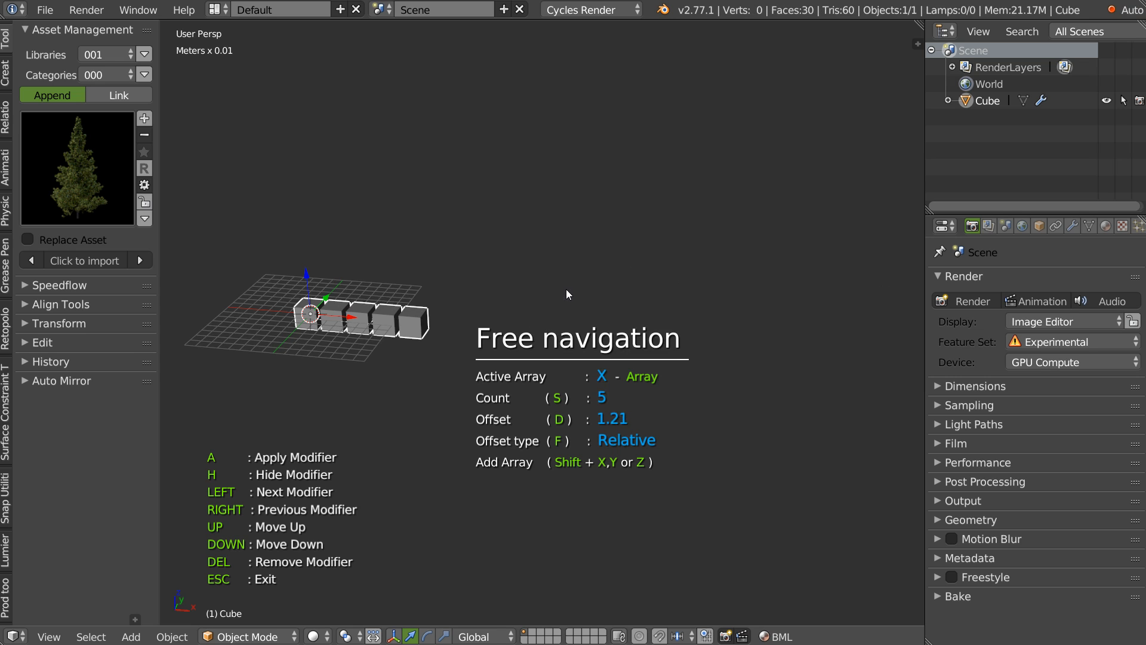
key(Delete)
key(Escape)
Delete the cube and add a plane in its place
middle_drag(564, 290, 394, 346)
shift+middle_drag(394, 346, 636, 280)
scroll(597, 272, up, 4)
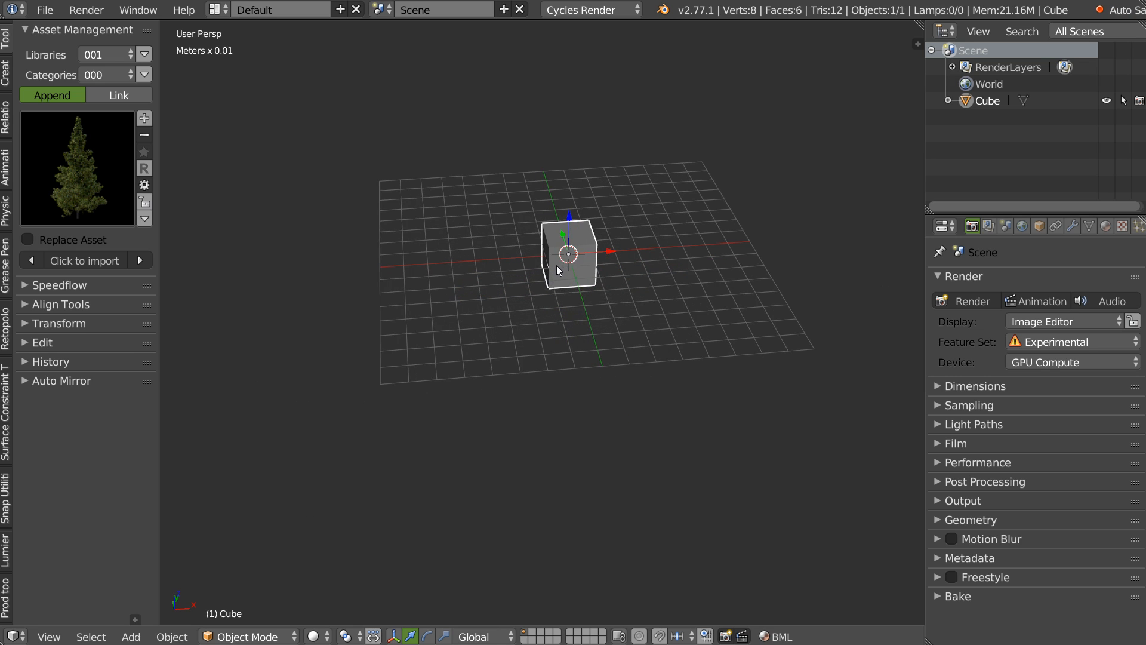
key(KP_Decimal)
middle_drag(560, 348, 499, 323)
scroll(499, 324, down, 3)
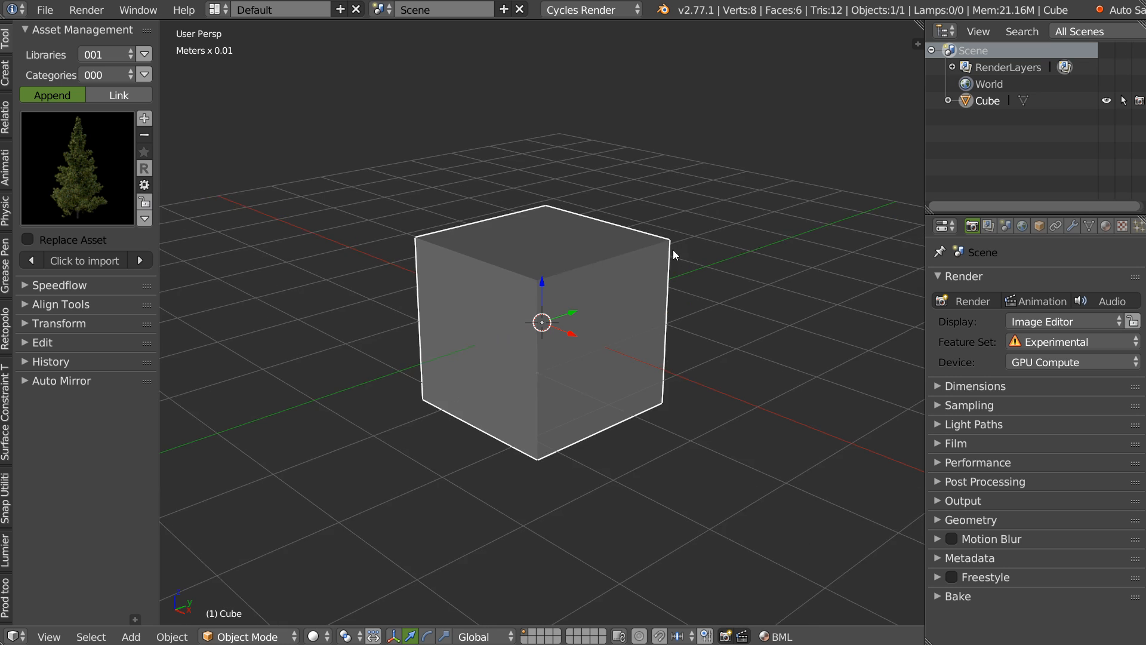
scroll(571, 264, down, 3)
key(x)
click(580, 312)
right_click(578, 310)
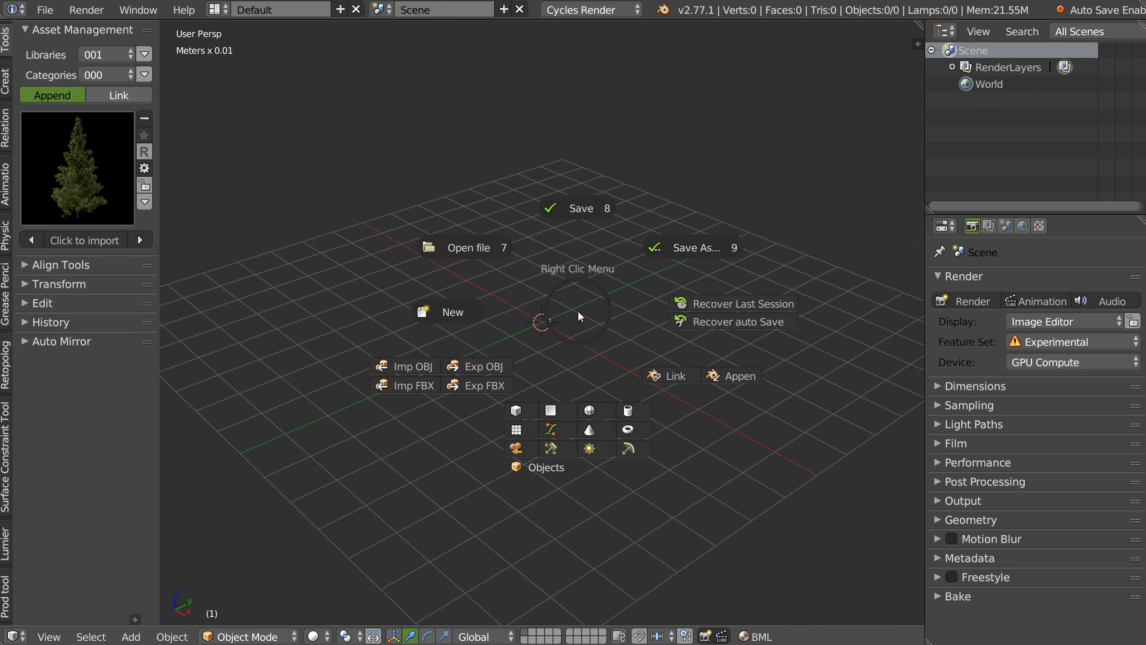
click(550, 410)
Add a Speedflow Solidify modifier to the plane with a thickness of about 0.86
key(alt+s)
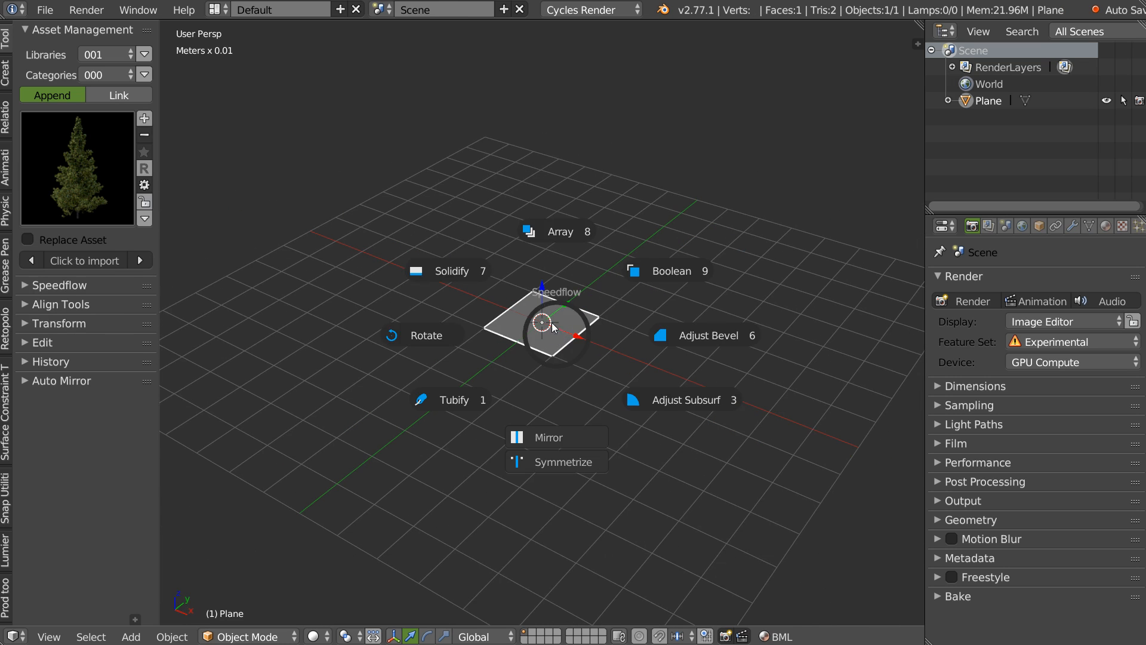
click(457, 275)
middle_drag(501, 284, 572, 292)
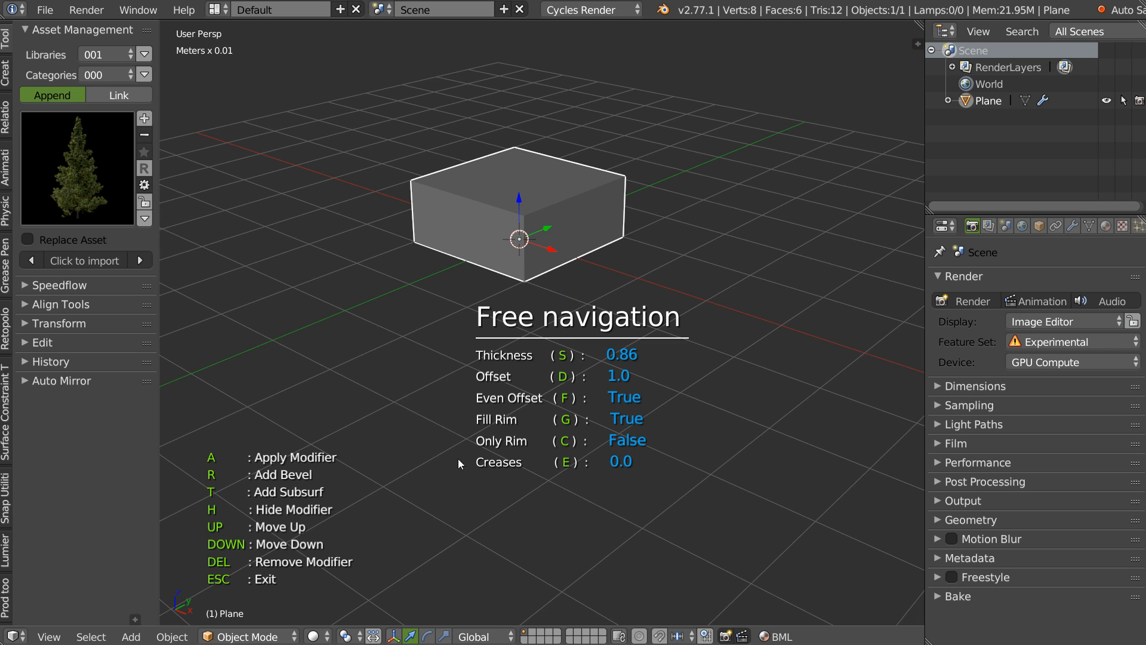
middle_drag(514, 271, 523, 247)
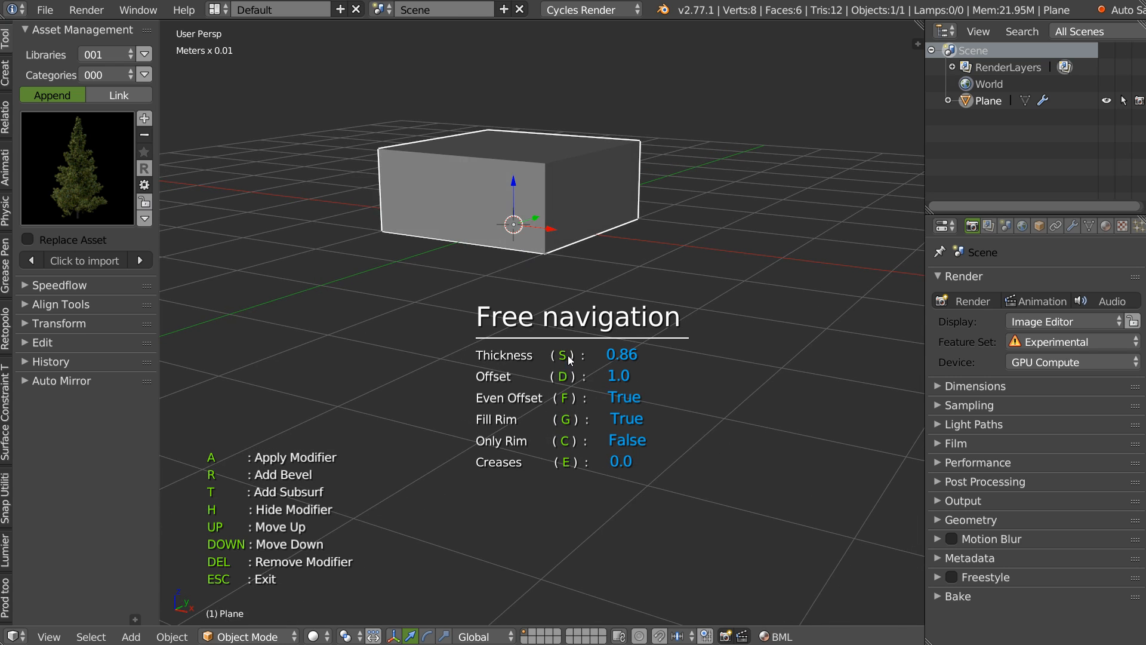
Set the Solidify thickness to about 0.8 and its offset to 0.0
key(s)
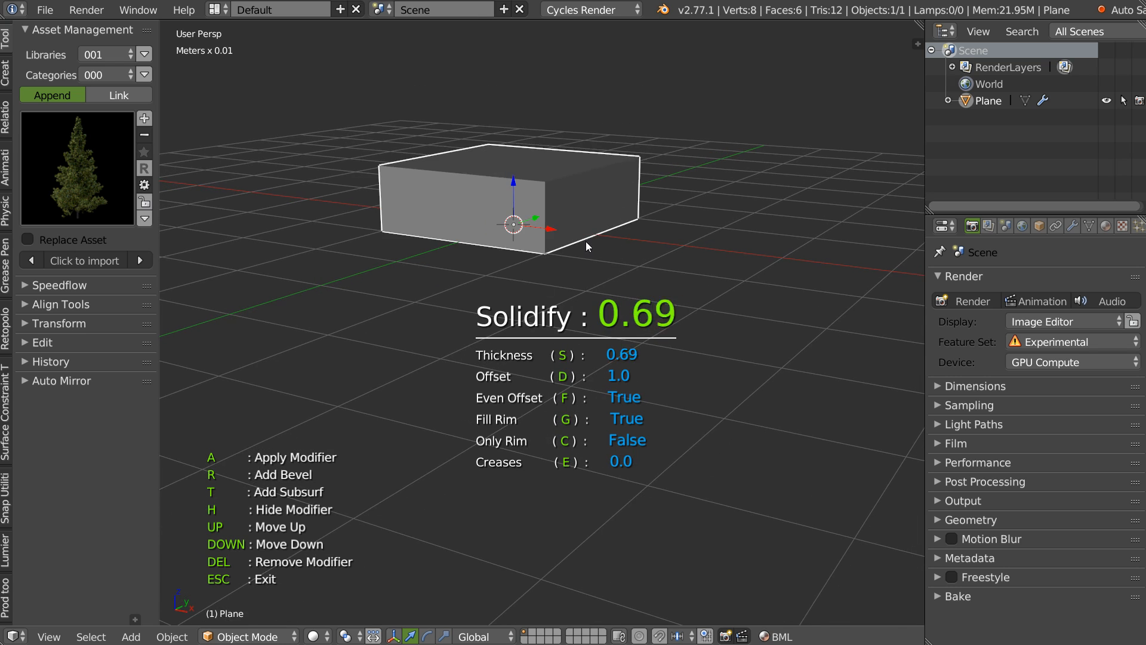
click(586, 241)
key(d)
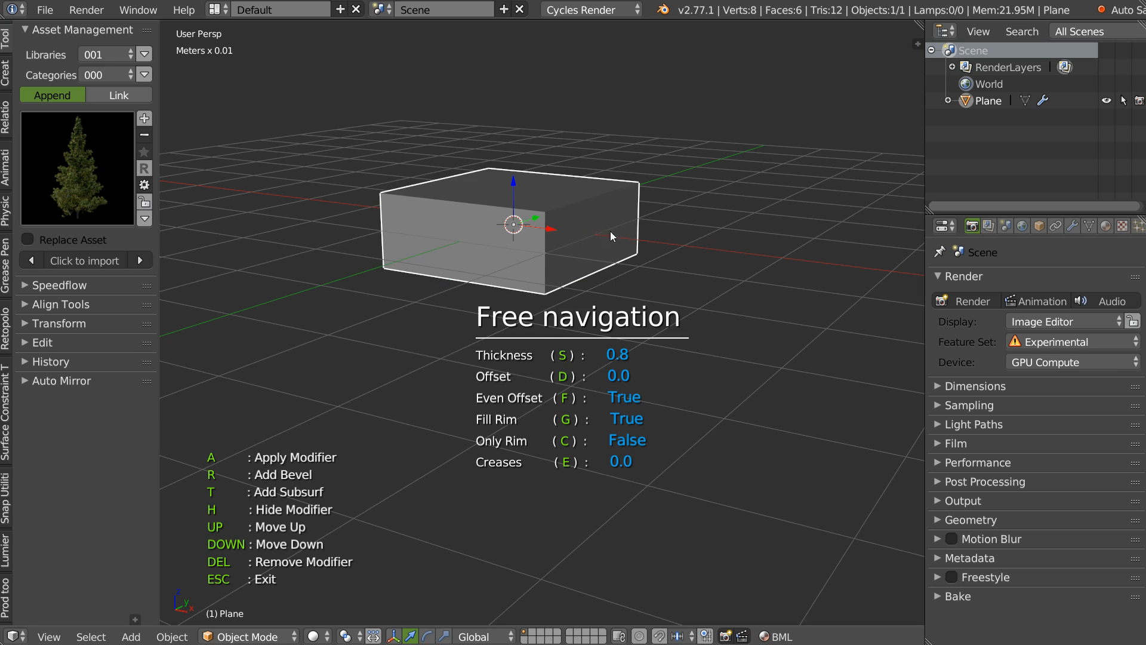
Increase the Solidify thickness to about 1.36 and switch its offset to 1.0
key(s)
click(618, 235)
middle_drag(618, 236, 527, 230)
key(s)
click(536, 238)
key(d)
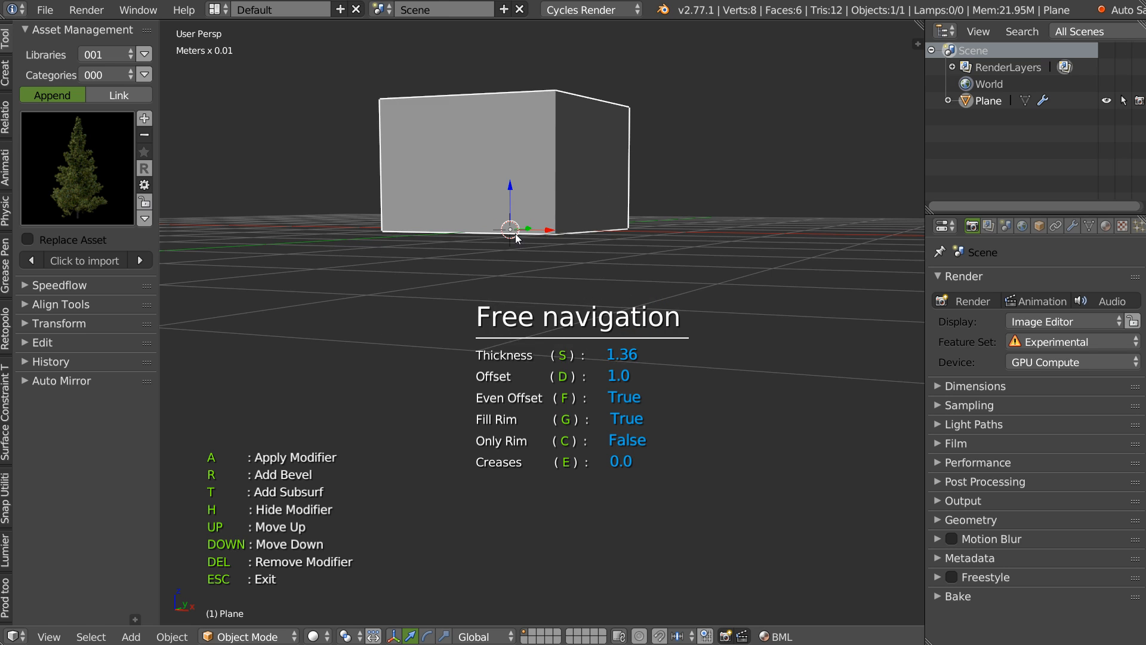
Switch the Solidify offset to 0.0 and reduce the thickness to about 0.49
middle_drag(559, 245, 510, 241)
key(d)
key(s)
click(572, 237)
Toggle Even Offset, Fill Rim and the Solidify modifier's visibility off and back on
key(f)
key(f)
key(g)
key(g)
key(h)
key(h)
Try the Only Rim and Creases options of the Solidify modifier
key(c)
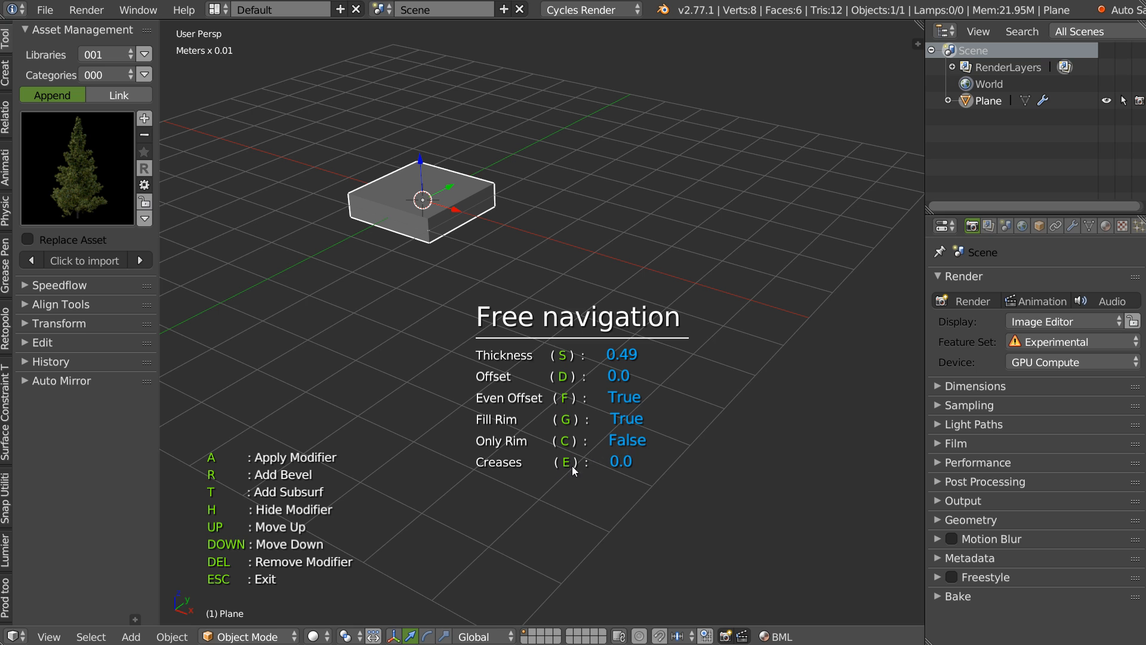
key(e)
key(e)
Add a Bevel and a Subsurf modifier to the solidified plane and remove both again
scroll(347, 395, up, 4)
shift+middle_drag(477, 196, 577, 213)
middle_drag(667, 219, 512, 287)
key(r)
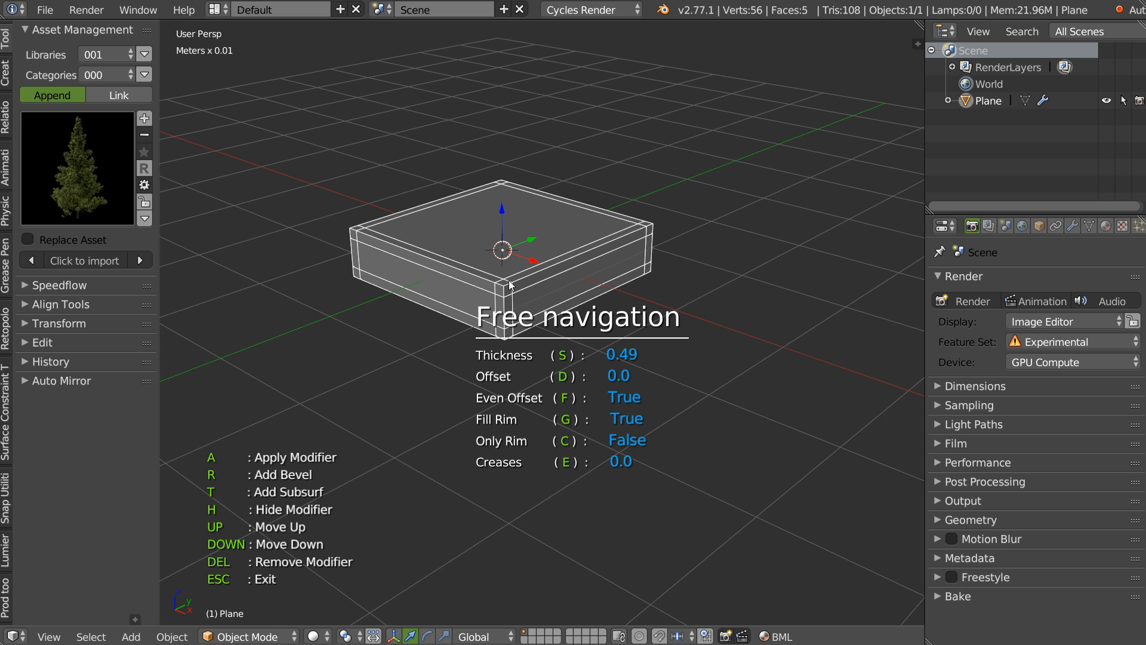
key(t)
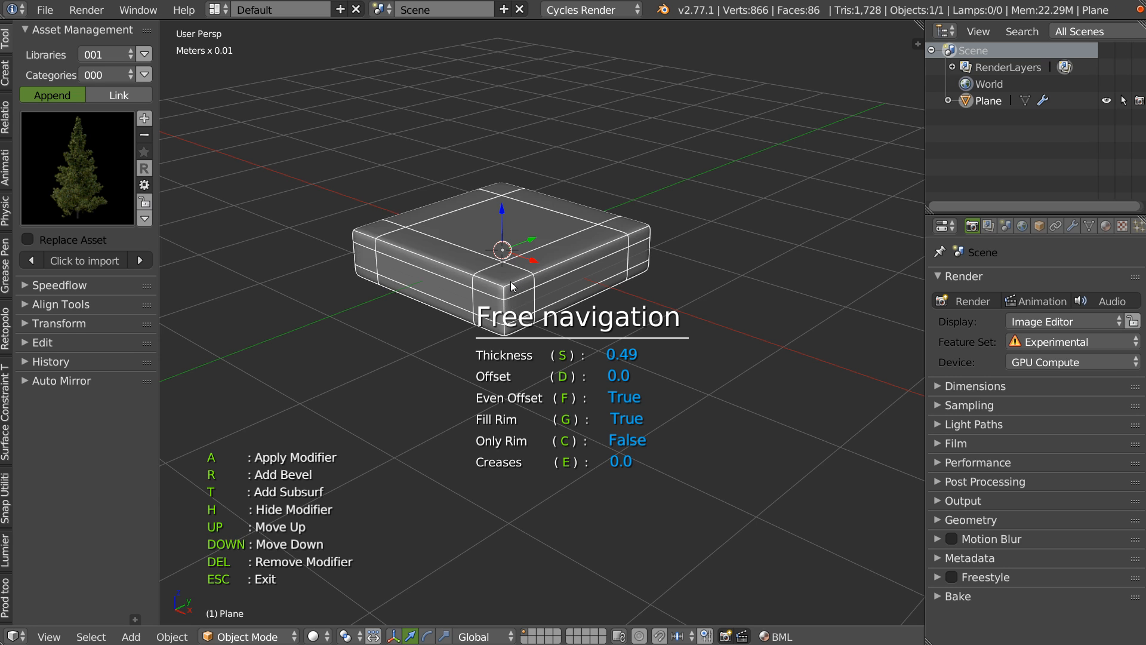
middle_drag(563, 278, 520, 274)
key(Delete)
key(Delete)
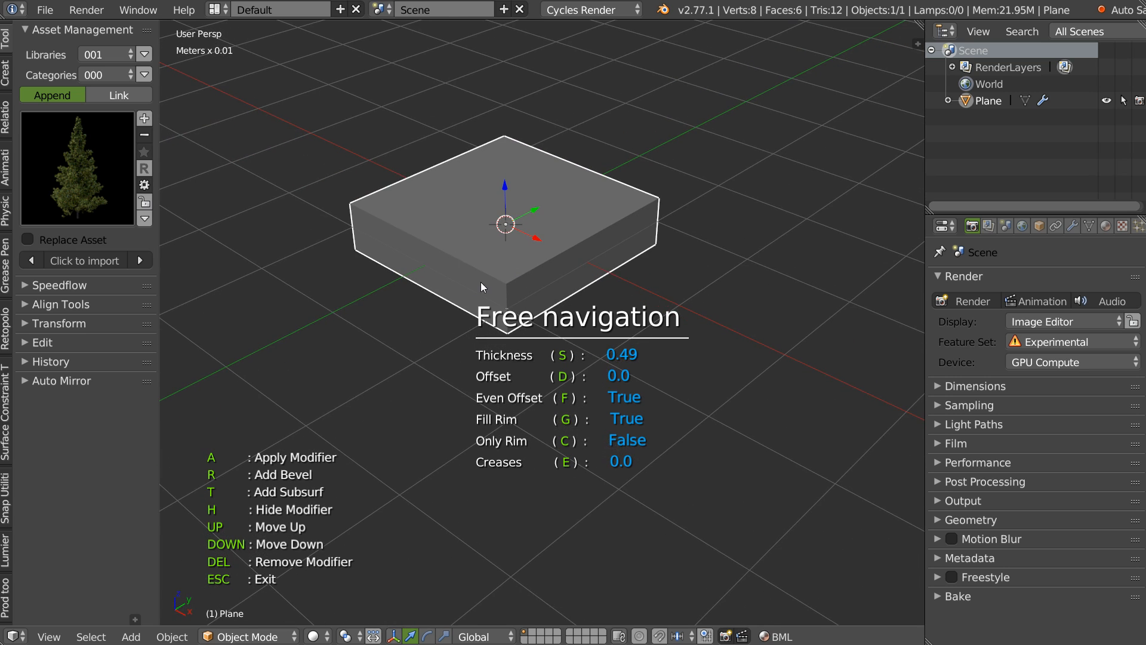
Toggle the Solidify modifier's visibility, leave it hidden and exit the Solidify tool
key(h)
key(h)
middle_drag(611, 331, 673, 331)
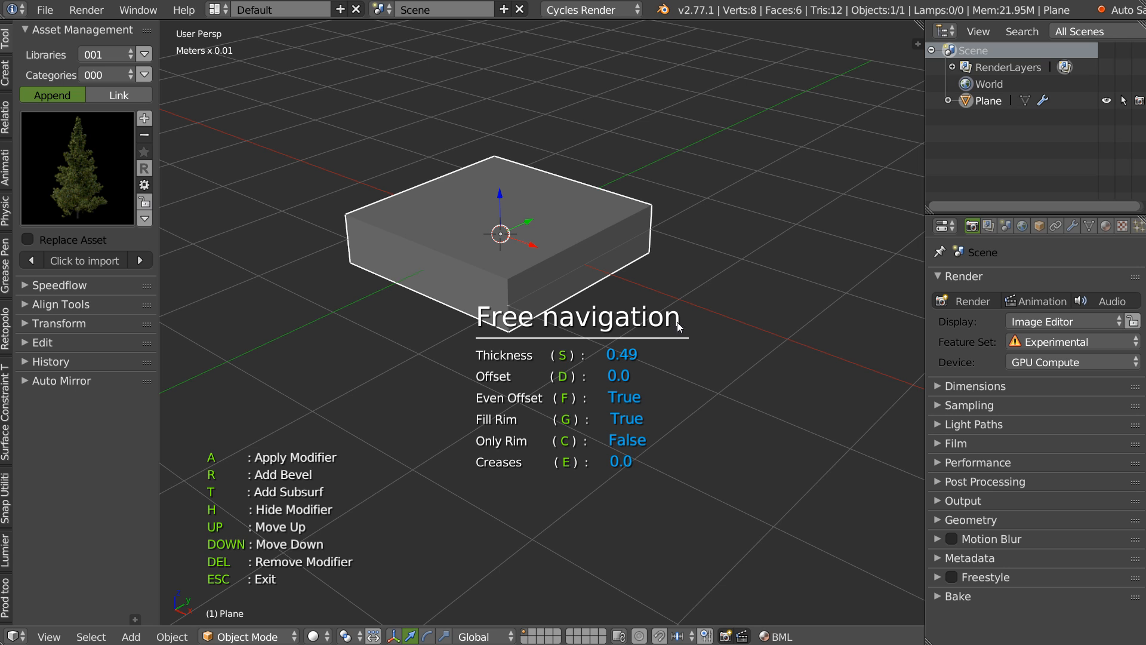
key(h)
key(h)
key(h)
key(Escape)
Reopen Solidify on the plane, unhide the modifier and set its thickness to 1
key(space)
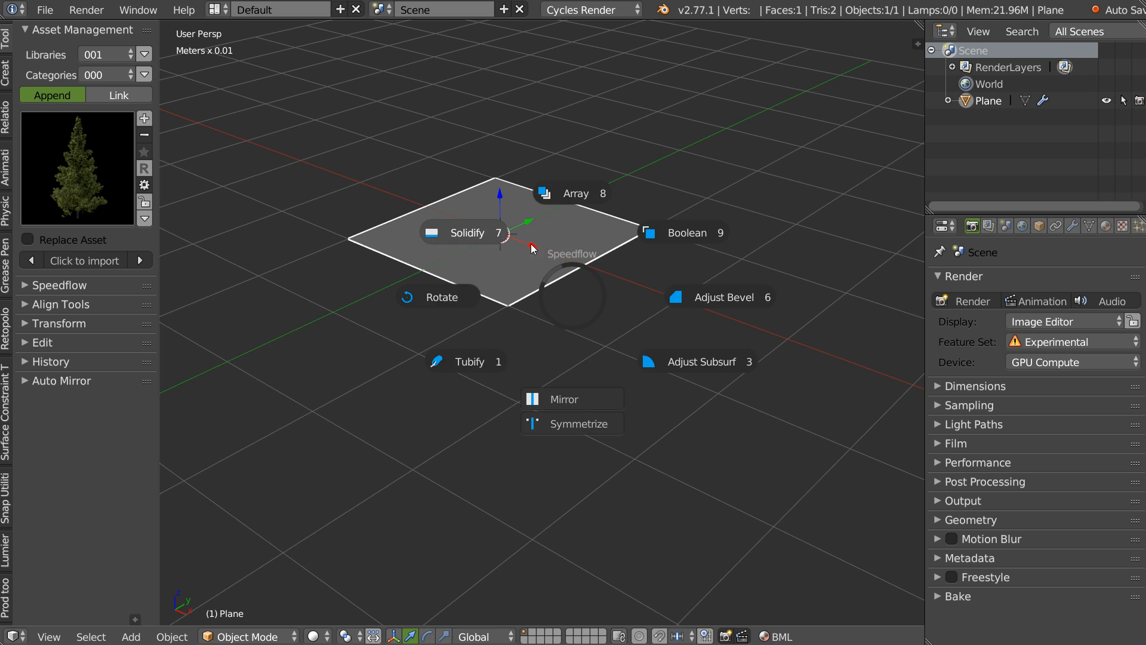
click(505, 235)
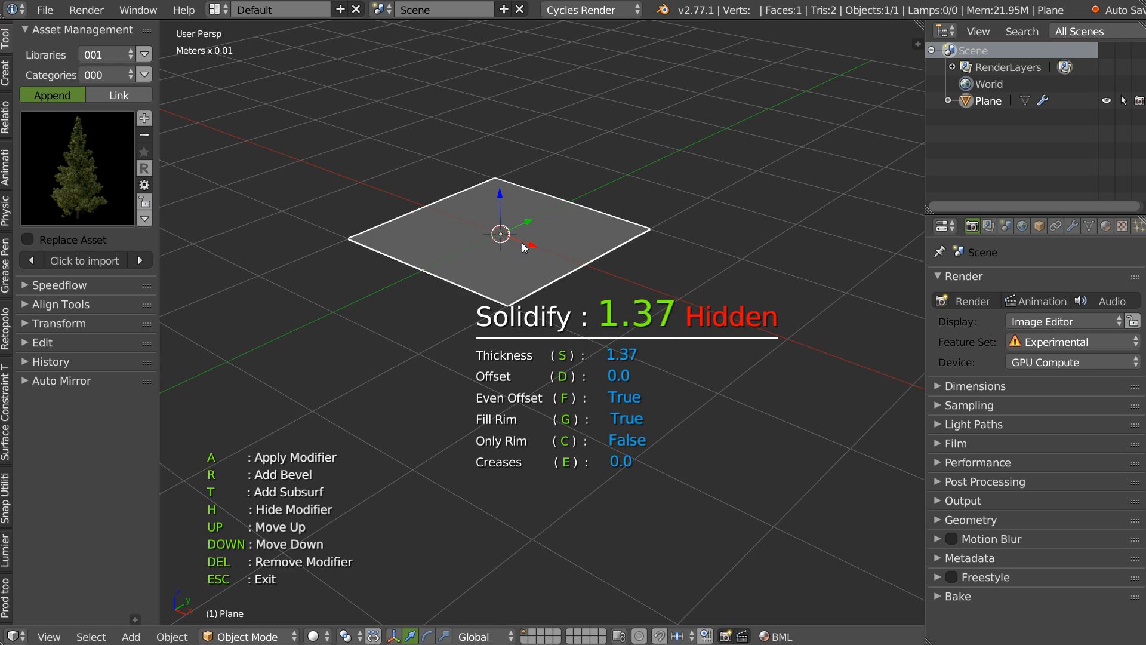
key(h)
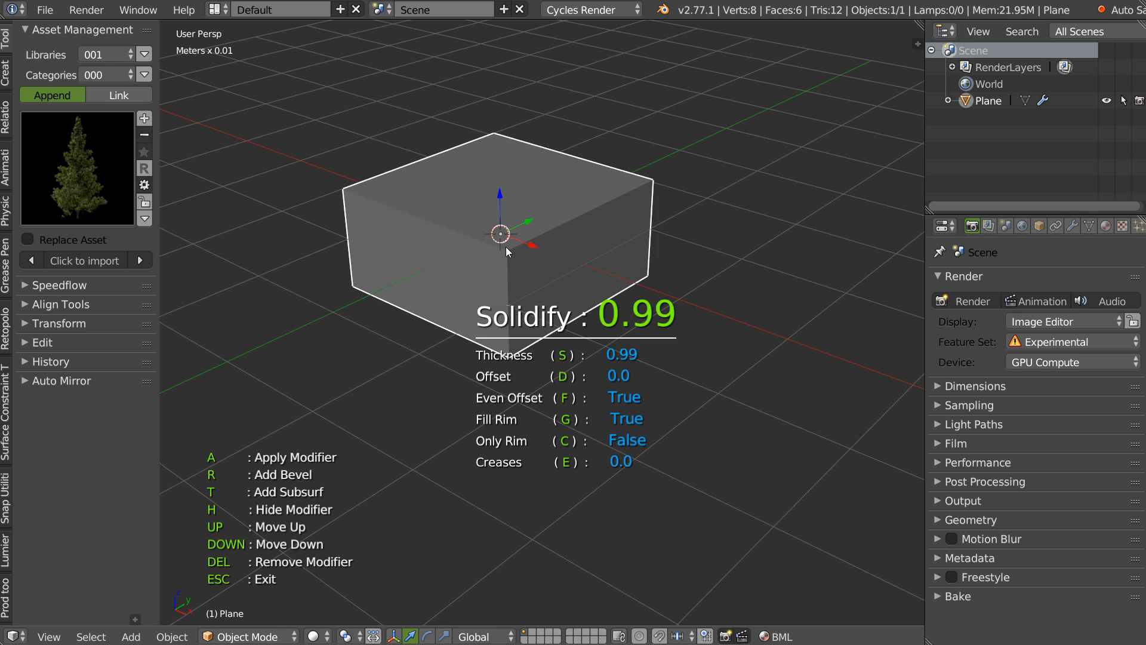
text(1)
key(Return)
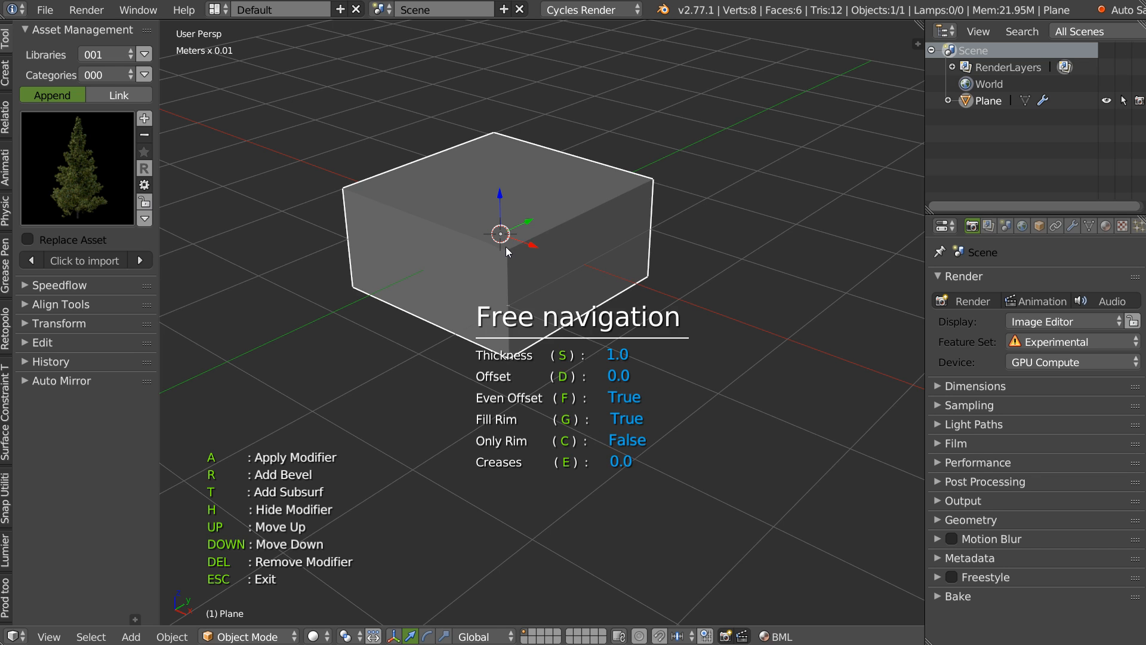
Set the Solidify thickness to exactly .5 and exit the tool
middle_drag(561, 166, 646, 263)
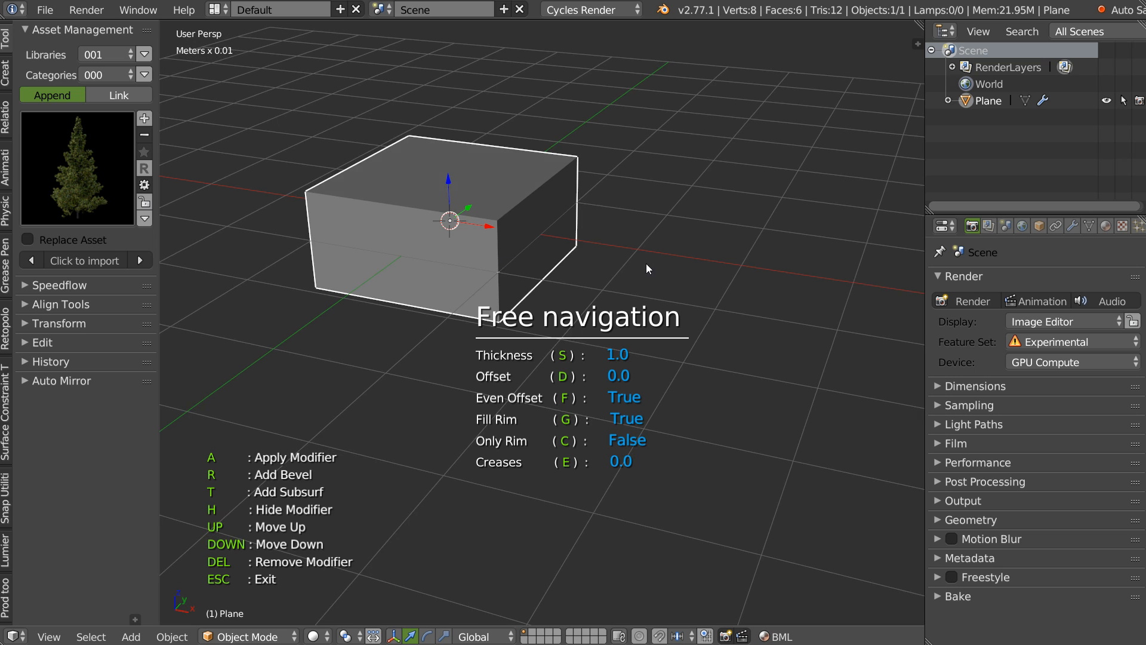
key(s)
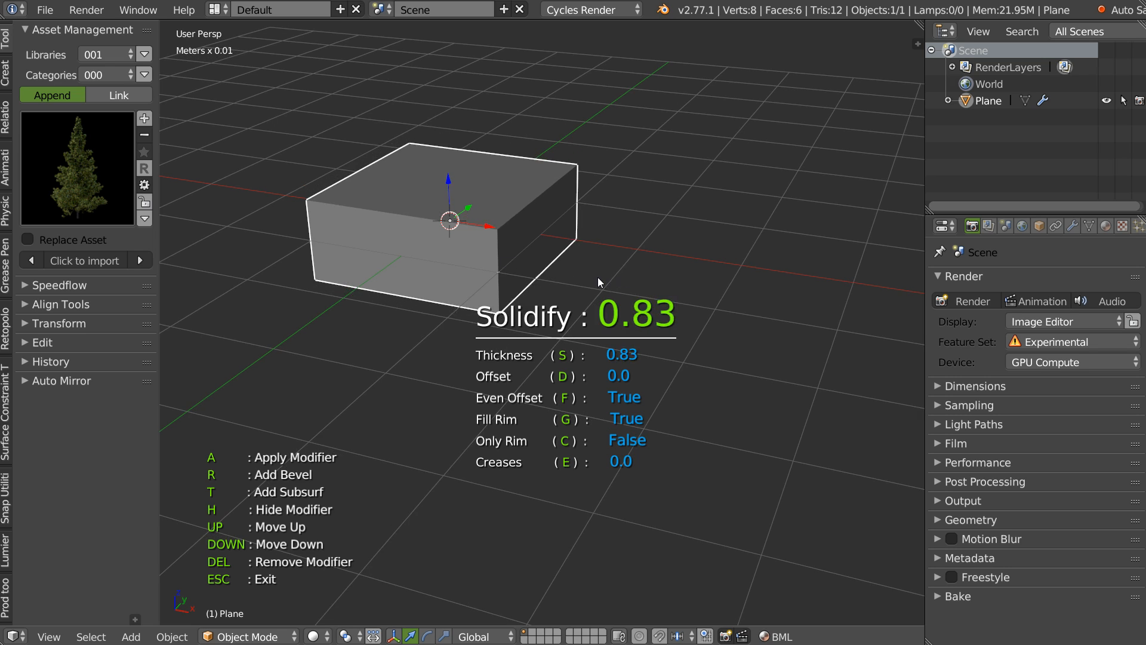
text(.5)
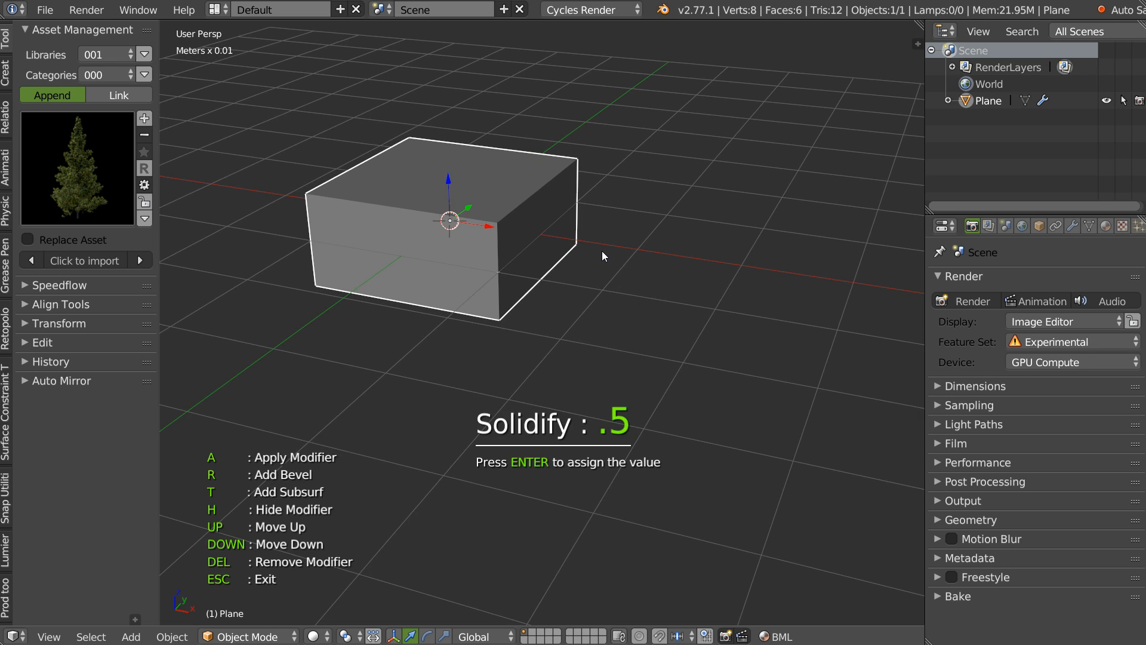
key(Return)
middle_drag(481, 271, 582, 233)
key(Escape)
In Edit Mode, extrude the plane's edge on the positive X side upward along Z
scroll(570, 221, down, 3)
key(Tab)
right_click(554, 287)
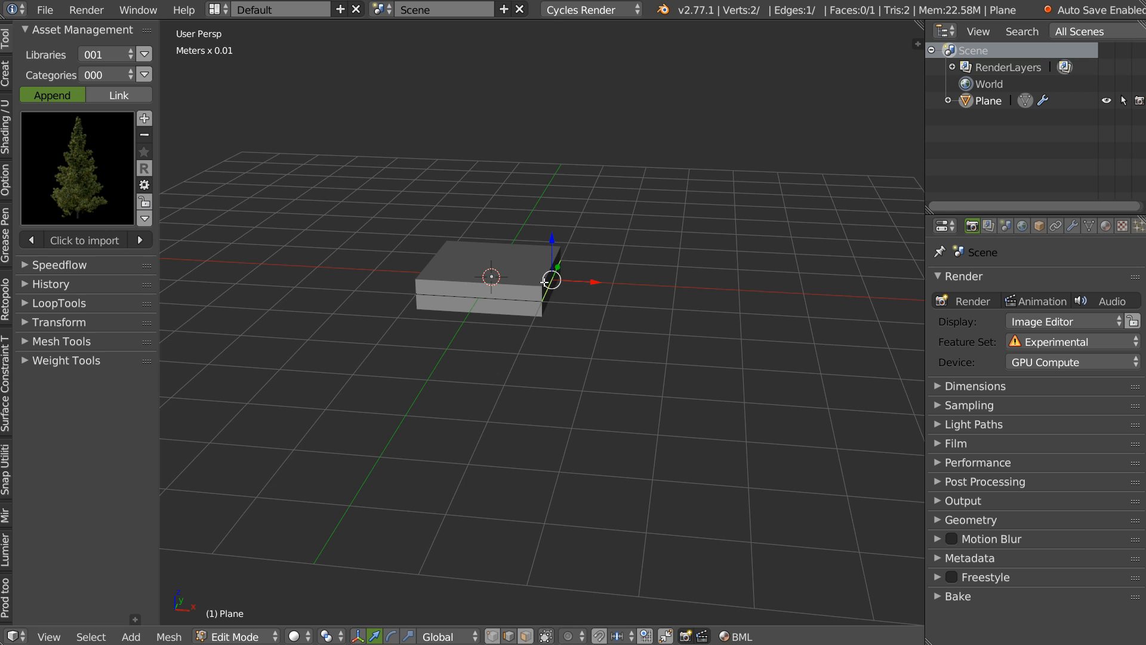
key(e)
key(z)
click(535, 147)
Extrude the raised edge outward along X to form an upper ledge
middle_drag(535, 146, 607, 174)
key(e)
key(x)
click(691, 167)
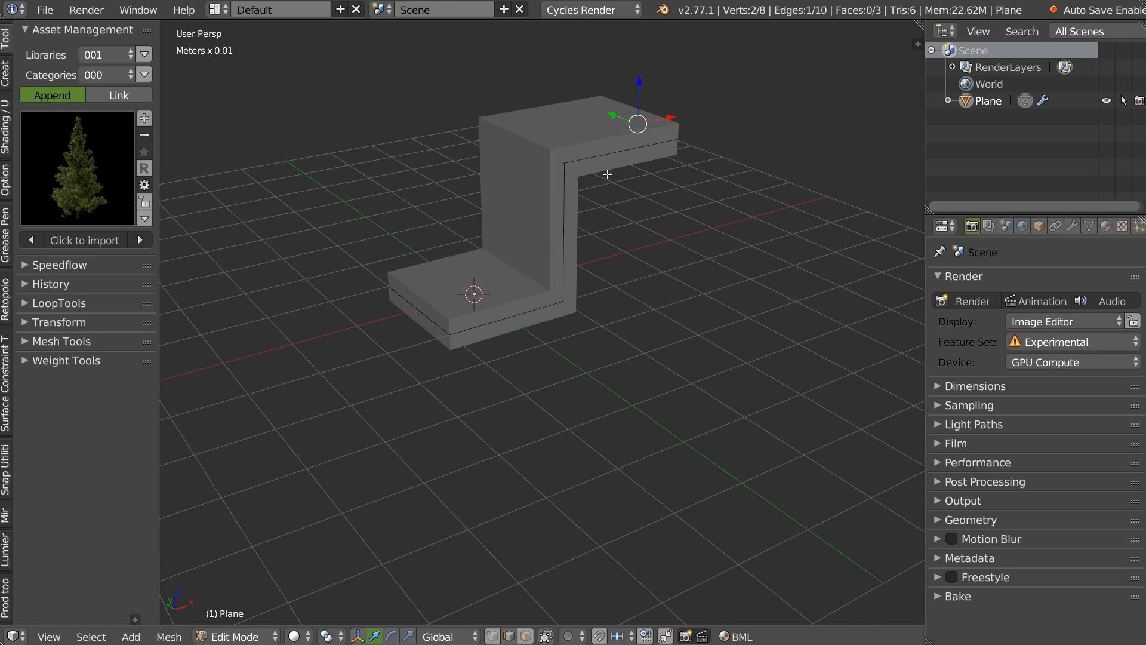
Bevel the upper corner edge with multiple segments into a rounded bend and return to Object Mode
key(ctrl+b)
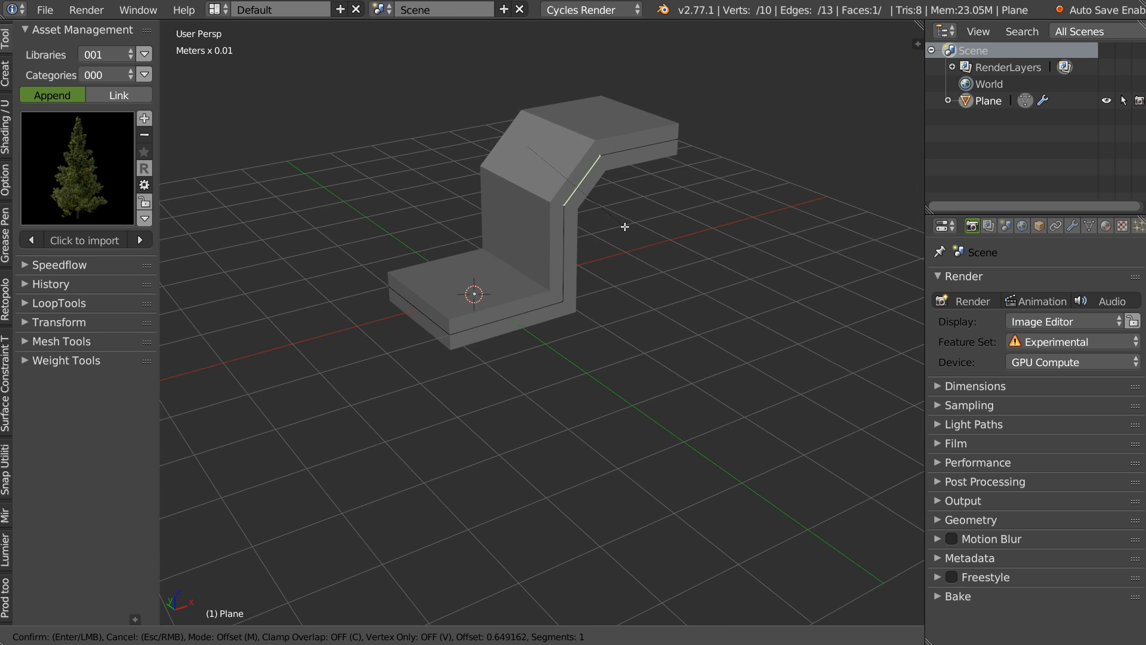
scroll(633, 229, up, 6)
click(626, 236)
middle_drag(520, 245, 536, 257)
key(Tab)
Turn on Auto Smooth shading for the curved plane using Speedflow Companion
click(535, 218)
key(space)
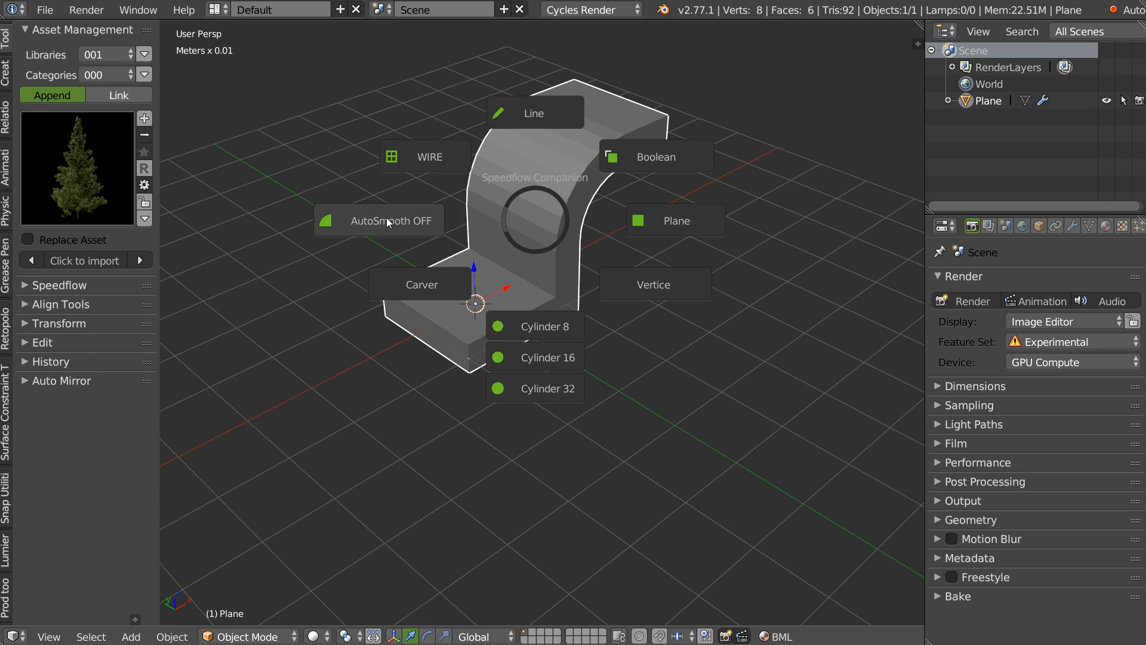
click(386, 217)
key(space)
click(387, 222)
mouse_move(573, 271)
middle_down()
mouse_move(549, 209)
mouse_move(553, 264)
middle_up()
Open the curved plane's Solidify modifier settings in Speedflow
key(shift+space)
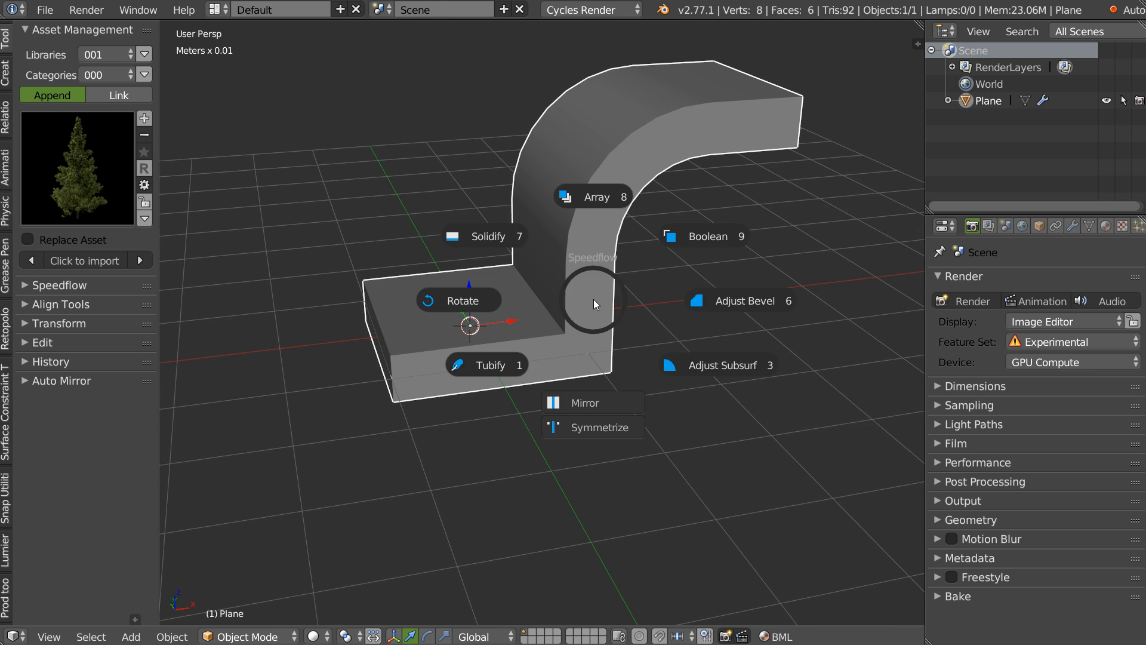
click(496, 237)
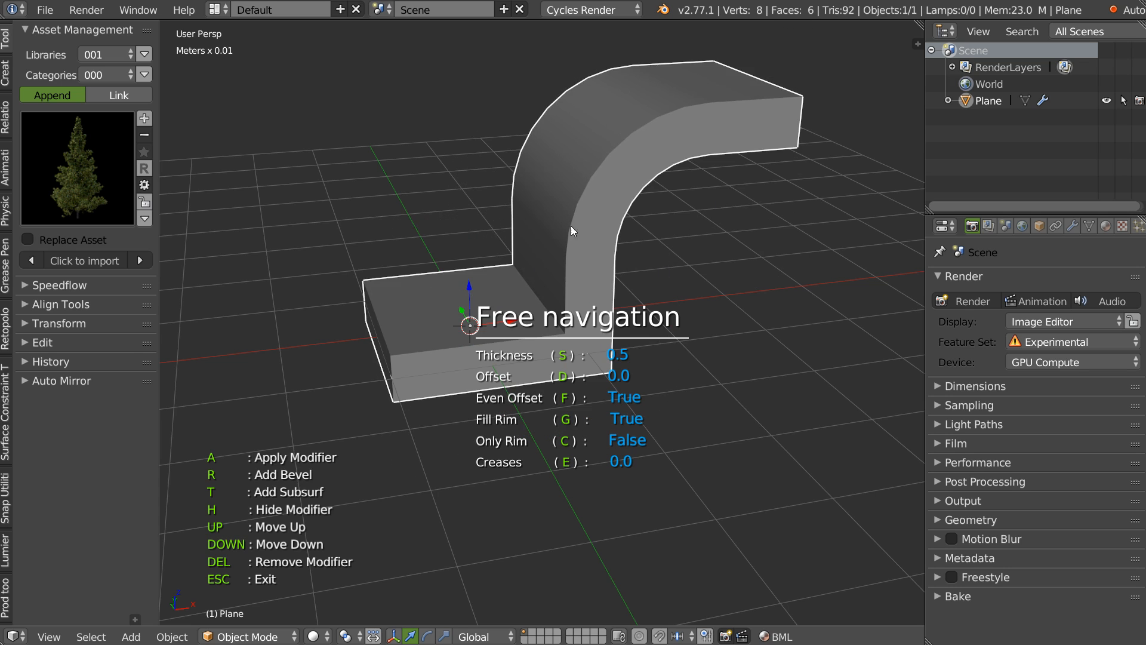
mouse_move(571, 225)
middle_down()
mouse_move(610, 277)
mouse_move(579, 257)
mouse_move(553, 260)
mouse_move(575, 247)
middle_up()
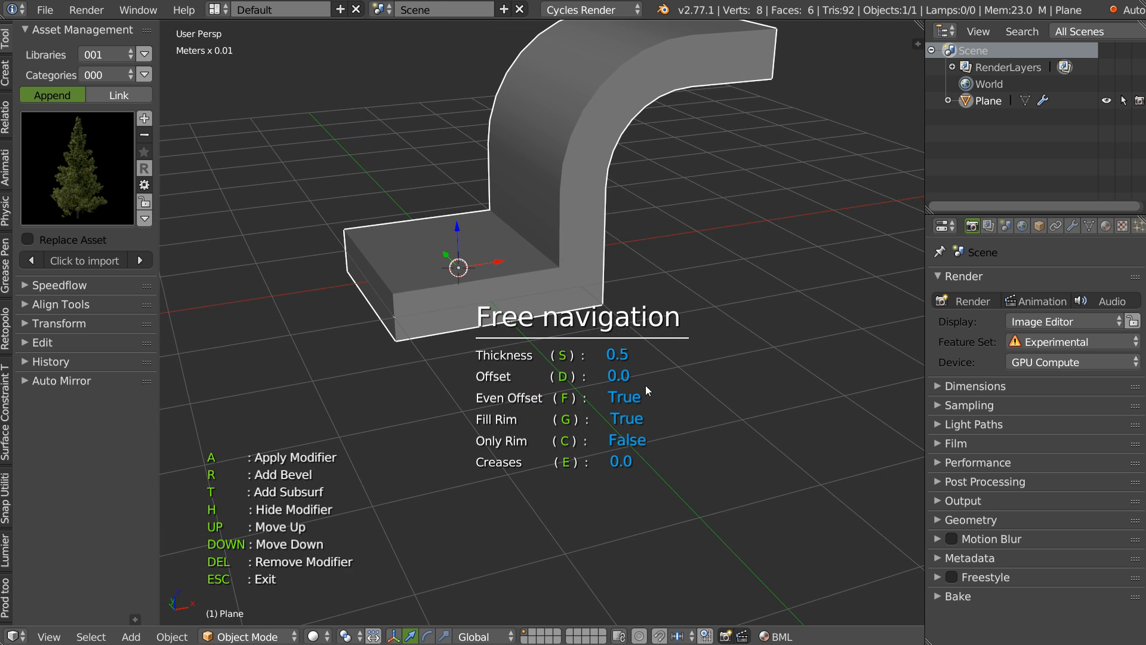
middle_drag(675, 224, 582, 217)
Try adding Subsurf and Bevel modifiers to the curved plane from within the Solidify settings
key(t)
middle_drag(562, 270, 528, 255)
key(t)
key(r)
key(r)
middle_drag(604, 271, 550, 288)
key(r)
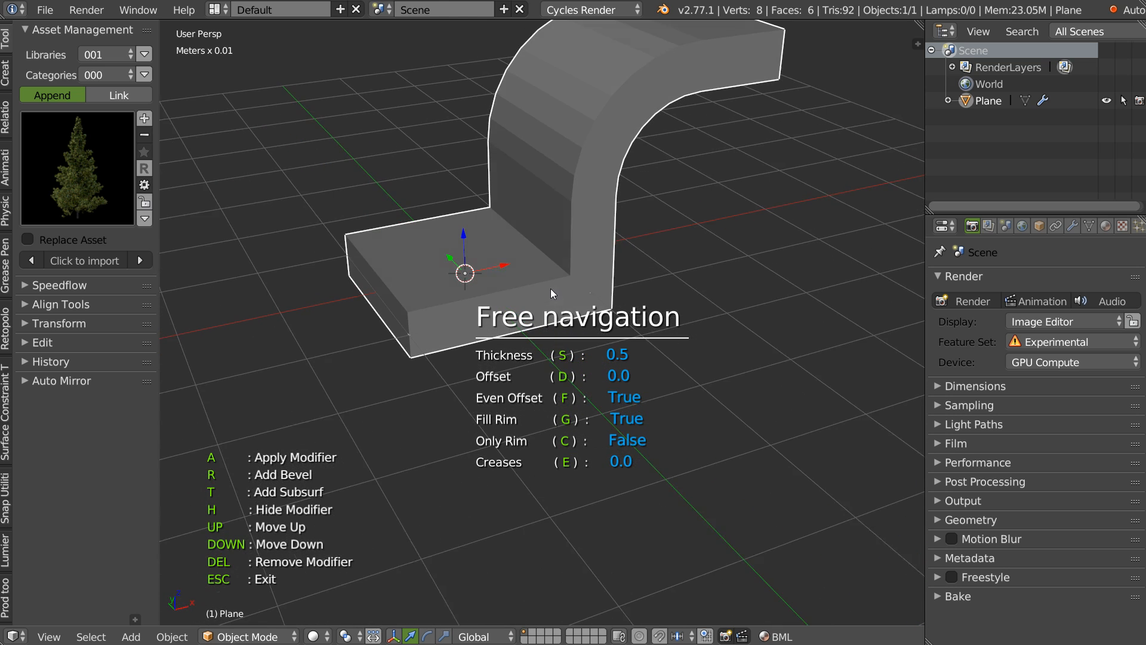
Apply the Solidify modifier and add a Speedflow Bevel modifier to the thickened shape
key(a)
middle_drag(586, 252, 422, 295)
key(space)
click(685, 247)
click(687, 252)
In Edit Mode, bevel the inner edge between the base and the upright into a rounded corner with 7 segments
key(Tab)
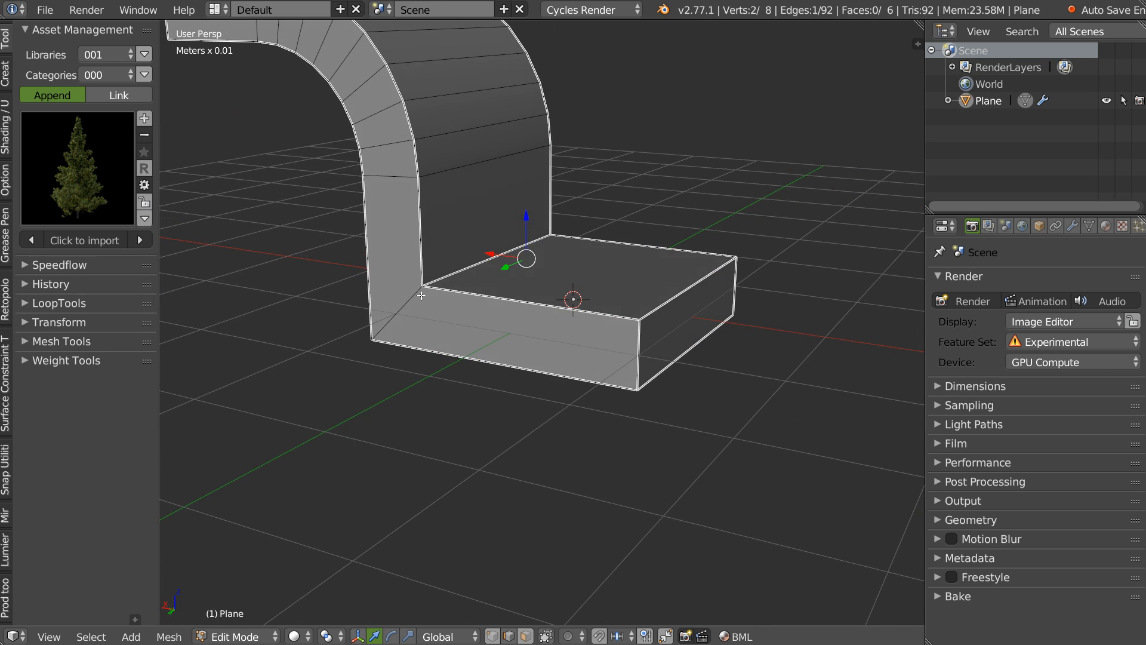
middle_drag(543, 256, 559, 200)
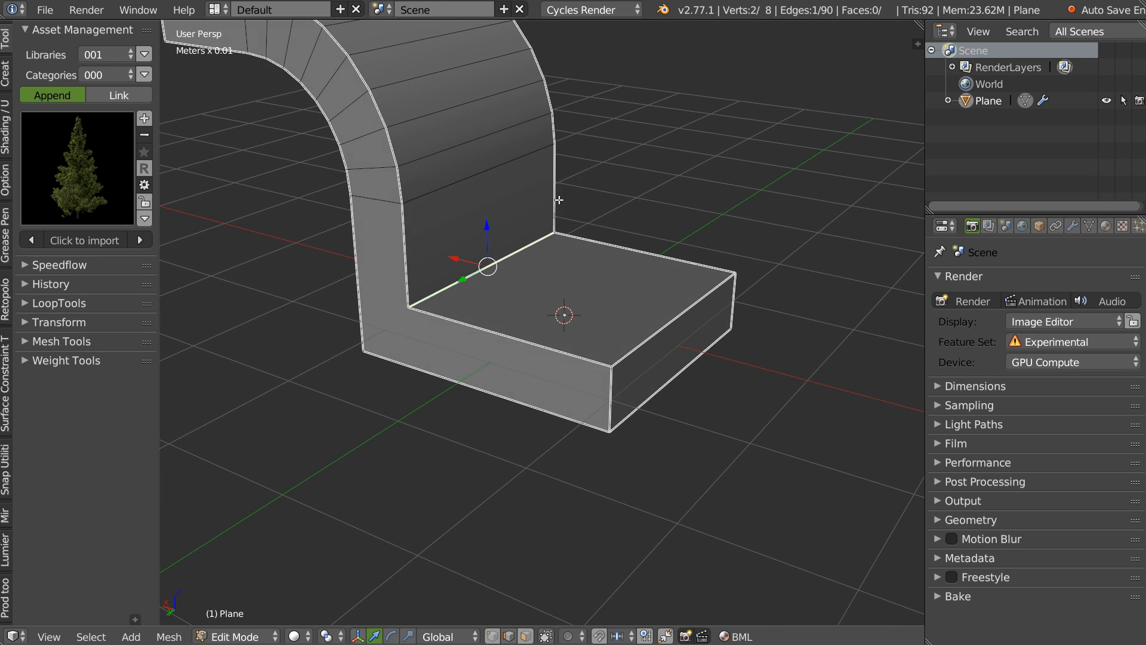
key(ctrl+b)
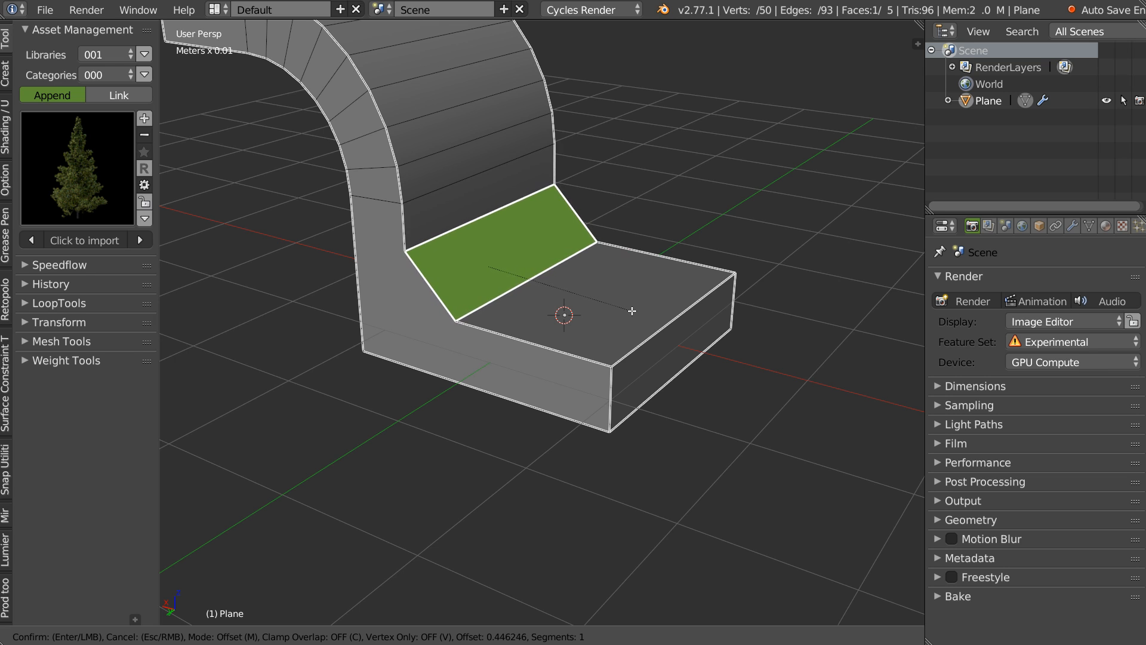
click(625, 312)
right_click(590, 325)
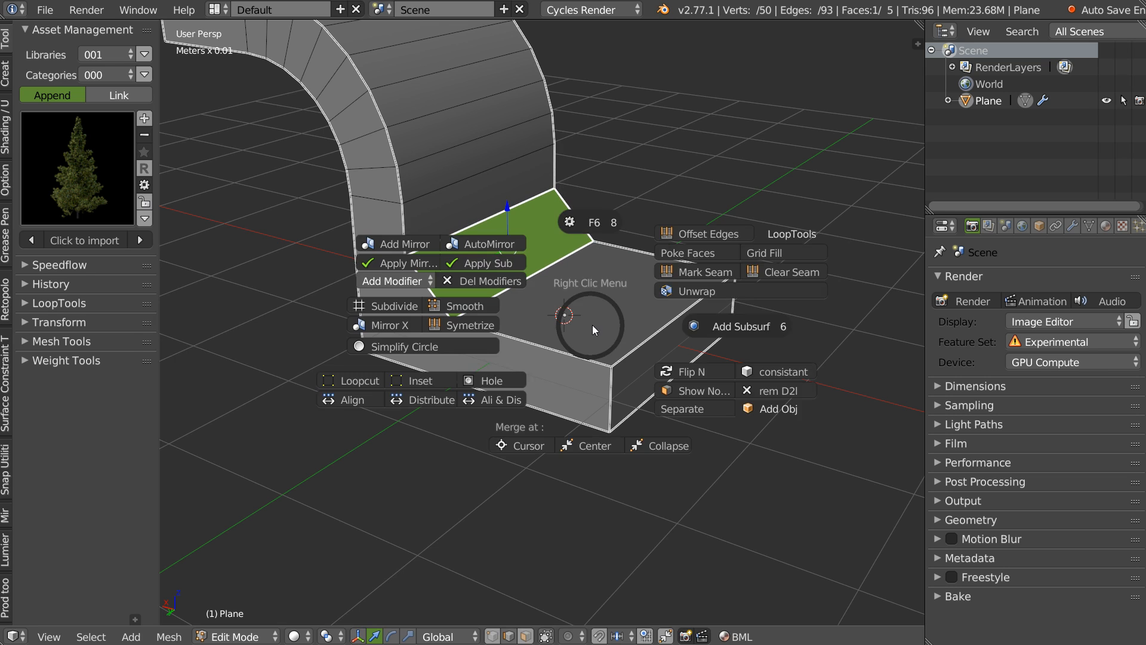
click(581, 224)
drag(766, 299, 815, 302)
middle_drag(489, 332, 339, 332)
scroll(339, 333, down, 2)
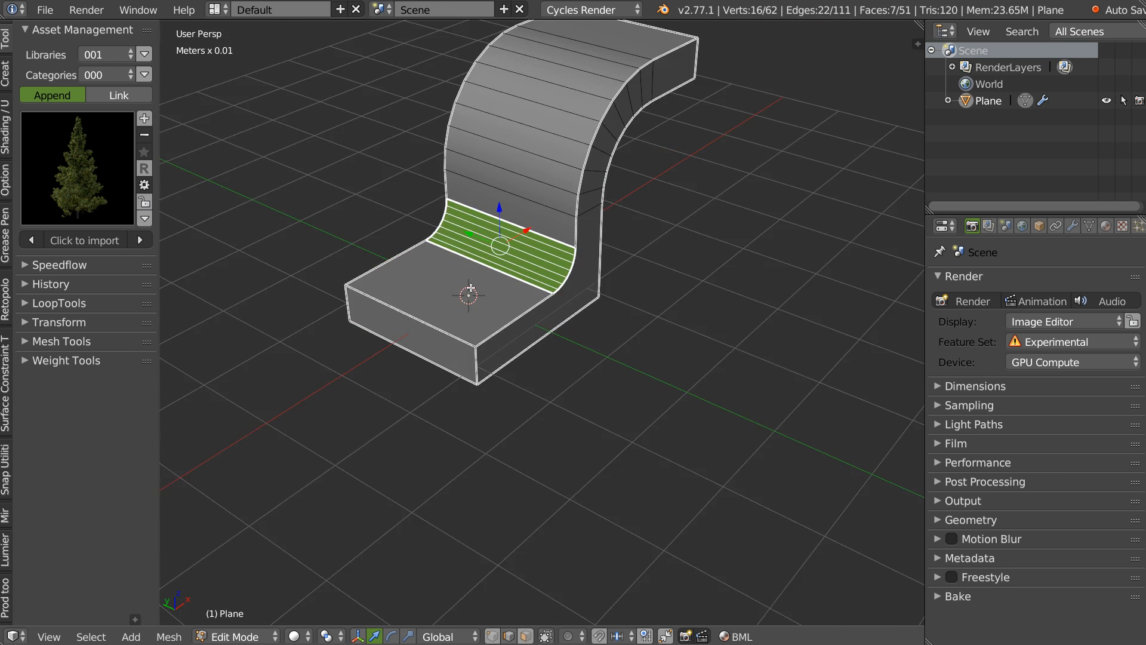
Return to Object Mode and rerun Adjust Bevel to update the modifier for the rounded inner corner
shift+middle_drag(472, 276, 508, 315)
key(Tab)
key(space)
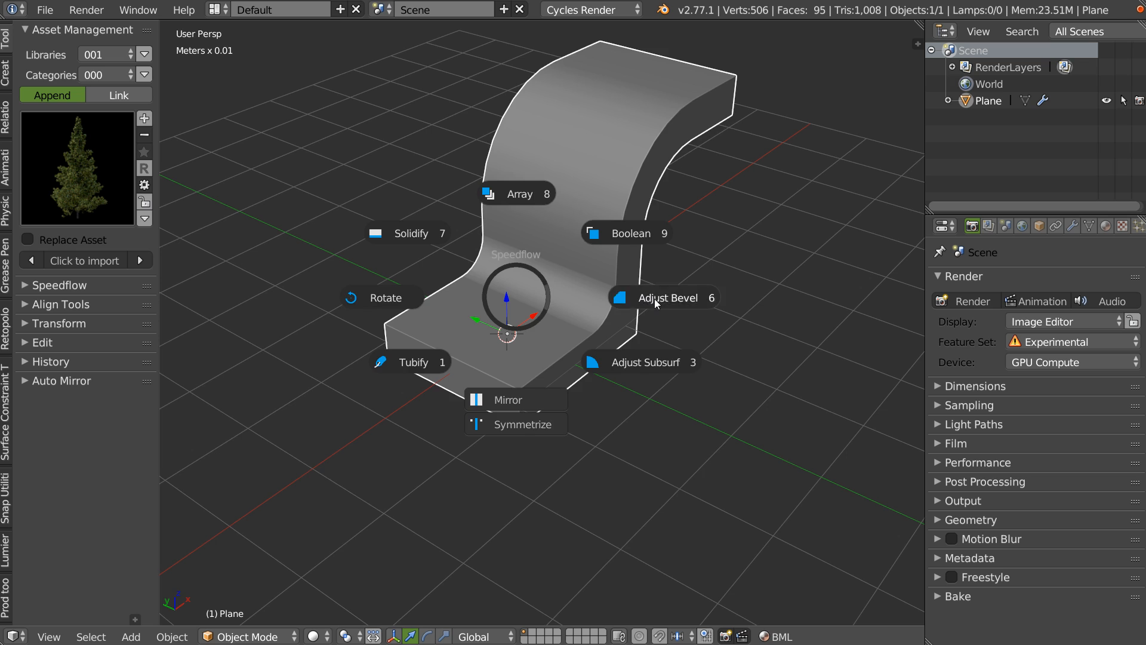
click(645, 300)
key(Delete)
Bevel the four short vertical corner edges of the base and the upper ledge into rounded multi-segment corners
middle_drag(722, 234, 600, 192)
middle_drag(493, 279, 532, 303)
key(Tab)
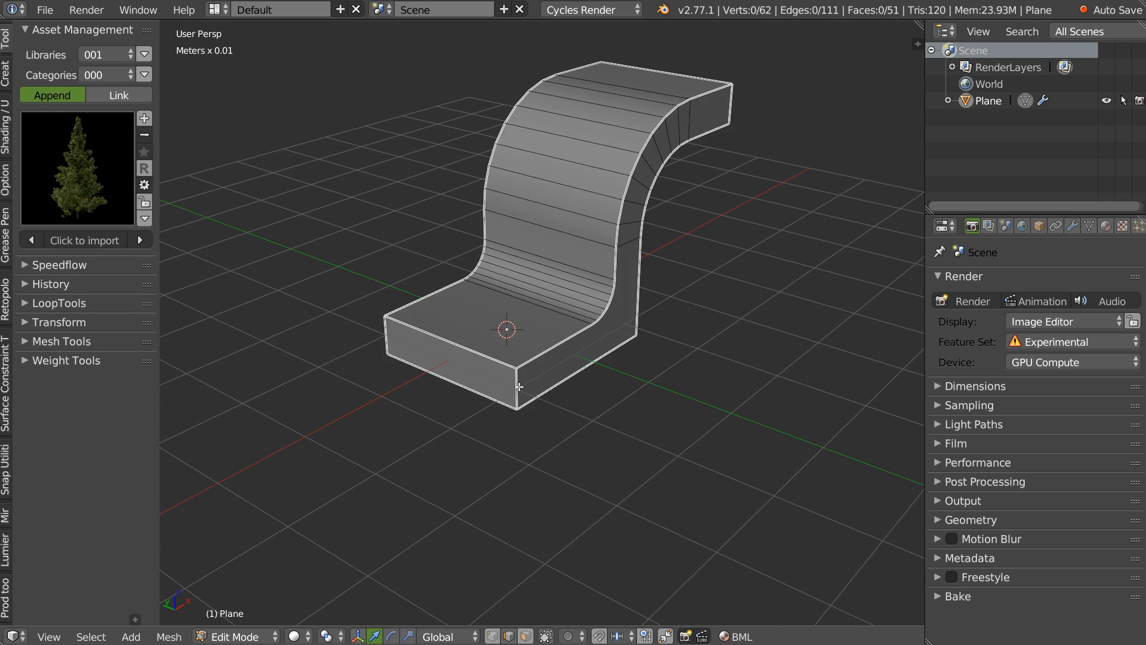
middle_drag(758, 117, 719, 300)
key(ctrl+b)
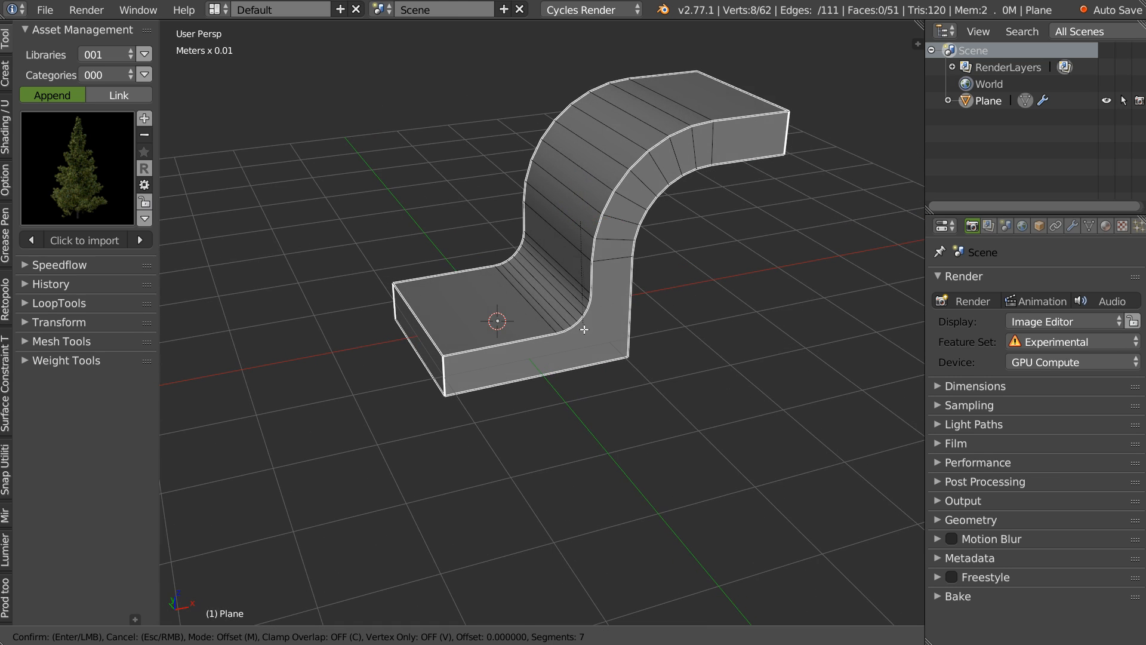
scroll(635, 334, down, 1)
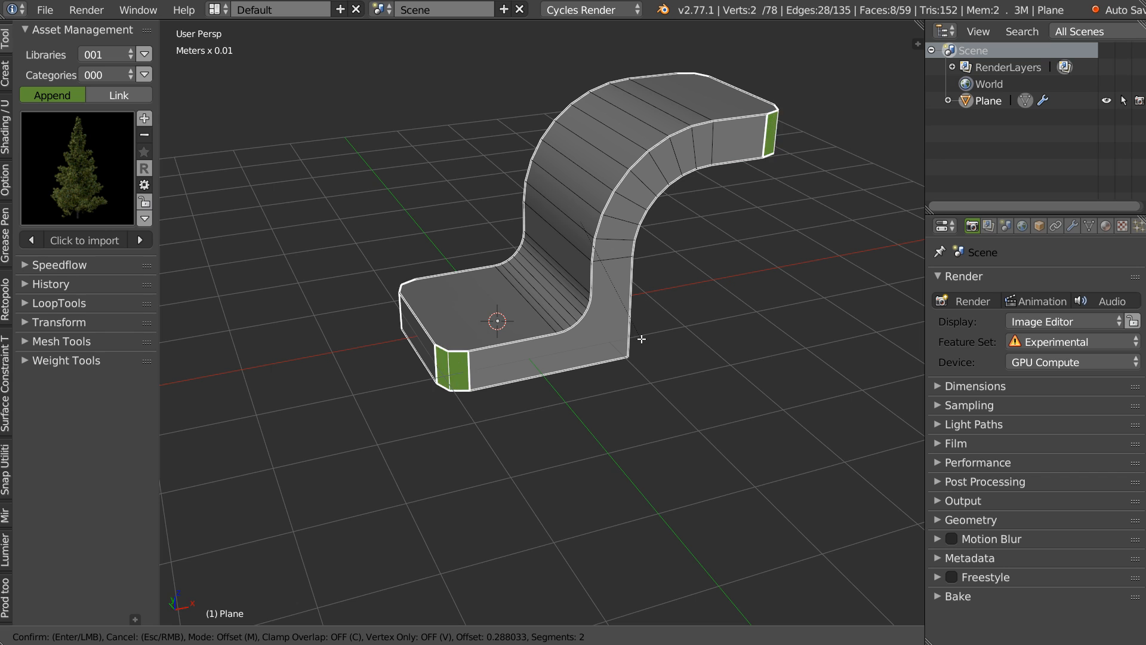
scroll(653, 339, up, 2)
click(645, 341)
middle_drag(472, 313, 719, 237)
key(Tab)
key(Tab)
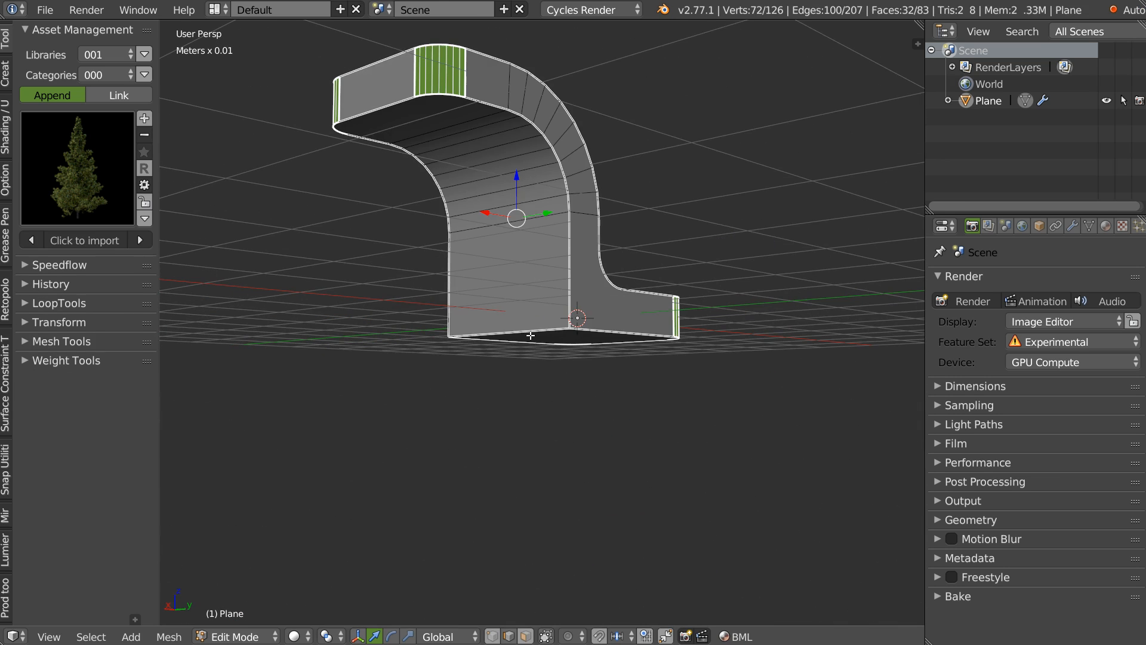
Bevel the lower outer edge of the bend with an amount of 0.751 and 8 segments
right_click(529, 335)
middle_drag(530, 335, 540, 294)
key(ctrl+b)
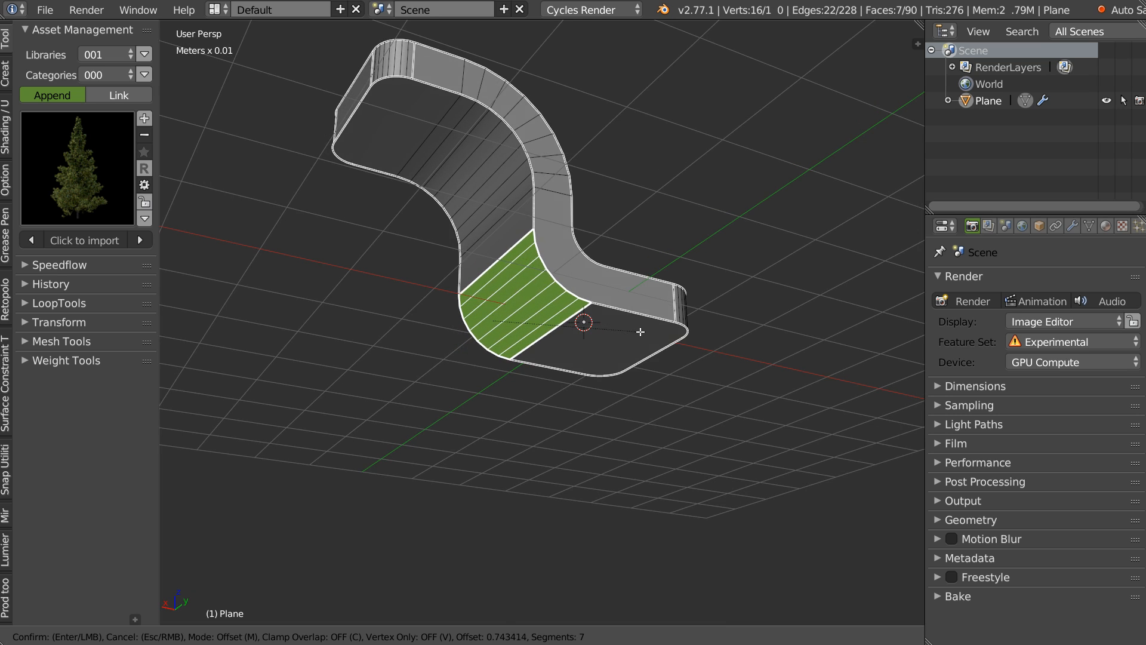
click(615, 312)
middle_drag(615, 313, 606, 330)
right_click(607, 363)
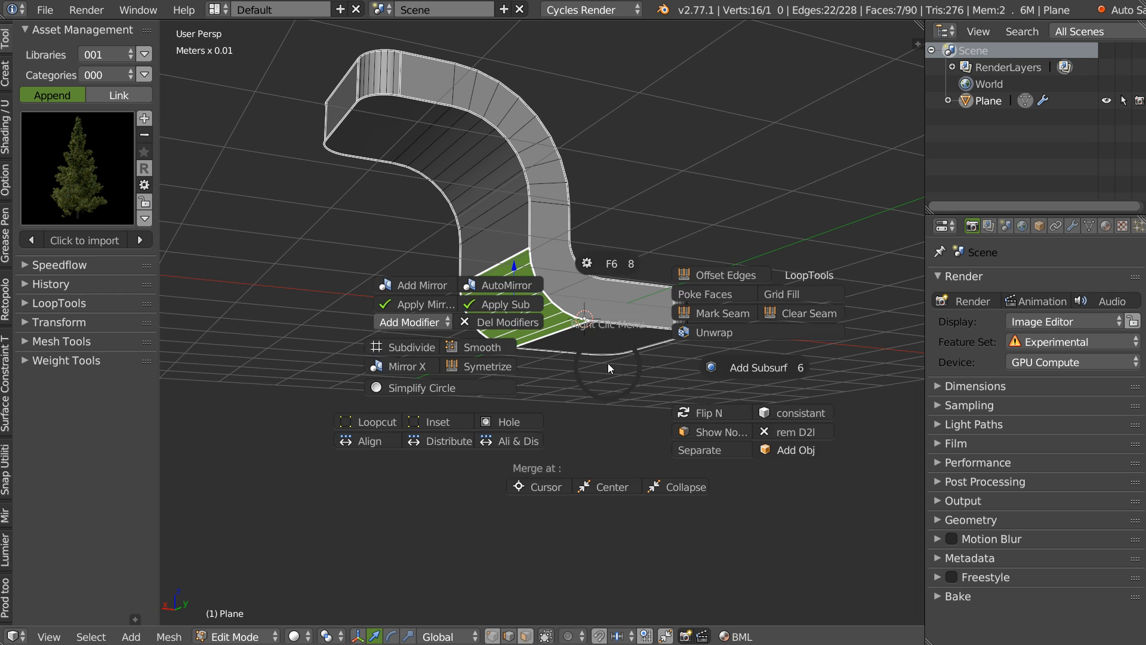
click(612, 265)
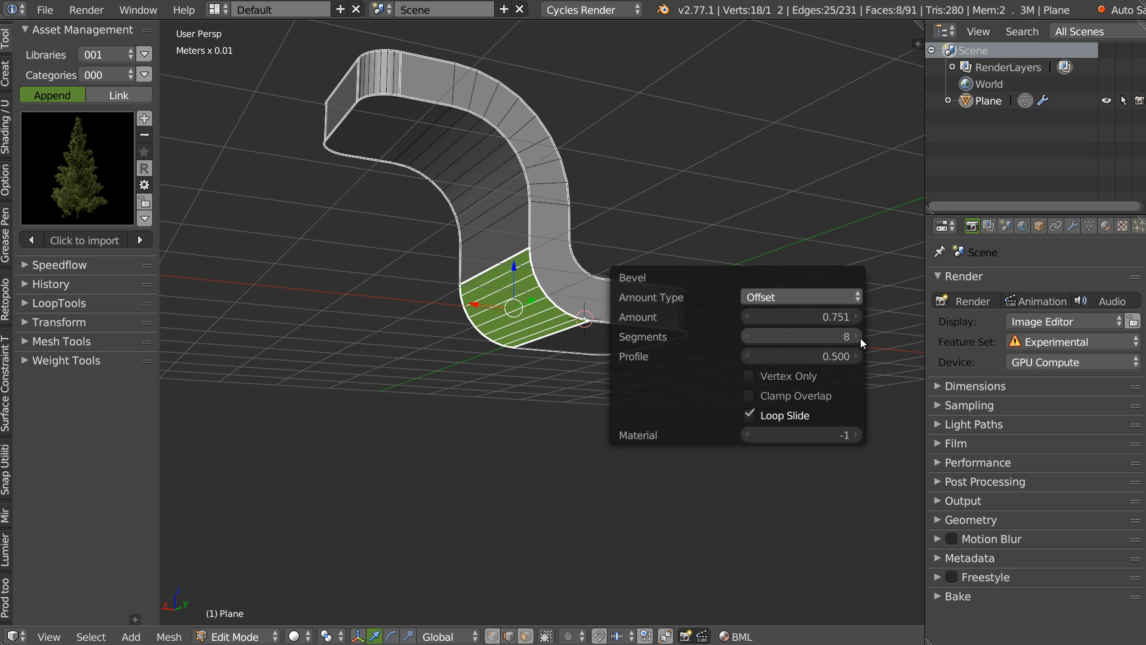
Return to Object Mode and rerun Adjust Bevel to update the modifier for the newly rounded edges
key(Tab)
key(space)
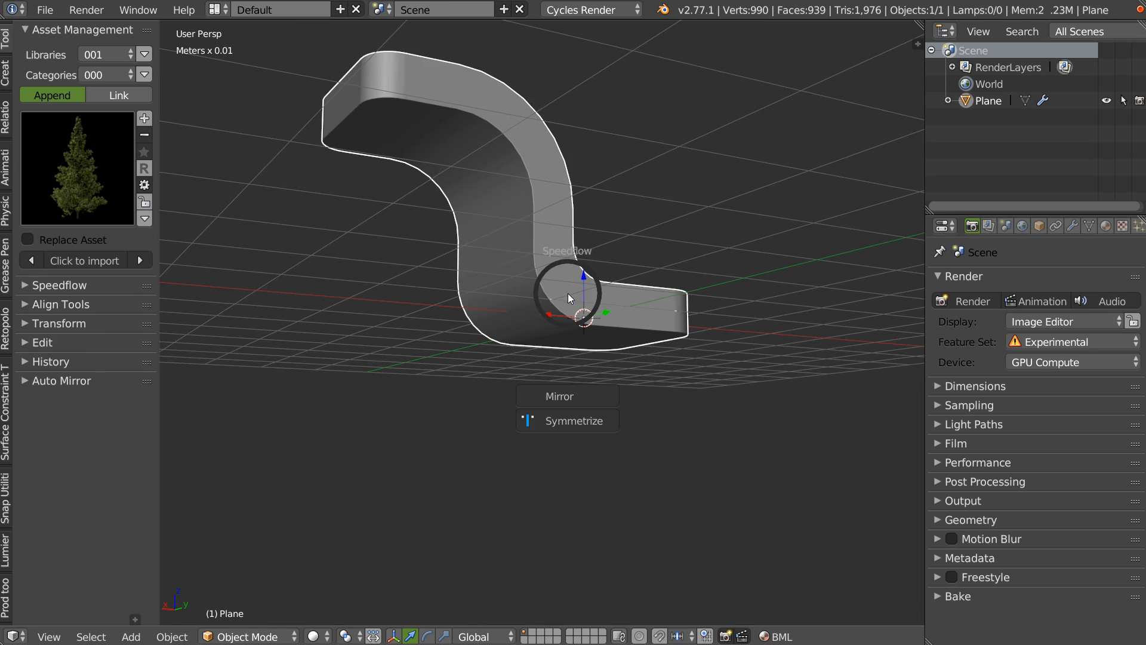
click(721, 292)
click(718, 300)
middle_drag(718, 299, 543, 327)
scroll(543, 327, up, 2)
middle_drag(618, 272, 542, 307)
middle_drag(542, 250, 493, 261)
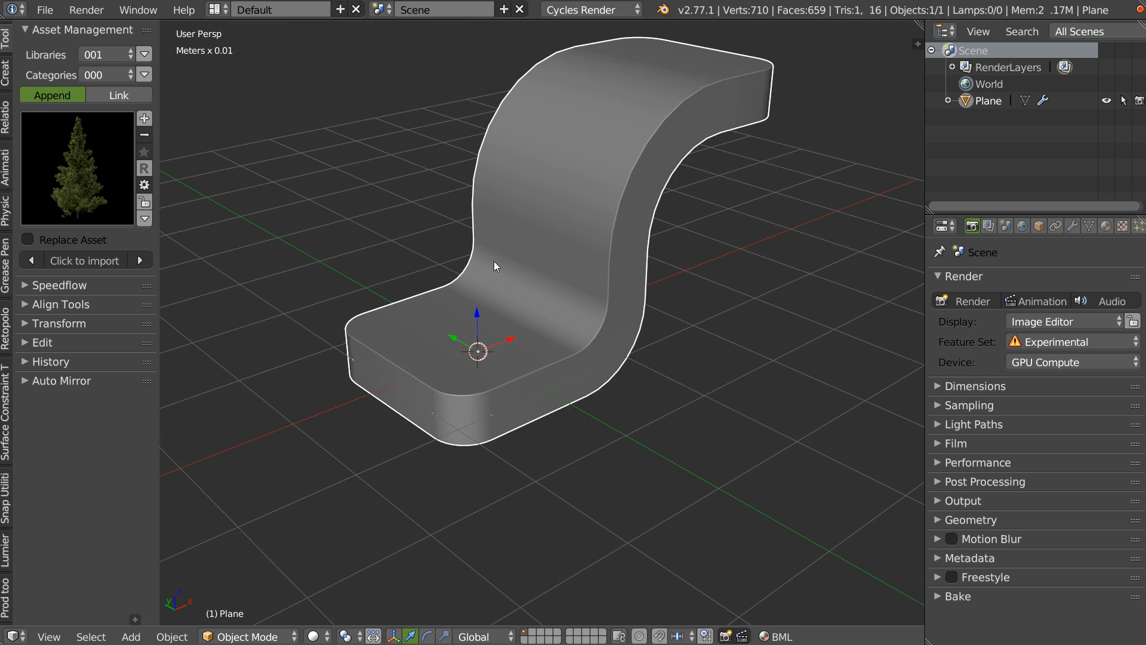
Adjust the Bevel modifier to a width of 0.02 with 4 segments and exit its settings
key(space)
click(665, 310)
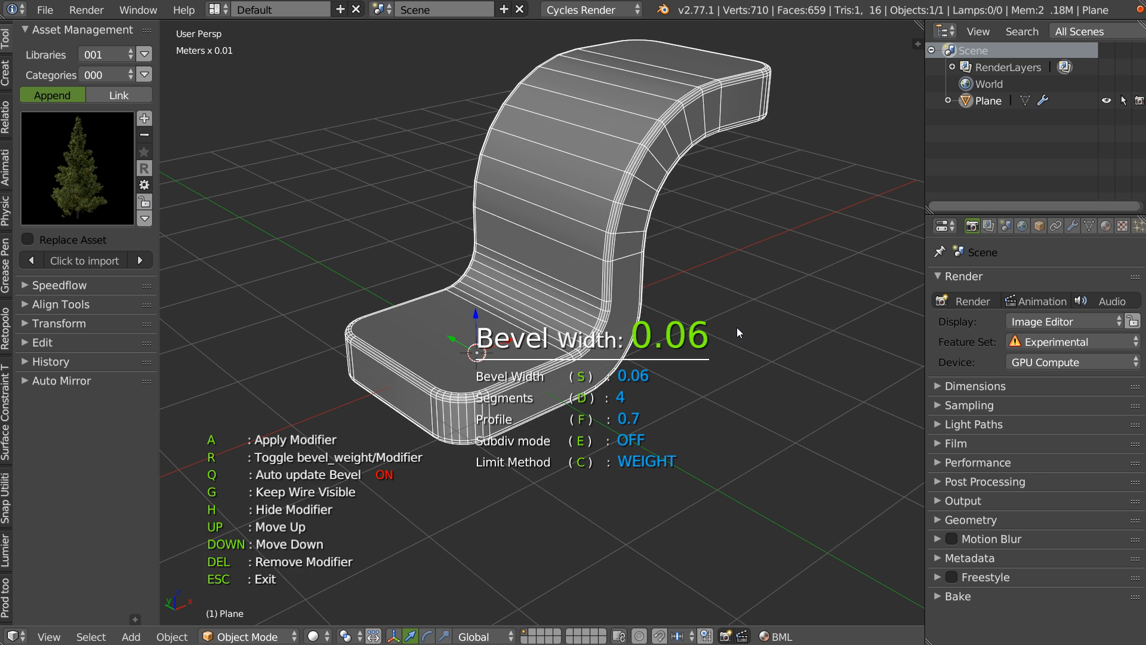
middle_drag(610, 346, 586, 283)
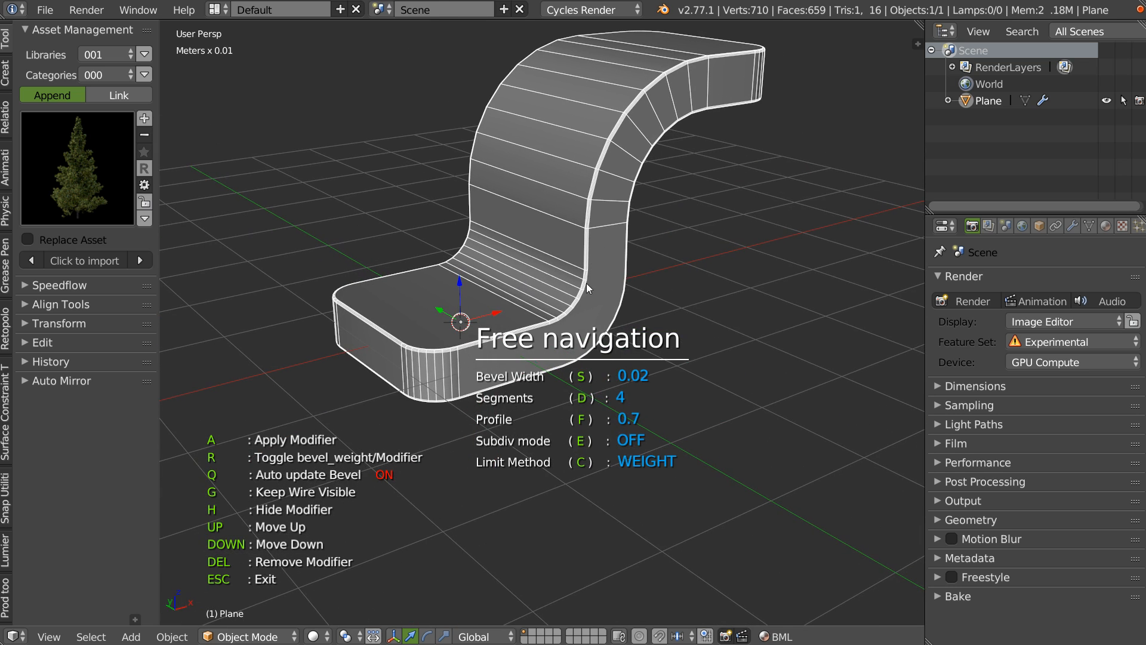
key(d)
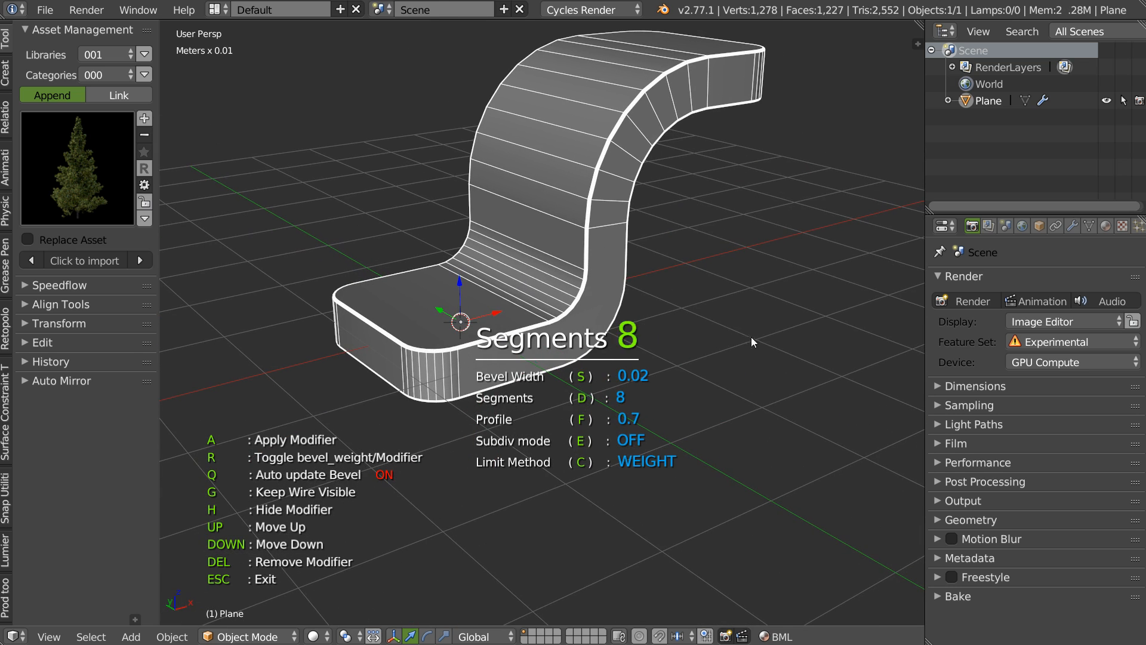
click(642, 331)
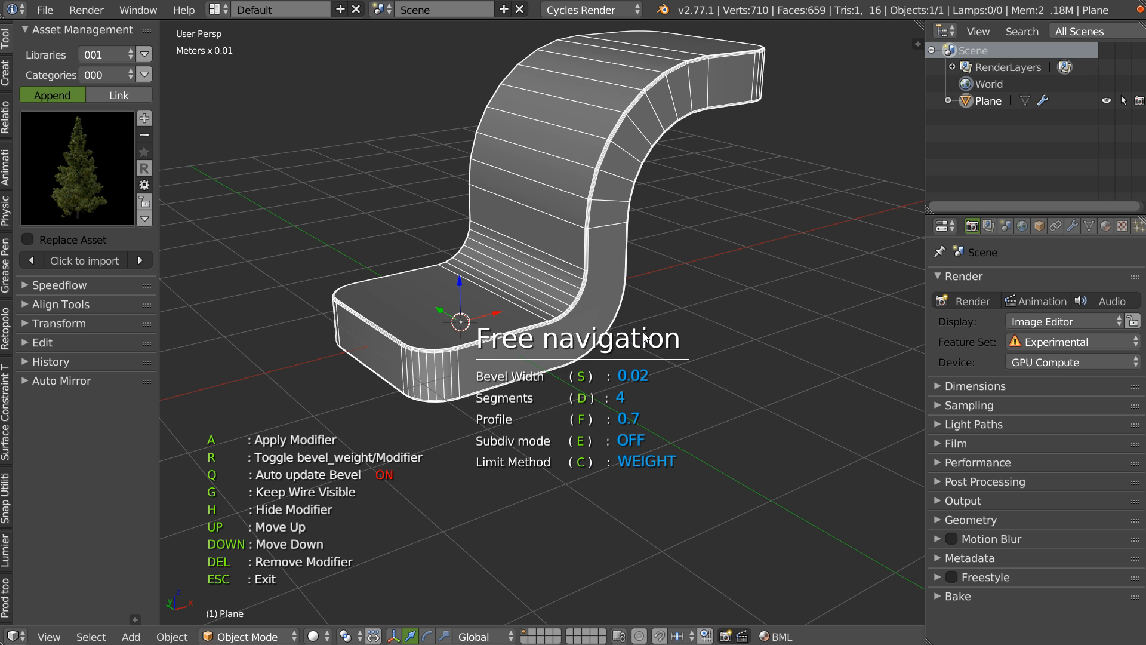
key(s)
click(653, 334)
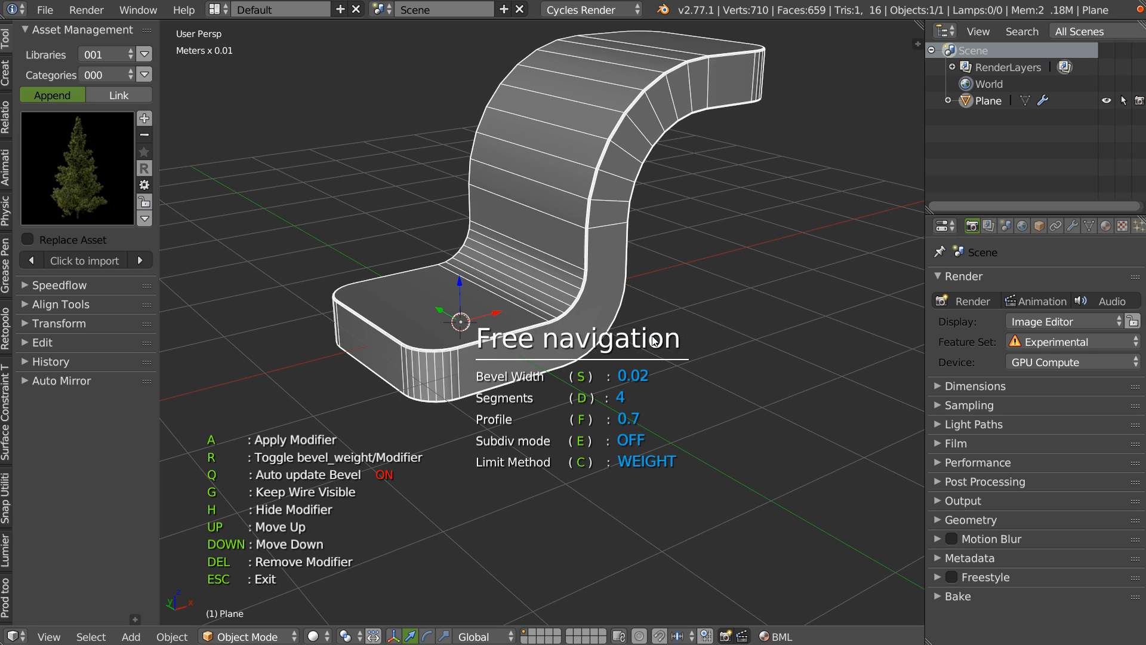
middle_drag(621, 342, 585, 340)
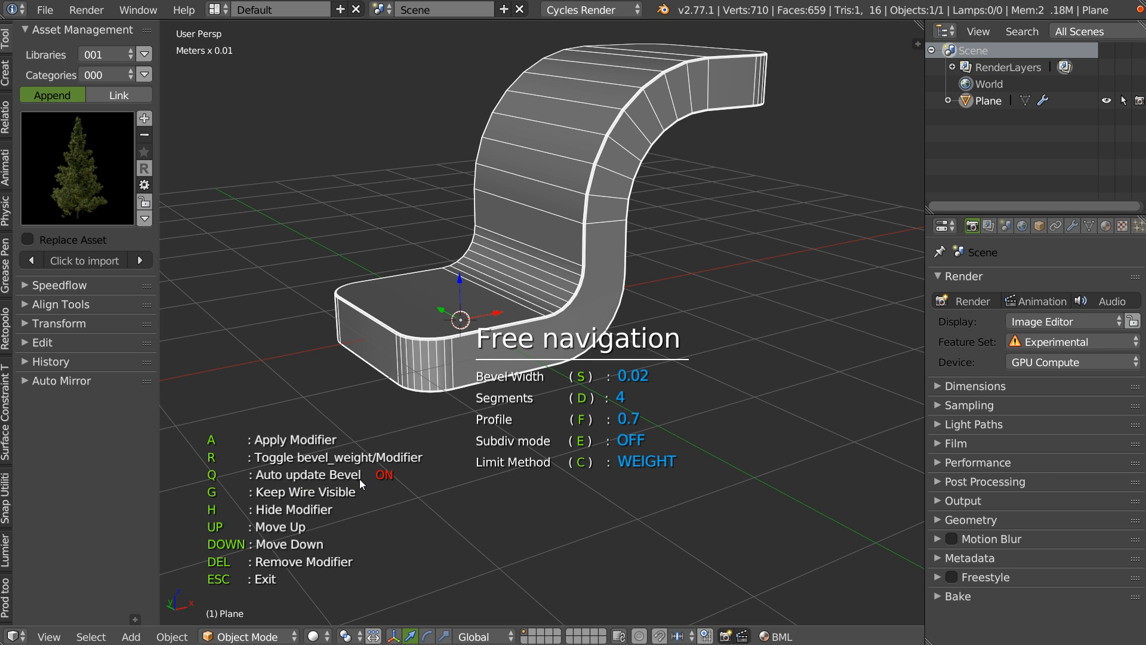
key(Escape)
Add a 32-sided cylinder on the base of the curved shape, raise it along Z and scale it down
middle_drag(678, 297, 556, 248)
right_click(568, 338)
click(621, 442)
middle_drag(568, 405, 459, 295)
drag(462, 296, 460, 253)
key(s)
click(505, 262)
In top view, knife-cut the cylinder in half along Y, with angle constraint and cut through enabled
middle_drag(489, 325, 446, 327)
scroll(451, 326, up, 3)
key(q)
click(476, 201)
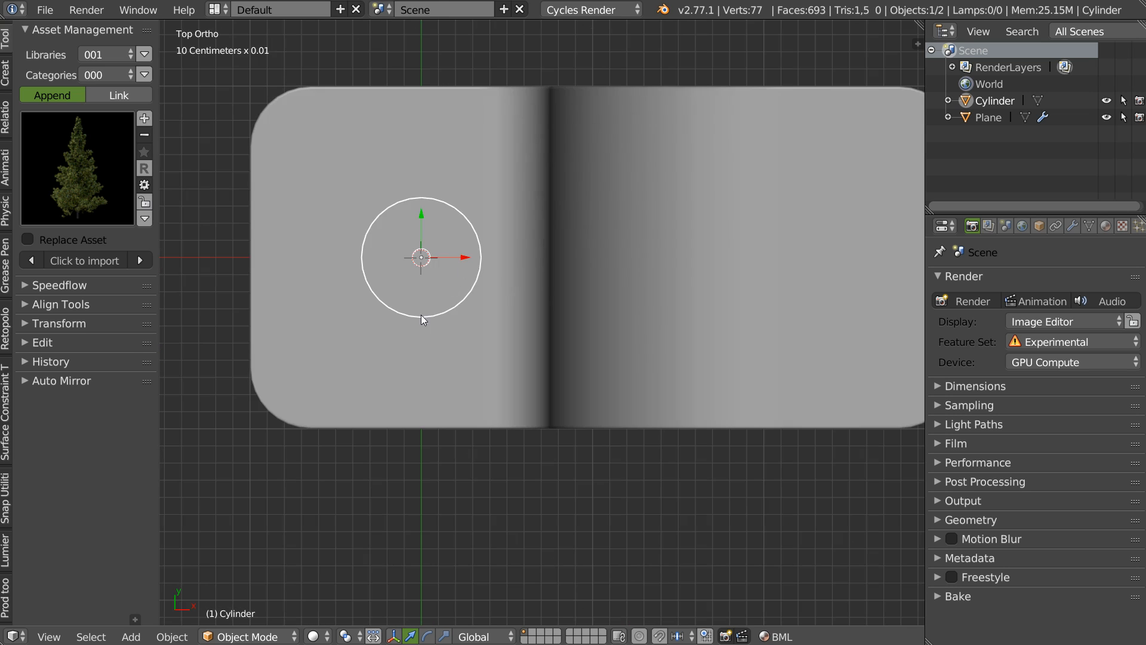
scroll(421, 315, up, 2)
key(Tab)
click(311, 227)
key(k)
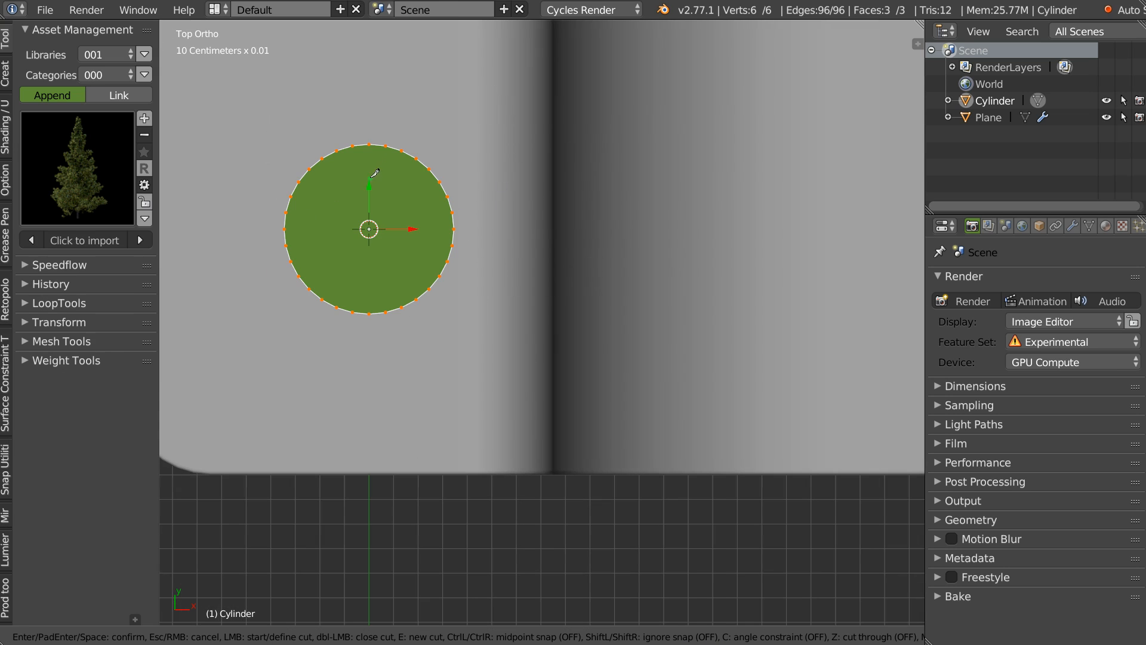
click(370, 144)
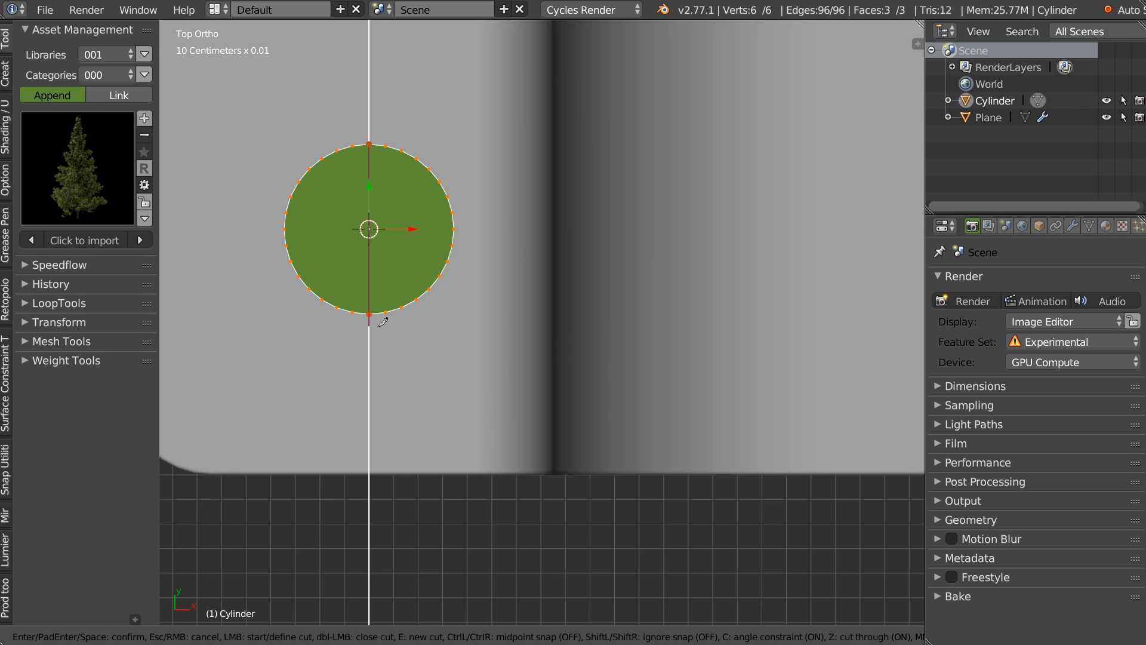
click(371, 349)
key(Return)
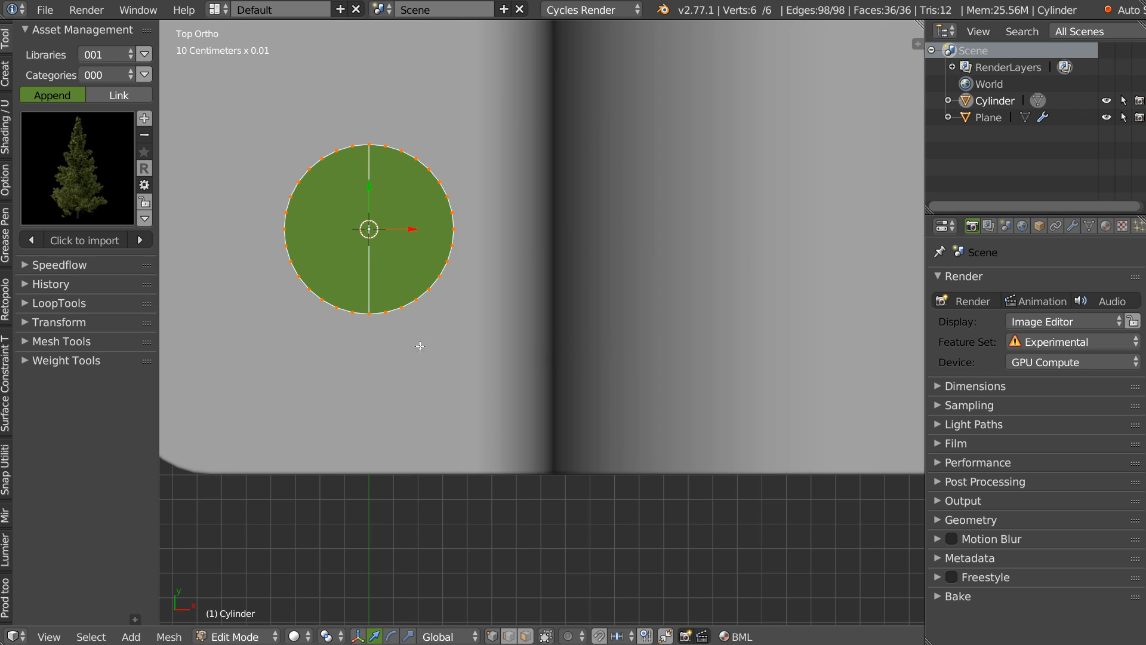
Clear the selection and lasso-select the half of the cylinder on the negative X side from top view
key(a)
right_click(368, 228)
key(a)
click(341, 185)
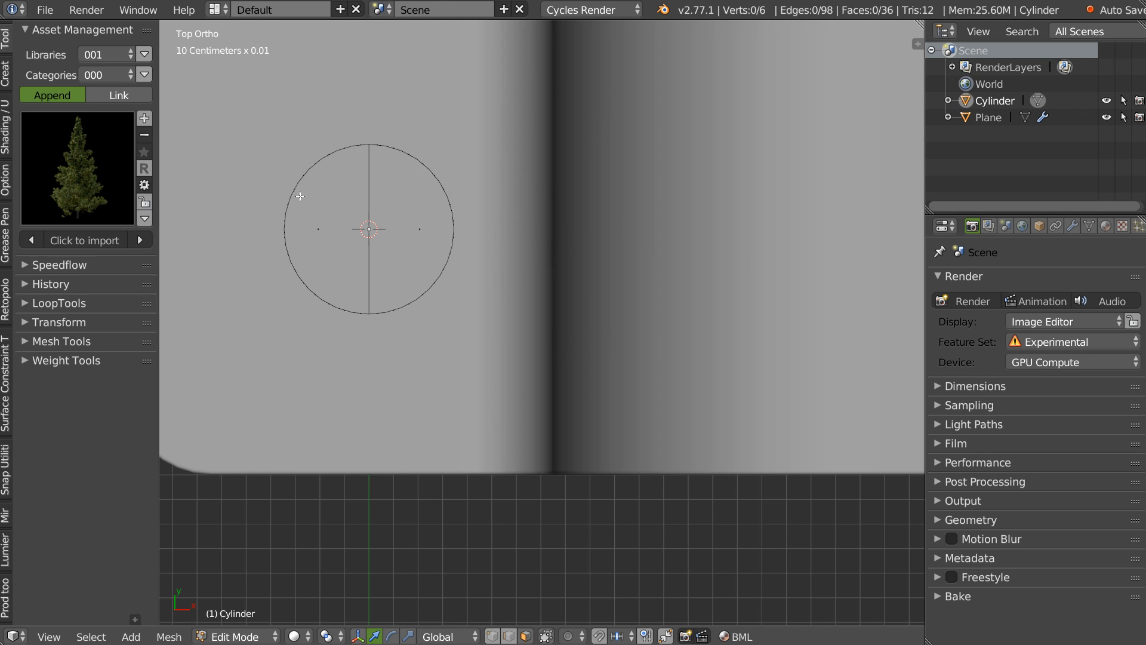
middle_drag(353, 200, 370, 200)
key(Tab)
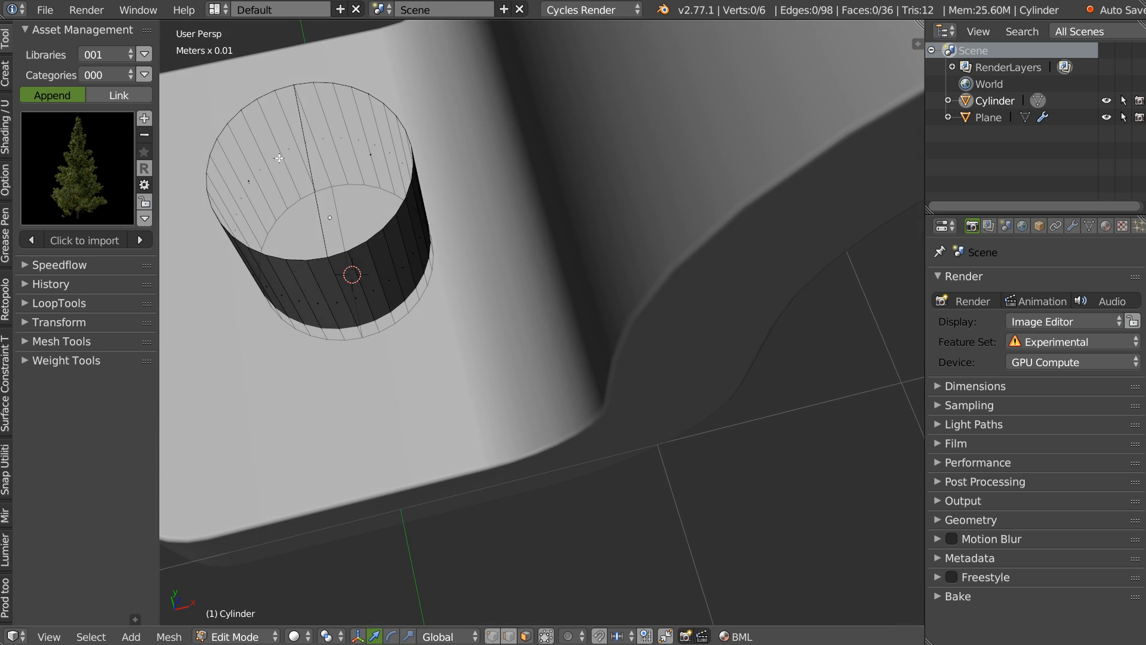
middle_drag(279, 157, 335, 233)
shift+middle_drag(334, 233, 405, 261)
key(KP_7)
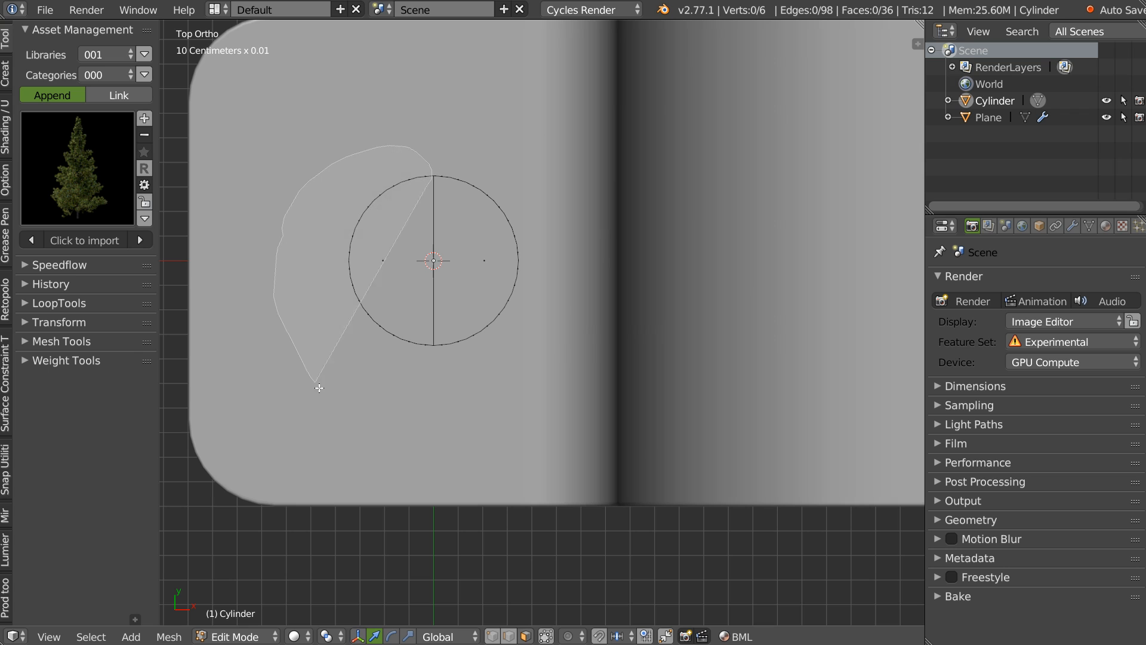
ctrl+drag(429, 404, 431, 268)
Extrude the selected half along negative X past the base's edge into an elongated slot shape and return to Object Mode
scroll(510, 156, down, 3)
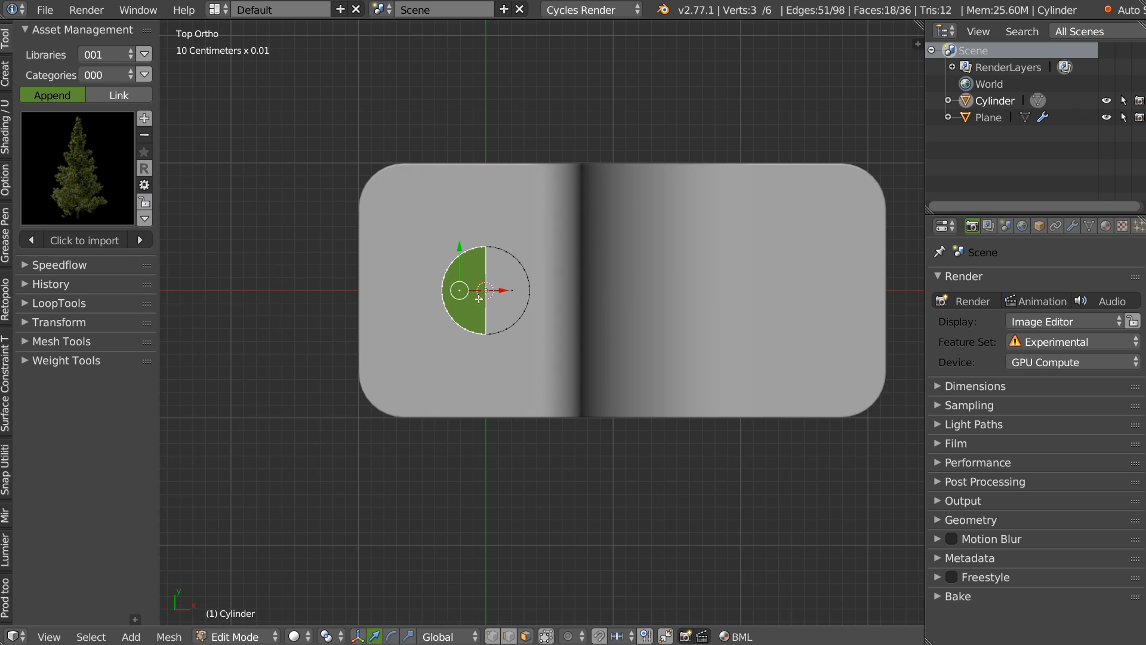
key(e)
click(322, 312)
middle_drag(415, 334, 475, 217)
key(Tab)
Subtract the elongated cylinder from the curved shape's base with Speedflow's Boolean
shift+click(531, 335)
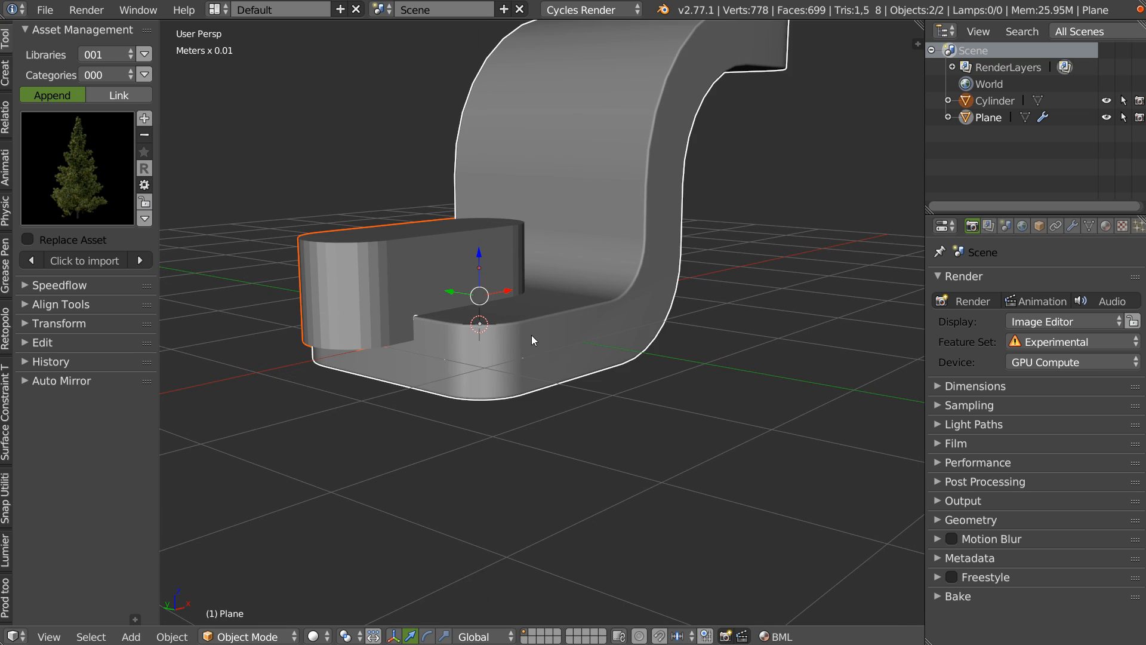
key(space)
click(640, 273)
middle_drag(623, 273, 537, 272)
click(547, 313)
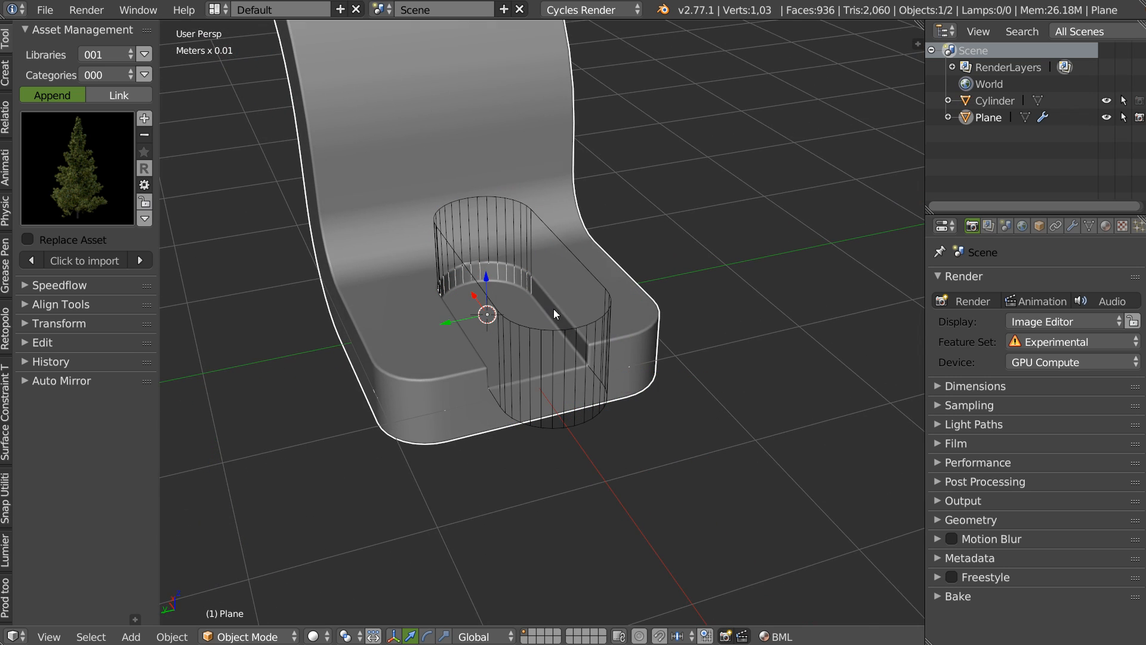
Try deleting the cutter cylinder, and undo both the deletion and the Boolean cut
right_click(594, 272)
key(Delete)
mouse_move(502, 277)
middle_down()
mouse_move(564, 302)
mouse_move(485, 286)
middle_up()
key(ctrl+z)
key(ctrl+z)
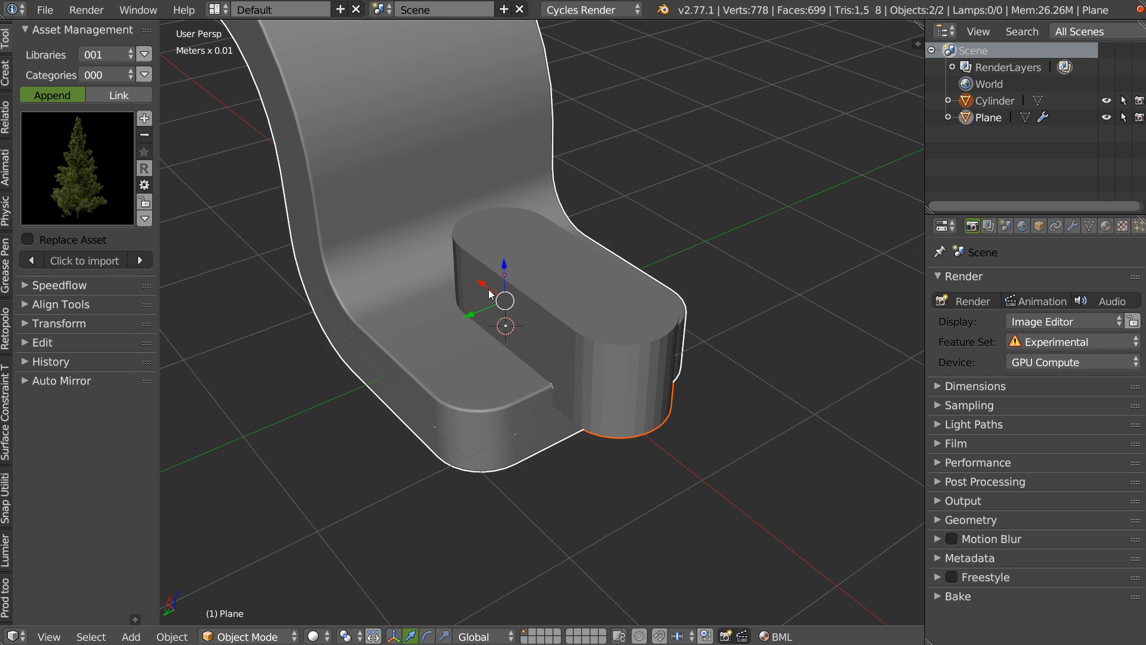
Subtract the elongated cylinder from the curved shape's base with Speedflow's Boolean and select the cutter
right_click(575, 342)
shift+right_click(488, 388)
key(space)
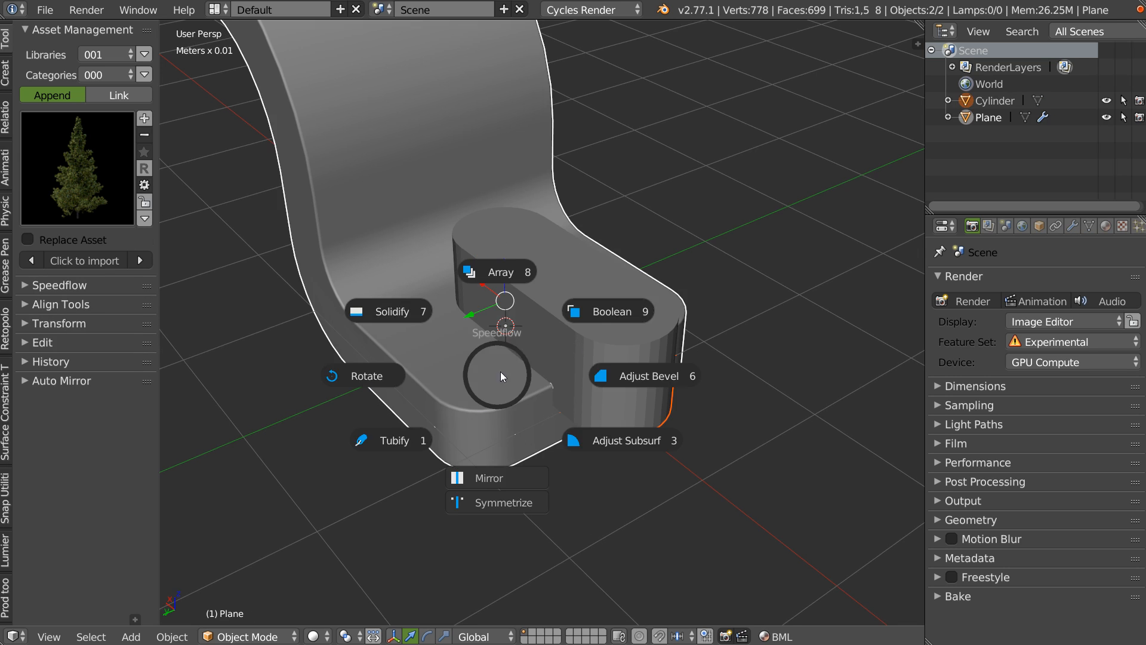
click(602, 315)
click(630, 340)
right_click(638, 347)
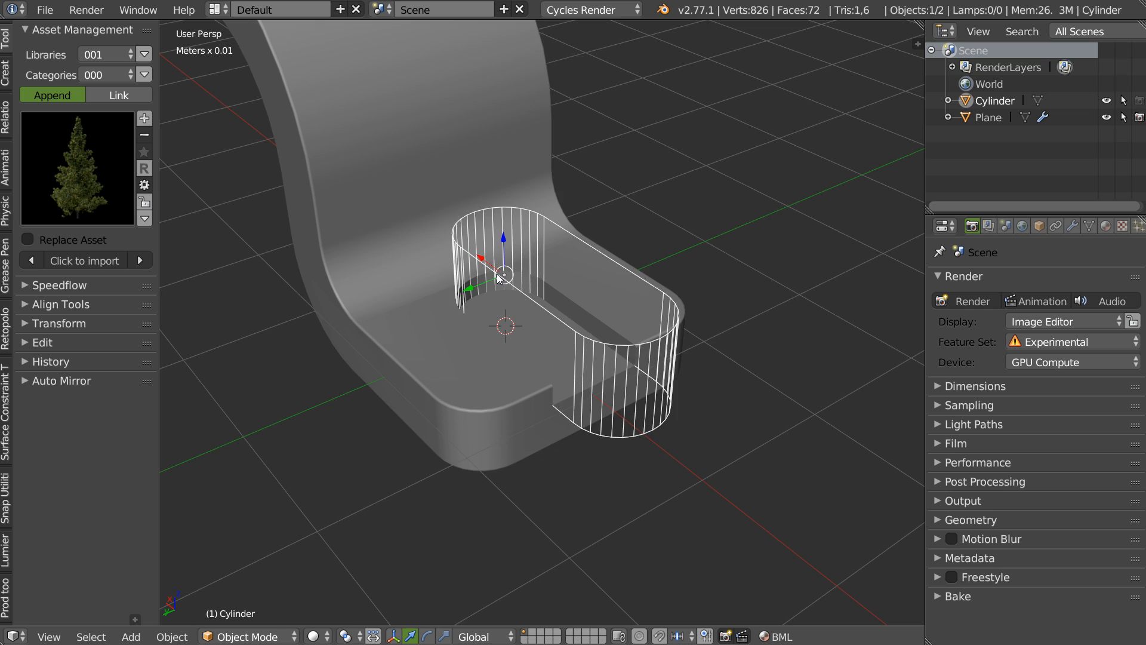
Move the cutter outward past the base's front edge and adjust its scale and height to reshape the slot
drag(488, 261, 539, 299)
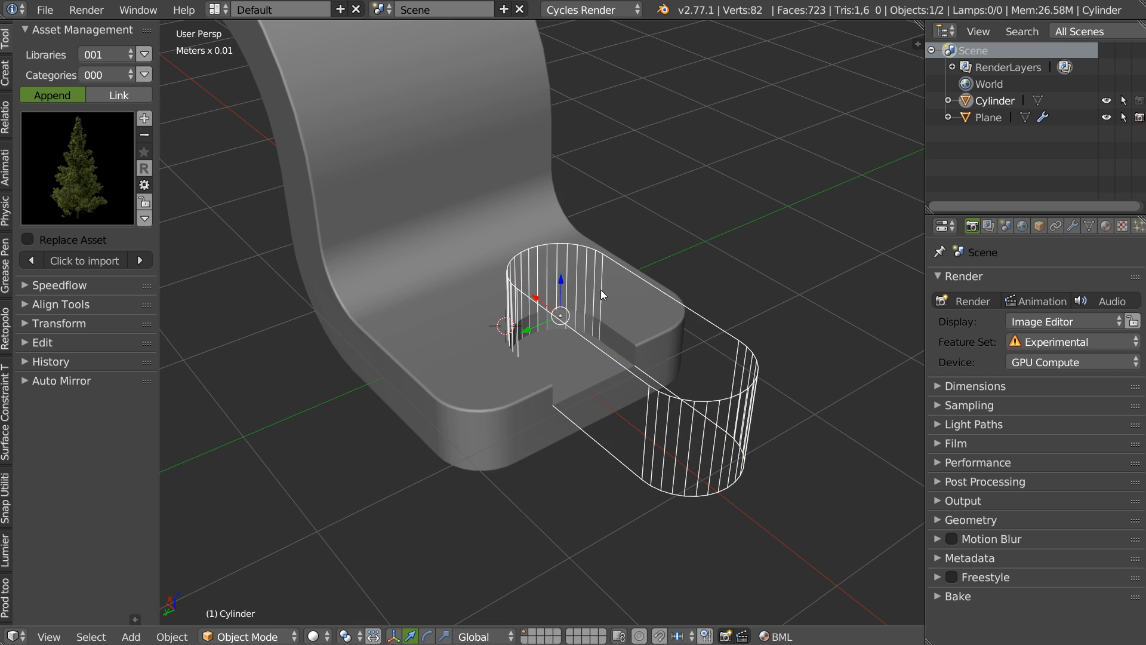
middle_drag(601, 289, 611, 324)
key(s)
click(701, 352)
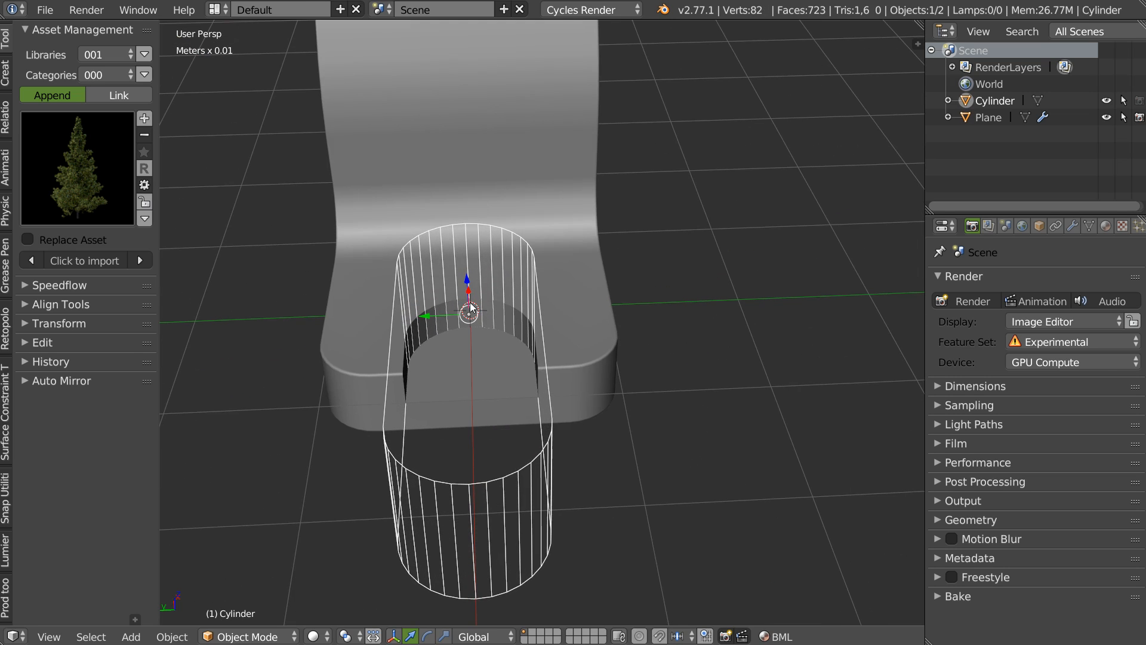
drag(472, 280, 472, 271)
Reopen Speedflow's Boolean on the curved shape and apply the Bool_Cylinder difference modifier
middle_drag(485, 279, 571, 389)
right_click(600, 379)
key(space)
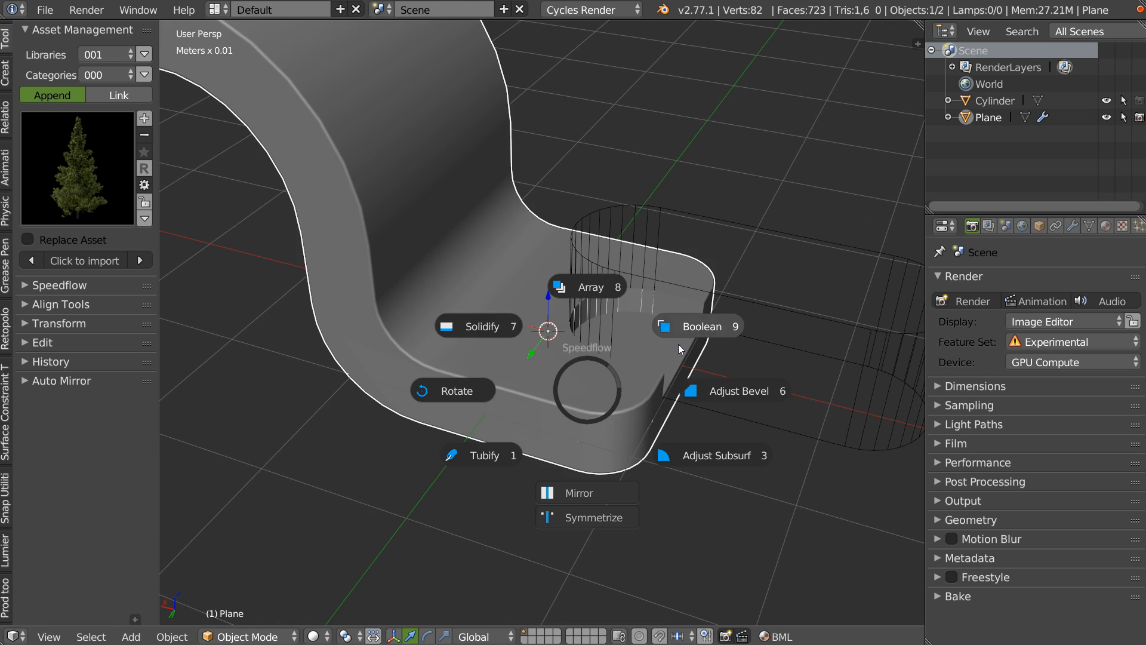
click(699, 327)
middle_drag(703, 324, 661, 314)
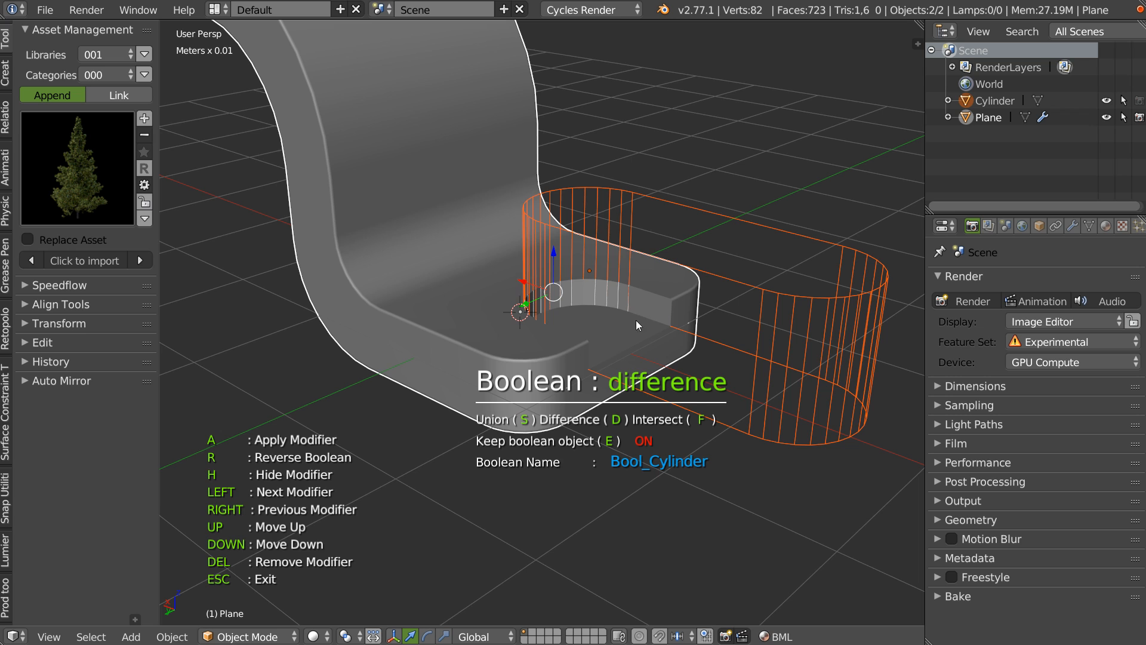
key(Escape)
Delete the elongated cutter cylinder from the scene
right_click(798, 289)
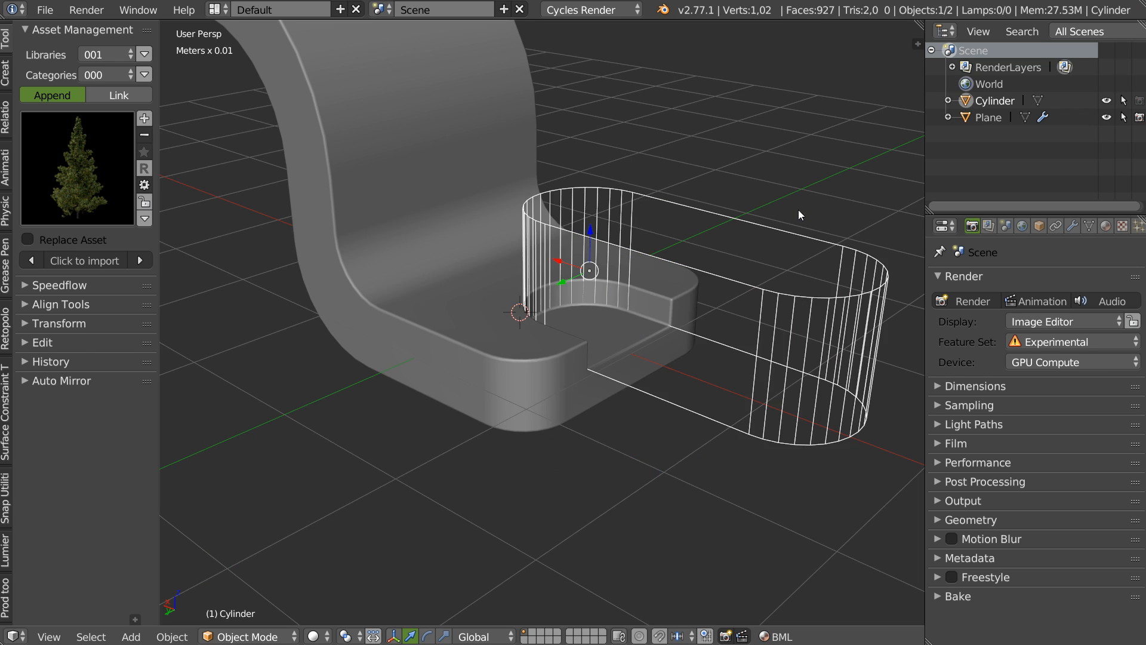
key(x)
middle_drag(687, 308, 557, 302)
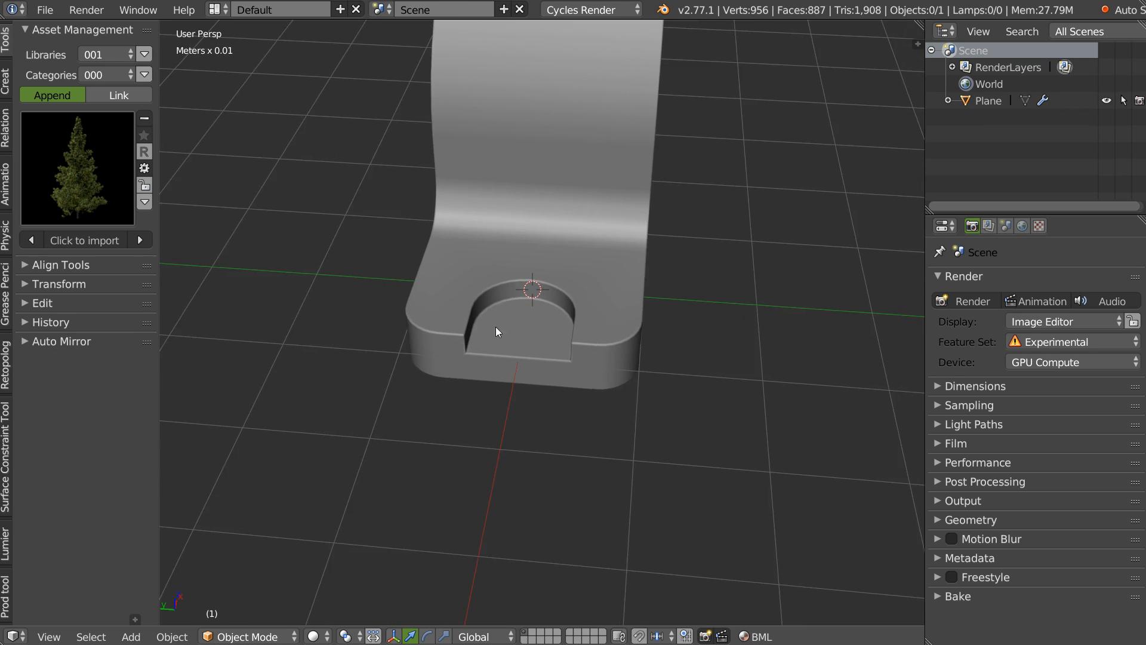
Add a new cylinder at the 3D cursor and scale it down
scroll(495, 328, up, 2)
right_click(599, 286)
click(649, 386)
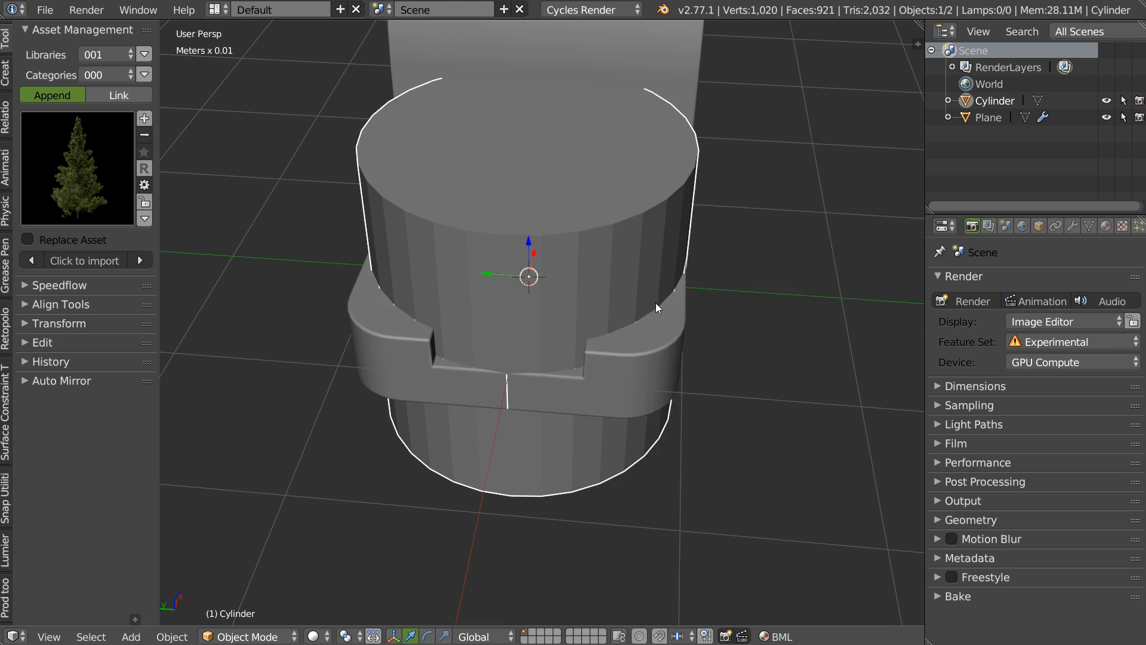
middle_drag(656, 303, 636, 296)
key(s)
click(576, 285)
Enable snapping for the cylinder with Median as the snap target
key(q)
click(574, 299)
scroll(514, 325, up, 4)
shift+middle_drag(518, 291, 575, 251)
key(shift+Tab)
click(519, 311)
key(Tab)
key(shift+Tab)
click(639, 380)
click(764, 377)
Move the cylinder into the middle of the rounded slot and scale it smaller than the slot's width
drag(628, 289, 427, 177)
key(s)
click(569, 295)
middle_drag(428, 323, 471, 120)
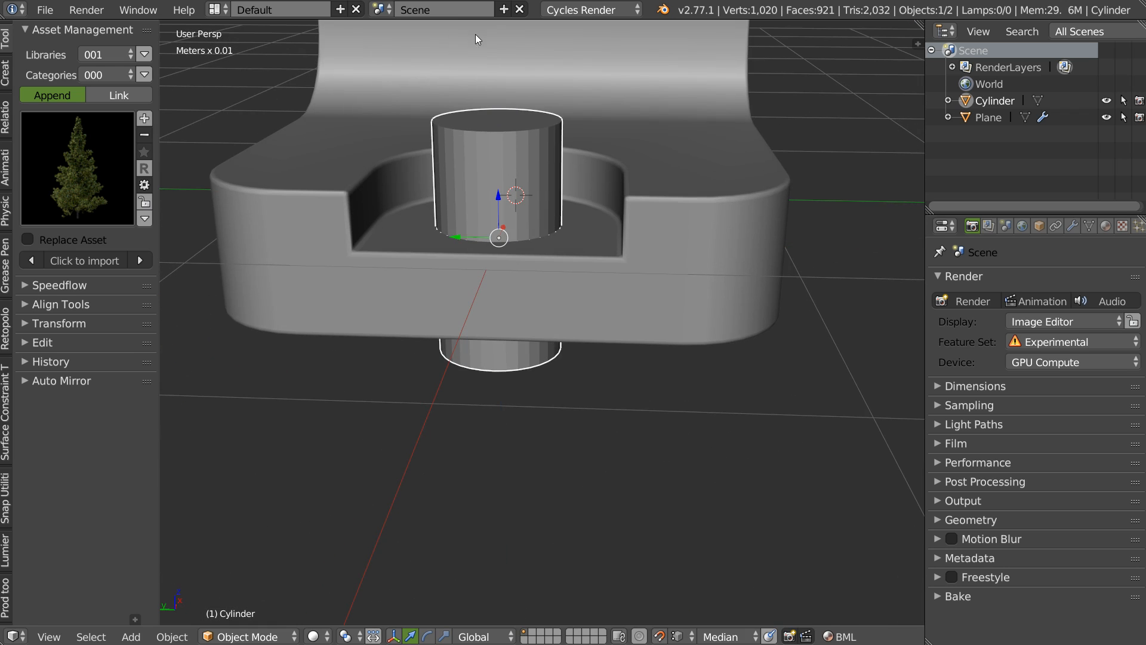
Cut a round through hole in the slot floor with Speedflow's Boolean, apply it, and delete the cylinder
shift+right_click(603, 278)
key(shift+space)
click(711, 227)
key(Escape)
right_click(510, 364)
key(Delete)
middle_drag(507, 360, 544, 199)
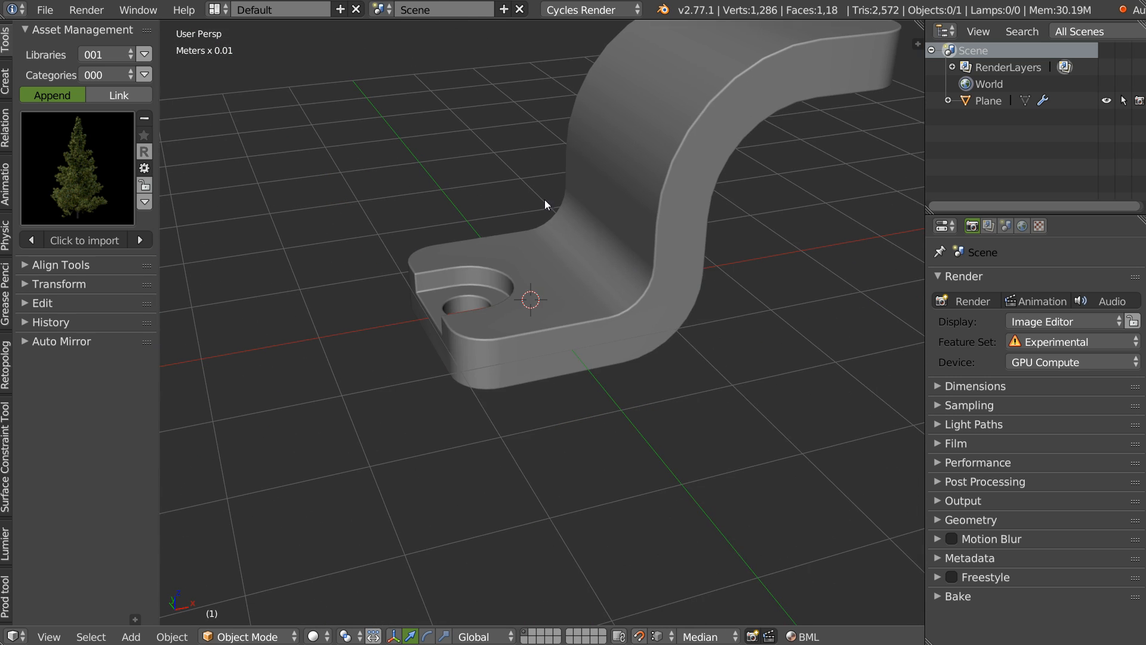
Add a Bezier curve at the 3D cursor and enter Edit Mode
right_click(561, 336)
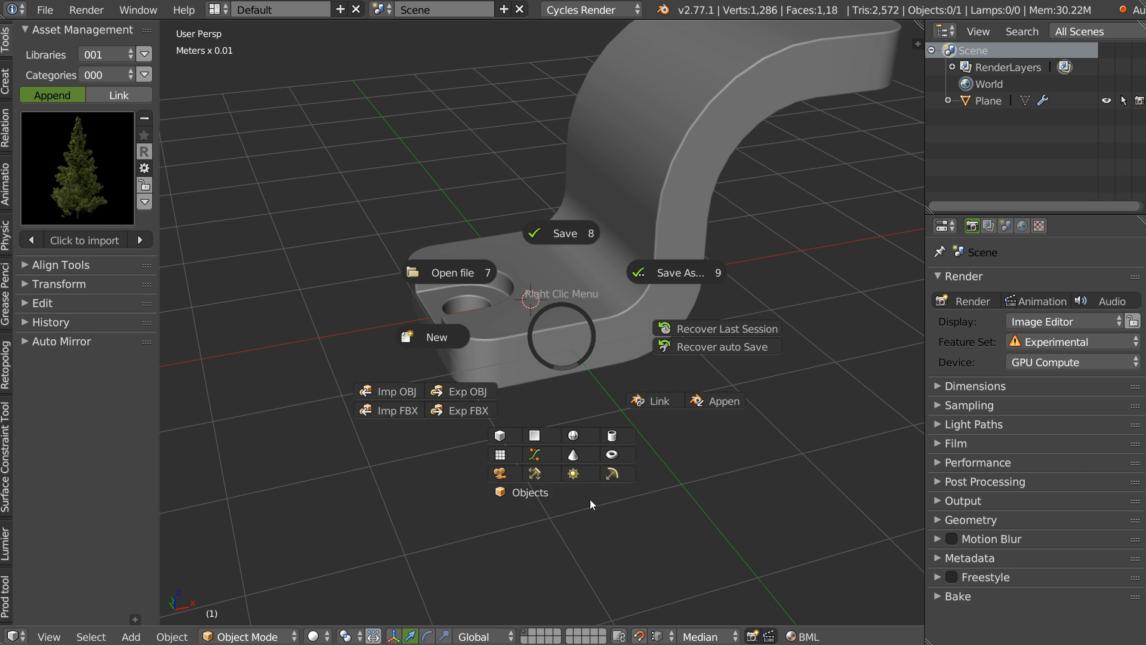
mouse_move(526, 495)
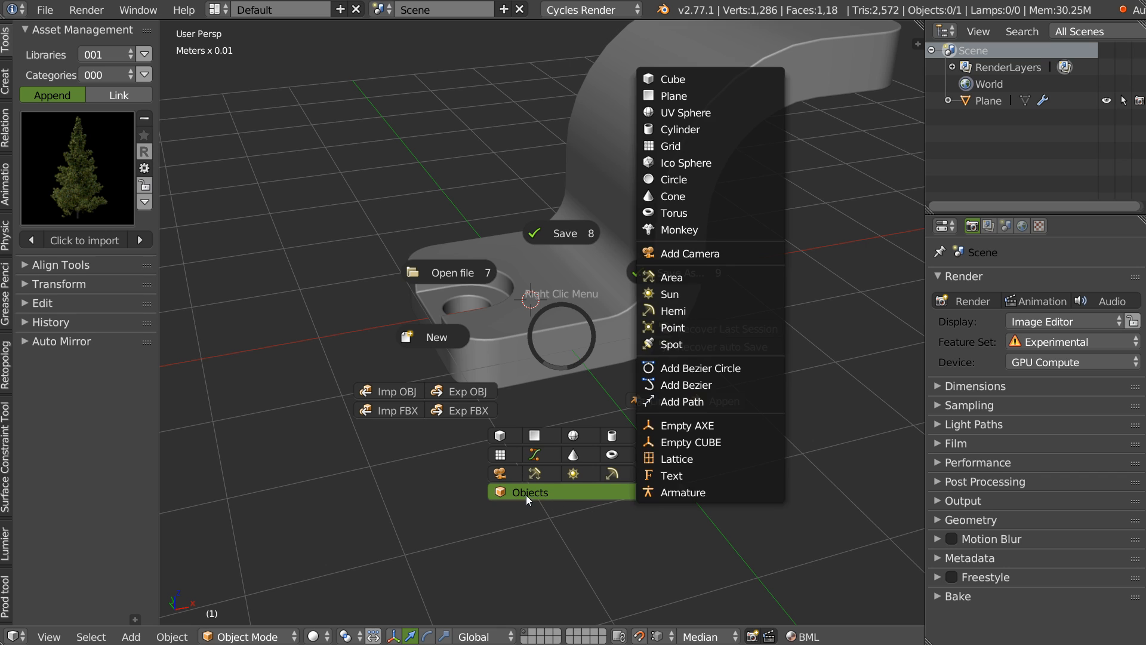
click(690, 384)
key(Tab)
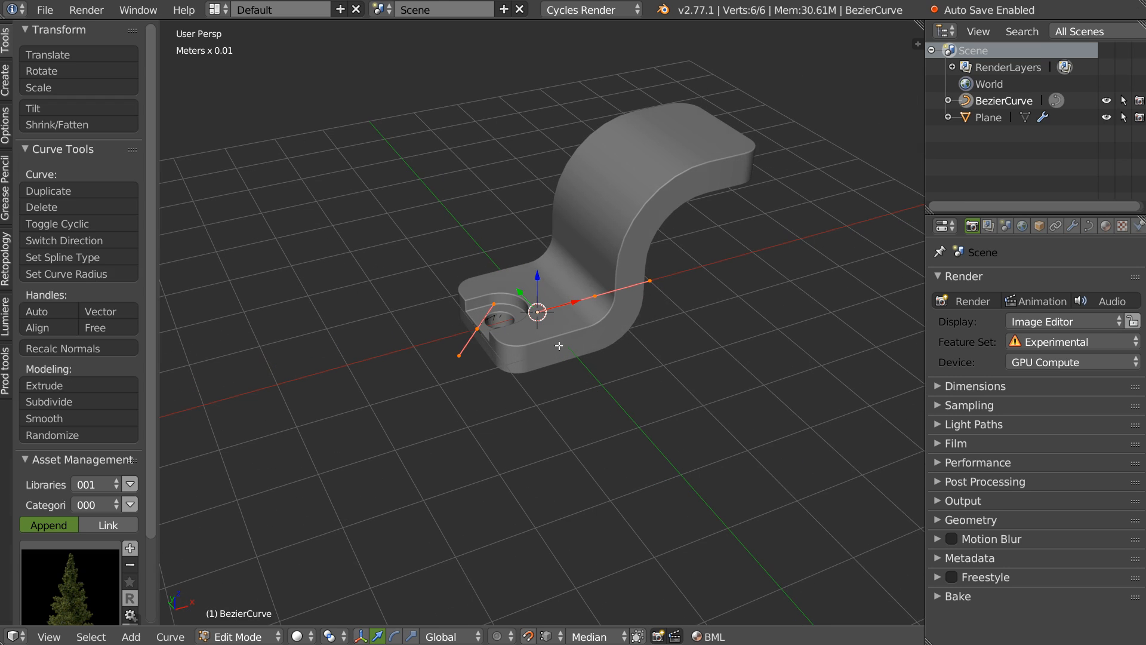
Align the handle of the curve's negative X control point with the X axis to straighten the curve, and return to Object Mode
scroll(500, 294, up, 2)
right_click(479, 298)
middle_drag(479, 298, 555, 339)
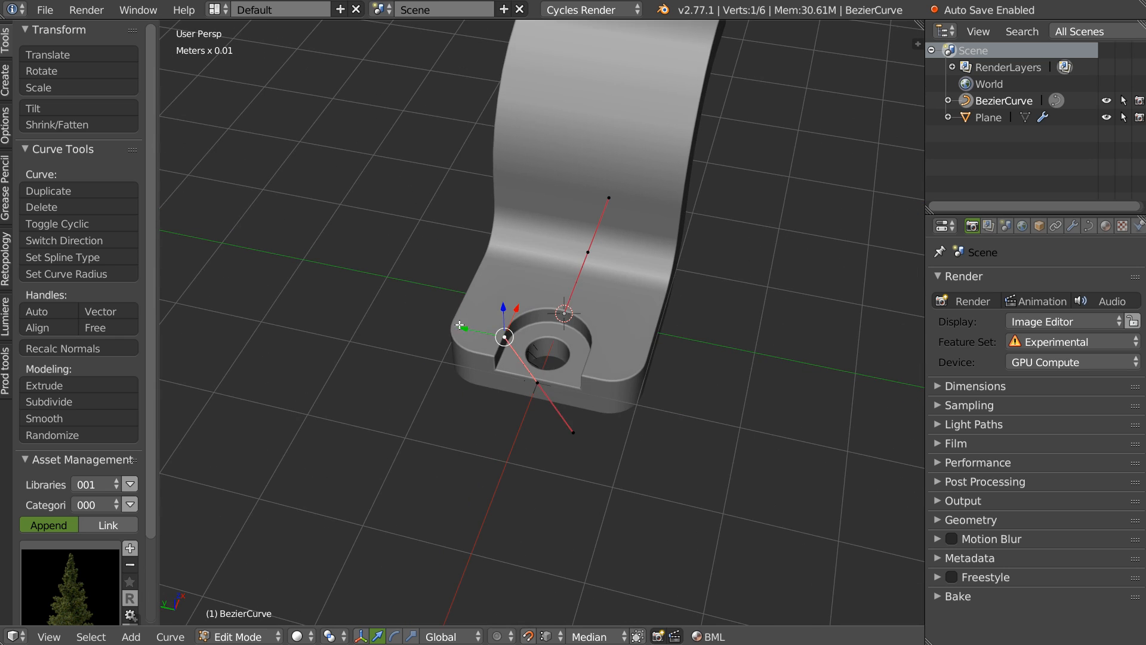
ctrl+drag(460, 324, 574, 302)
click(562, 306)
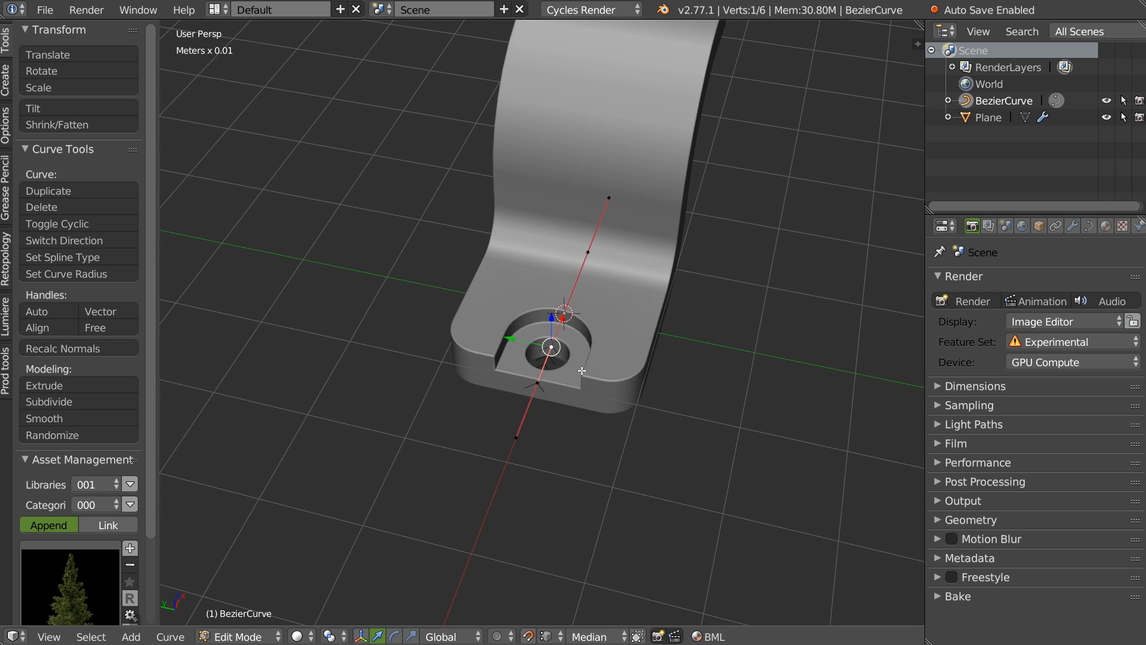
middle_drag(562, 307, 607, 298)
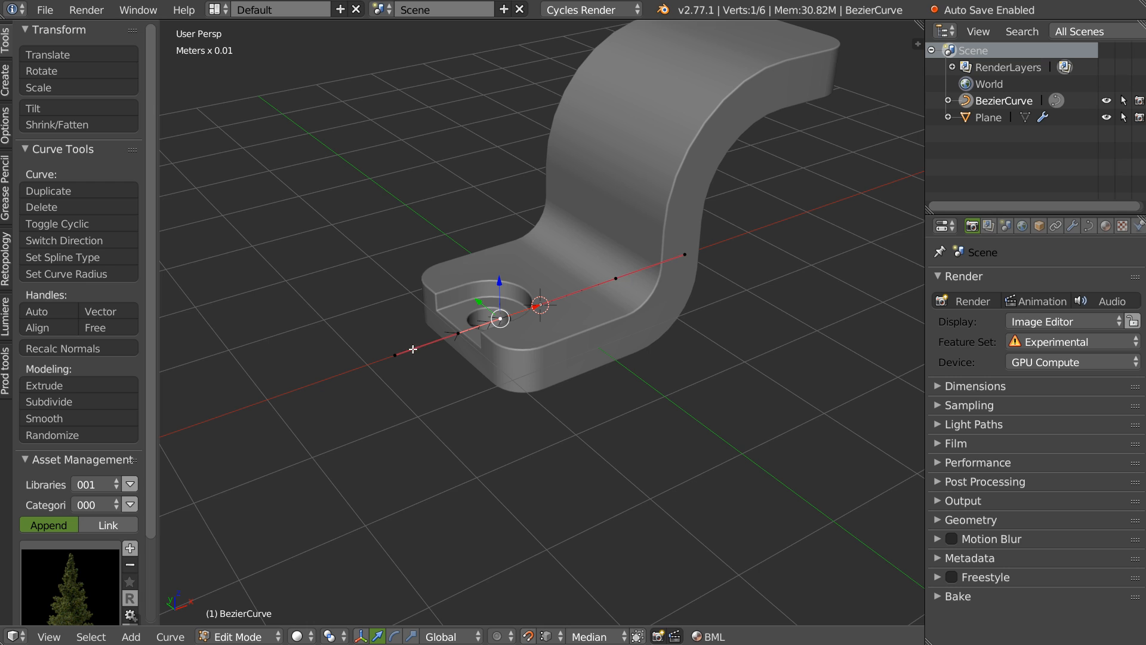
key(Tab)
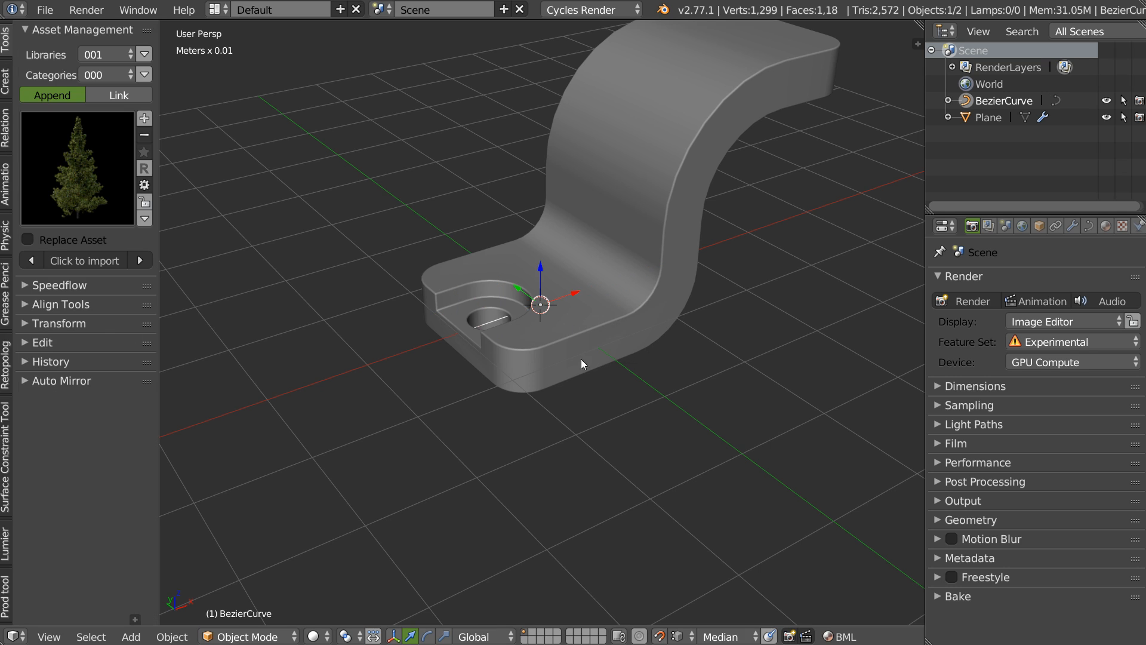
Rotate the curve about the Y axis with Speedflow's Rotate until it stands vertical
key(shift+space)
click(475, 317)
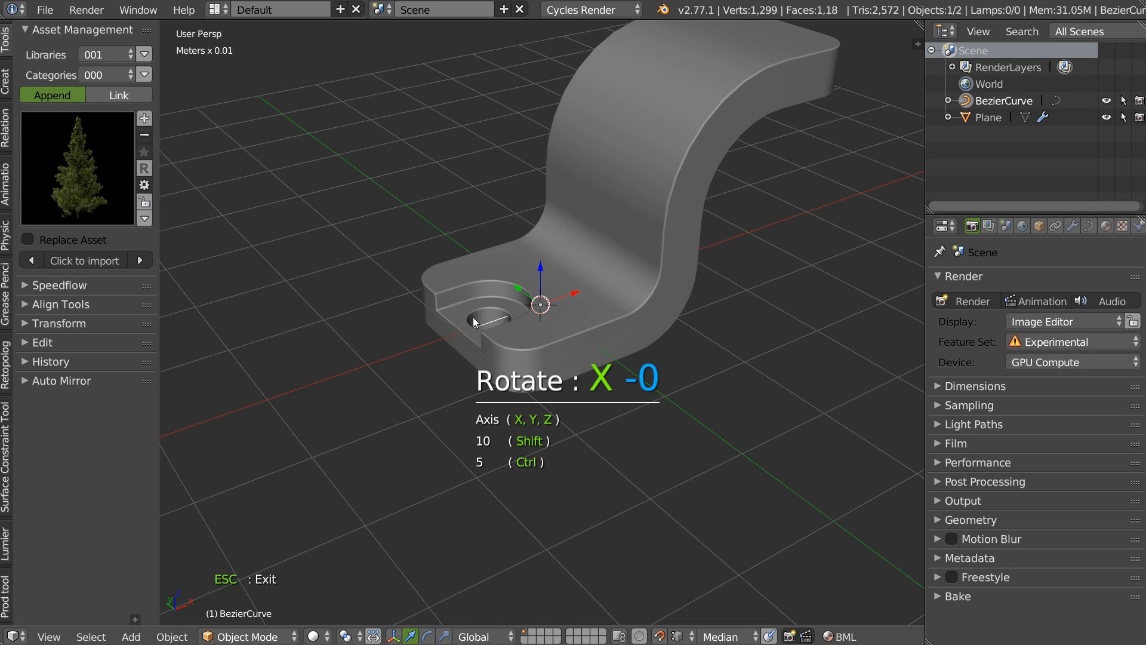
key(y)
click(421, 335)
Move the vertical curve along X so that it runs through the centre of the round hole
drag(577, 291, 540, 305)
key(shift+Tab)
click(514, 251)
middle_drag(514, 280, 521, 378)
middle_drag(494, 337, 568, 285)
Apply the curve's transformations
right_click(568, 284)
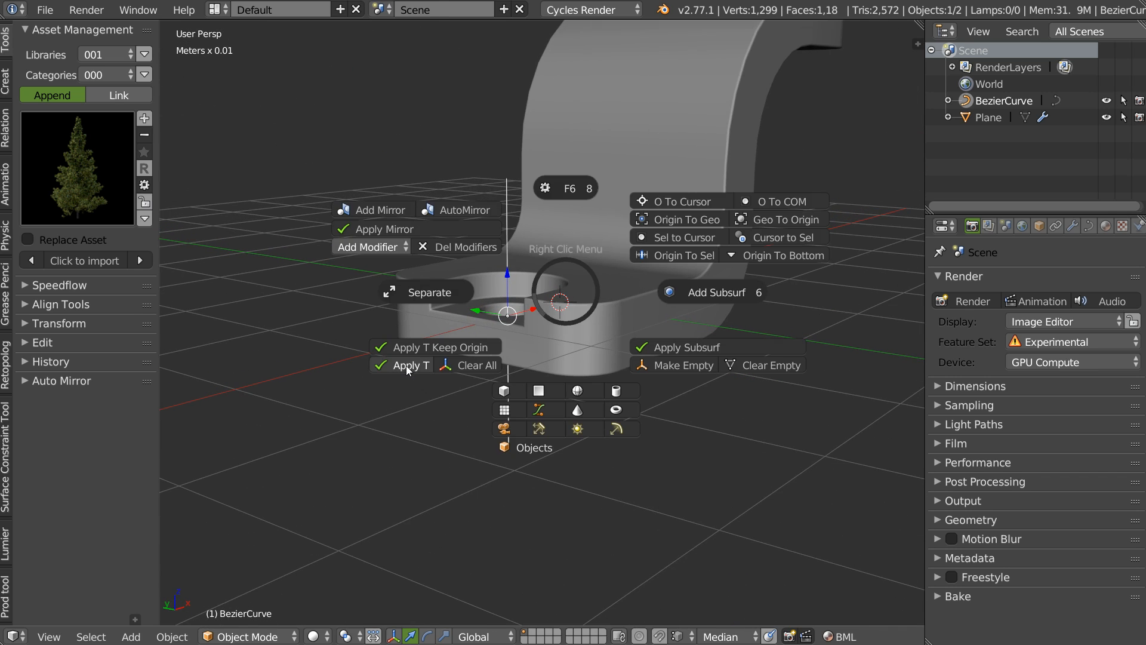
click(406, 365)
middle_drag(431, 277, 427, 288)
Display the transform properties of all the curve's points, including mean radius, in Edit Mode and return to Object Mode
key(Tab)
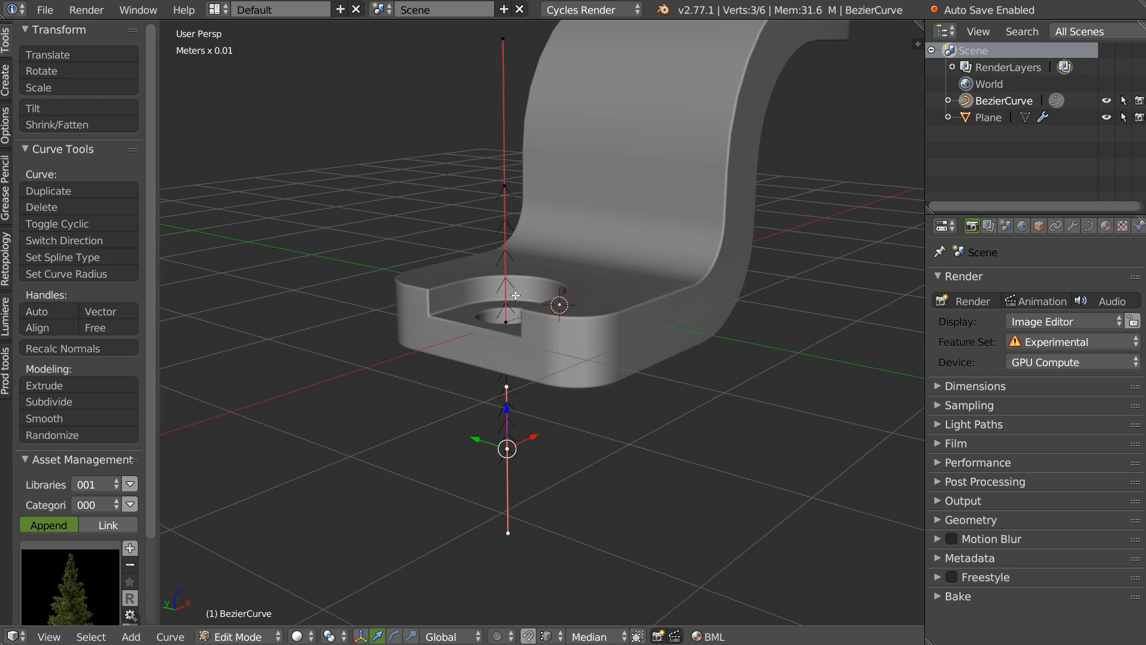
key(n)
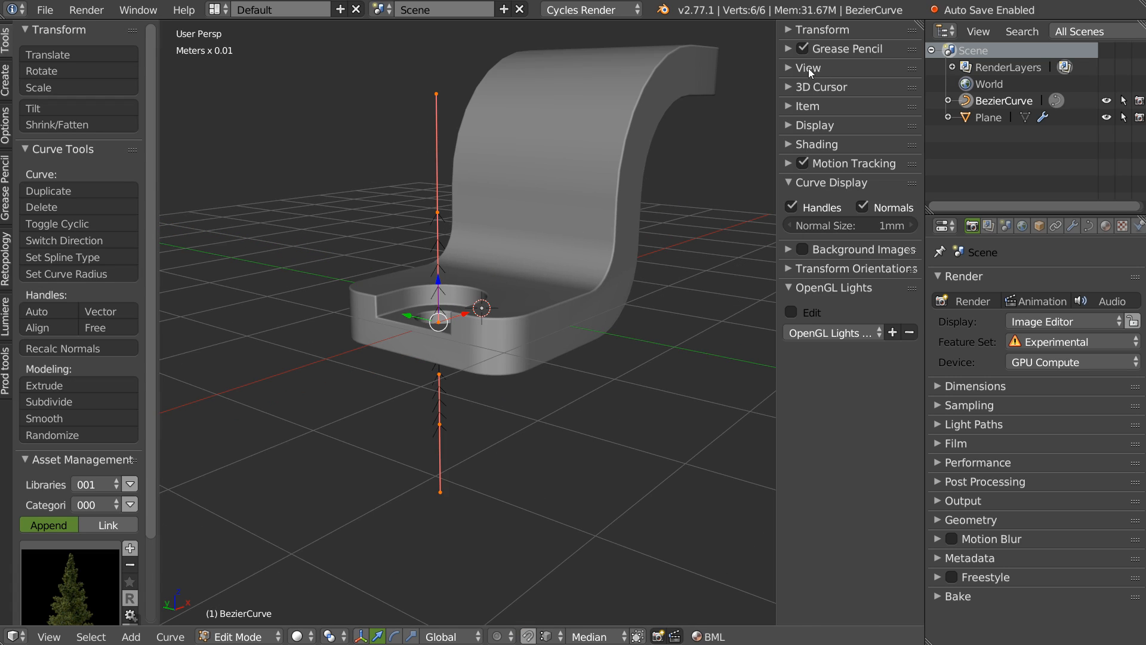
click(817, 29)
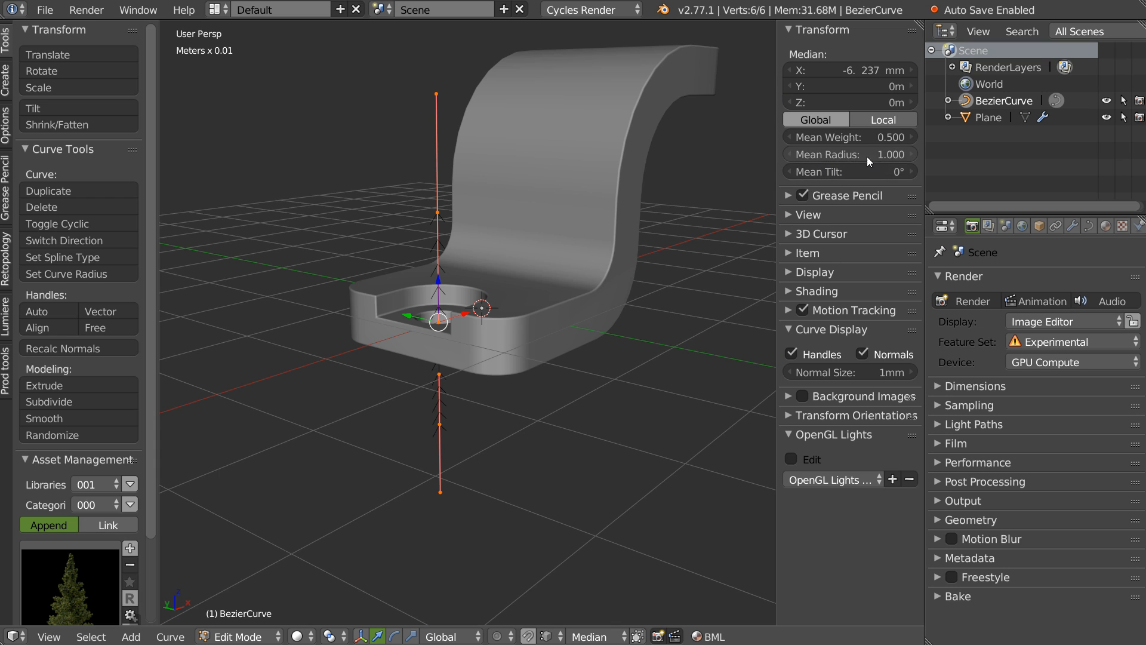
middle_drag(531, 269, 497, 321)
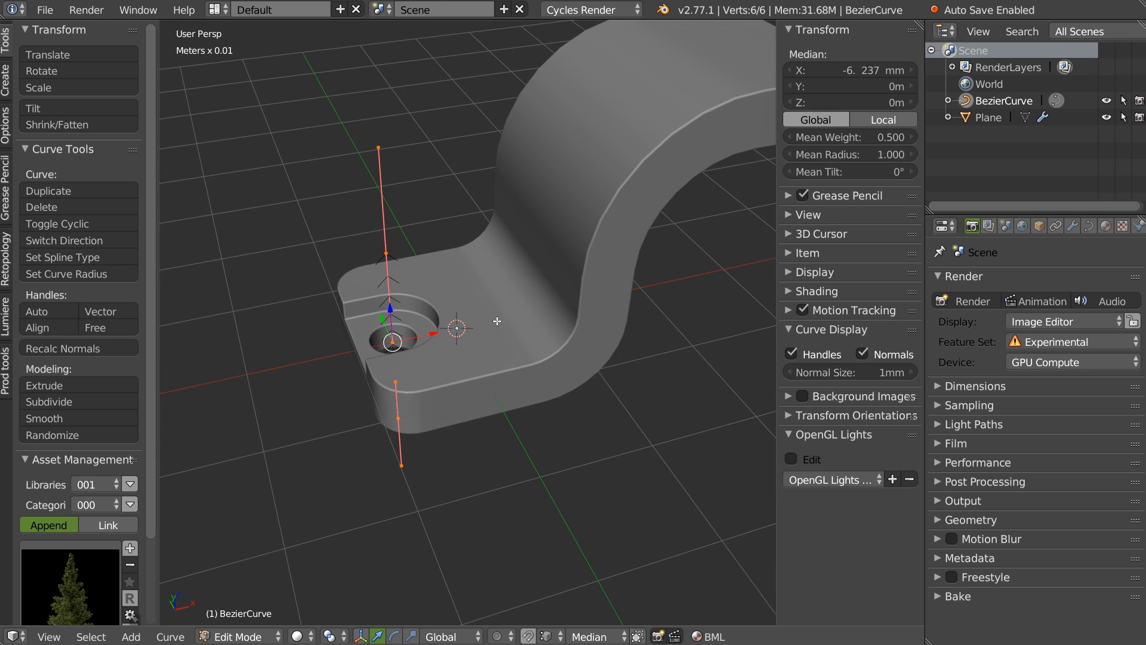
key(Tab)
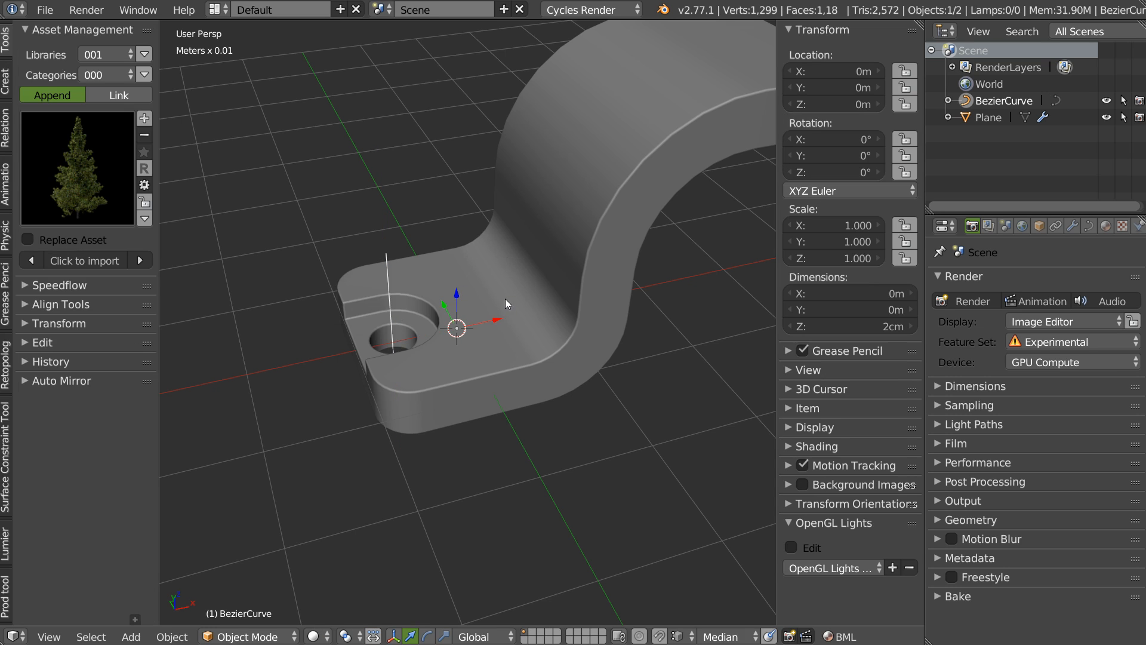
Turn the curve into a tube with Speedflow's Tubify, using a depth of 0.19 and Resolution V of 8
key(alt+q)
click(401, 363)
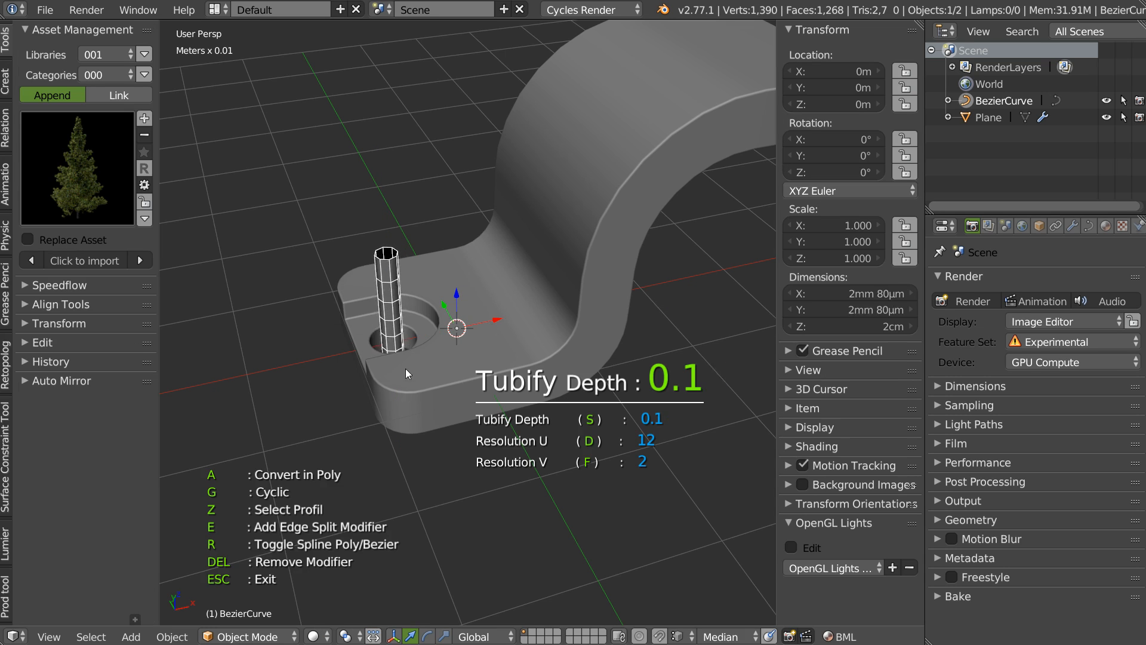
middle_drag(429, 364, 506, 249)
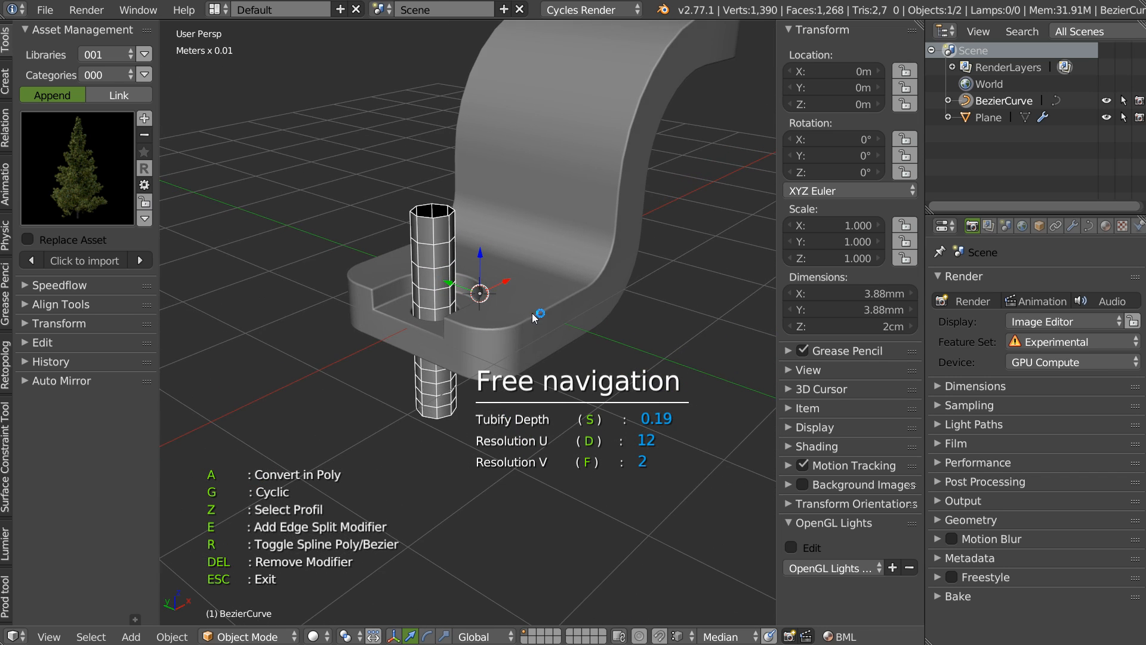
key(d)
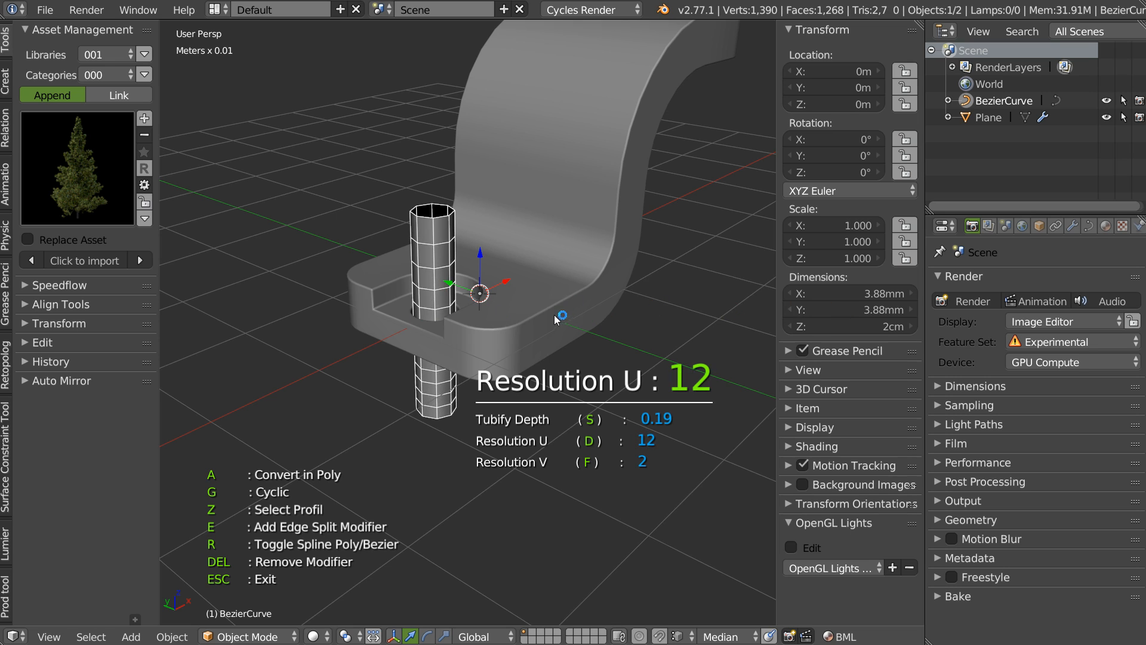
key(f)
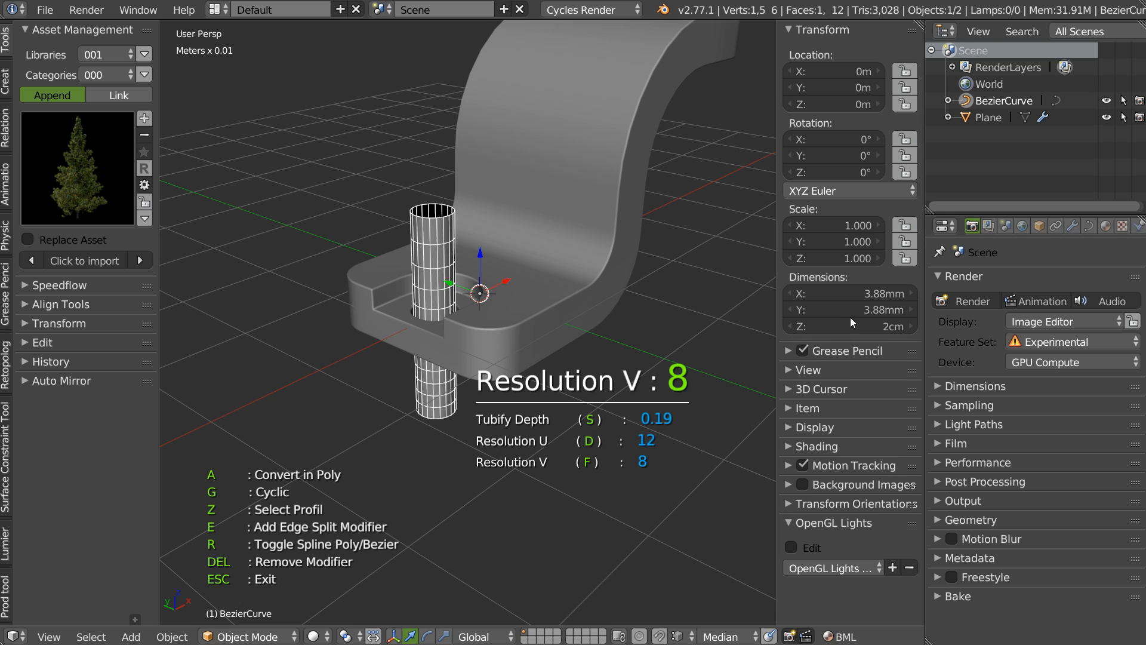
click(847, 317)
middle_drag(531, 291, 573, 307)
key(Escape)
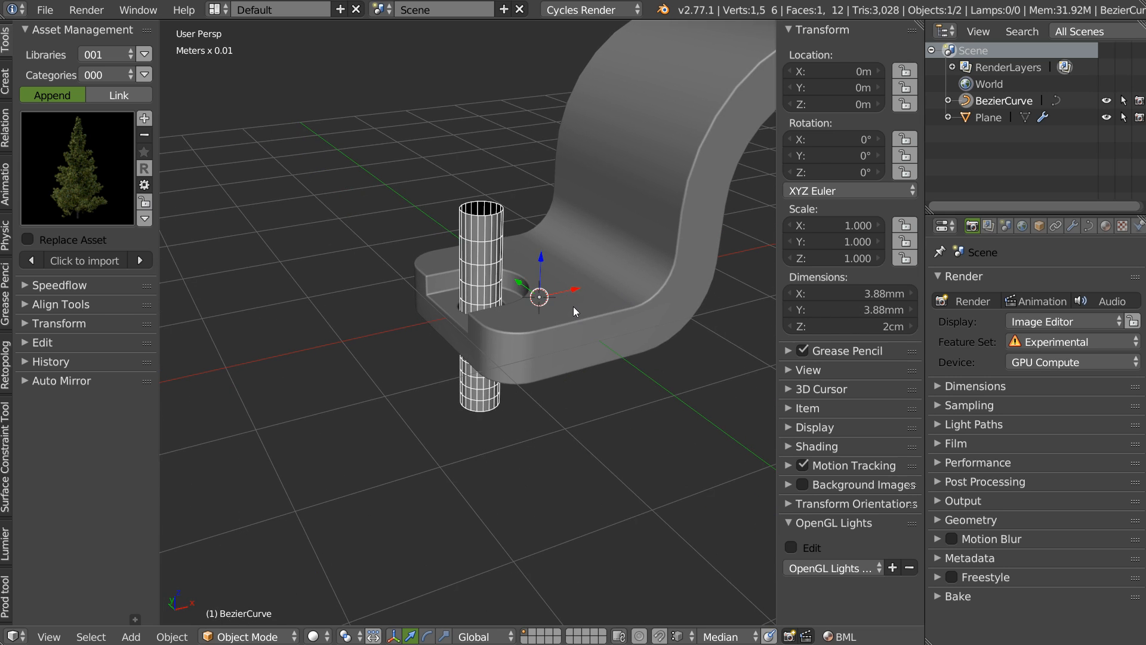
In Edit Mode, extend the tube's curve from its top end with three points, arching over and down through the upper arm
key(Tab)
right_click(489, 207)
ctrl+middle_drag(603, 168, 479, 231)
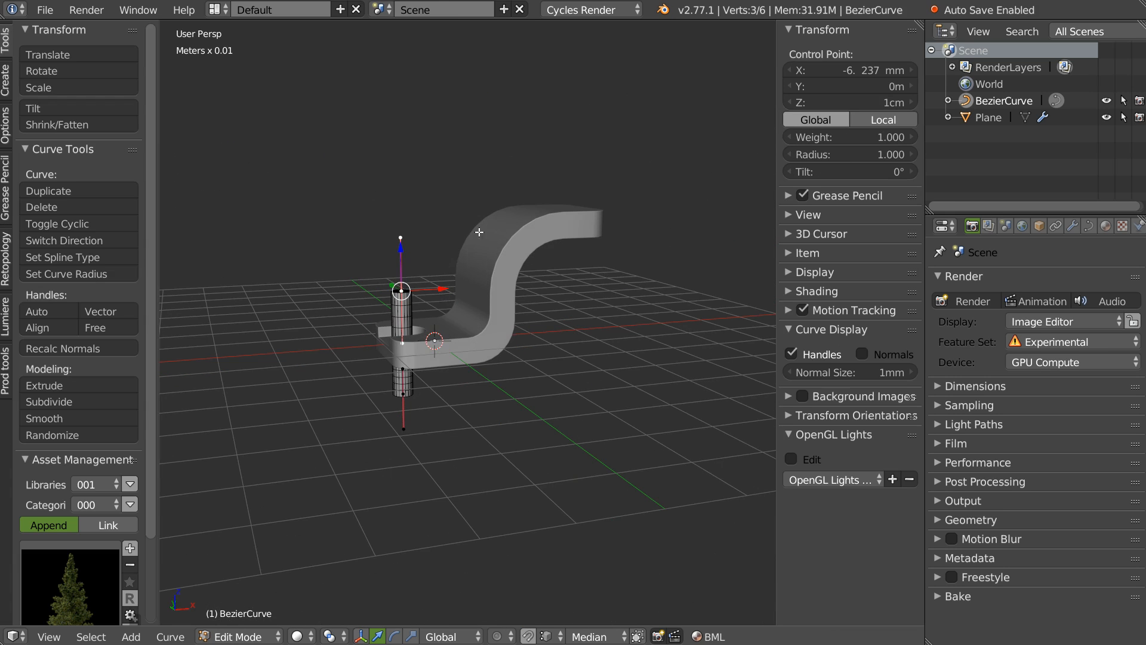
key(q)
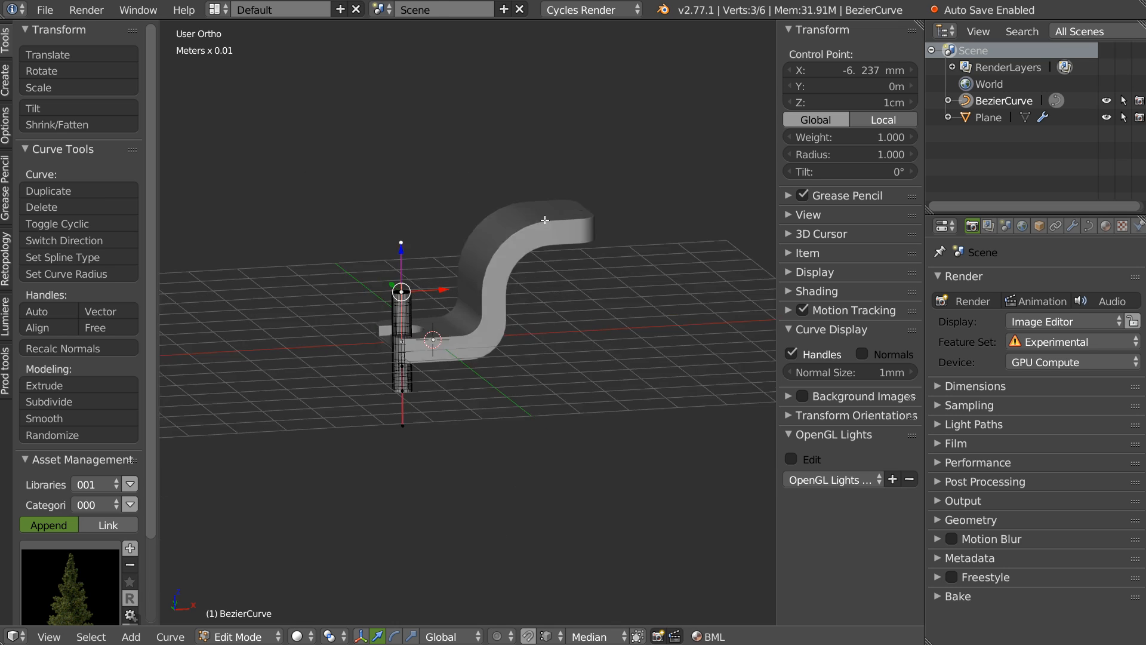
key(q)
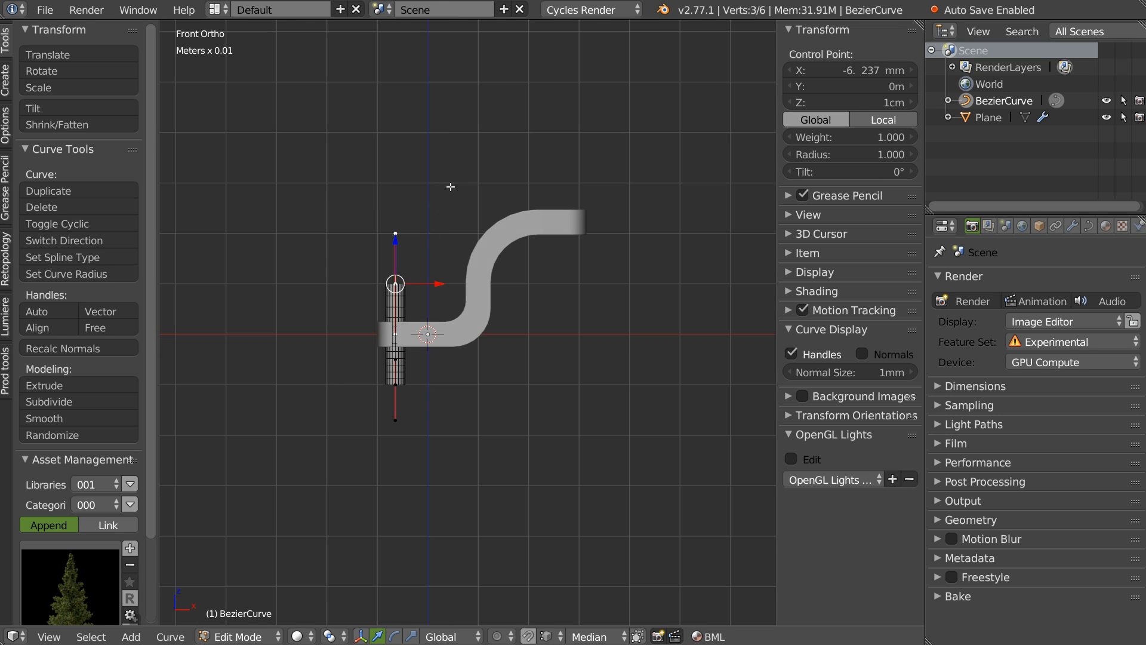
ctrl+click(450, 187)
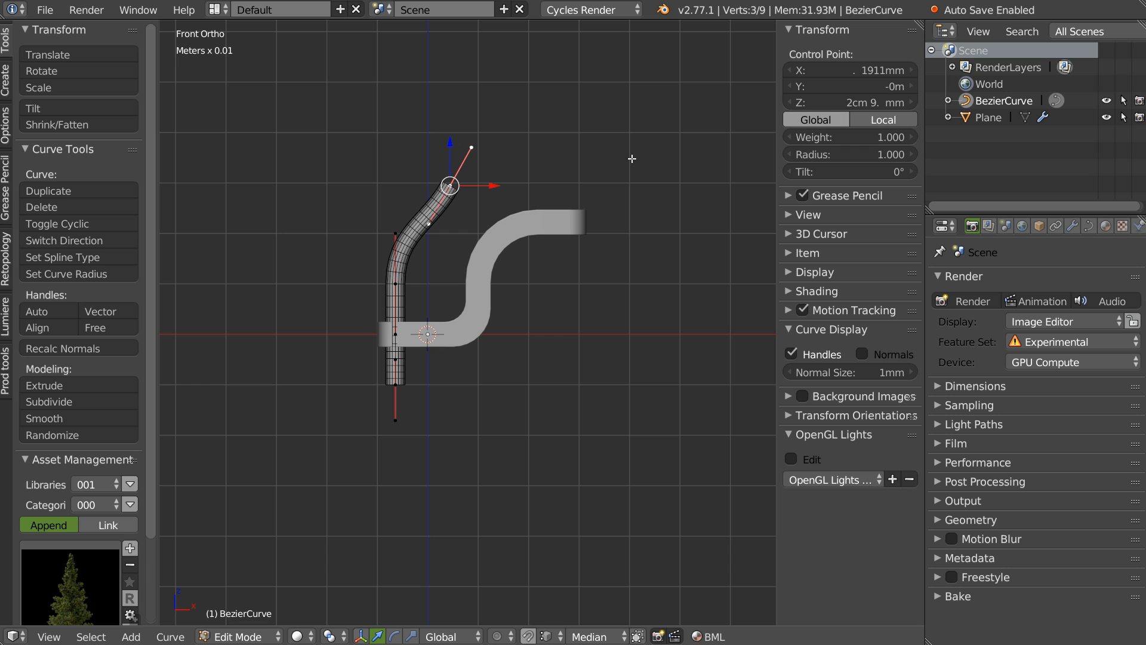
ctrl+click(548, 153)
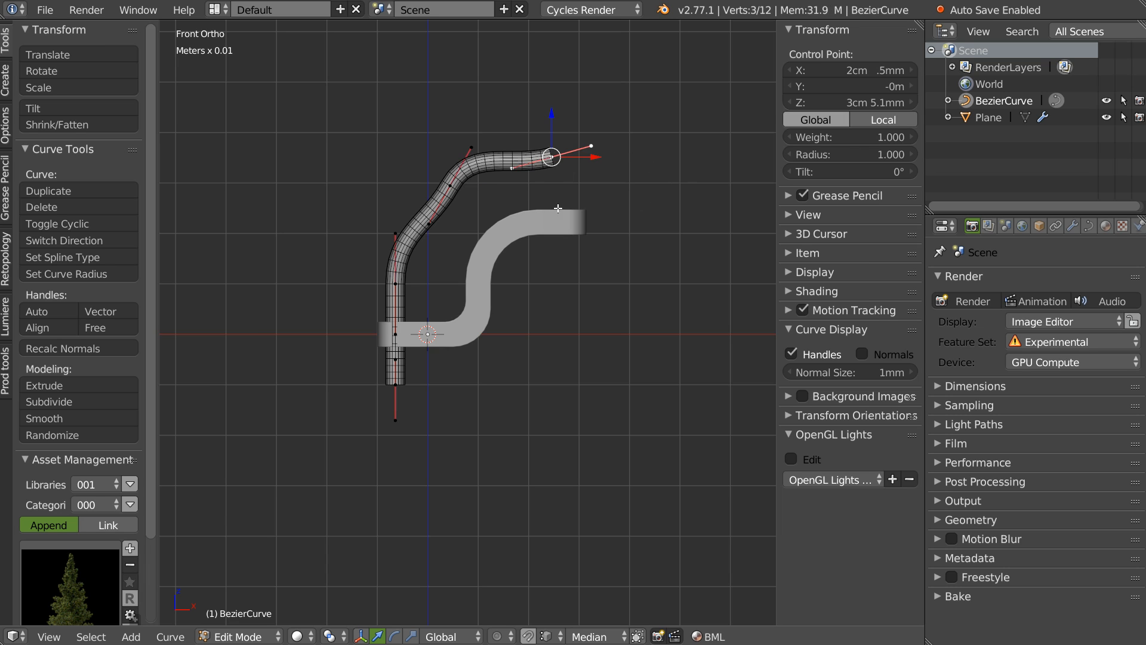
ctrl+click(556, 287)
Reposition the new curve points and handles into a smoother arch with its end running through the upper arm, and return to Object Mode
scroll(439, 232, up, 2)
right_drag(441, 119, 407, 99)
shift+middle_drag(440, 50, 441, 122)
right_drag(441, 123, 475, 141)
right_drag(423, 198, 440, 205)
right_drag(646, 145, 625, 198)
right_drag(587, 162, 573, 168)
right_click(594, 284)
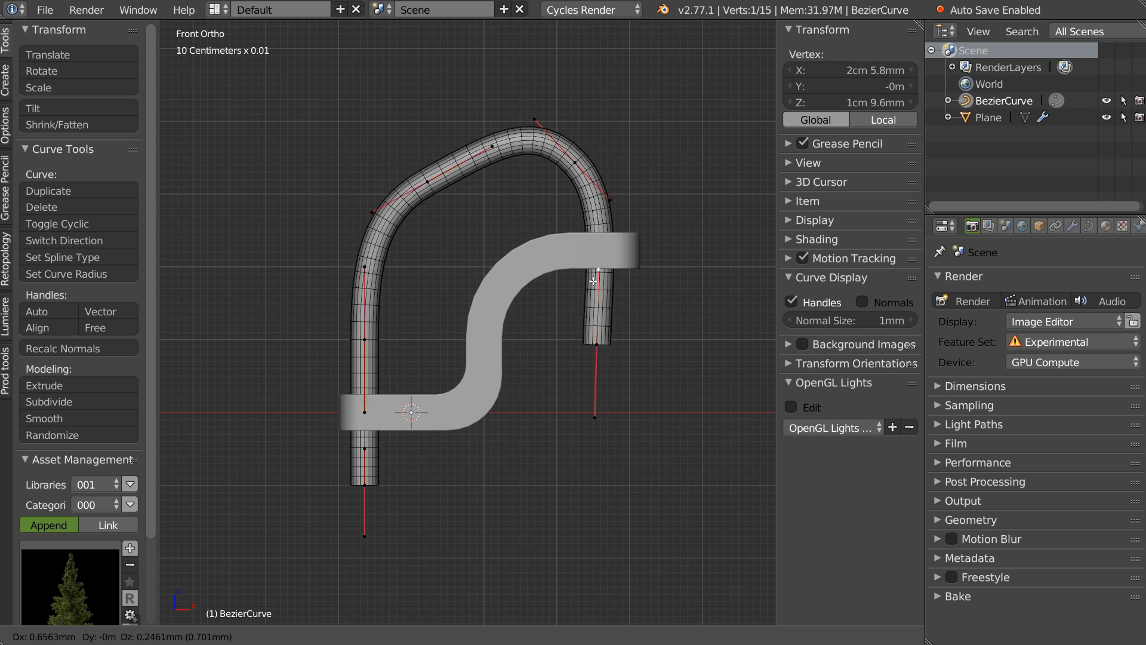
middle_drag(456, 316, 533, 356)
middle_drag(621, 250, 608, 280)
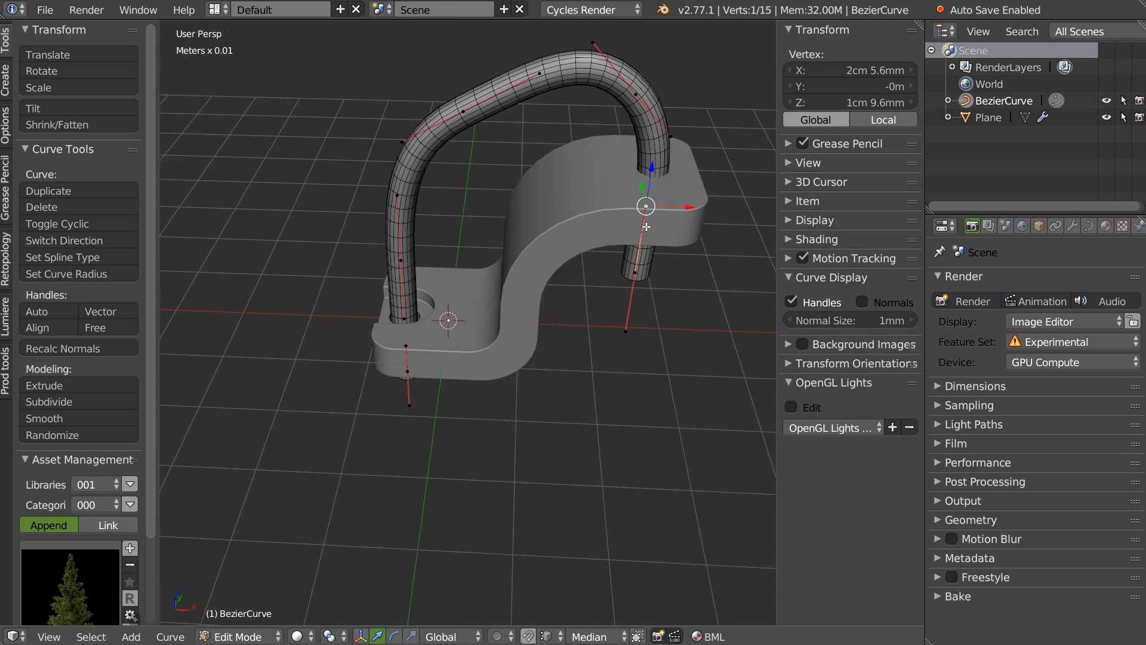
middle_drag(645, 226, 573, 278)
key(Tab)
Add a cylinder and move it along X and Z onto the upper arm where the tube passes, at about X 2.59 cm, Z 2.19 cm
key(w)
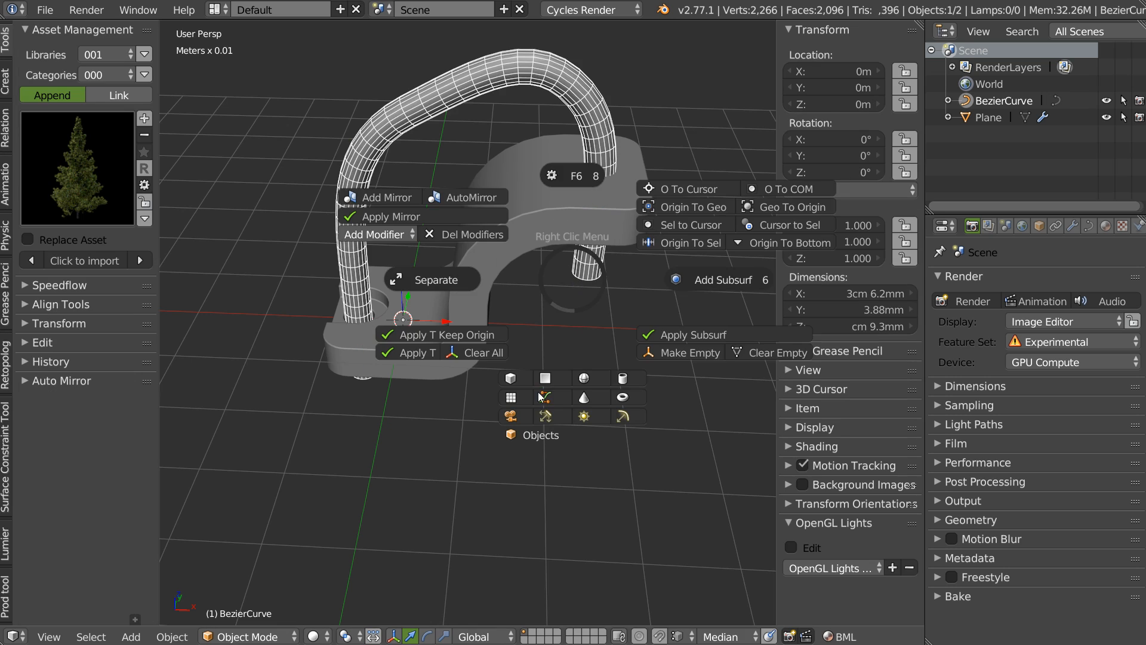
click(622, 385)
key(g)
key(x)
click(628, 337)
key(g)
key(z)
click(607, 153)
Scale the cylinder down to slightly wider than the tube and move it onto the tube's axis
key(s)
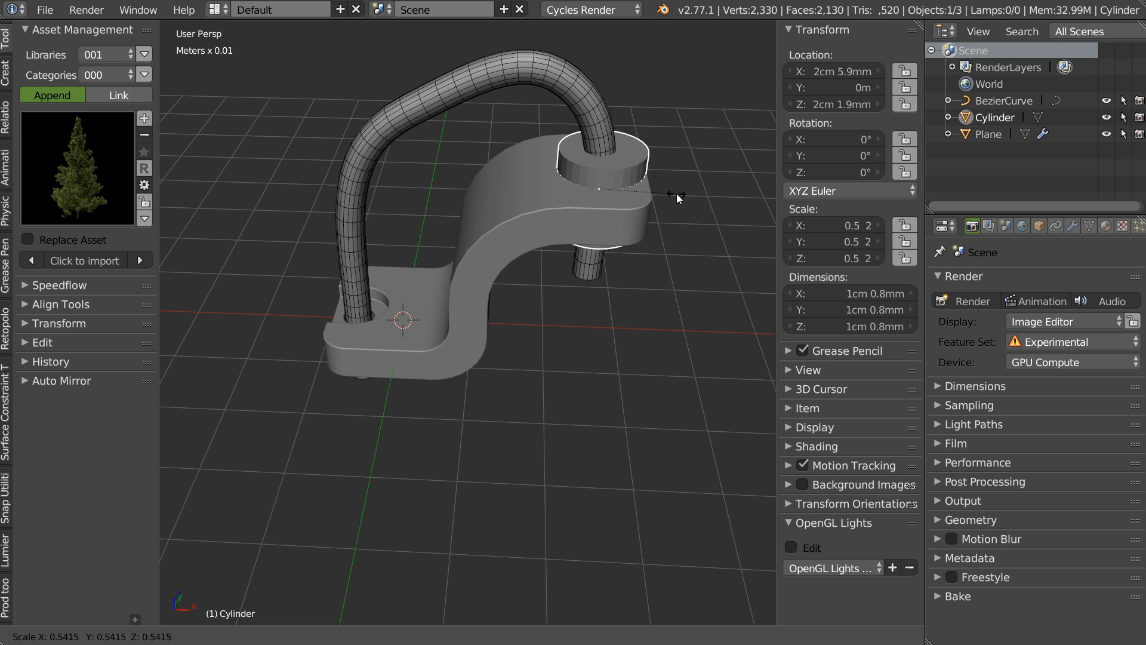
click(657, 192)
key(s)
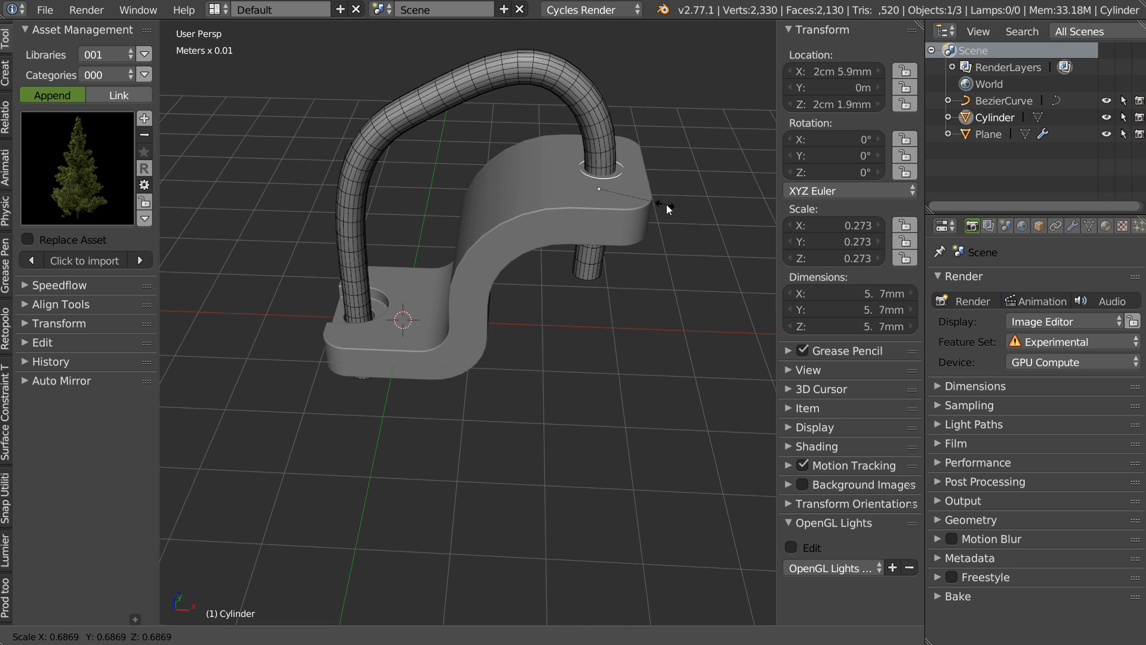
click(668, 205)
key(g)
click(603, 155)
key(g)
key(z)
click(601, 140)
Fine-tune the cylinder's scale and adjust its height along Z so that it passes fully through the upper arm
key(s)
click(681, 188)
middle_drag(624, 219, 611, 174)
key(s)
key(z)
click(635, 33)
Cut a hole through the upper arm with Speedflow's Boolean using the cylinder, and remove the cylinder
shift+click(623, 159)
key(space)
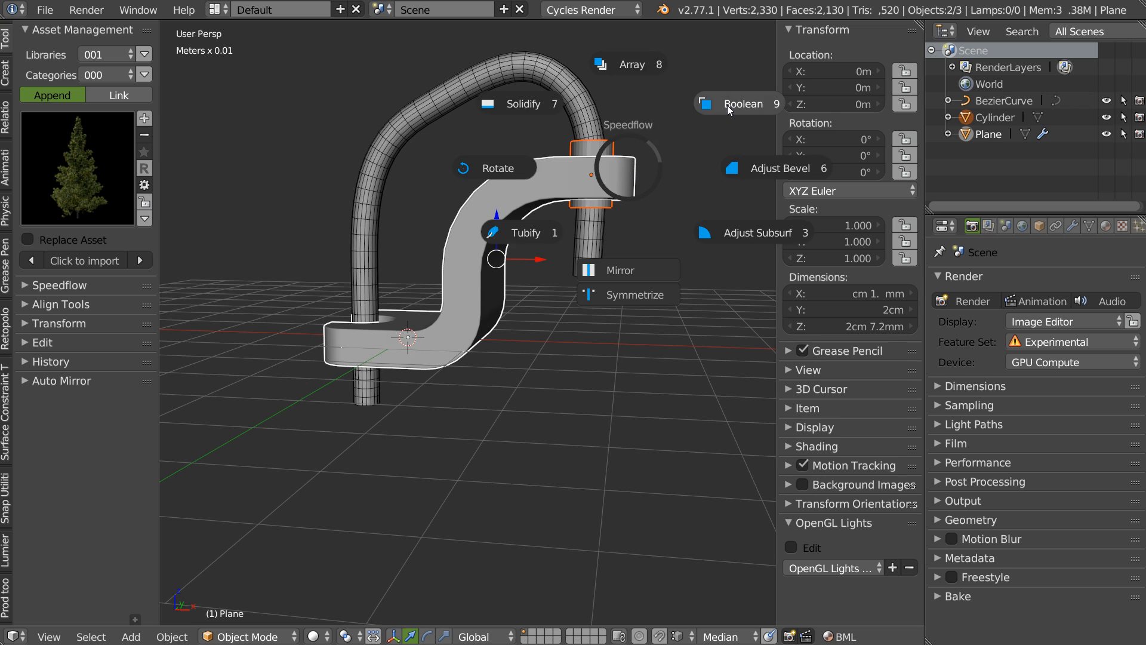
click(726, 105)
click(724, 106)
middle_drag(633, 143, 609, 277)
click(622, 144)
key(Delete)
Add a cube and move it along Y to about 3.5 cm, clear of the curved shape
scroll(597, 239, up, 3)
right_click(581, 305)
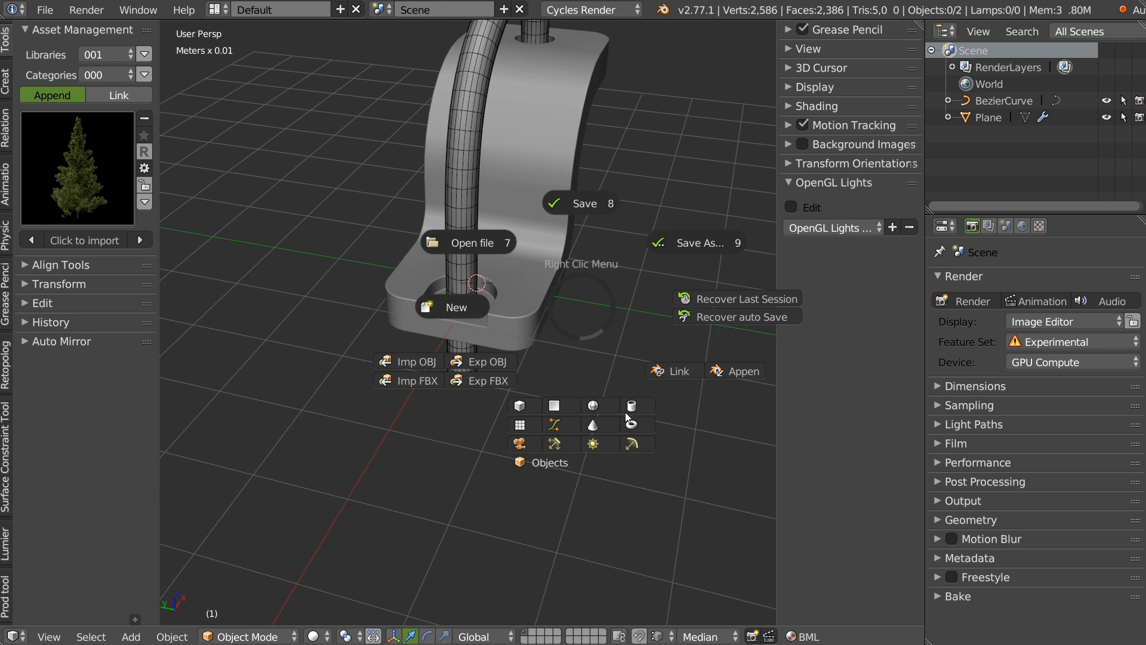
click(522, 408)
scroll(524, 358, down, 3)
middle_drag(525, 307, 580, 303)
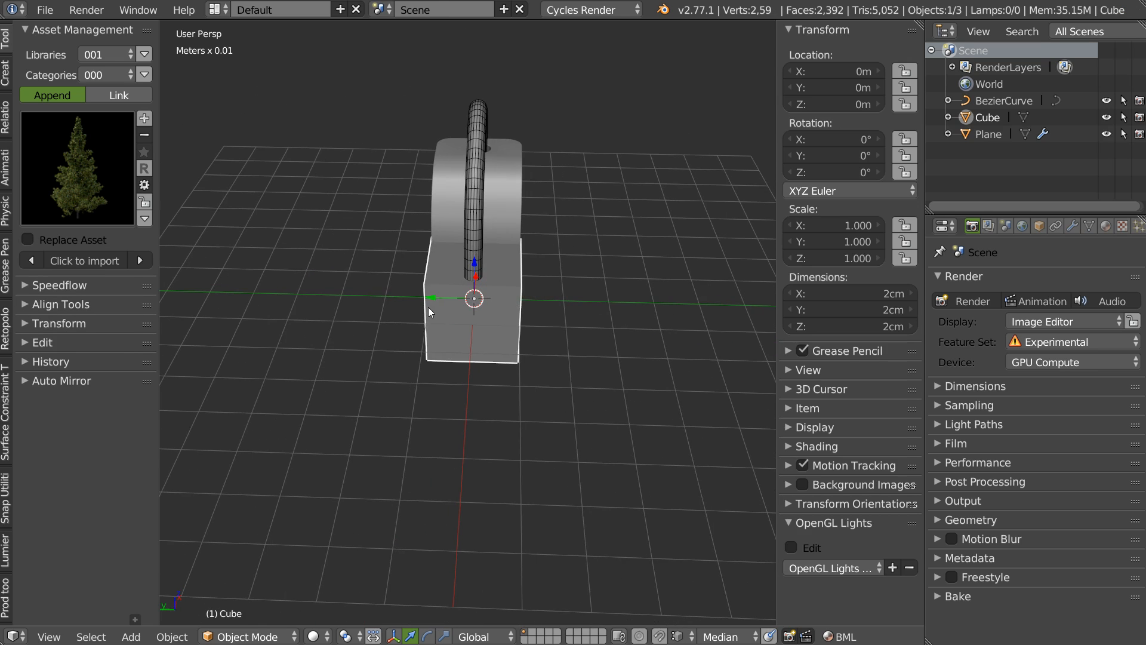
drag(428, 307, 271, 307)
shift+middle_drag(260, 309, 426, 272)
Duplicate the cube twice, placing the copies so that they overlap opposite corners of the original cube
key(shift+d)
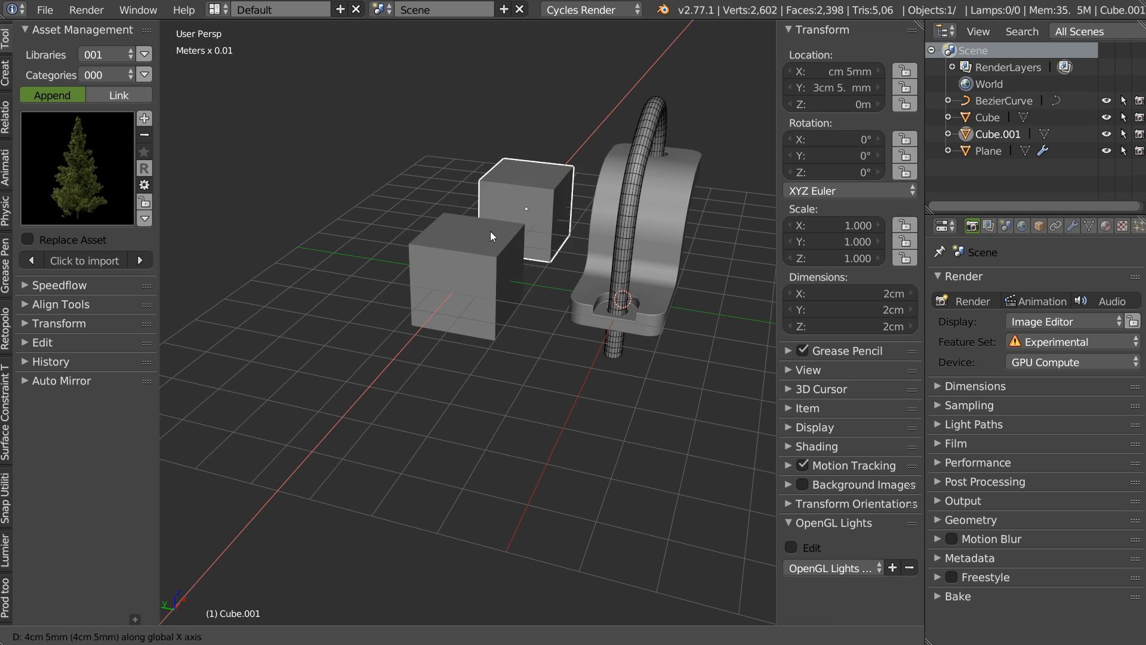
right_click(481, 278)
key(g)
click(521, 242)
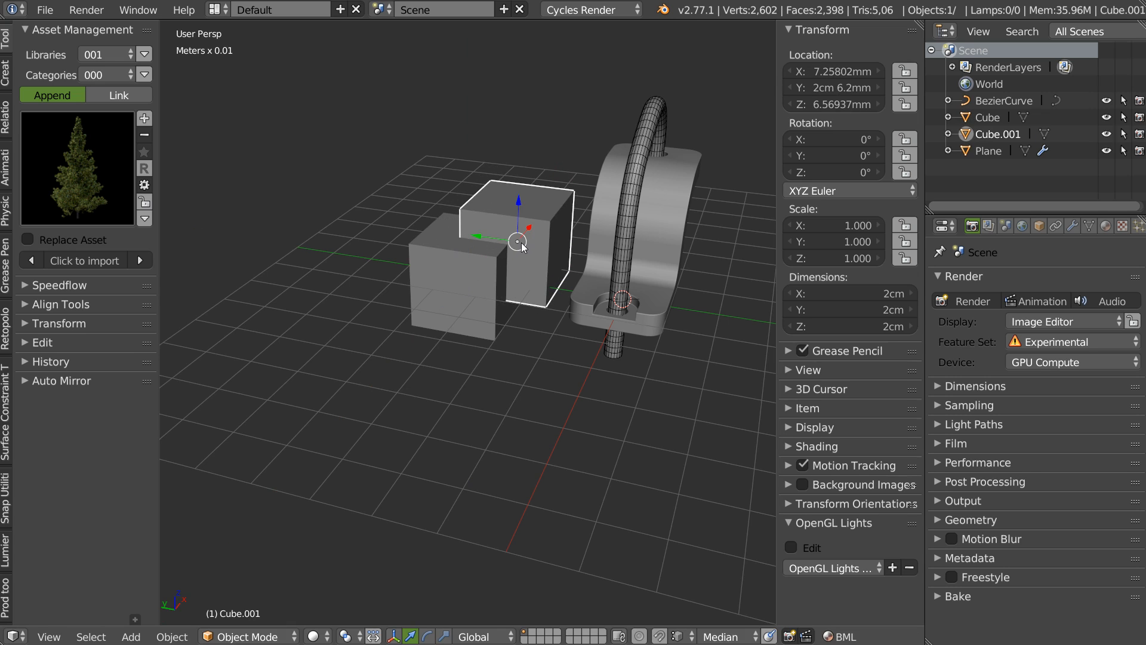
middle_drag(506, 260, 521, 253)
key(shift+d)
click(398, 335)
scroll(499, 245, up, 2)
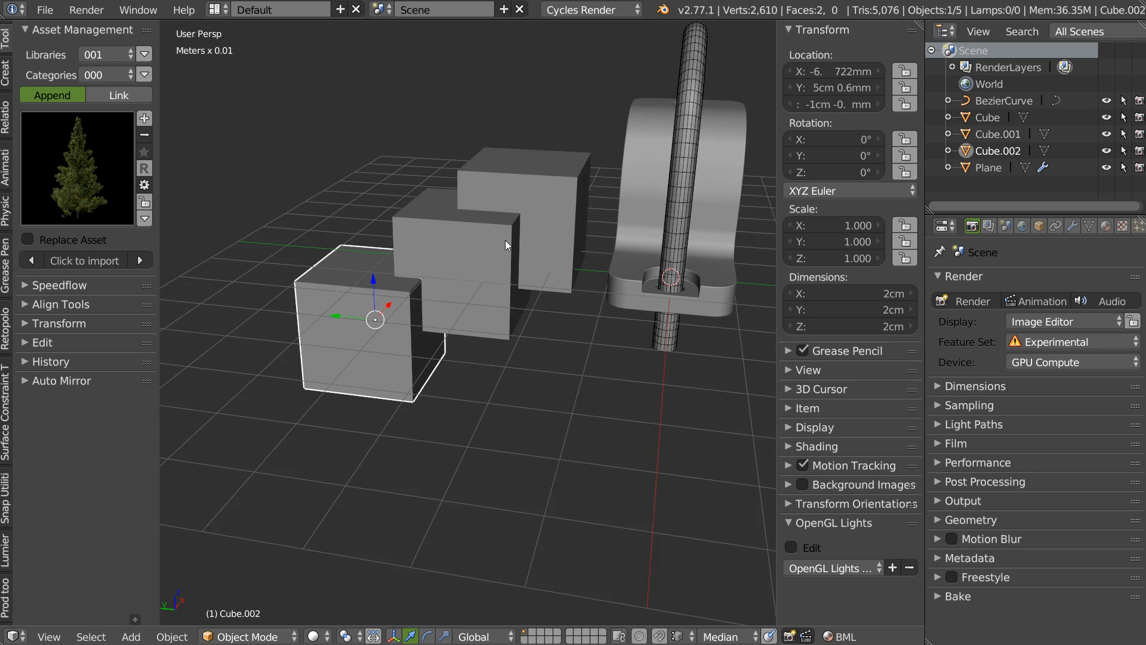
Subtract both duplicate cubes from the middle cube with Speedflow's Boolean in difference mode
shift+right_click(533, 222)
shift+right_click(464, 285)
key(space)
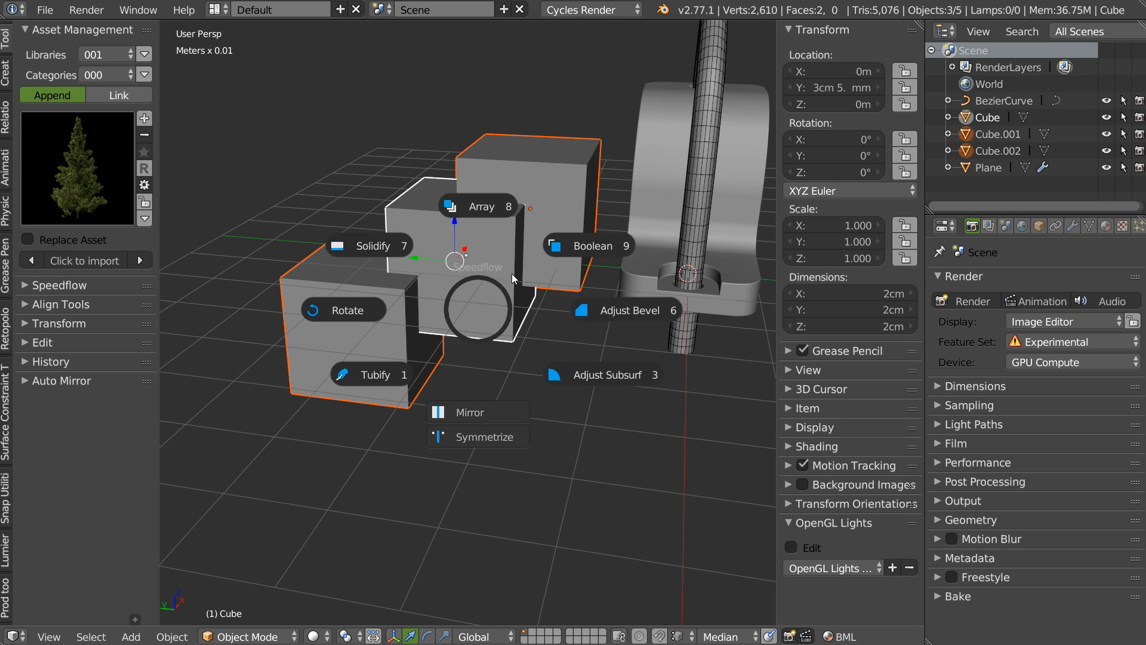
click(562, 253)
middle_drag(562, 253, 513, 255)
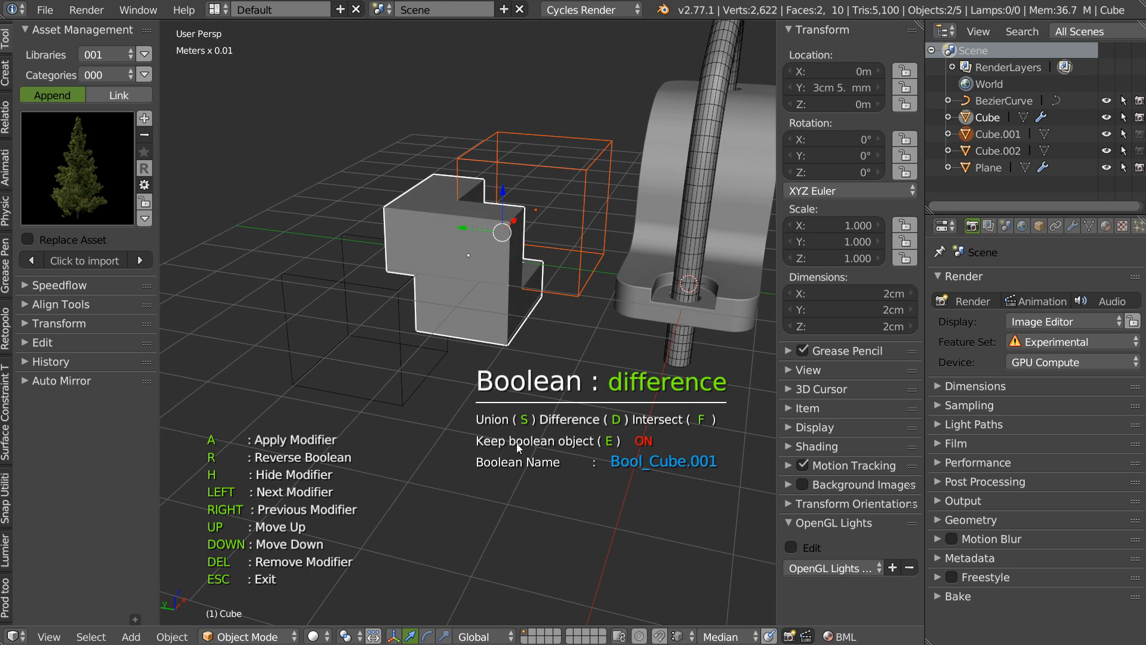
middle_drag(649, 421, 565, 201)
Switch to the Bool_Cube.002 modifier, turn off keeping its boolean object, and apply it
key(Left)
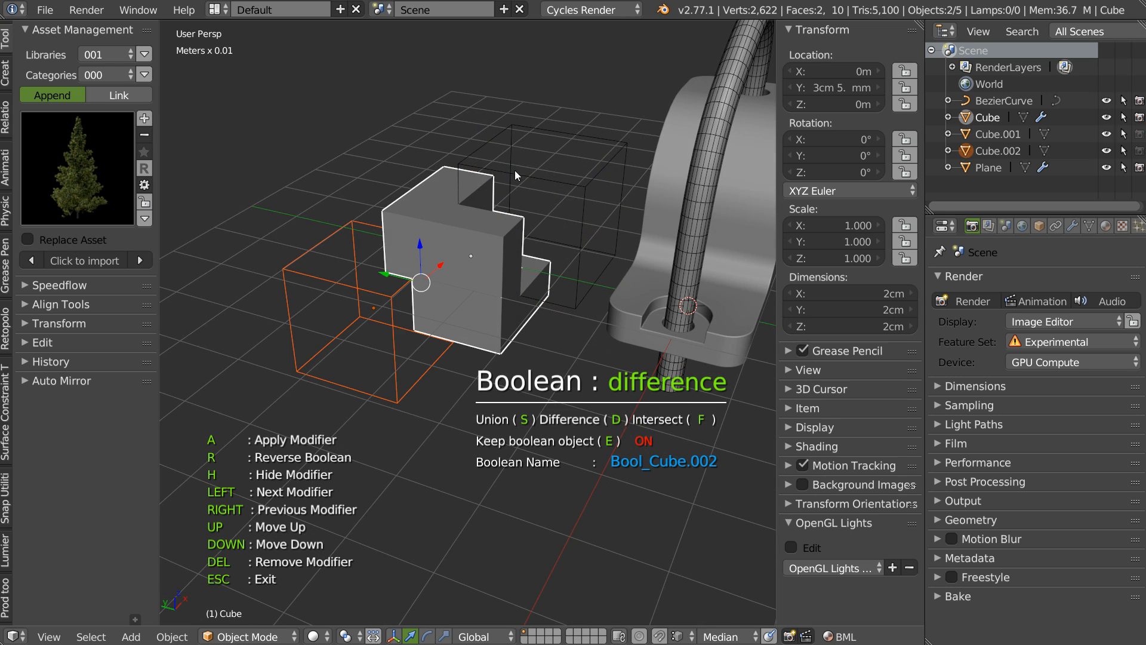
key(e)
middle_drag(421, 309, 393, 255)
key(a)
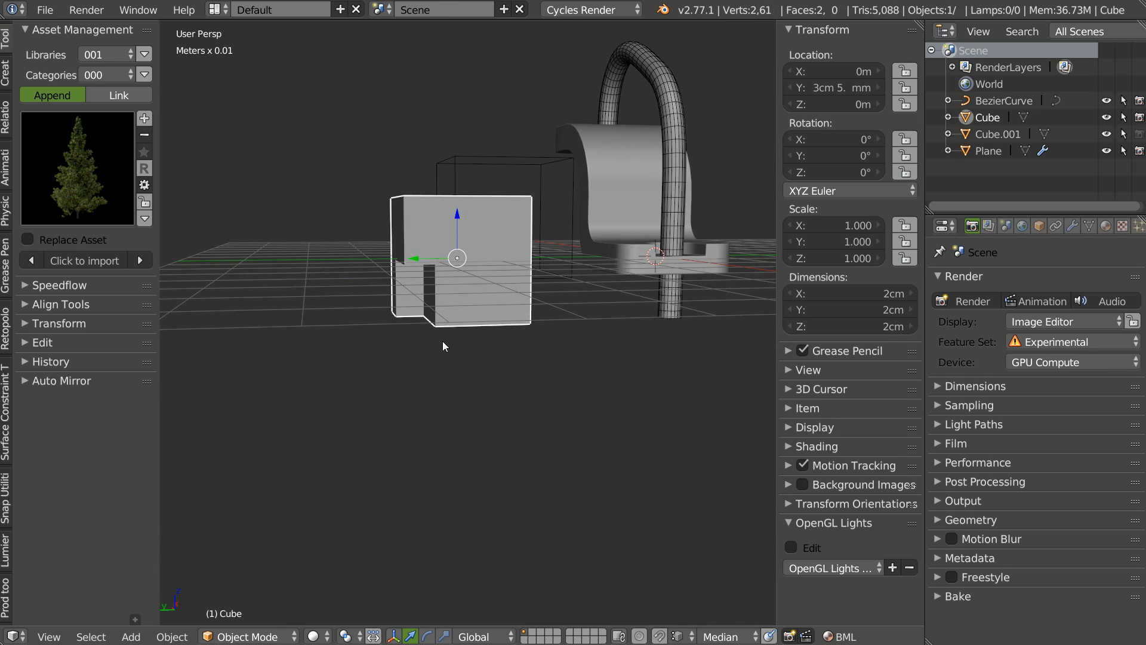
Move the remaining wireframe cutter cube to another side of the cut cube and select both
middle_drag(442, 346, 485, 293)
right_drag(574, 179, 391, 160)
shift+right_click(472, 246)
Try Speedflow's Boolean on the cut cube with the wireframe cutter, and undo it
key(q)
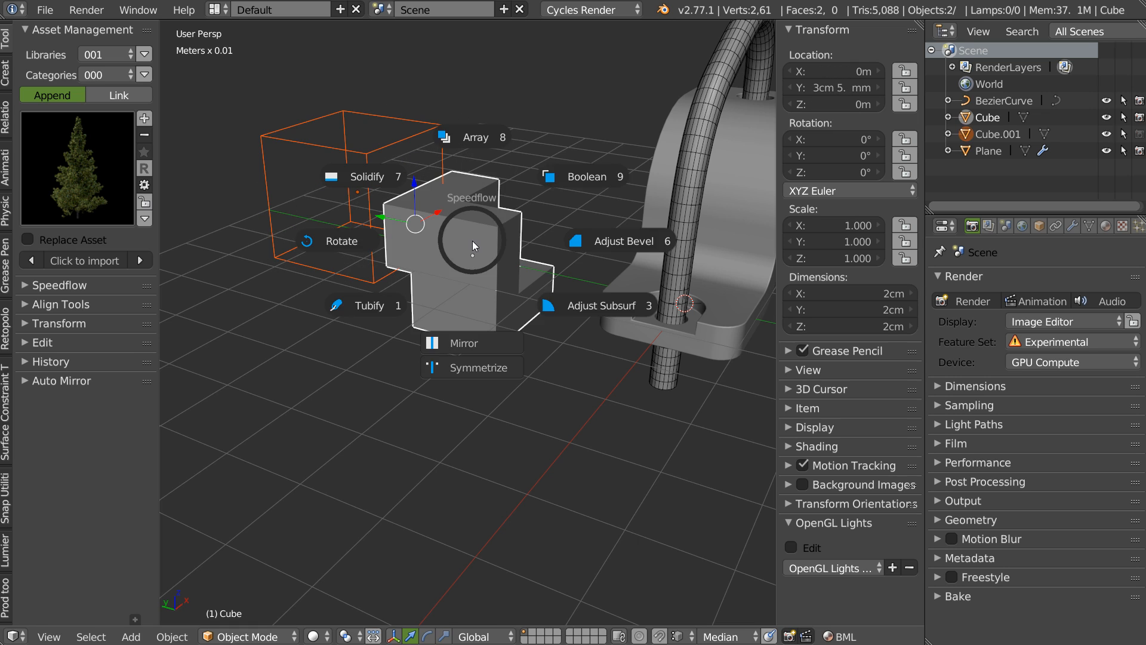
click(570, 177)
middle_drag(456, 194, 428, 188)
key(ctrl+z)
key(ctrl+z)
Select the wireframe cutter and the cut cube again and run Speedflow's Boolean on them
right_click(489, 230)
right_click(425, 148)
shift+right_click(488, 240)
middle_drag(488, 240, 574, 216)
right_click(550, 159)
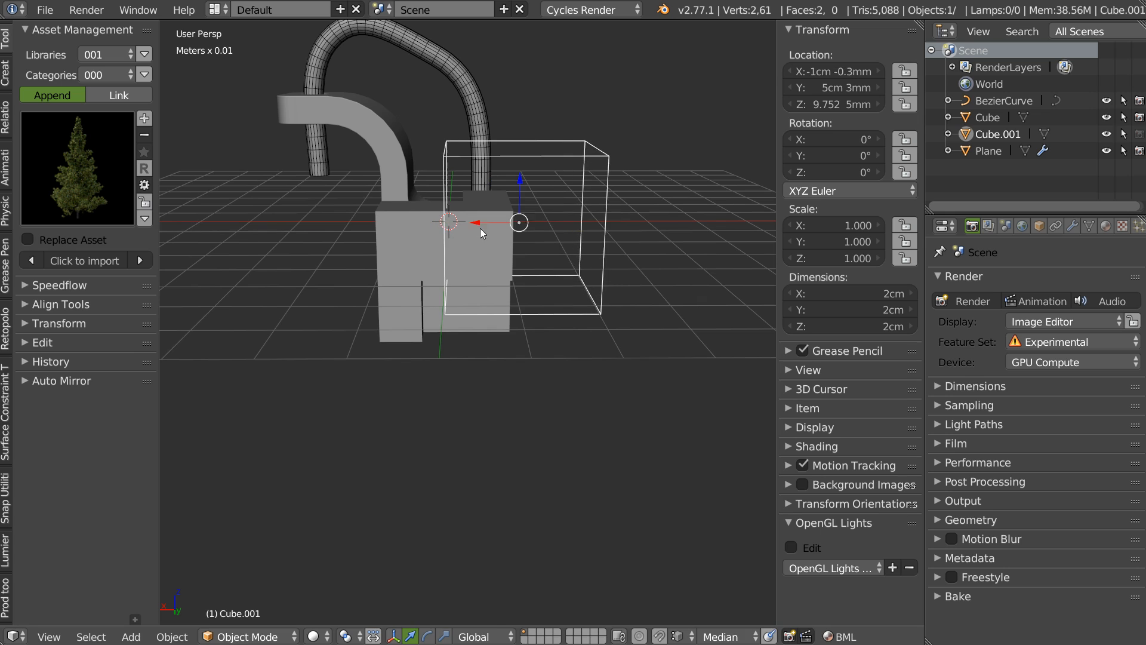
shift+right_click(420, 285)
key(space)
click(554, 224)
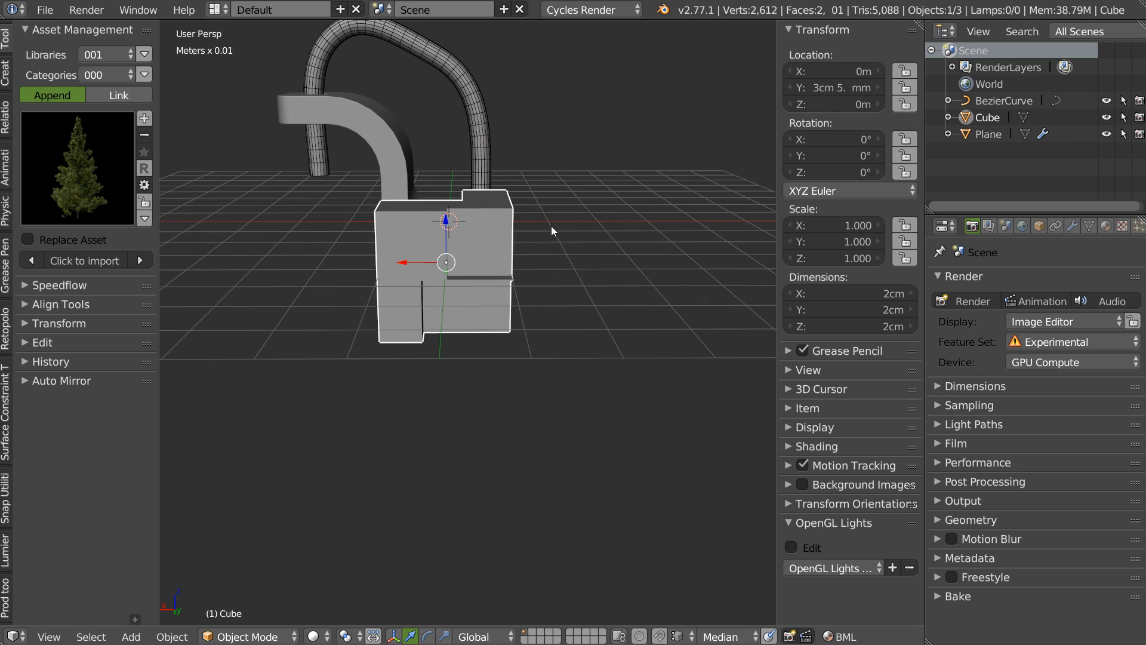
Examine the notches cut into the cube from several sides
middle_drag(551, 226, 420, 249)
key(w)
right_click(518, 262)
middle_drag(518, 261, 445, 245)
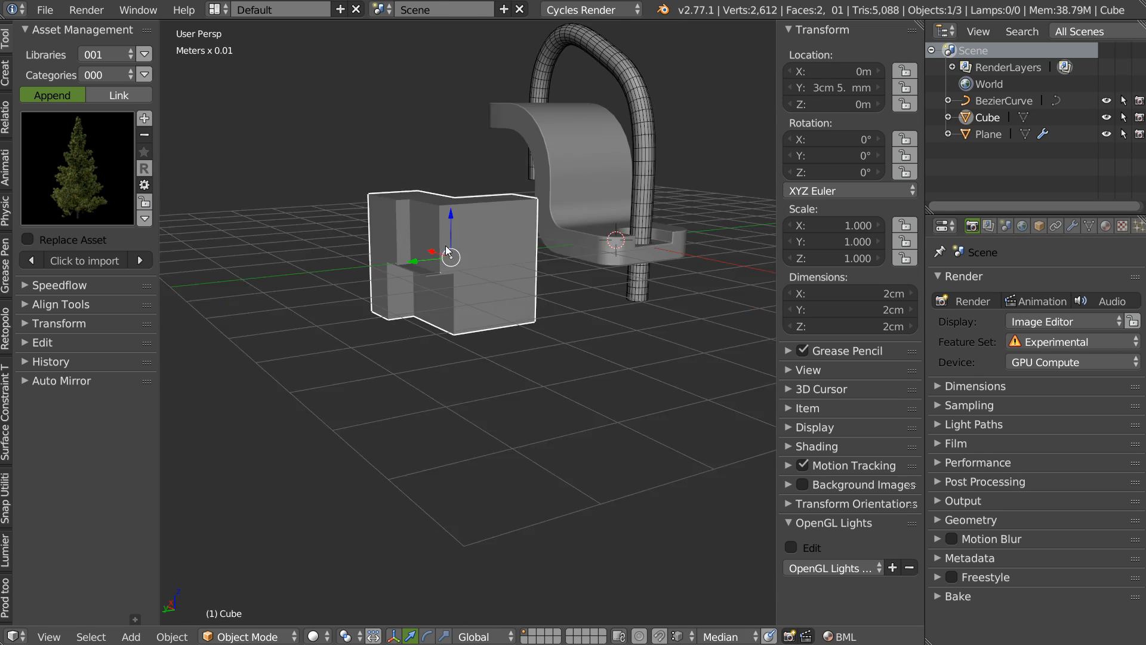
scroll(415, 258, up, 3)
key(g)
right_click(407, 238)
scroll(407, 238, down, 5)
middle_drag(514, 222, 612, 287)
Add another cube, move it to overlap the cut cube's upper part, and scale it to 1.779 along X
key(w)
click(441, 373)
key(g)
click(520, 238)
drag(543, 253, 527, 262)
key(s)
key(x)
click(636, 224)
middle_drag(637, 224, 647, 199)
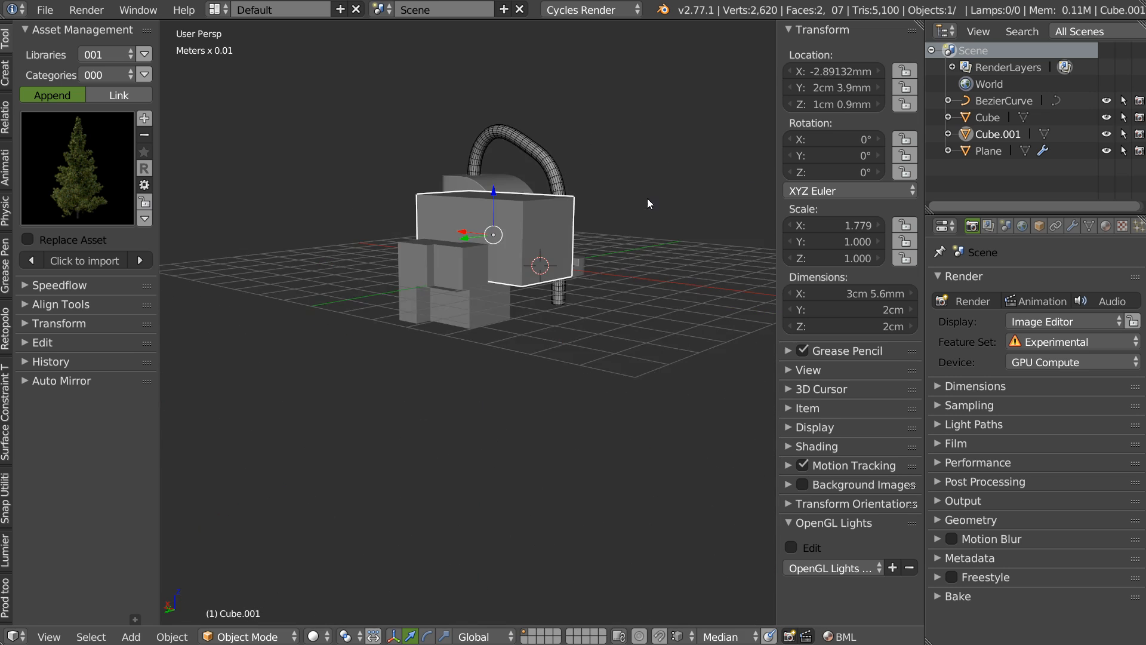
scroll(597, 209, up, 3)
Run Speedflow's Boolean on the cut cube with the stretched cube and apply the modifier
shift+click(484, 251)
key(space)
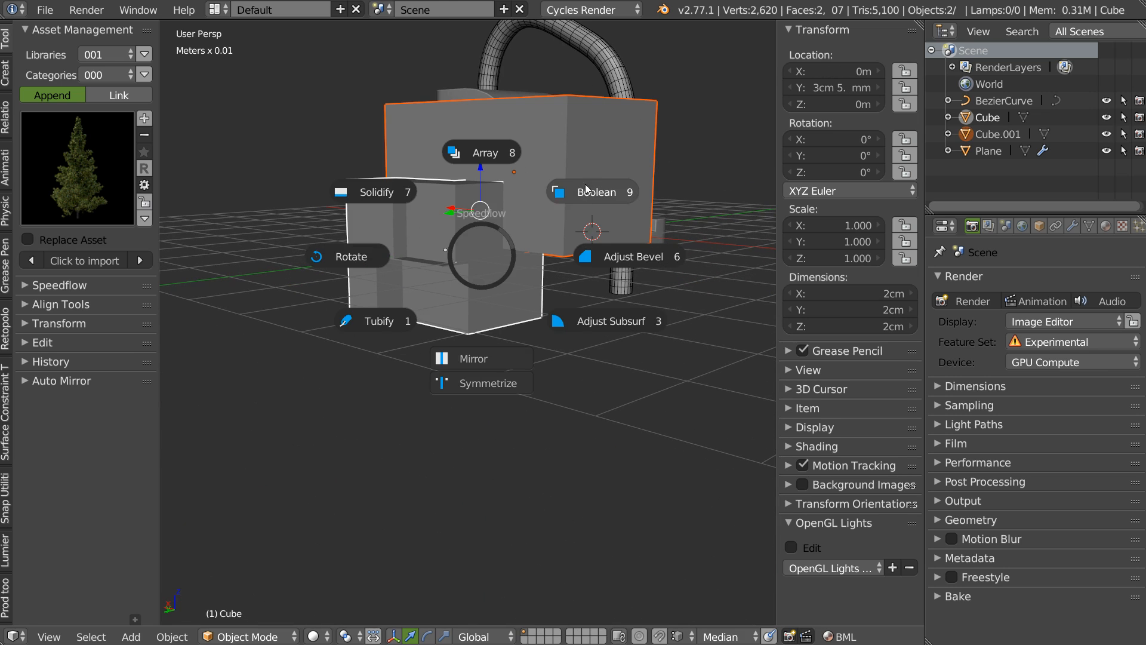
click(582, 192)
key(a)
middle_drag(574, 194, 412, 271)
Run Speedflow's Boolean on the demonstration cubes once more, and delete them from the scene
click(472, 284)
shift+click(429, 274)
key(space)
click(564, 271)
scroll(487, 214, up, 5)
middle_drag(413, 211, 474, 247)
scroll(282, 209, down, 3)
key(Delete)
Reopen Speedflow's Tubify on the tube, try a depth of 0.77, and restore the depth to 0.19
click(513, 221)
key(space)
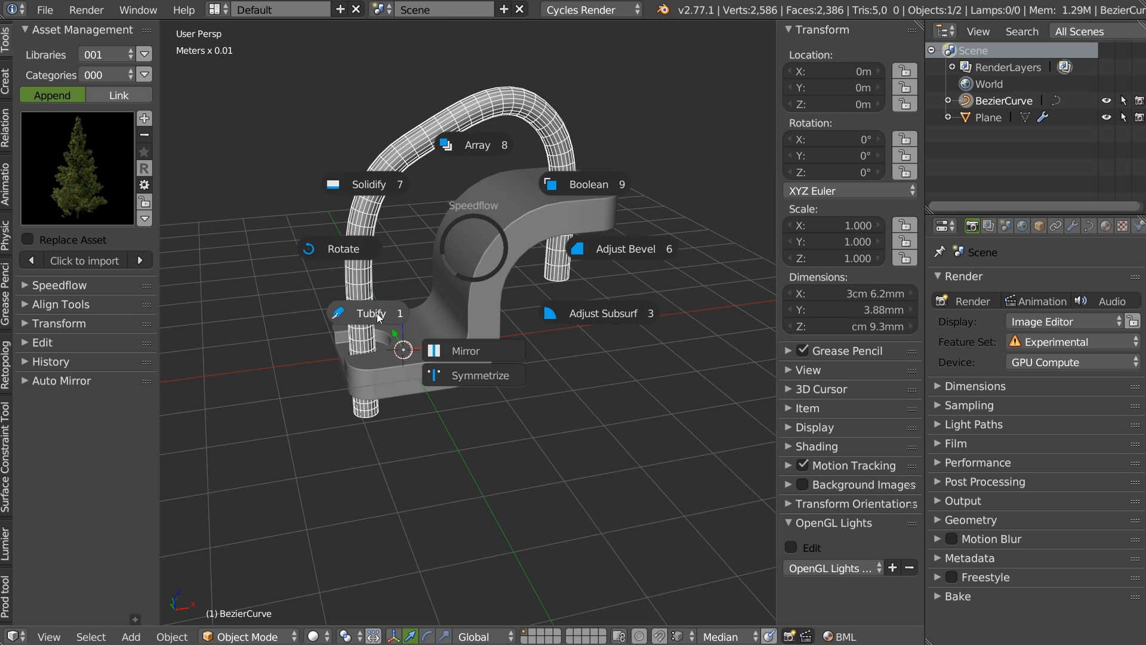
click(378, 316)
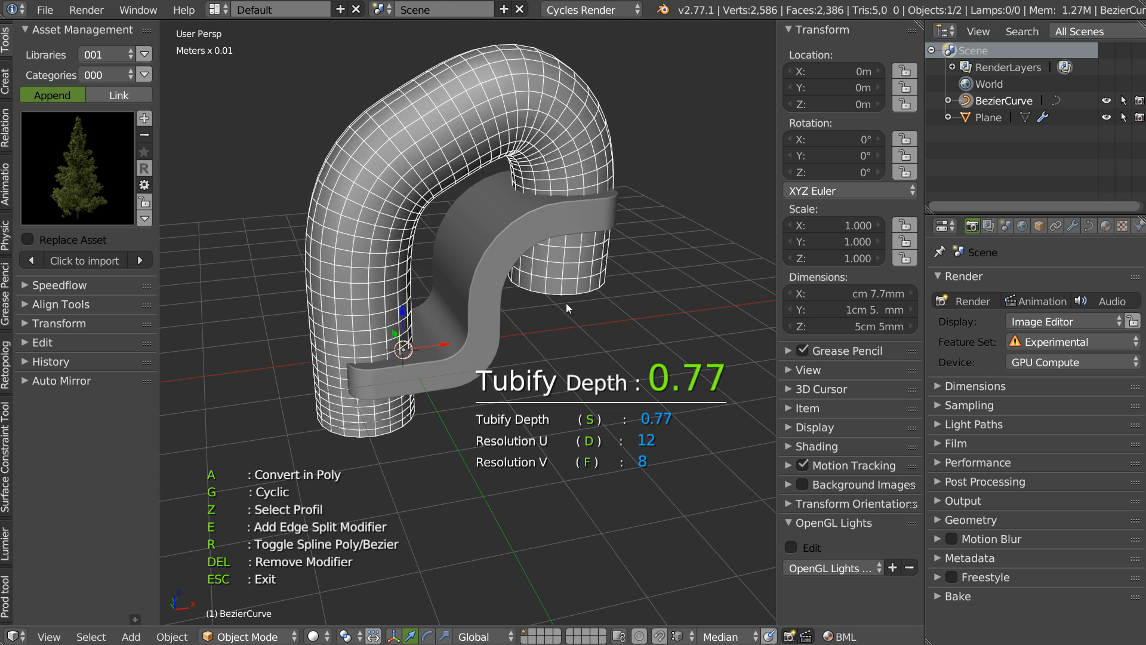
click(611, 397)
middle_drag(399, 428, 456, 341)
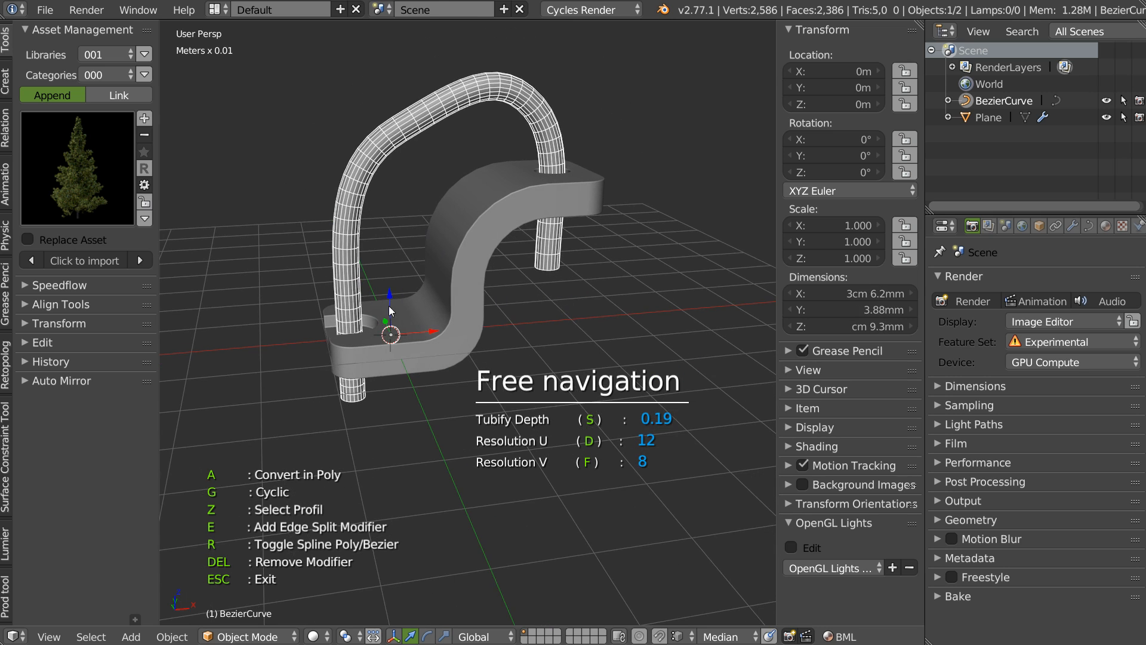
middle_drag(463, 275, 517, 293)
Try a Resolution U of 9 and a depth of 0.45, and settle on a slim tube with Resolution U of 12
key(d)
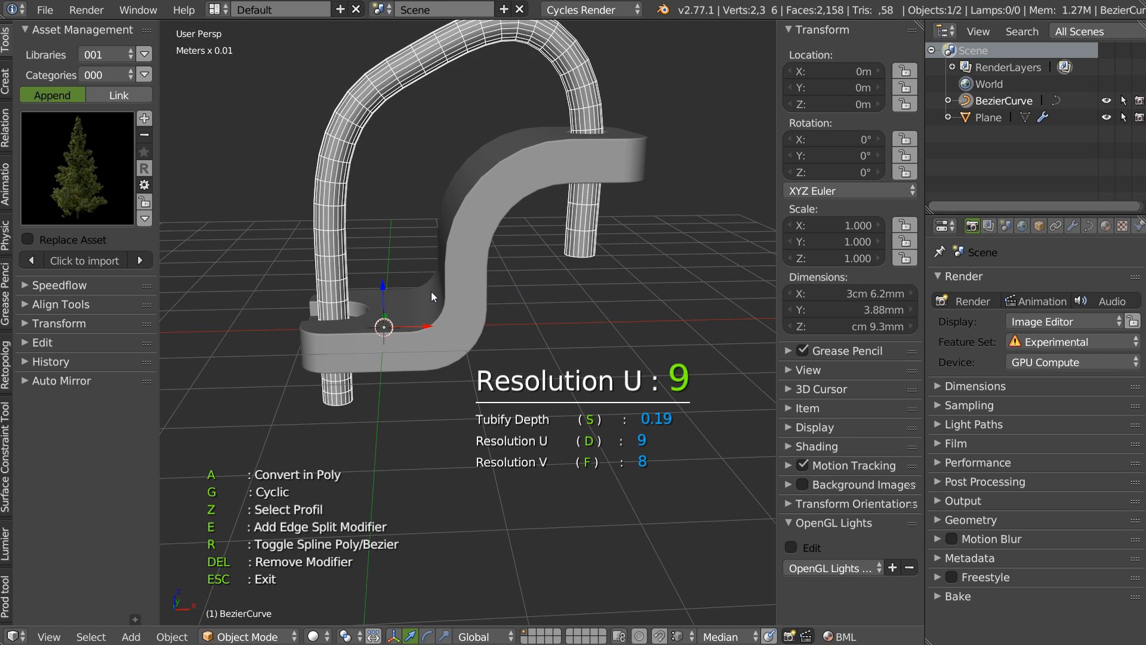
key(s)
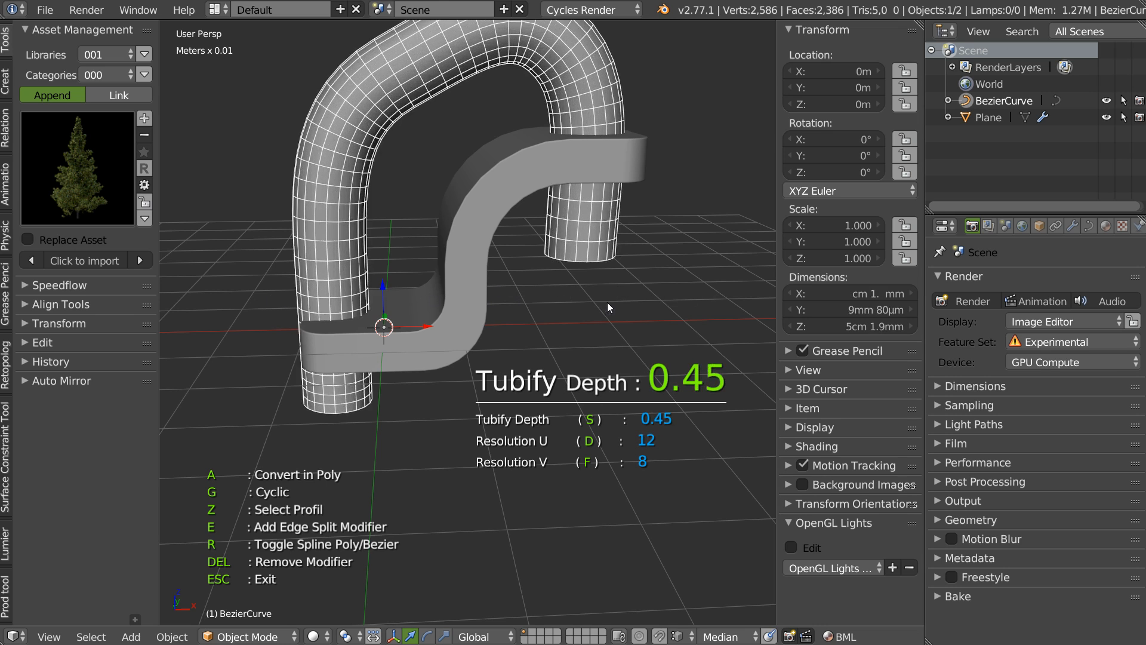
mouse_move(532, 300)
middle_down()
mouse_move(528, 358)
mouse_move(532, 278)
mouse_move(472, 283)
mouse_move(518, 311)
mouse_move(540, 277)
mouse_move(525, 342)
mouse_move(473, 300)
middle_up()
click(547, 321)
Turn off the wire display on the tube
key(shift+z)
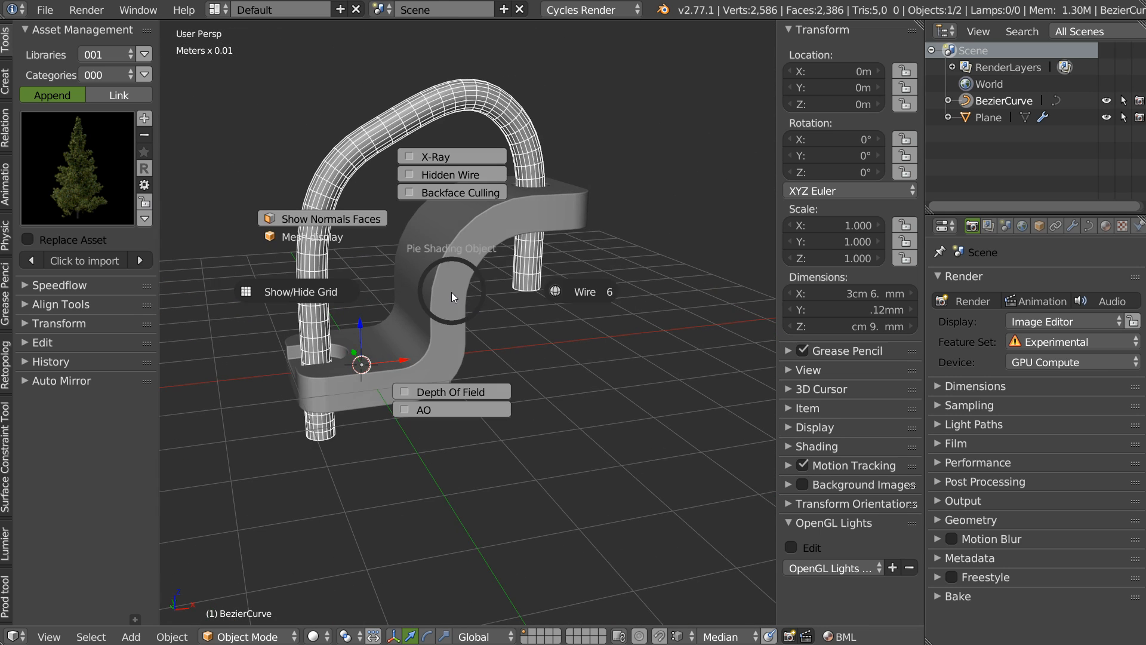
click(585, 294)
middle_drag(585, 294, 453, 294)
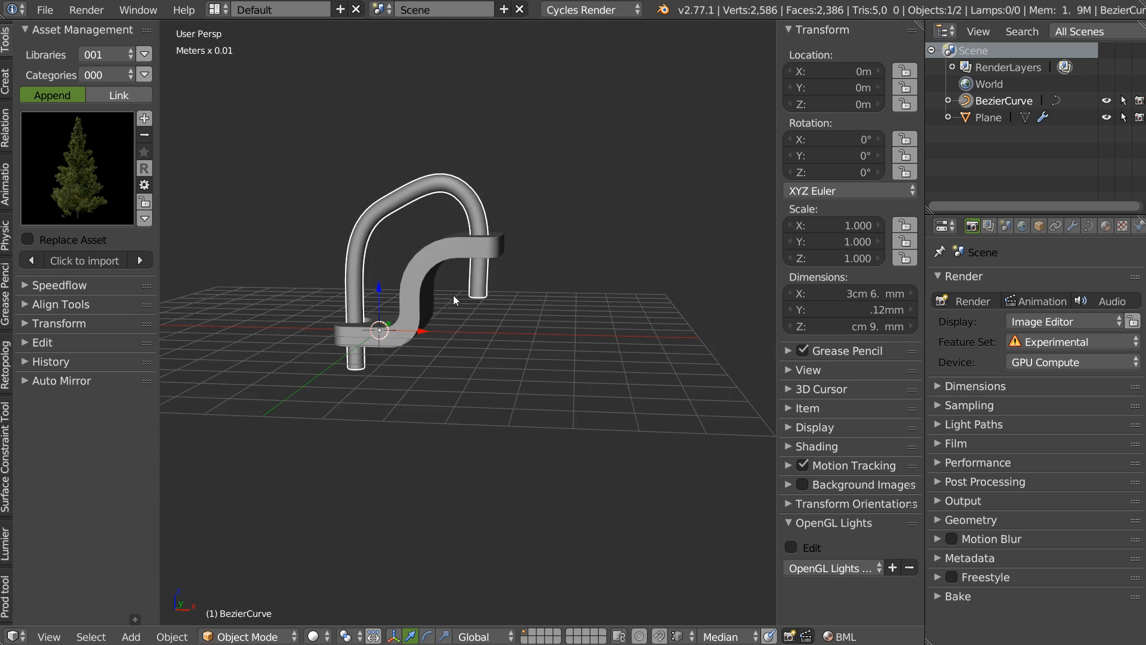
In Edit Mode, raise the end point of the tube at the upper arm along Z to about 2 cm
scroll(453, 294, up, 4)
key(Tab)
right_click(499, 267)
drag(496, 220, 503, 128)
middle_drag(503, 128, 523, 94)
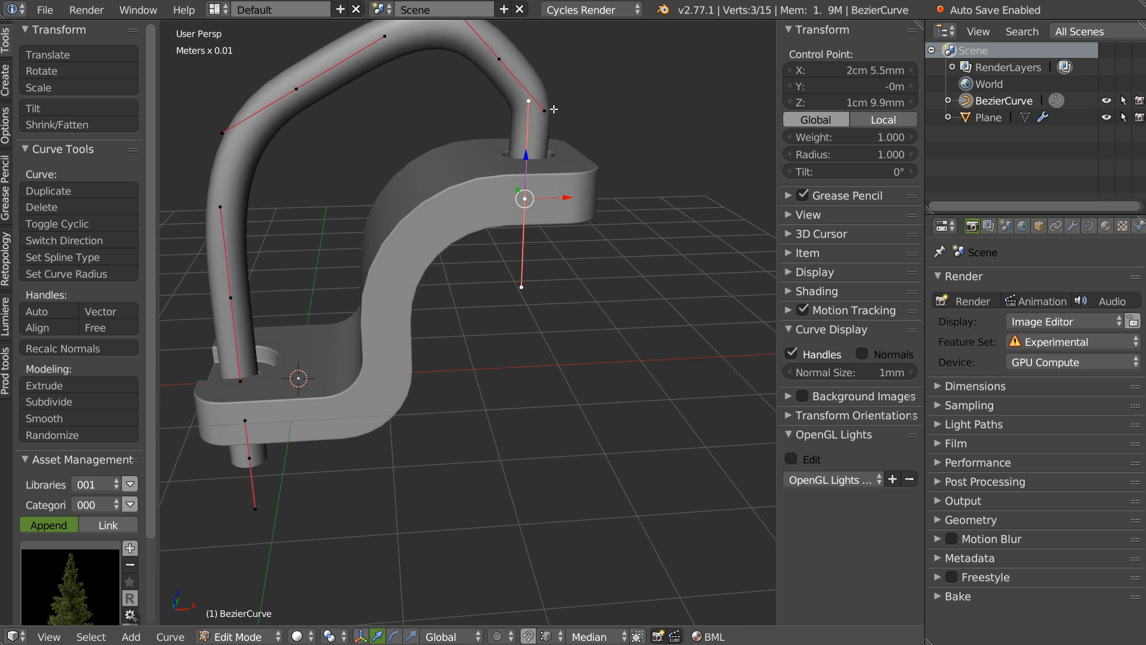
Move the handle above the upper arm to about X 2.57 cm, Z 3.16 cm, and show the curve from the front
right_click(524, 93)
drag(539, 66, 515, 88)
key(KP_3)
key(KP_1)
shift+middle_drag(384, 173, 491, 186)
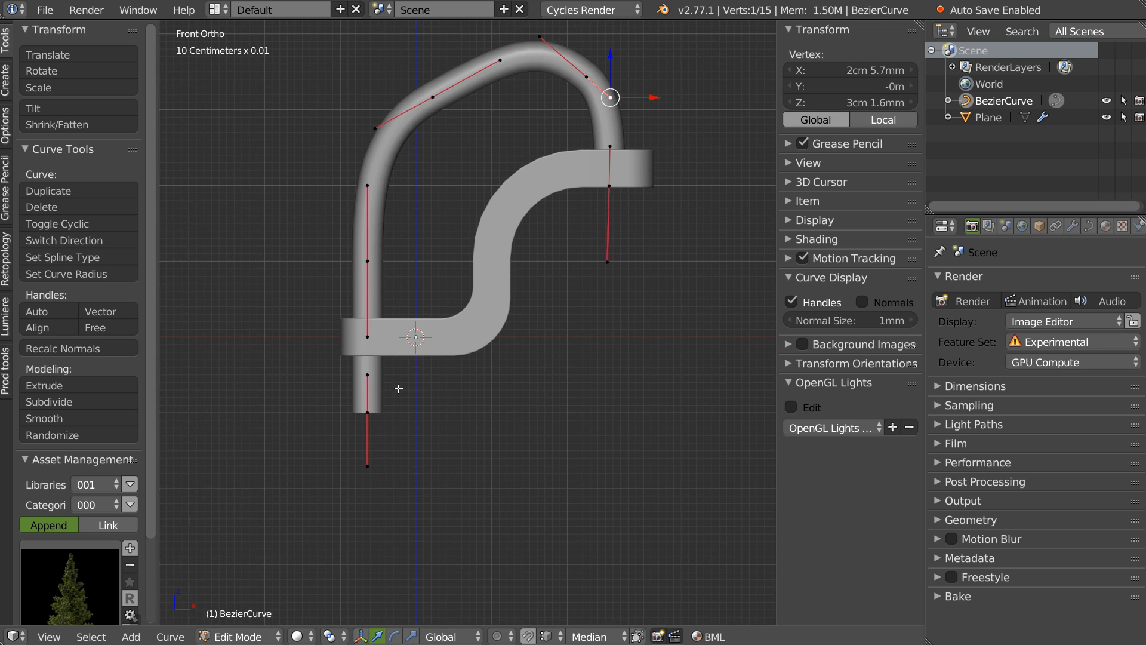
Raise the tube's lower end point into the lower arm of the curved shape and leave Edit Mode
right_click(377, 421)
key(g)
click(381, 304)
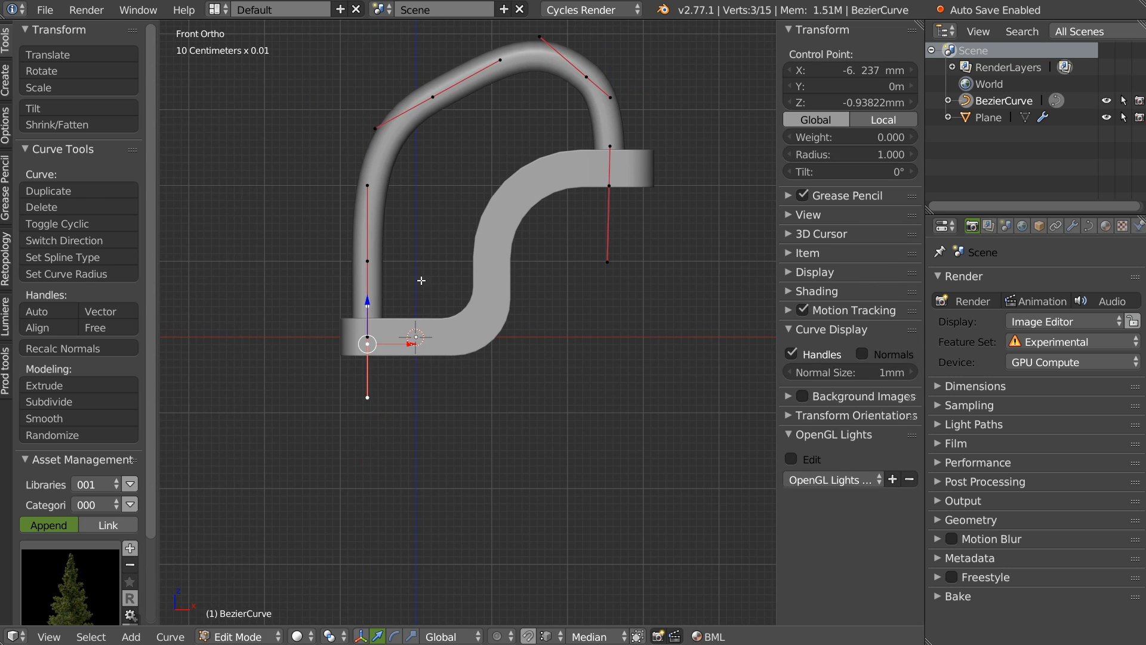
key(Tab)
Try a Speedflow Array On Curve of the curved shape along the tube in the X and Z directions, and remove the array
middle_drag(436, 292, 564, 230)
shift+right_click(538, 238)
shift+middle_drag(564, 231, 482, 253)
key(space)
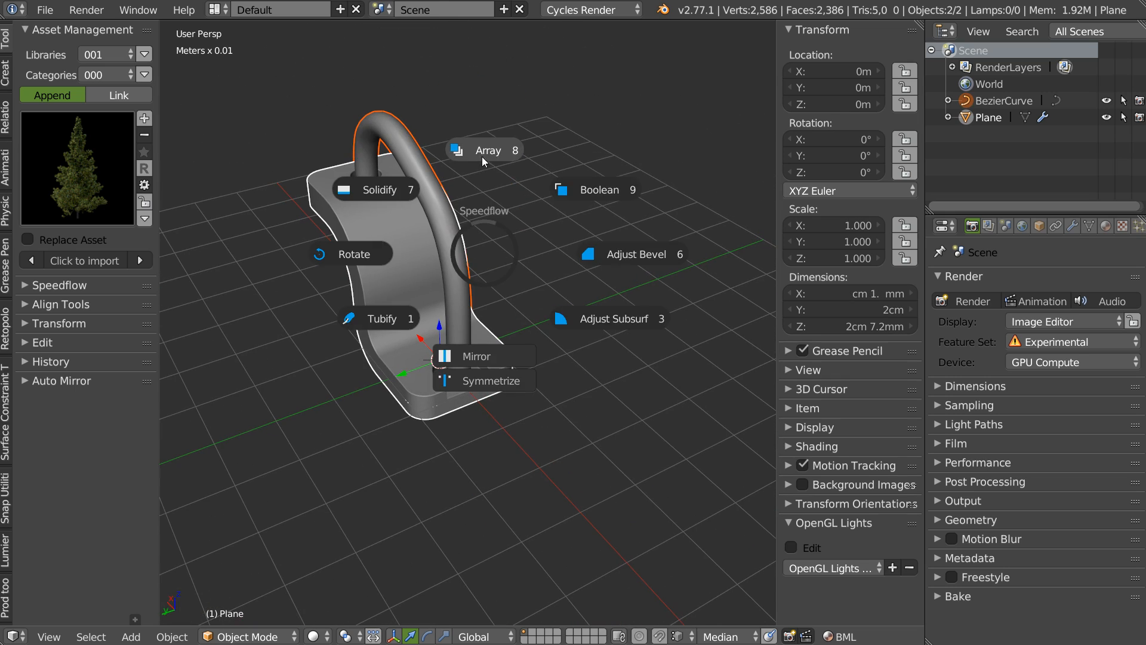
click(482, 156)
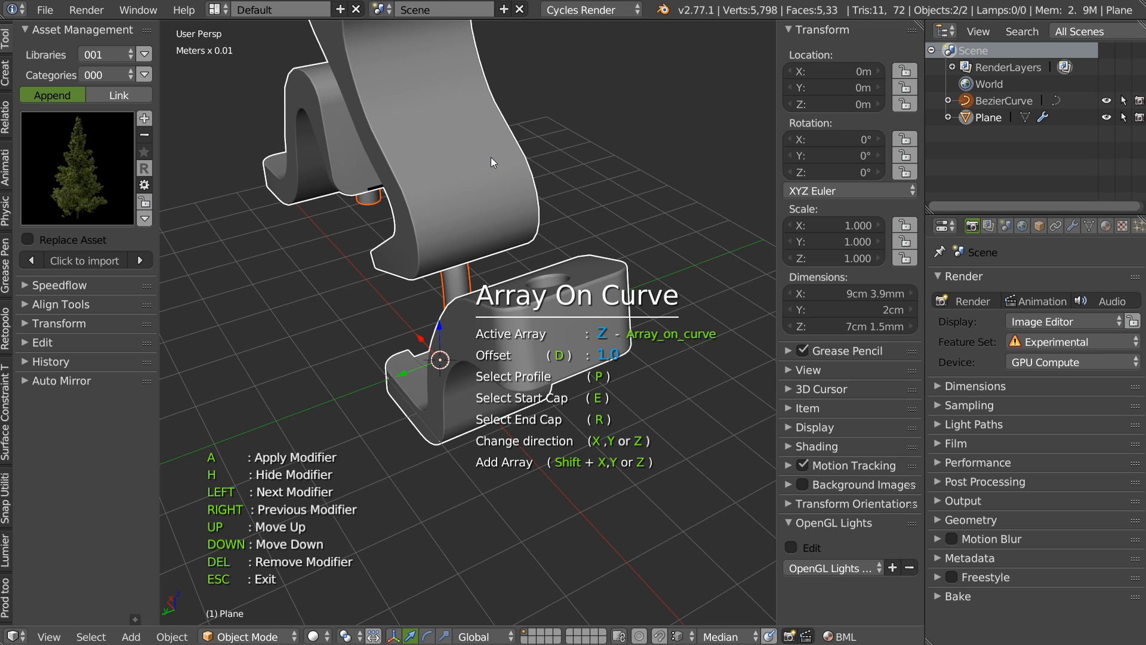
key(x)
middle_drag(466, 193, 521, 132)
key(z)
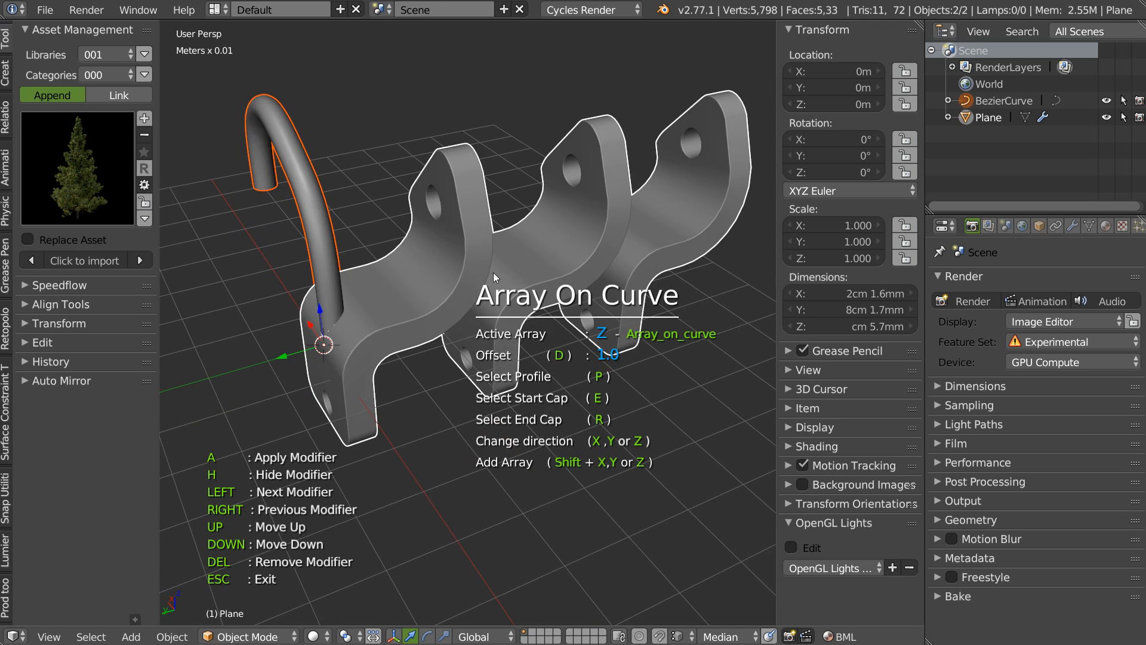
key(Delete)
middle_drag(478, 263, 512, 279)
key(Escape)
Examine how the tube fits through the holes at both ends of the curved shape
right_click(501, 217)
middle_drag(399, 289, 427, 277)
shift+right_click(470, 270)
scroll(427, 278, up, 6)
scroll(521, 210, down, 4)
middle_drag(521, 210, 524, 185)
key(t)
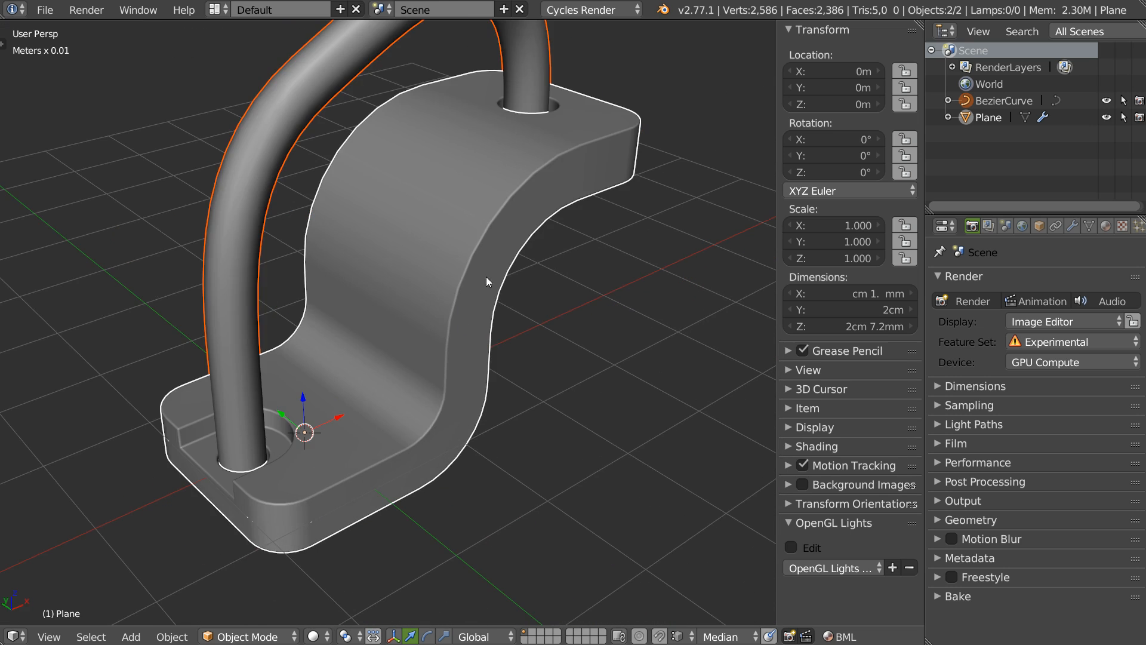
scroll(484, 286, down, 5)
shift+middle_drag(499, 304, 570, 270)
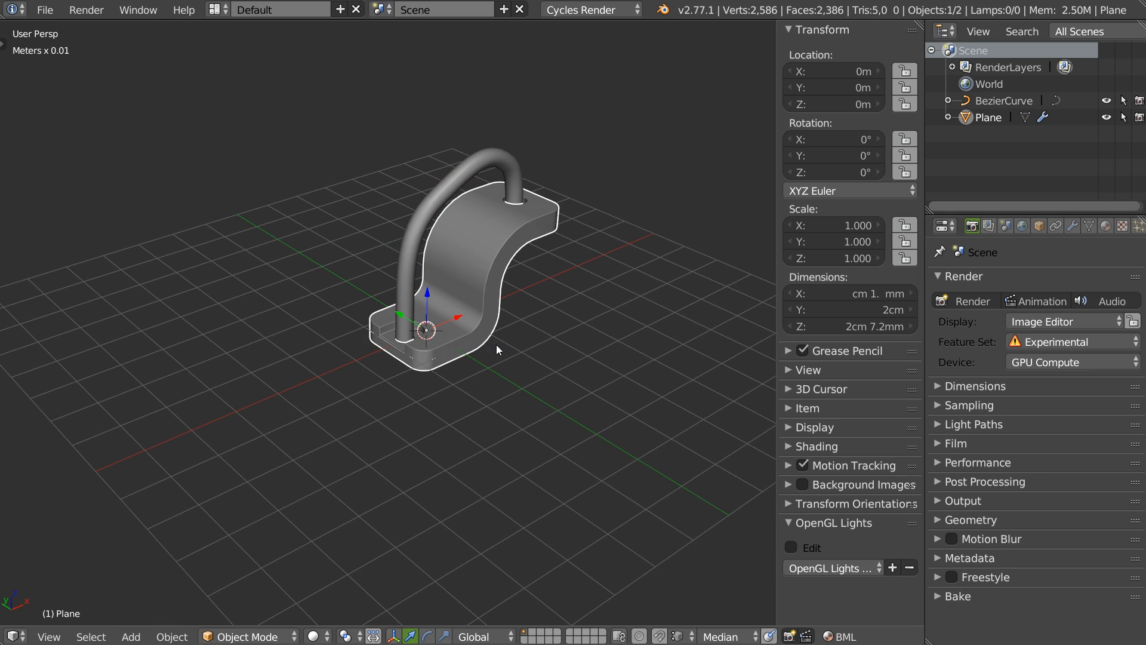
Move the curved shape and the tube together along X to about -3 cm
right_click(500, 350)
key(Escape)
middle_drag(448, 267, 353, 261)
shift+right_click(461, 203)
drag(347, 266, 483, 264)
Delete the bent tube from the scene
right_click(556, 202)
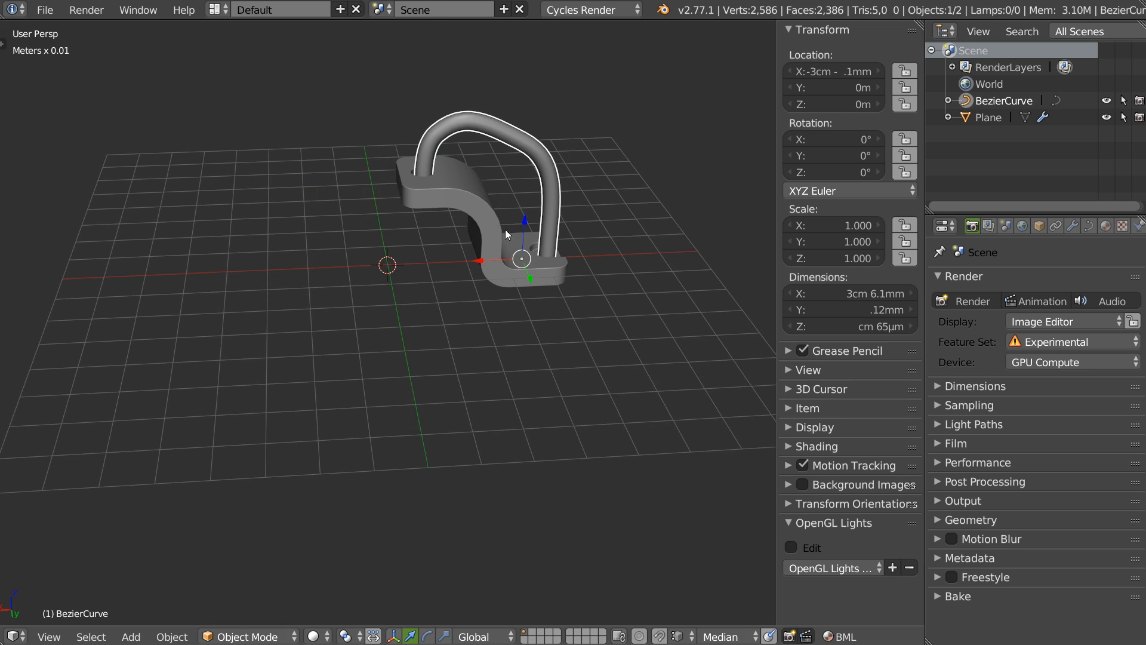
key(Delete)
middle_drag(519, 242, 507, 302)
Add a Speedflow Mirror on the X axis to the curved shape
right_click(514, 325)
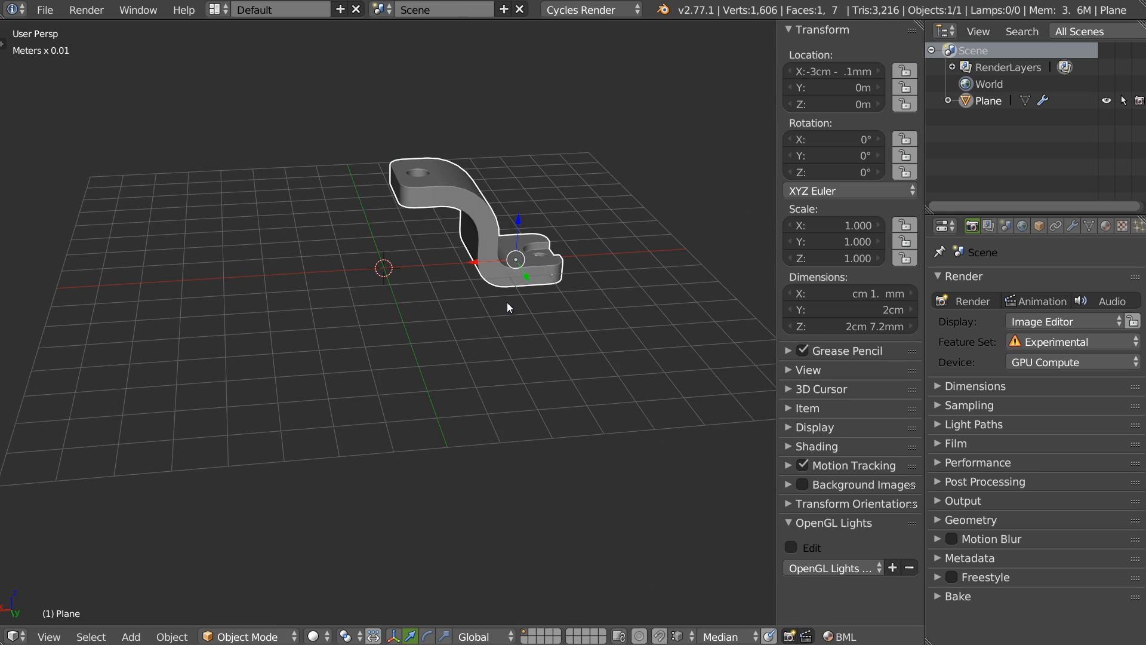
key(space)
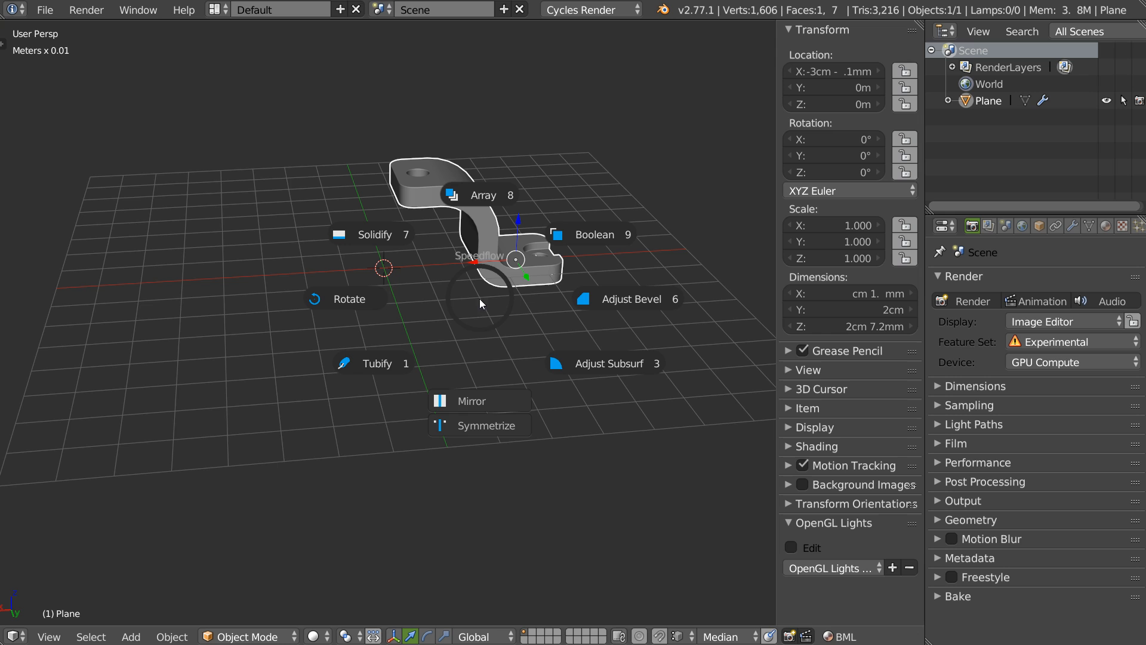
click(478, 402)
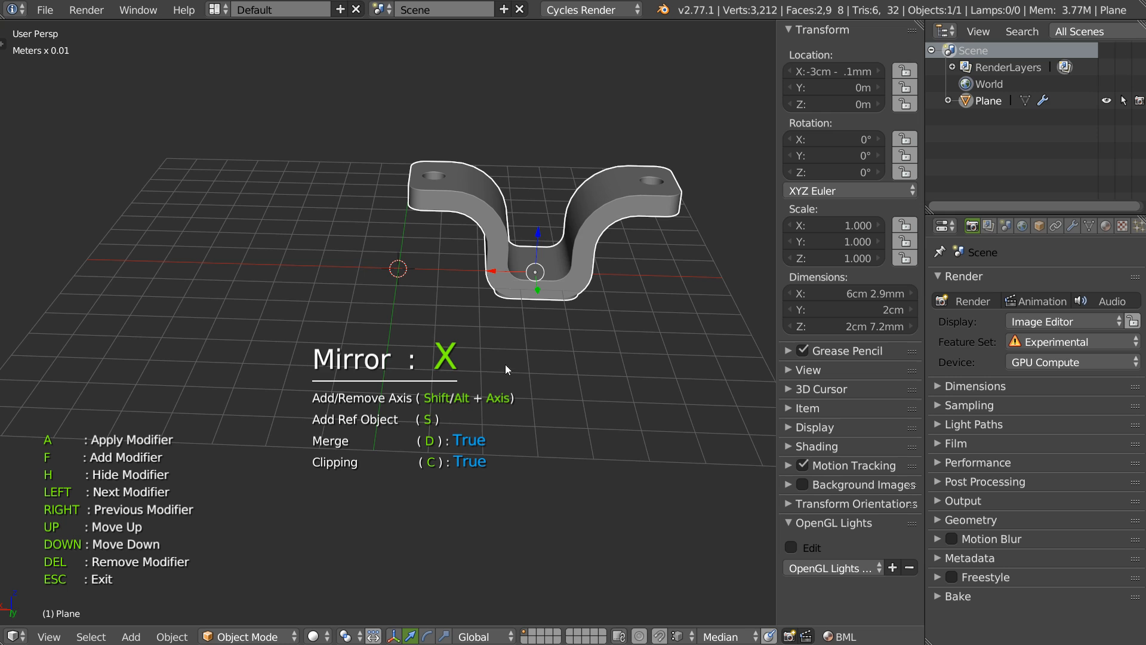
Add an empty as the mirror's reference object and add Z as a second mirror axis
key(s)
middle_drag(464, 229, 359, 250)
scroll(396, 241, up, 2)
scroll(376, 272, down, 4)
middle_drag(400, 302, 410, 275)
middle_drag(410, 274, 440, 273)
key(shift+z)
key(Escape)
Move the curved shape along Z to about 2.54 mm so the mirrored arms nearly touch
mouse_move(559, 203)
mouse_down()
mouse_move(557, 185)
mouse_move(557, 198)
mouse_up()
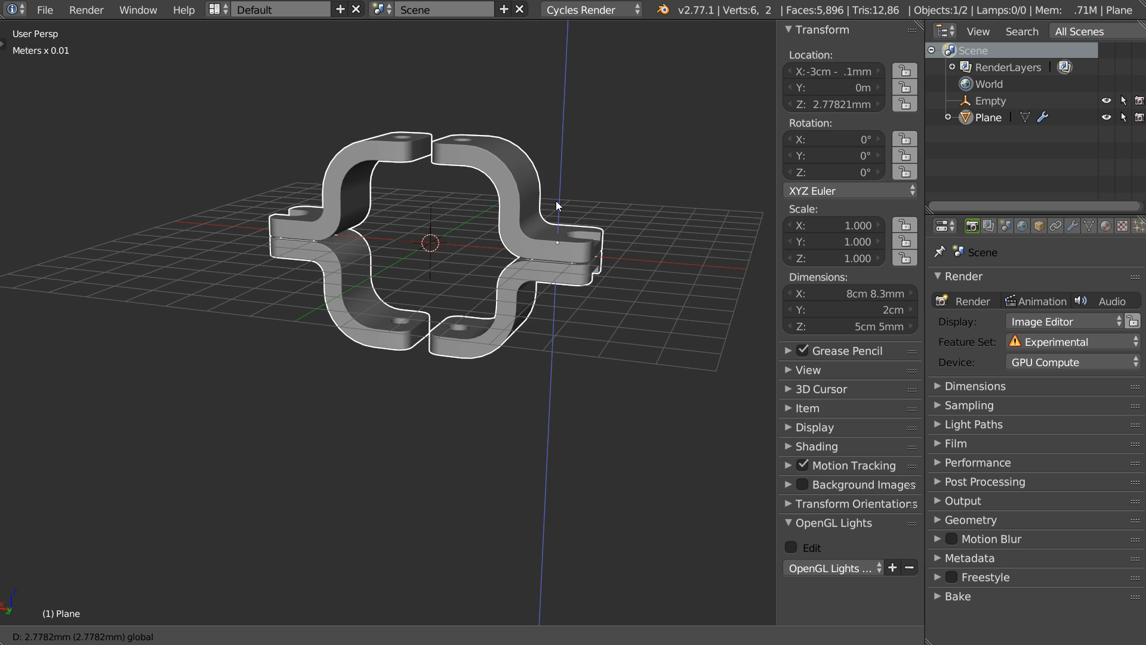
click(555, 203)
middle_drag(555, 203, 445, 381)
scroll(446, 376, up, 4)
middle_drag(438, 296, 562, 170)
drag(629, 124, 627, 125)
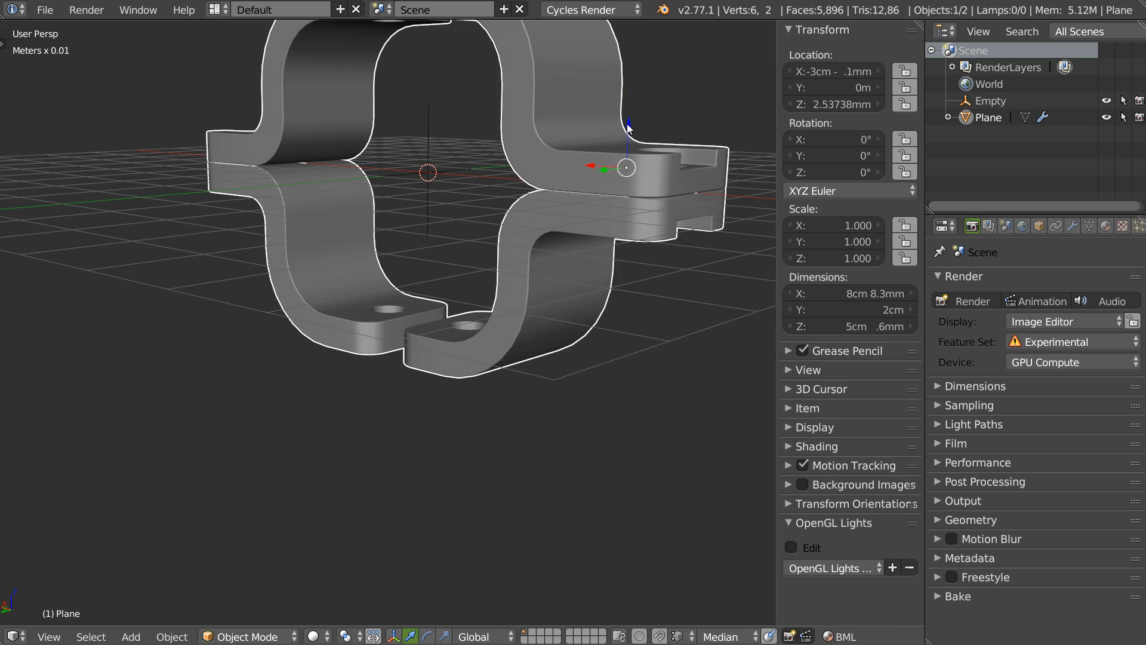
scroll(575, 211, down, 2)
middle_drag(574, 212, 461, 227)
Import the screw bolt 03 asset from the Screws Ans Bolts category of the Inserts library
key(t)
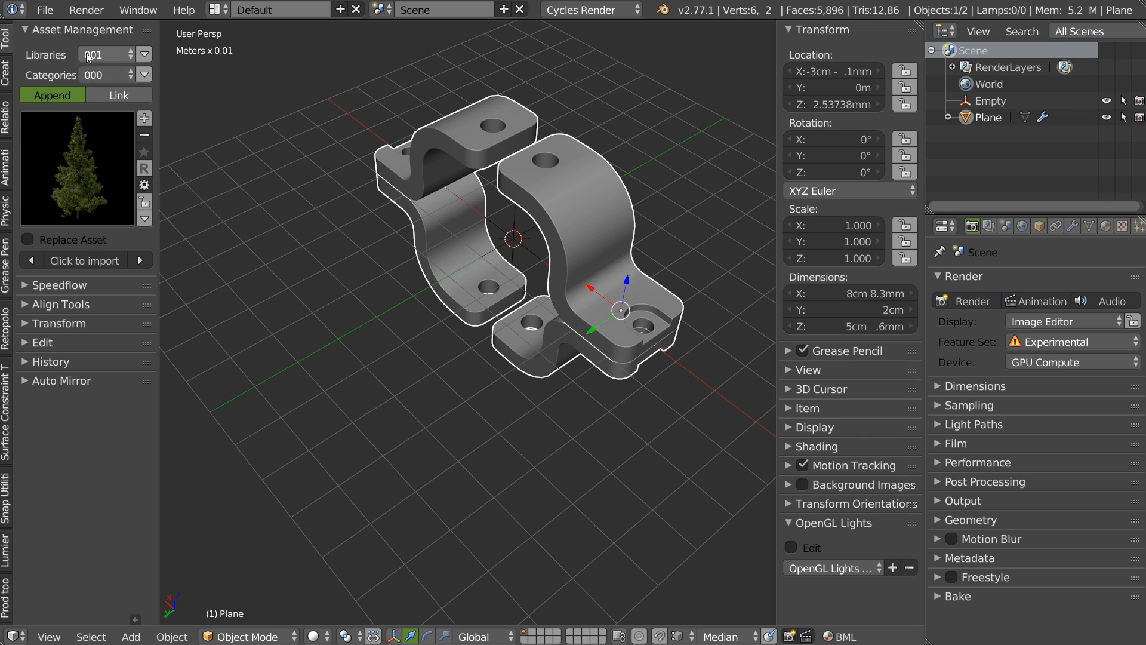
click(108, 54)
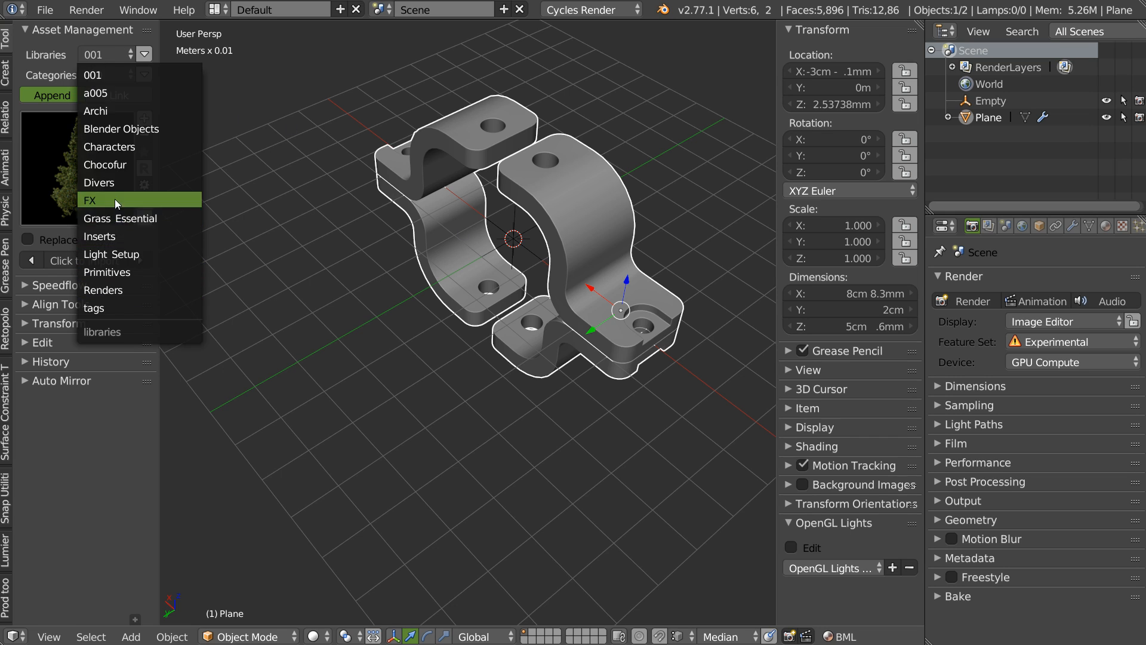
click(115, 236)
click(113, 74)
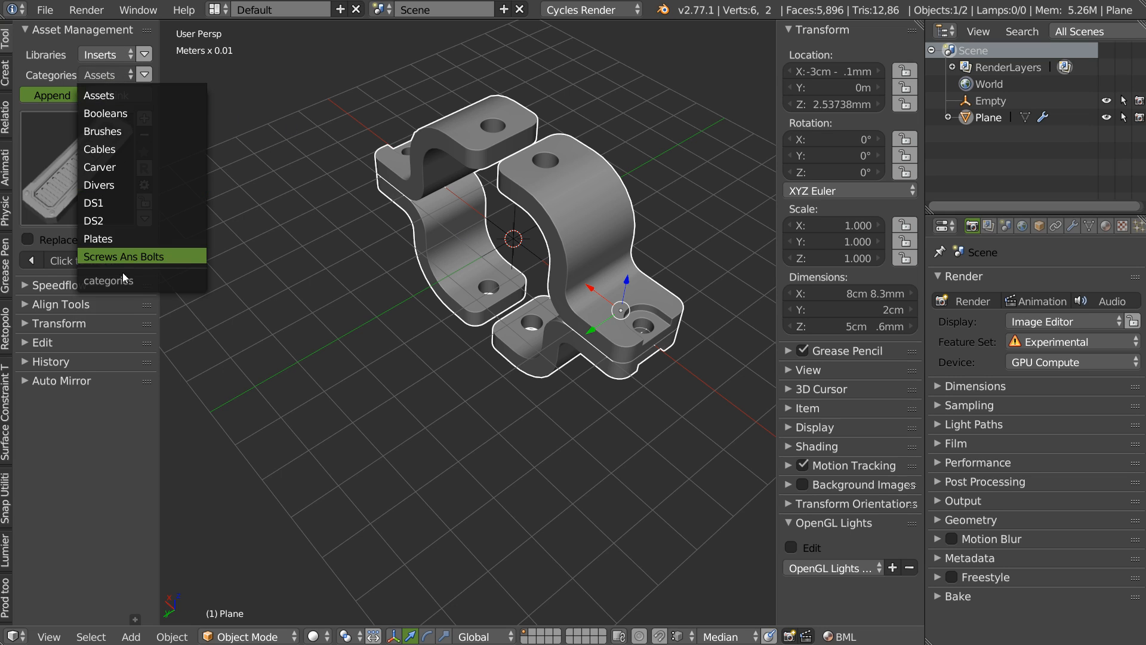
click(123, 252)
click(83, 192)
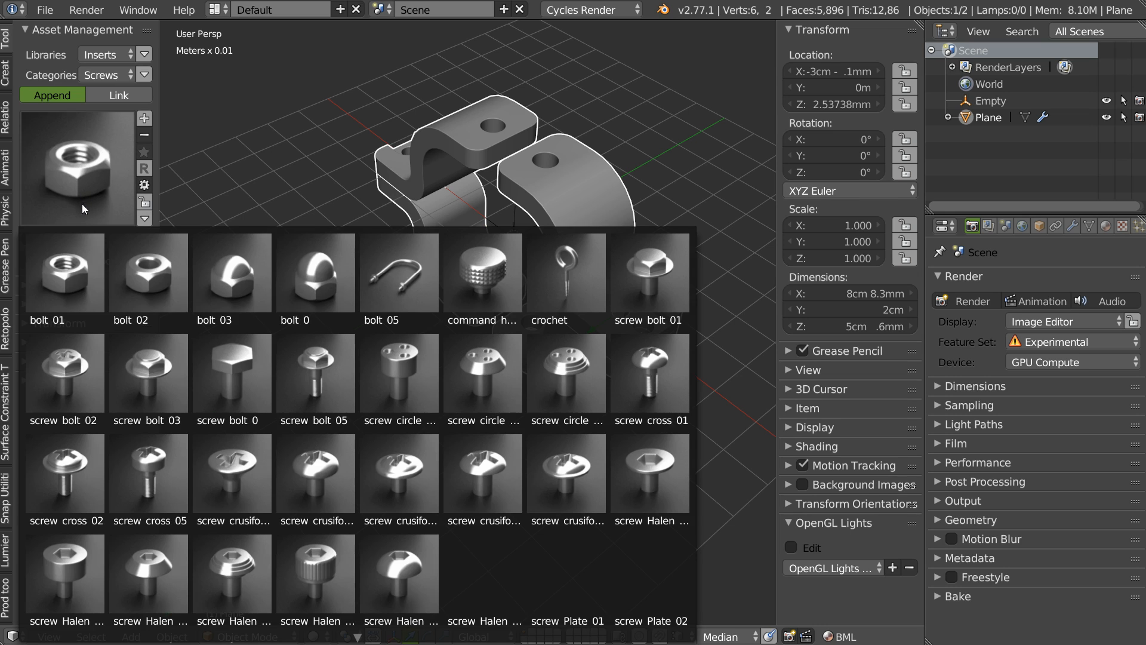
click(152, 370)
Scale the bolt to about 0.352 and move it into the recess of the upper arm
scroll(620, 299, up, 5)
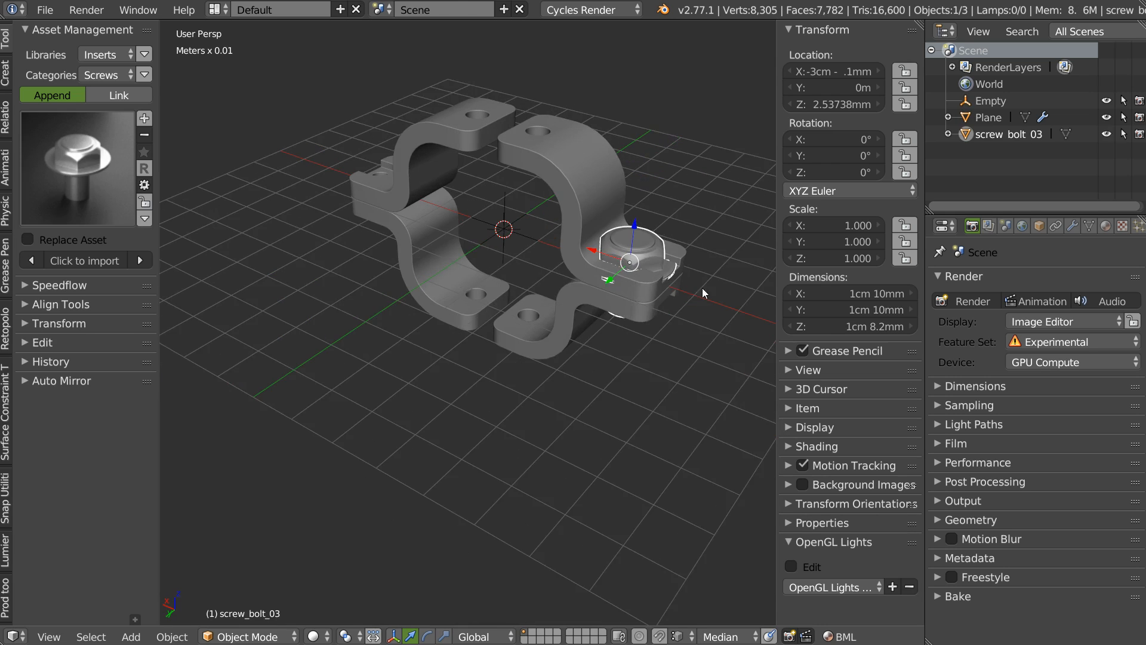
key(g)
click(573, 240)
key(s)
click(589, 253)
drag(567, 239, 582, 246)
middle_drag(582, 245, 524, 240)
scroll(524, 240, up, 4)
drag(378, 238, 373, 226)
middle_drag(376, 227, 475, 336)
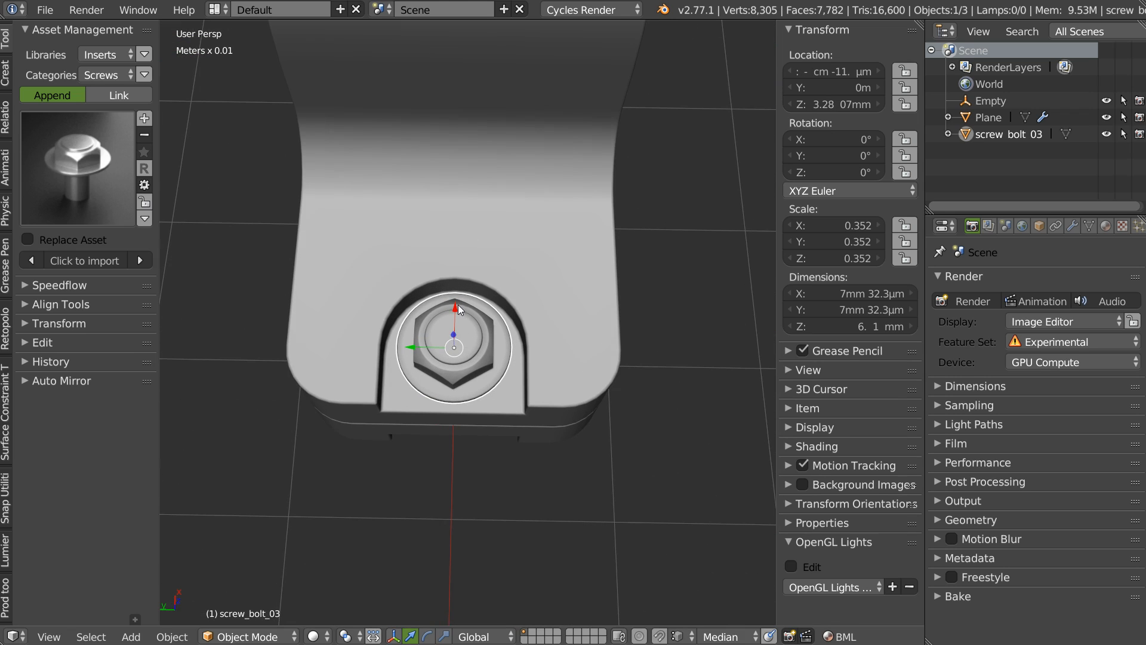
Center the bolt over the recess along X and lower it along Z to about 3 mm
drag(457, 304, 456, 310)
middle_drag(568, 327, 549, 227)
scroll(550, 227, down, 3)
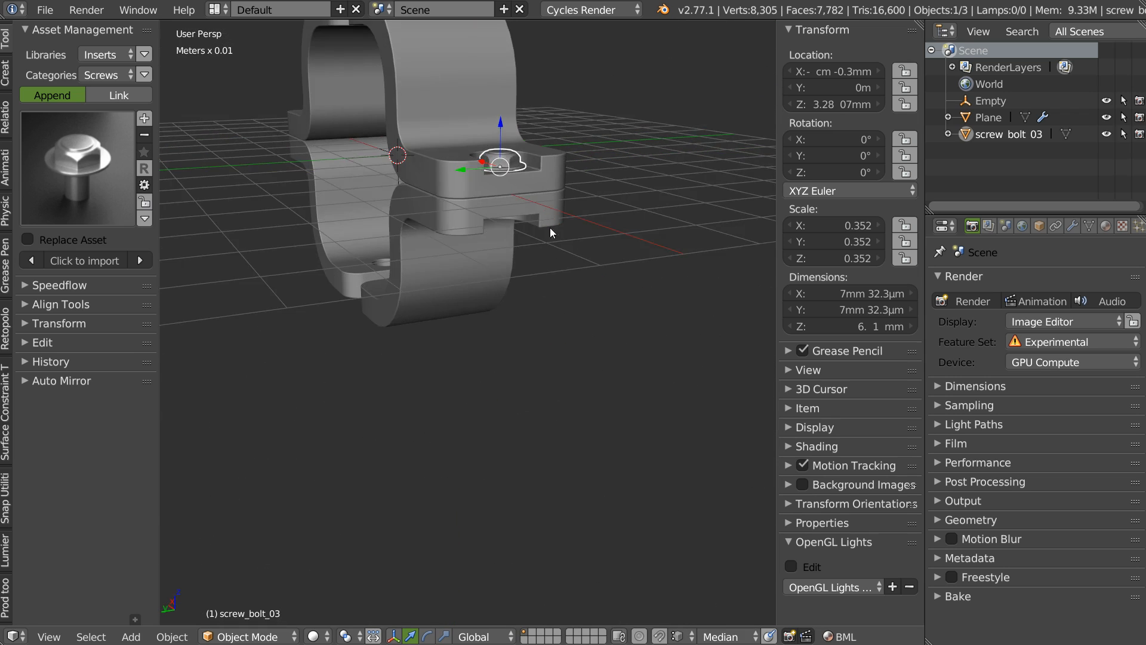
scroll(549, 227, up, 4)
shift+middle_drag(544, 27, 529, 78)
drag(514, 46, 514, 50)
scroll(513, 50, down, 4)
middle_drag(518, 122, 525, 162)
Import the bolt 01 nut, move it down under the lower arm and scale it to fit the recess
click(74, 210)
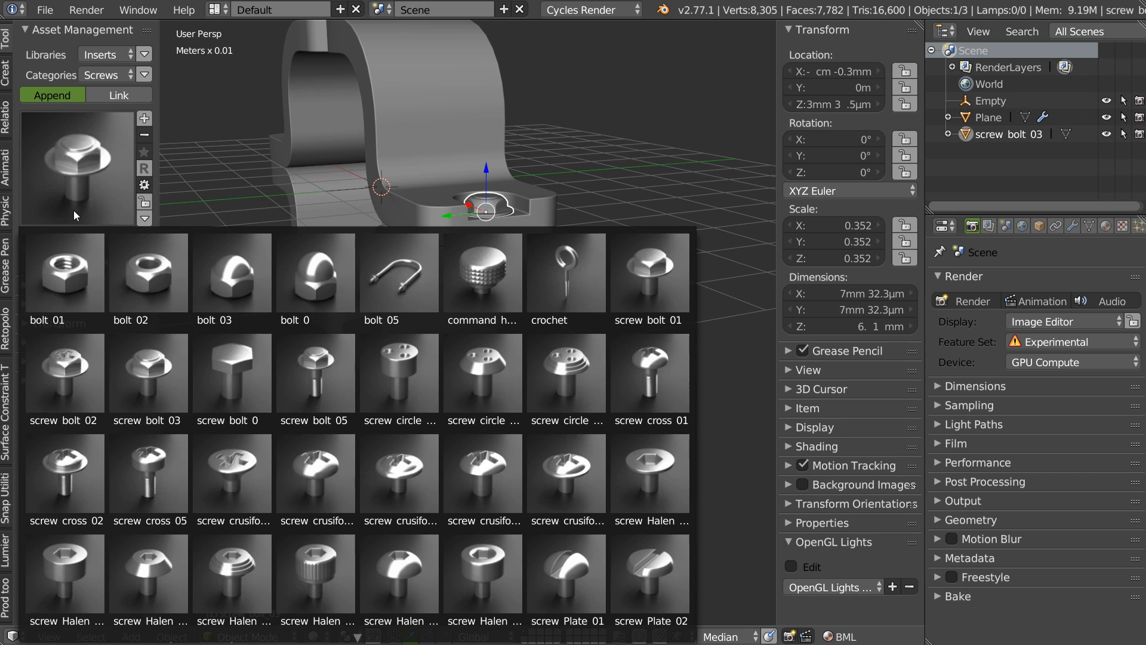
click(64, 293)
middle_drag(407, 223, 465, 147)
drag(469, 149, 475, 234)
key(s)
click(521, 210)
In Edit Mode, lower the end loop of the bolt's shaft along Z to lengthen it through the lower arm
right_click(469, 185)
key(Tab)
middle_drag(469, 185, 474, 222)
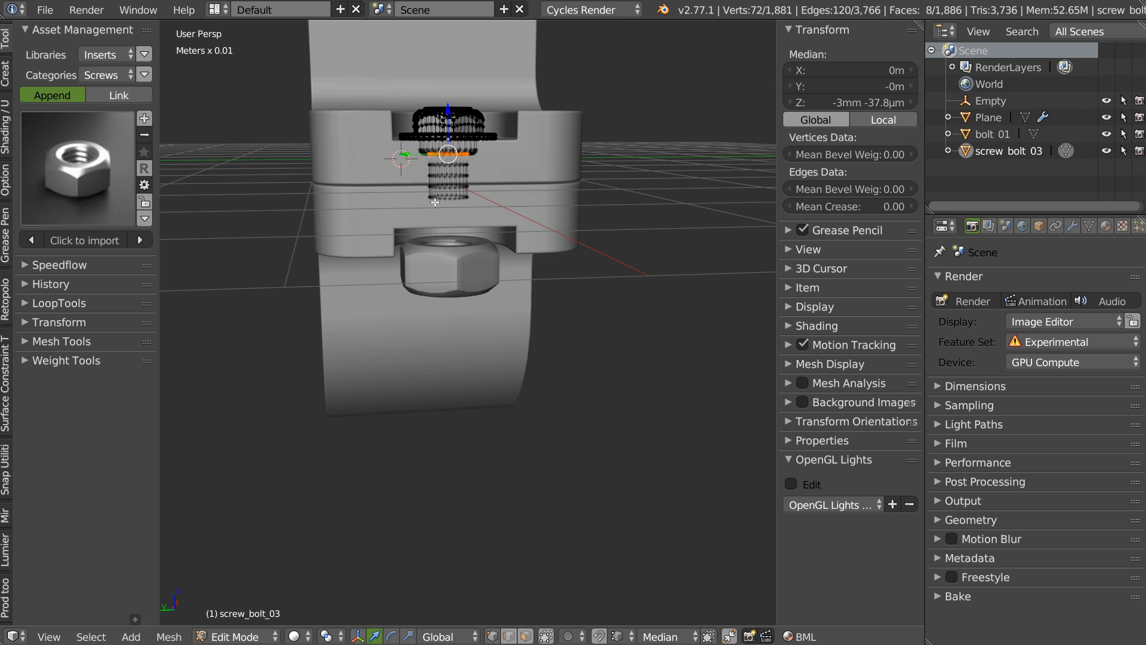
scroll(435, 202, up, 2)
alt+right_click(453, 159)
key(g)
key(z)
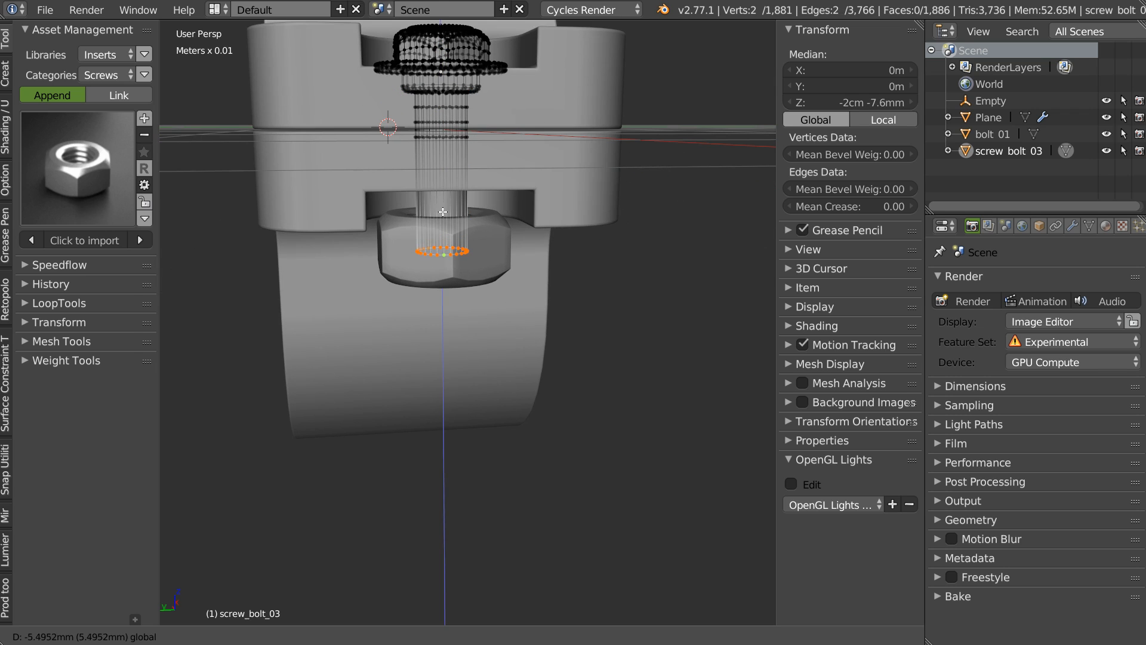
click(487, 222)
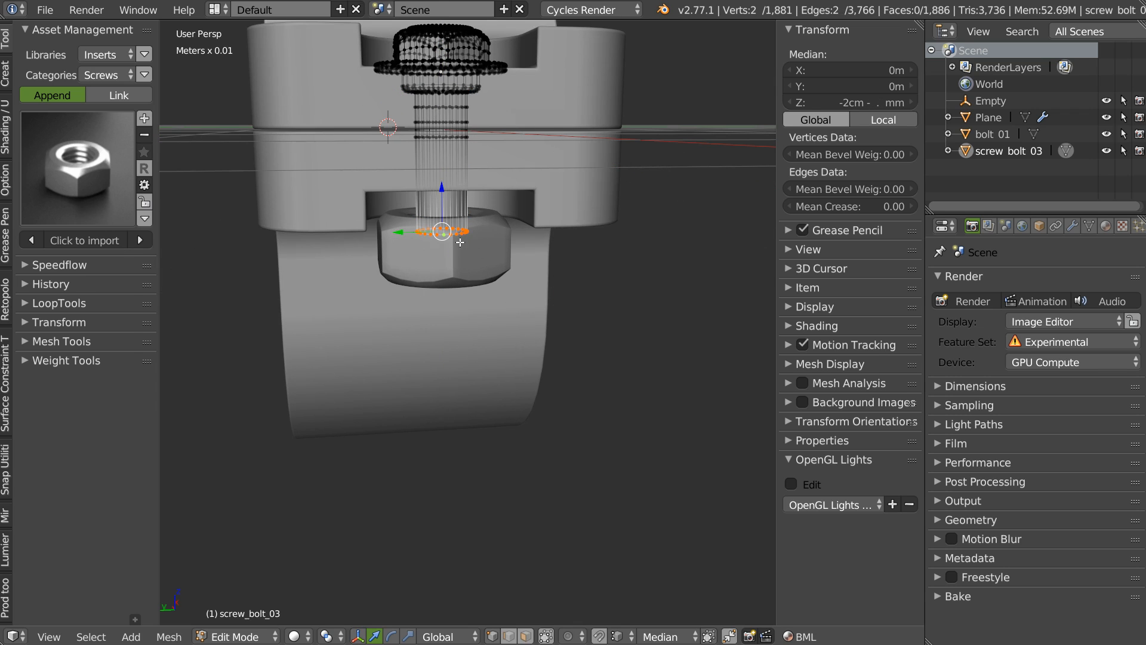
key(Tab)
Rescale the bolt 01 nut under the lower arm and delete it
right_click(433, 215)
middle_drag(450, 184, 496, 183)
key(s)
click(494, 168)
key(Delete)
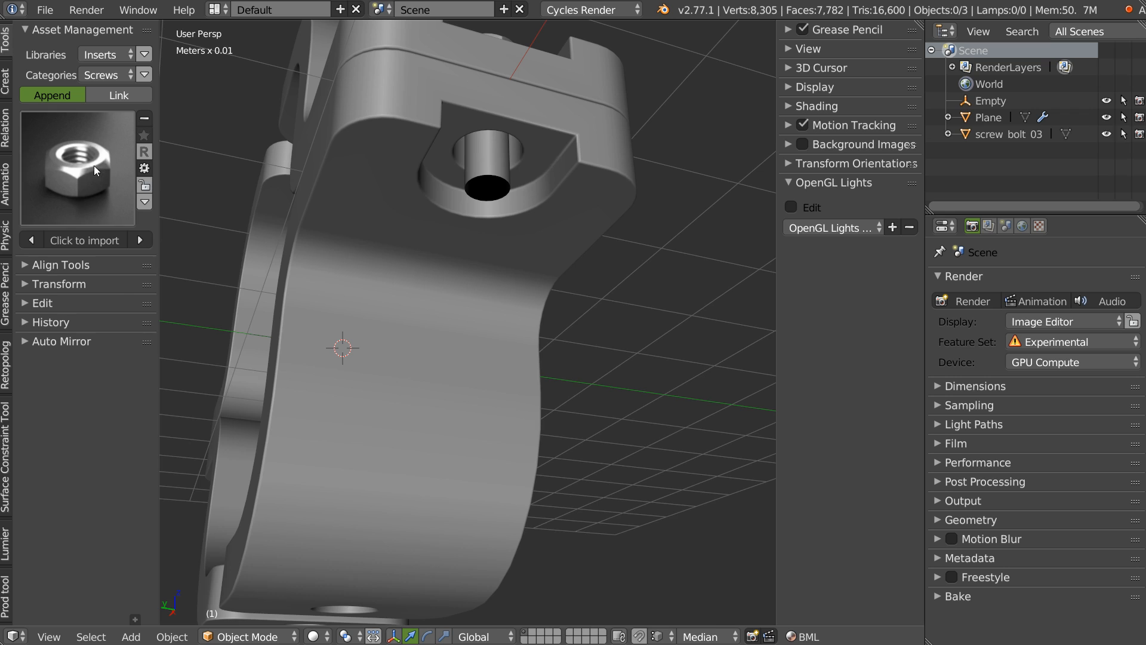
Import the bolt 03 cap nut at the location of the screw bolt
click(66, 178)
right_click(486, 165)
click(76, 168)
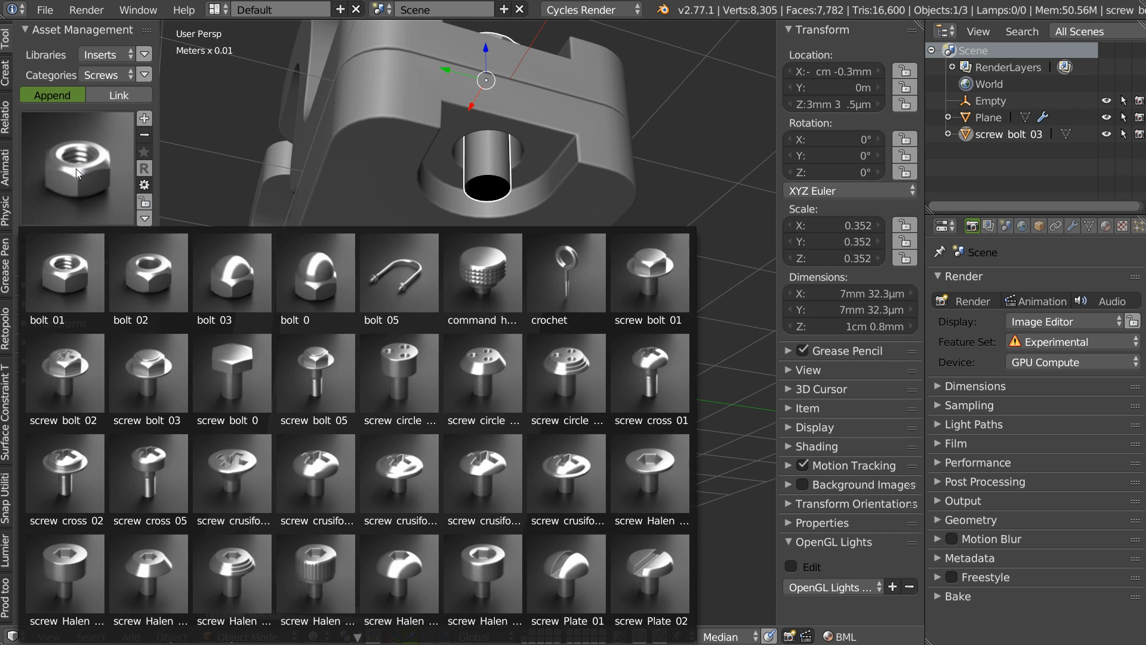
click(231, 282)
shift+middle_drag(531, 40, 471, 196)
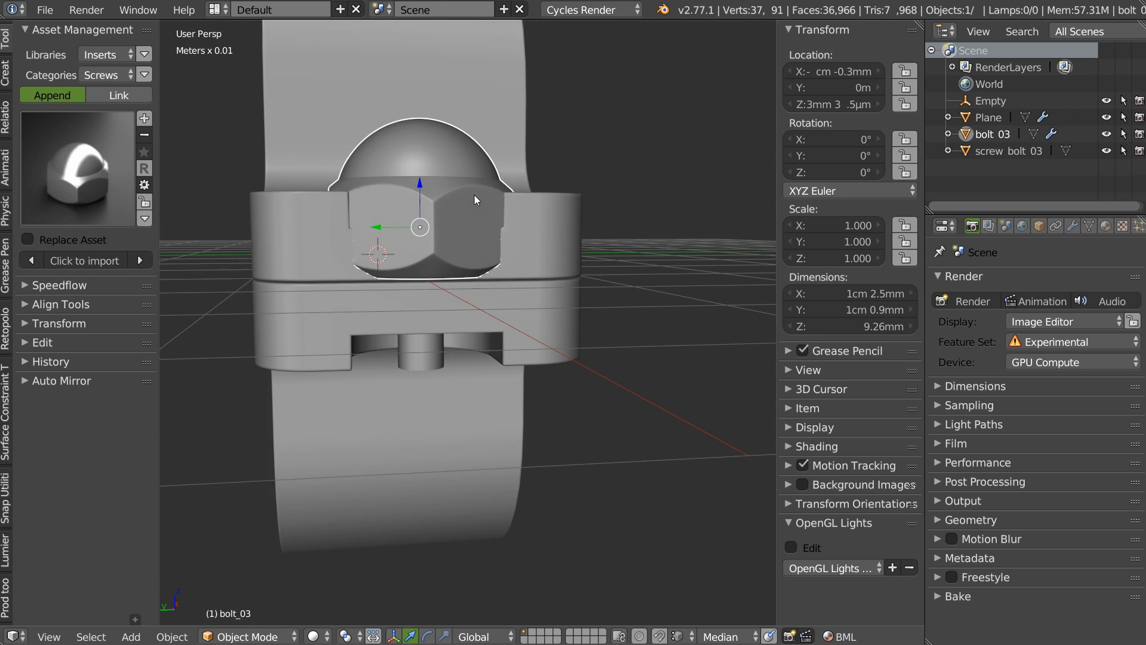
Rotate the cap nut 180° about X with Speedflow and lower it under the lower arm to about Z -5.18 mm
key(space)
click(344, 199)
click(540, 204)
drag(420, 180, 420, 309)
Scale the cap nut down to match the bolt's hex head, moving it up beside the head to compare
key(s)
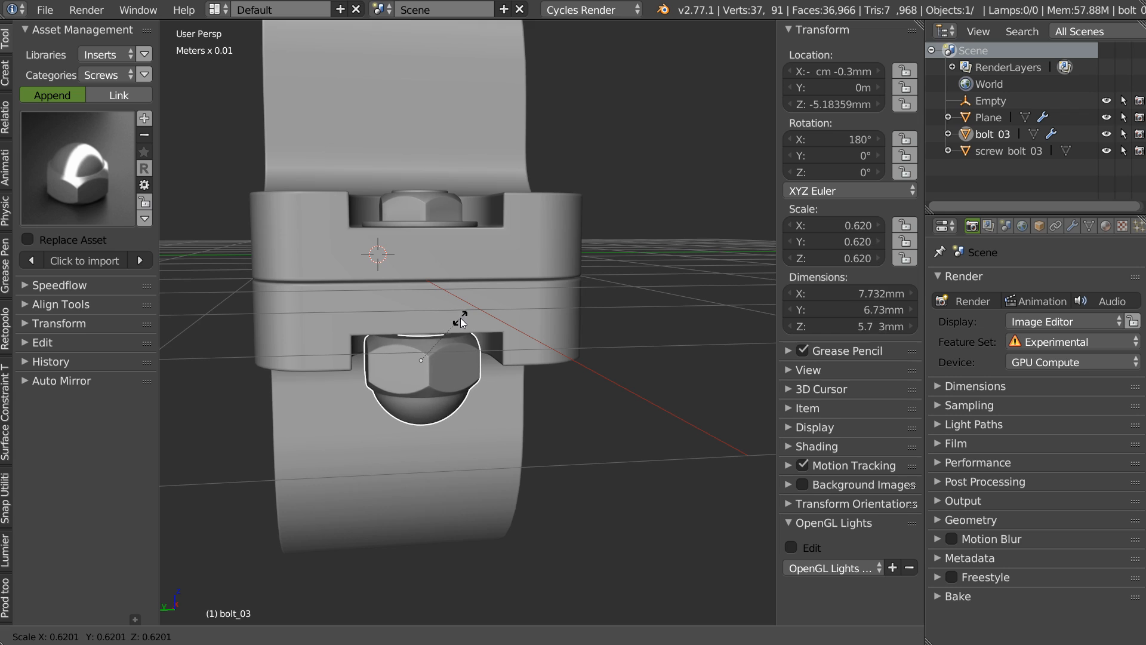
click(458, 319)
middle_drag(427, 305, 422, 299)
drag(422, 299, 449, 145)
key(s)
click(469, 301)
middle_drag(449, 146, 454, 210)
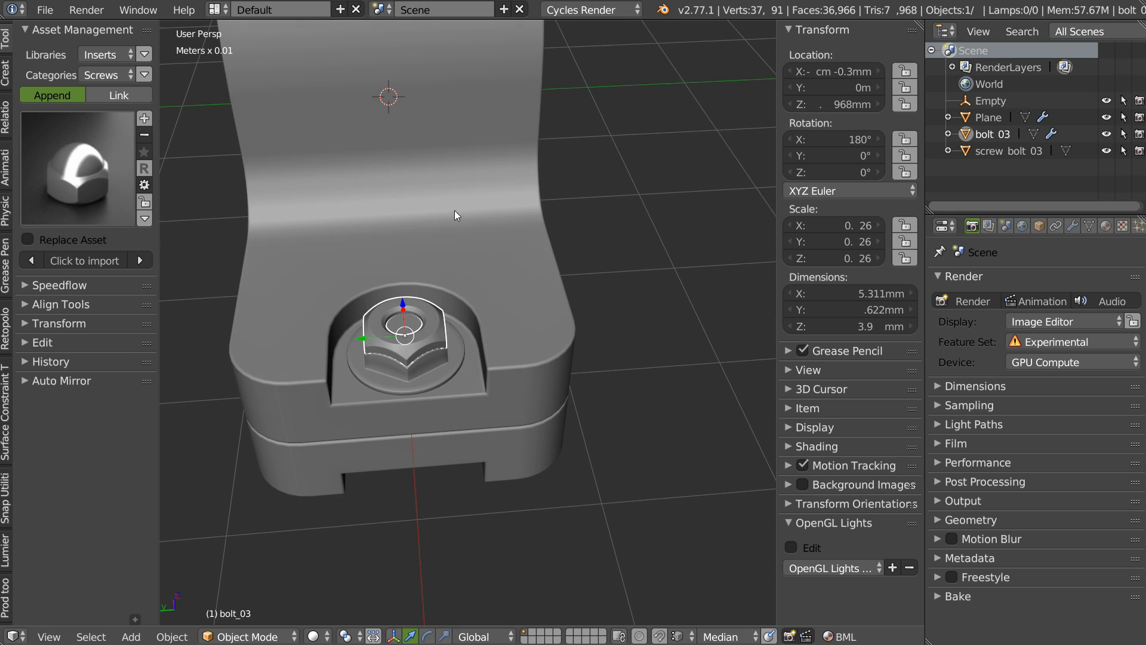
drag(404, 303, 406, 310)
key(s)
click(482, 325)
Move the cap nut back down along Z and seat it on the shaft in the lower recess
middle_drag(485, 324, 485, 246)
drag(430, 196, 431, 301)
middle_drag(431, 301, 457, 255)
drag(457, 256, 451, 287)
middle_drag(479, 287, 444, 264)
drag(444, 264, 467, 271)
middle_drag(467, 266, 480, 304)
Mirror the screw bolt on X with Speedflow, using the empty as reference object
key(space)
key(Escape)
right_click(327, 240)
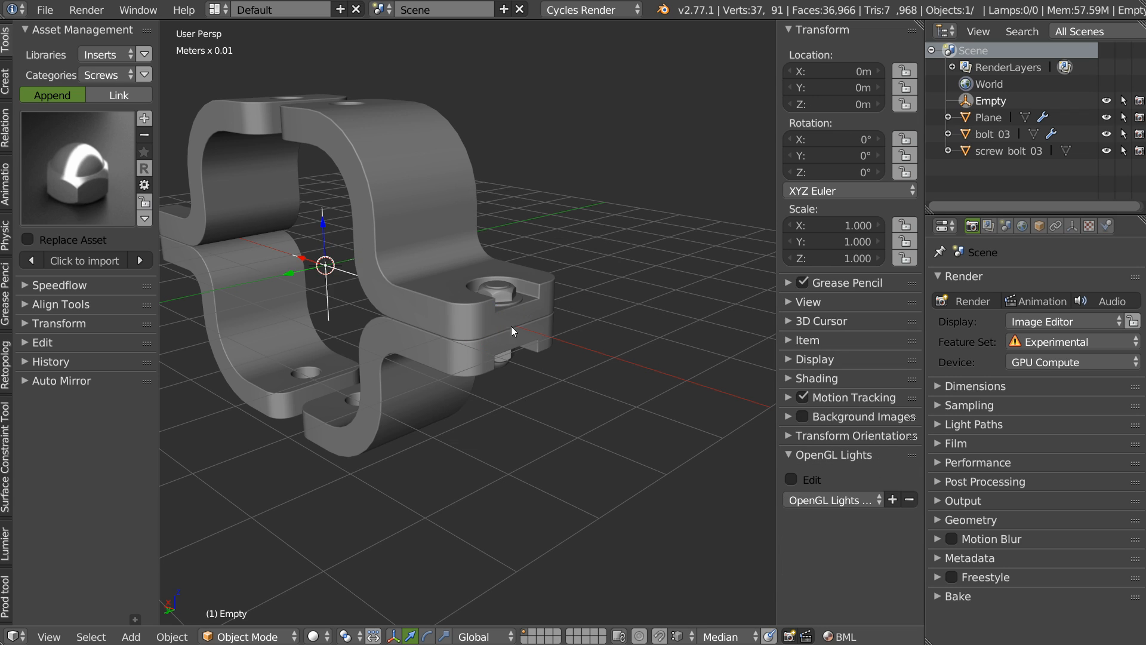
shift+right_click(507, 298)
key(space)
click(497, 397)
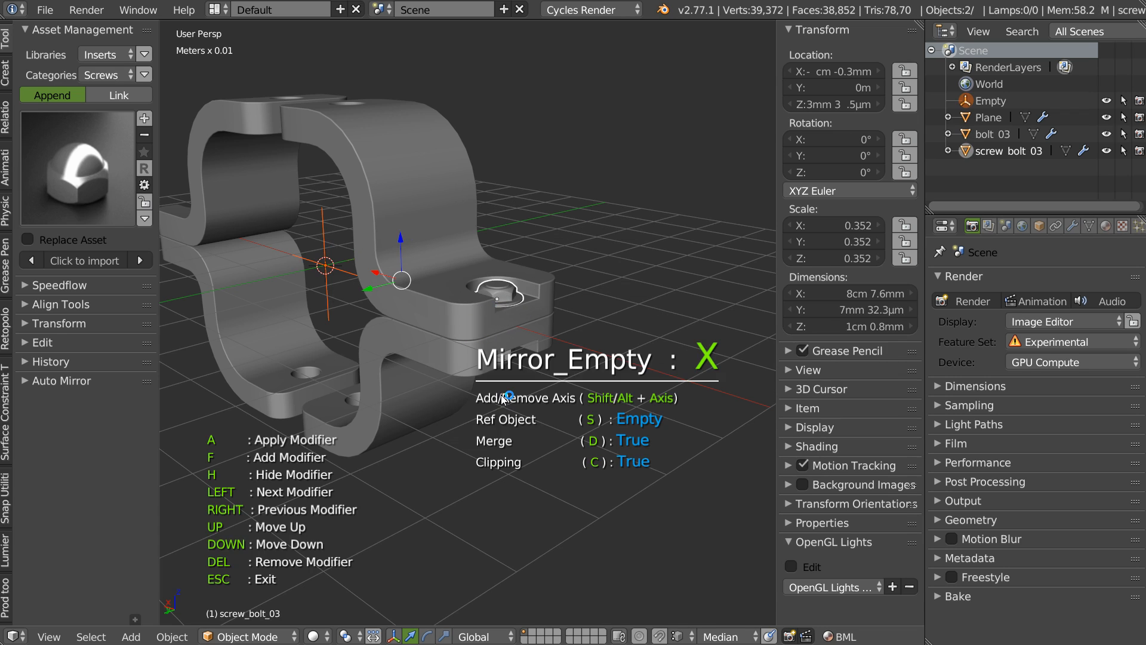
middle_drag(500, 396, 687, 307)
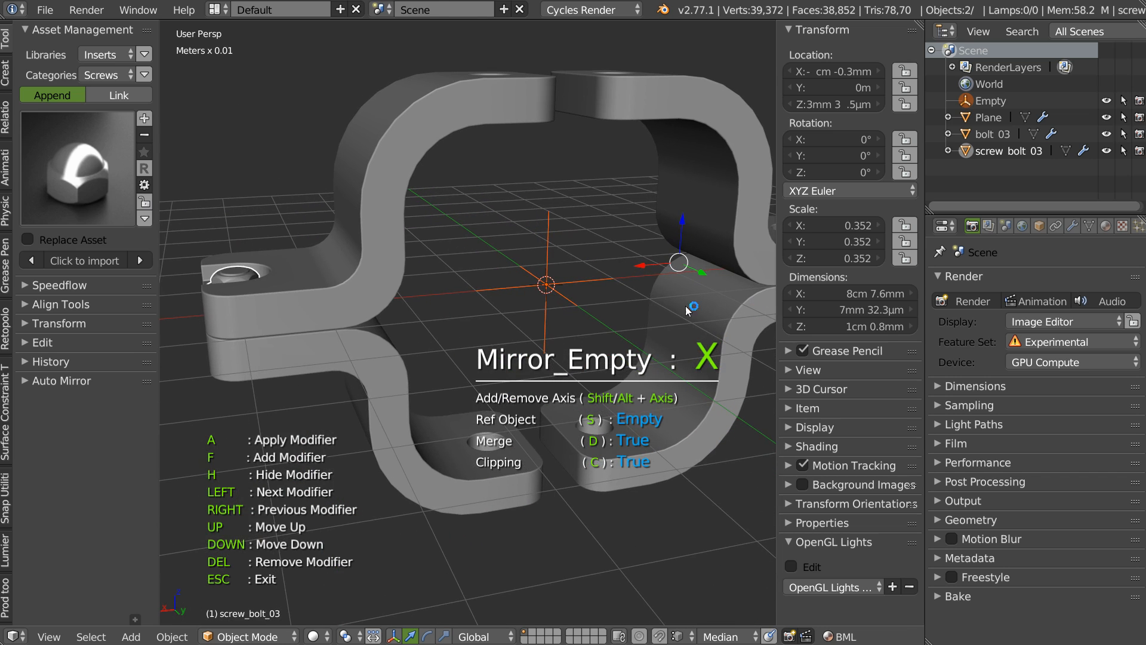
click(614, 316)
middle_drag(614, 317, 474, 265)
Mirror the cap nut on X with Speedflow, using the empty as reference object
right_click(428, 275)
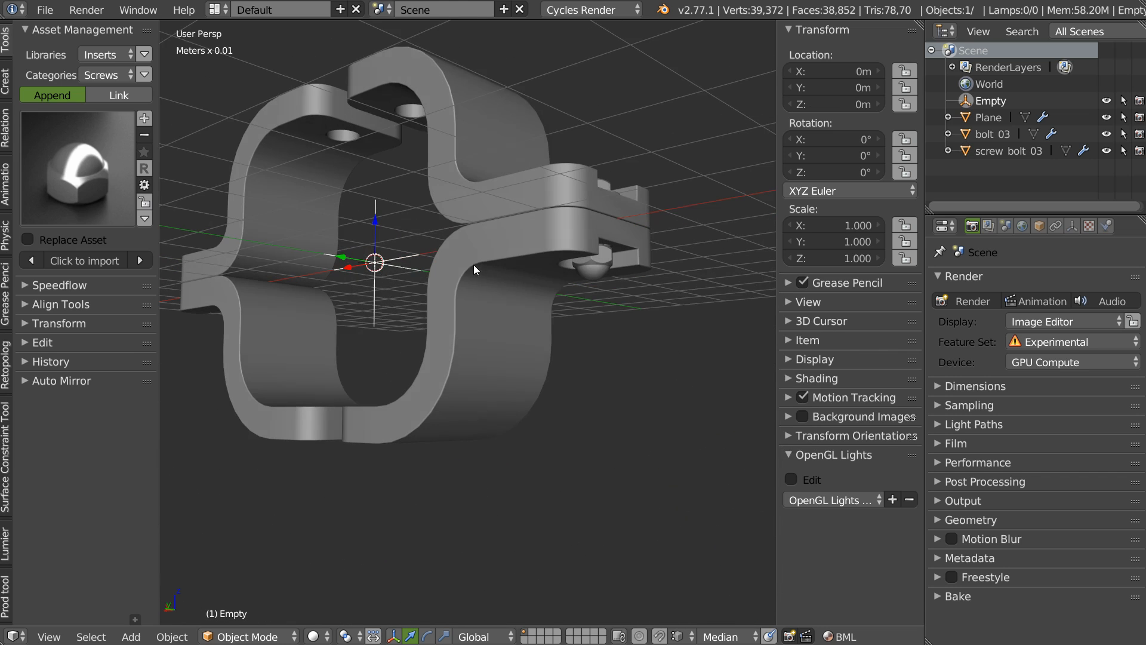
right_click(593, 267)
middle_drag(593, 267, 493, 278)
scroll(493, 278, up, 3)
key(space)
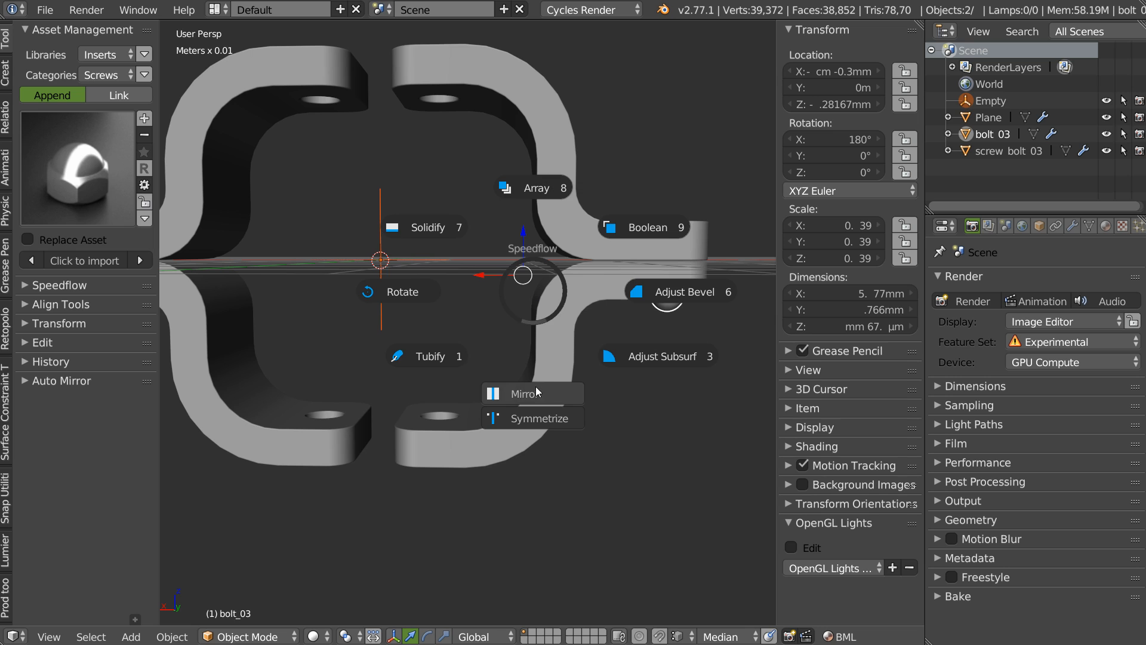
click(535, 394)
click(531, 392)
middle_drag(531, 392, 446, 262)
Join the screw bolt and the cap nut into one object
right_click(445, 262)
scroll(498, 234, down, 3)
middle_drag(498, 234, 517, 322)
right_click(600, 282)
shift+right_click(518, 318)
right_click(537, 317)
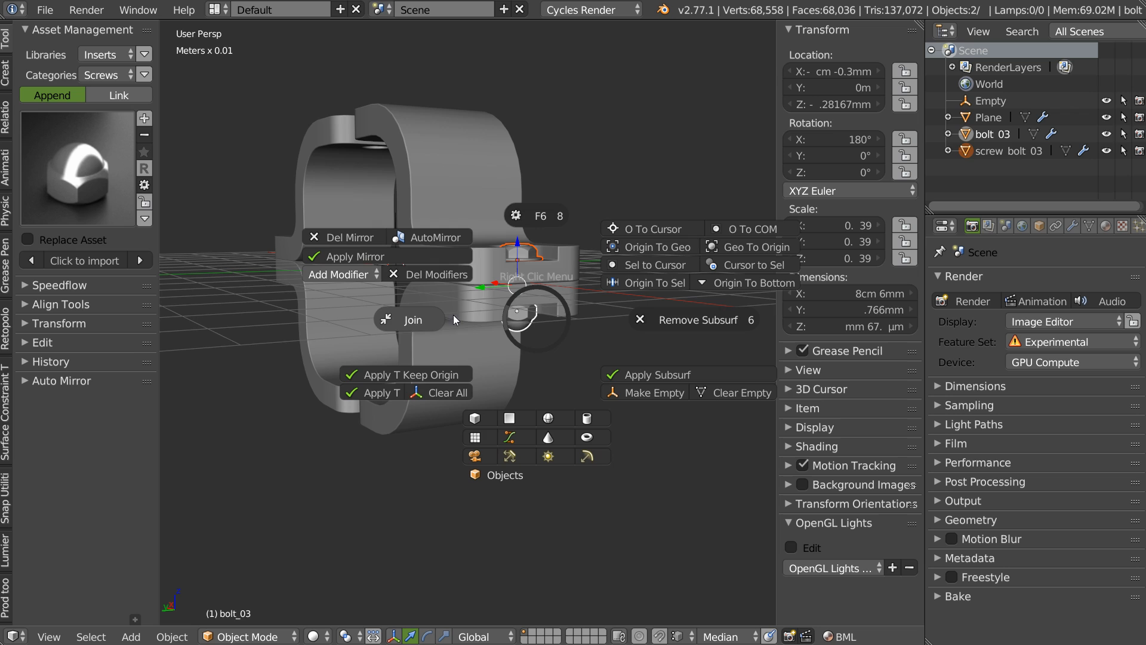
click(408, 319)
middle_drag(410, 318, 504, 264)
middle_drag(621, 289, 543, 246)
click(543, 246)
middle_drag(571, 284, 468, 153)
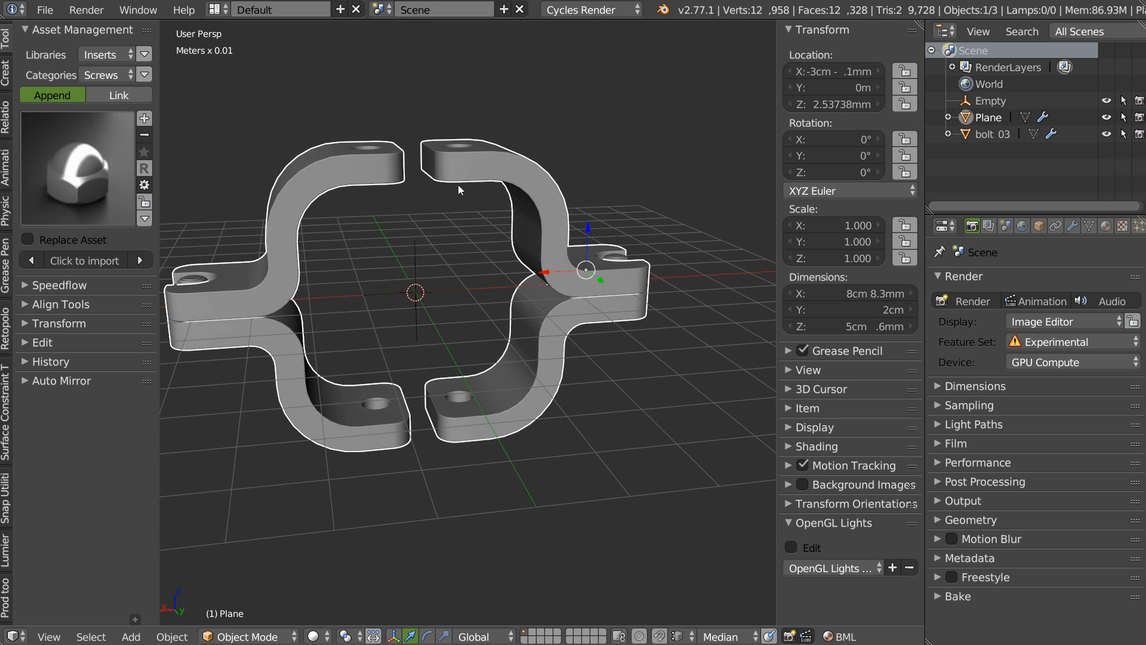
Array the clamp with Speedflow, switching the array axis to Y and raising the count to 7
middle_drag(463, 193, 458, 248)
key(alt+shift+s)
click(457, 150)
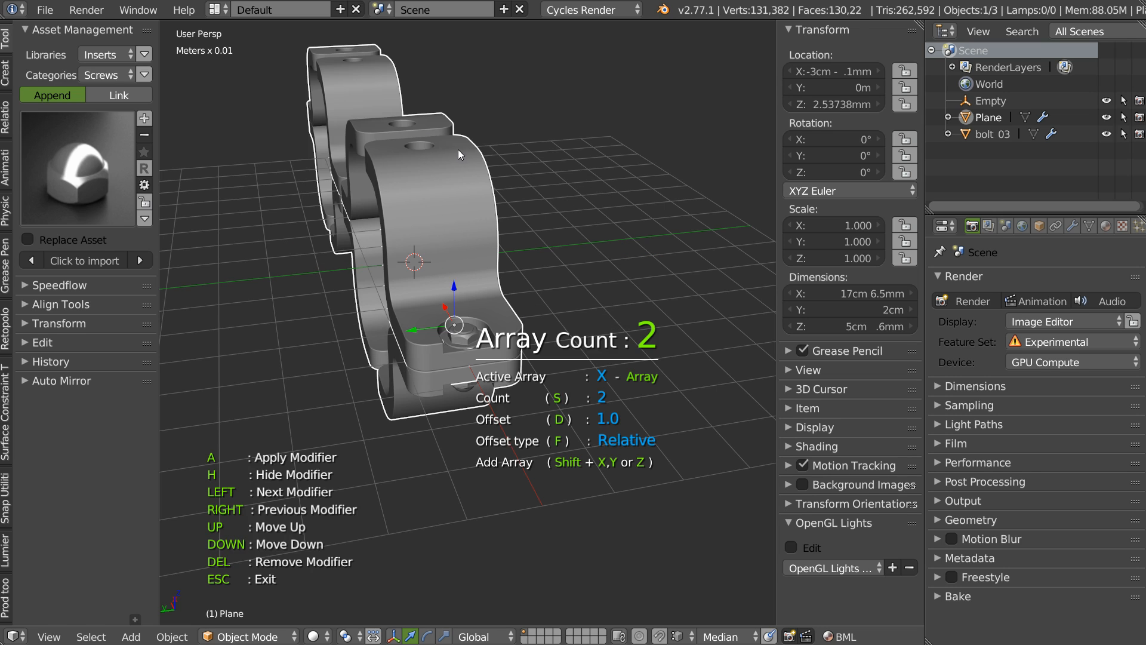
key(y)
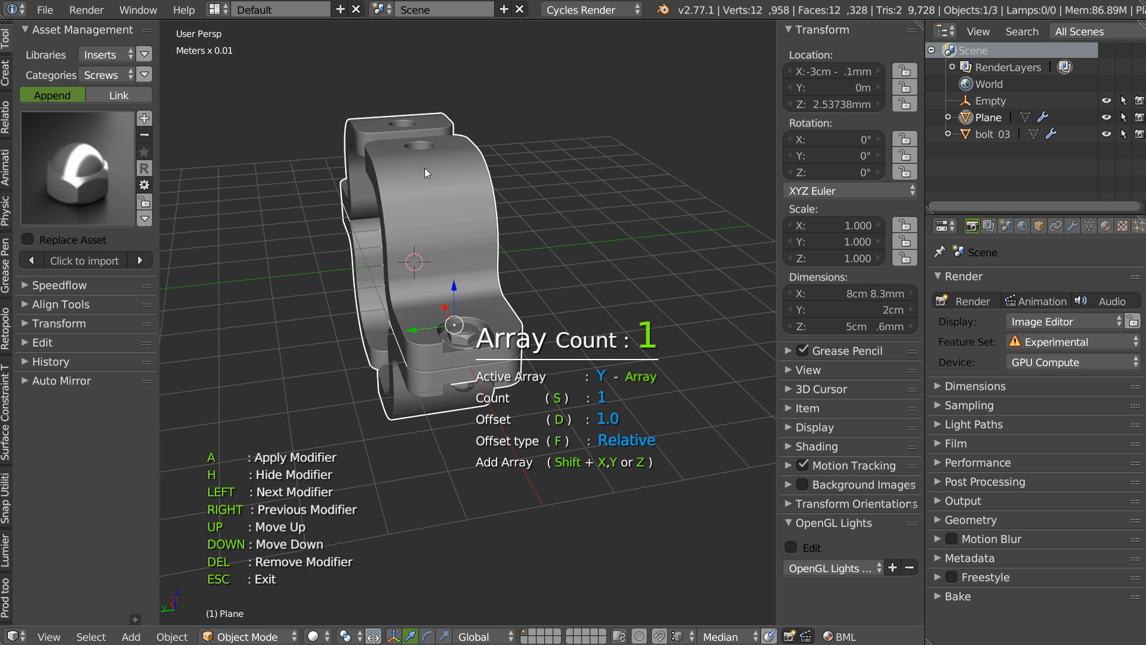
middle_drag(496, 207, 334, 225)
scroll(622, 244, down, 3)
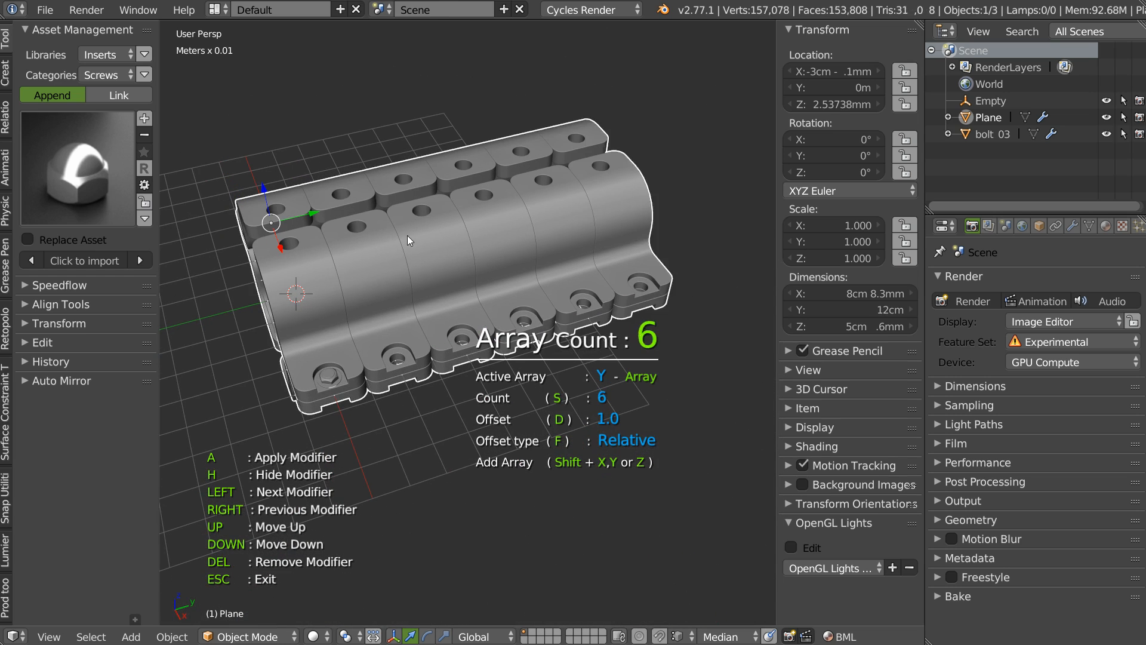
Set the relative offset of the clamp's Y array to 2 and finish the array
key(d)
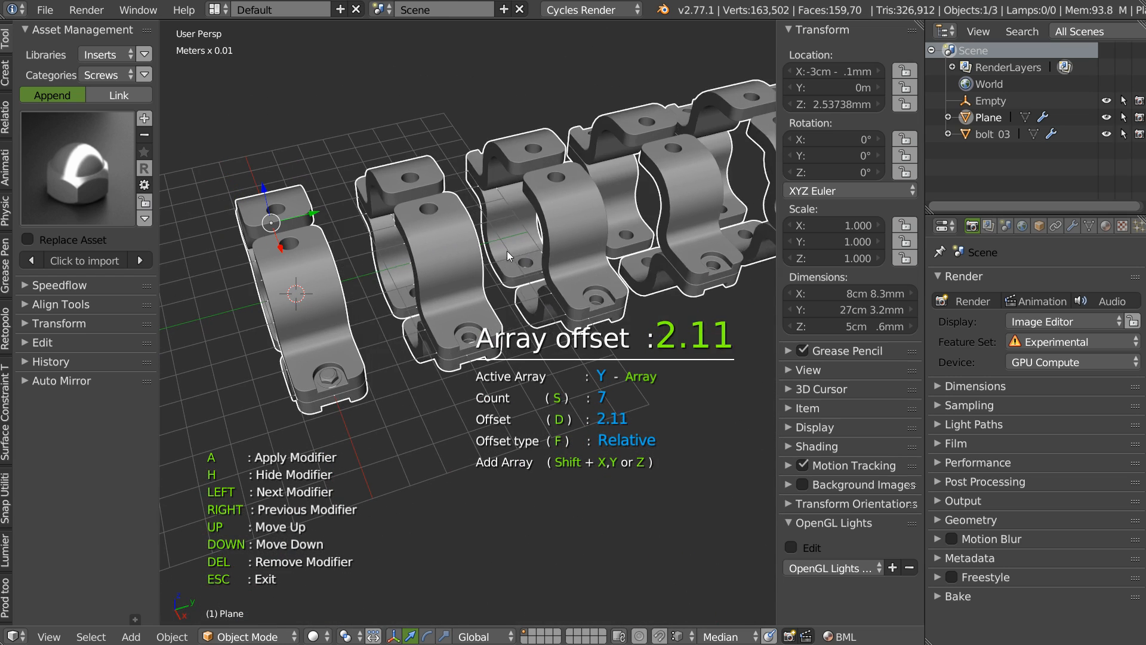
text(2)
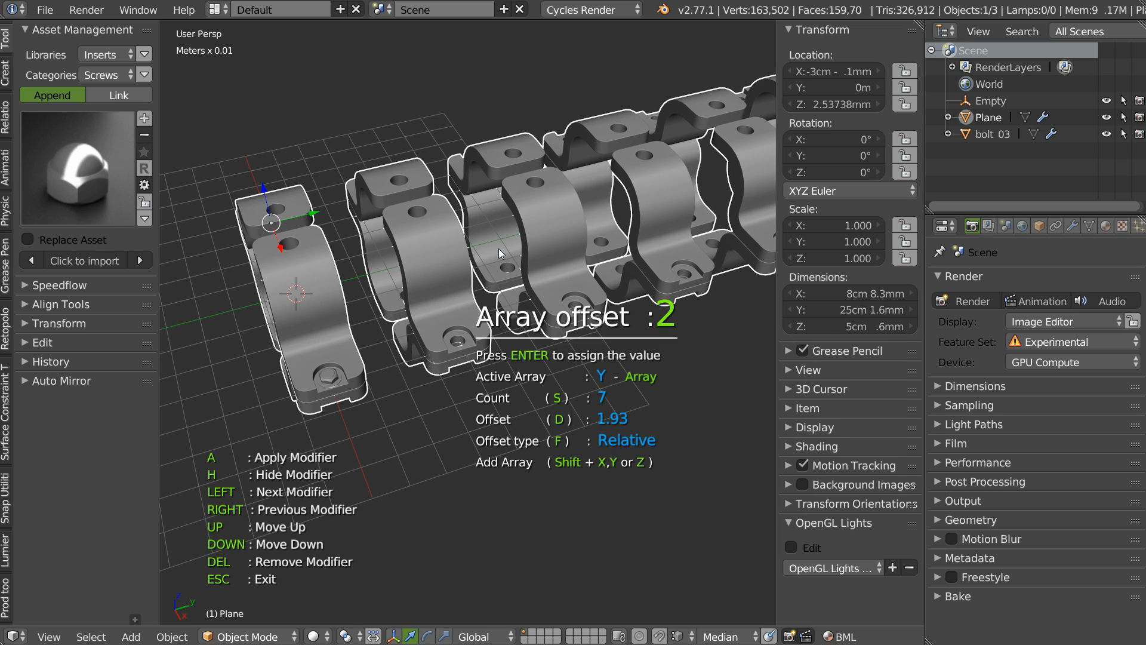
key(Return)
key(Escape)
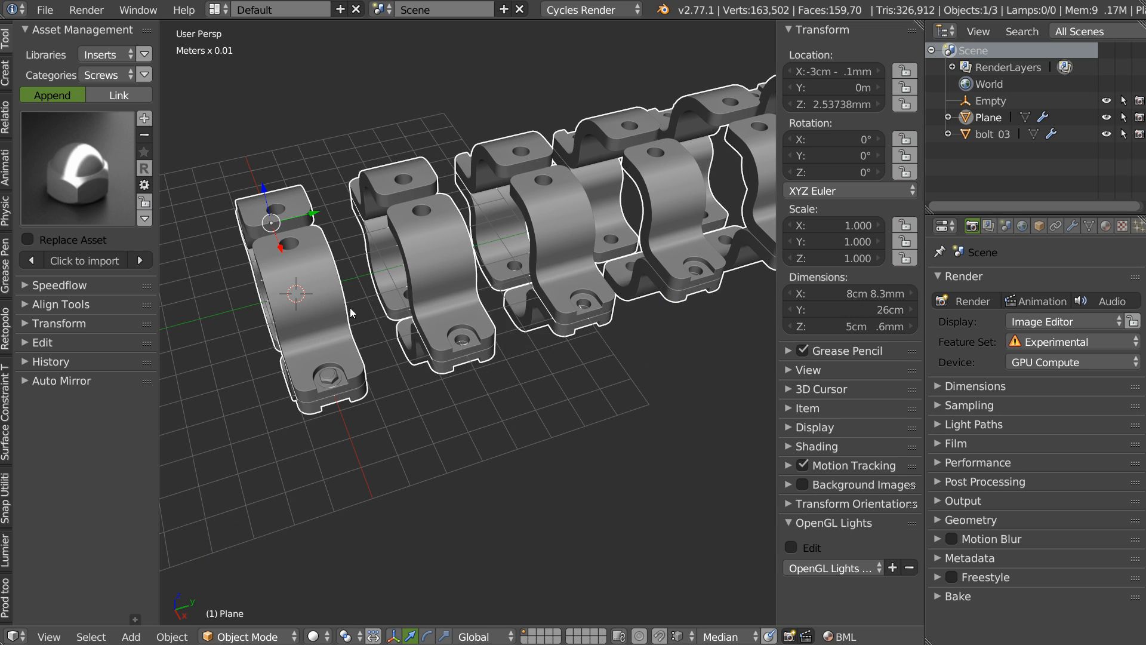
Select the joined bolt and cap nut object and apply its location, rotation and scale
right_click(331, 373)
middle_drag(355, 345, 382, 328)
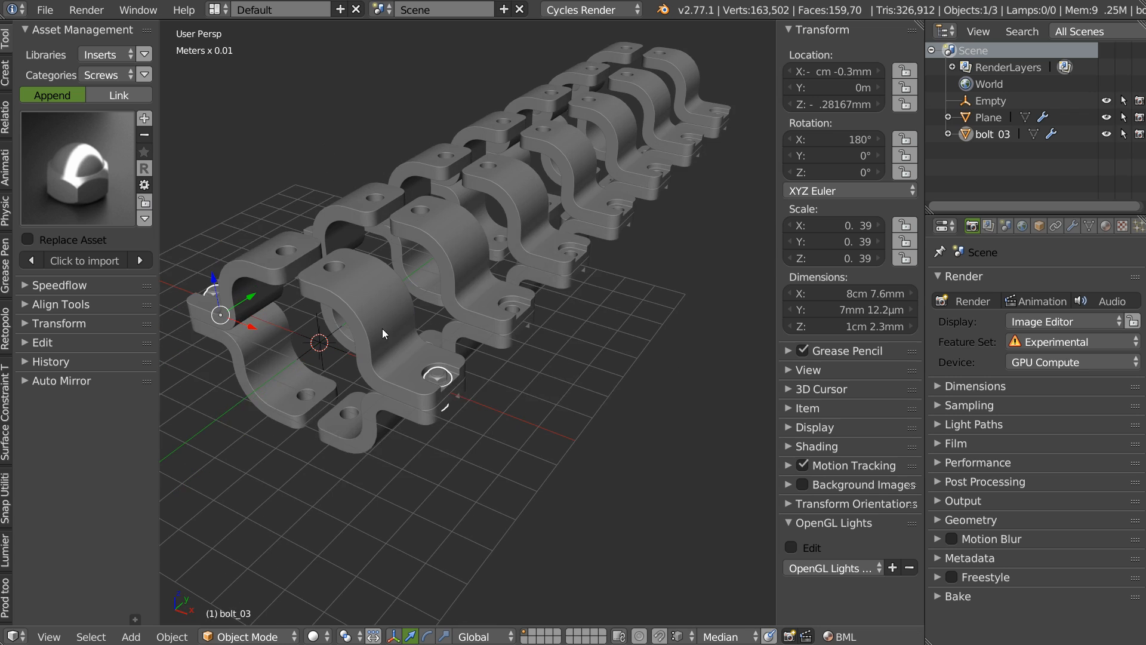
right_click(381, 328)
click(228, 403)
Array the bolt object along Y with Speedflow, using a count of 2
middle_drag(476, 278, 403, 317)
key(space)
click(400, 219)
scroll(412, 219, up, 2)
scroll(413, 224, down, 1)
scroll(432, 212, up, 1)
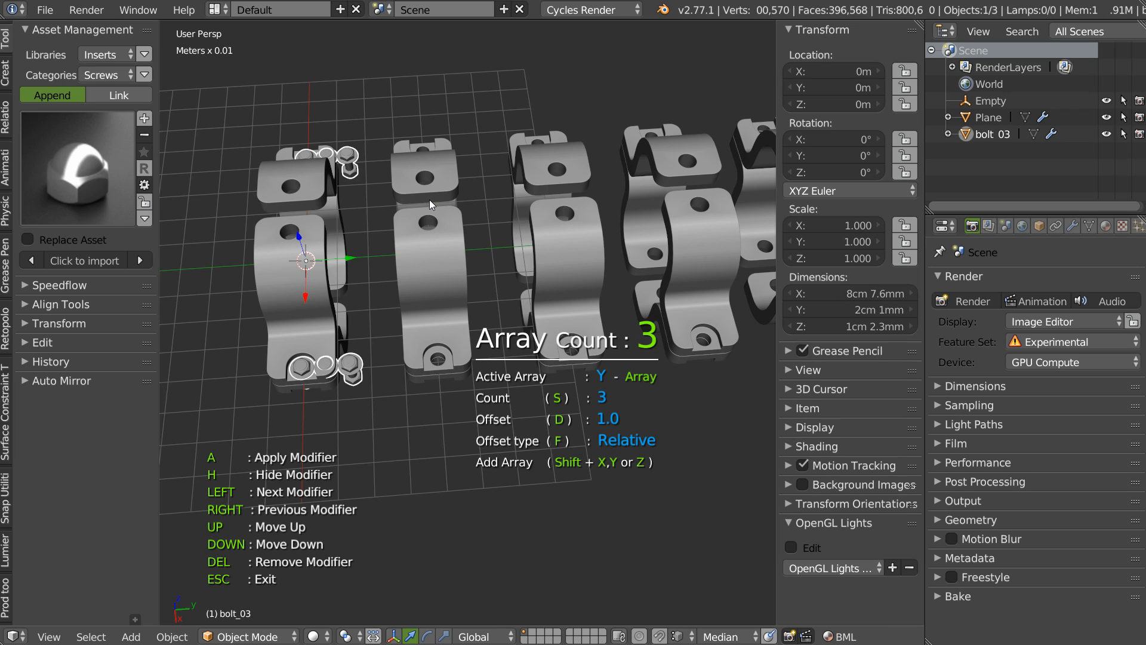
text(2)
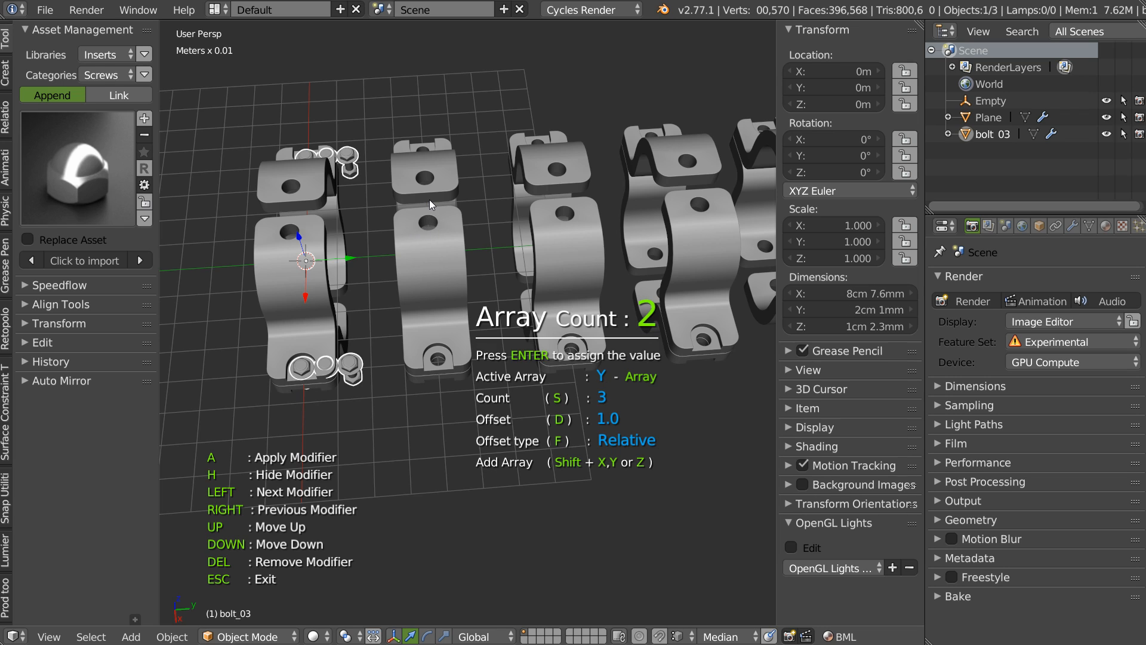
key(Return)
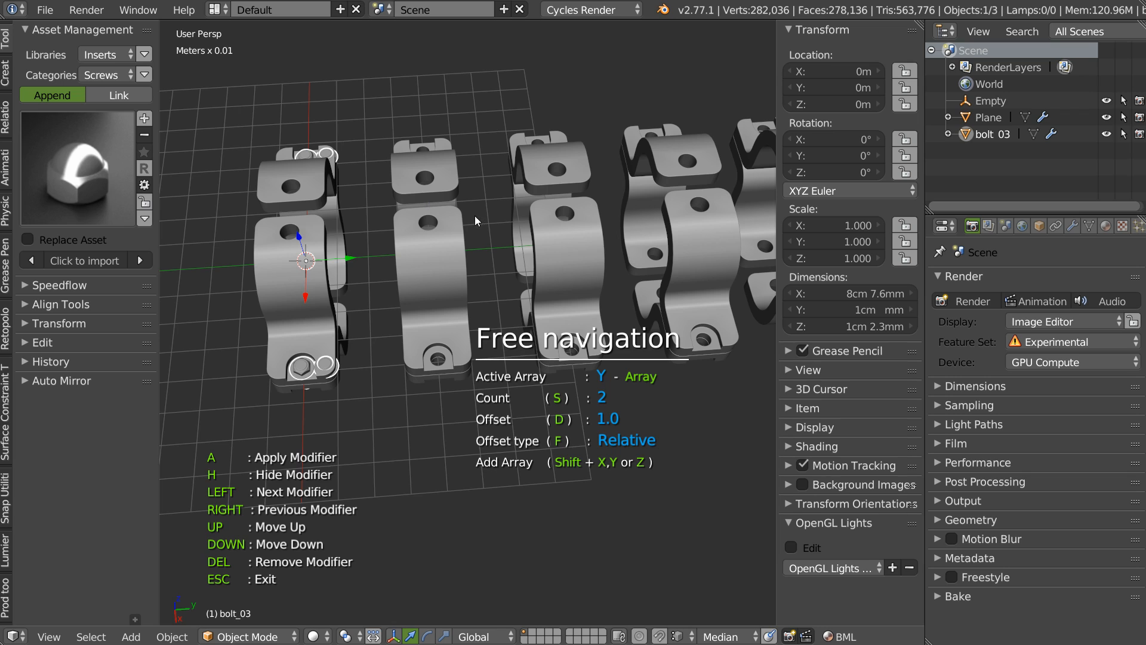
Adjust the bolt array's relative offset to 5.689 so the copies sit in the second clamp's recesses
text(d)
text(2)
key(Return)
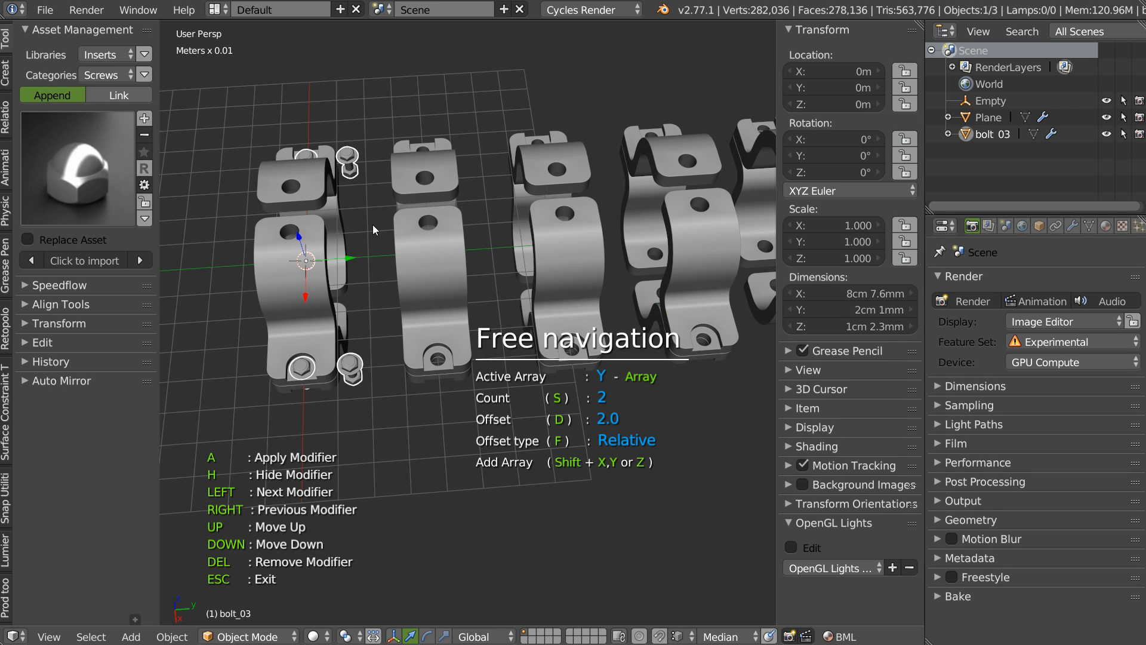
key(d)
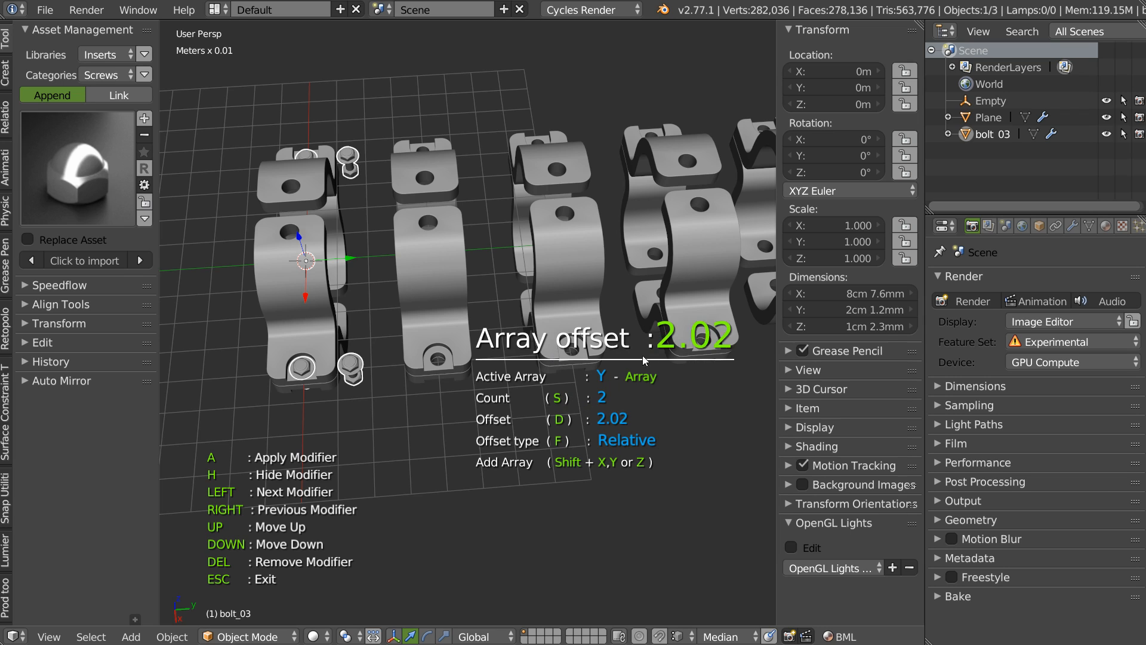
click(773, 357)
middle_drag(738, 363, 520, 272)
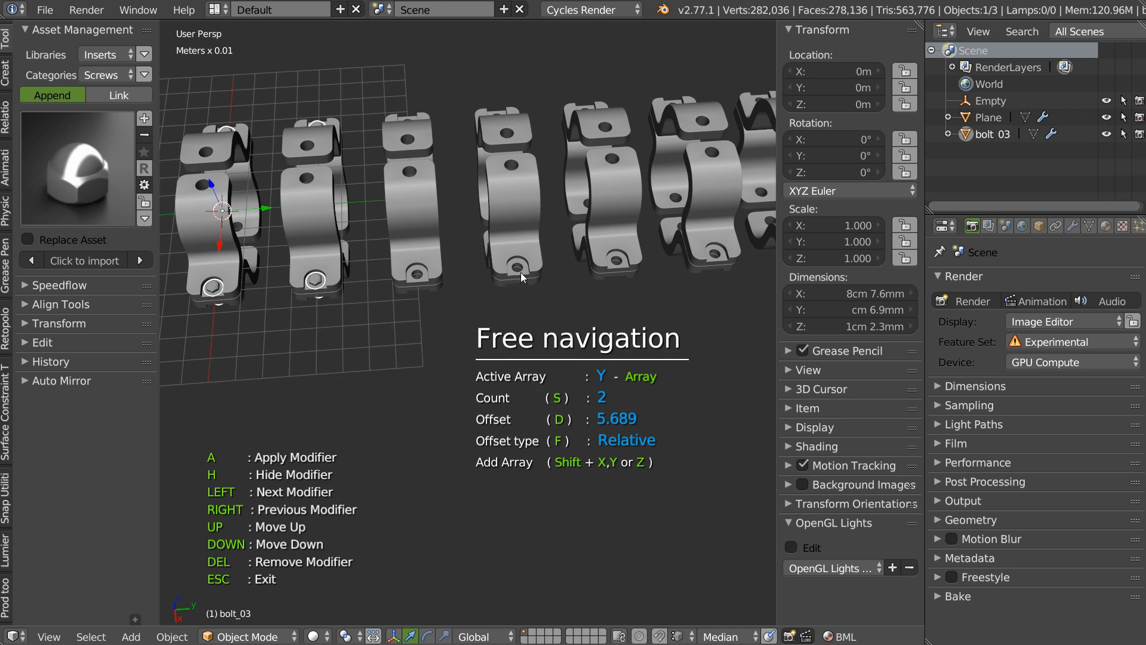
Set the bolt array's count to 5 and finish the array
key(s)
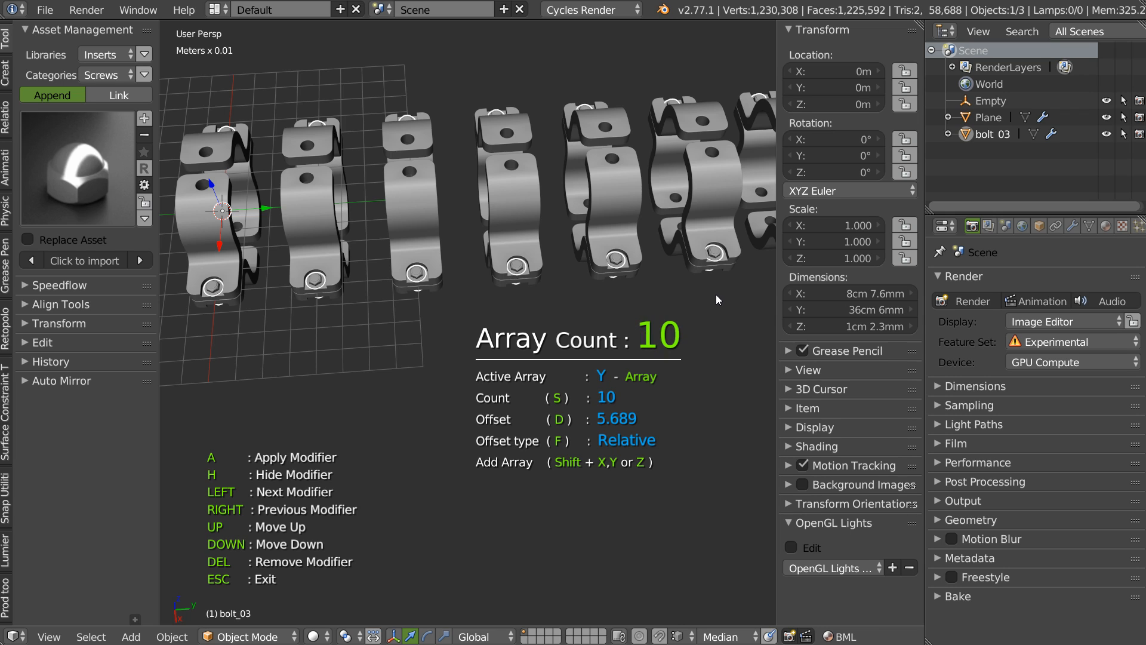
key(5)
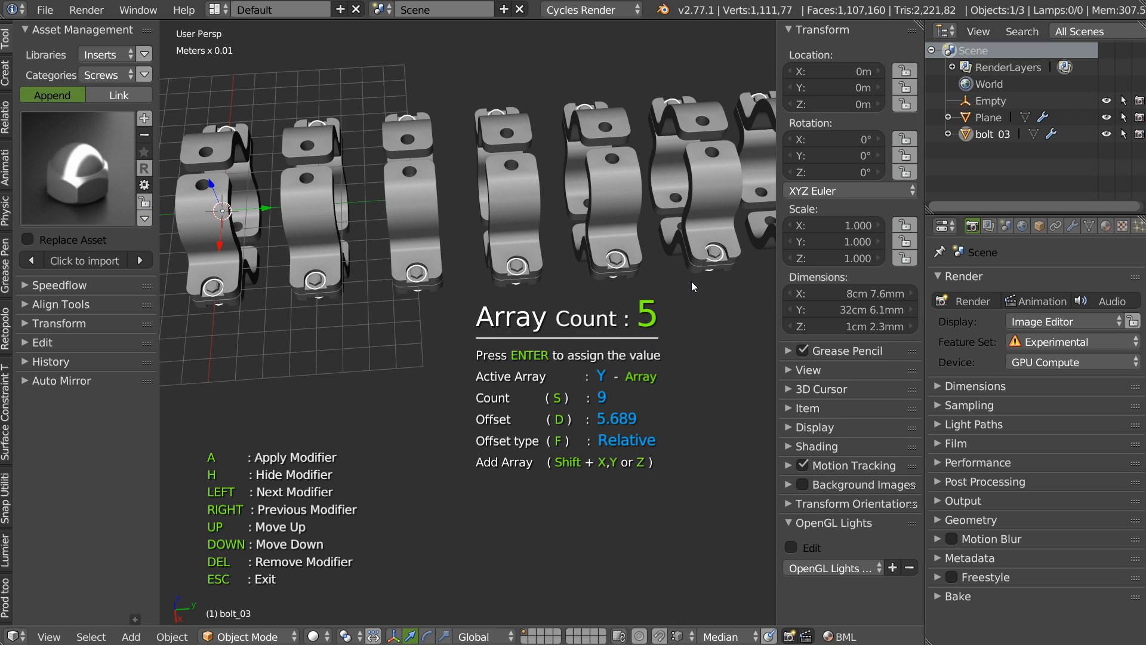
key(Return)
key(Escape)
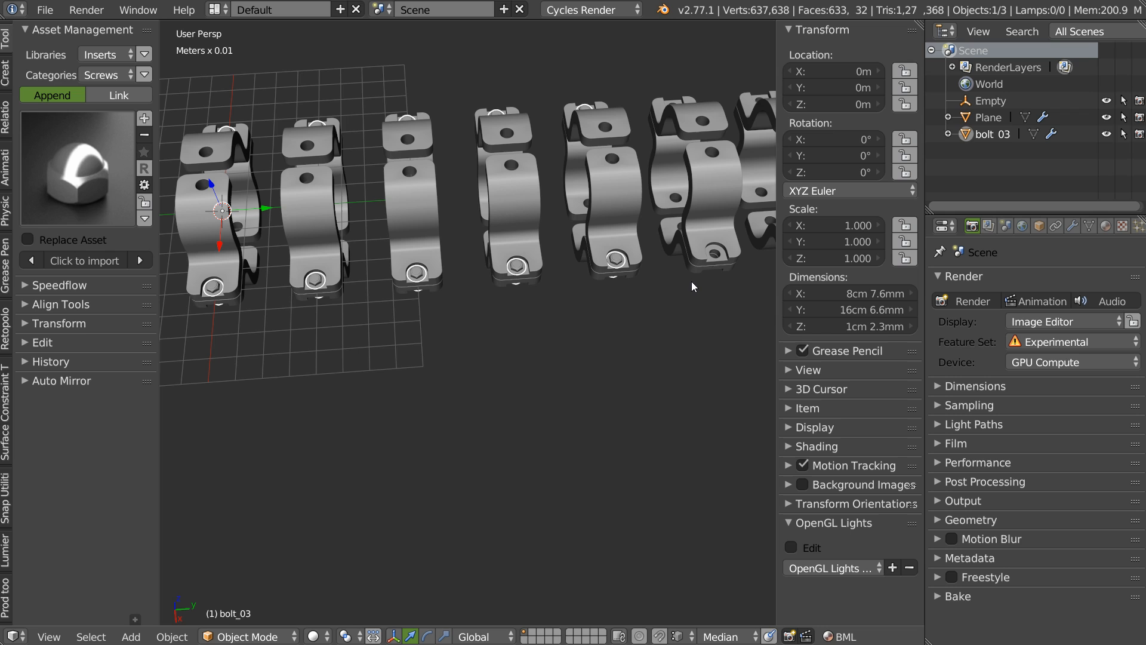
Set the clamp array's count to 5 with Speedflow
right_click(436, 218)
key(shift+space)
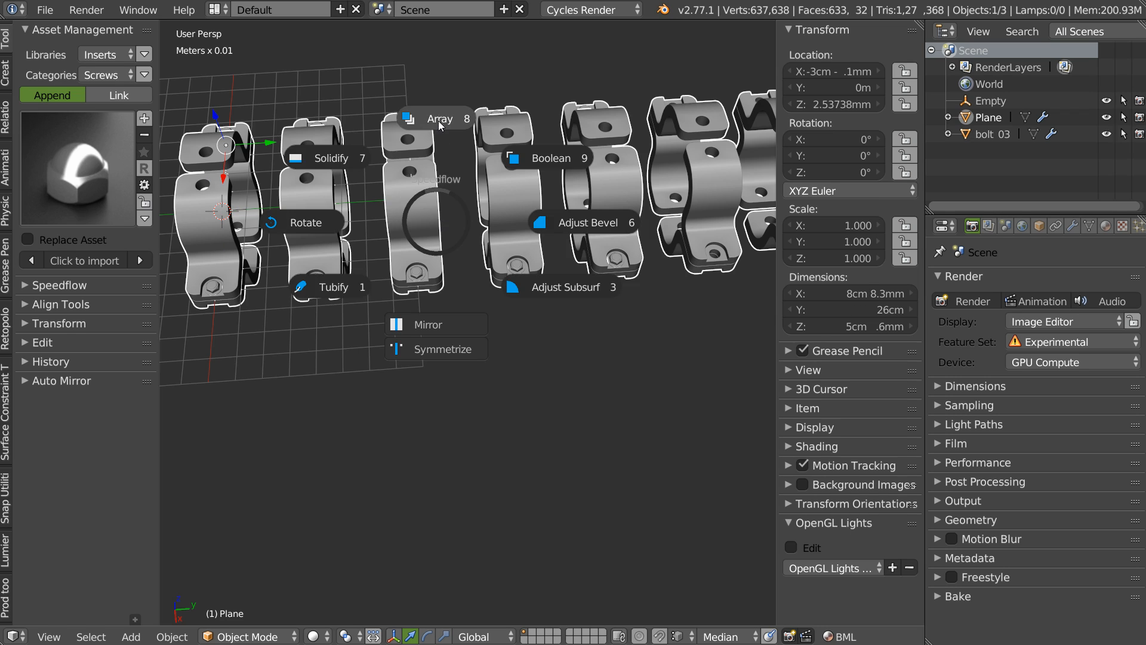
click(439, 119)
key(5)
key(Return)
key(Escape)
middle_drag(402, 288, 484, 293)
scroll(485, 292, up, 2)
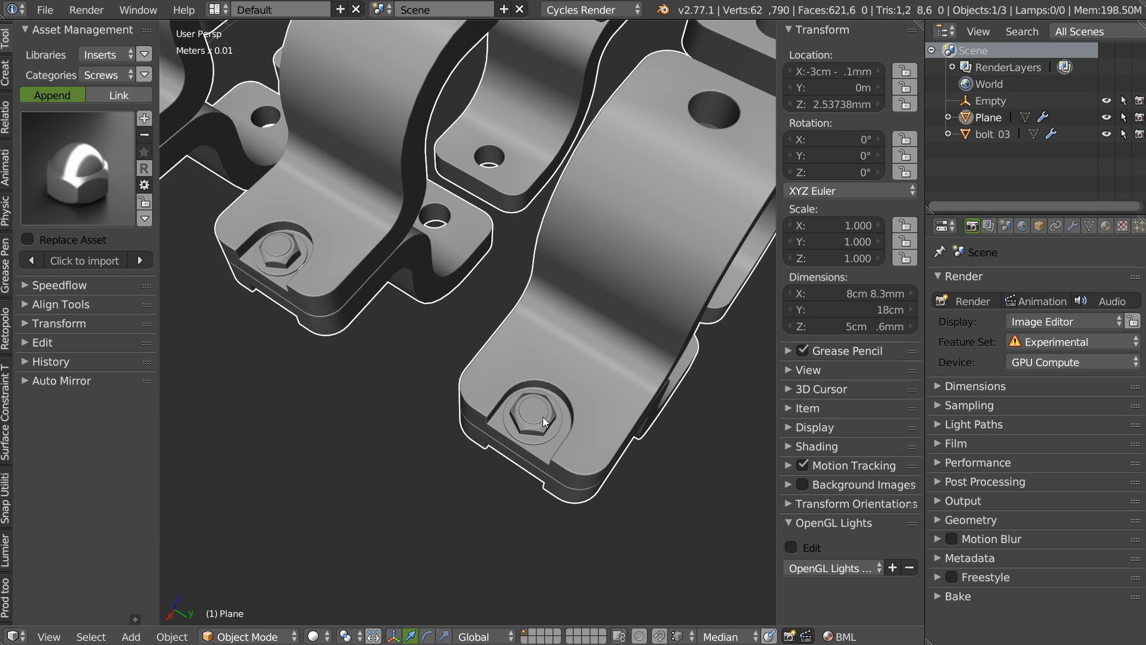
right_click(542, 421)
key(g)
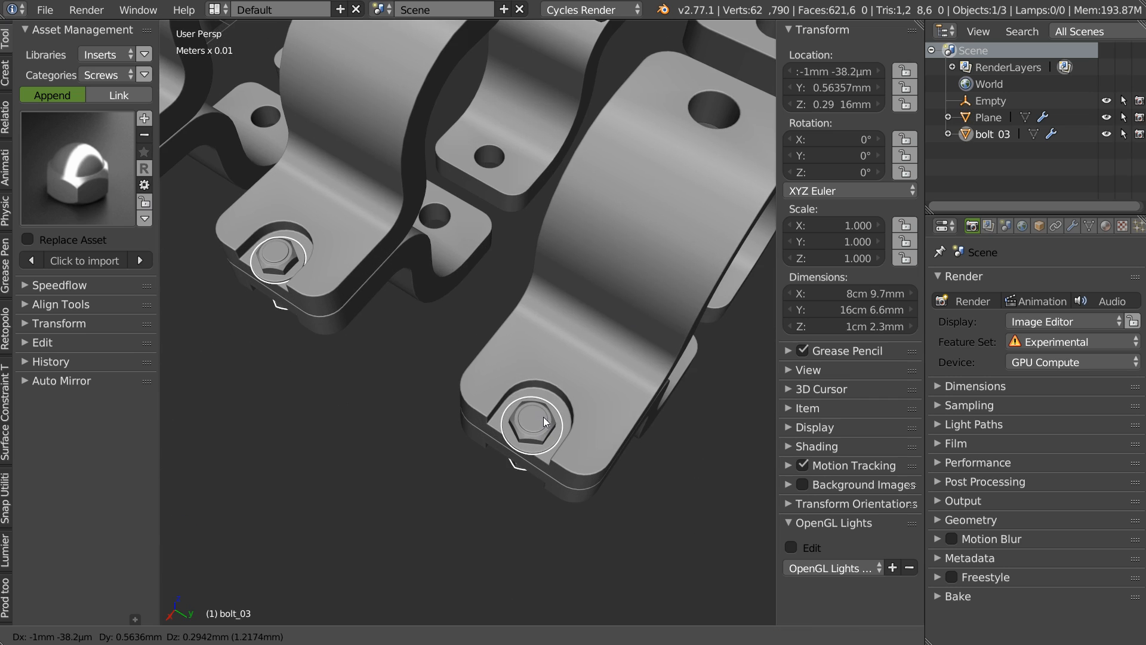
key(Escape)
key(z)
click(544, 317)
scroll(537, 337, down, 5)
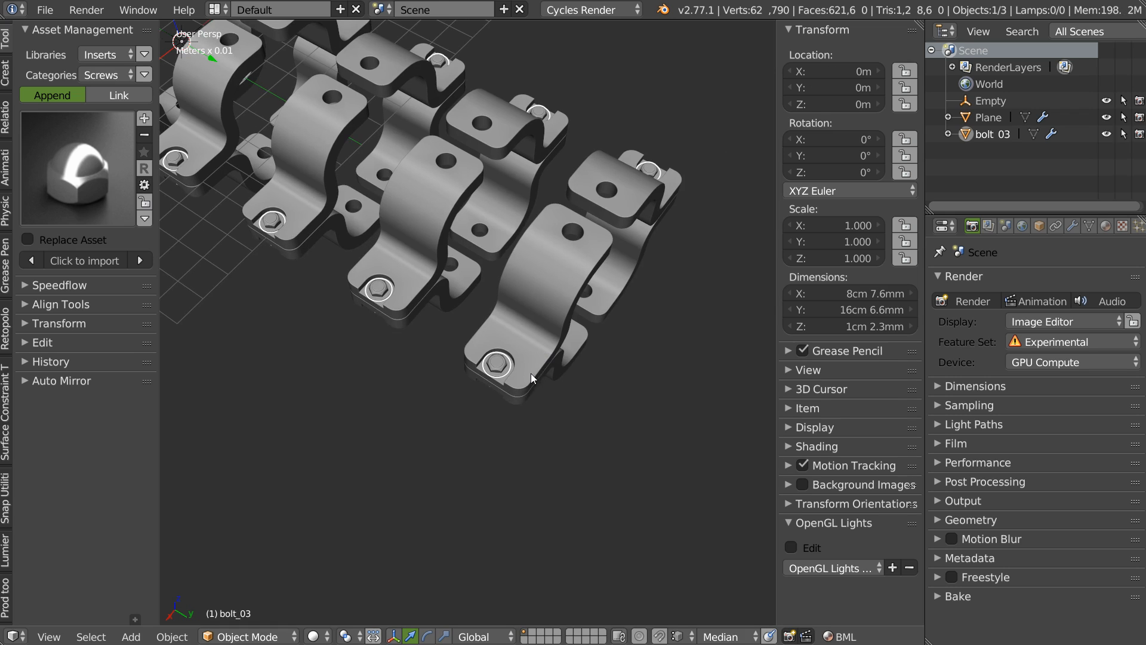
Remove the bolt object's Subdivision Surface modifier and move its Array modifier above the Mirror modifier
scroll(532, 375, up, 2)
key(t)
scroll(572, 258, up, 1)
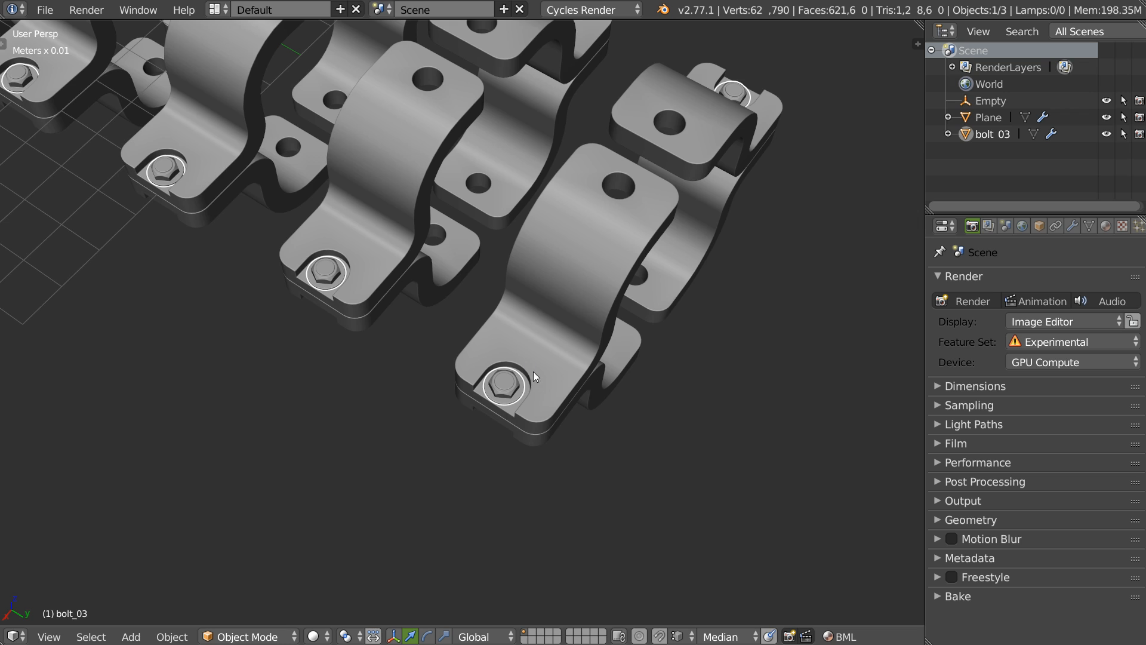
key(KP_7)
scroll(570, 334, up, 5)
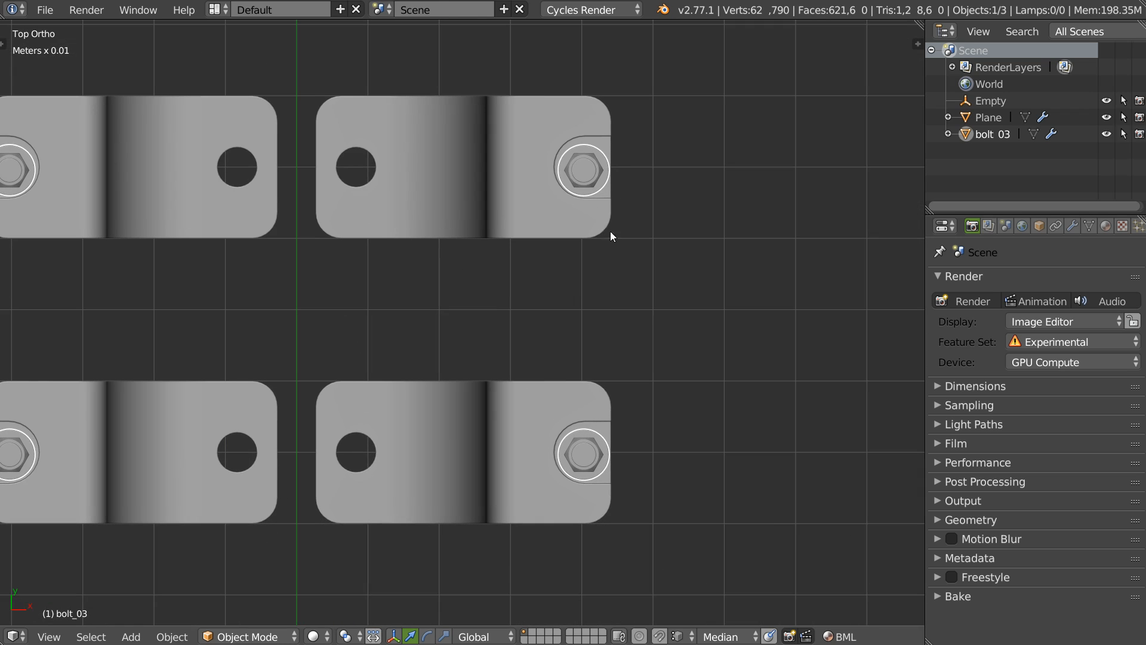
click(1074, 226)
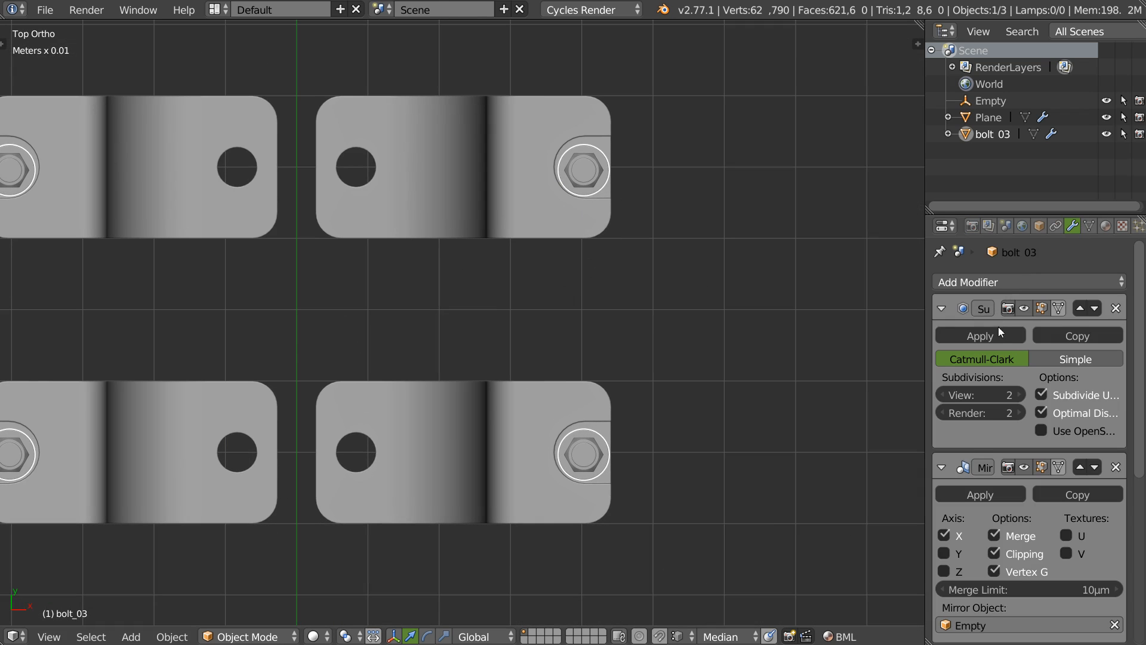
click(1118, 308)
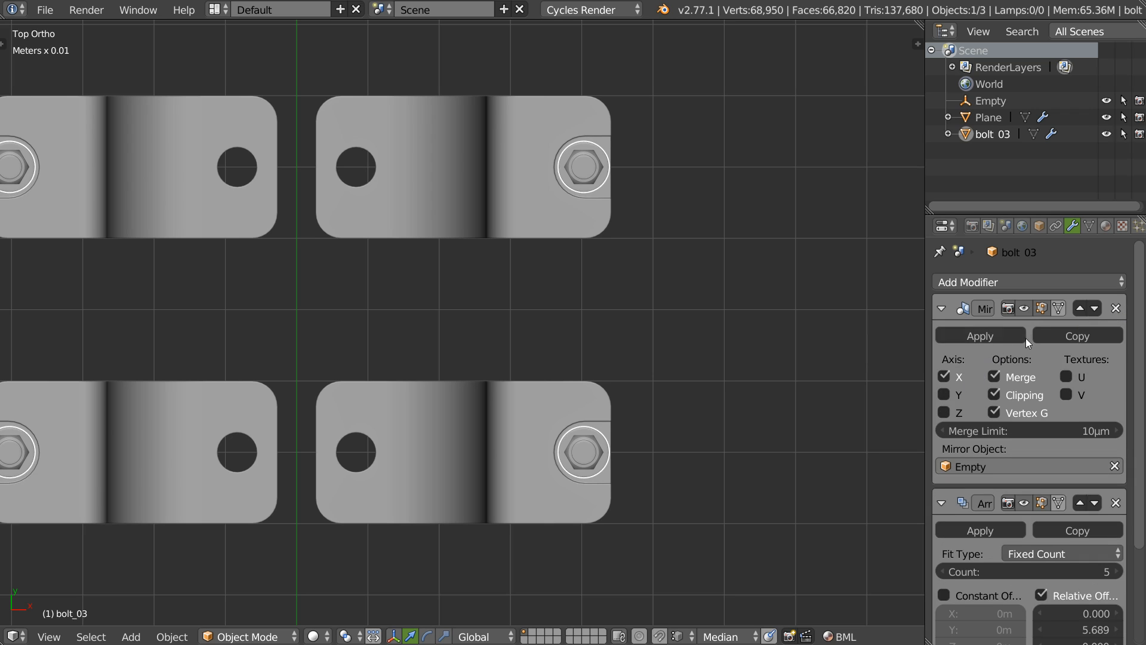
click(1080, 503)
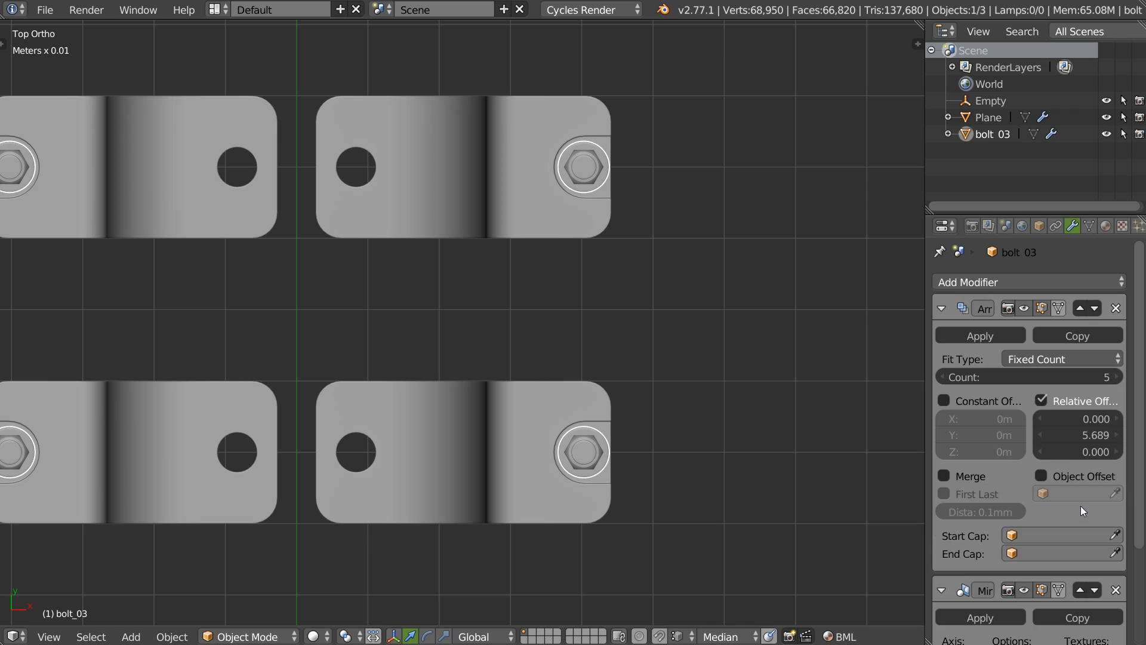
Examine the row of clamps and their arrayed bolts from several angles, up close and from farther away
scroll(629, 296, down, 5)
middle_drag(594, 414, 467, 327)
shift+middle_drag(353, 261, 750, 335)
scroll(746, 333, down, 1)
middle_drag(640, 289, 755, 271)
scroll(511, 336, up, 4)
middle_drag(511, 336, 439, 190)
scroll(504, 256, up, 2)
scroll(558, 267, down, 1)
scroll(529, 271, down, 3)
scroll(510, 256, up, 3)
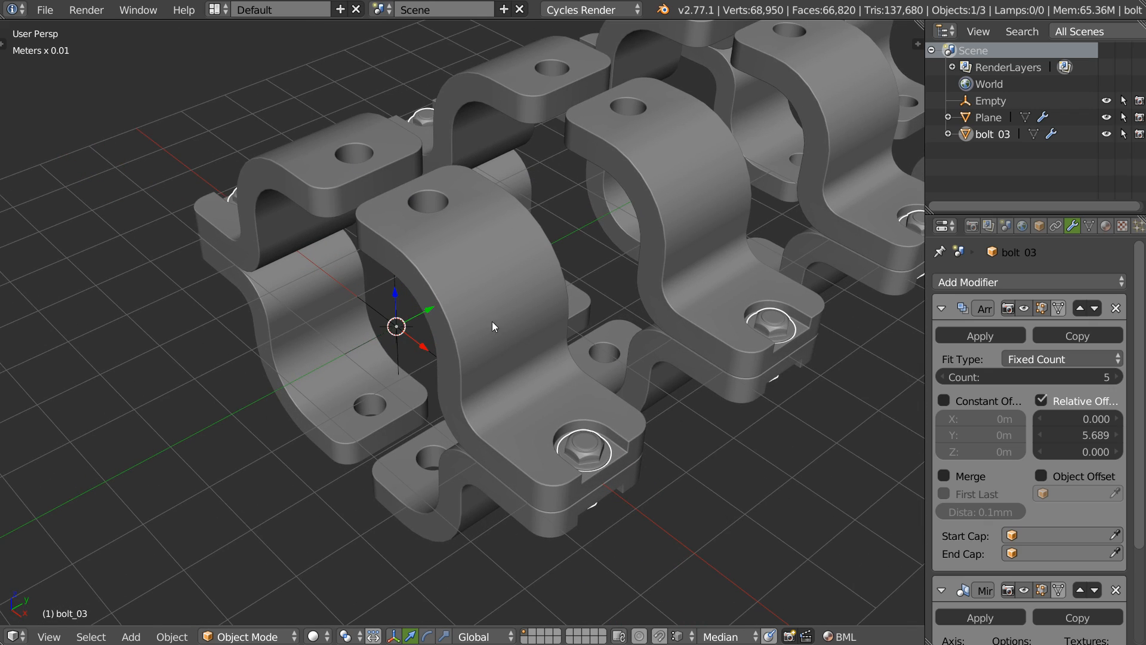
scroll(589, 456, down, 3)
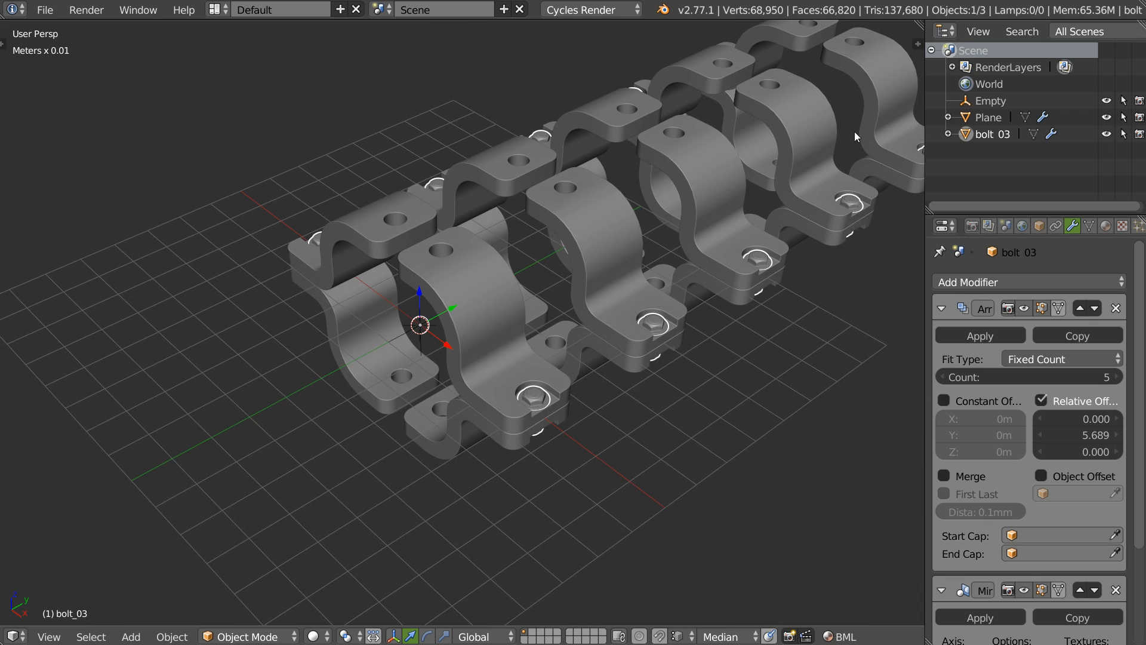
scroll(528, 252, up, 2)
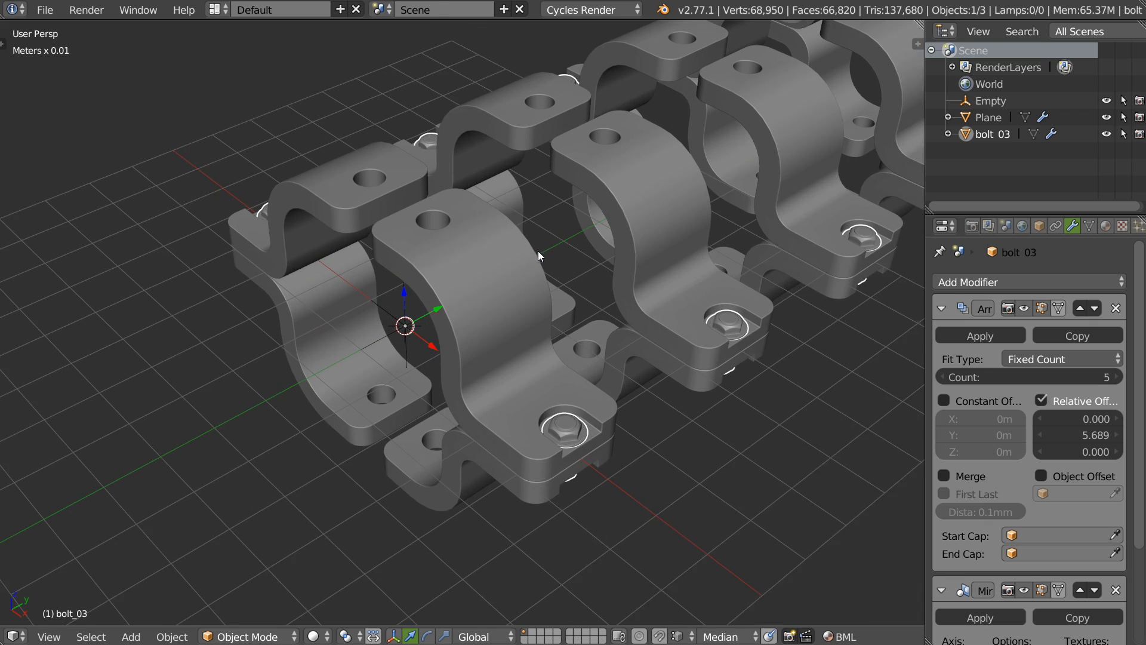
Remove the array from the bolt object with Speedflow
key(w)
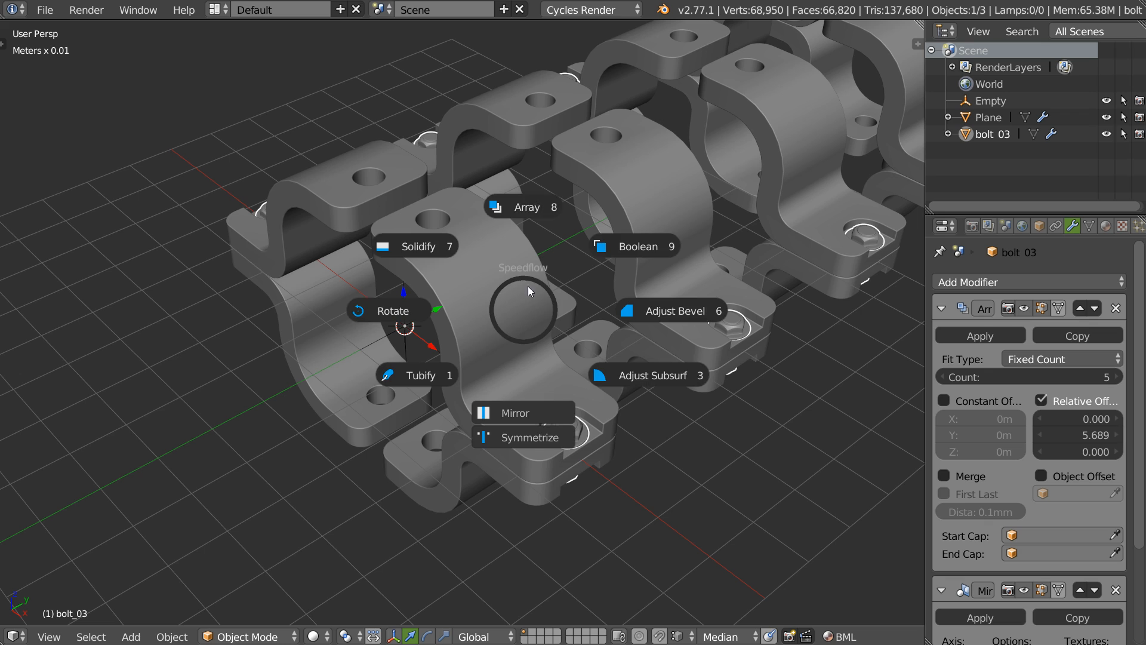
click(533, 210)
key(Delete)
key(Escape)
Remove the array from the clamp, leaving its Bevel and Mirror modifiers in place
right_click(499, 263)
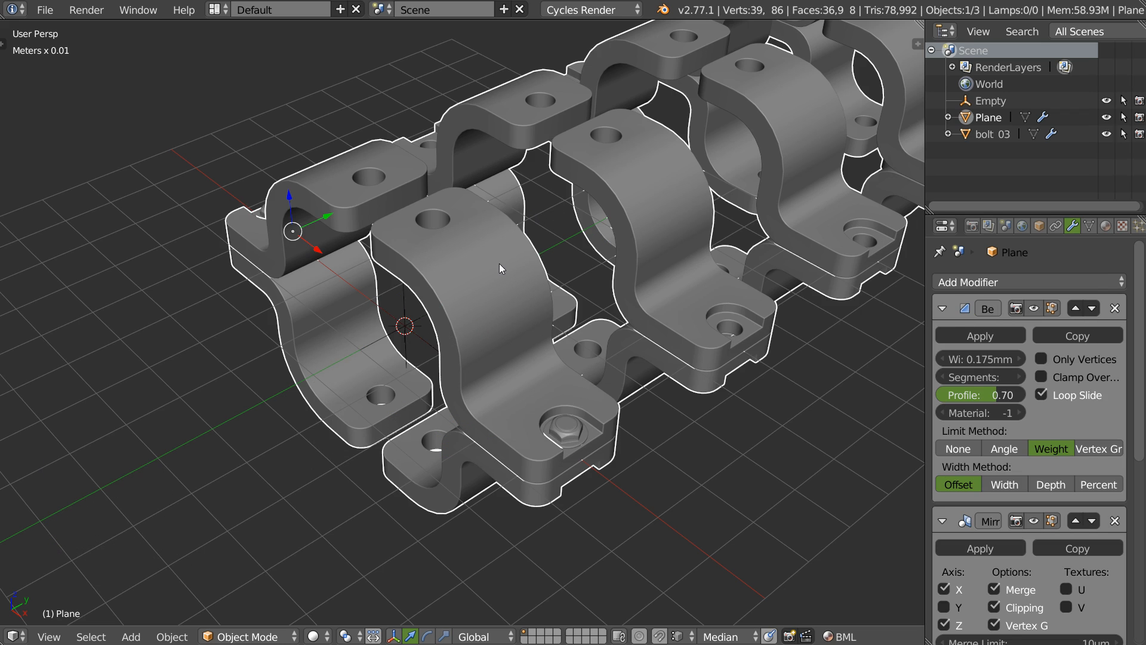
key(w)
click(503, 170)
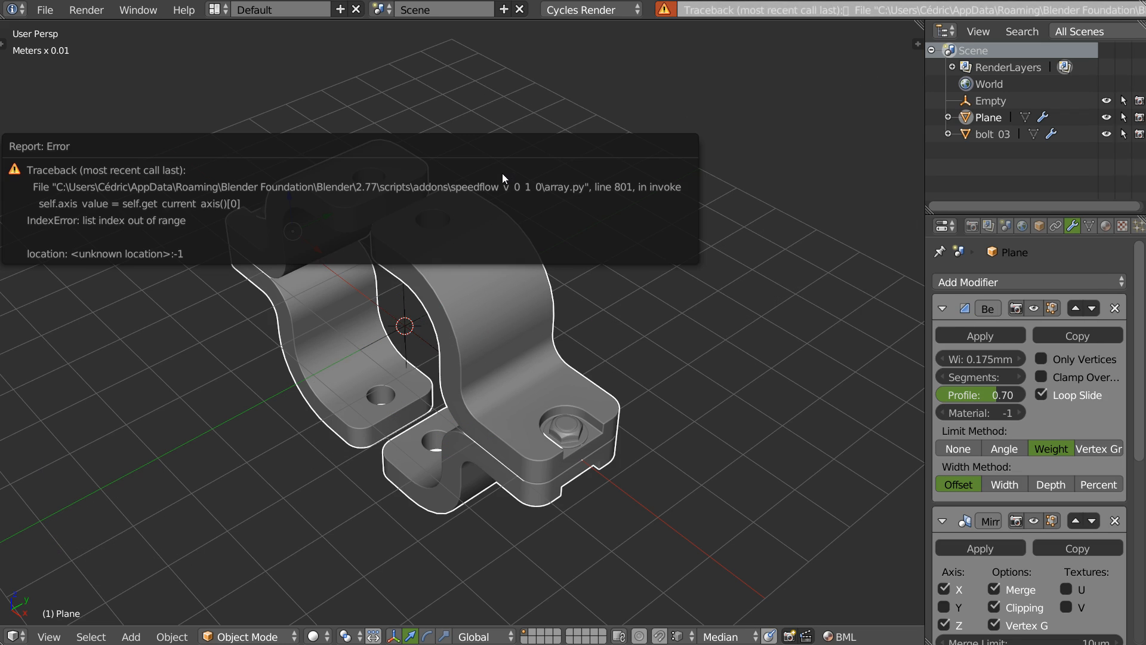
scroll(1071, 540, down, 5)
click(1115, 521)
mouse_move(558, 310)
middle_down()
mouse_move(514, 320)
mouse_move(558, 314)
middle_up()
middle_drag(1028, 305, 1028, 451)
scroll(1028, 451, up, 3)
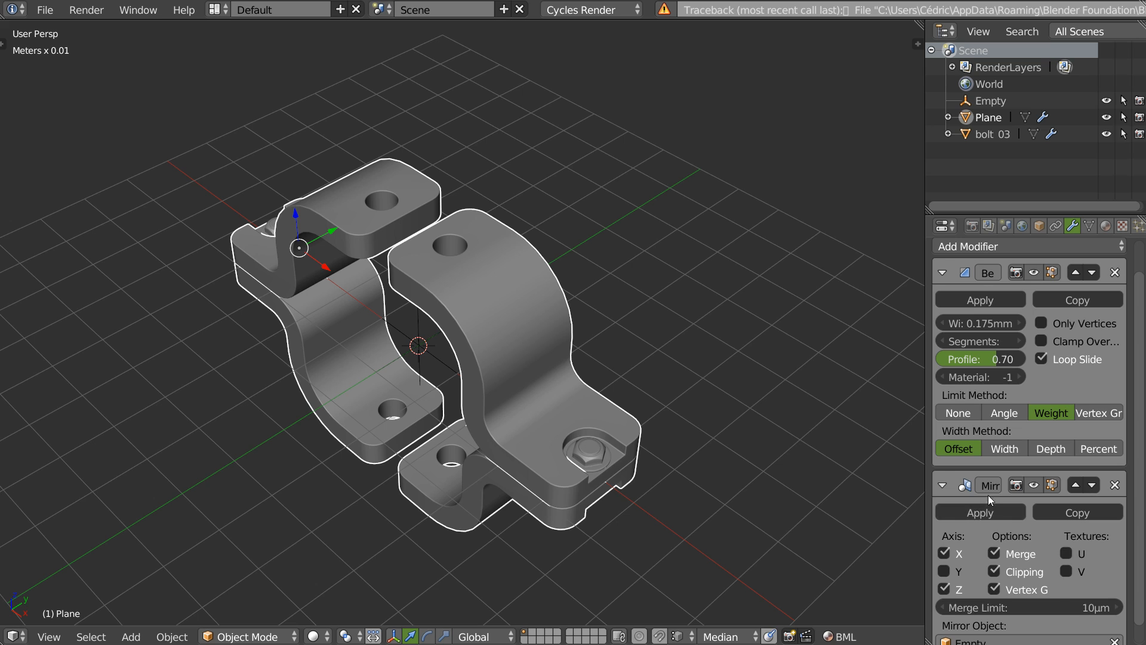
Select the bolt object together with the clamp and join them into one object, with the clamp active
middle_drag(661, 287, 450, 332)
scroll(610, 293, up, 3)
click(611, 290)
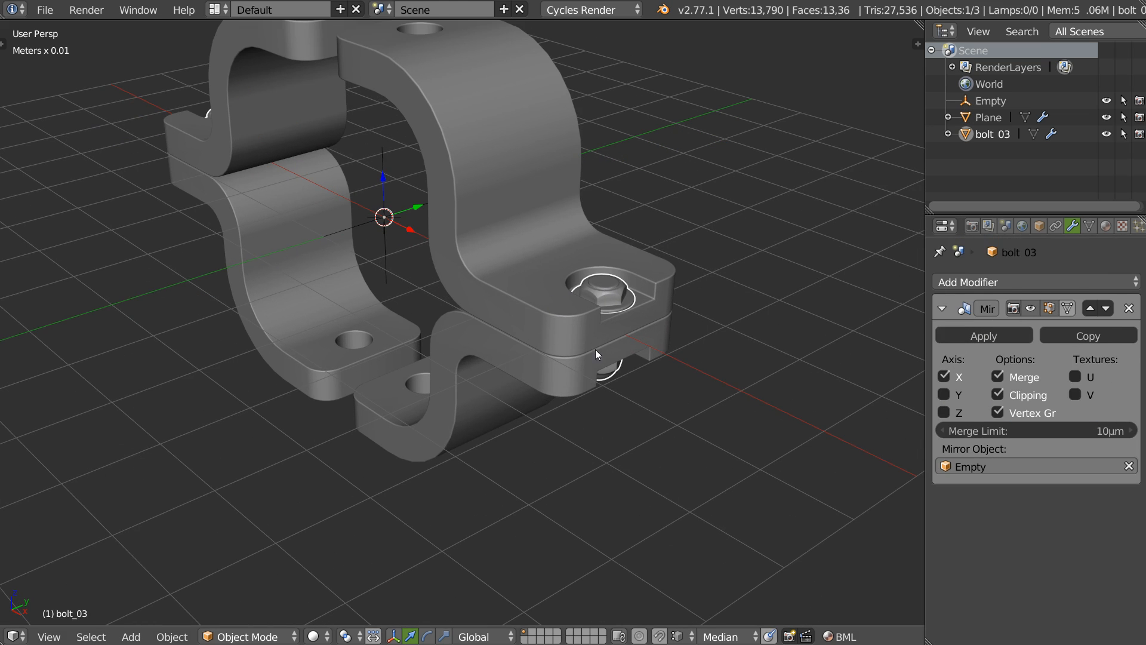
scroll(618, 312, up, 3)
middle_drag(622, 309, 615, 306)
scroll(468, 345, down, 5)
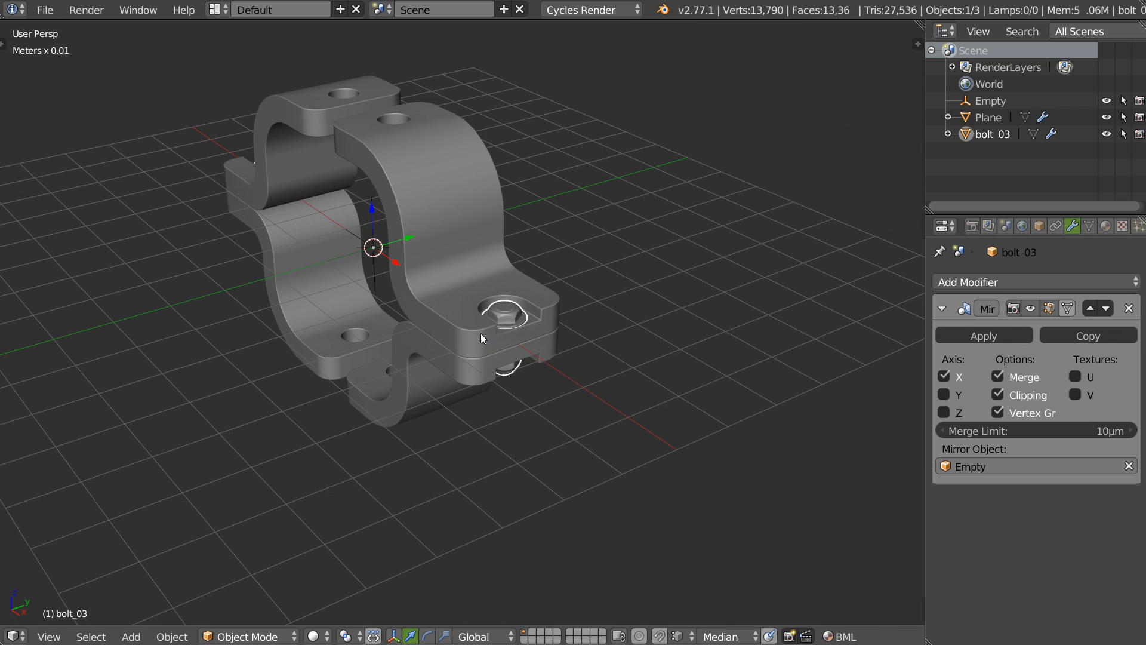
shift+click(501, 338)
right_click(506, 340)
click(377, 342)
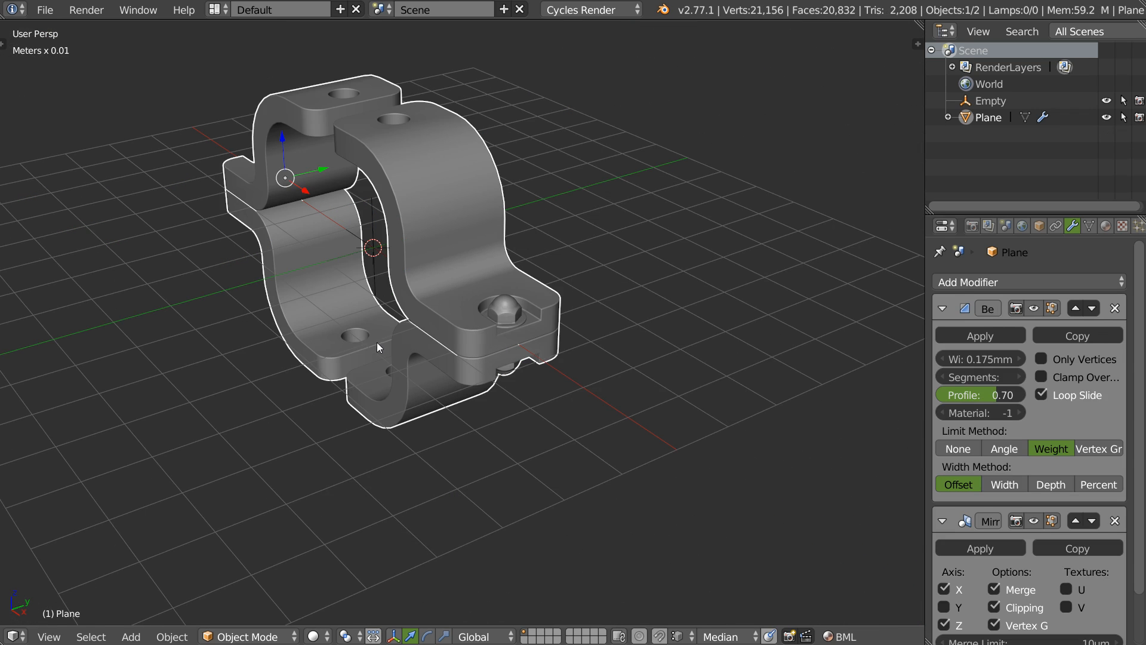
Undo the join of the bolt object and the clamp, and select the bolt object
middle_drag(359, 348, 349, 327)
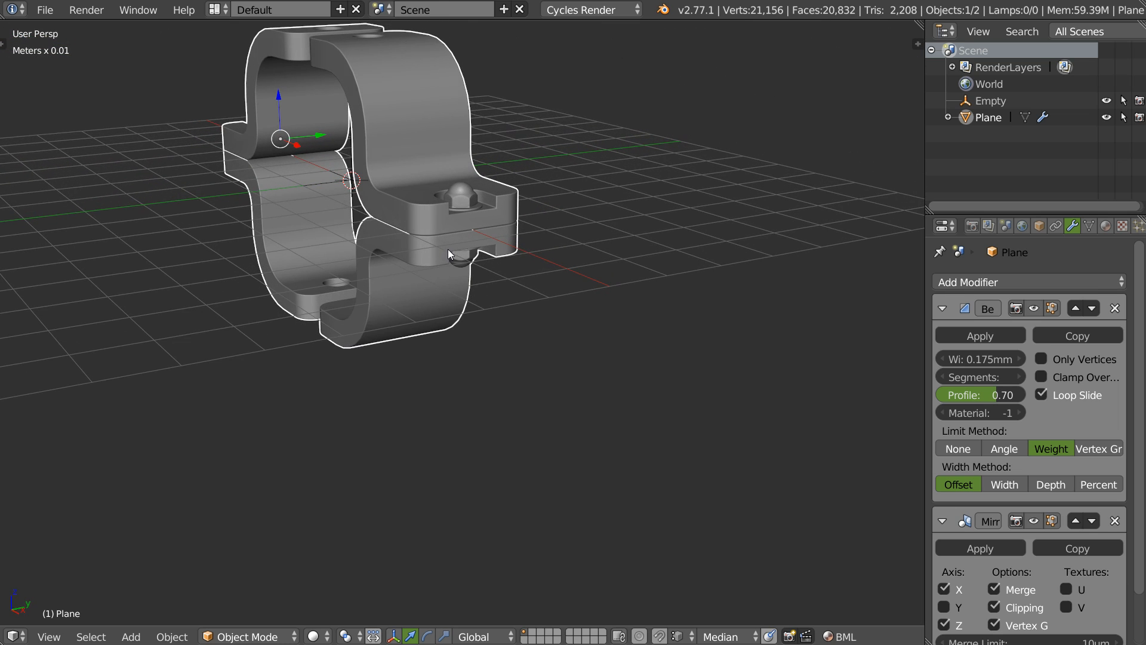
key(ctrl+z)
click(470, 202)
scroll(489, 206, up, 2)
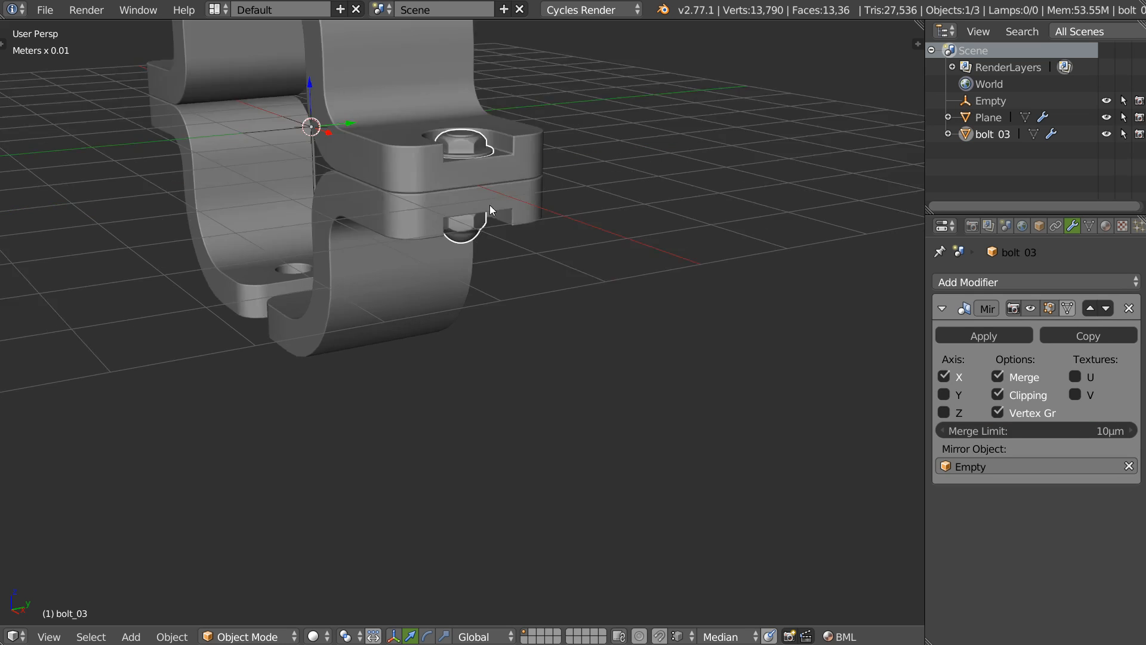
scroll(488, 215, up, 2)
scroll(481, 159, down, 6)
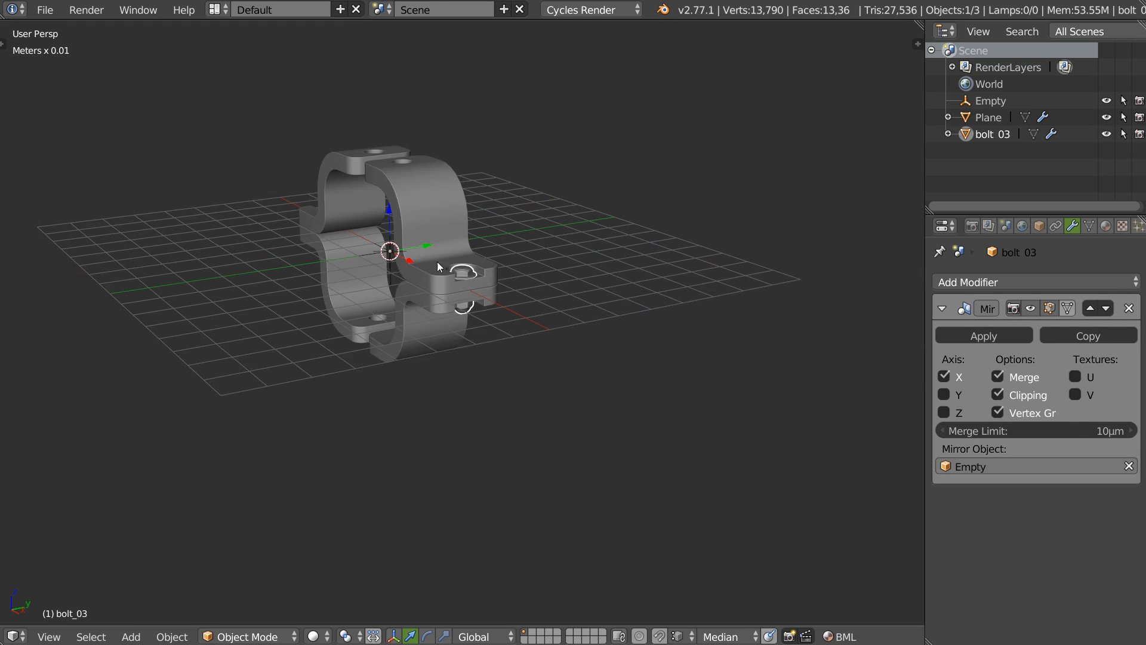
Apply the clamp's Mirror modifier with Speedflow, keeping its Bevel modifier live
click(407, 303)
key(space)
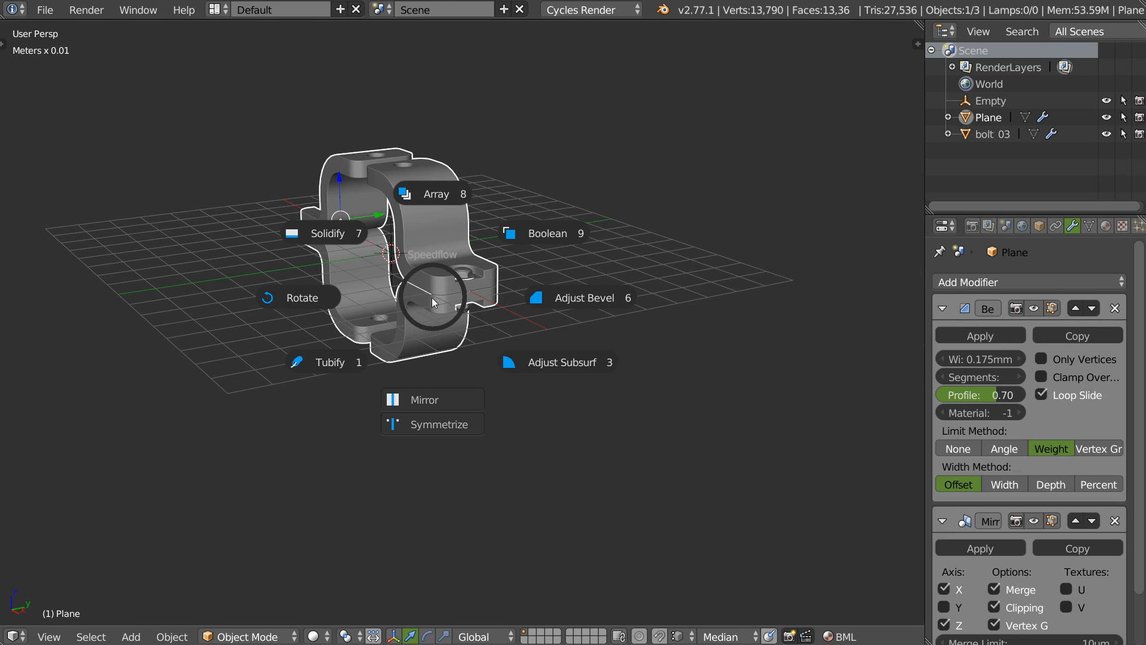
click(421, 400)
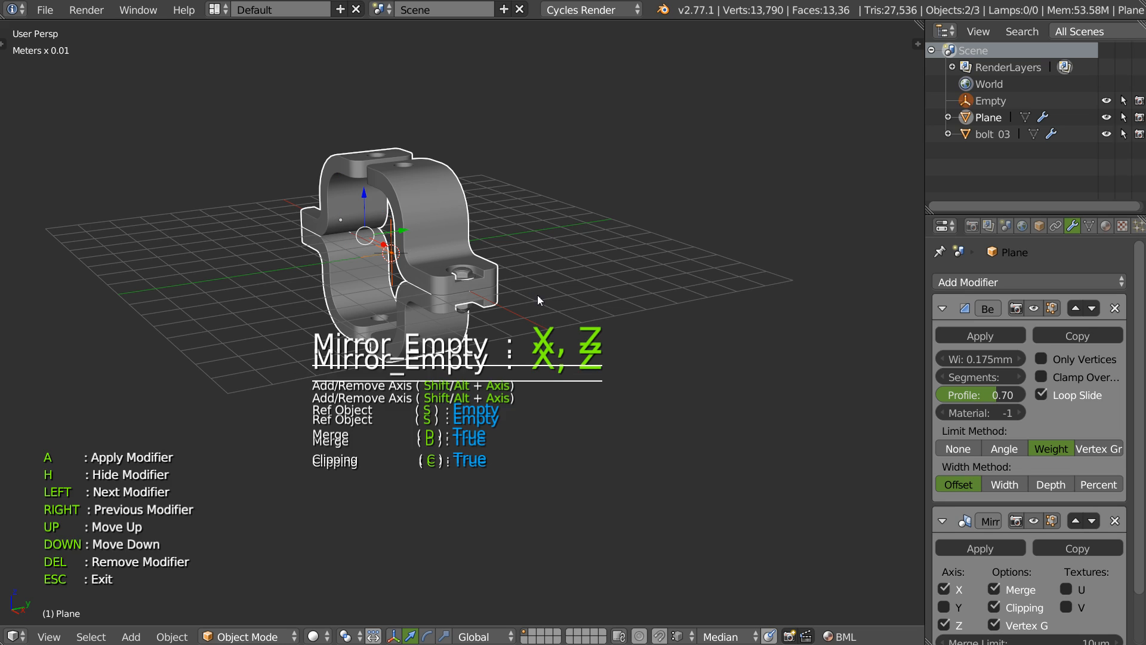
key(a)
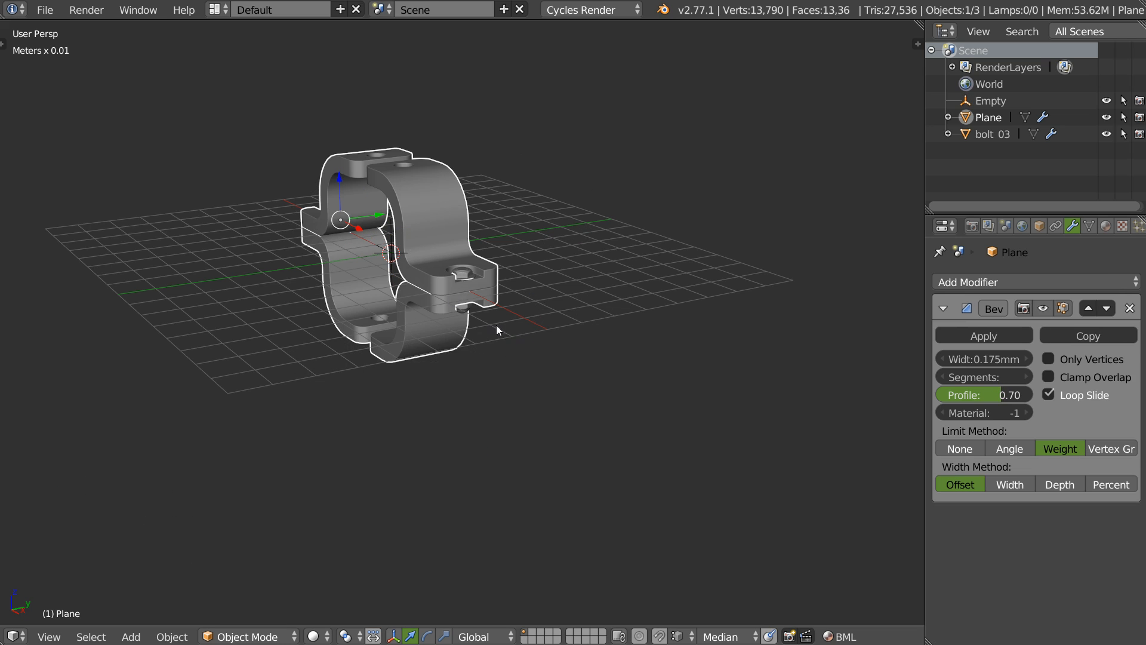
Try to join the bolt object into the clamp while the bolt's Mirror modifier is still unapplied
scroll(403, 273, up, 5)
right_click(471, 278)
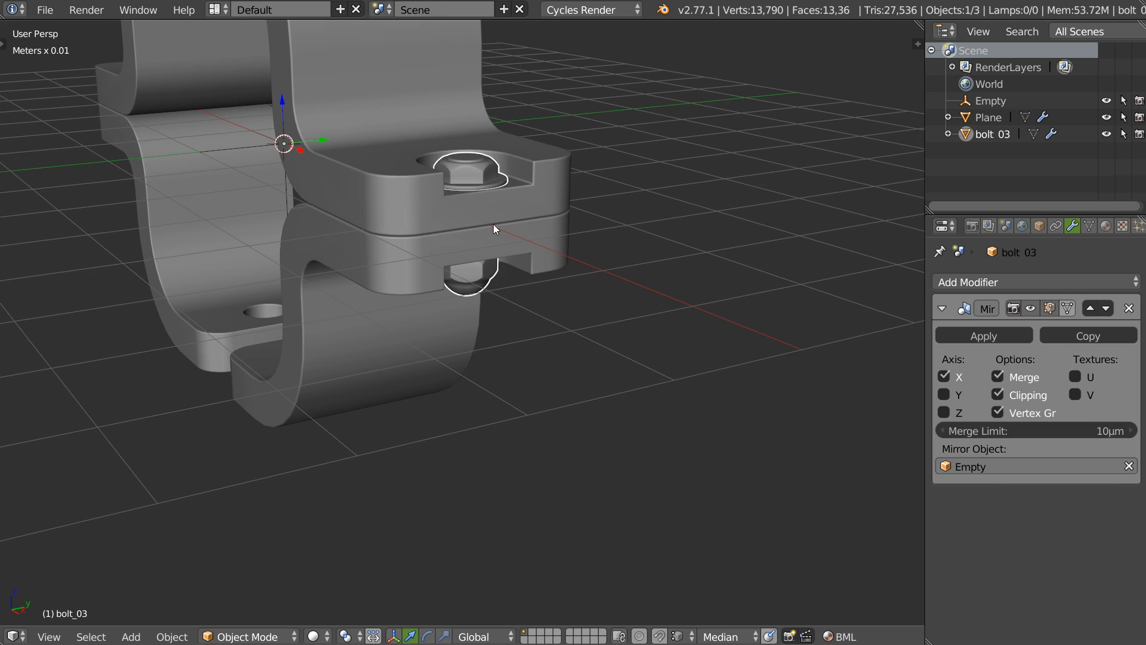
shift+click(427, 271)
right_click(507, 272)
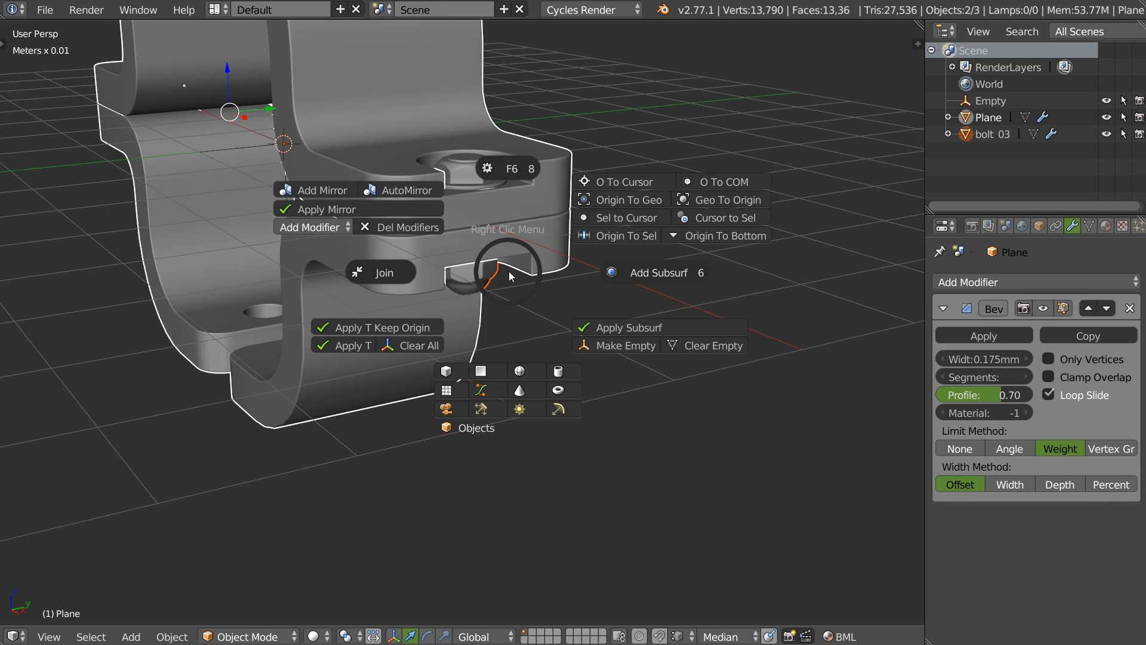
click(389, 277)
scroll(348, 288, down, 6)
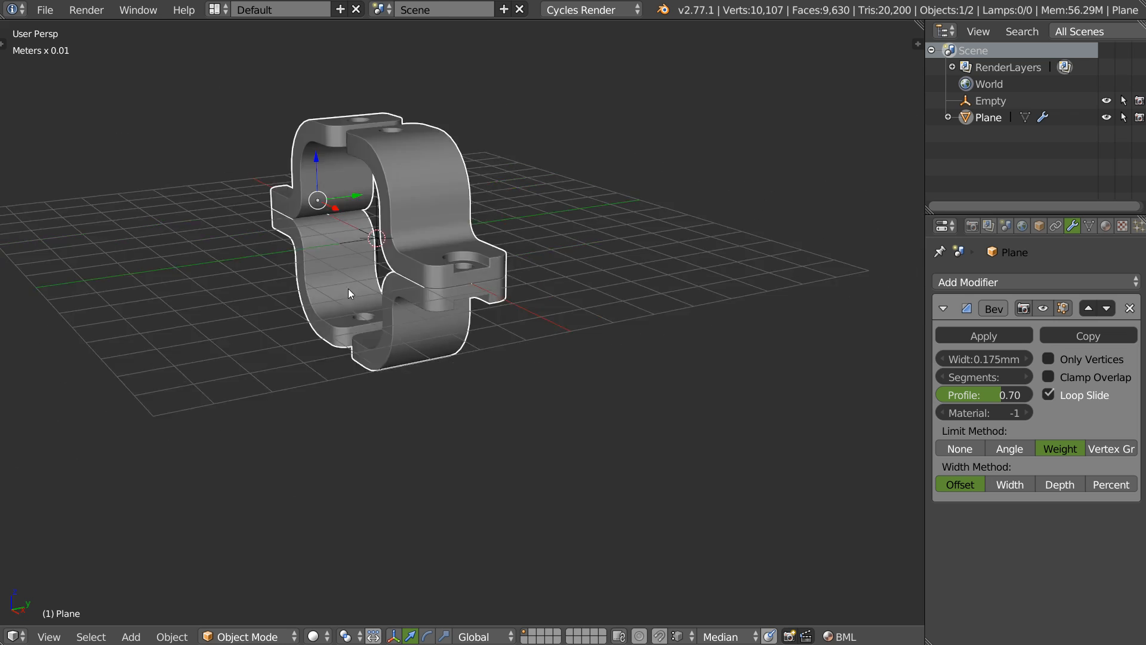
key(ctrl+z)
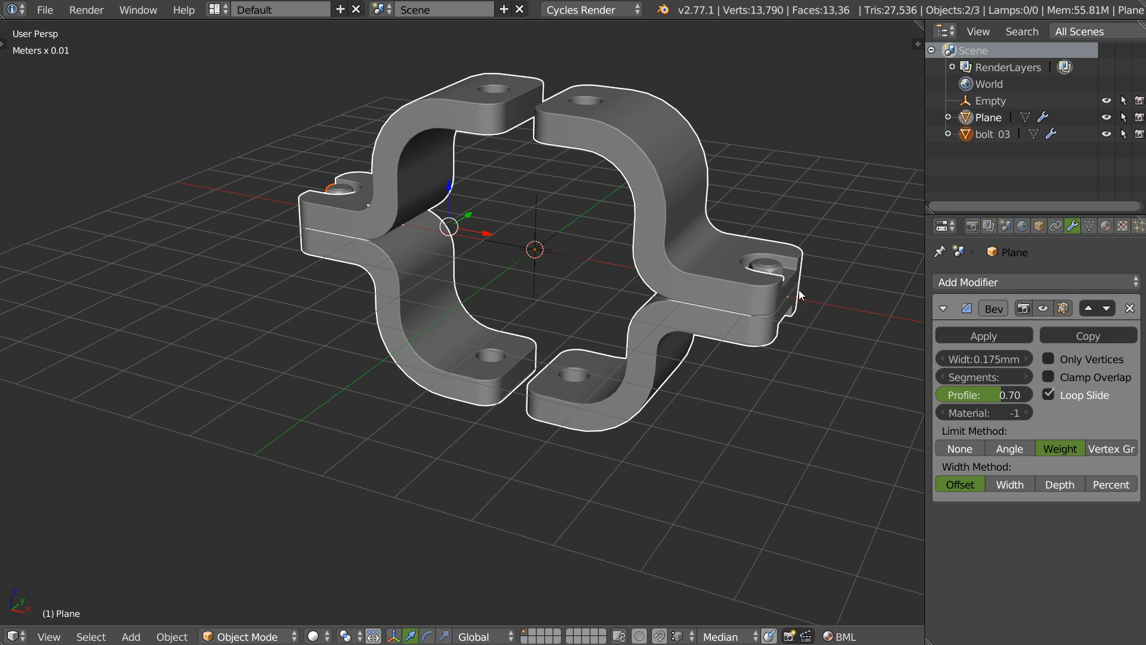
Apply the bolt object's Mirror modifier with Speedflow
click(770, 266)
key(space)
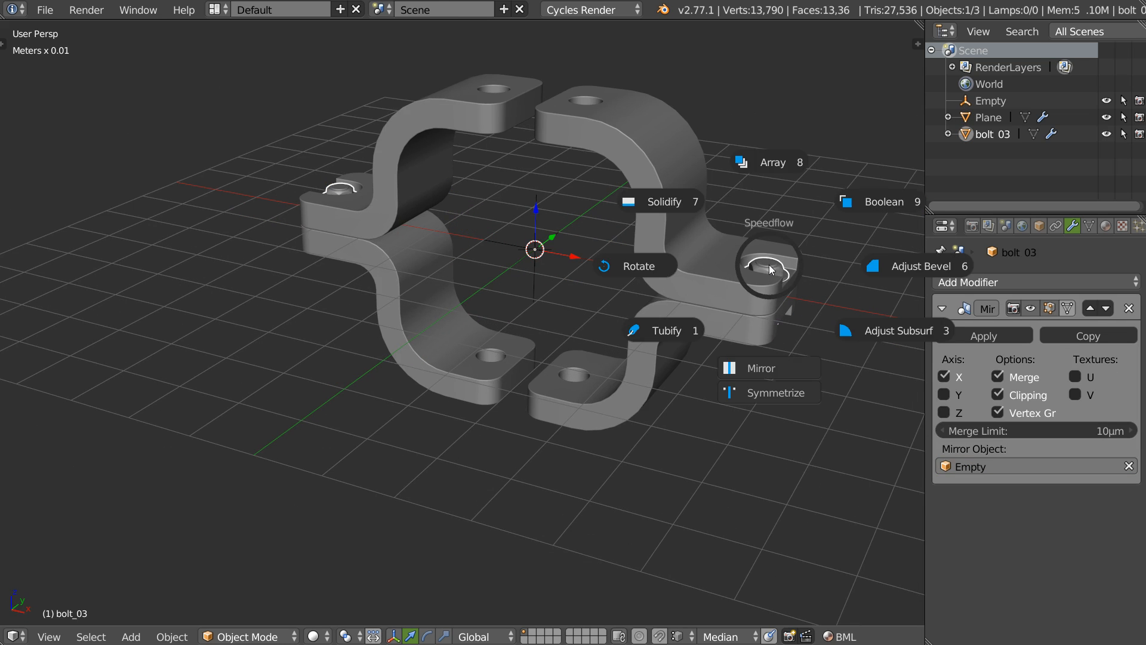
click(771, 368)
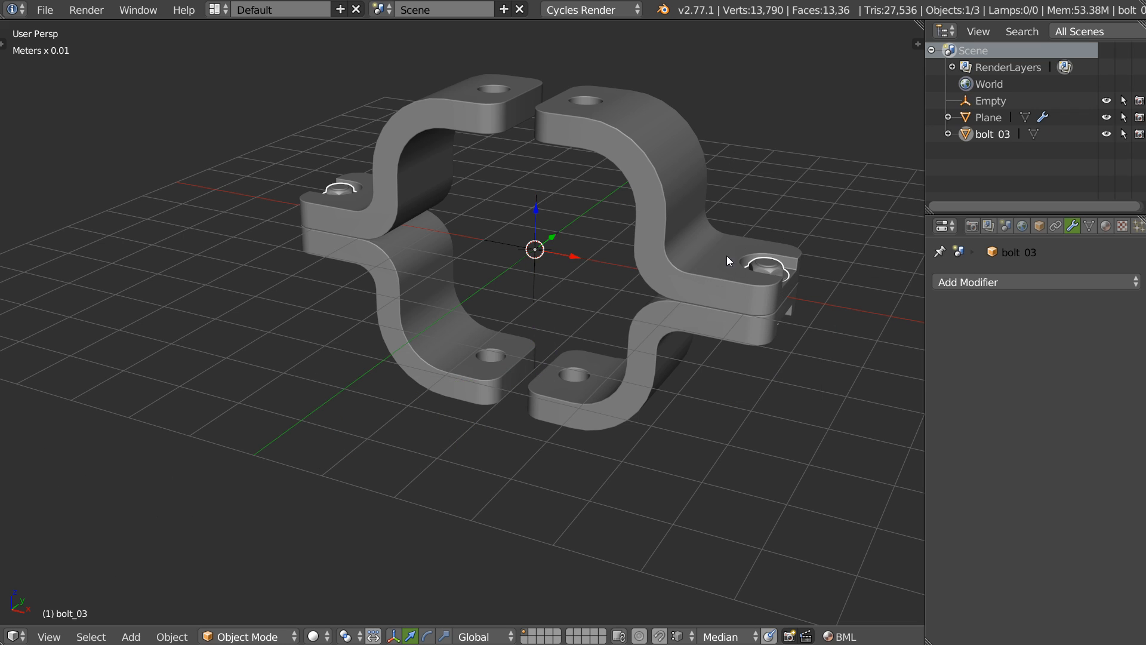
Join the bolt object into the clamp with the clamp active, and apply the joined object's transforms
shift+click(701, 290)
key(space)
click(587, 300)
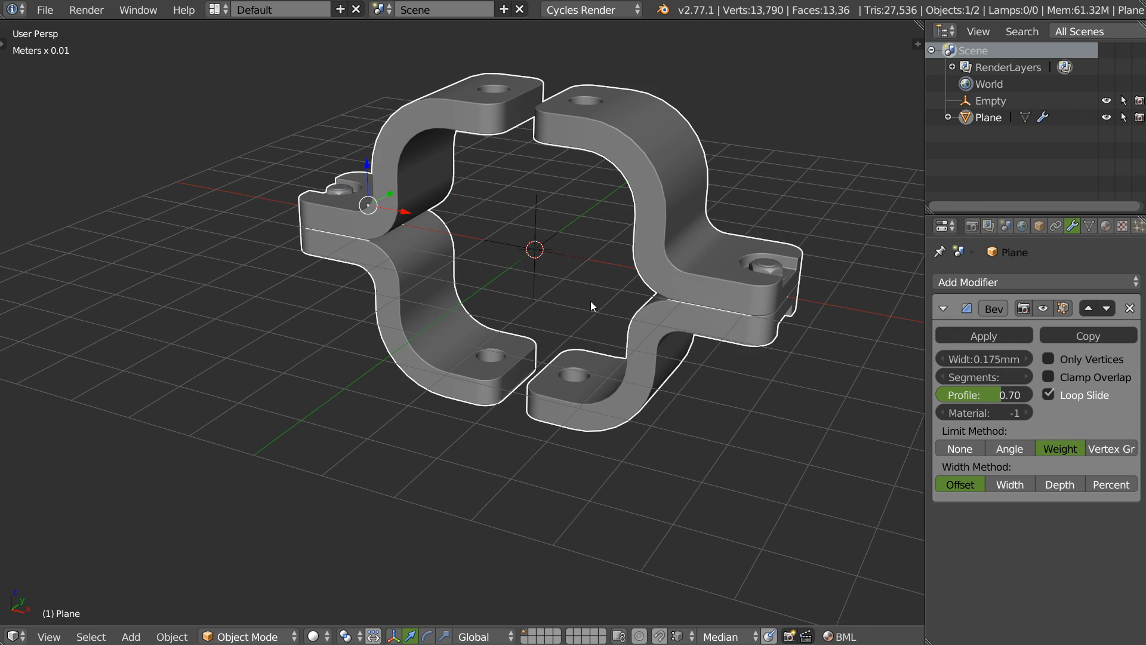
middle_drag(665, 256, 605, 274)
scroll(559, 271, up, 8)
scroll(605, 274, down, 12)
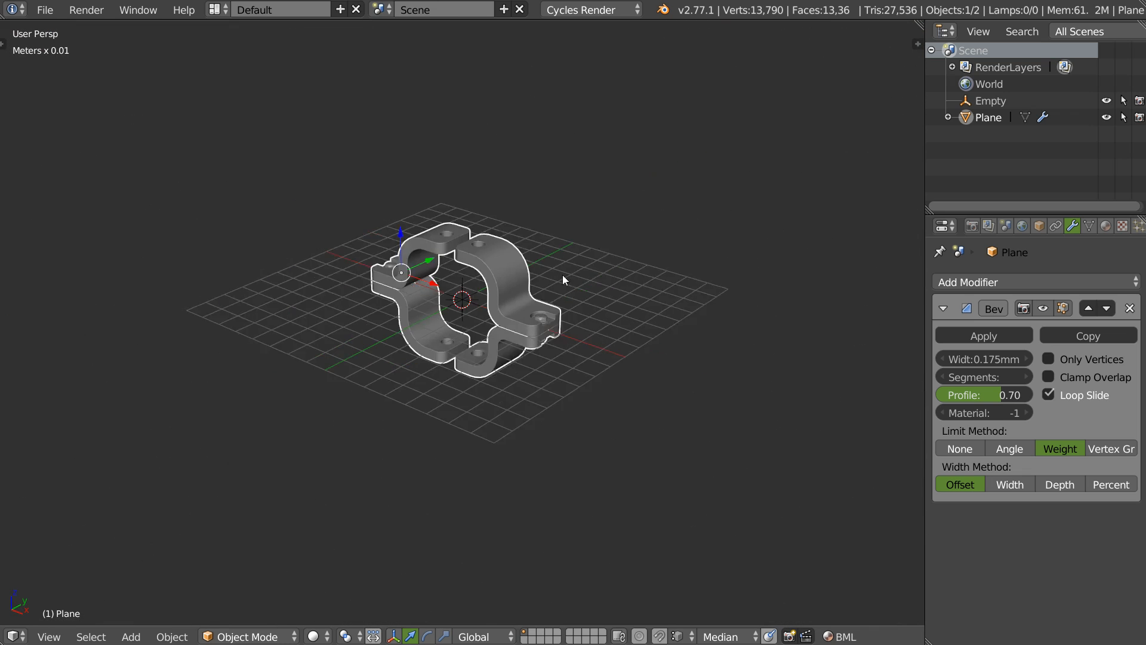
right_click(537, 318)
click(378, 393)
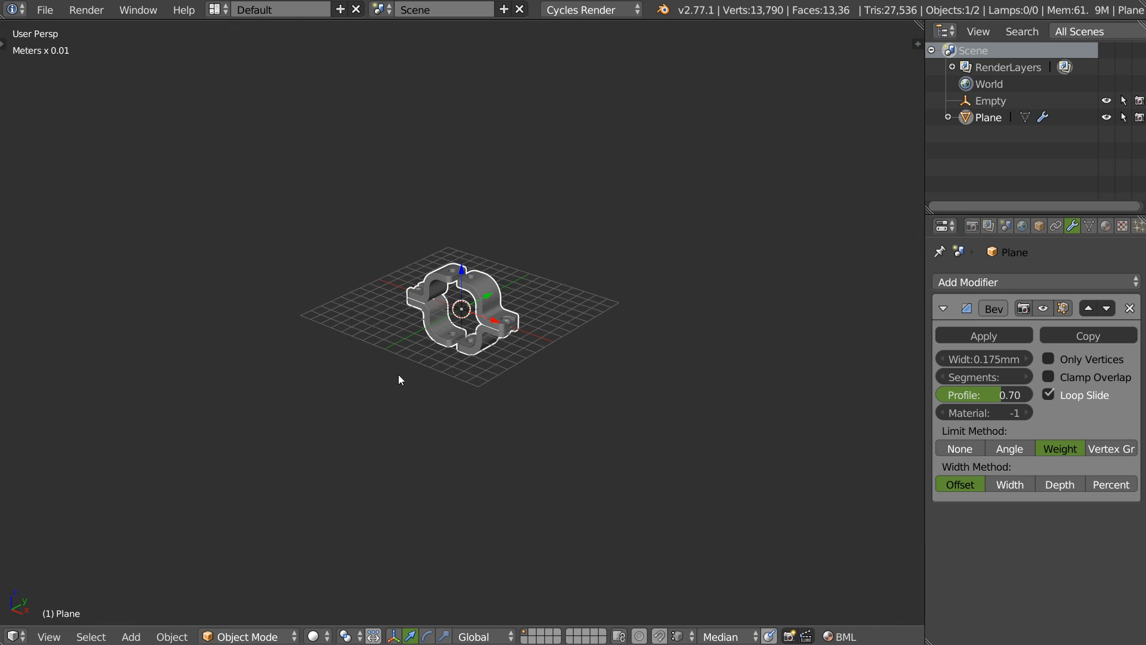
Add a Bezier curve at the scene origin and enter Edit Mode on it
scroll(576, 192, up, 4)
right_click(533, 303)
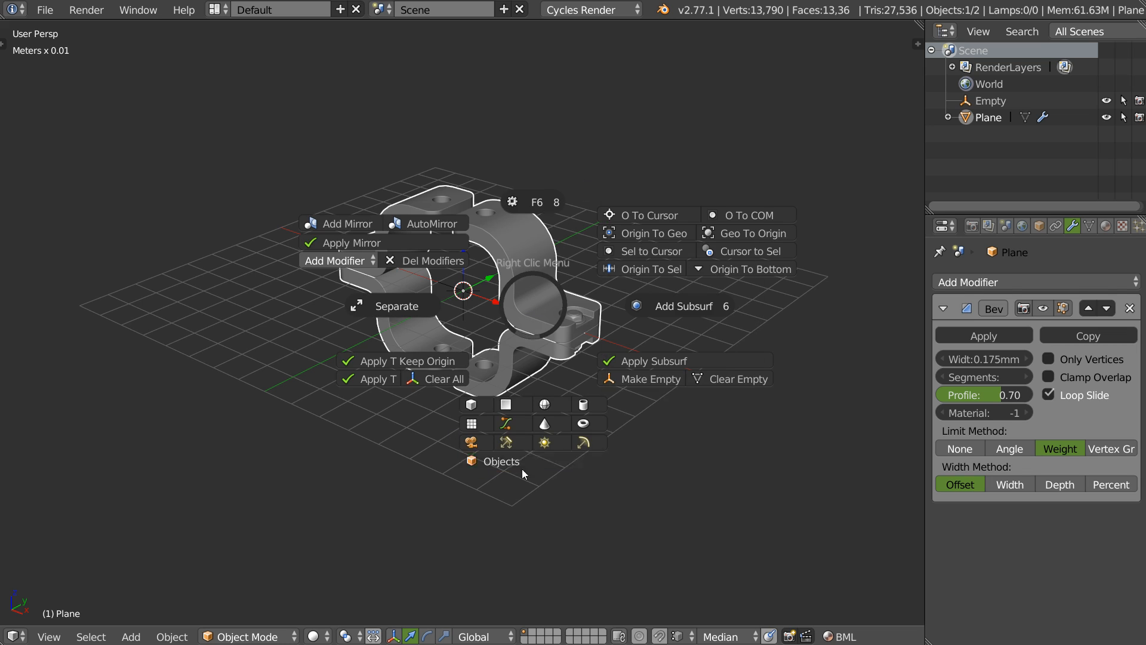
mouse_move(585, 455)
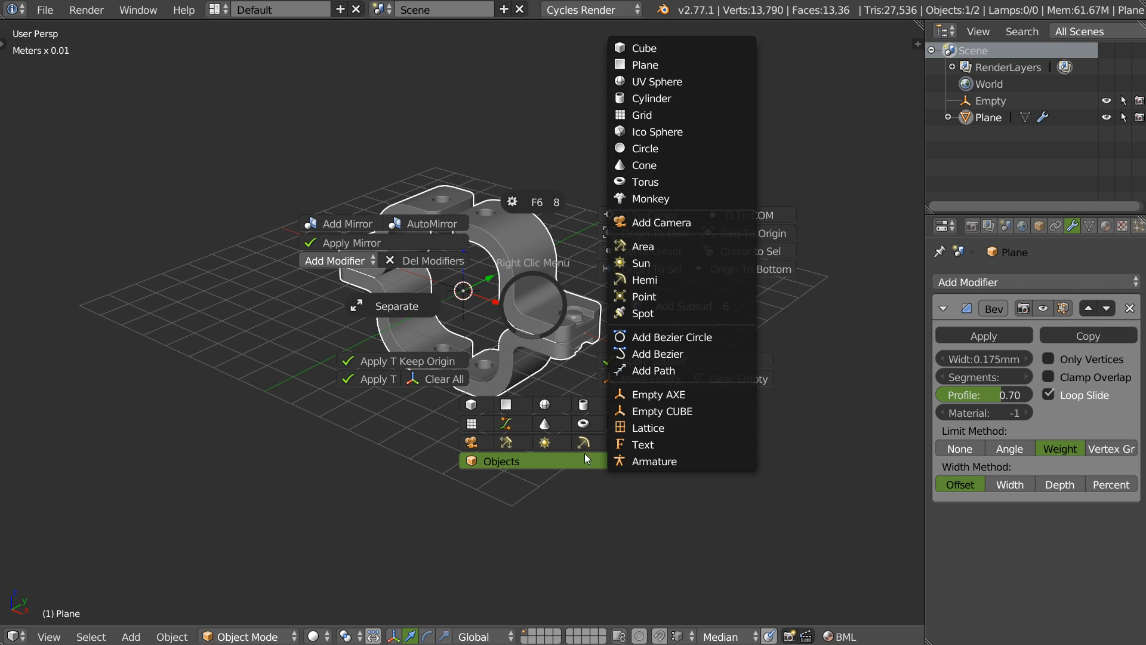
click(656, 353)
middle_drag(657, 352, 619, 295)
key(Tab)
click(509, 296)
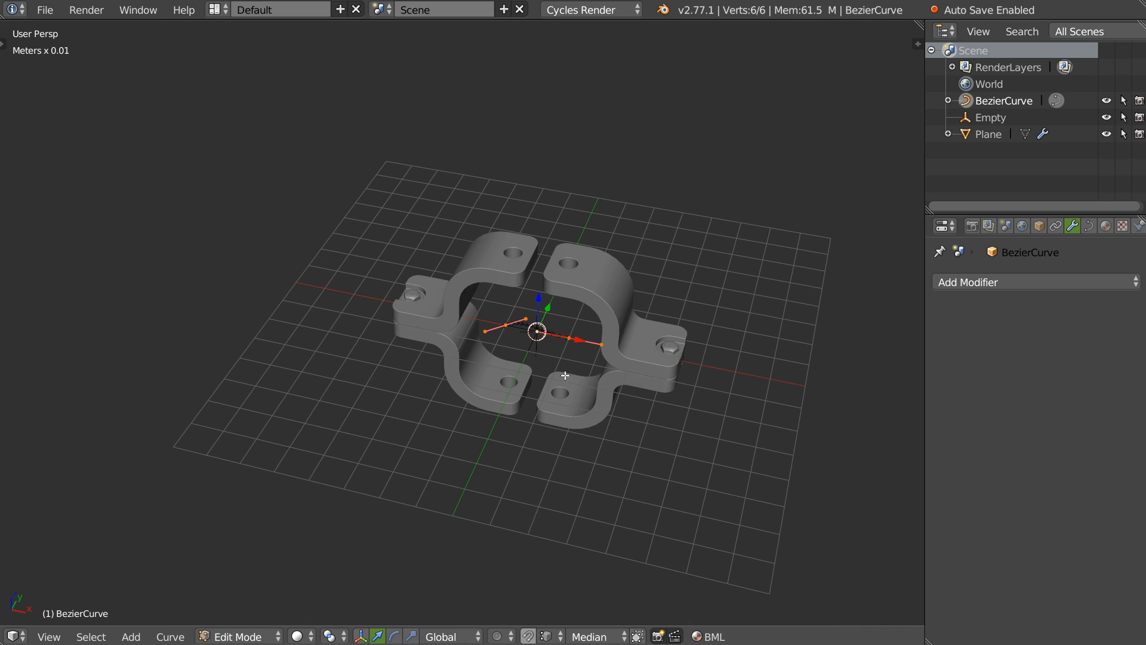
Scale the curve's points up about 7.1 times and move one end point's handle to bend the curve into an arch
key(s)
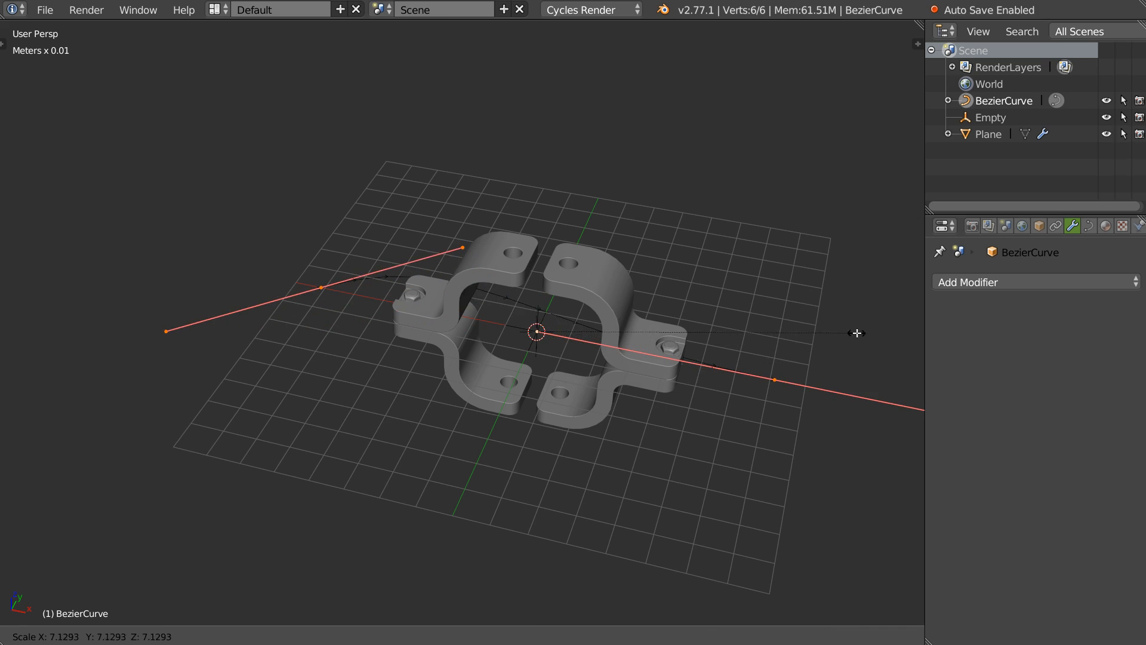
click(857, 333)
scroll(609, 343, down, 3)
right_click(528, 312)
key(g)
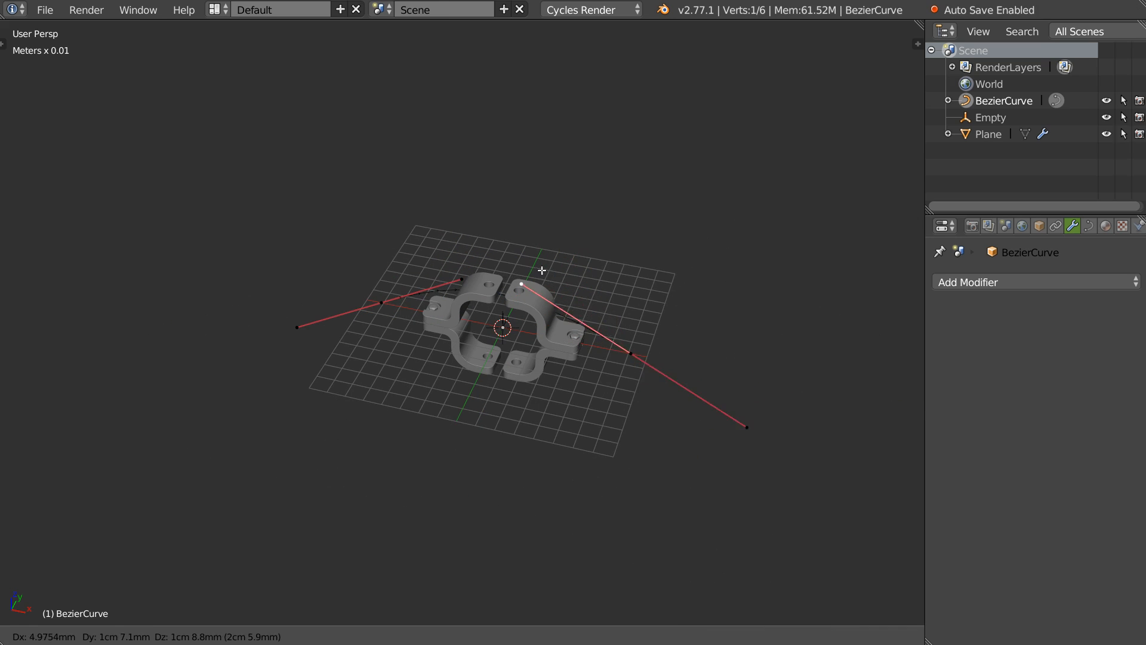
click(597, 256)
Return to Object Mode and move the Bezier curve up, clear of the clamp
key(Tab)
drag(514, 303, 574, 180)
middle_drag(545, 279, 562, 229)
right_click(614, 280)
right_click(349, 217)
Tubify the Bezier curve with Speedflow, using a depth of 0.98, Resolution U 12 and Resolution V 5
key(space)
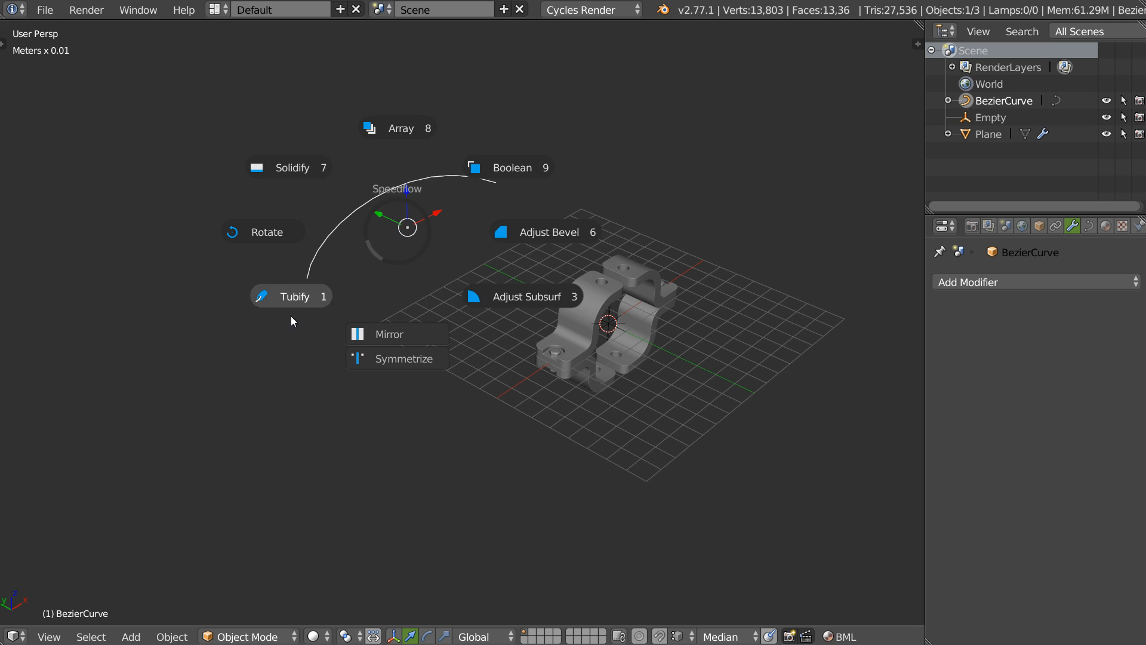
click(299, 298)
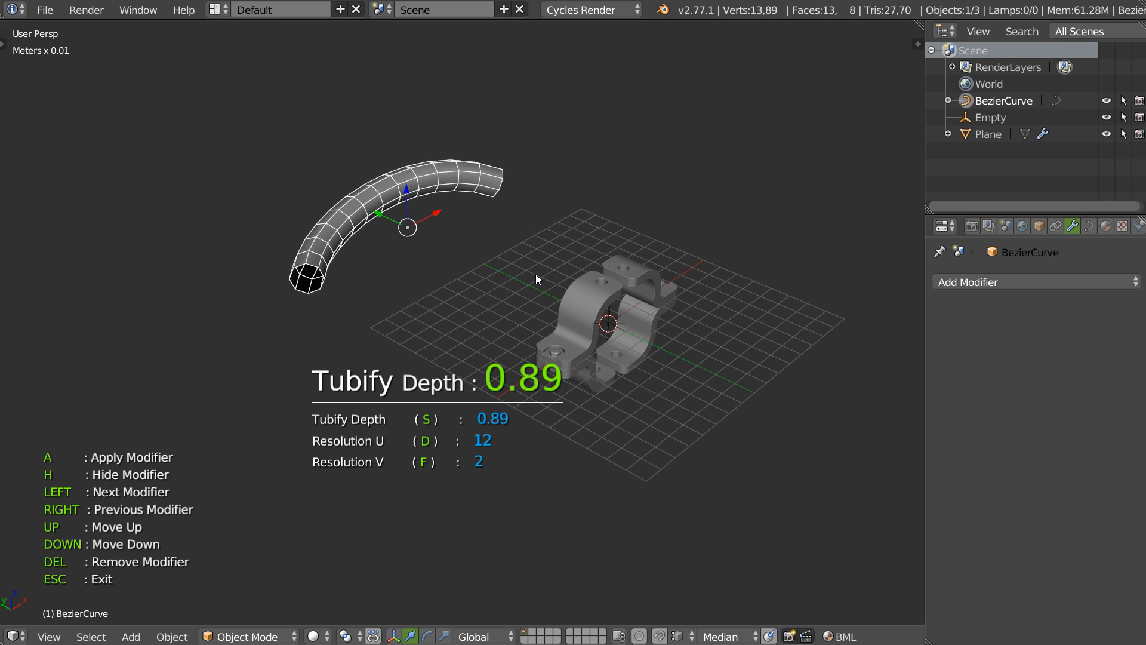
key(d)
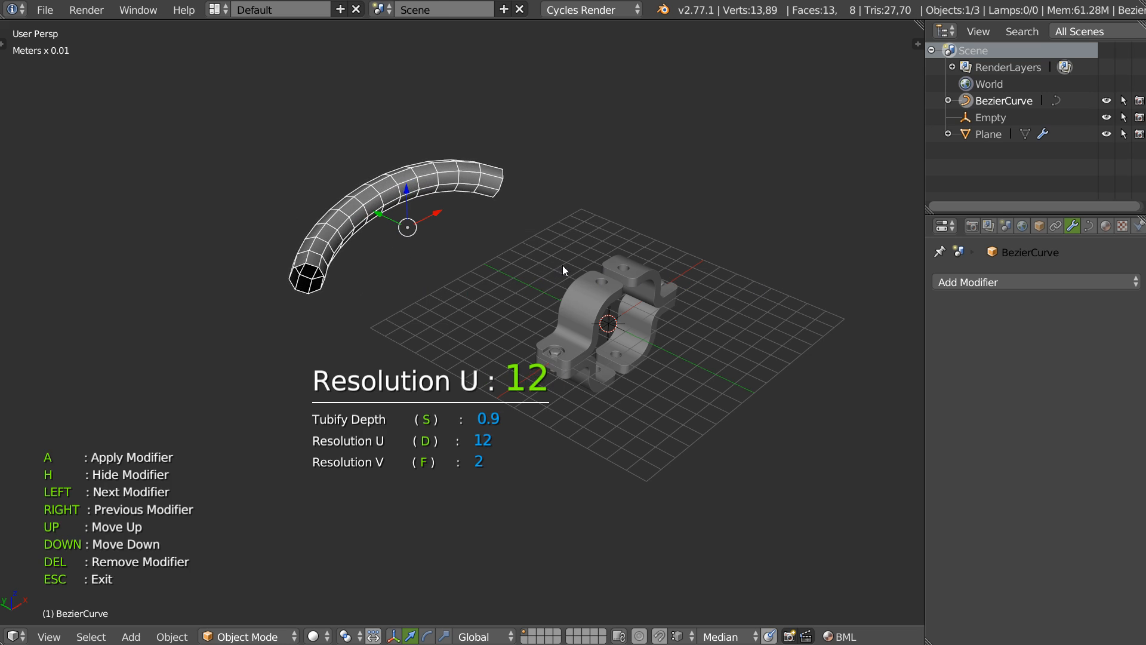
key(s)
key(f)
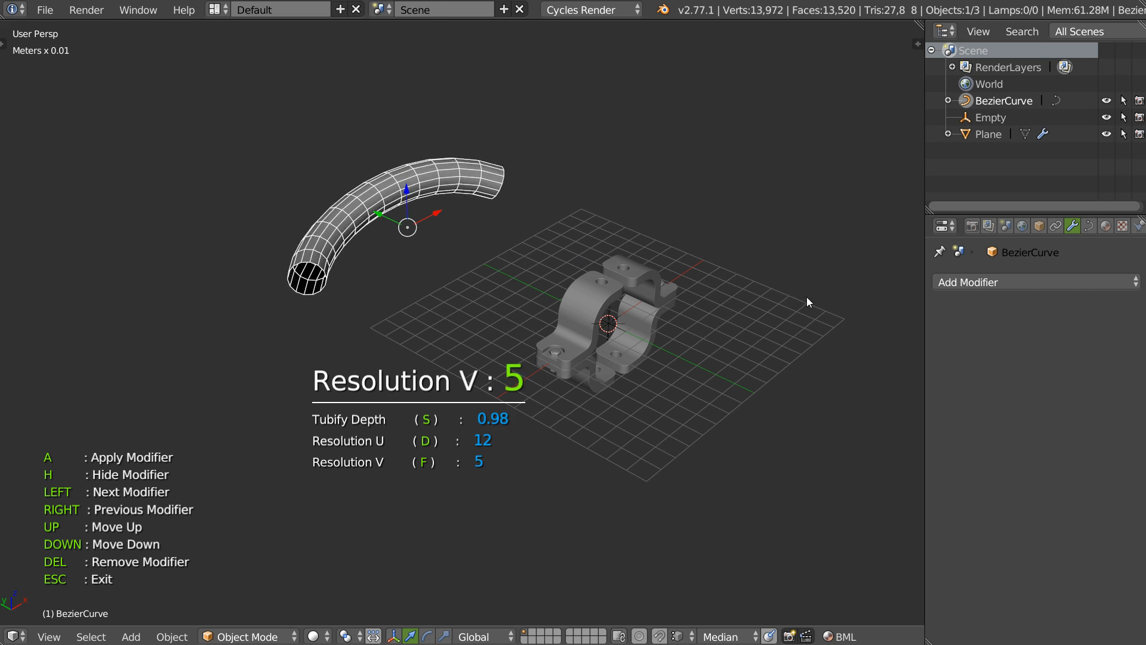
click(763, 292)
middle_drag(515, 258, 499, 232)
key(Escape)
scroll(400, 277, up, 1)
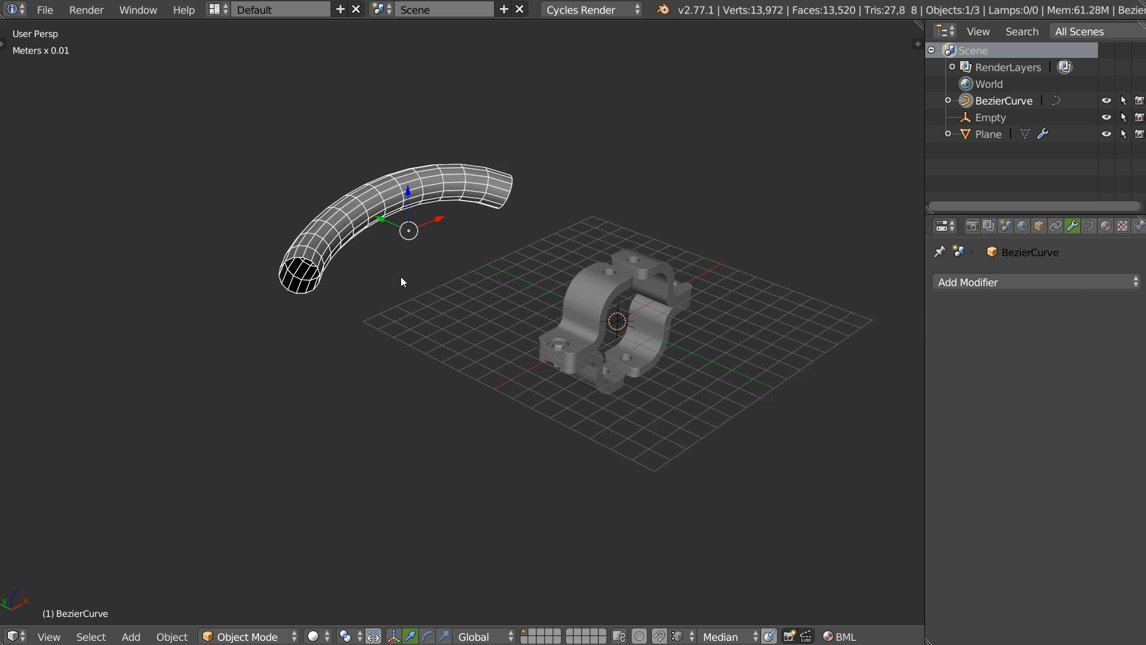
middle_drag(401, 277, 440, 258)
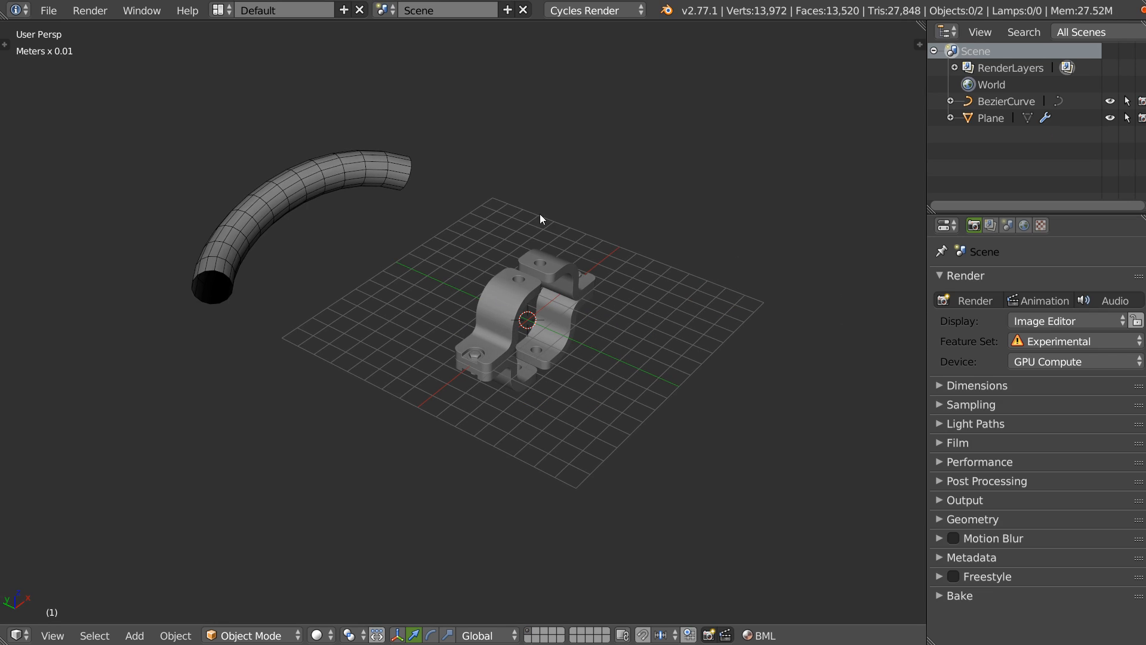
Select the tube curve together with the clamp, clamp active, and create a Speedflow Array On Curve
shift+right_click(508, 304)
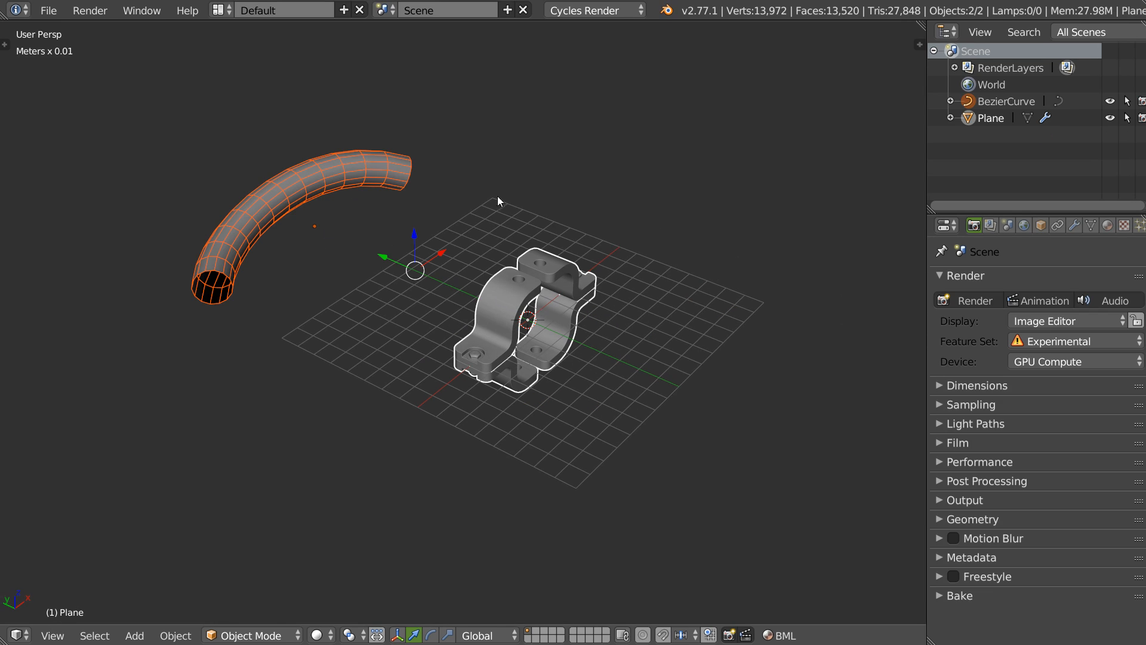
shift+middle_drag(437, 271, 516, 312)
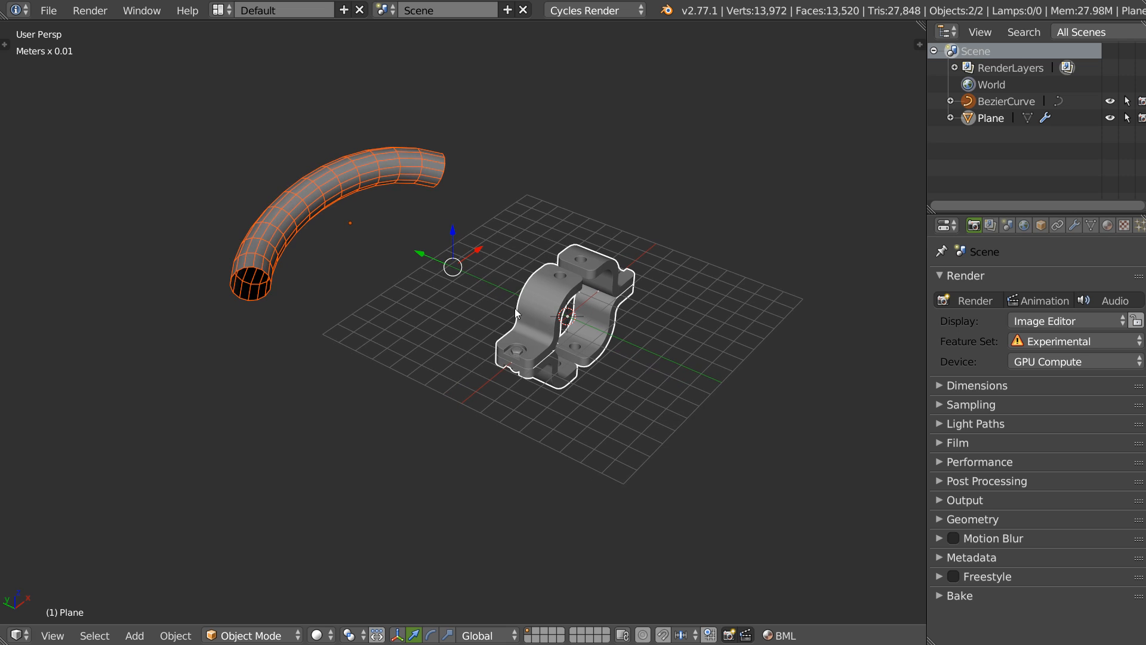
ctrl+click(987, 119)
ctrl+click(989, 117)
key(alt+s)
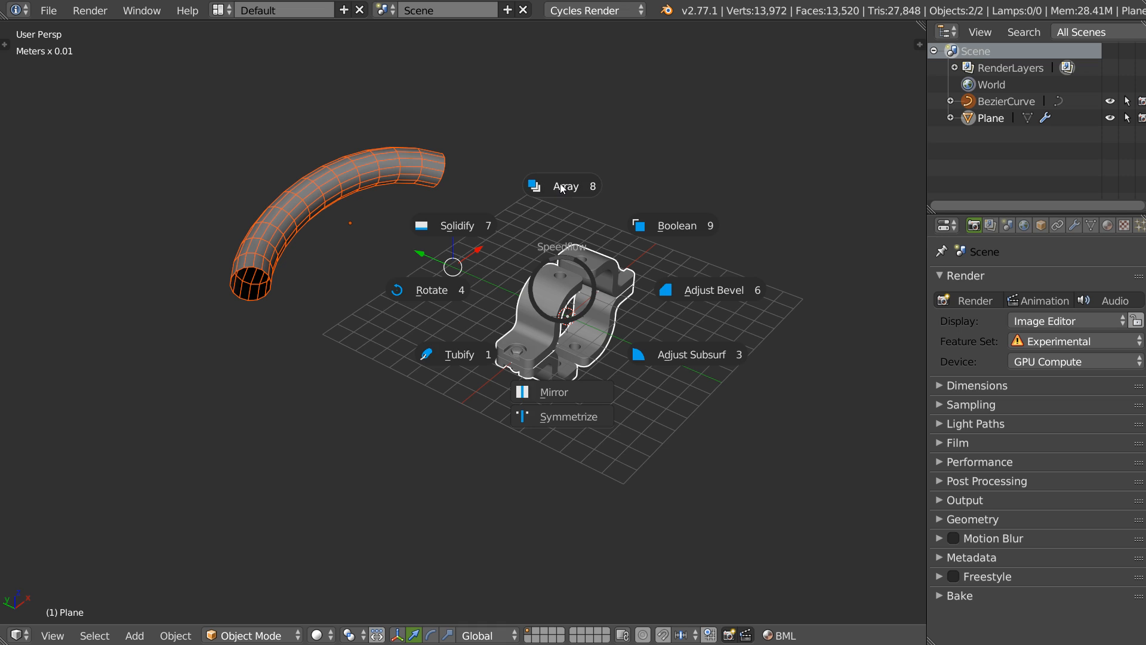
click(560, 186)
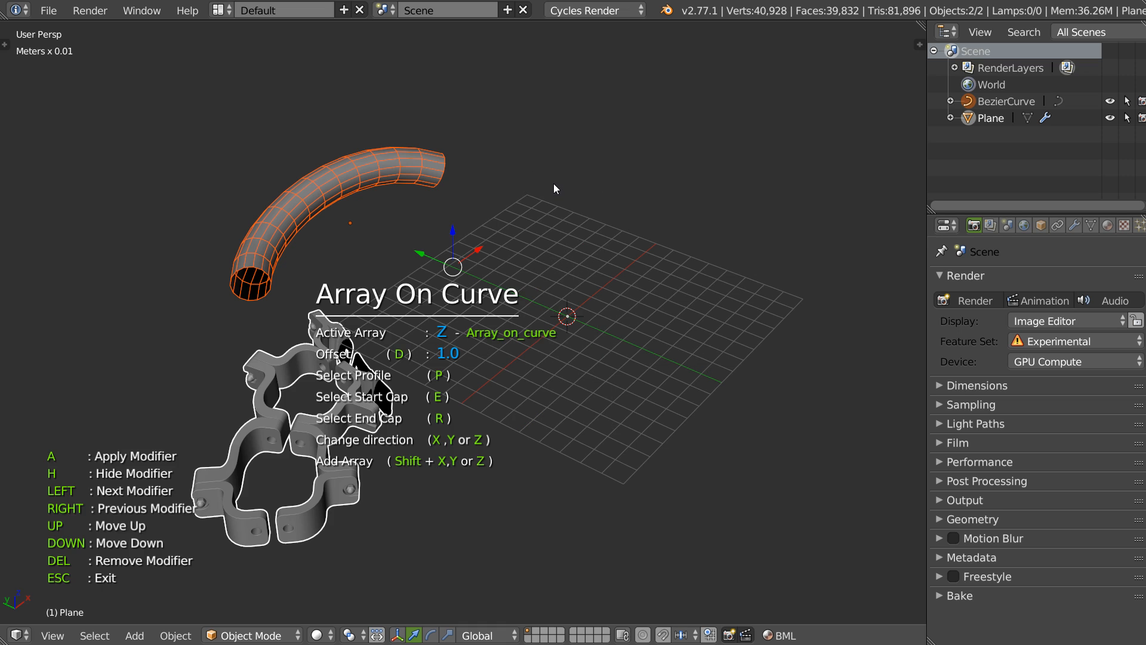
middle_drag(544, 225, 546, 220)
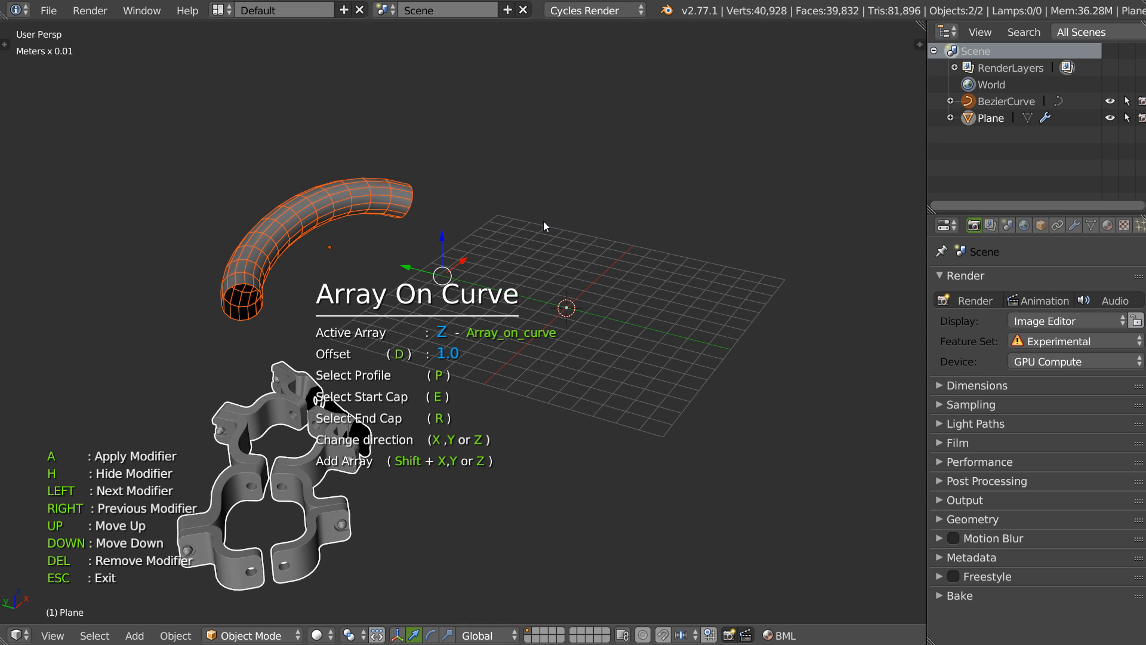
Try the curve array along Y, and set its direction to X
key(x)
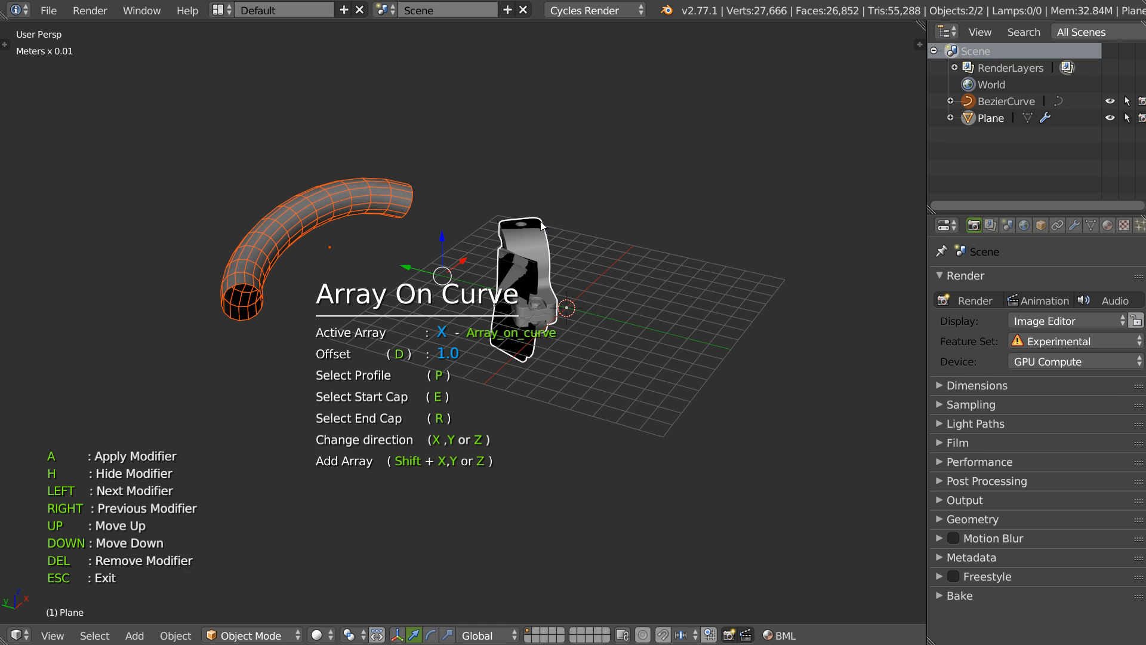
key(y)
middle_drag(542, 220, 434, 234)
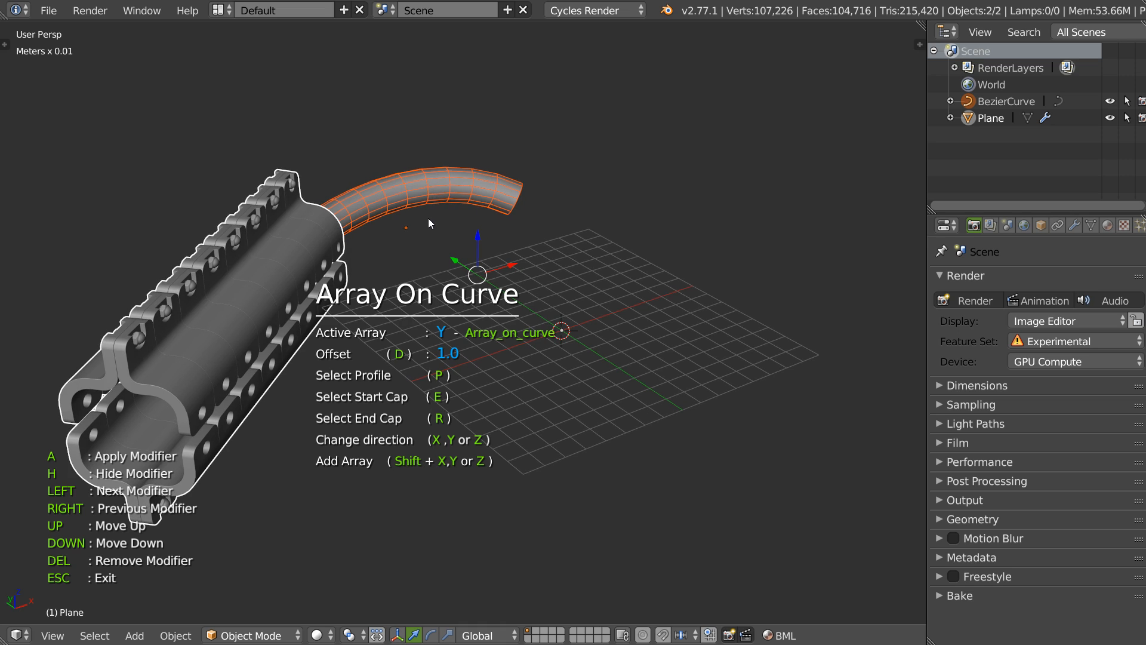
key(x)
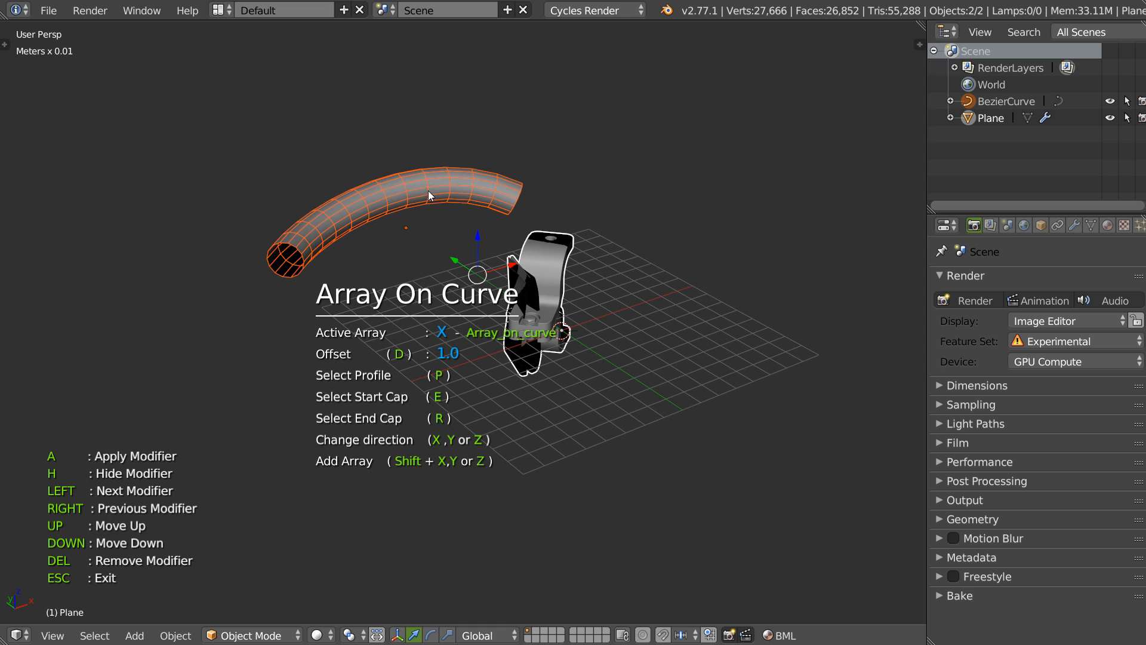
key(Escape)
Exit the curve array and apply the transforms of the Bezier curve
click(439, 202)
right_click(440, 200)
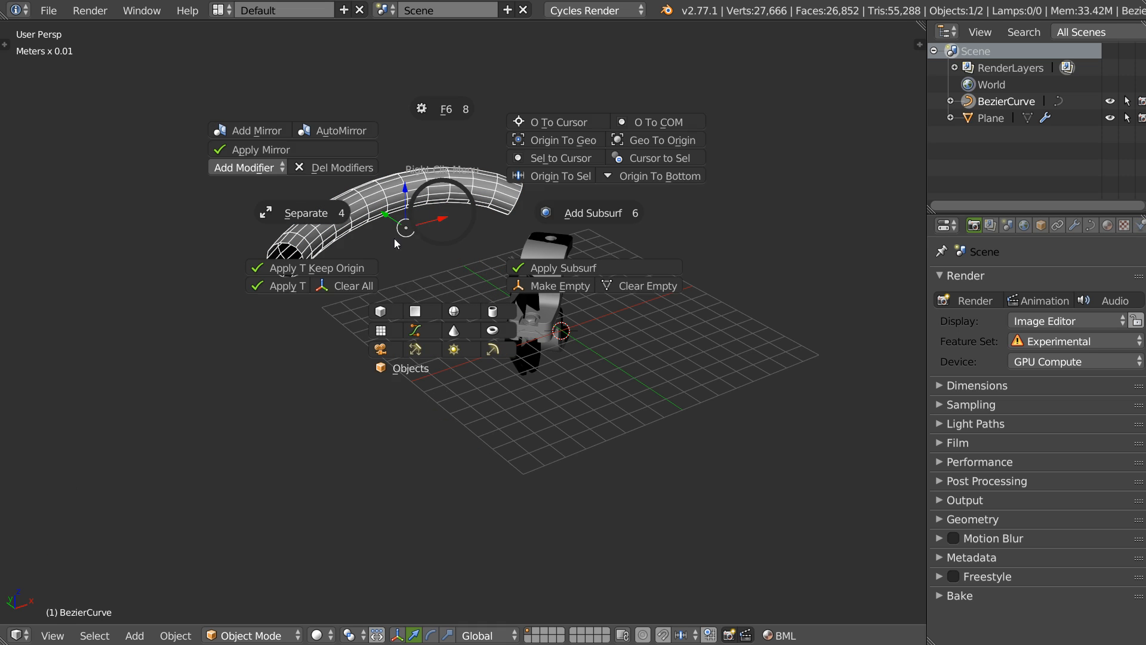
click(286, 290)
middle_drag(287, 293, 692, 185)
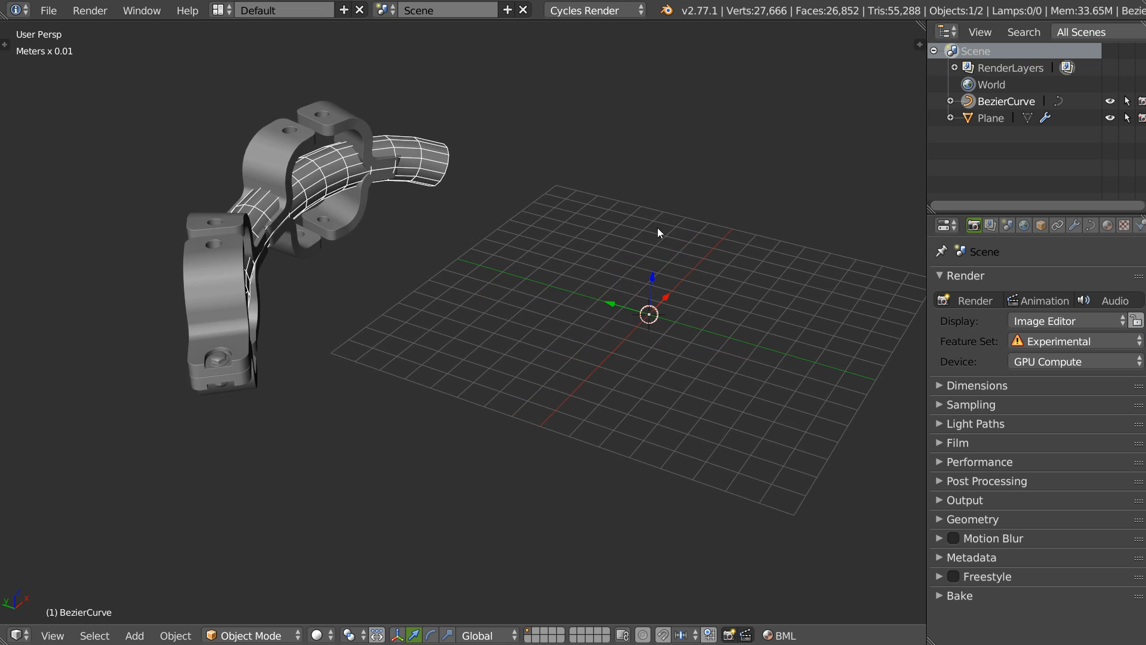
Examine the curve's transform properties and its control points in Edit Mode, and return to Object Mode
key(n)
click(815, 29)
key(Tab)
key(a)
key(a)
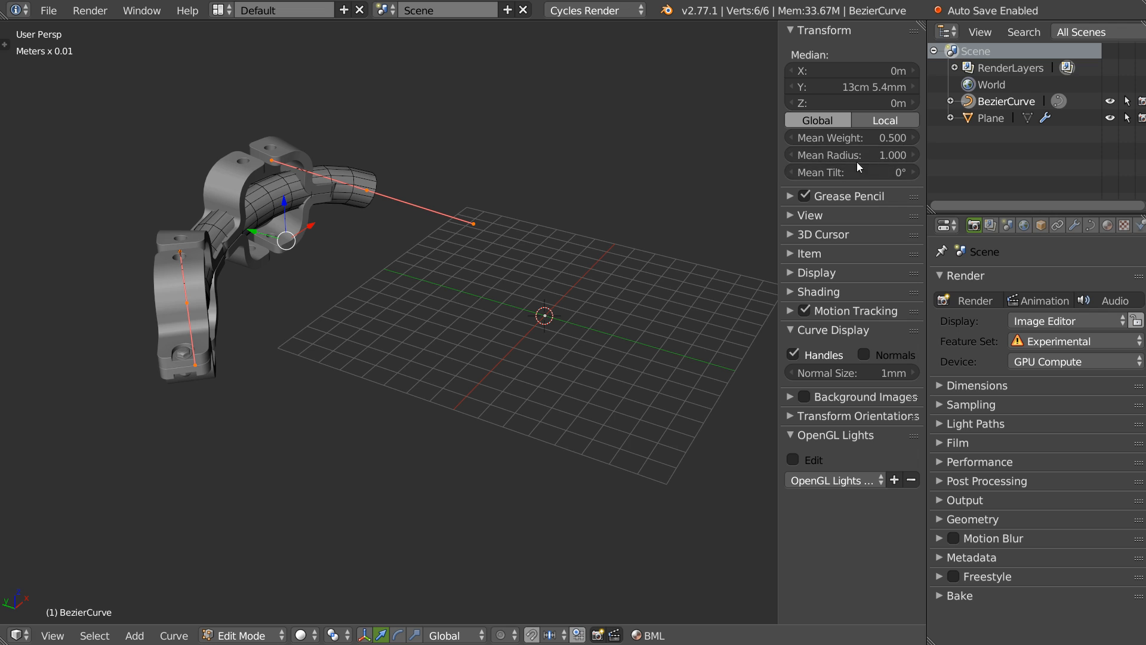
key(Tab)
Reopen Array On Curve for the clamp, try the Z direction, and set the array direction to Y
mouse_move(392, 254)
middle_down()
mouse_move(423, 245)
mouse_move(406, 241)
middle_up()
right_click(378, 260)
key(space)
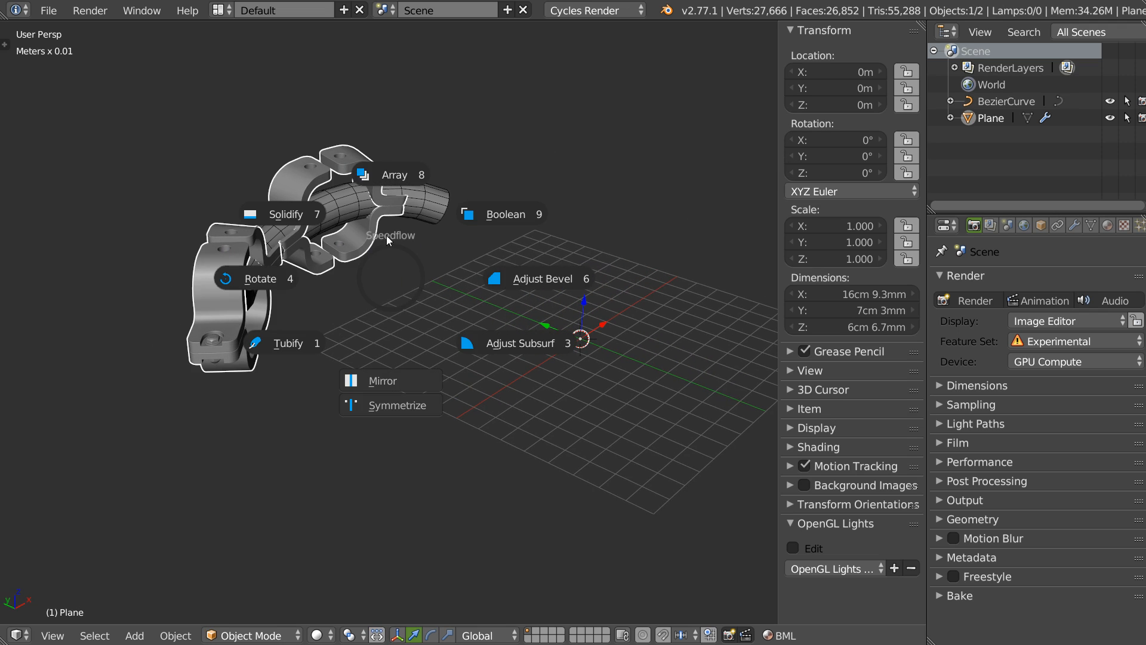
click(388, 180)
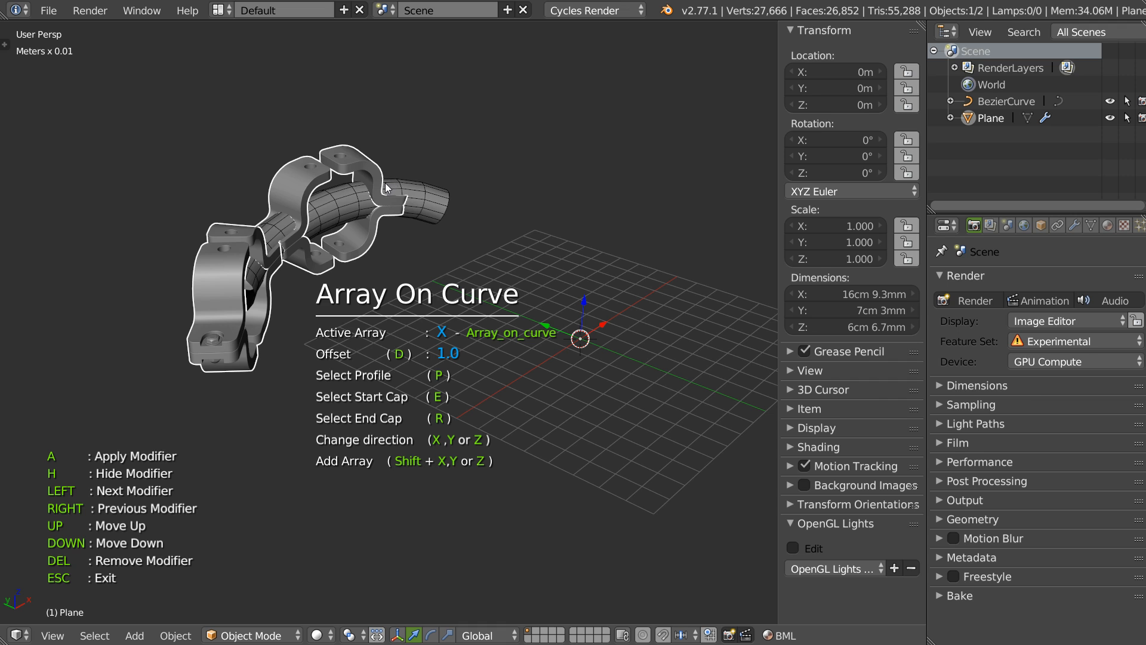
key(y)
mouse_move(350, 209)
middle_down()
mouse_move(310, 221)
mouse_move(353, 227)
middle_up()
key(z)
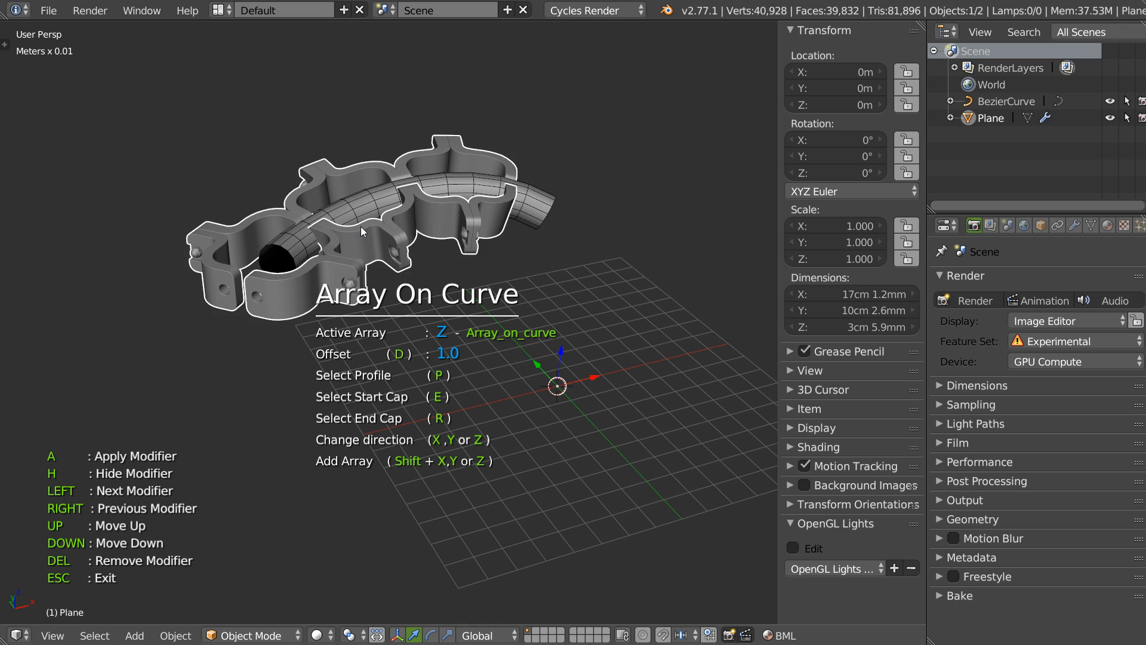
key(y)
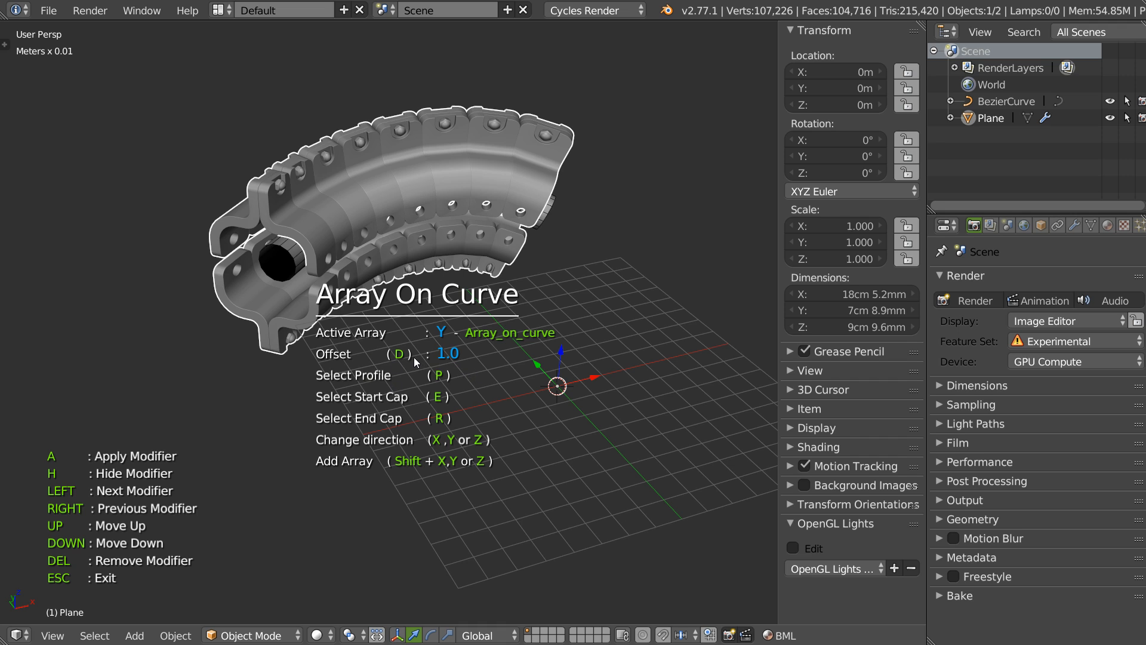
Set the curve array's offset to 2.34 so the clamps are spaced out, and exit the tool
key(d)
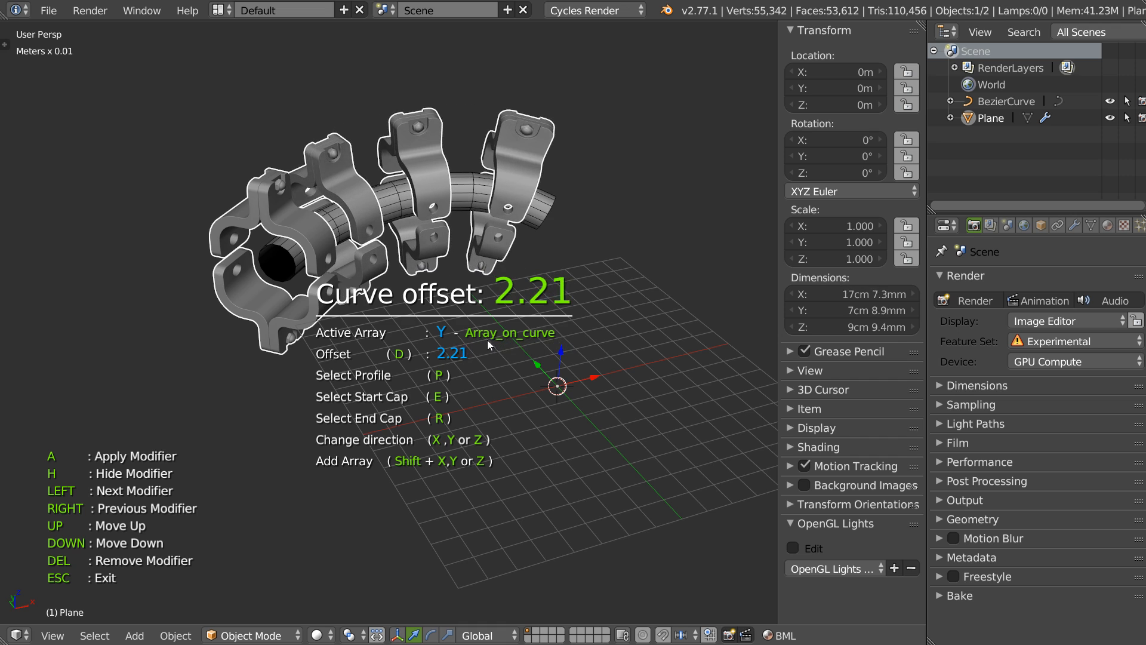
click(487, 316)
middle_drag(486, 315, 502, 173)
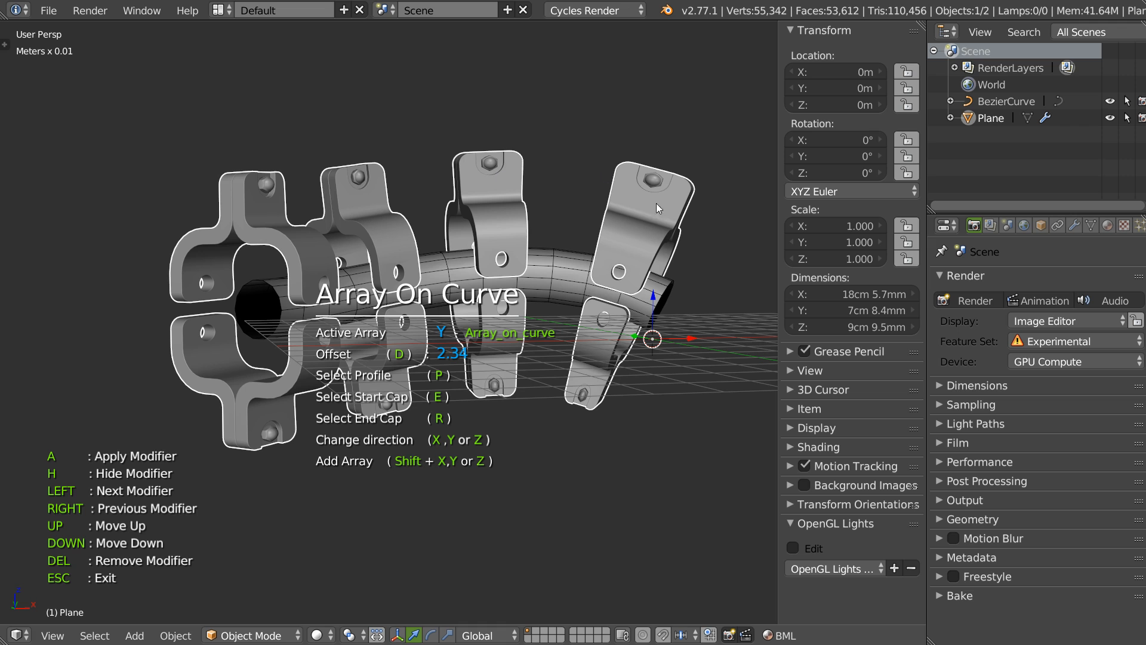
middle_drag(557, 247, 574, 290)
scroll(495, 283, down, 3)
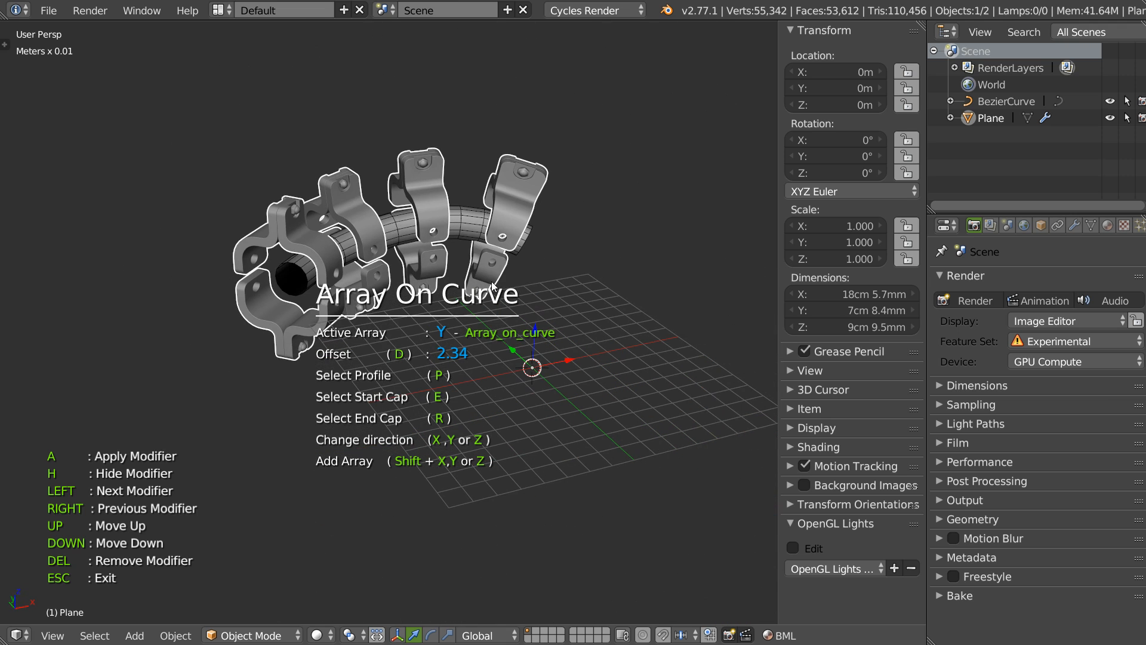
key(Escape)
Reopen Tubify on the Bezier curve and increase the tube depth to 2.19 to fill the clamps
right_click(484, 223)
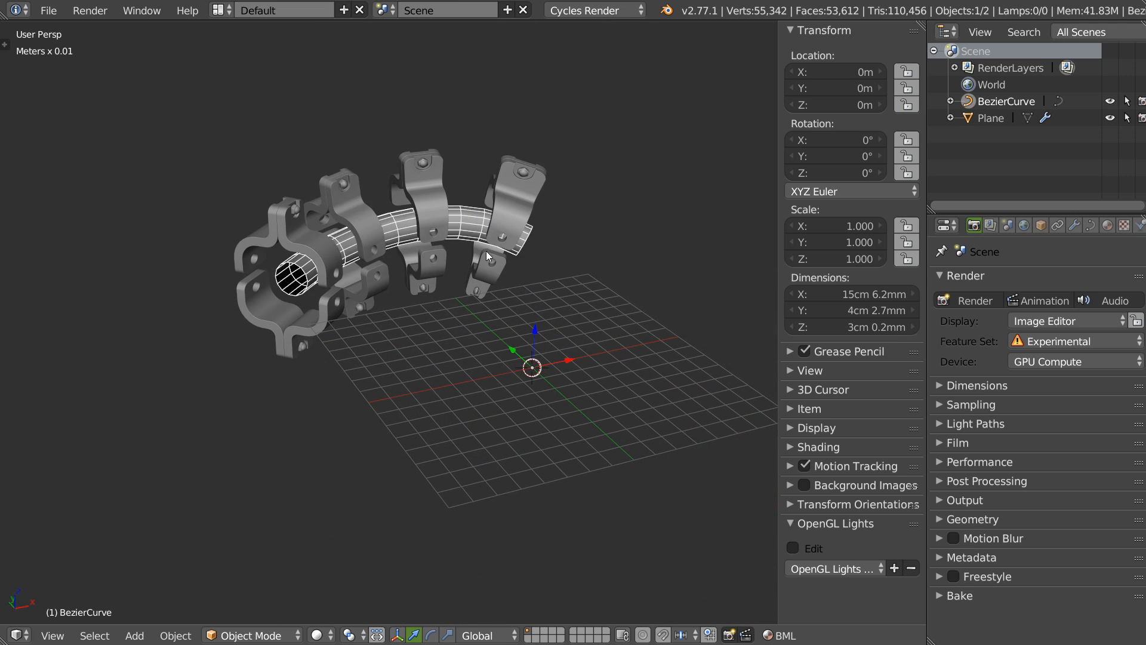
key(space)
click(412, 303)
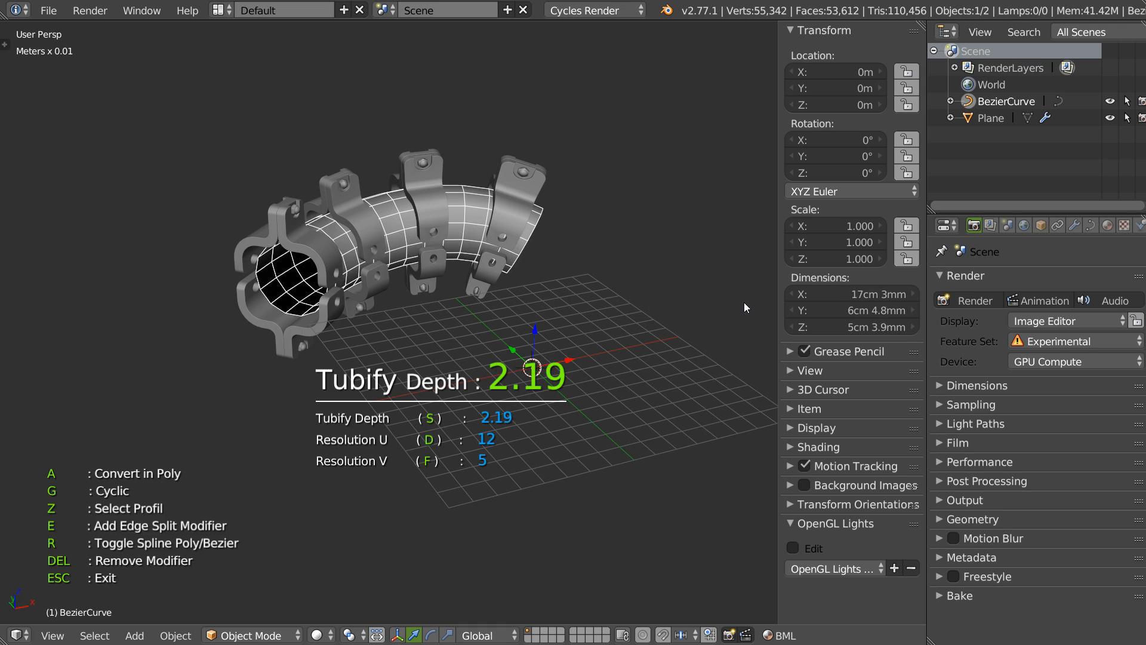
middle_drag(553, 303, 559, 254)
Edit the Bezier curve from the top view and extend its end with four new points in a wide C-shaped sweep
key(Tab)
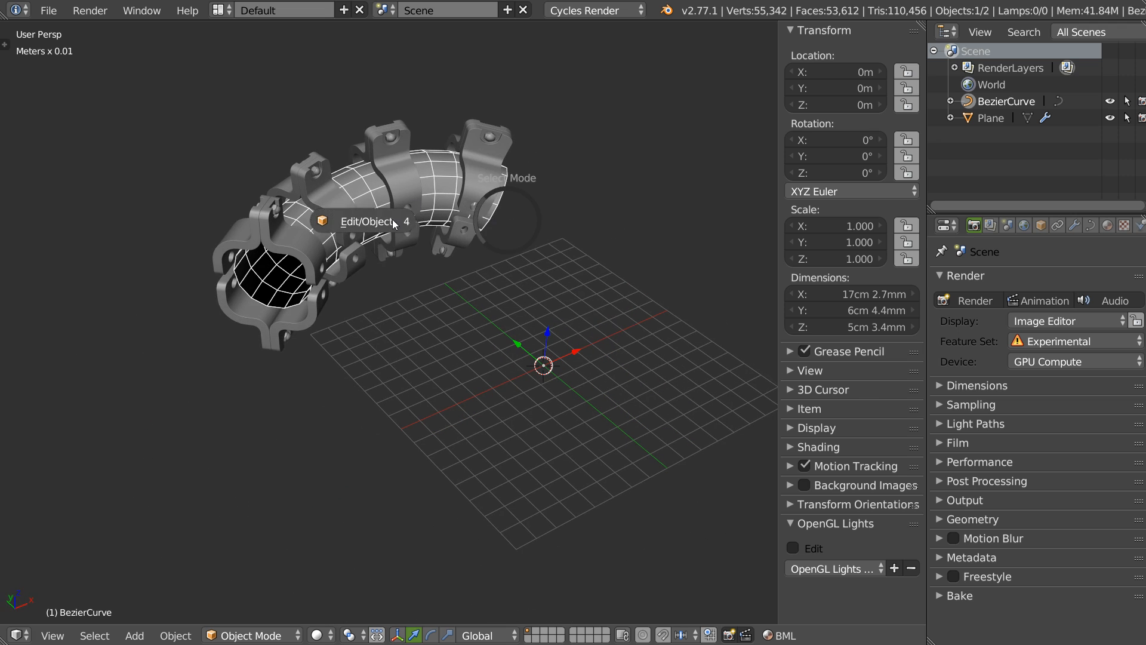
click(392, 220)
right_click(489, 200)
key(KP_7)
scroll(507, 275, down, 3)
ctrl+click(518, 242)
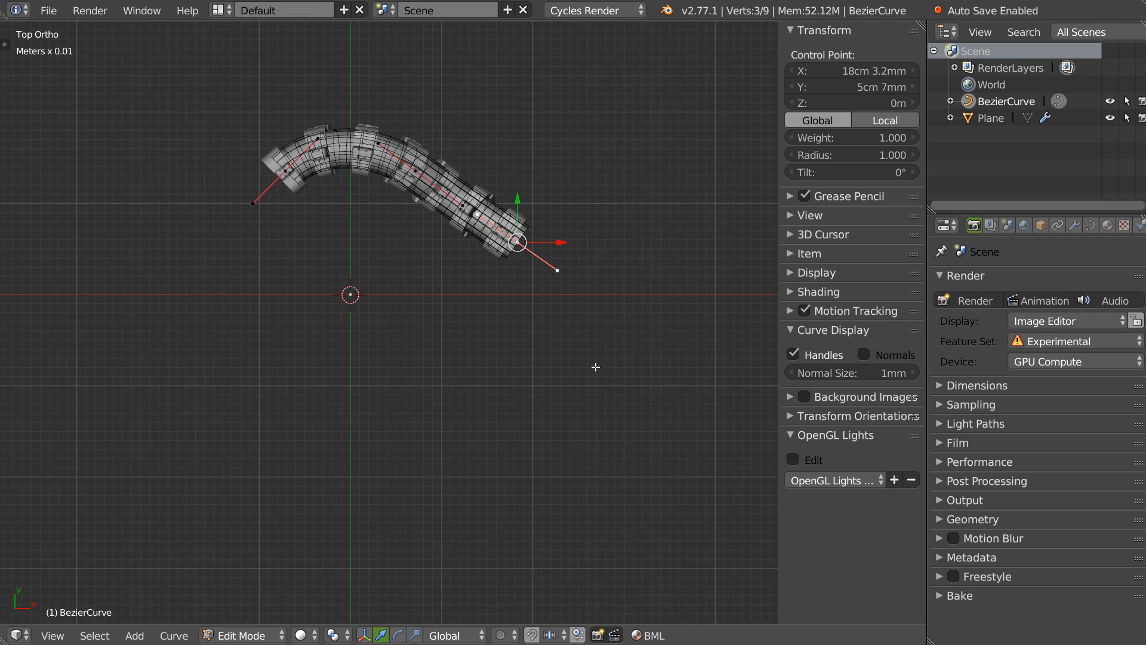
ctrl+click(590, 374)
ctrl+click(382, 510)
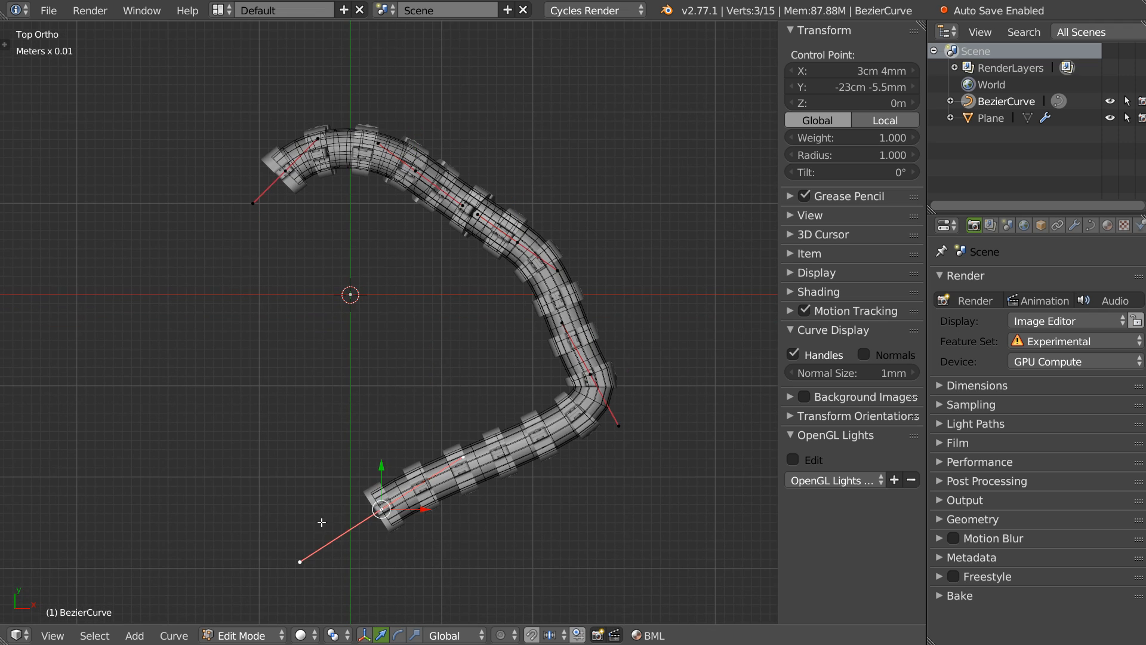
ctrl+click(183, 478)
Smooth the lower bends with their handles and move two control points of the upper section outward to widen the curve
right_drag(310, 563, 309, 529)
right_drag(619, 426, 559, 445)
right_click(415, 170)
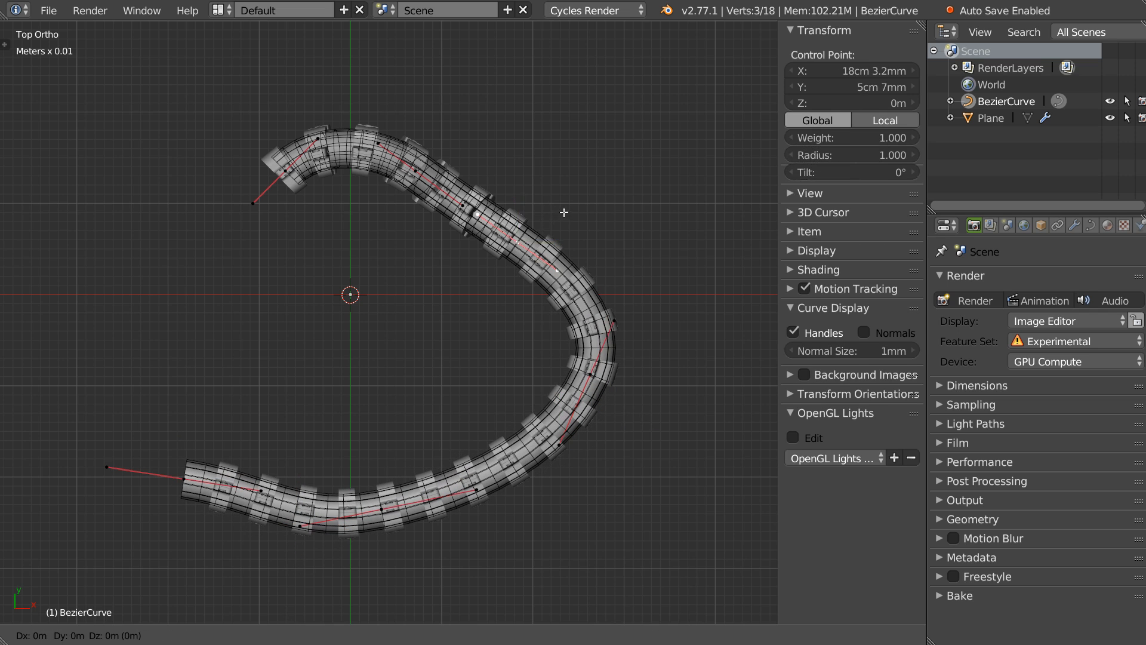
key(g)
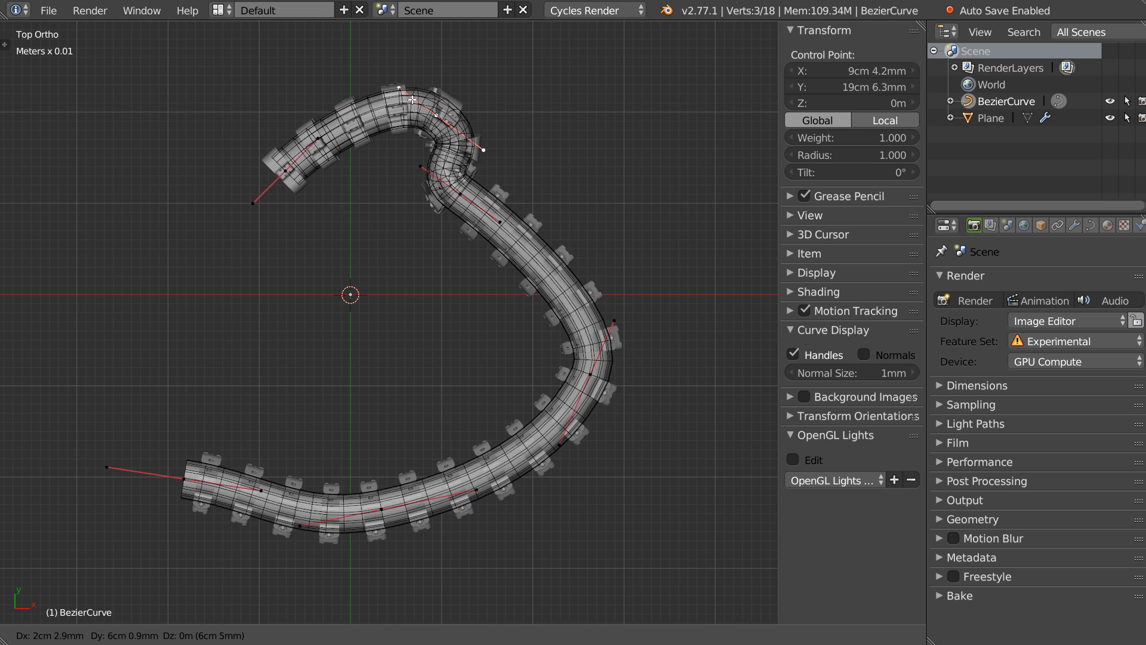
click(383, 25)
right_click(466, 197)
key(g)
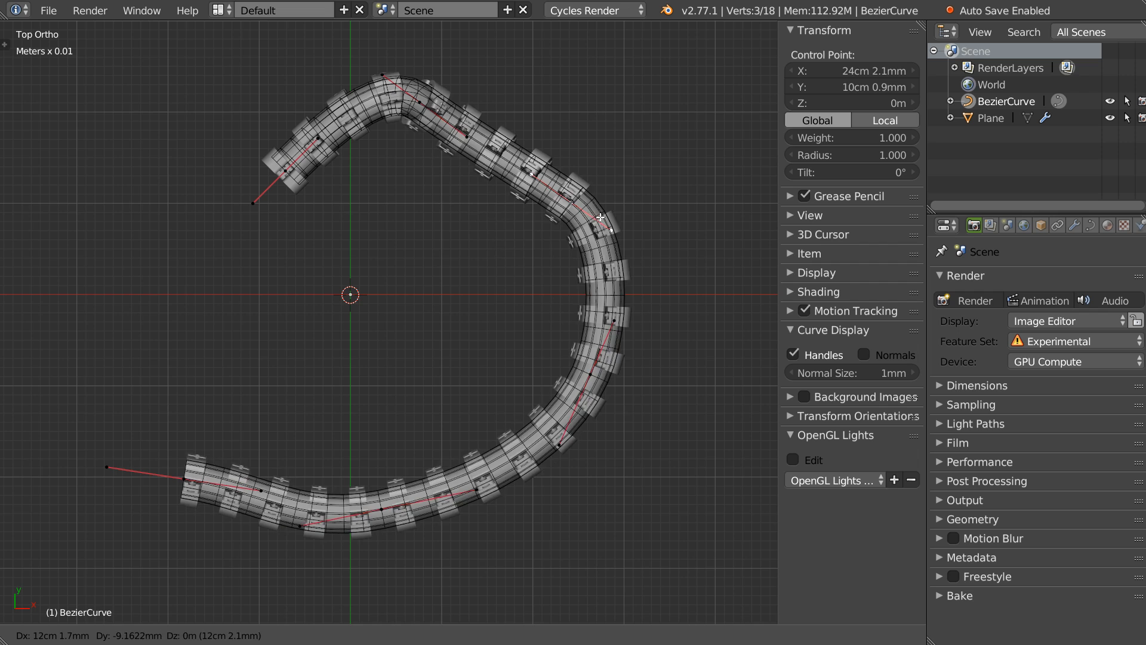
click(568, 124)
Reposition the two facing handles between the moved control points to round the upper stretch of the curve
right_click(470, 137)
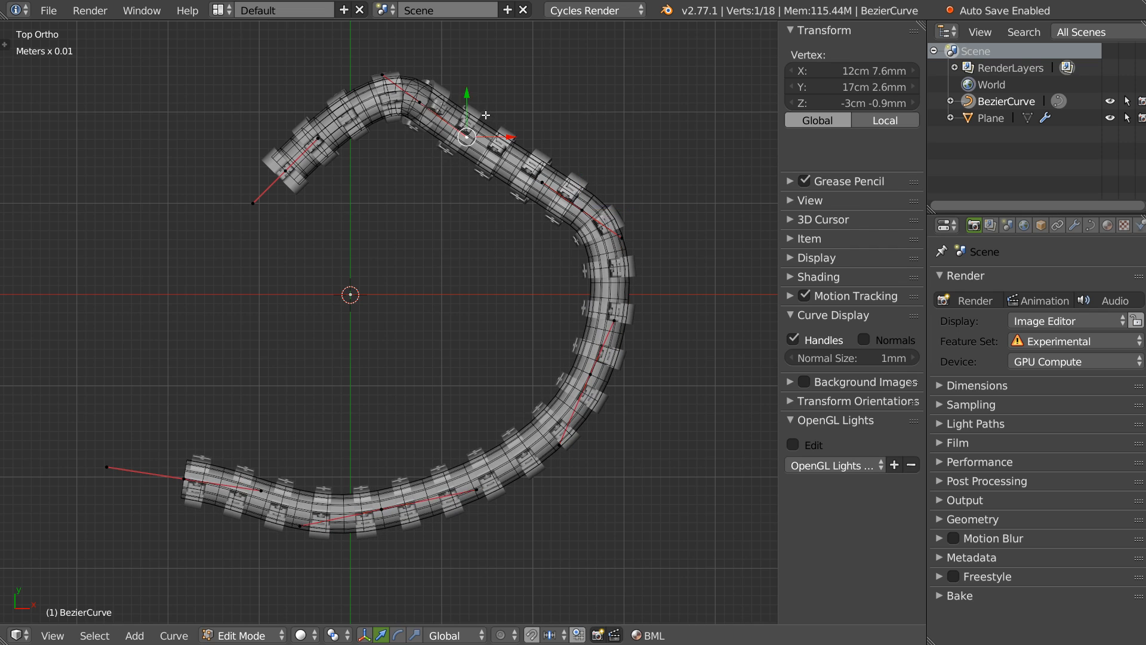
key(g)
click(555, 193)
right_click(542, 182)
key(g)
click(546, 201)
middle_drag(493, 232, 477, 282)
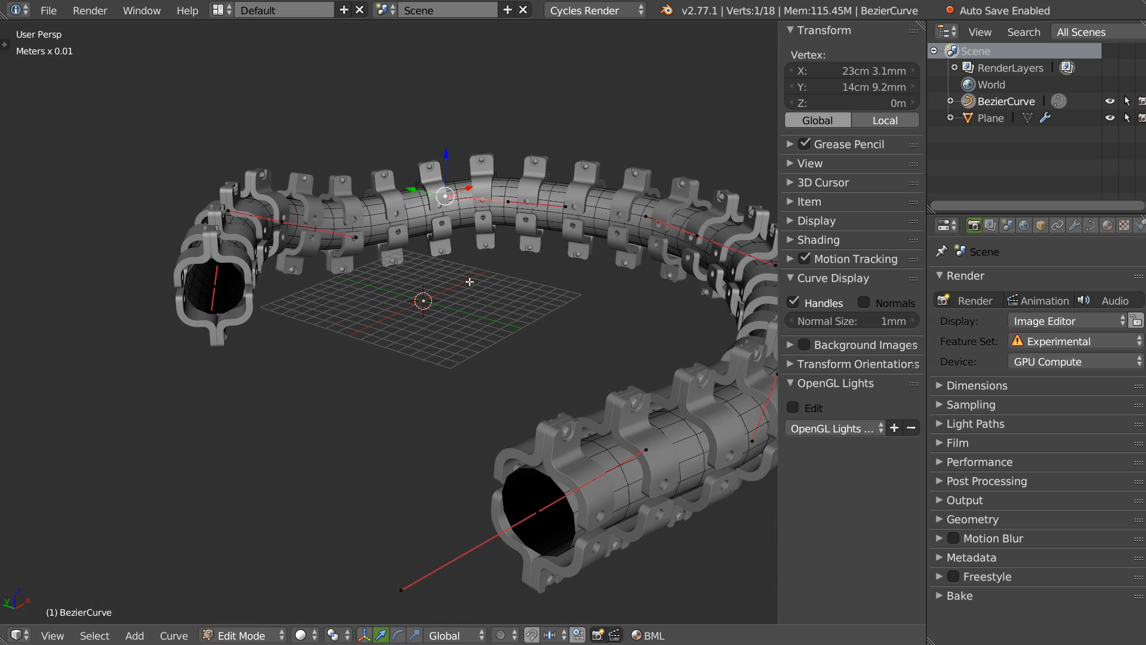
Return to Object Mode and display the tube without its wire lines
key(Tab)
key(z)
click(504, 256)
mouse_move(488, 260)
middle_down()
mouse_move(410, 267)
mouse_move(356, 312)
mouse_move(317, 289)
mouse_move(447, 232)
mouse_move(402, 225)
mouse_move(511, 324)
middle_up()
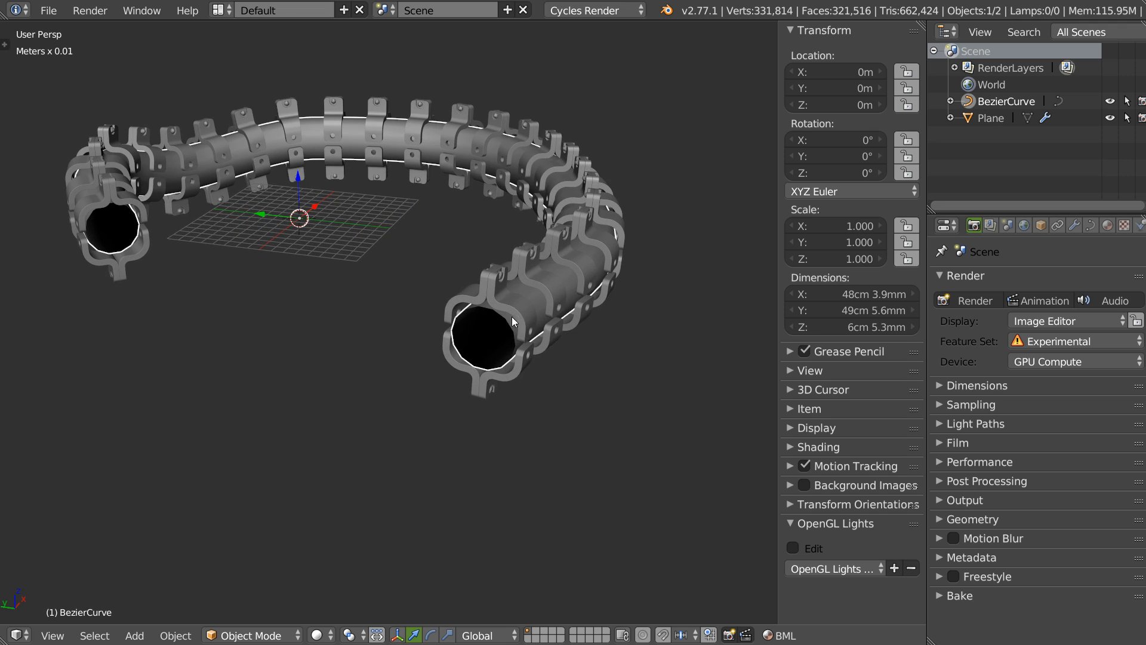
shift+middle_drag(328, 256, 460, 274)
Add a Bezier circle to the scene and show it from the top view
right_click(460, 274)
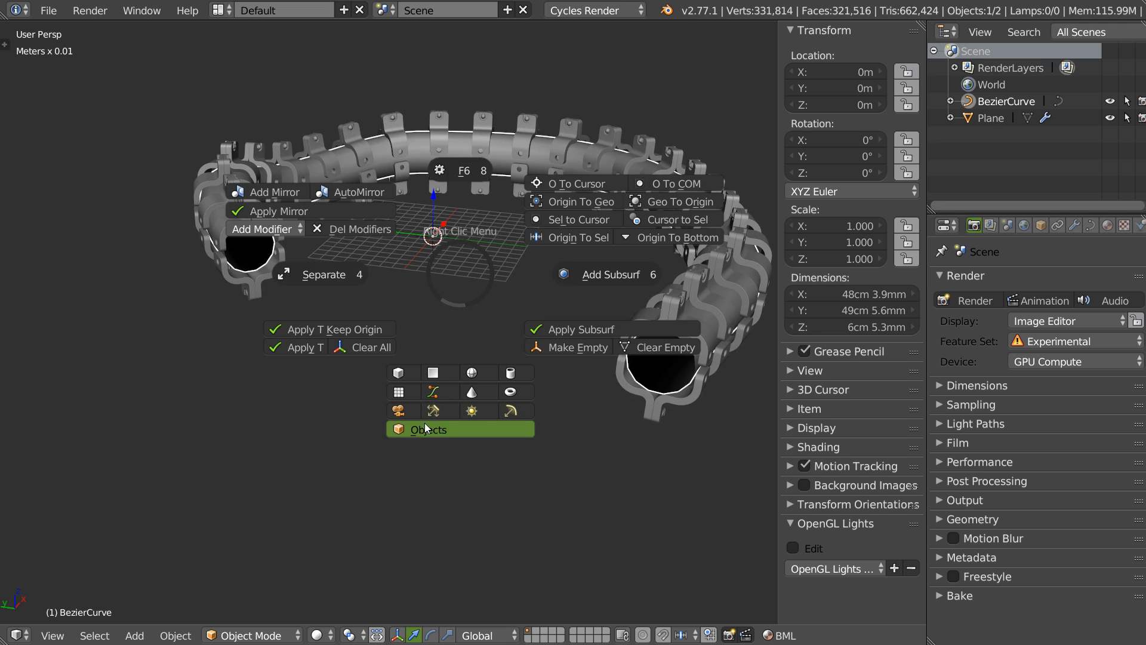
mouse_move(424, 430)
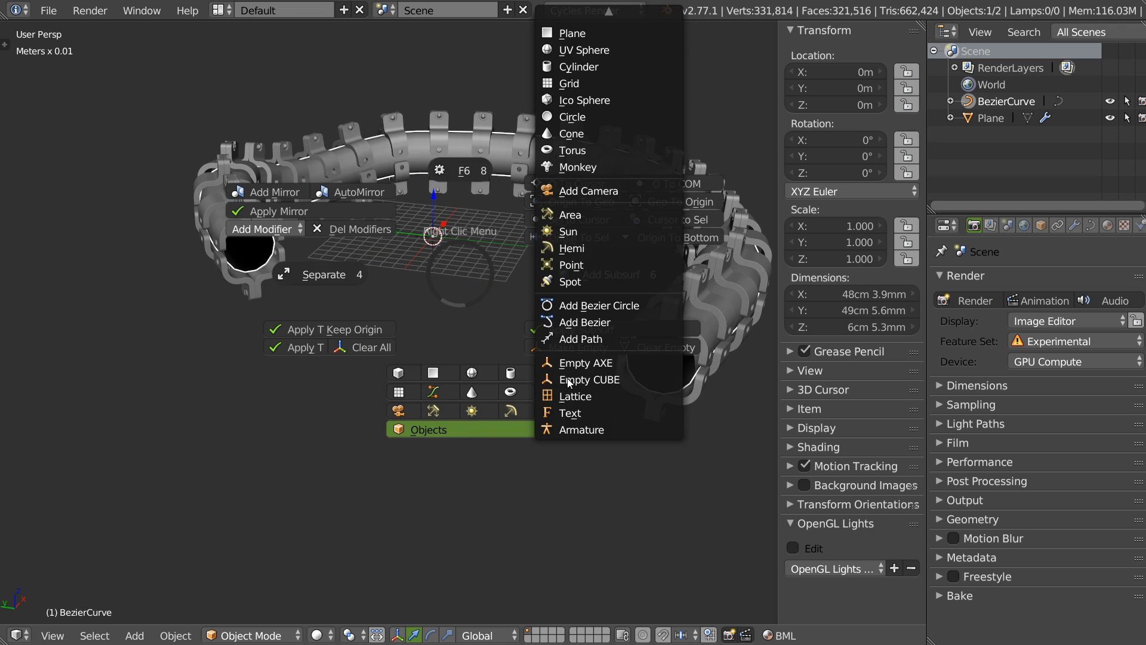
click(592, 306)
key(KP_7)
shift+middle_drag(571, 317, 485, 216)
In Edit Mode, scale the four horizontal handle ends of the Bezier circle along X out to the corners
key(Tab)
shift+middle_drag(358, 107, 365, 141)
right_click(357, 142)
shift+right_click(473, 144)
shift+right_click(357, 354)
shift+right_click(470, 352)
key(s)
key(x)
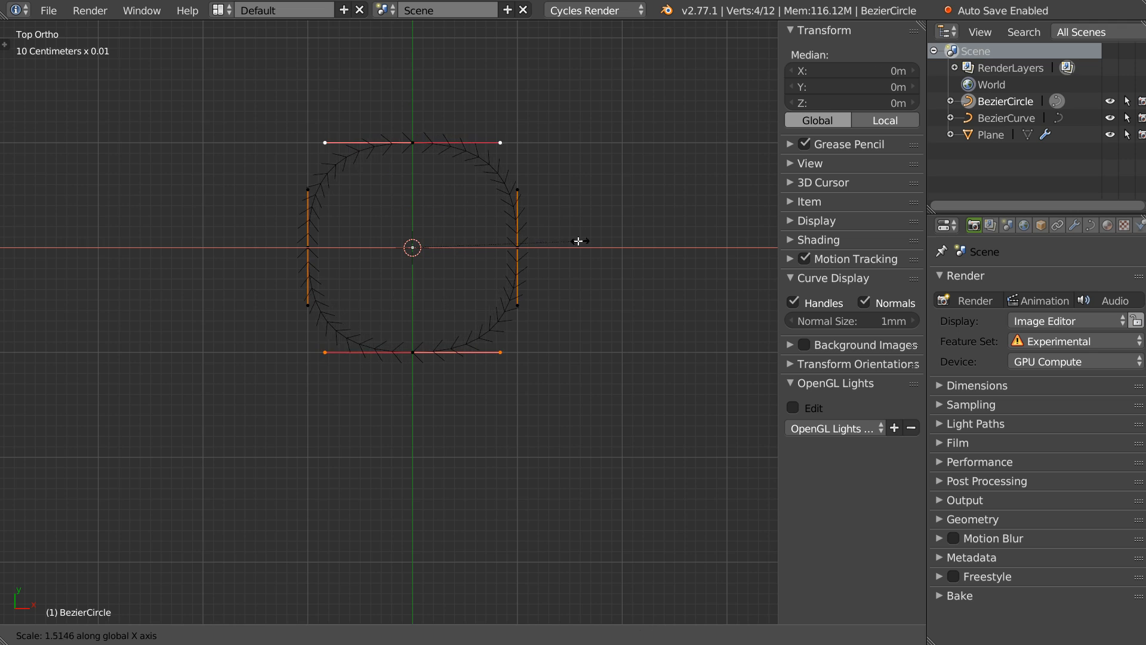
click(607, 244)
Scale the circle's four vertical handle ends along Y to form a rounded square, and return to Object Mode
right_click(517, 190)
shift+right_click(517, 305)
shift+right_click(308, 190)
shift+right_click(302, 312)
key(s)
key(y)
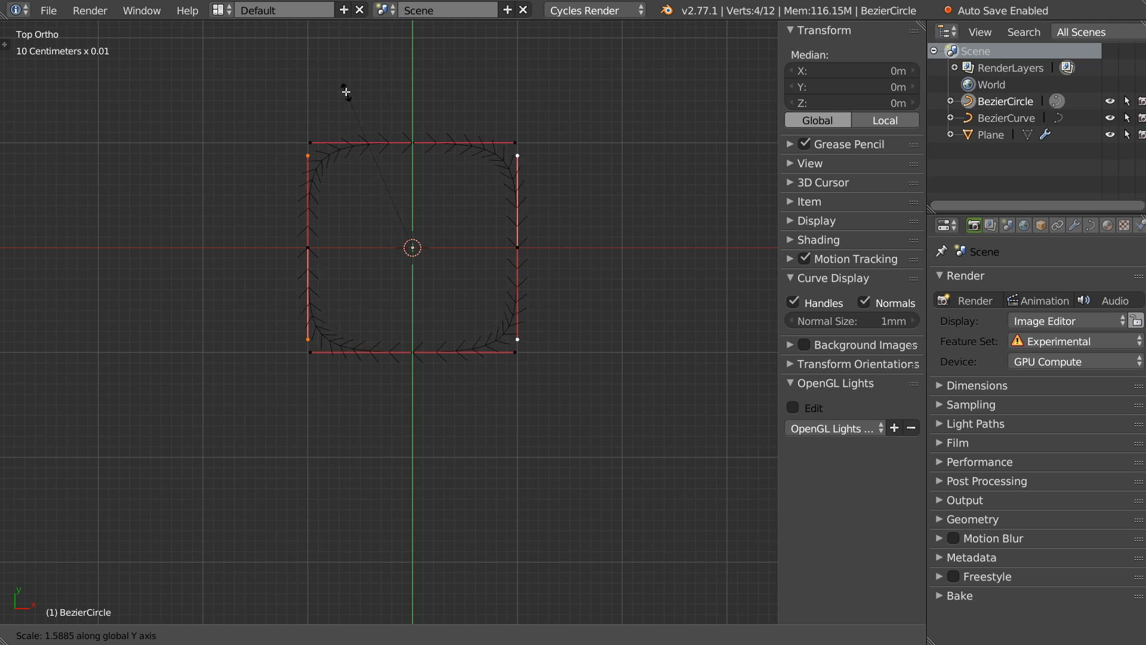
click(349, 66)
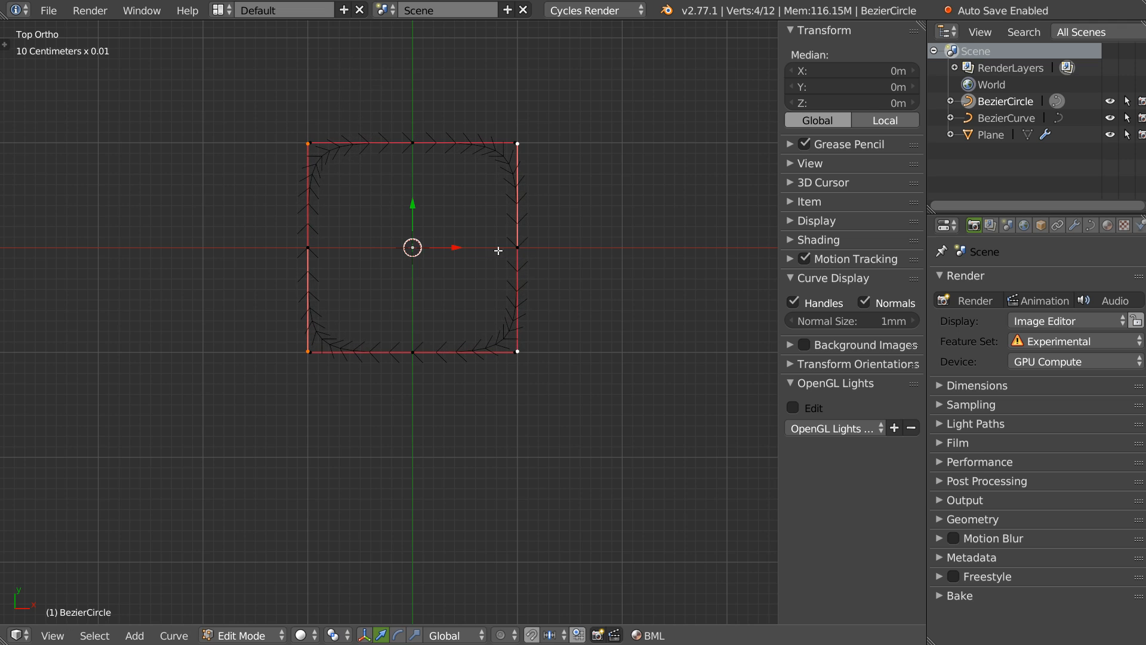
key(Tab)
Reopen Tubify on the large Bezier curve and select the rounded-square BezierCircle as its profile
scroll(496, 169, down, 10)
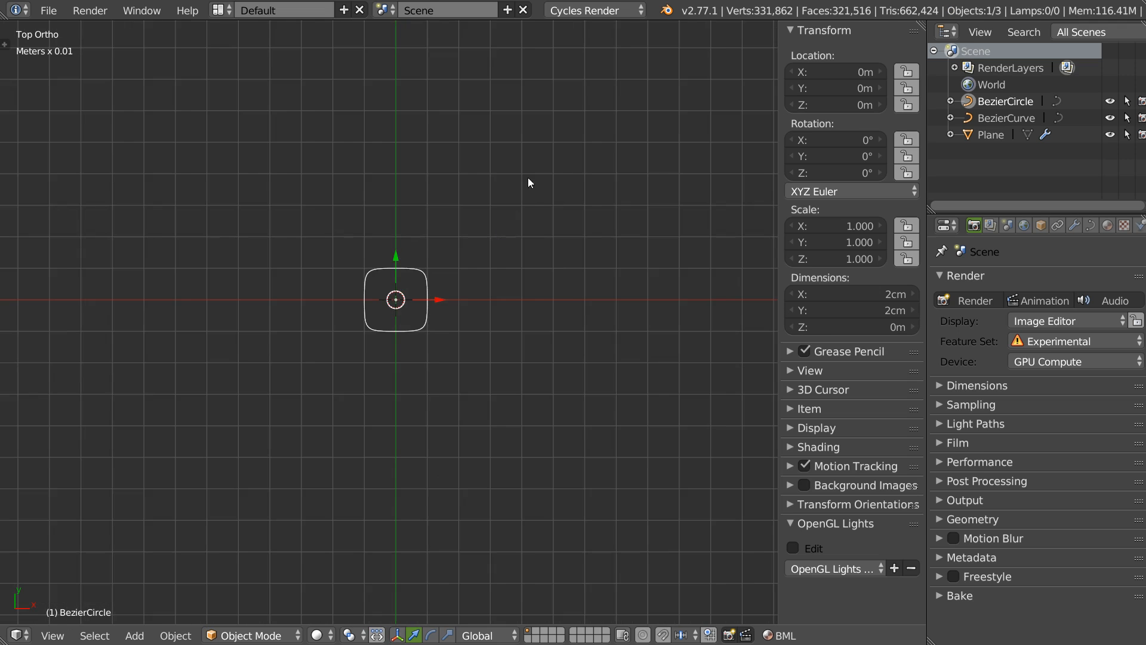
scroll(440, 201, up, 7)
scroll(289, 366, down, 9)
middle_drag(289, 366, 432, 138)
right_click(216, 247)
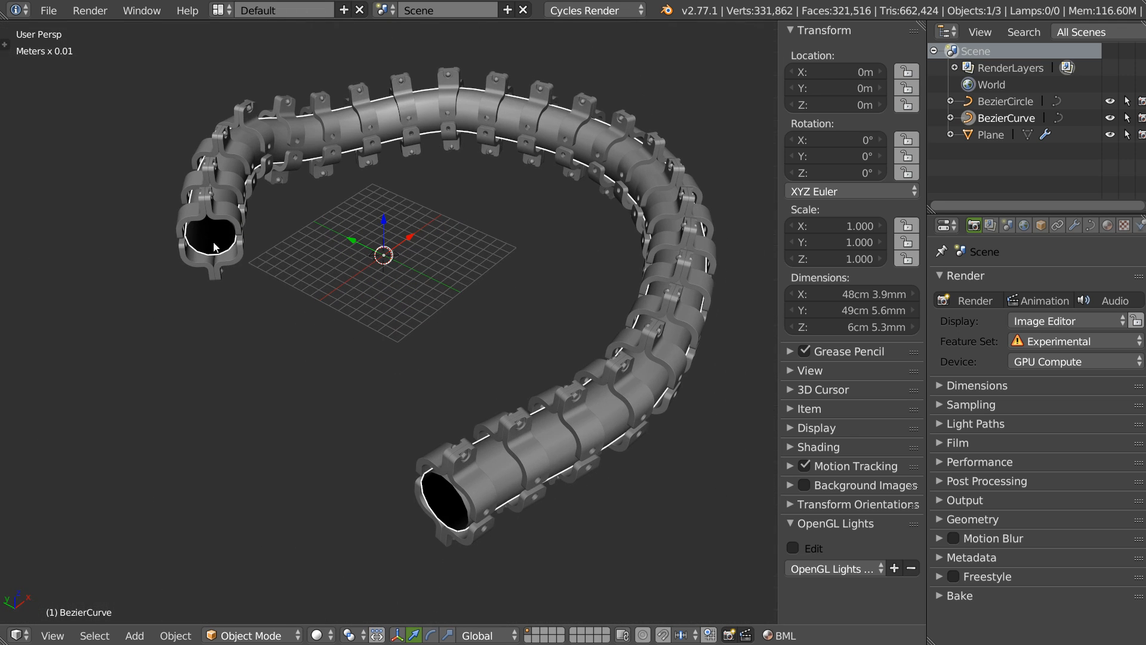
key(space)
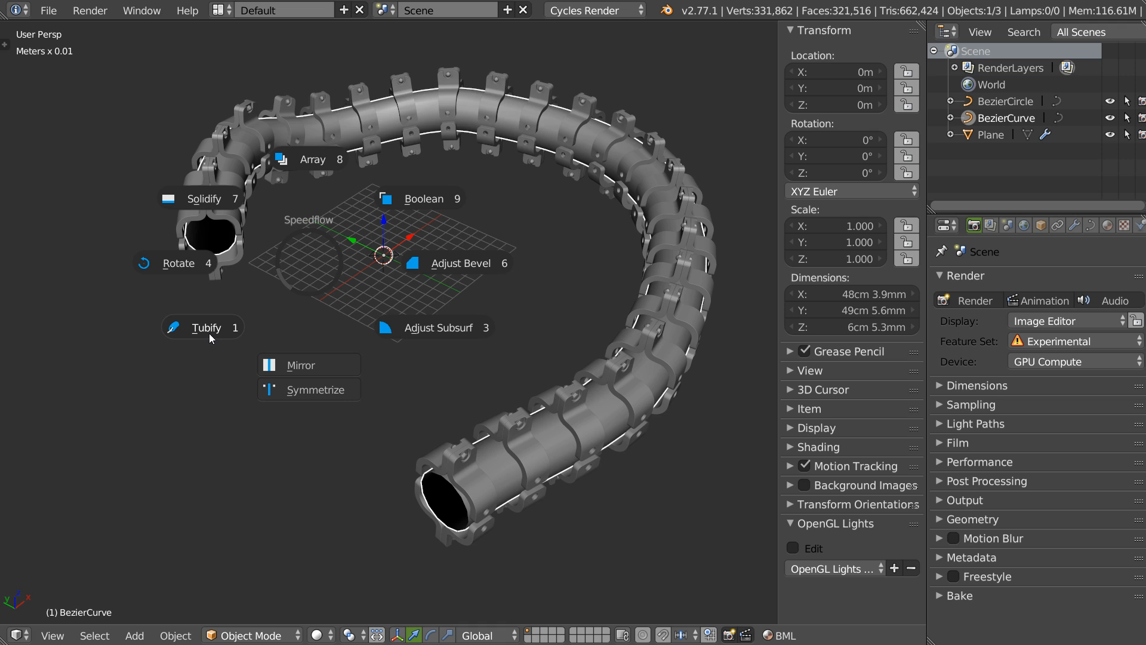
click(208, 332)
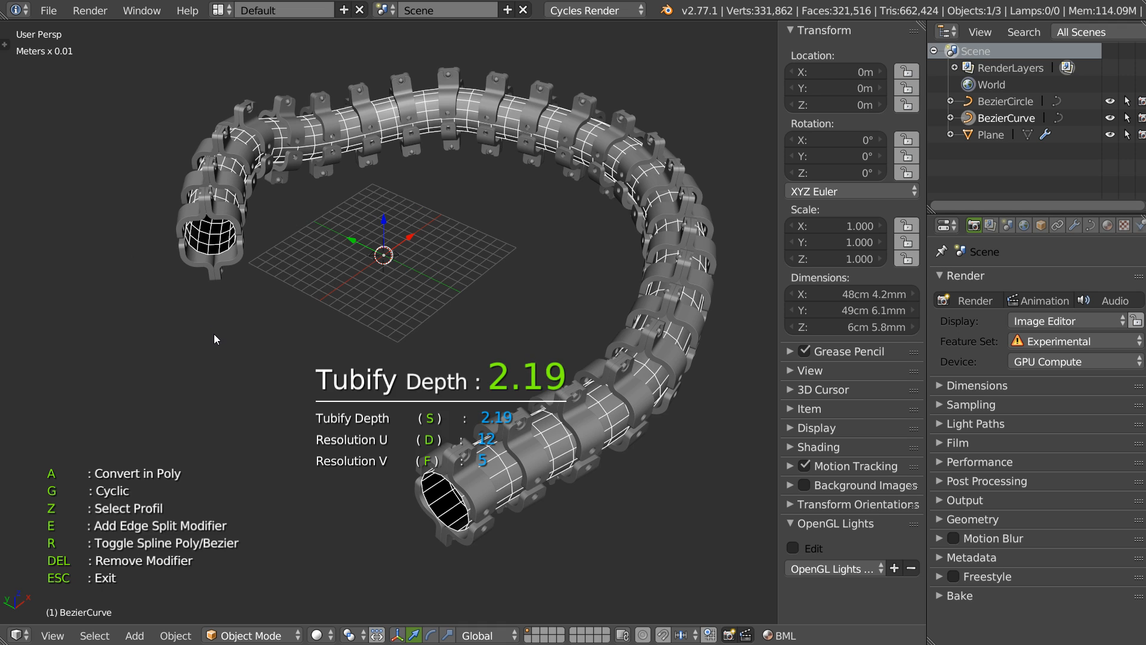
key(z)
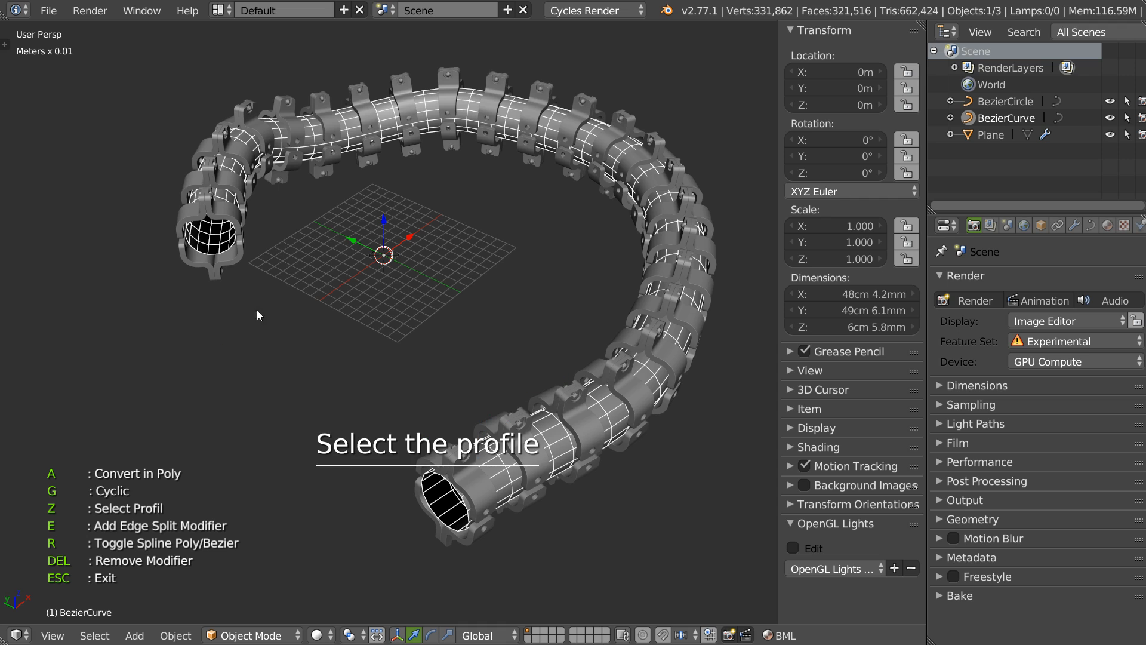
right_click(393, 264)
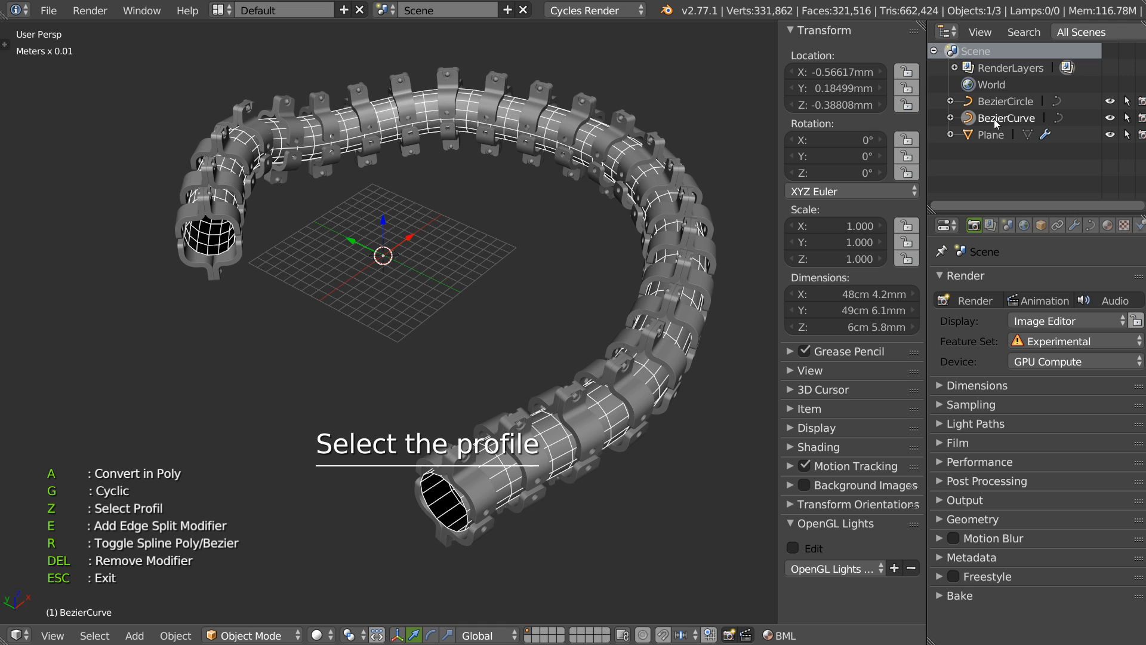
scroll(360, 267, up, 5)
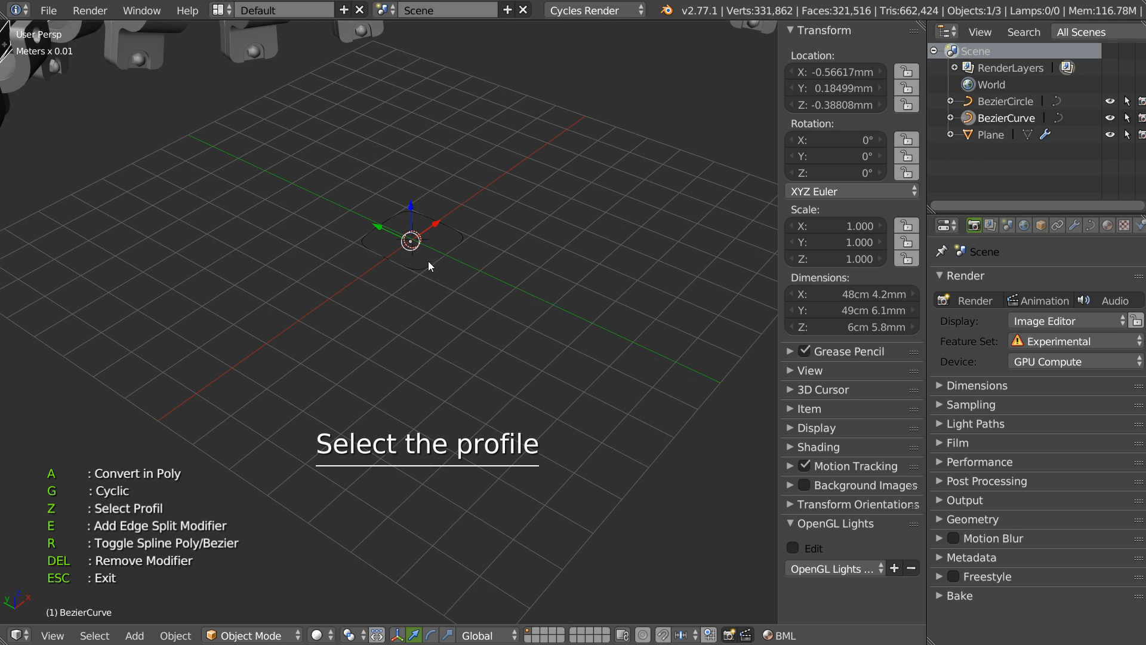
right_click(427, 266)
Set the Tubify depth of the Bezier curve to 1.86 so the tube fills the clamps
middle_drag(427, 267, 496, 243)
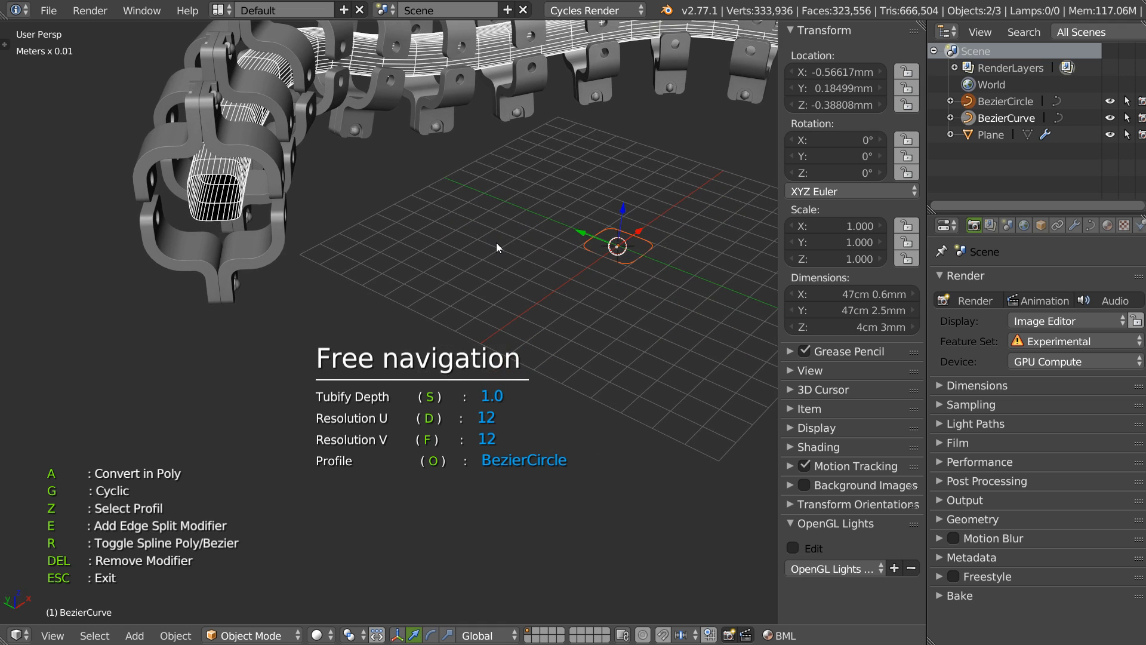
key(s)
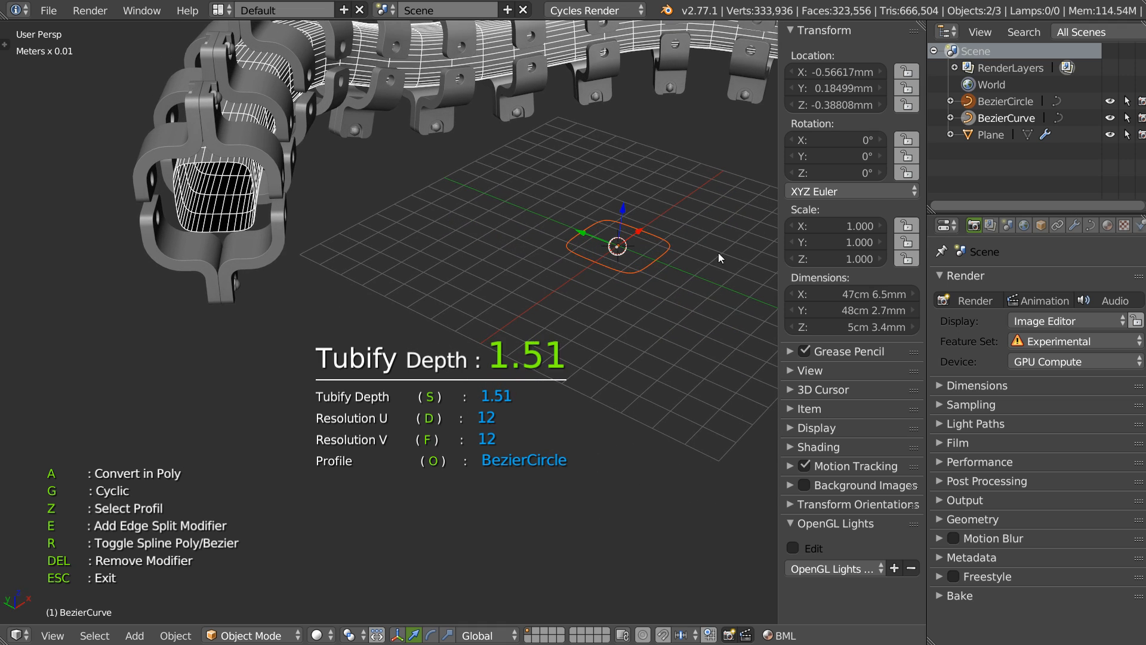
middle_drag(742, 253, 632, 241)
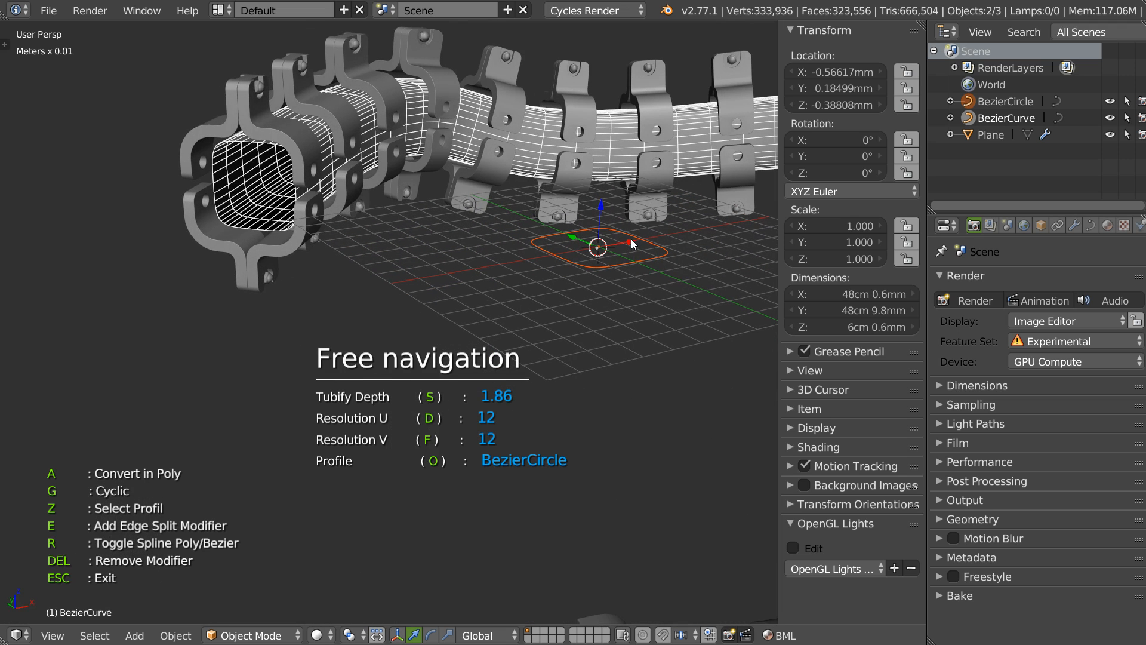
Set the tube's Resolution U to 9, adjust its Resolution V, and exit Tubify
key(d)
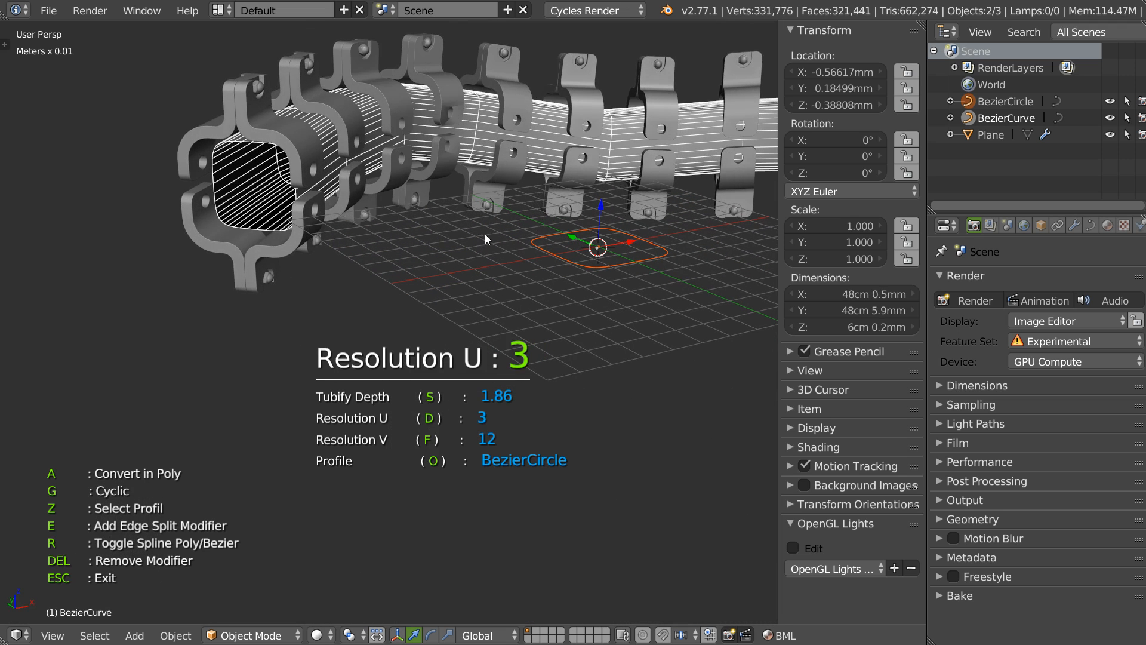
click(521, 234)
key(f)
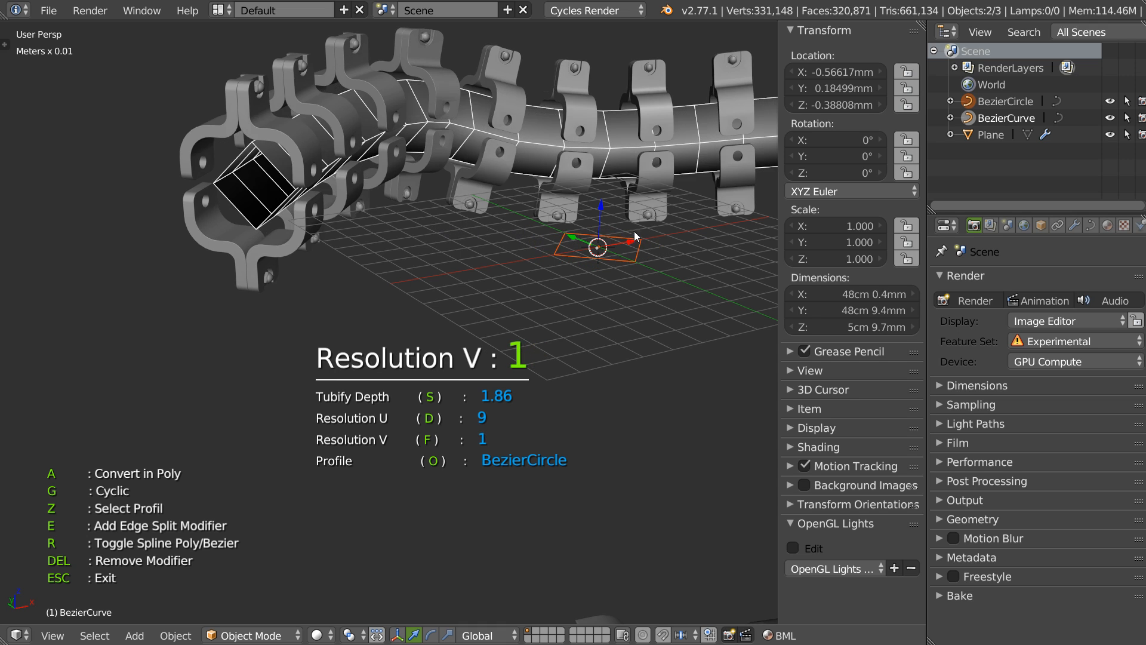
click(722, 238)
key(Escape)
middle_drag(718, 238, 385, 234)
scroll(598, 254, down, 4)
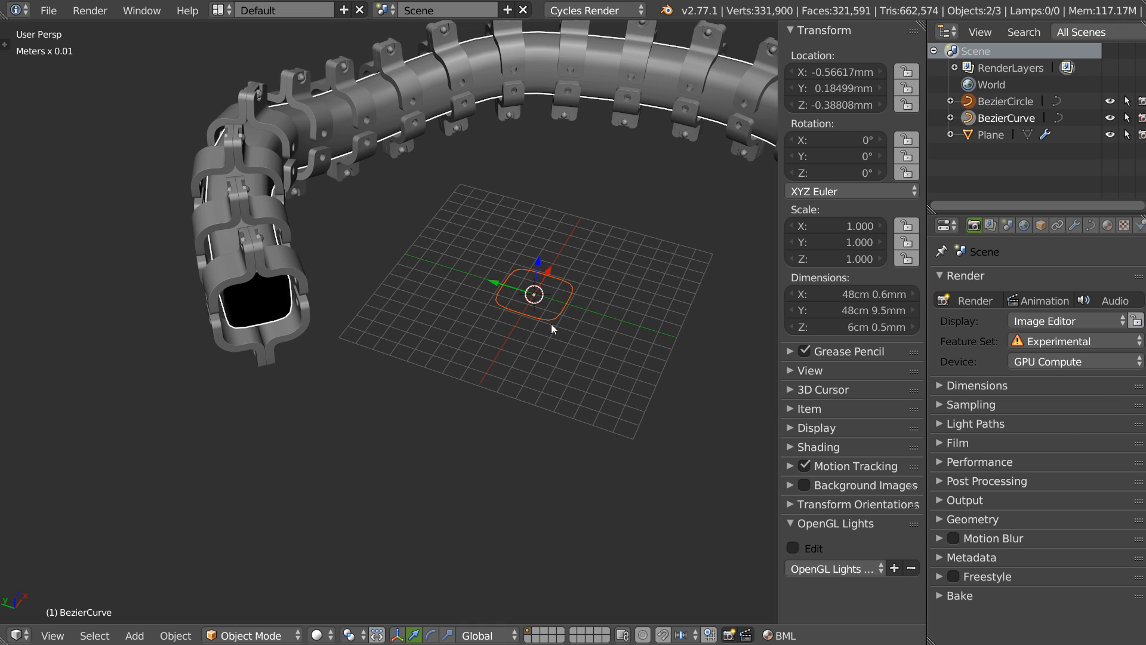
Select the BezierCircle profile, show it from the top view, and enter Edit Mode
right_click(550, 321)
middle_drag(524, 287, 468, 311)
key(q)
click(467, 269)
scroll(436, 245, up, 5)
shift+middle_drag(436, 245, 675, 164)
key(Tab)
click(394, 257)
Select all four control points of the BezierCircle and subdivide the spline
right_click(492, 297)
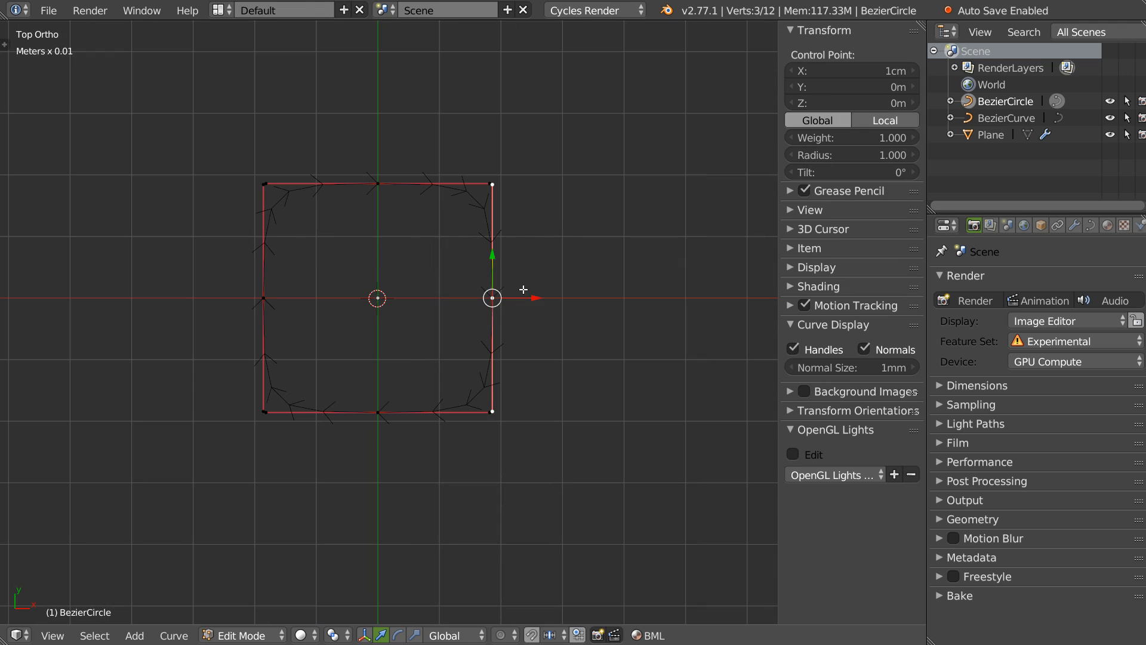
shift+right_click(378, 183)
shift+right_click(264, 298)
shift+right_click(377, 411)
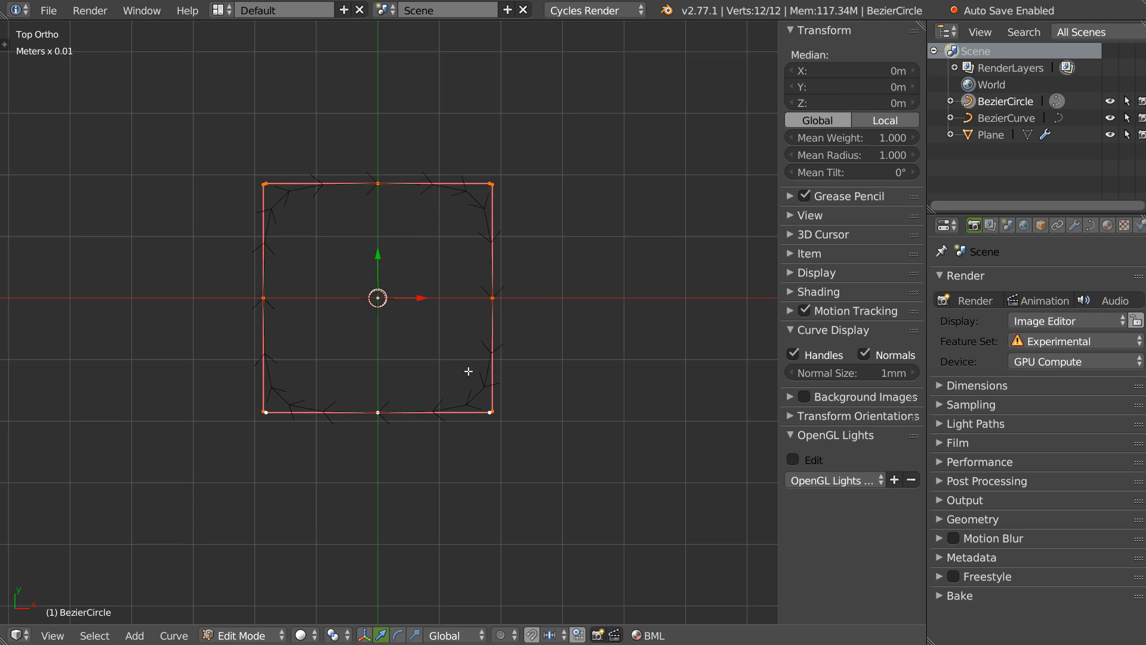
key(w)
click(399, 374)
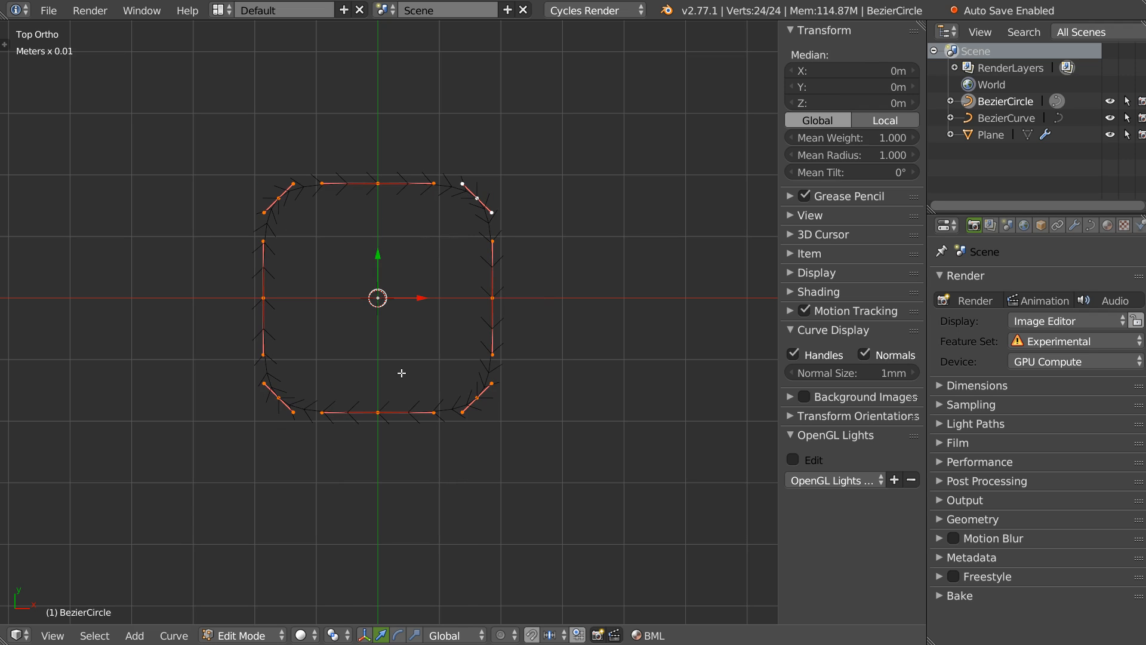
Subdivide the left and right sides of the profile between their middle and diagonal corner points
key(a)
key(a)
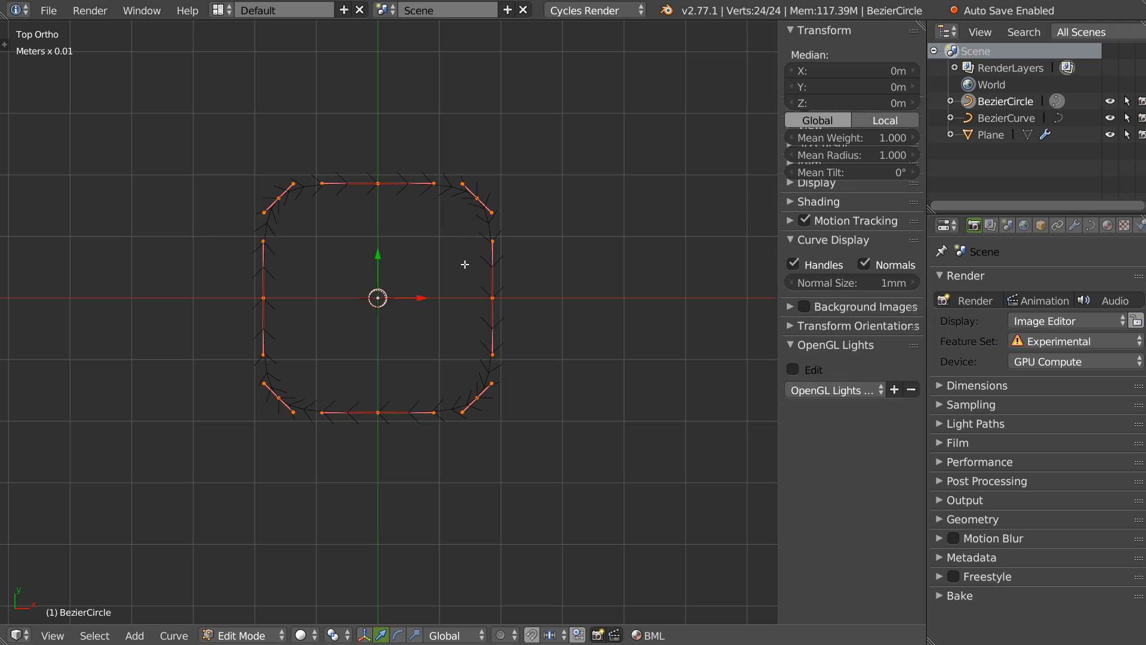
key(w)
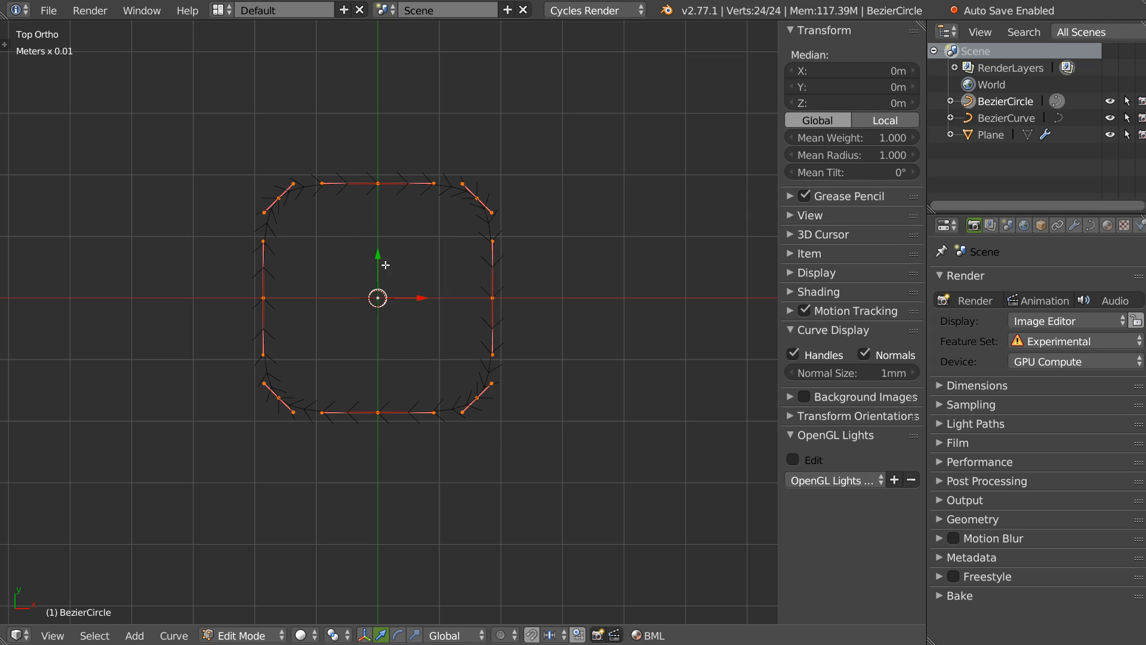
right_click(477, 196)
shift+right_click(492, 297)
shift+right_click(490, 389)
shift+right_click(279, 198)
shift+right_click(264, 298)
shift+right_click(279, 397)
key(w)
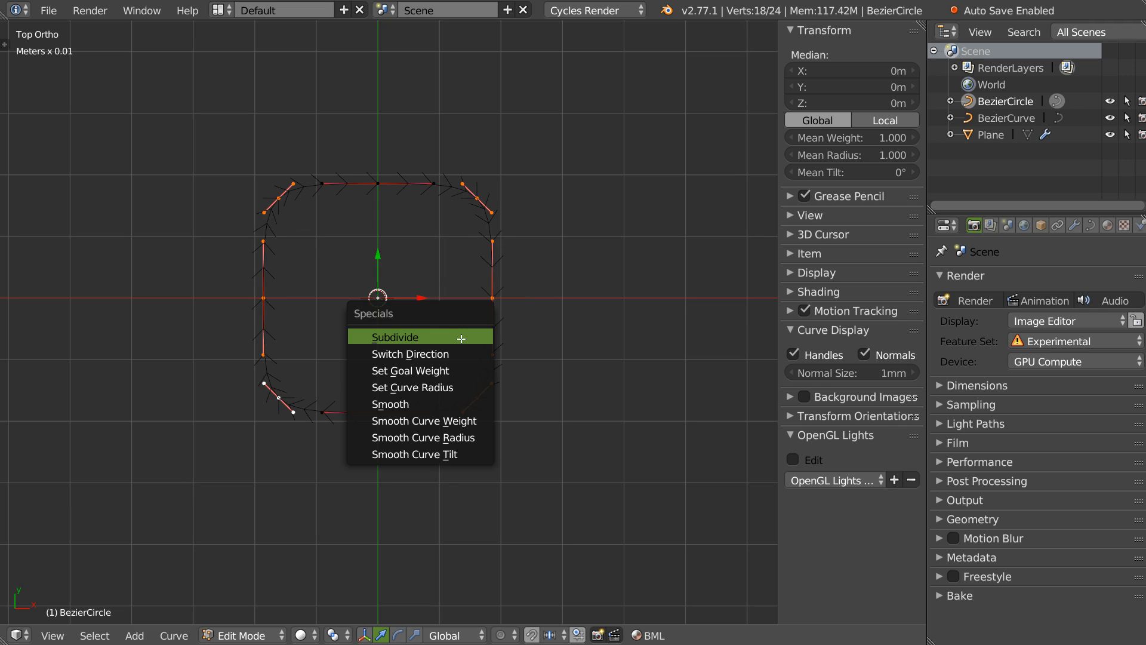
click(462, 338)
scroll(354, 318, up, 2)
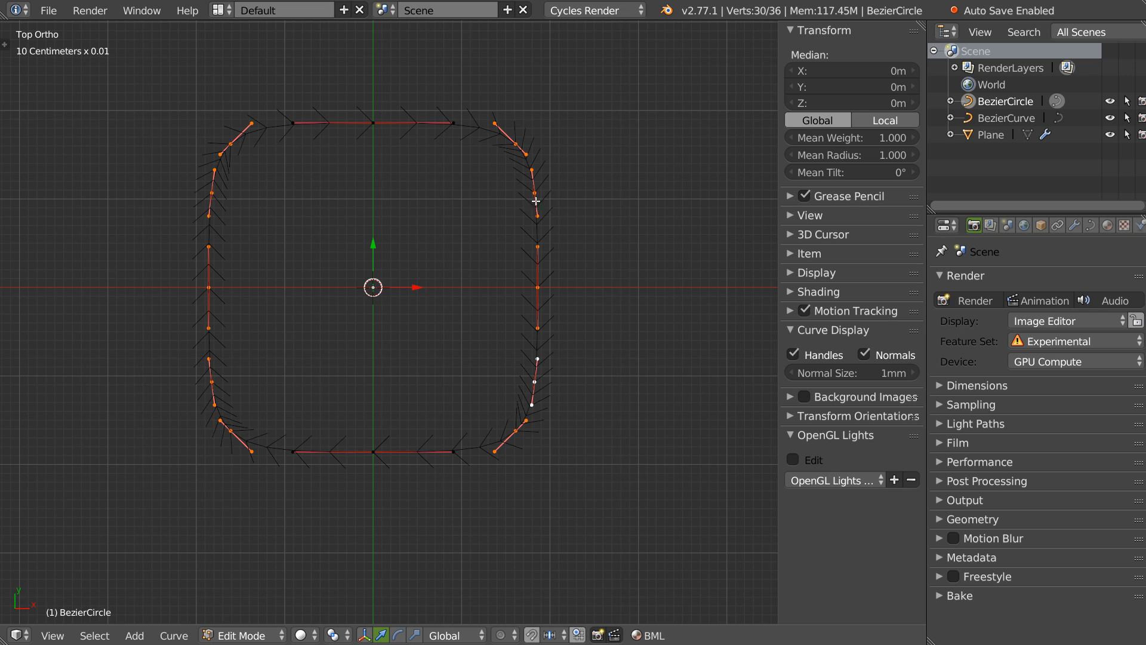
Move the right and left middle points inward along X, placing the left one at about -5.72 mm
right_click(535, 201)
right_click(536, 287)
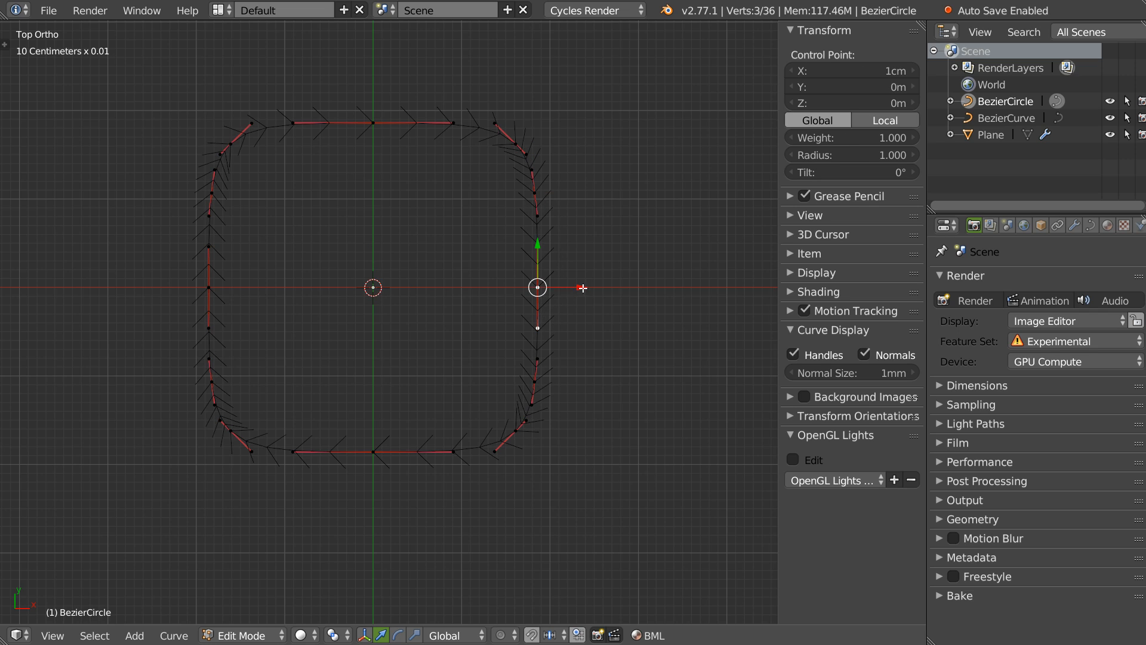
drag(576, 288, 515, 291)
right_click(210, 290)
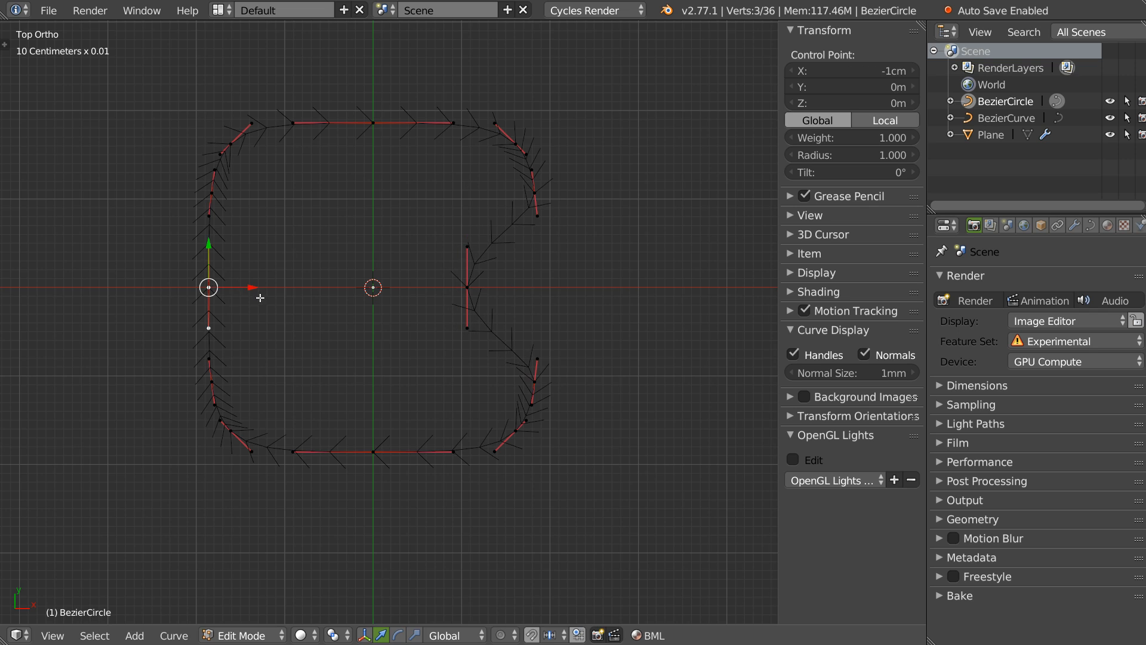
drag(251, 288, 302, 287)
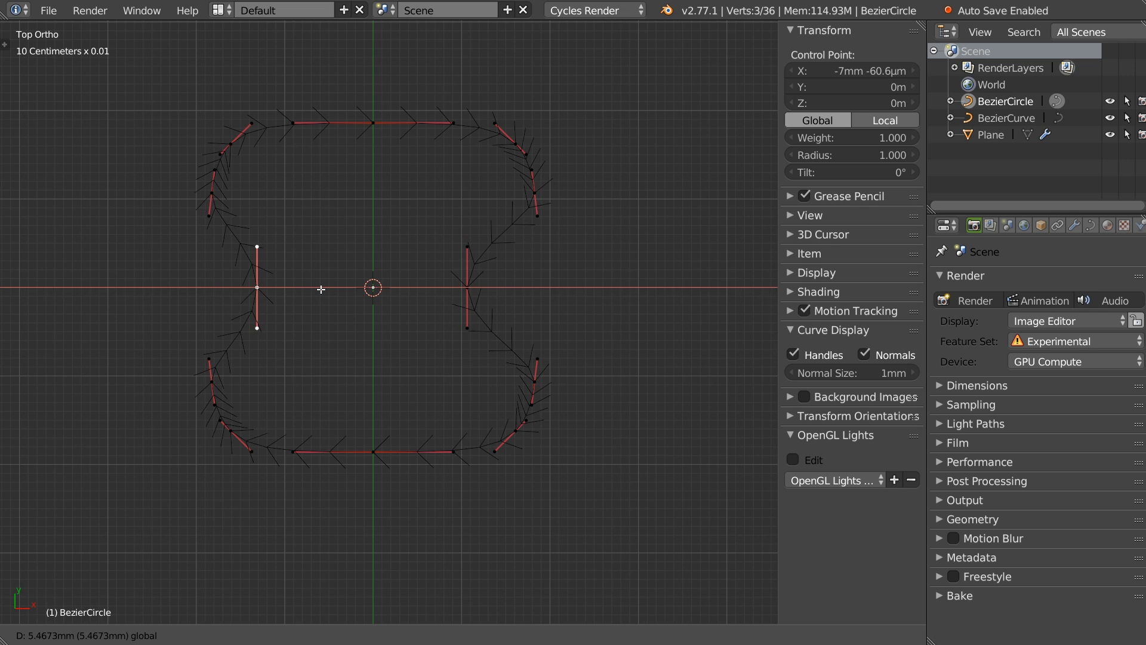
click(319, 289)
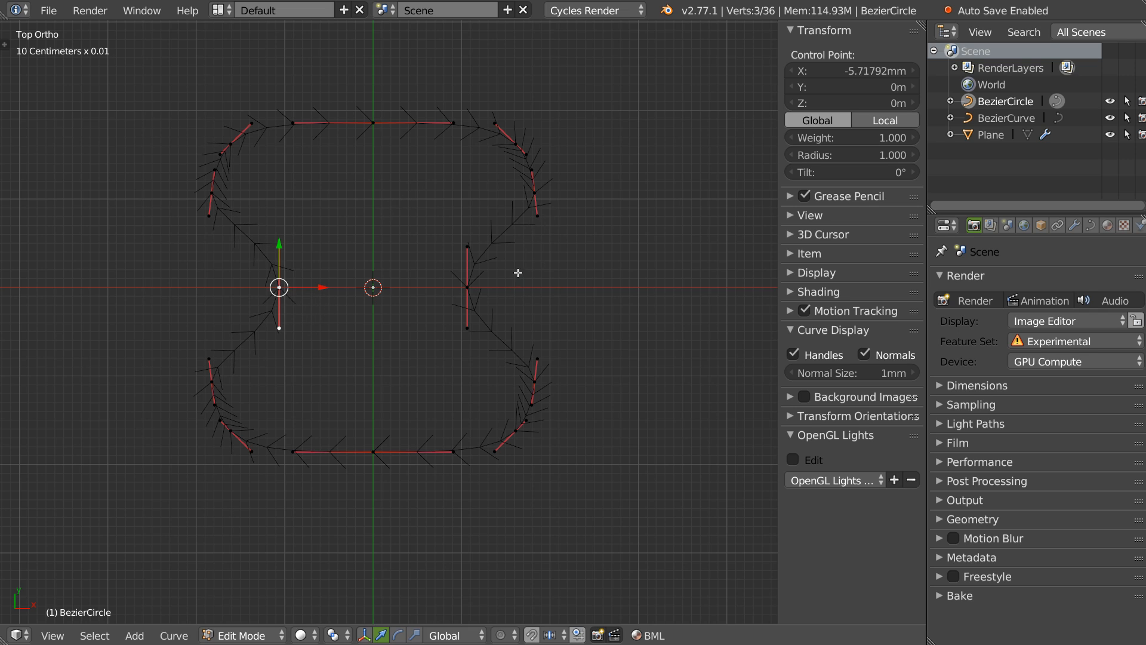
Delete the four diagonal corner control points of the profile
right_click(517, 143)
shift+right_click(238, 145)
shift+right_click(241, 433)
shift+right_click(523, 442)
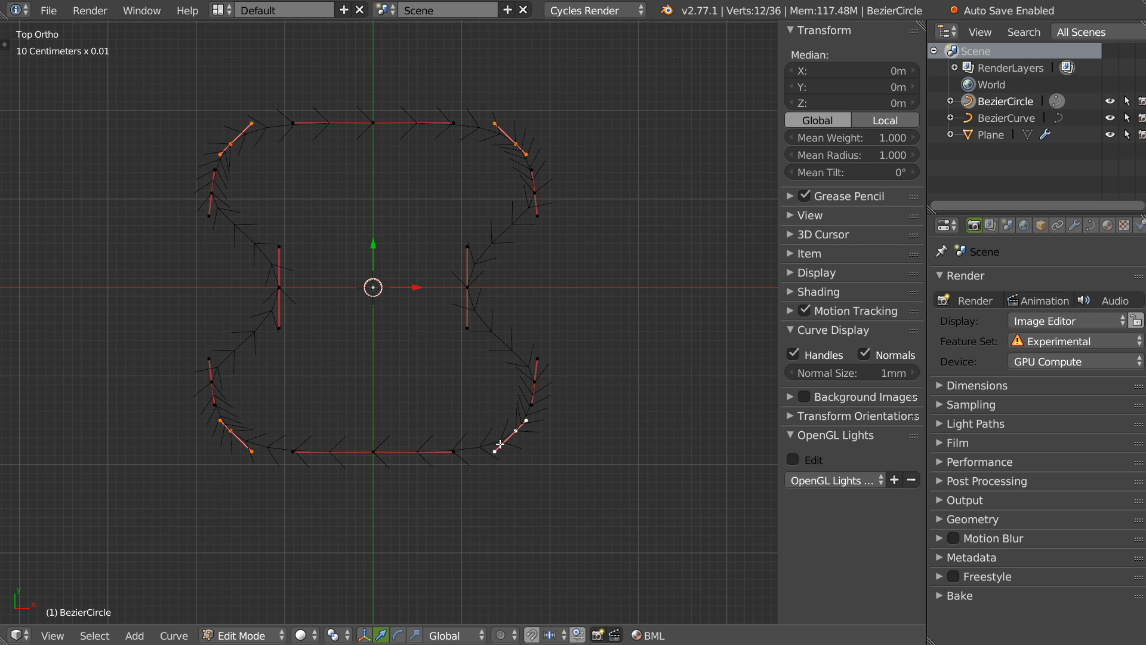
key(x)
click(469, 442)
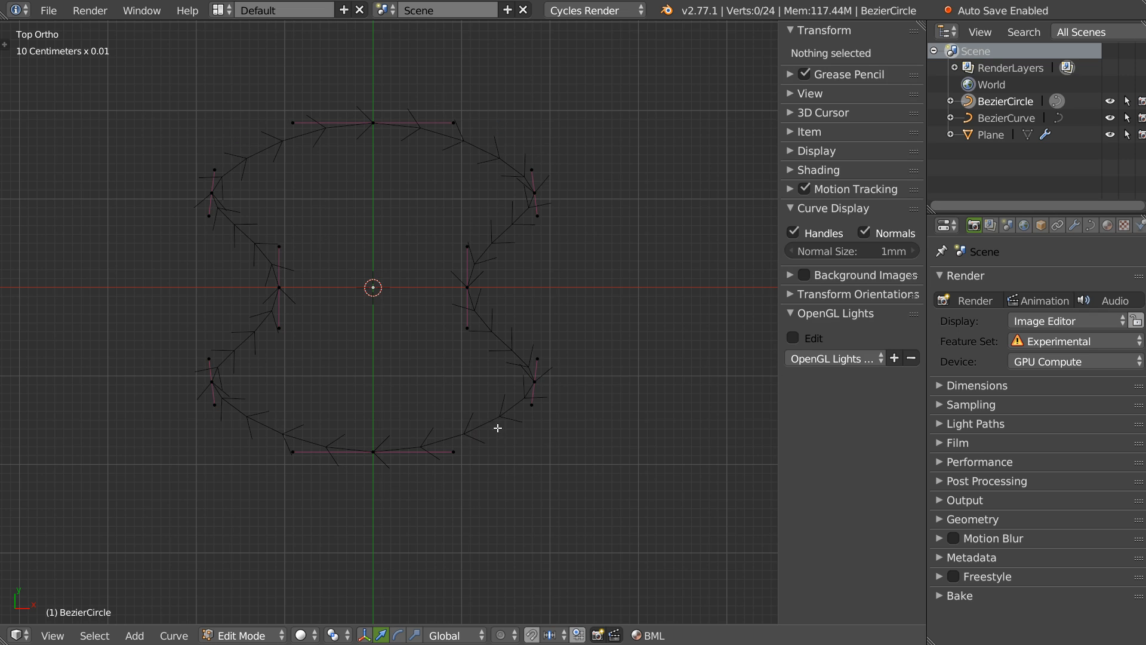
Select the whole profile and convert its spline type to Poly
key(a)
key(w)
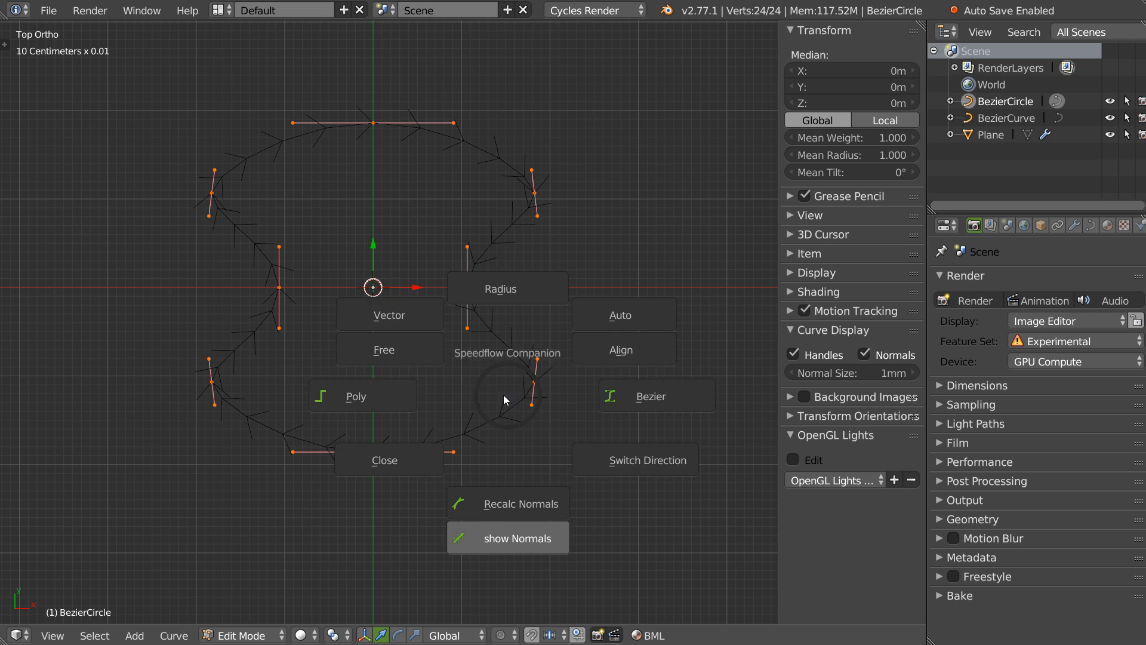
click(356, 398)
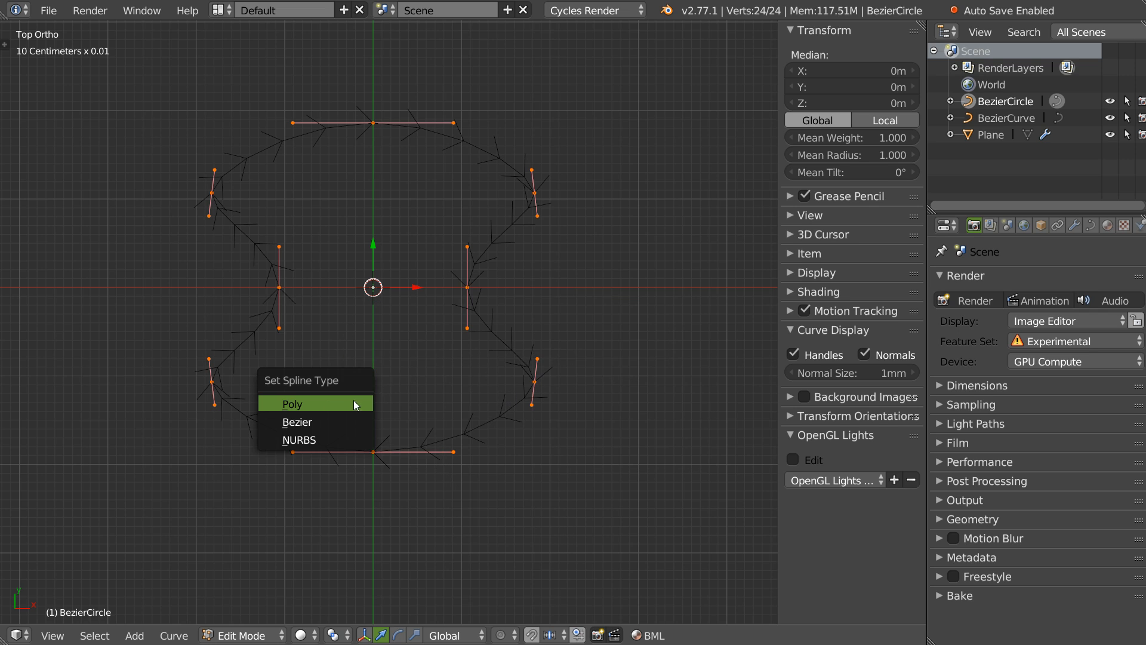
click(314, 403)
Select all eight points of the poly profile and subdivide its segments
right_click(209, 194)
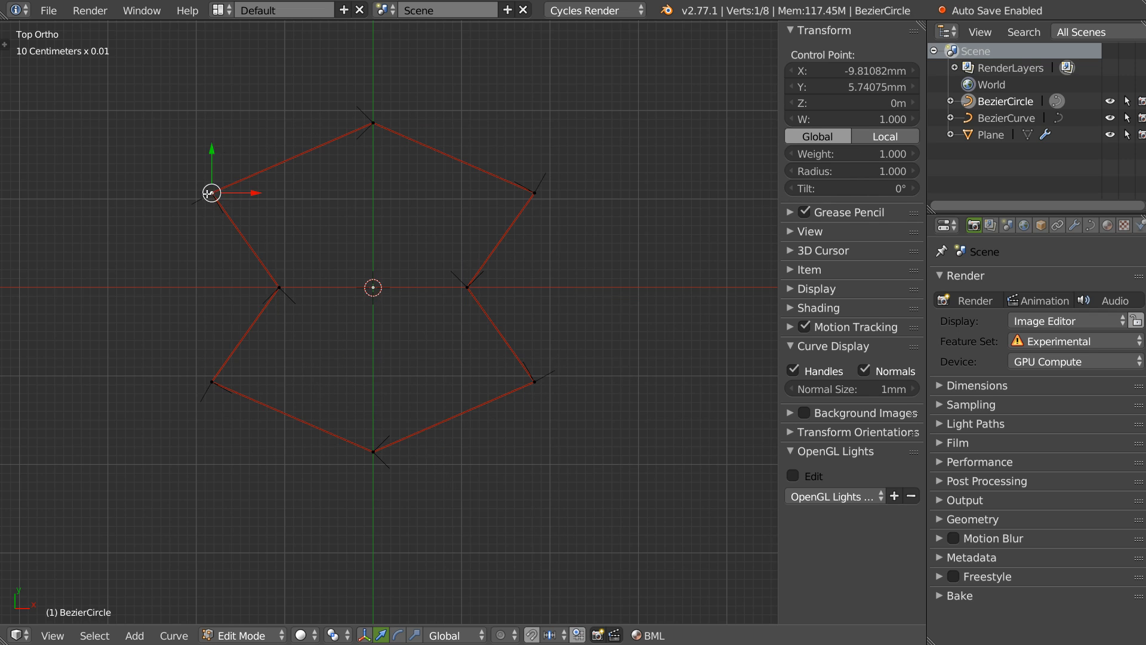
shift+right_click(382, 124)
shift+right_click(552, 188)
shift+right_click(530, 398)
shift+right_click(382, 453)
shift+right_click(203, 390)
shift+right_click(280, 289)
shift+right_click(484, 290)
key(w)
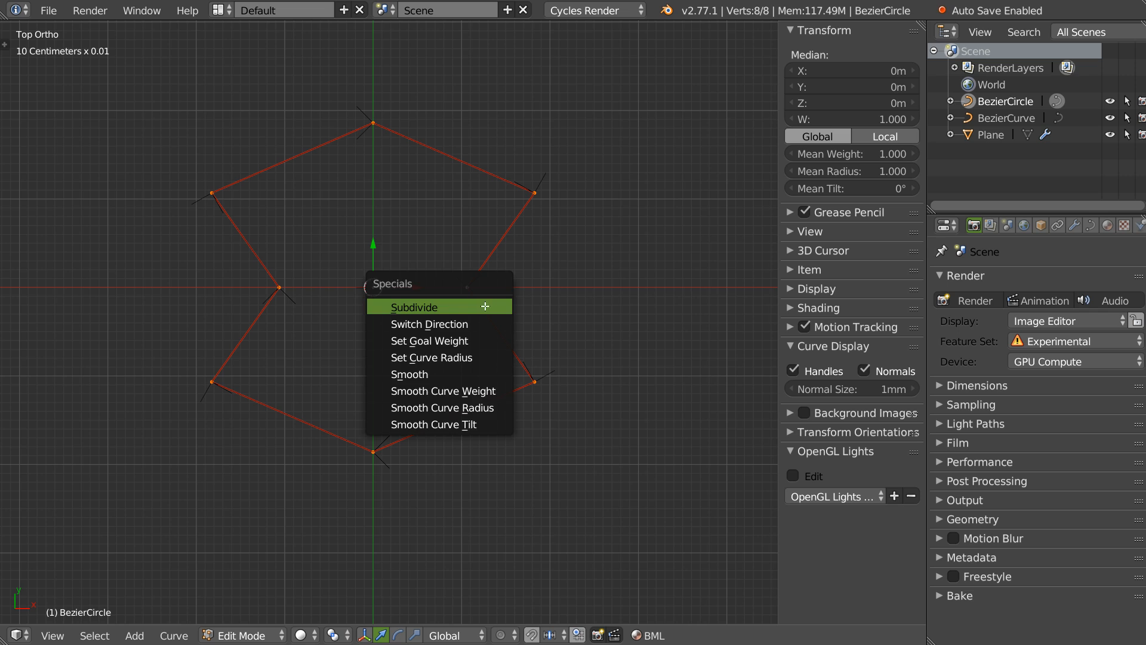
click(485, 306)
Try to move the new point on the upper-left notch edge outward along X
right_click(254, 240)
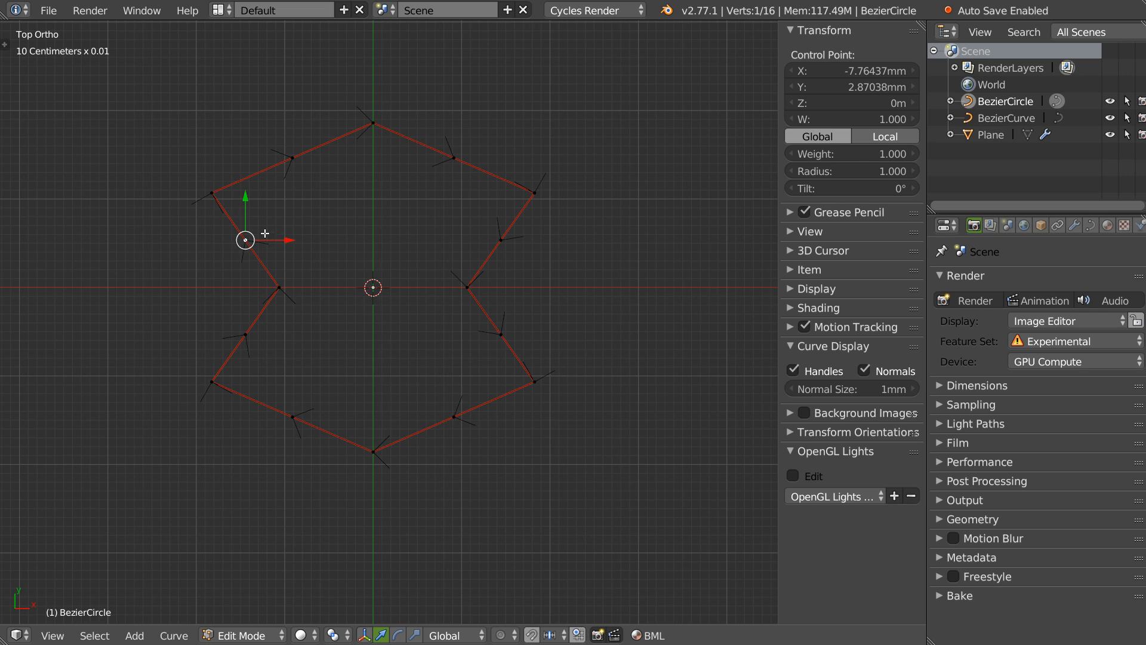
key(g)
key(x)
click(254, 240)
Configure snapping to Vertex with Median as the snap target, testing it by moving the notch point along X
key(ctrl+shift+Tab)
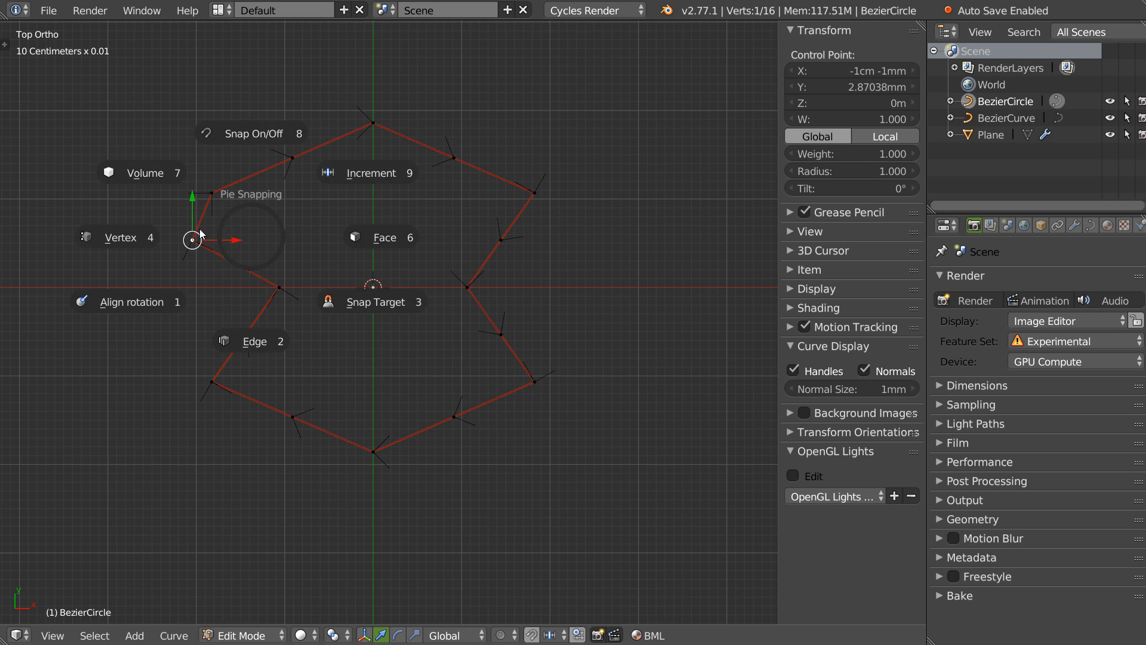
click(140, 238)
key(g)
key(x)
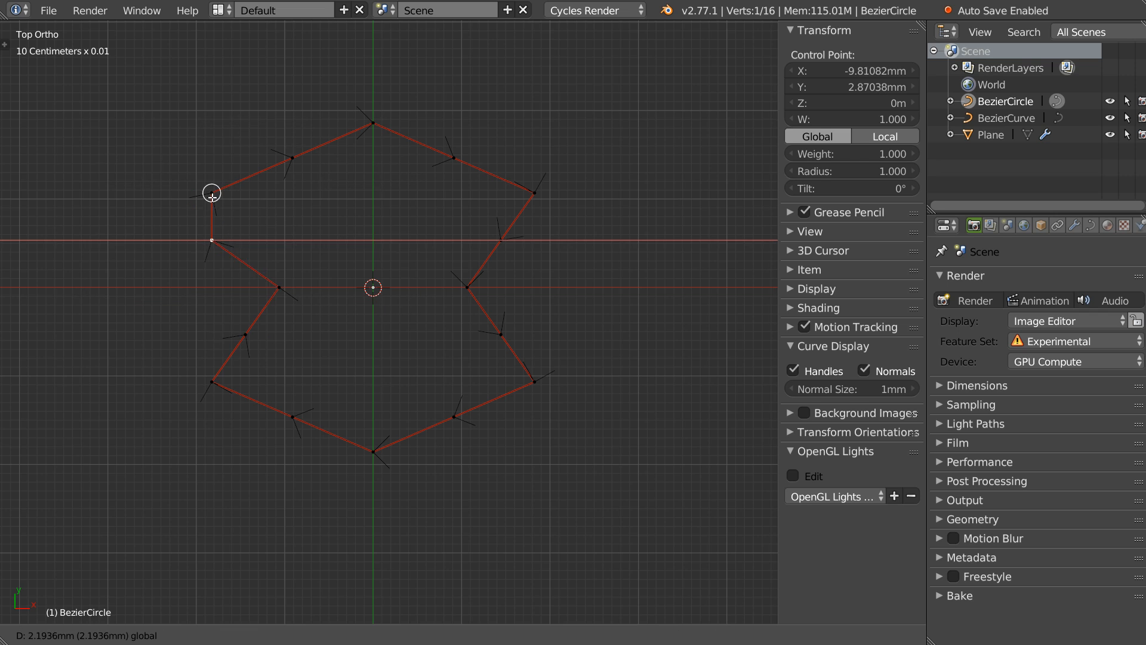
click(245, 246)
key(ctrl+shift+Tab)
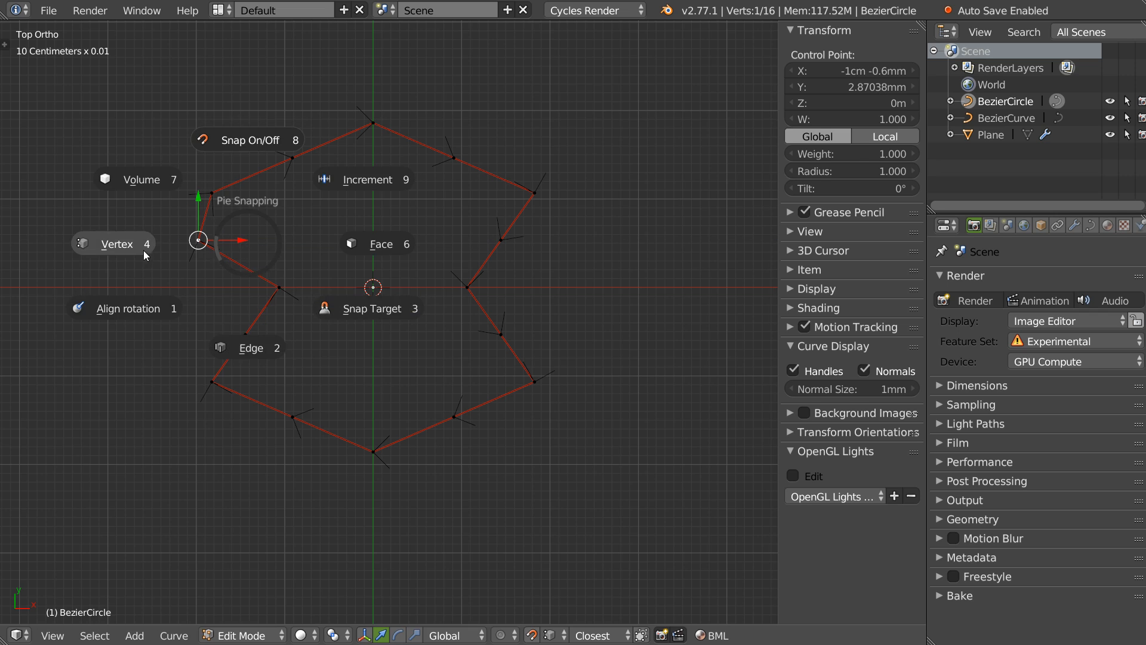
click(364, 308)
click(499, 310)
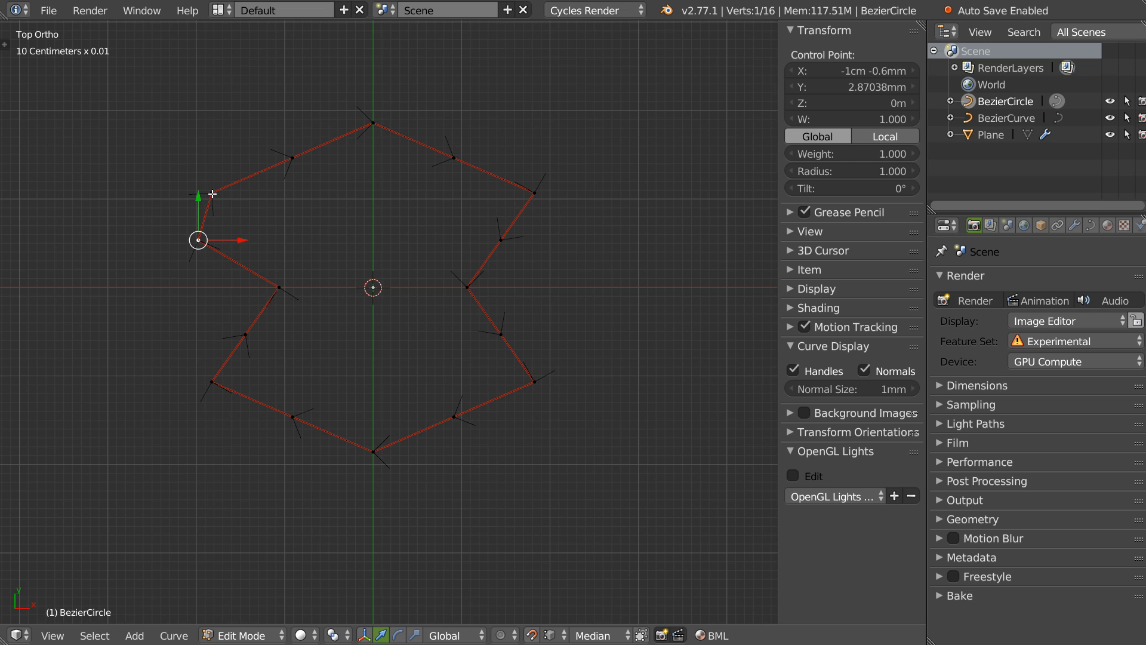
Snap the upper-left notch point along X to the upper-left corner point, at -9.81082 mm
key(g)
key(x)
key(ctrl)
click(240, 317)
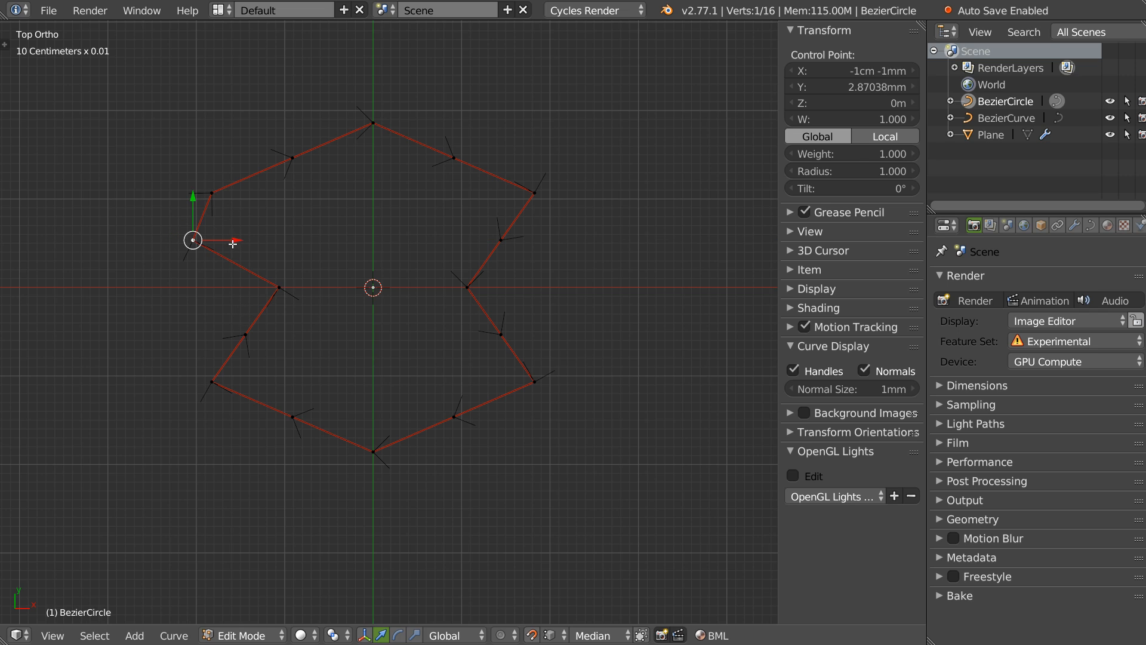
key(g)
key(x)
key(ctrl)
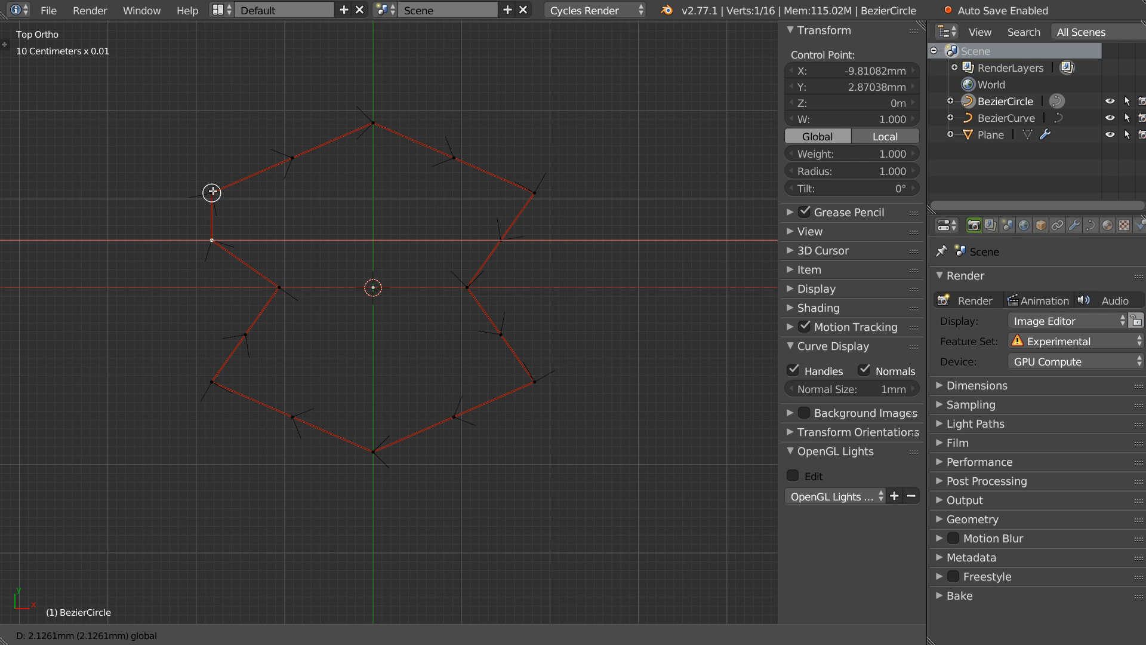
click(216, 190)
Snap the lower-left notch point along X to the lower-left corner point, at -9.81082 mm
right_click(247, 335)
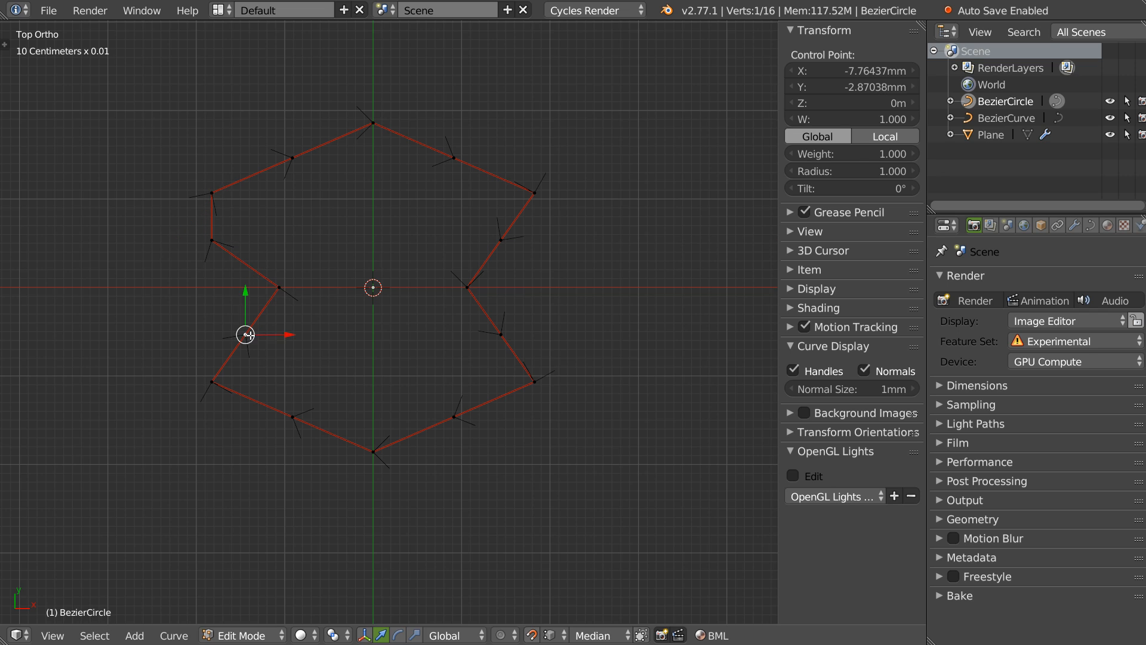
key(g)
key(x)
key(ctrl)
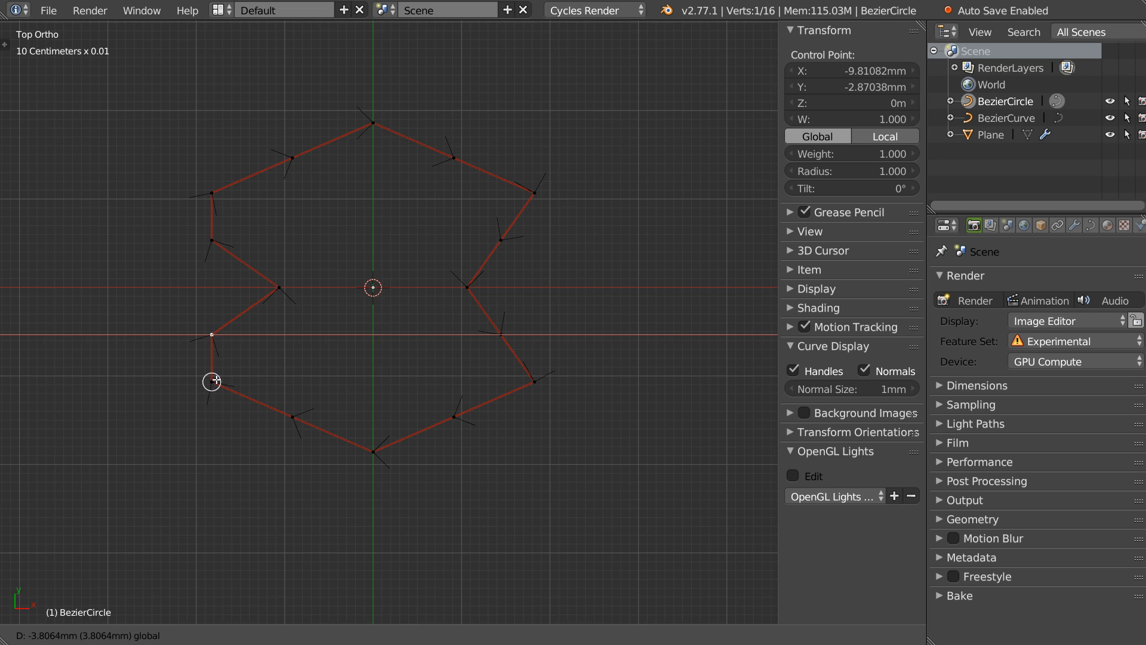
click(215, 380)
Return to Object Mode and select the large tubified Bezier curve
key(Tab)
click(159, 366)
scroll(224, 332, down, 8)
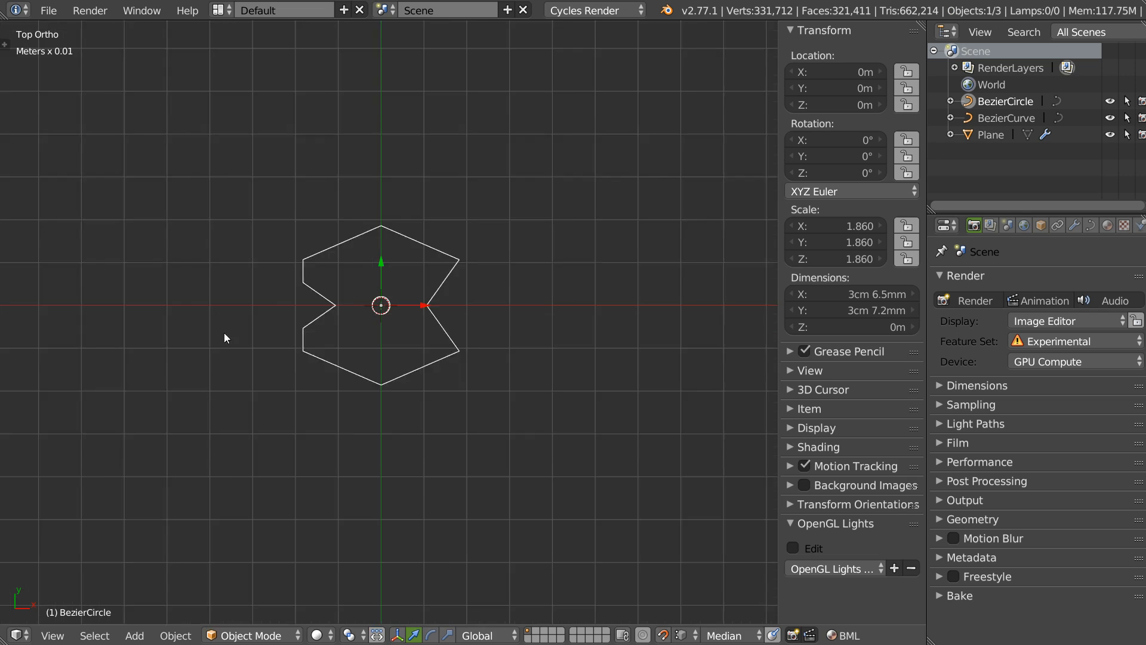
middle_drag(305, 284, 308, 213)
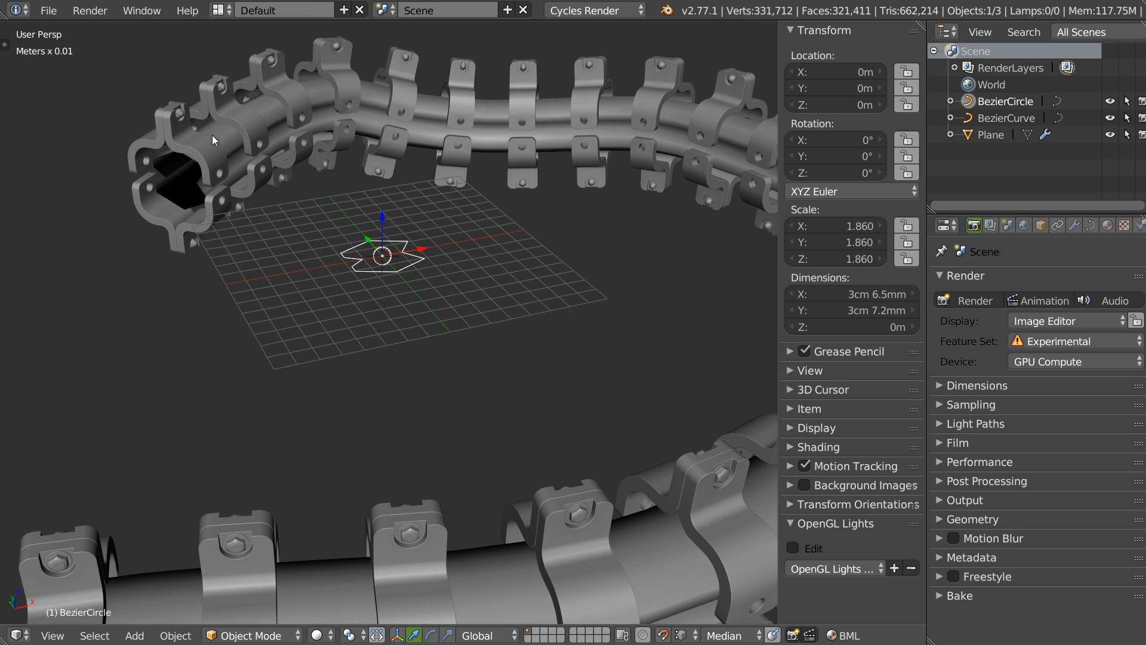
right_click(228, 135)
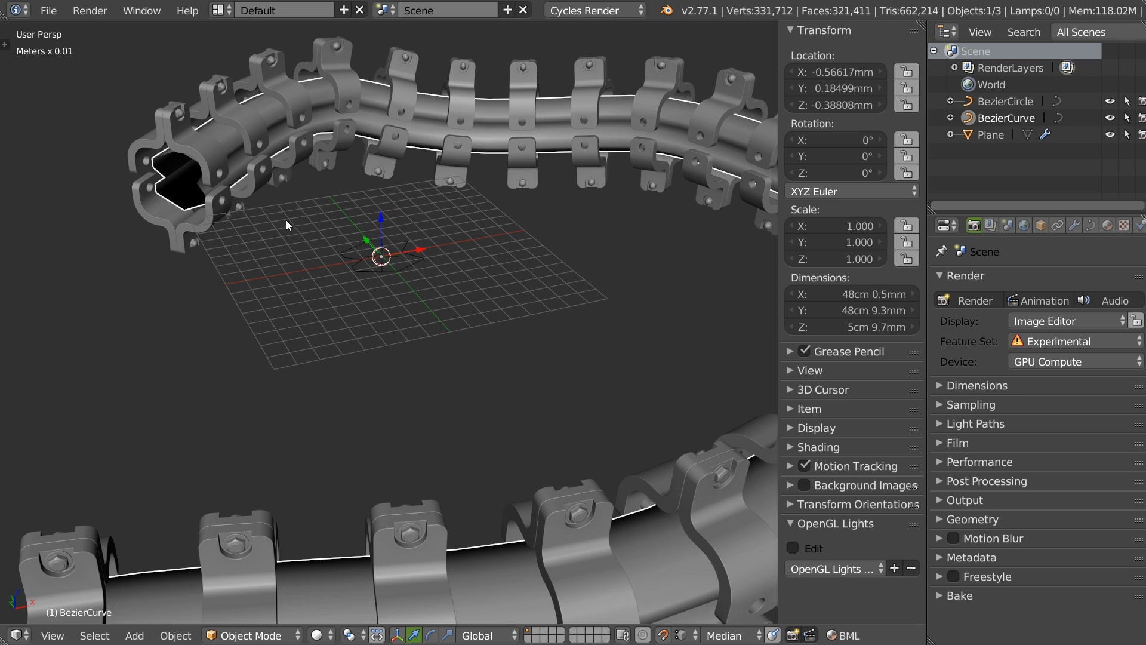
Hide the large Bezier curve tube and open the BezierCircle profile for editing in top view
key(h)
right_click(384, 269)
key(KP_7)
scroll(420, 228, up, 10)
key(Tab)
scroll(331, 162, down, 2)
Snap the two points flanking the profile's top point along Y to the top point's height, at 1 cm
right_click(296, 144)
shift+right_click(440, 137)
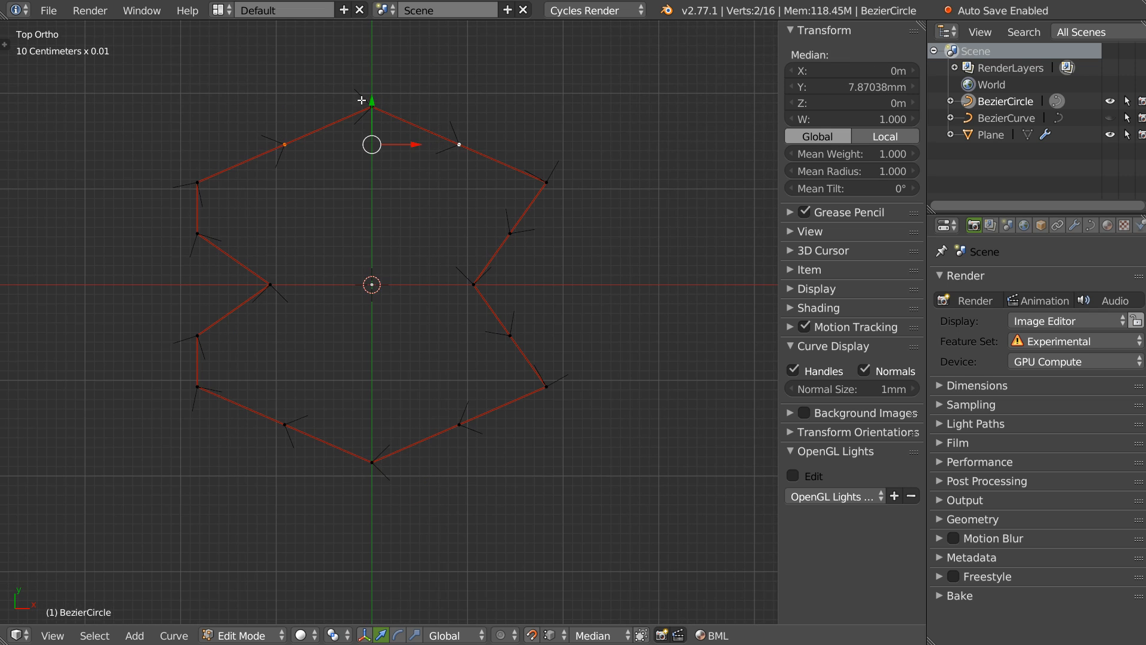
drag(371, 103, 334, 130)
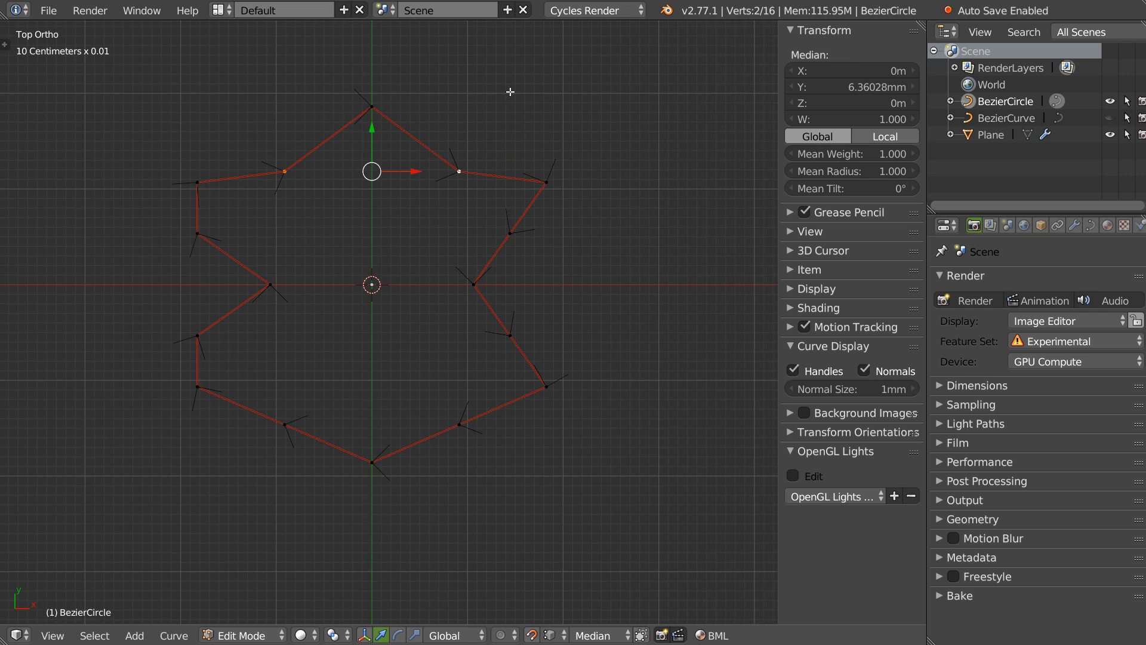
key(g)
key(y)
ctrl+click(369, 105)
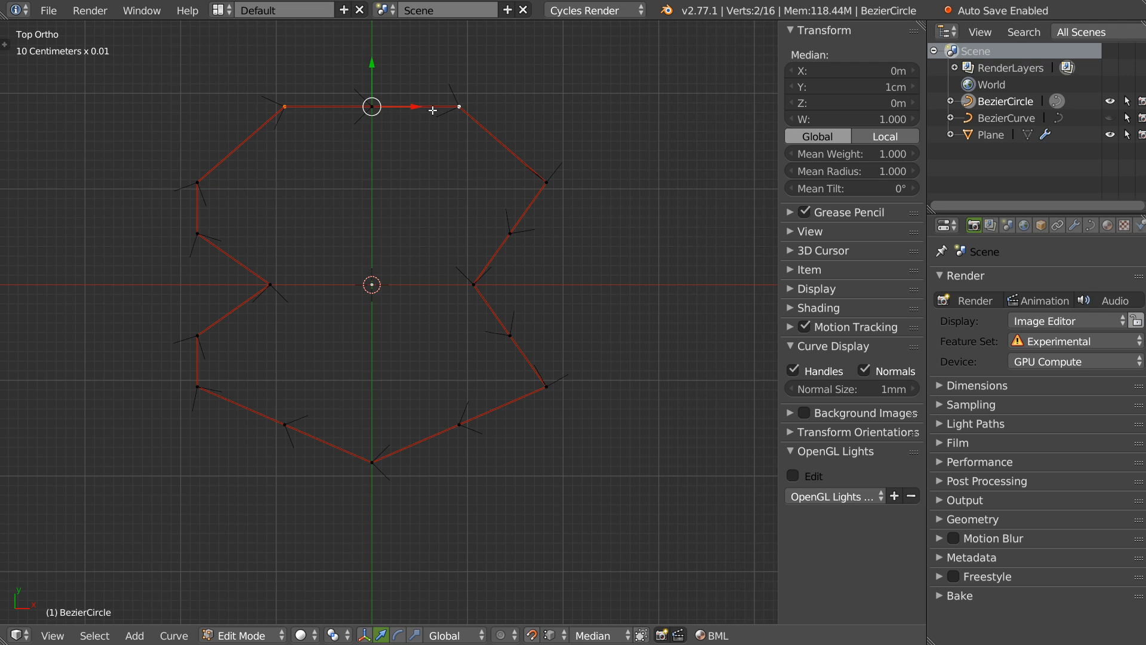
Scale the two upper points apart along X to about 8.46 mm on either side of the center
key(s)
key(x)
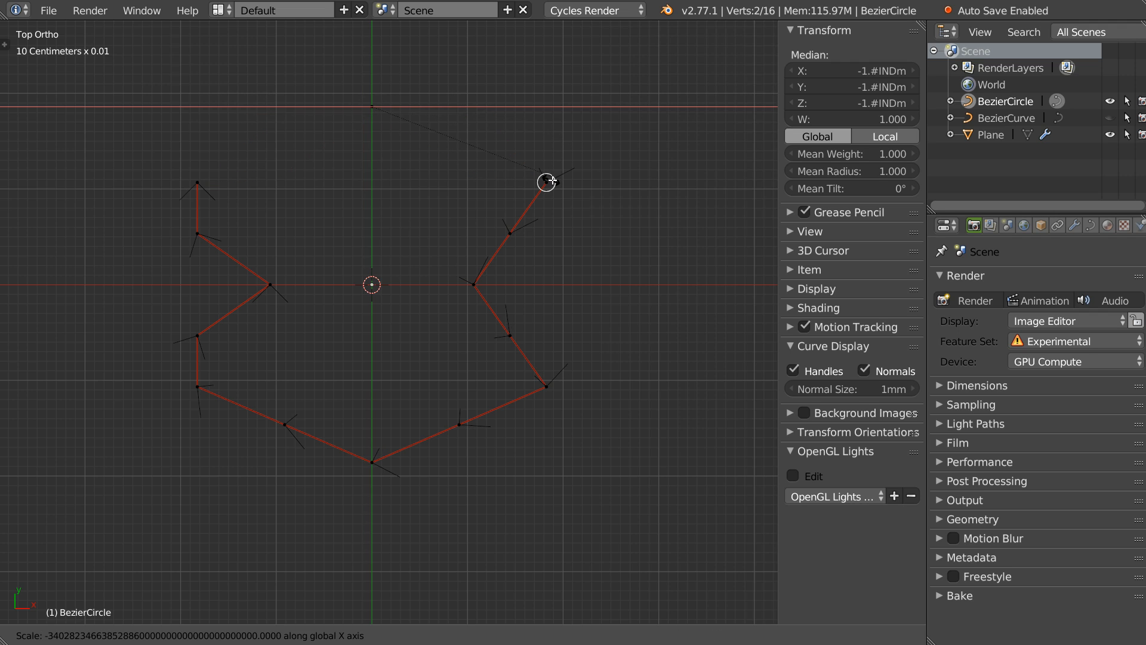
click(575, 109)
key(s)
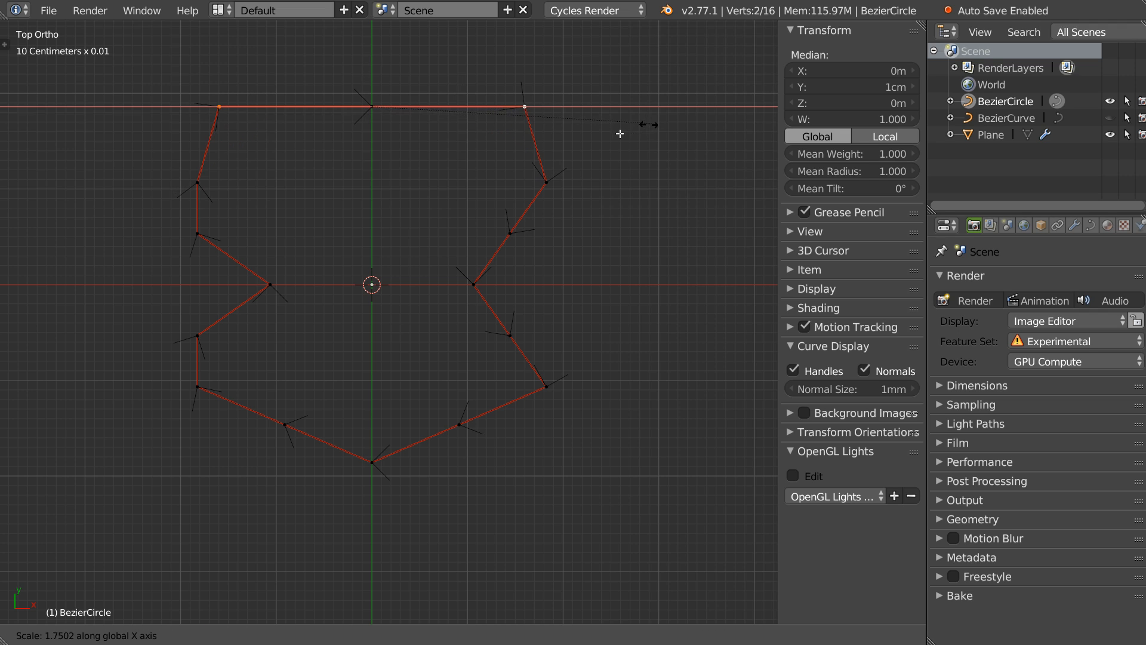
click(650, 124)
Snap the two points flanking the bottom point along Y to -1 cm and spread them along X to about 8.54 mm either side
right_click(286, 427)
shift+right_click(468, 429)
key(g)
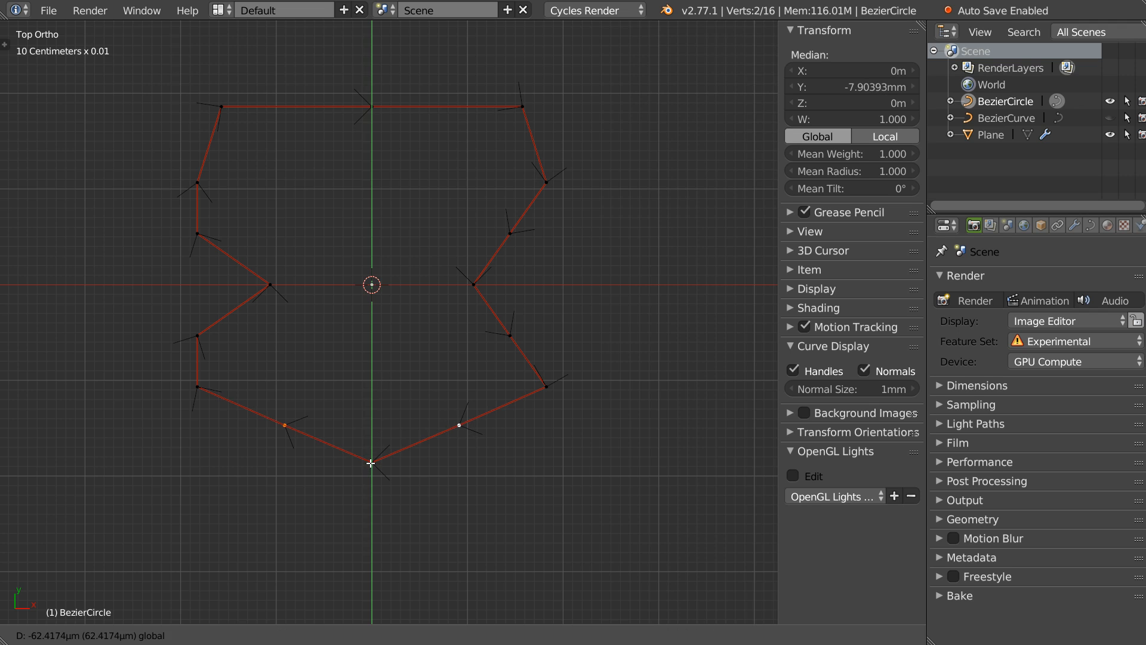
click(373, 469)
key(s)
key(x)
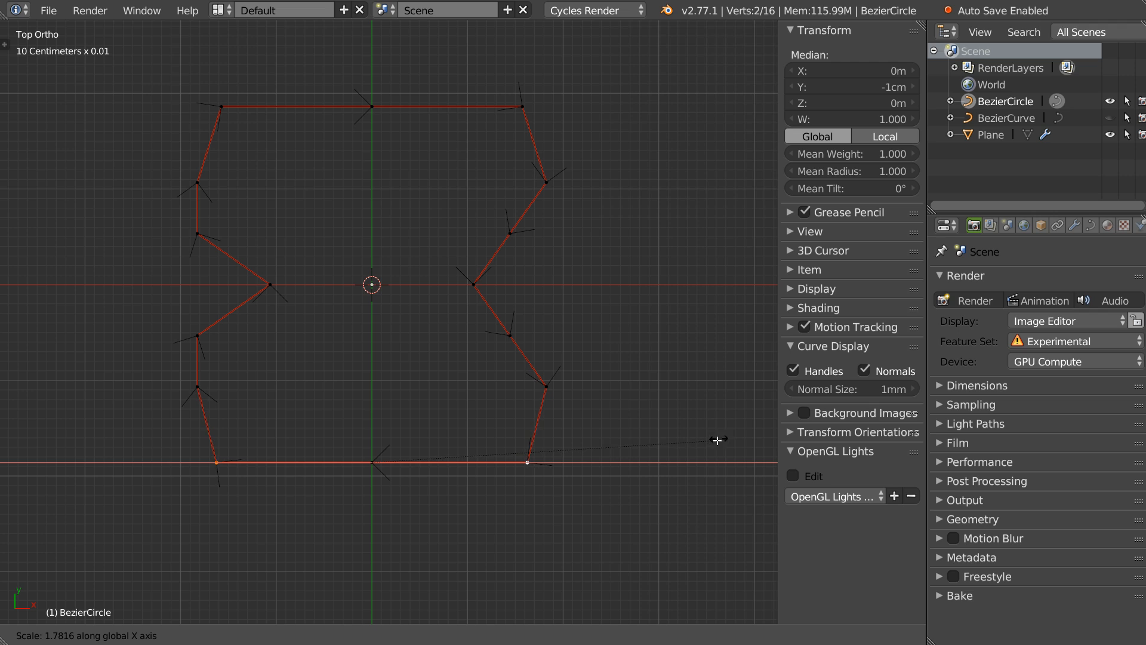
click(275, 462)
Snap the lower-left and upper-left corner points along X to the profile's left side points, at -9.81082 mm
right_click(219, 463)
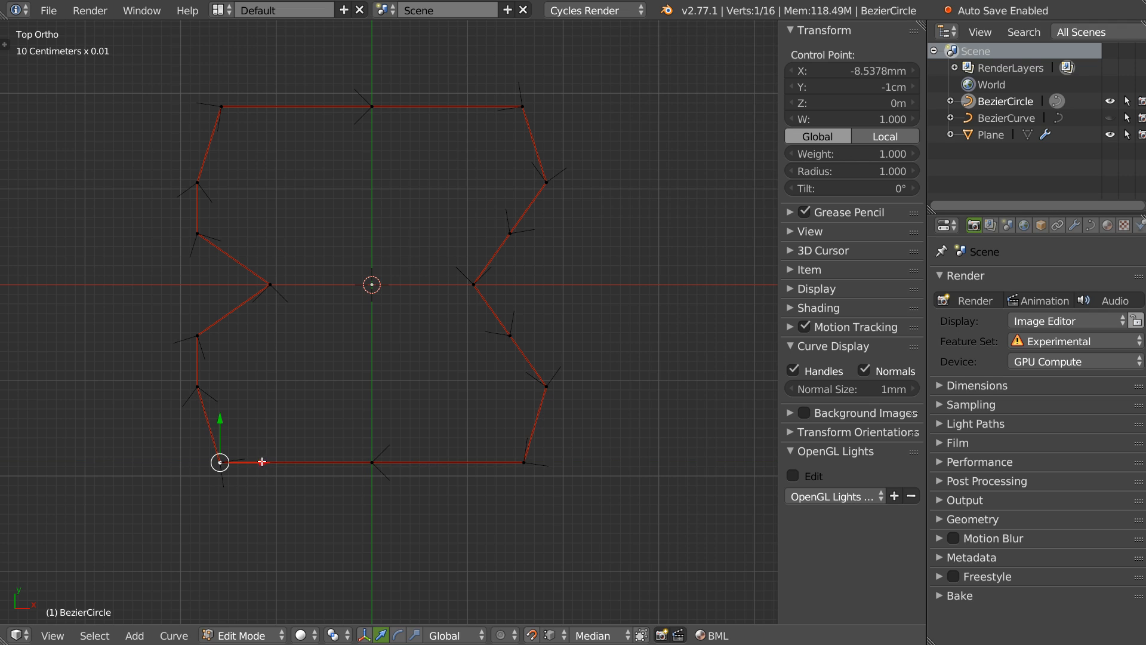
key(g)
key(x)
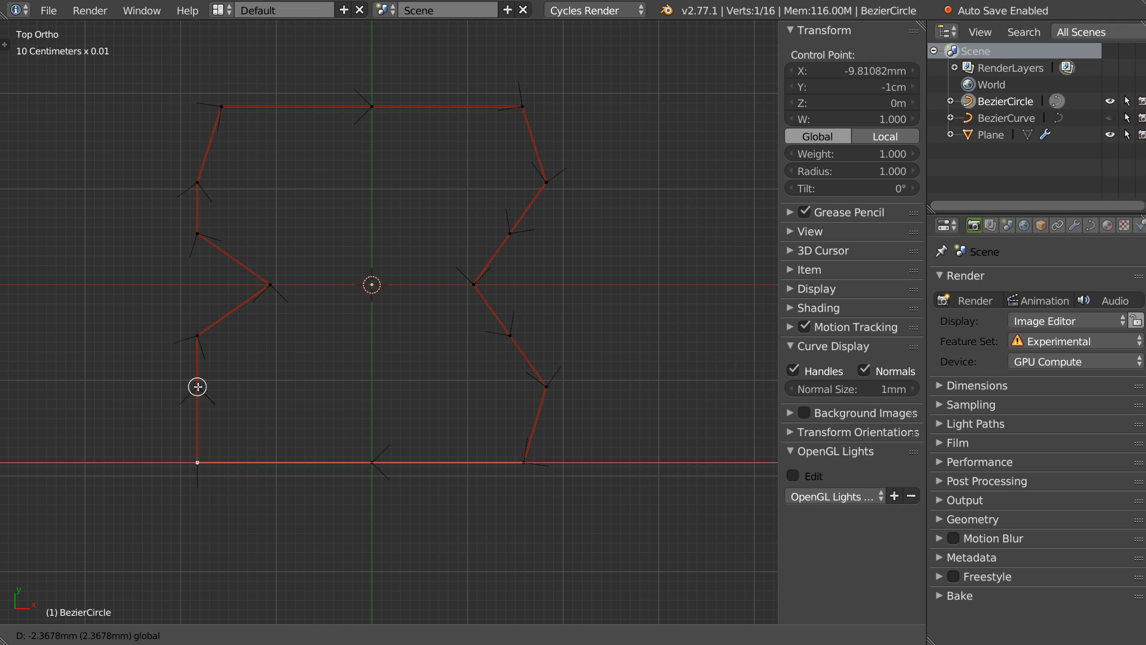
click(197, 387)
right_click(220, 121)
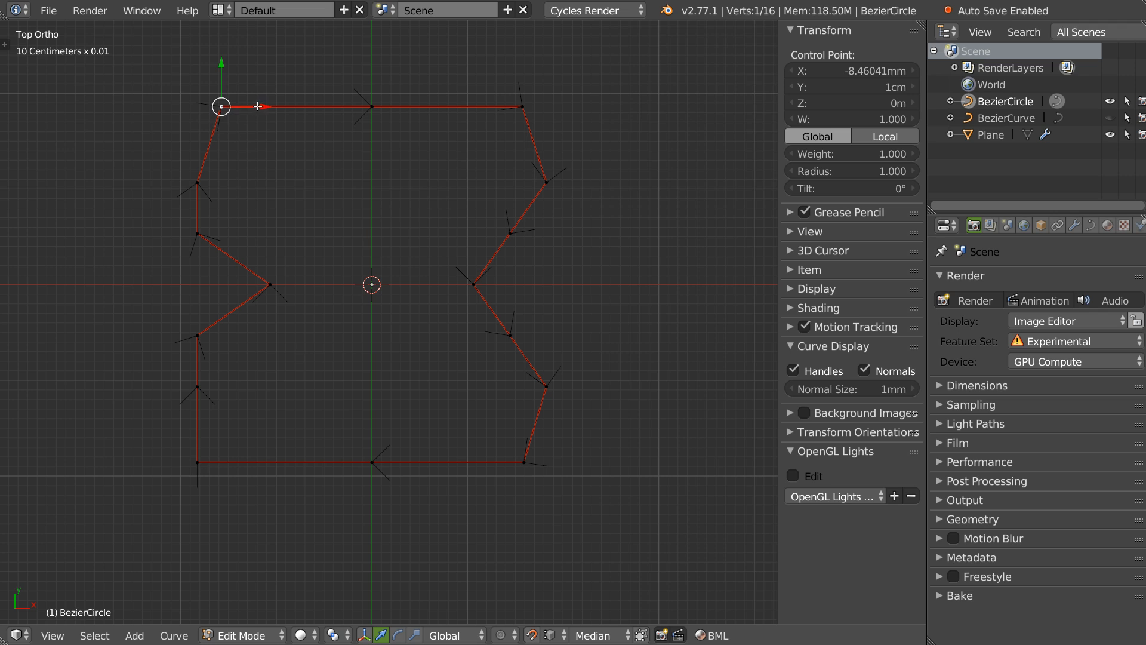
key(g)
key(x)
click(192, 187)
Snap the upper-right corner point along X to the side point below it, at 9.81082 mm
right_click(533, 105)
key(g)
key(x)
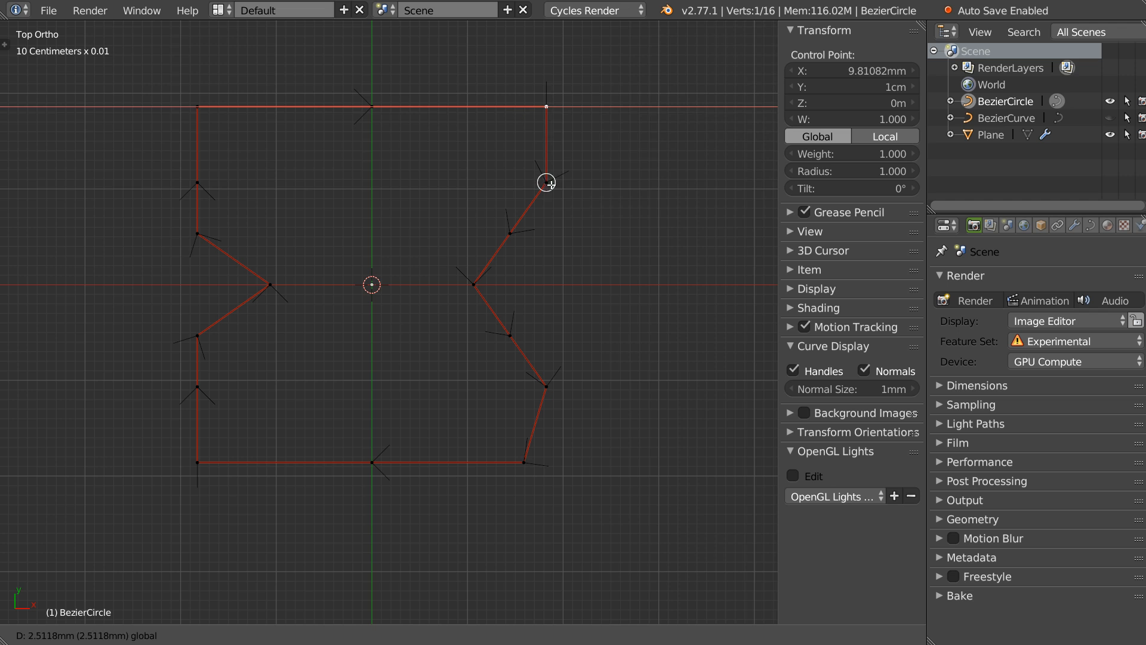
click(545, 179)
Return to Object Mode and unhide the BezierCurve tube
key(Tab)
middle_drag(385, 273, 428, 288)
scroll(545, 249, down, 6)
click(1110, 119)
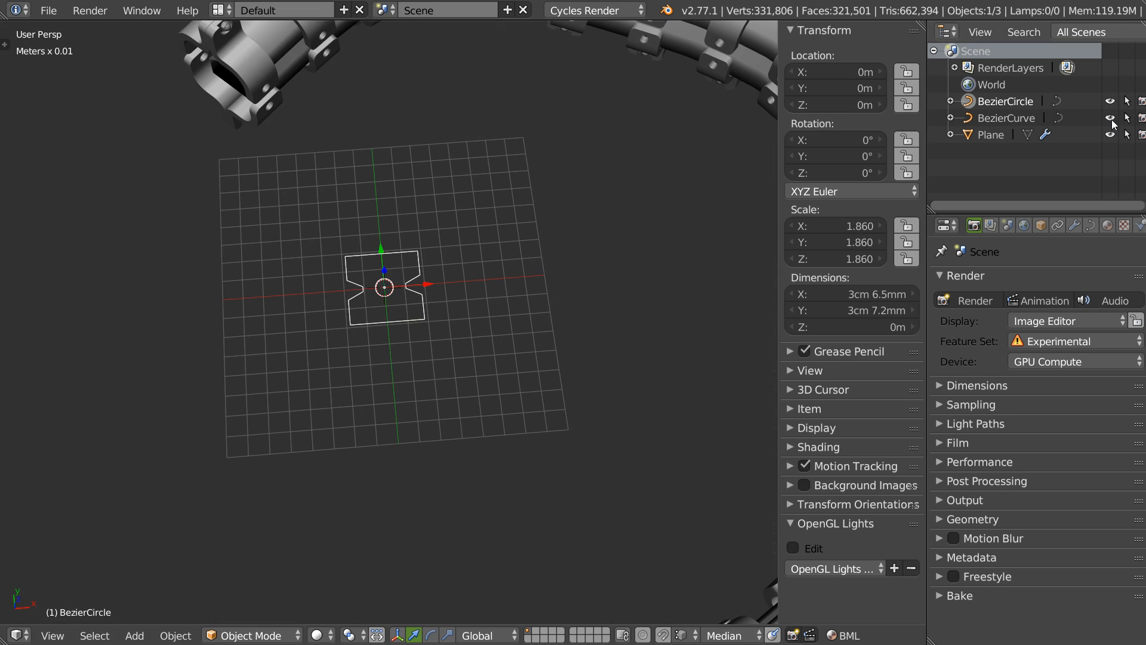
Add a Speedflow Subsurf modifier to the BezierCircle profile
middle_drag(399, 252, 423, 278)
scroll(364, 215, up, 5)
middle_drag(365, 217, 320, 239)
key(space)
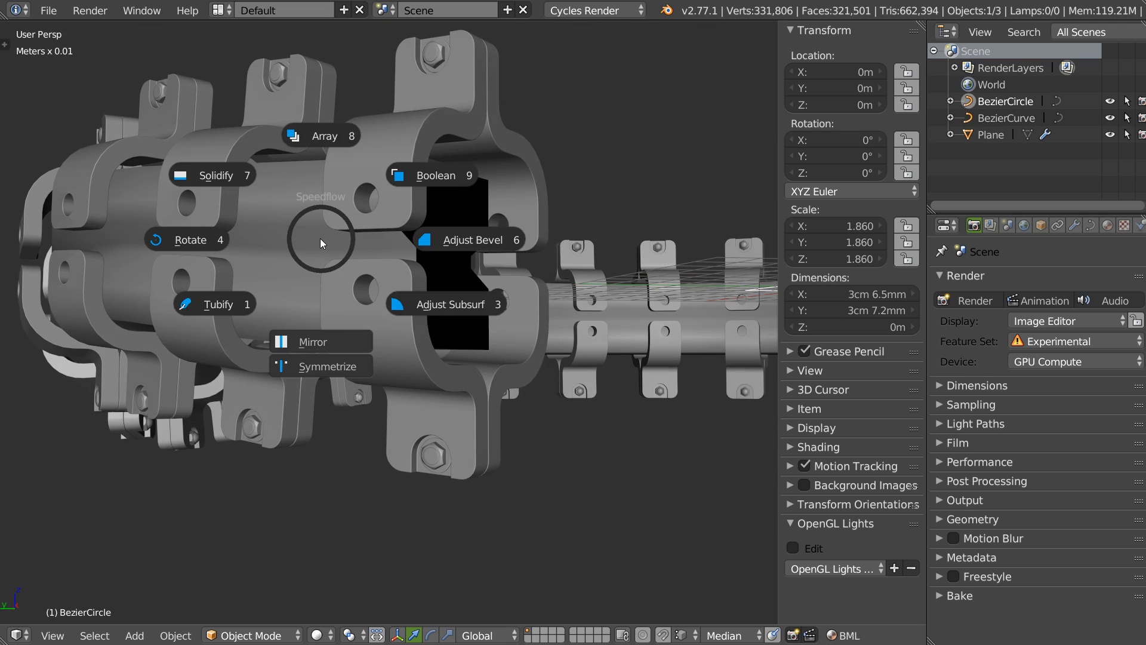
click(461, 307)
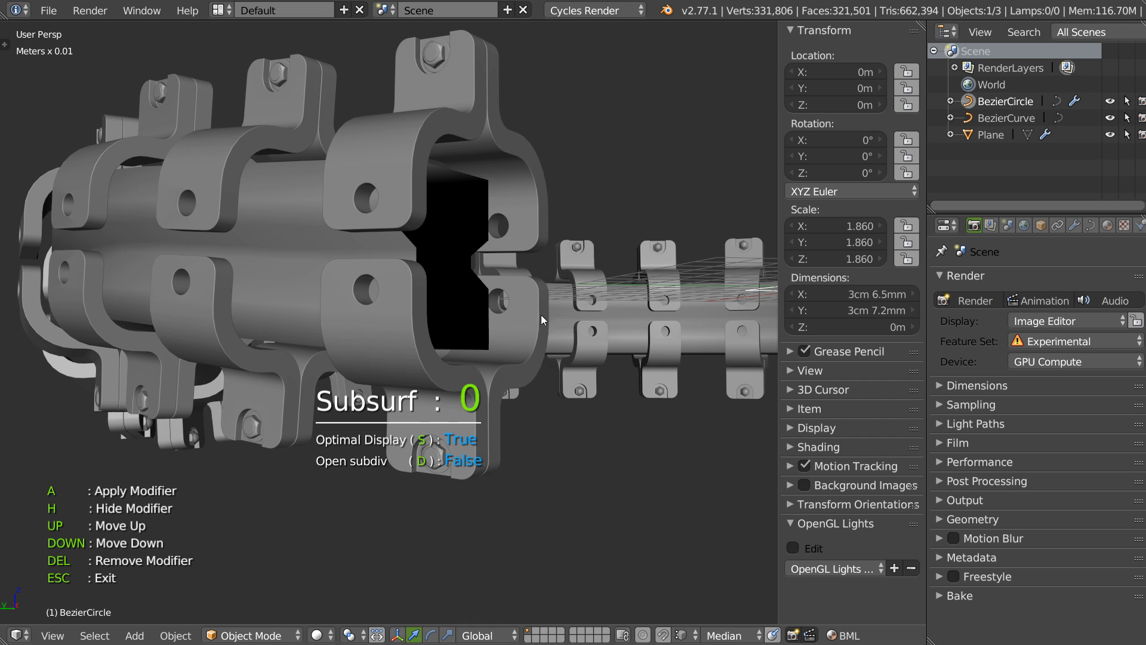
click(682, 364)
middle_drag(622, 341, 526, 355)
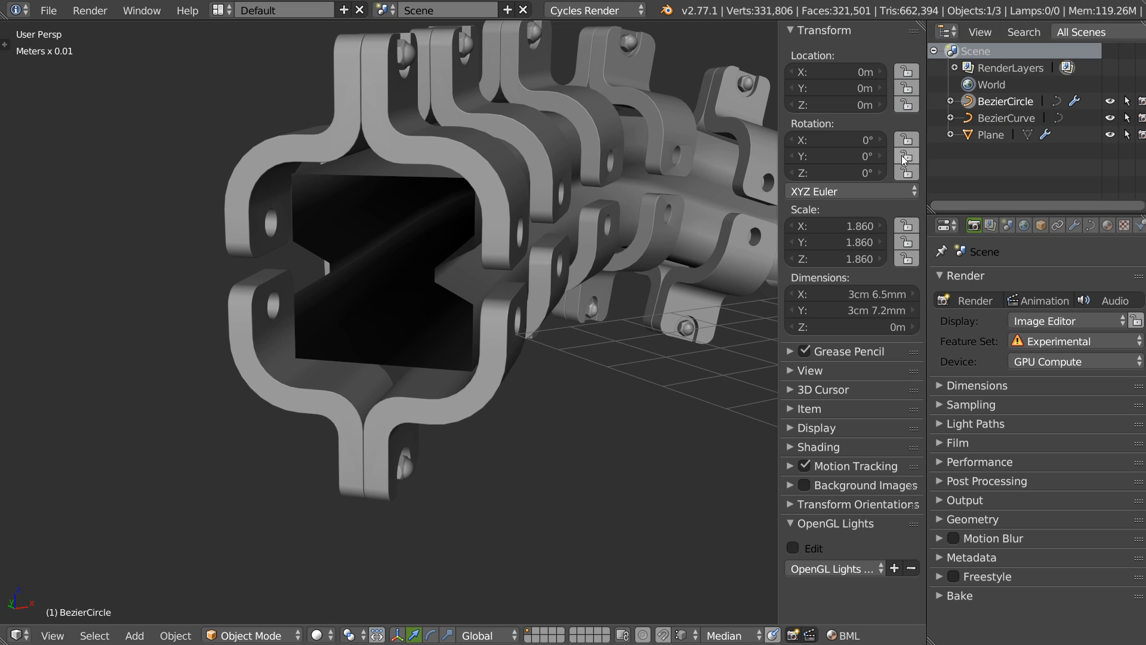
Select the BezierCurve tube and add a Speedflow Subsurf modifier at level 2
right_click(386, 344)
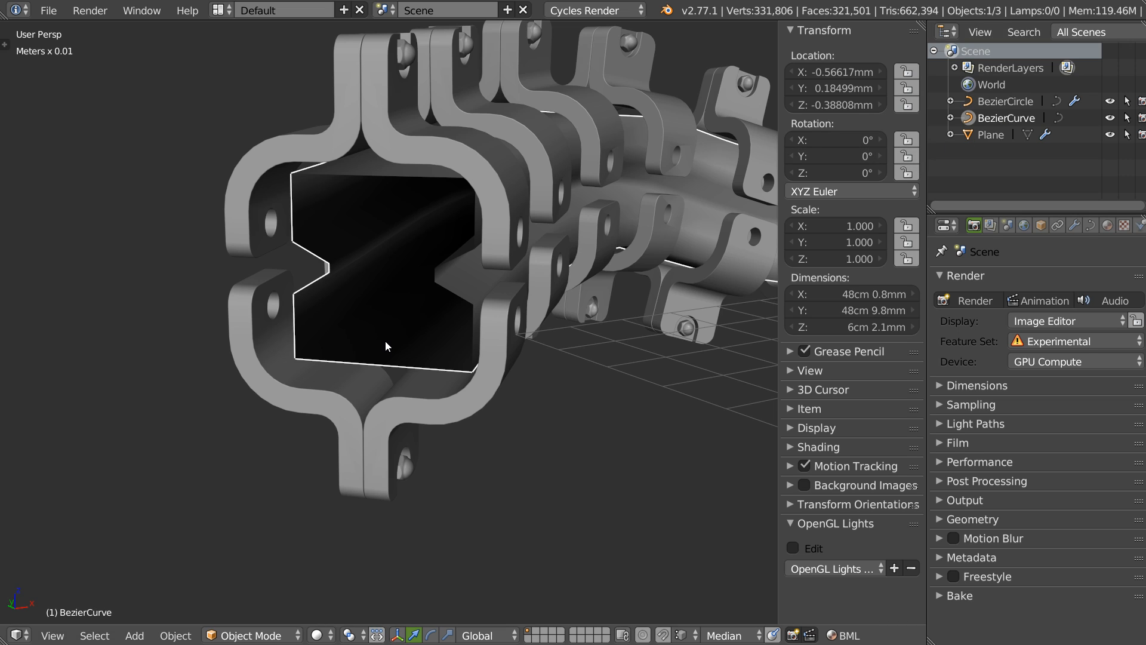
key(shift+space)
click(561, 415)
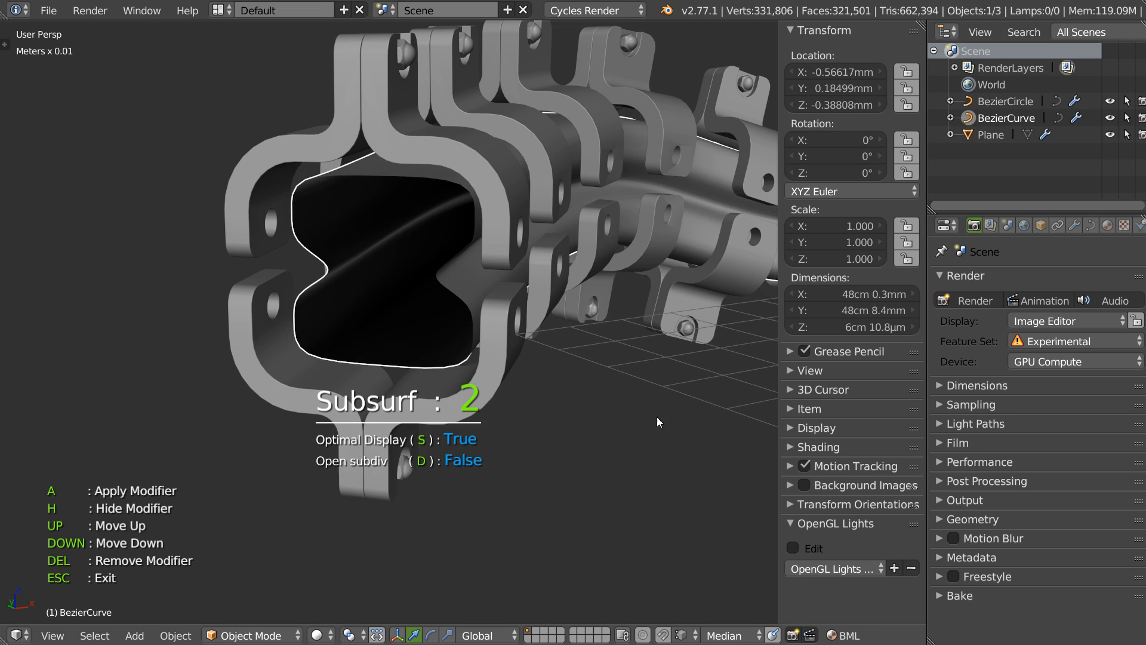
click(632, 365)
Hide the properties sidebar and examine the whole smoothed tube with its clamps from several angles
scroll(602, 327, down, 4)
middle_drag(545, 352, 377, 253)
scroll(503, 299, down, 4)
scroll(378, 253, down, 6)
mouse_move(437, 308)
middle_down()
mouse_move(559, 249)
mouse_move(448, 267)
mouse_move(384, 323)
mouse_move(474, 252)
middle_up()
key(n)
mouse_move(431, 296)
middle_down()
mouse_move(521, 256)
mouse_move(308, 317)
mouse_move(226, 299)
mouse_move(275, 249)
mouse_move(464, 217)
middle_up()
middle_drag(372, 196, 530, 203)
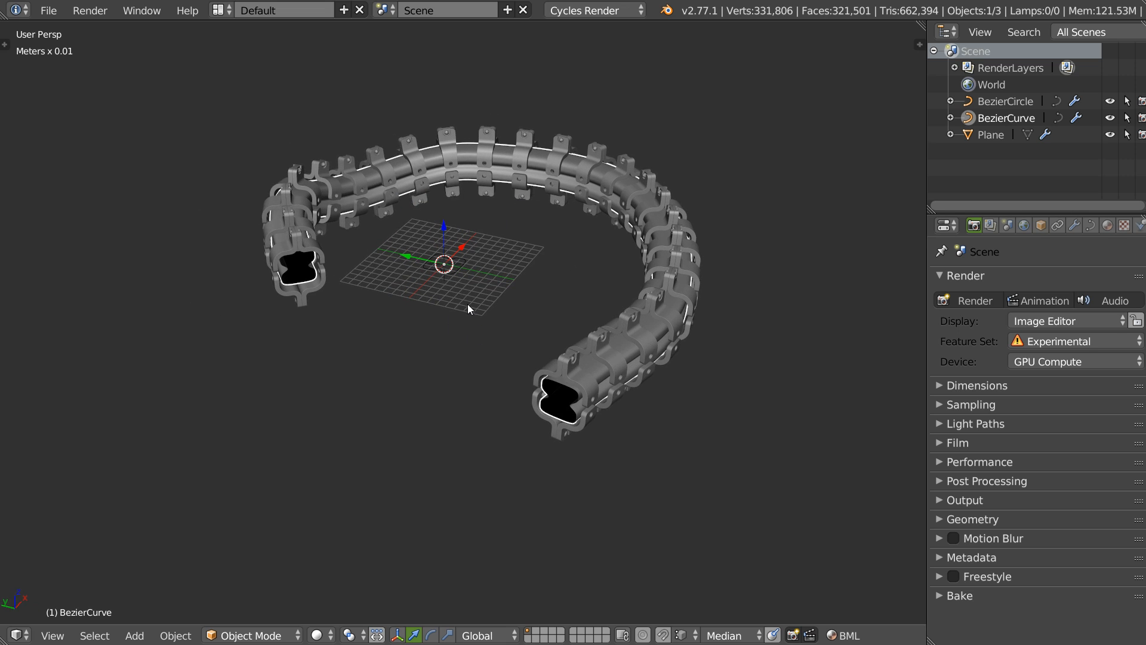
Delete the BezierCurve tube and the Plane clamps from the scene
key(x)
key(a)
key(Delete)
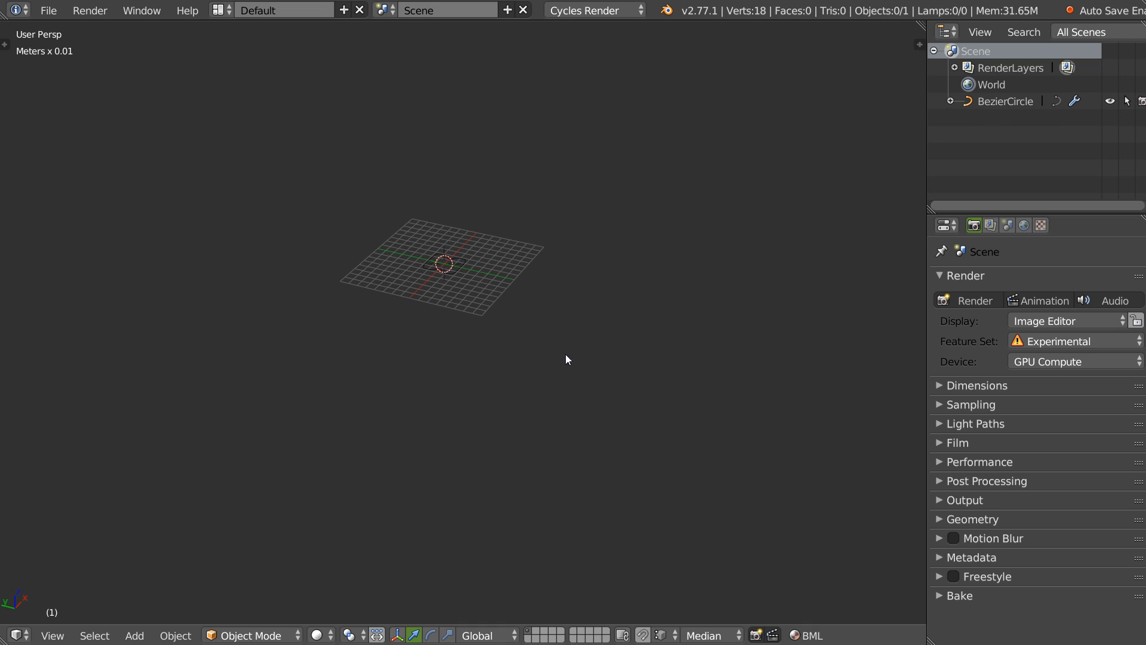
Delete the Bezier circle, add a cube at the scene centre and give it a bevel
right_click(457, 267)
click(396, 365)
right_click(444, 301)
click(581, 305)
scroll(458, 279, up, 6)
click(418, 411)
key(x)
click(427, 406)
click(548, 374)
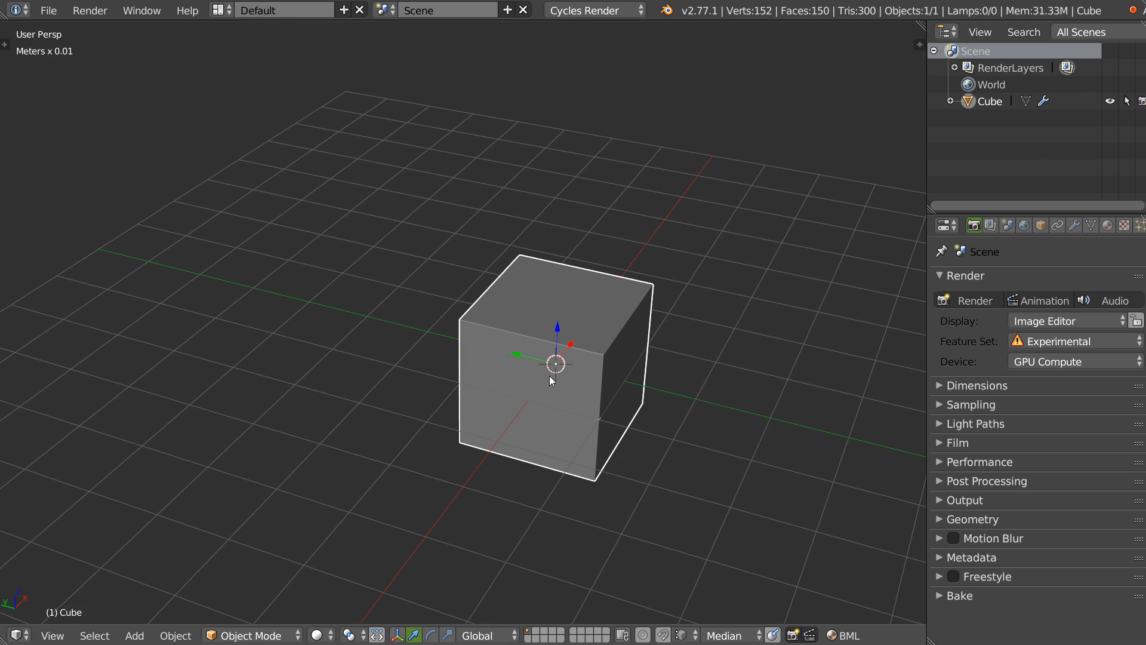
Add a second cube and move it along the Y axis to stand beside the first
middle_drag(448, 382, 513, 357)
shift+middle_drag(740, 251, 529, 281)
right_click(543, 302)
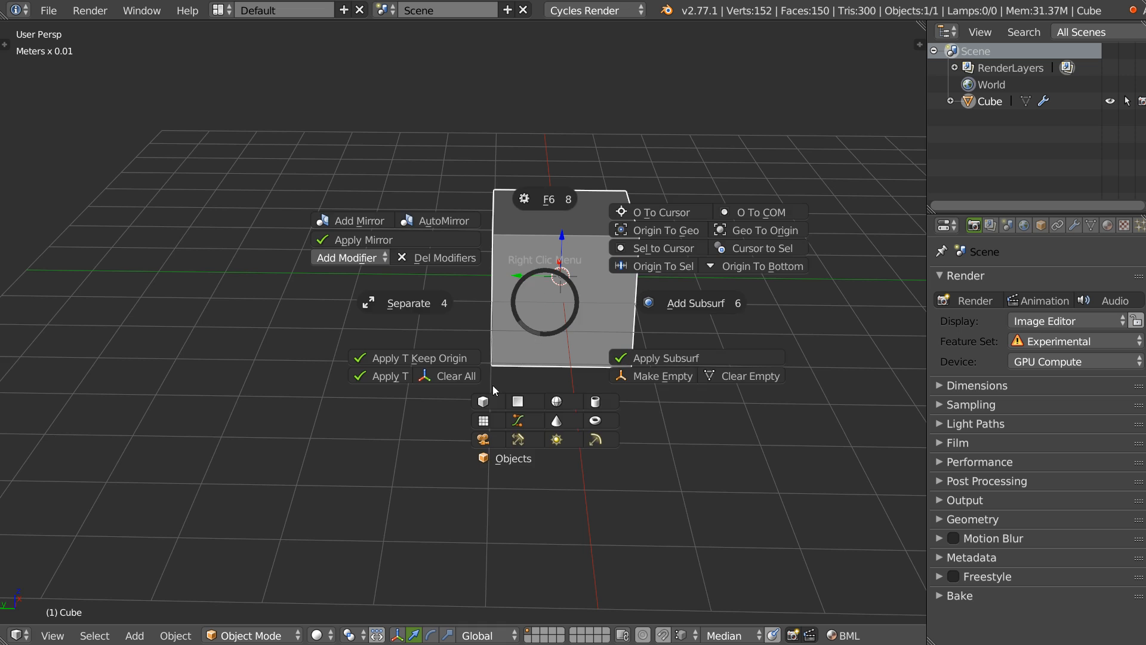
click(491, 392)
drag(517, 275, 265, 283)
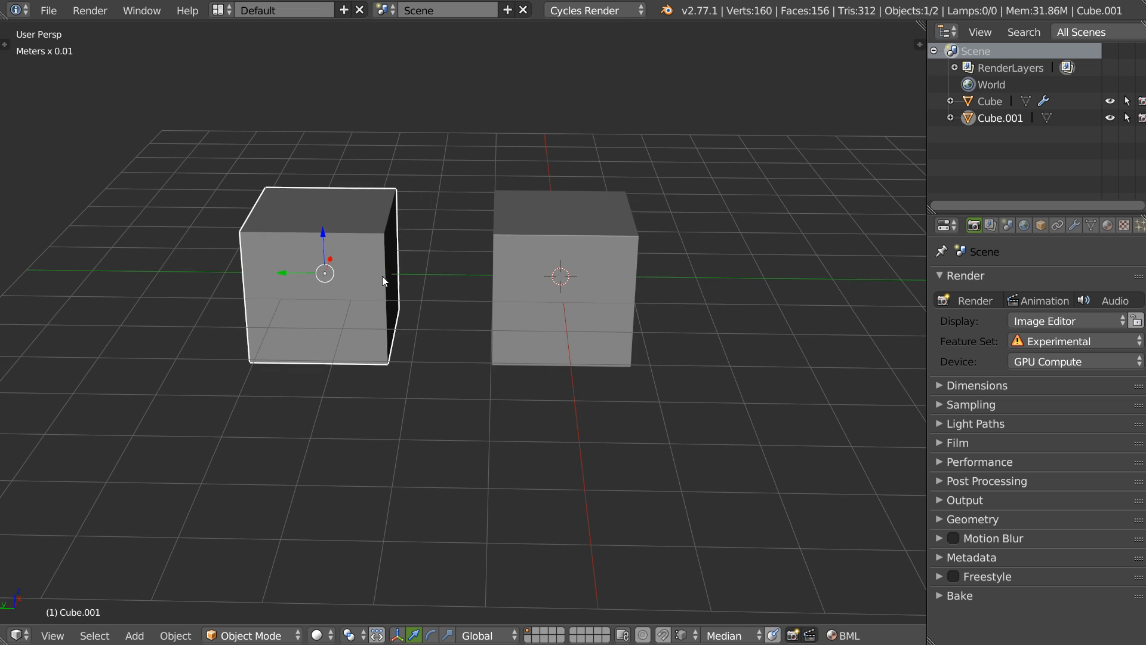
Bevel the second cube in subdiv mode with 0.15 width, 2 segments and profile 1.0
middle_drag(408, 275, 371, 281)
key(space)
click(511, 285)
key(e)
click(541, 287)
shift+middle_drag(325, 272, 481, 299)
key(Escape)
Examine the bevel settings of the first cube with Adjust Bevel, leaving without a change
scroll(382, 282, up, 2)
right_click(497, 306)
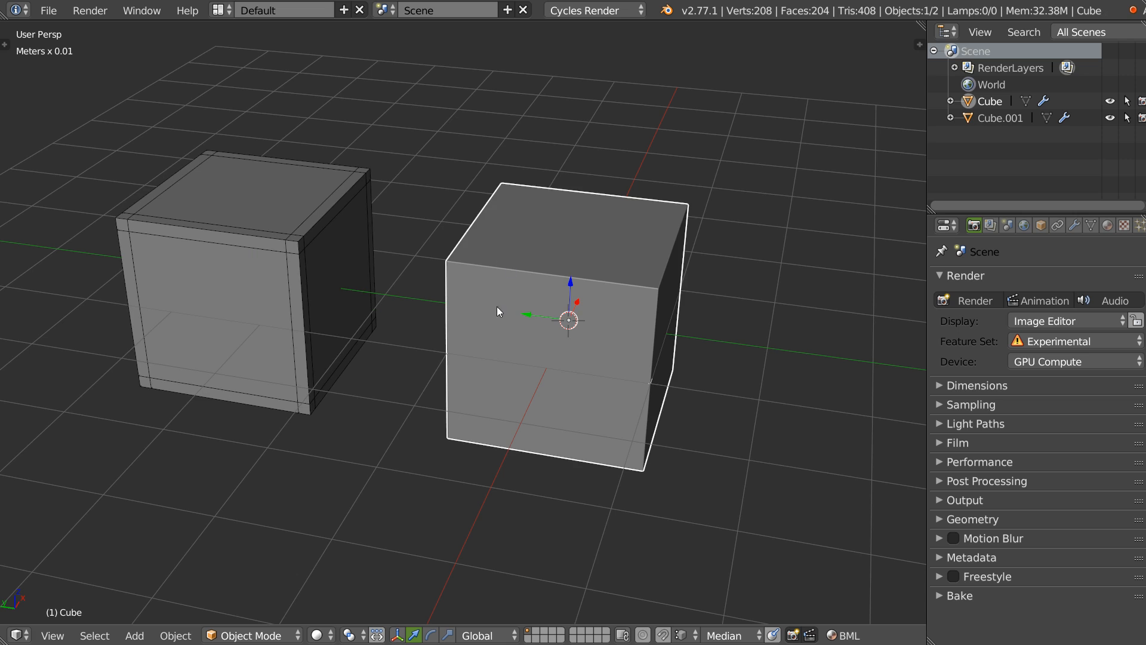
key(space)
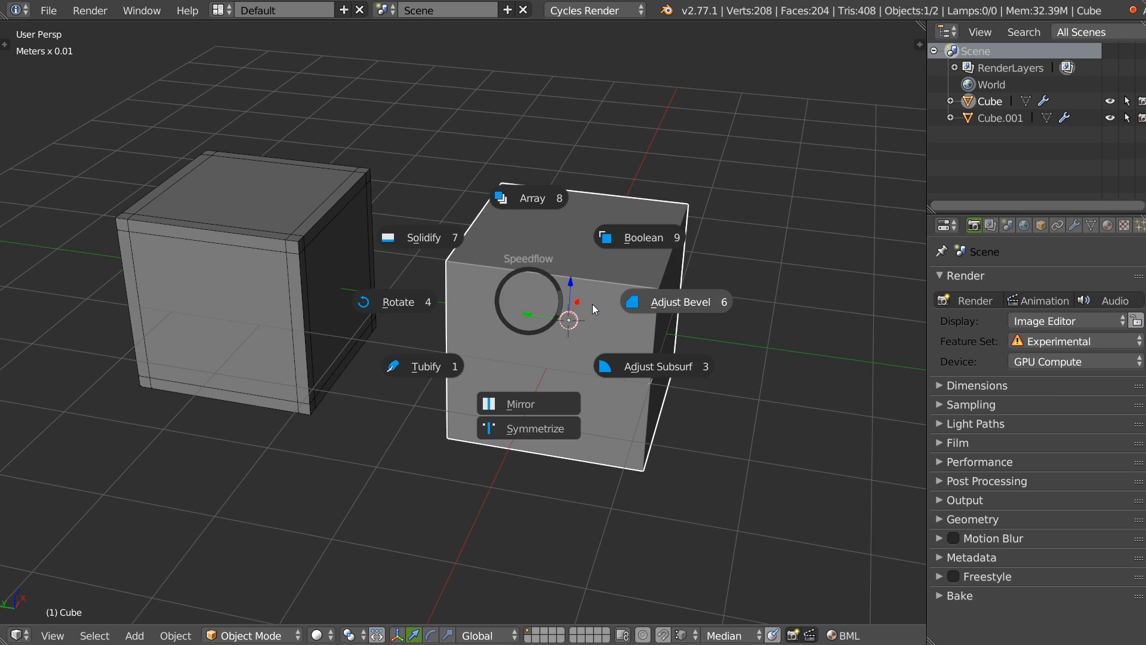
click(657, 303)
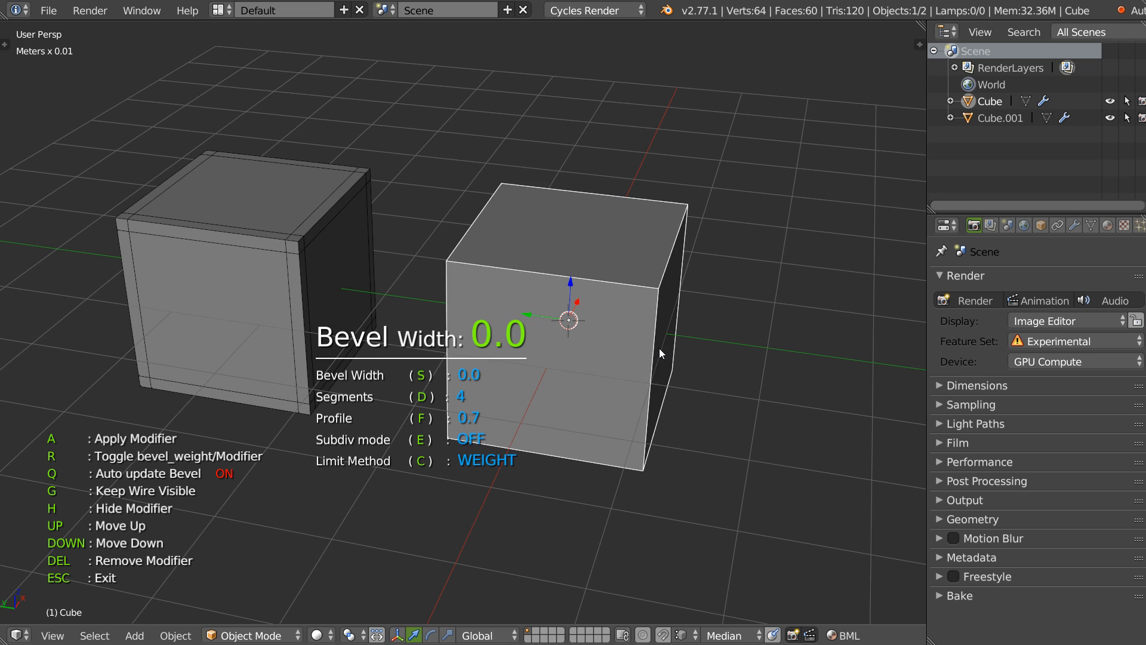
key(Escape)
Set the second cube's bevel width to 0.16 with Adjust Bevel
right_click(341, 320)
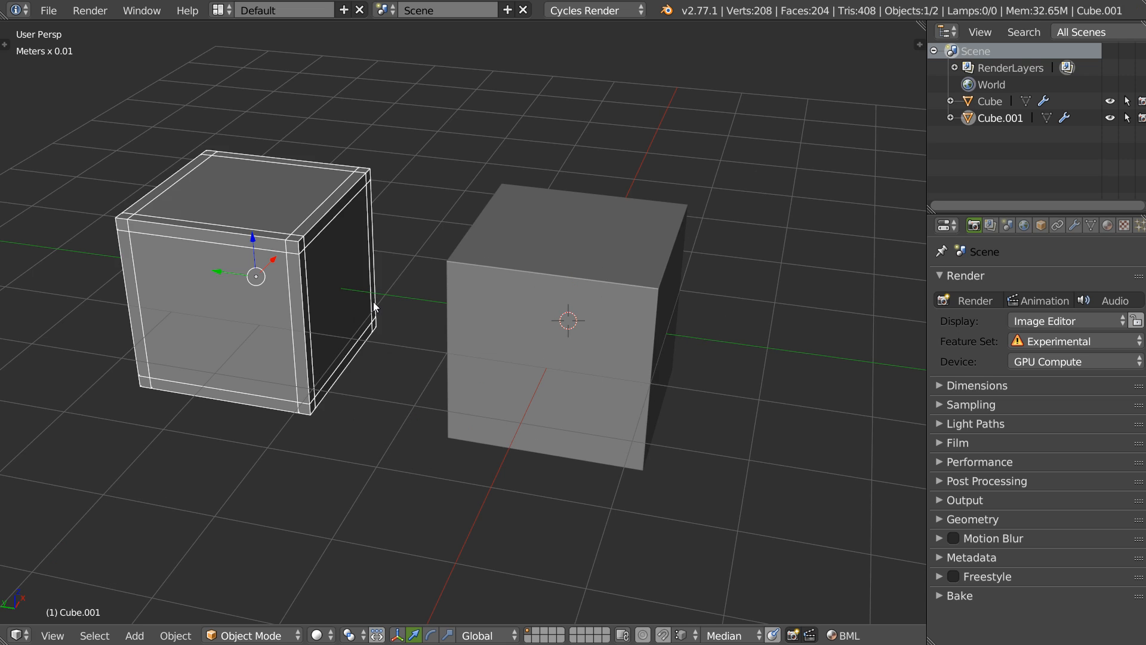
key(space)
click(516, 307)
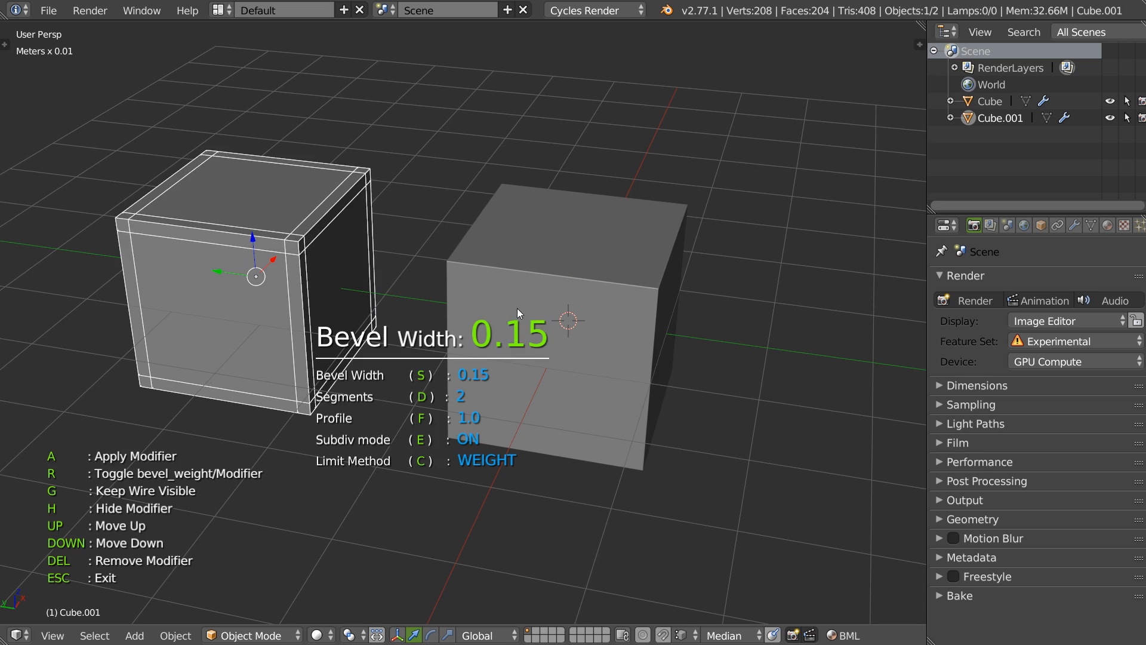
click(521, 351)
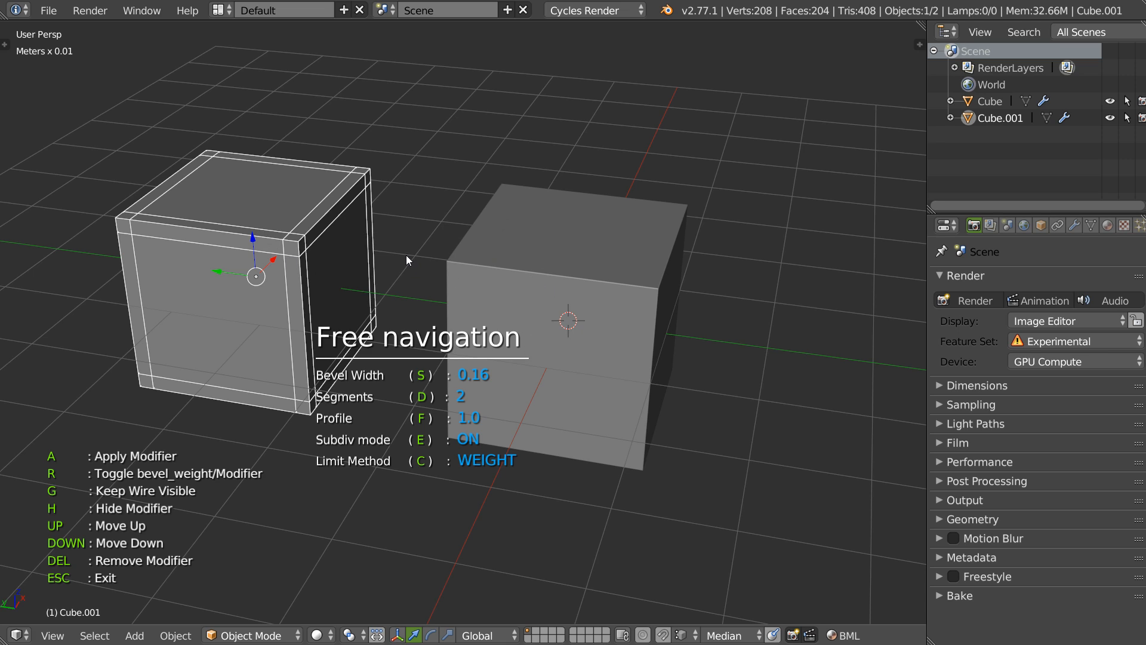
key(Escape)
Delete the second cube and undo the deletion
scroll(417, 269, down, 1)
key(x)
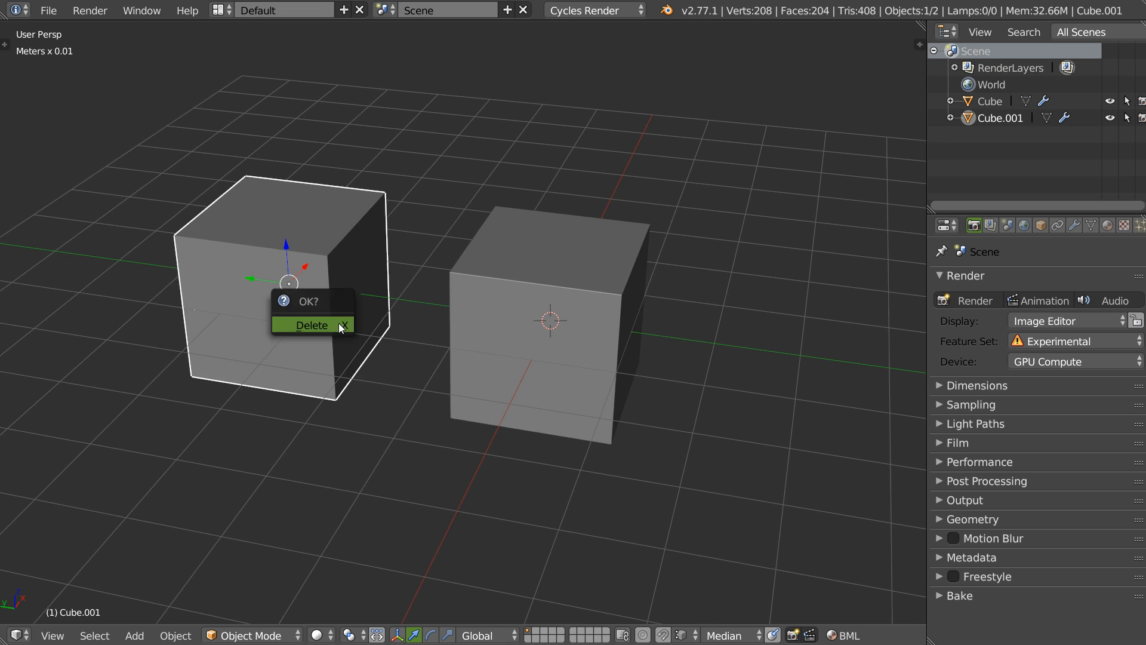
click(339, 323)
right_click(478, 338)
key(ctrl+z)
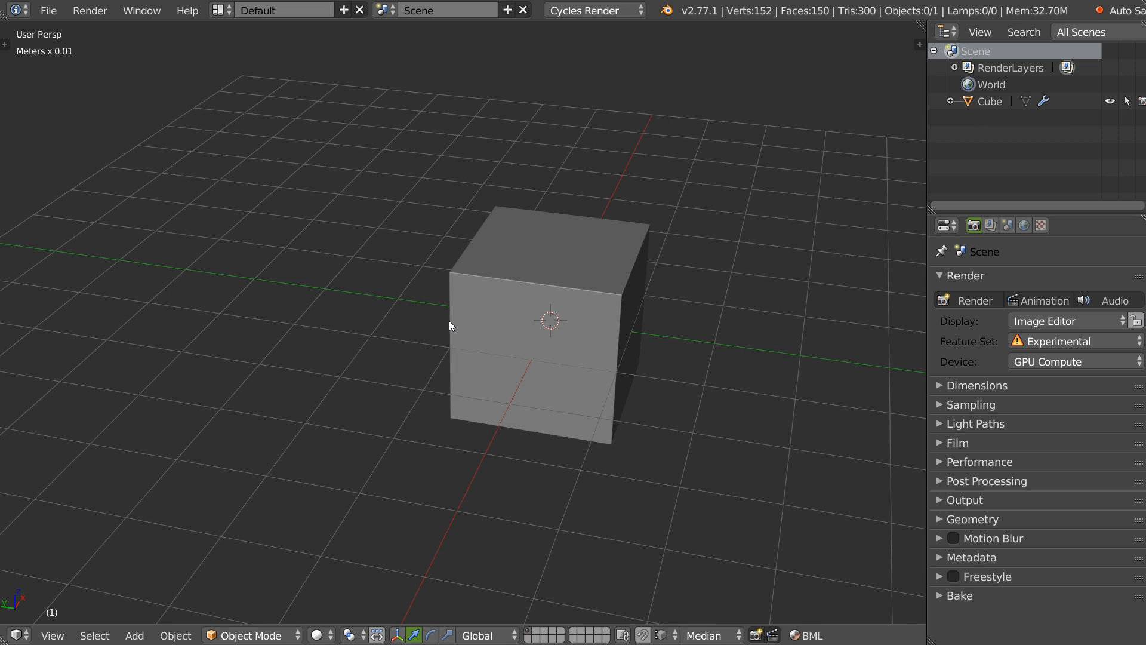
key(ctrl+z)
In the right orthographic view, cut a rectangular notch out of the first cube's upper corner with a Difference cut
middle_drag(450, 319, 463, 347)
shift+middle_drag(699, 228, 466, 316)
right_click(558, 330)
key(KP_1)
shift+middle_drag(268, 224, 617, 349)
key(KP_3)
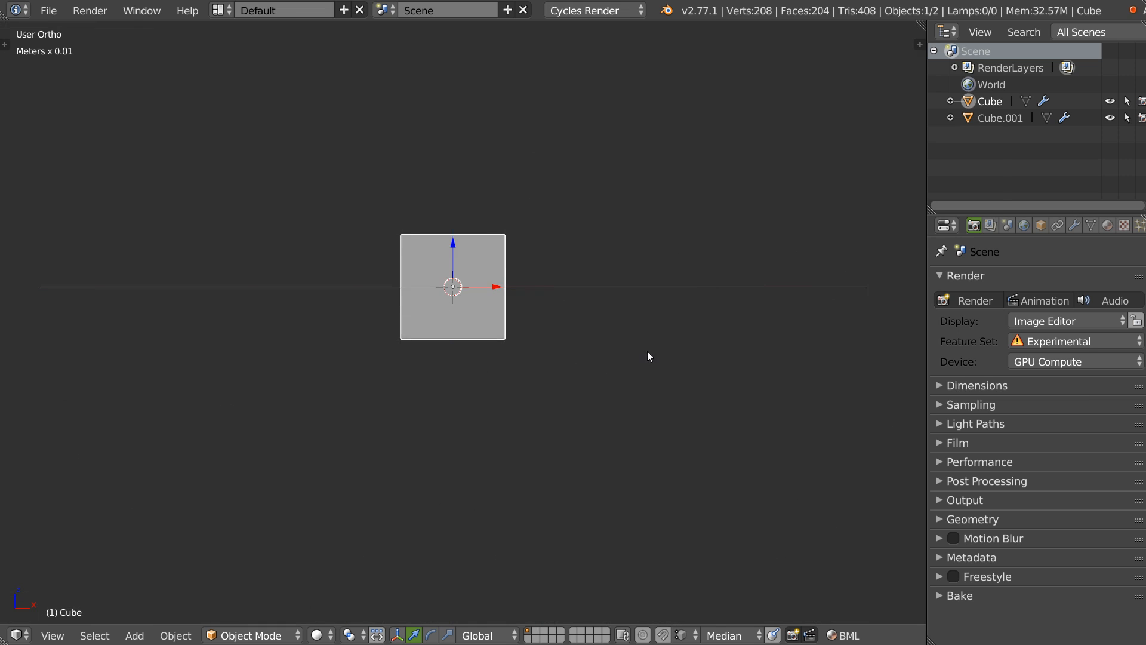
ctrl+middle_drag(573, 266, 582, 204)
shift+middle_drag(451, 202, 462, 278)
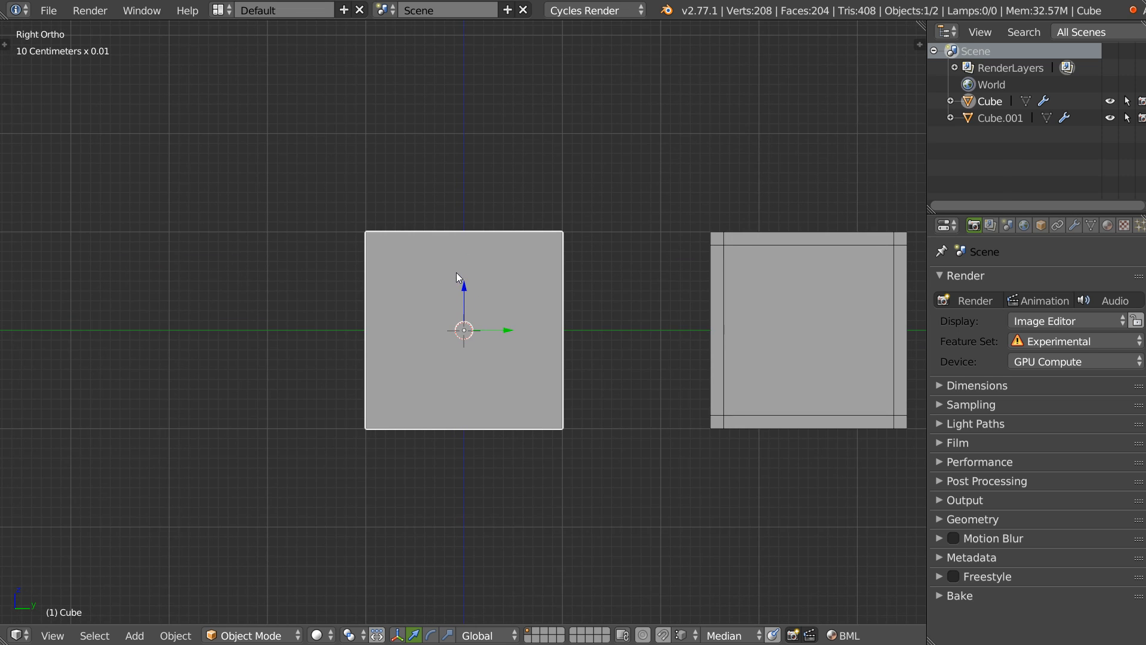
key(ctrl+shift+x)
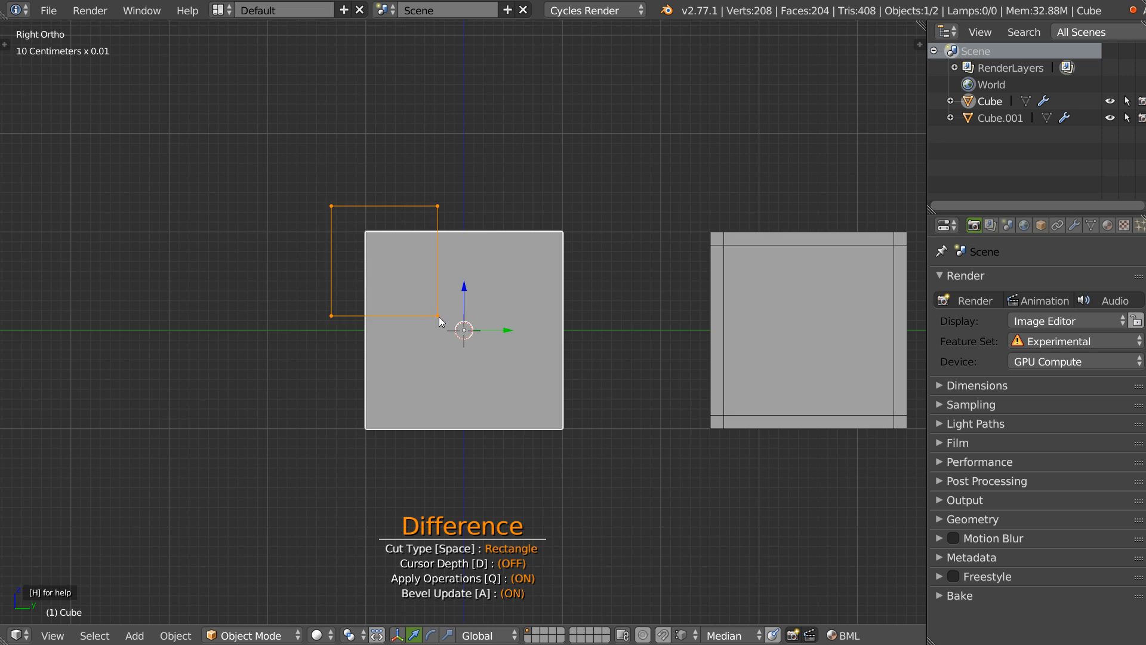
click(441, 321)
middle_drag(376, 274, 487, 243)
drag(544, 412, 556, 390)
key(Escape)
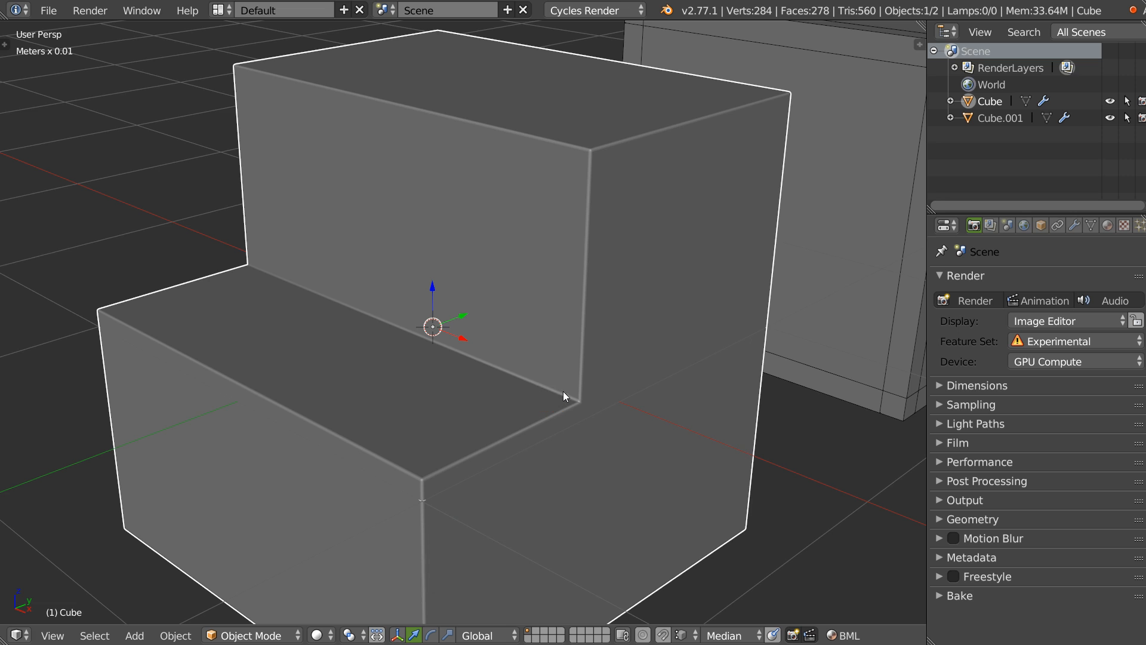
Cut a similar rectangular notch out of the second cube's upper corner in the right view with a Difference cut
middle_drag(657, 311, 582, 269)
ctrl+middle_drag(582, 268, 579, 302)
right_click(798, 327)
key(KP_5)
middle_drag(588, 257, 704, 299)
key(KP_3)
shift+middle_drag(839, 264, 428, 230)
key(ctrl+shift+x)
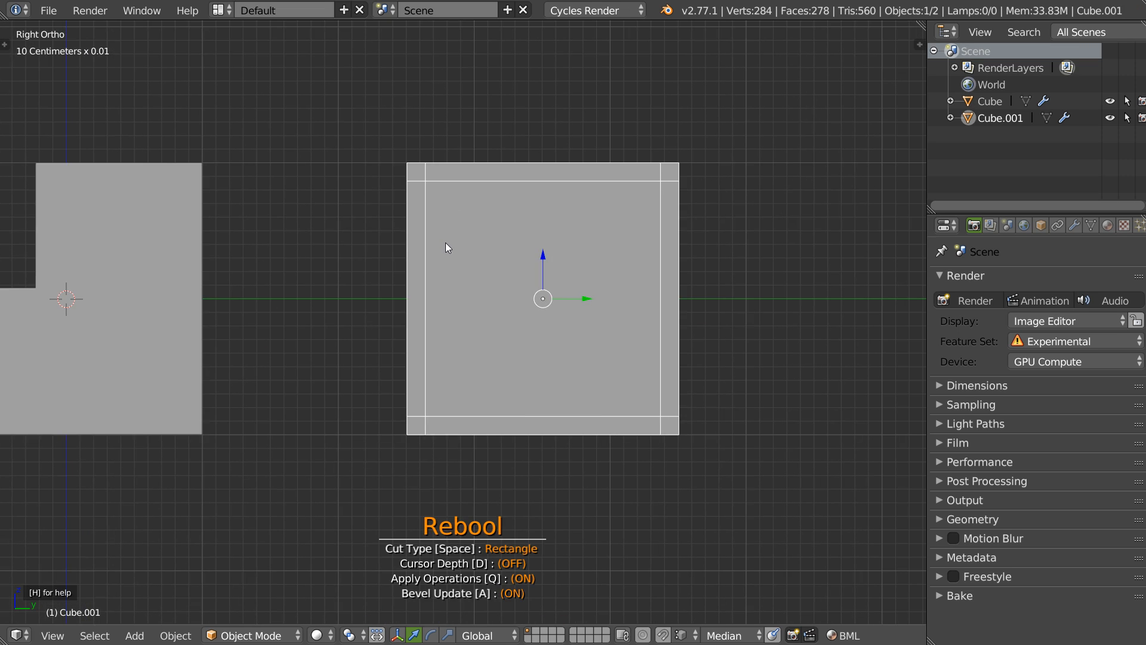
drag(349, 126, 529, 306)
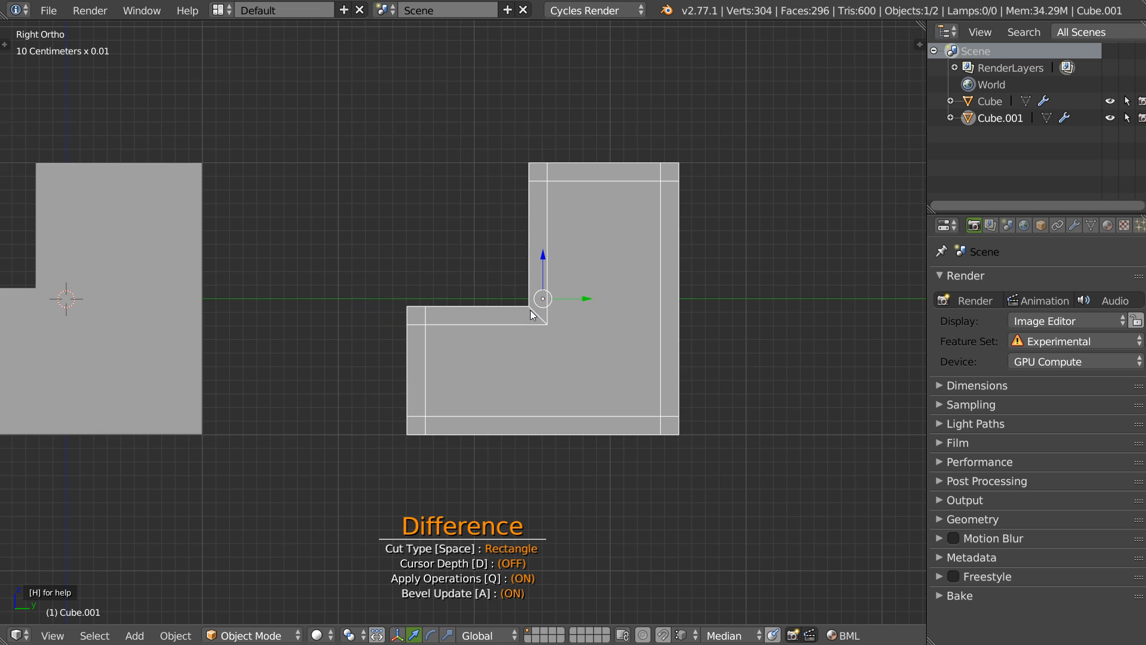
middle_drag(461, 296, 503, 314)
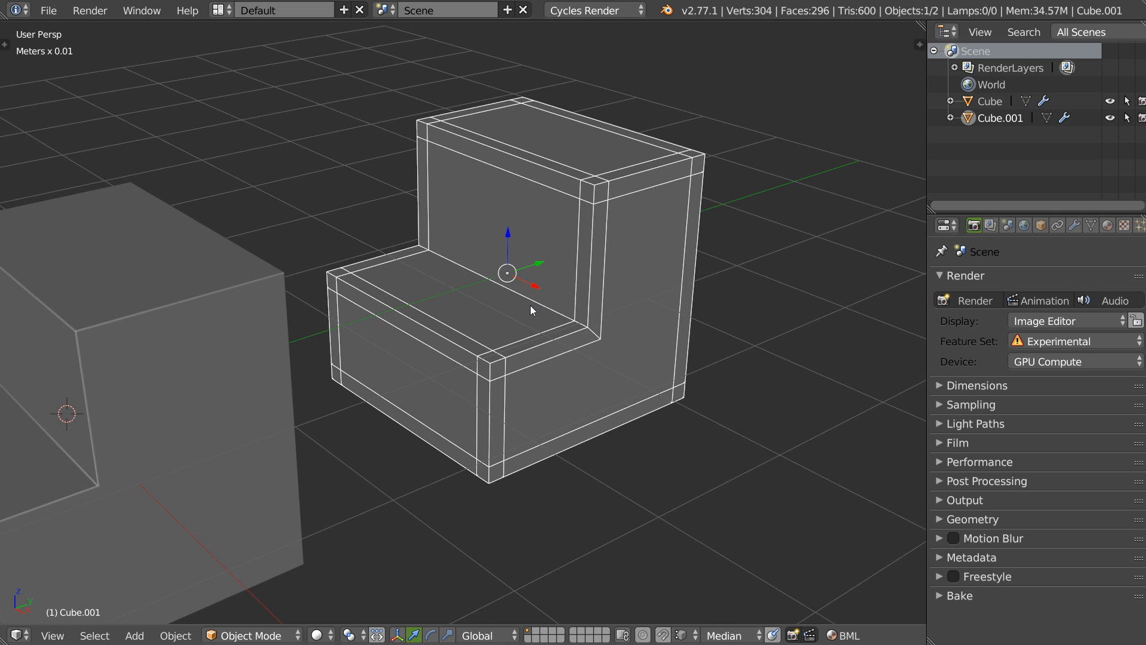
Bevel the inner corner edge of the second cube's notch with 2 segments and an offset of about 0.12
key(Tab)
key(ctrl+b)
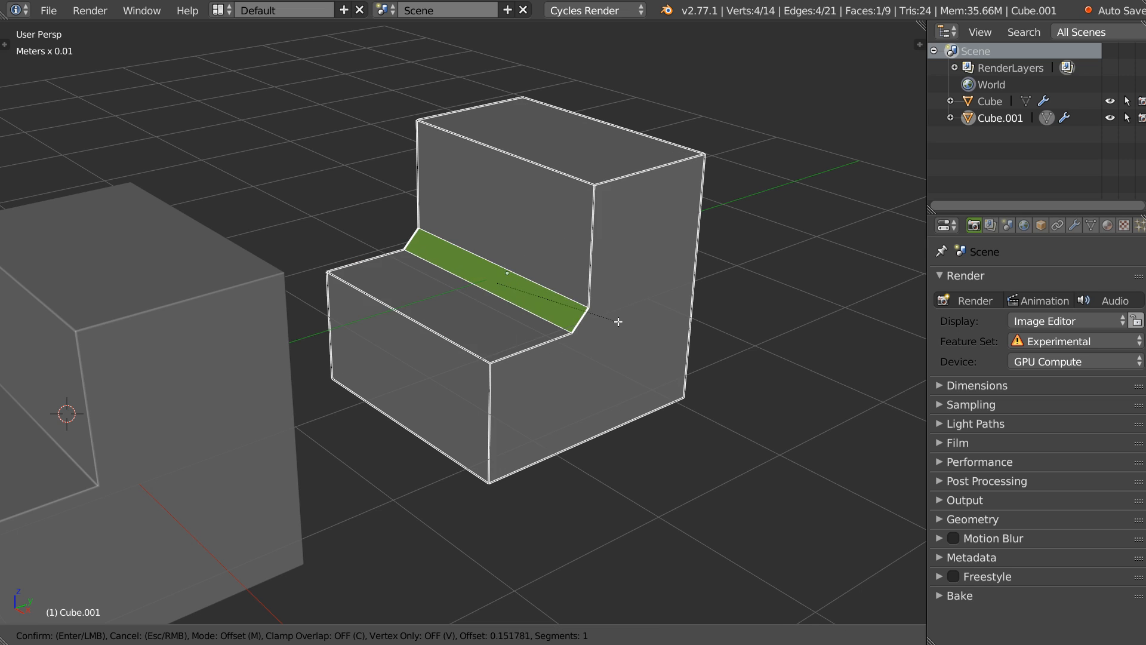
scroll(612, 320, up, 1)
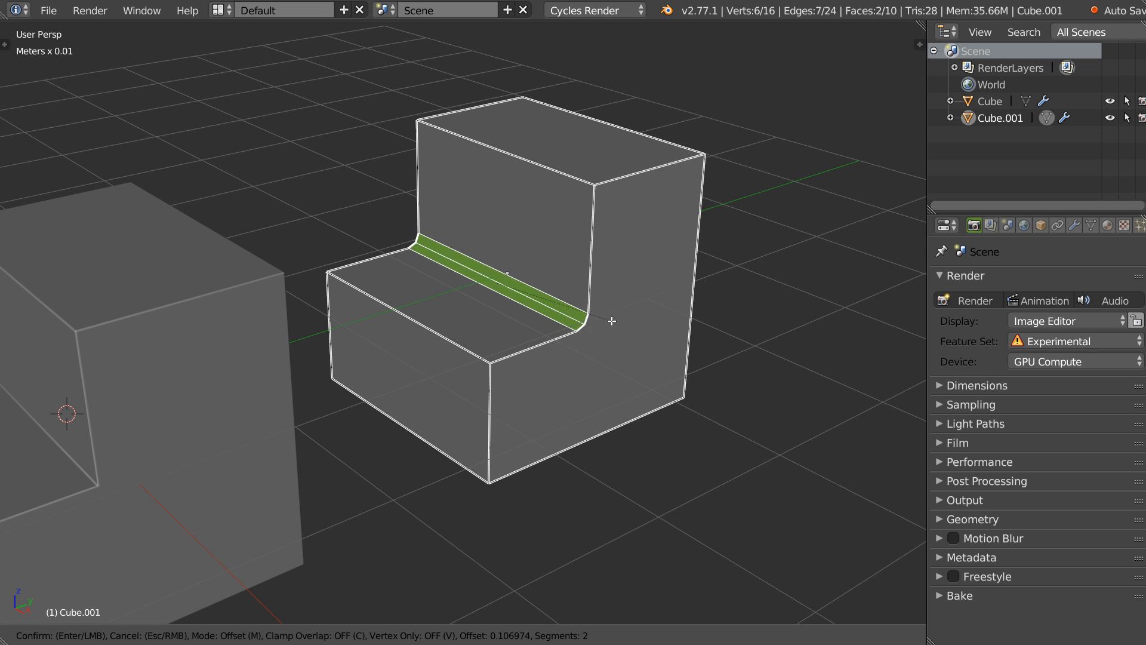
click(613, 322)
Raise the profile of the inner edge's bevel until the notch corner is square
right_click(613, 326)
click(612, 228)
right_click(605, 330)
click(612, 232)
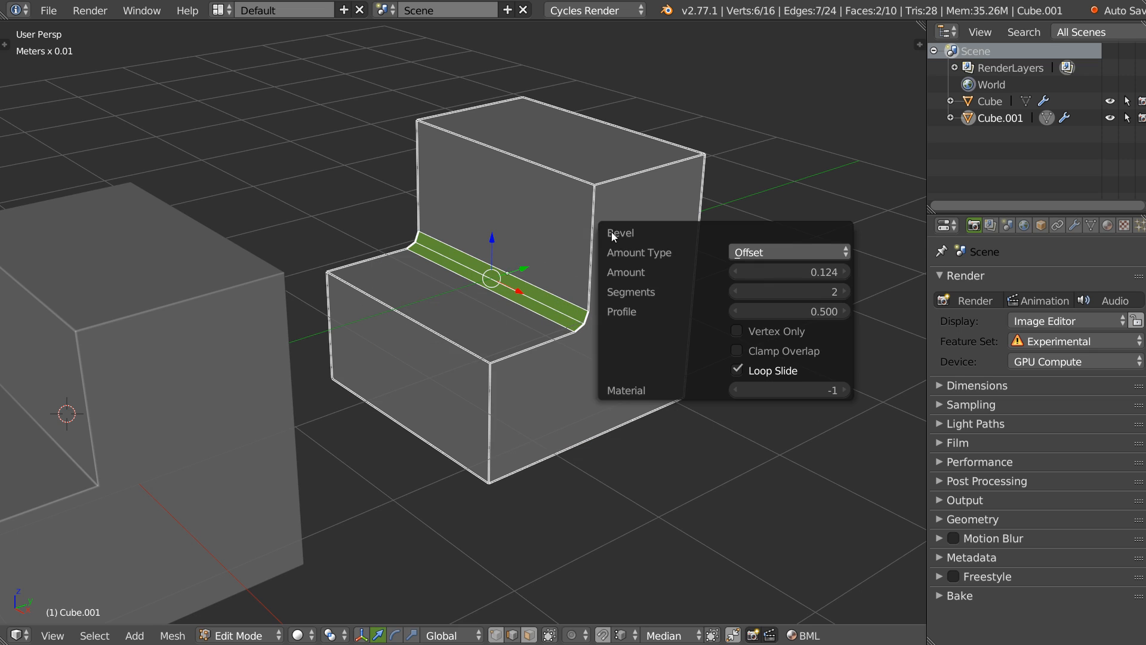
drag(750, 309, 853, 317)
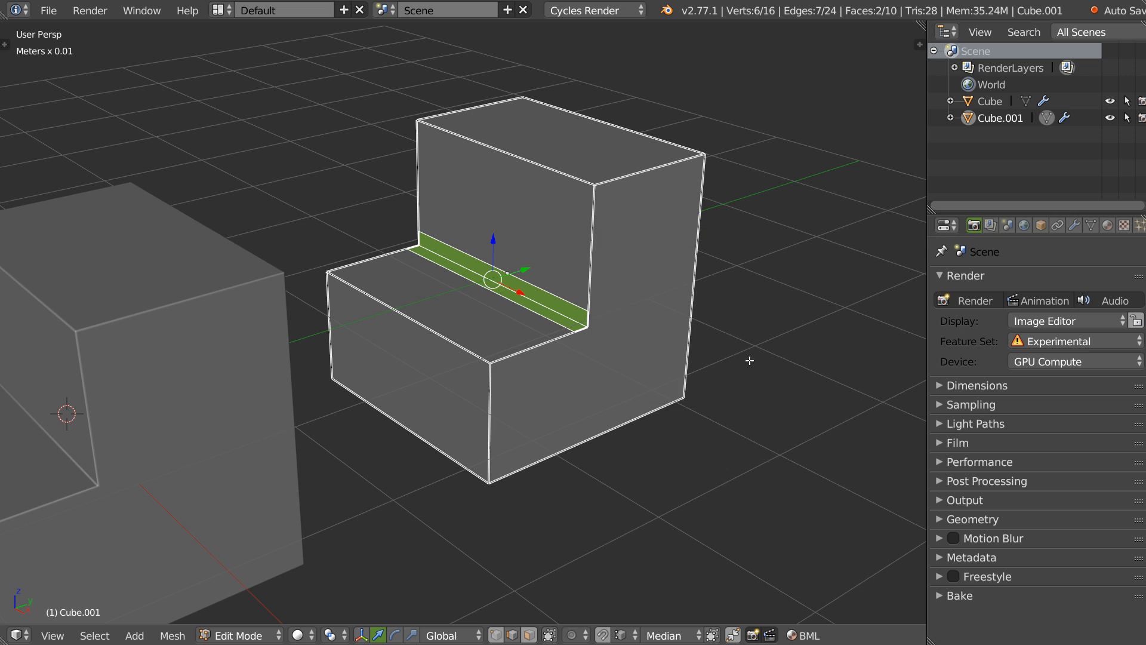
Reduce the bevel amount to narrow the strips along the notch's inner corner, and return to Object Mode
right_click(608, 343)
click(617, 265)
drag(818, 338, 801, 319)
click(862, 336)
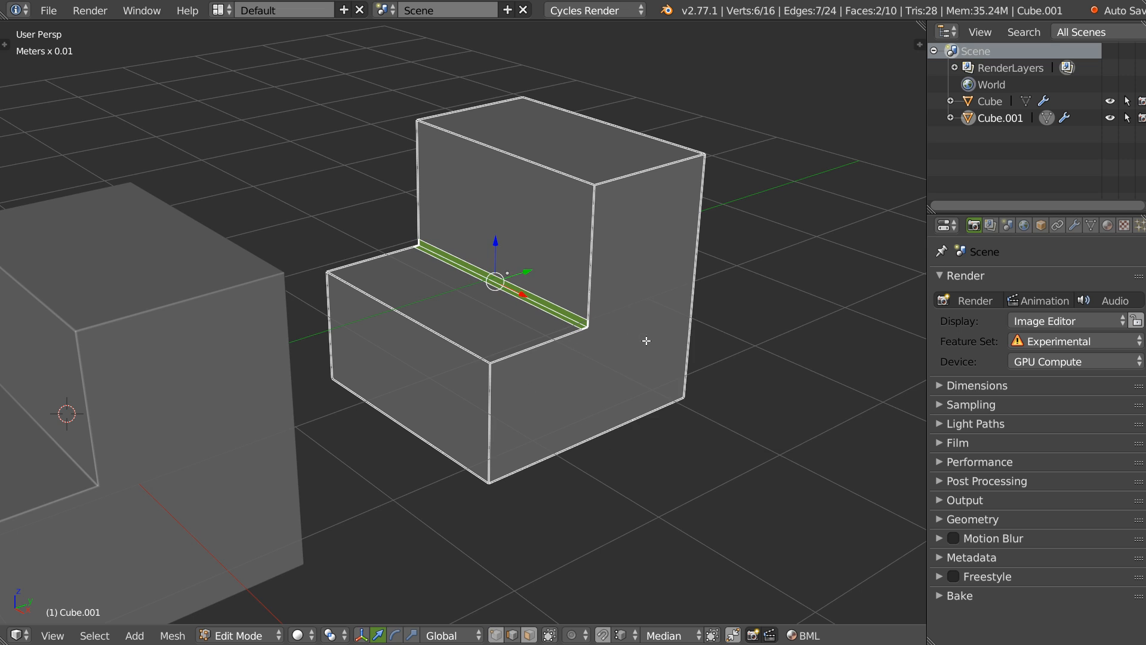
key(Tab)
middle_drag(600, 308, 538, 346)
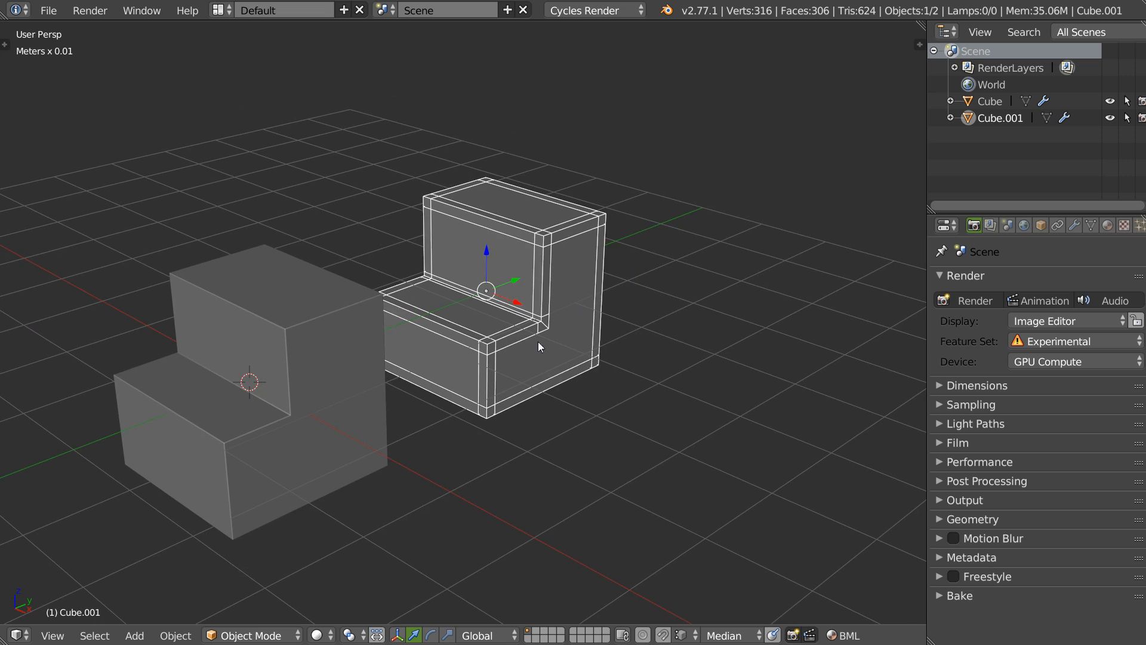
In the top view, cut a rectangular recess through the back of the second block with a Difference cut
key(KP_7)
scroll(468, 264, up, 3)
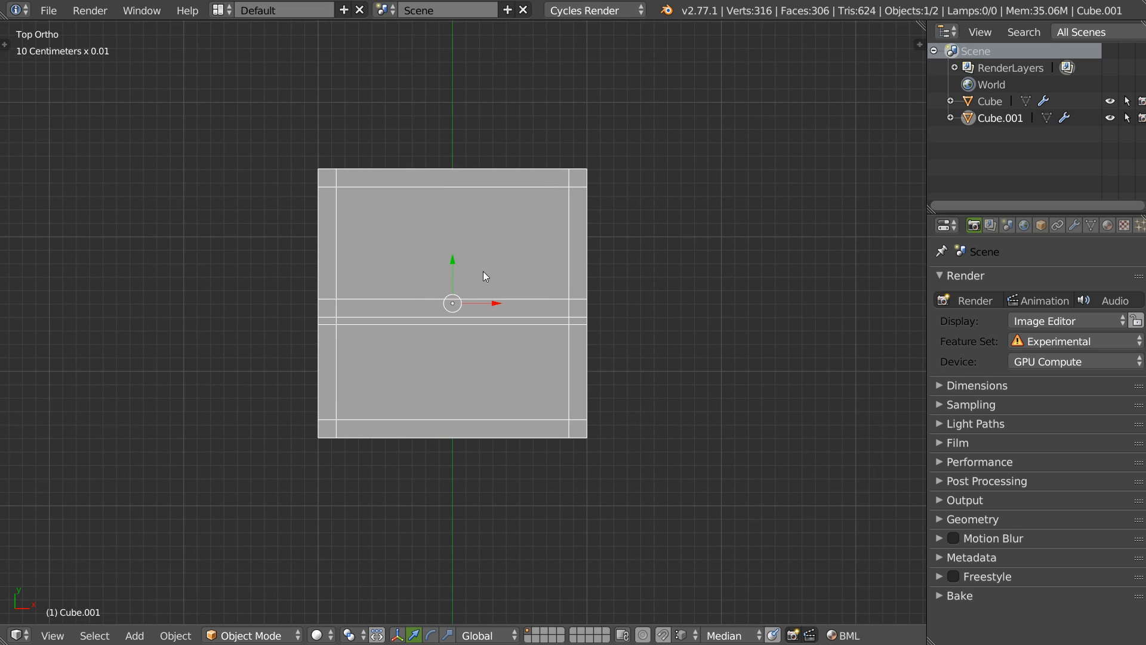
key(ctrl+shift+x)
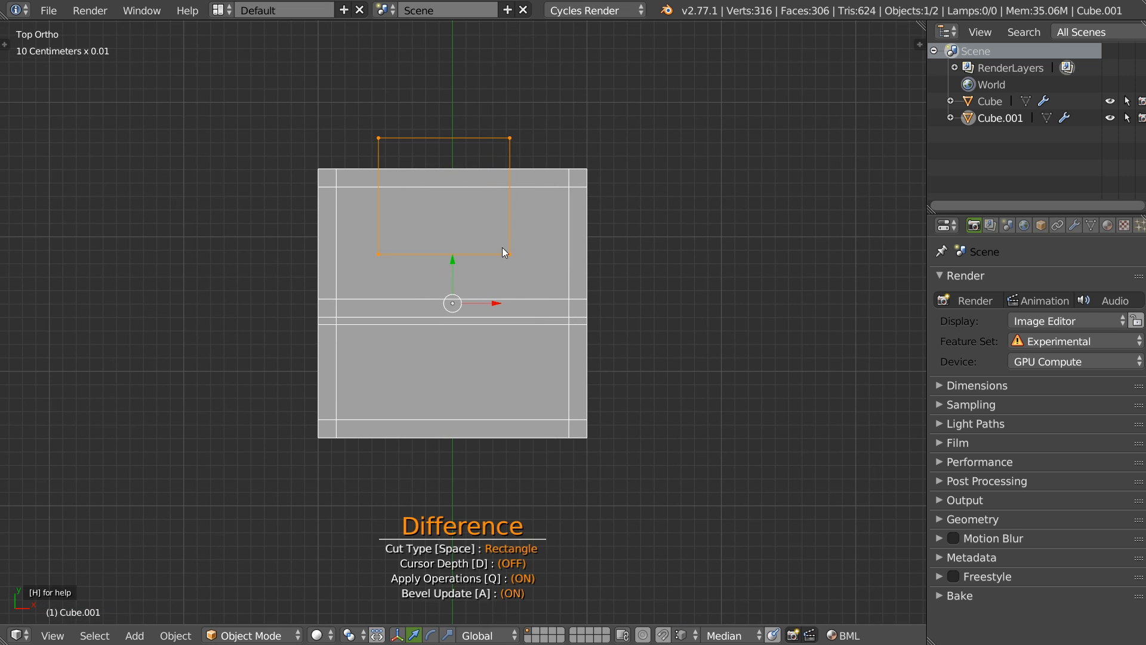
drag(515, 249, 518, 250)
mouse_move(518, 249)
middle_down()
mouse_move(303, 195)
mouse_move(503, 264)
mouse_move(421, 269)
mouse_move(499, 243)
middle_up()
key(Escape)
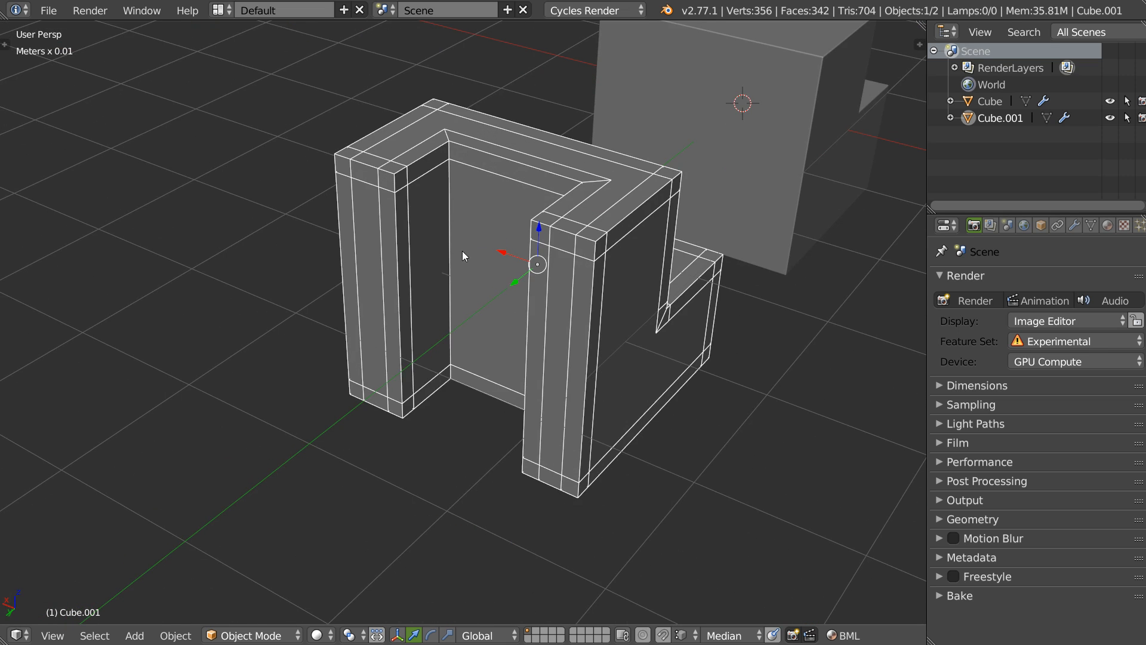
Reduce the second block's bevel width to about 0.09 with Adjust Bevel
key(shift+q)
click(608, 262)
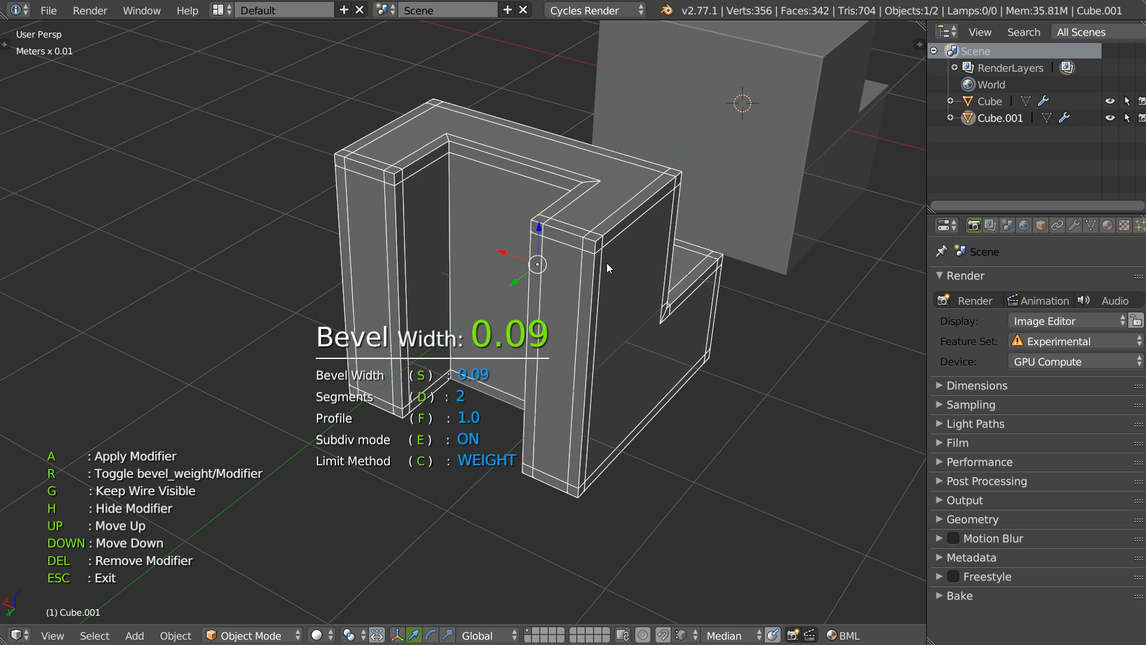
click(599, 264)
key(Escape)
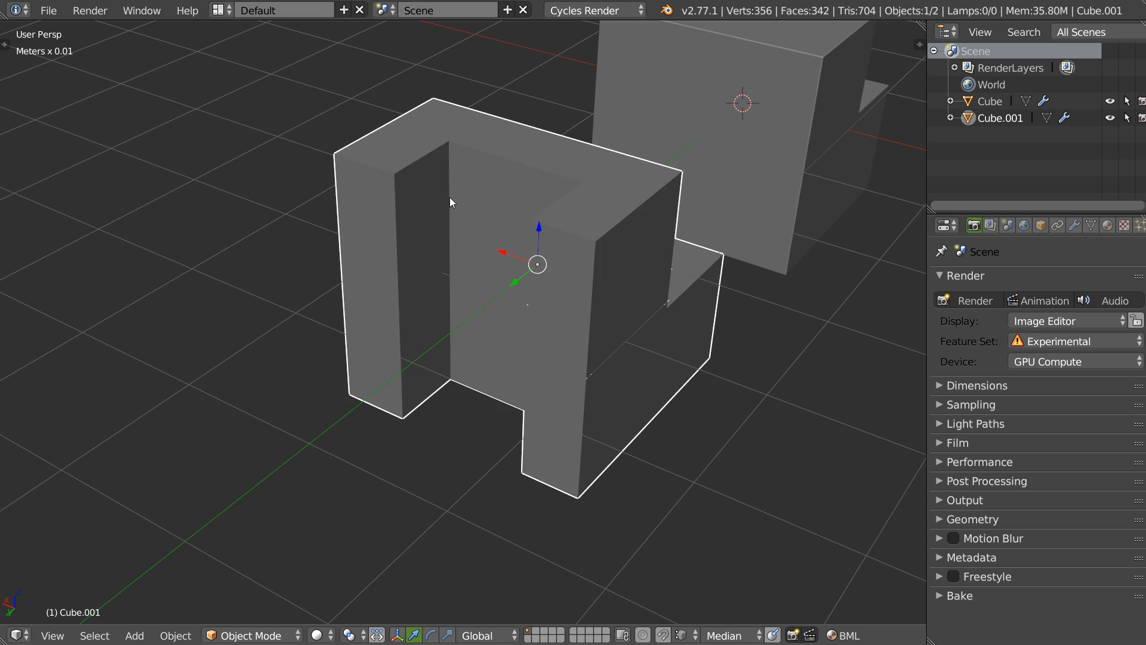
Bevel the two inner vertical edges of the back recess with 2 segments and an offset of about 0.06
key(Tab)
right_click(456, 250)
middle_drag(456, 250, 599, 234)
middle_drag(524, 260, 603, 225)
shift+right_click(602, 216)
key(ctrl+b)
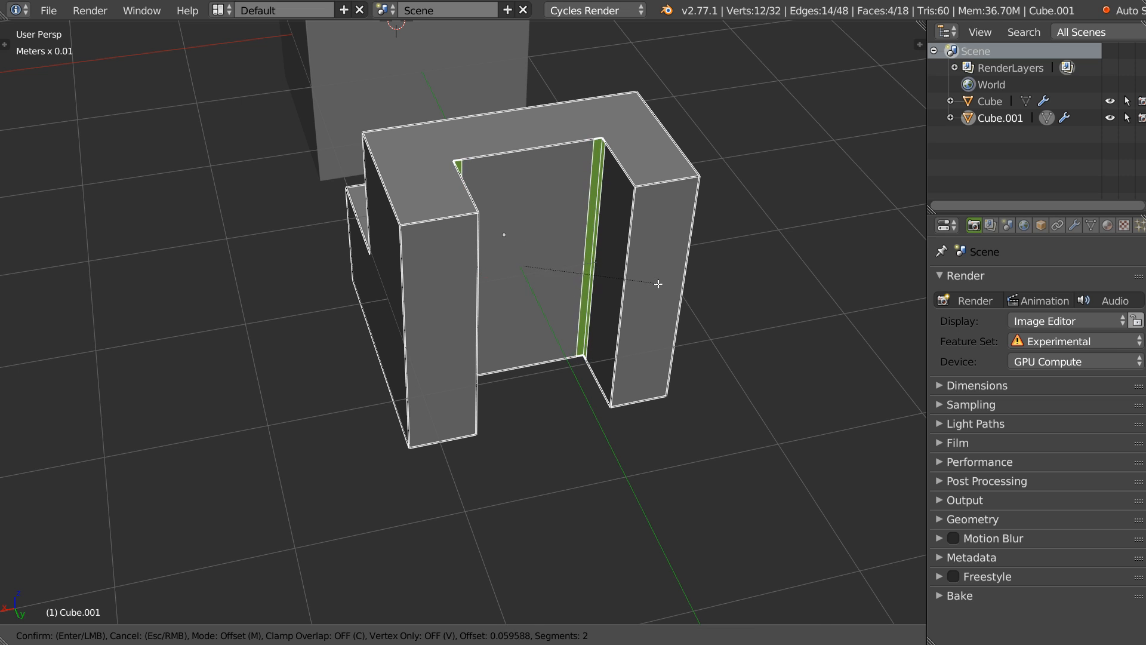
click(657, 284)
key(Tab)
Examine the second block's support loops around its edges, notch and recess from several sides
middle_drag(542, 231, 588, 229)
key(space)
middle_drag(545, 160, 423, 156)
scroll(424, 157, up, 2)
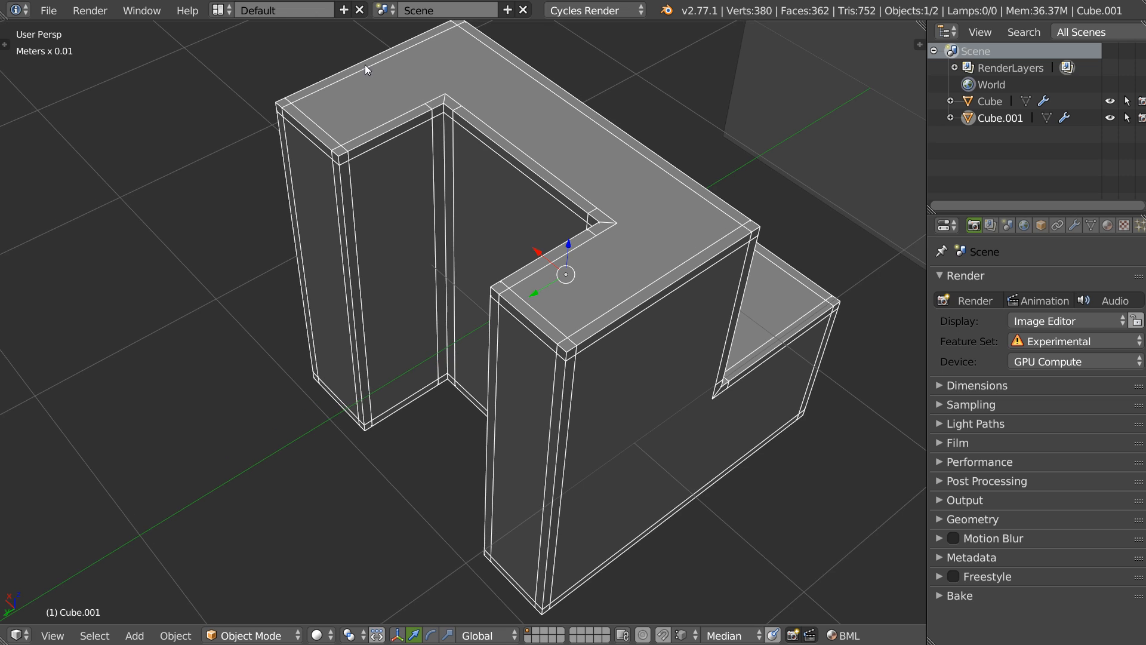
middle_drag(434, 106, 506, 128)
middle_drag(699, 209, 563, 203)
scroll(456, 221, down, 3)
scroll(458, 253, up, 2)
shift+middle_drag(457, 253, 570, 225)
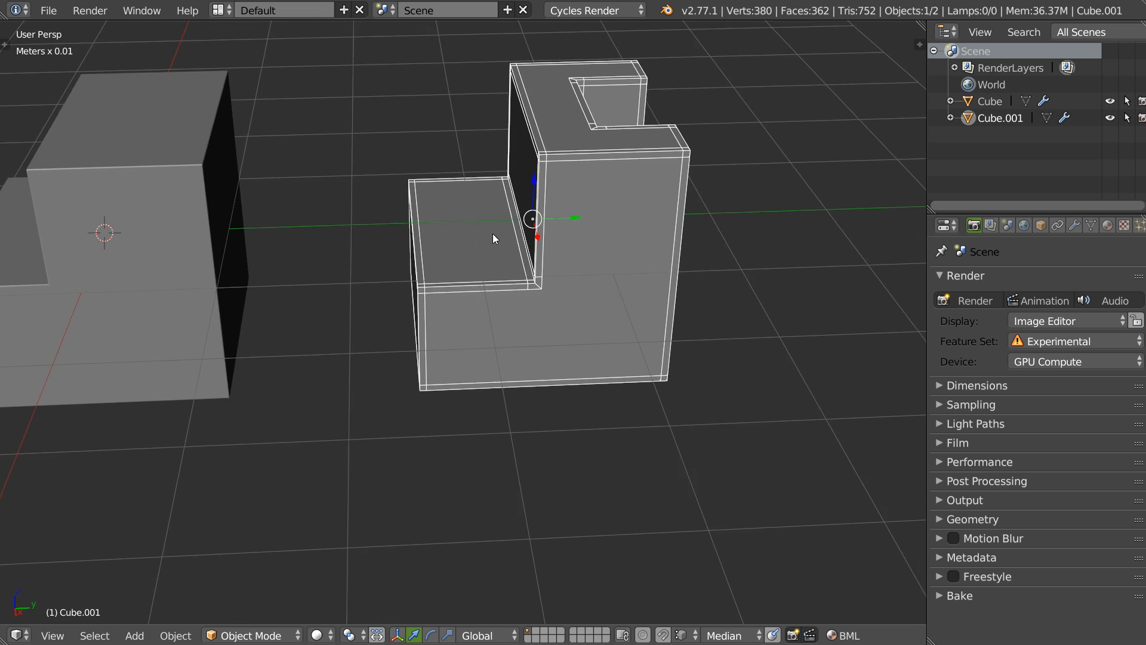
middle_drag(492, 234, 552, 194)
shift+middle_drag(445, 211, 549, 211)
scroll(578, 283, down, 3)
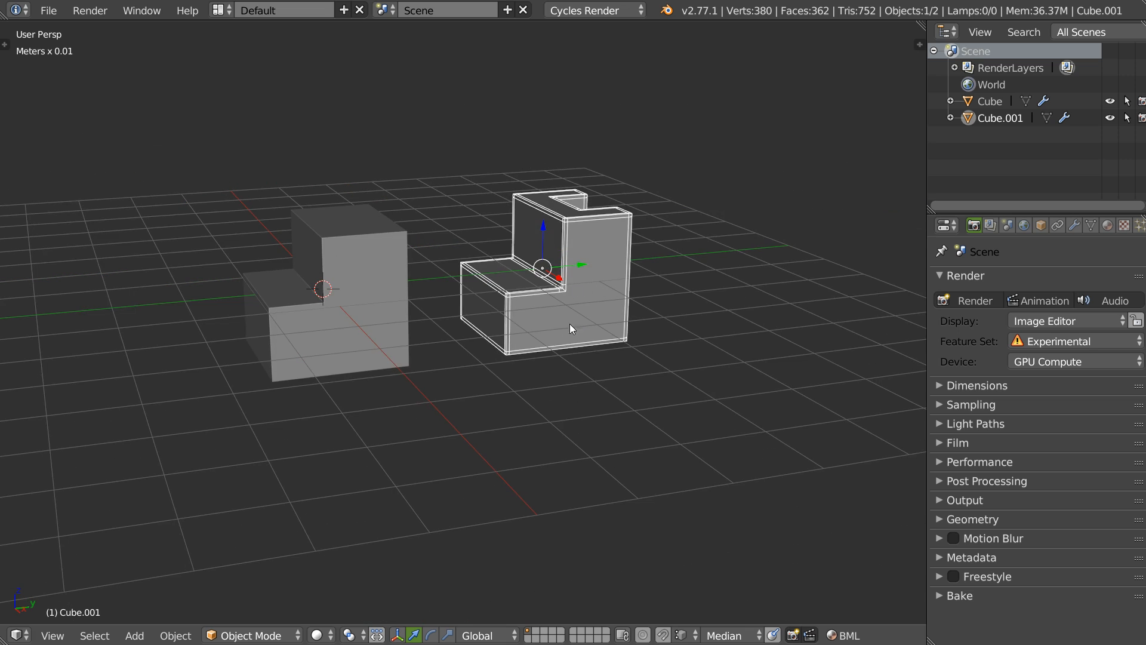
In the top view, add a cube and move it so it overlaps the second block's front right corner
key(KP_7)
right_click(514, 261)
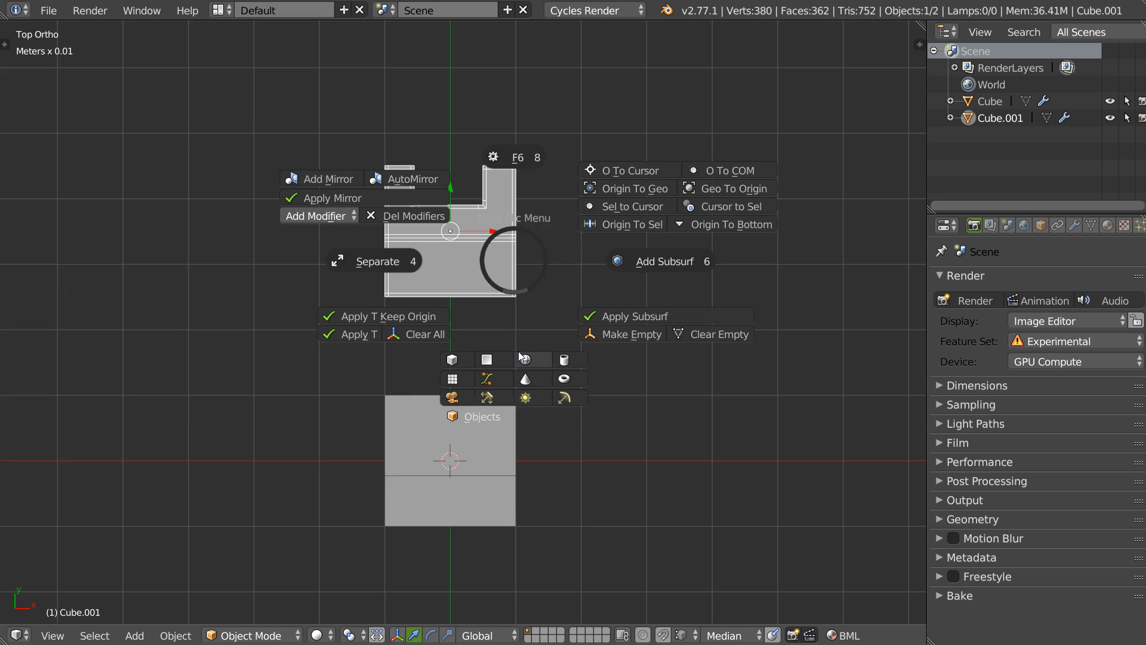
click(453, 360)
key(g)
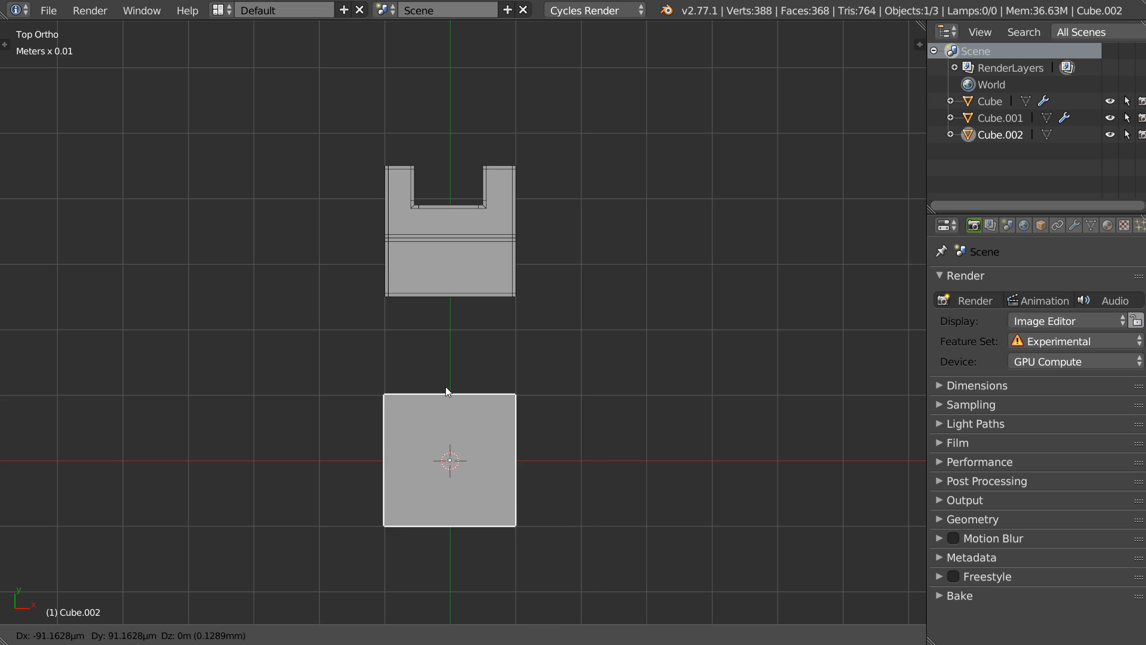
click(520, 270)
Cut the new cube's volume out of the second block's front corner with a Boolean operation
shift+click(456, 278)
right_click(453, 278)
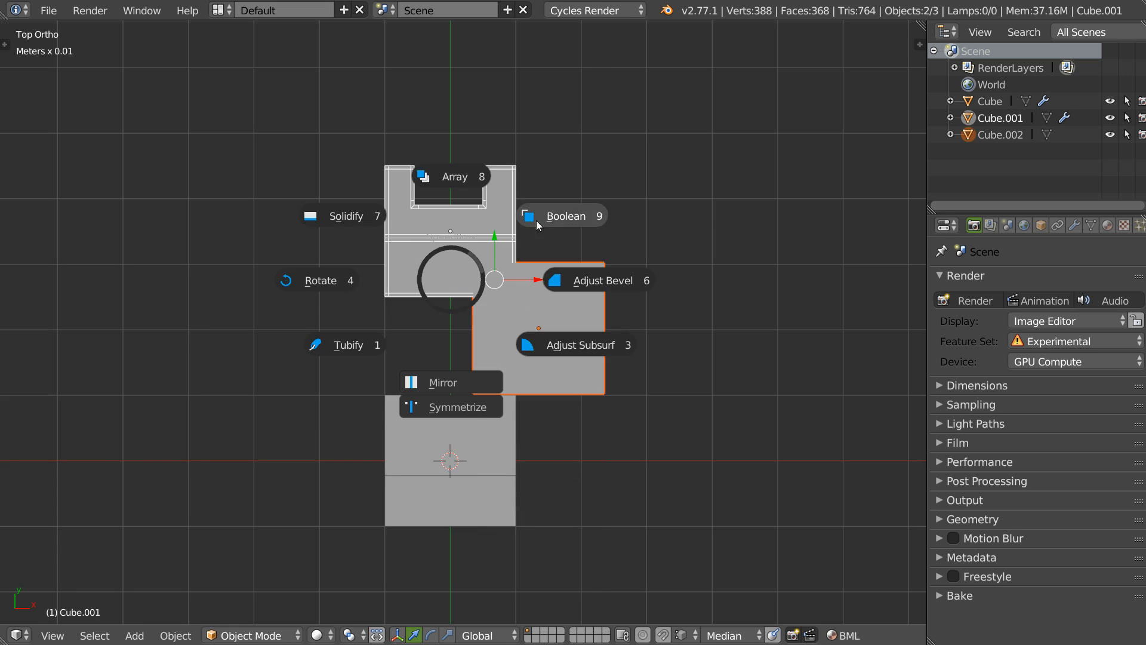
click(553, 217)
mouse_move(534, 256)
middle_down()
mouse_move(450, 191)
mouse_move(517, 271)
middle_up()
key(Escape)
right_click(544, 240)
drag(509, 246, 510, 264)
right_click(564, 303)
key(space)
click(669, 252)
key(Escape)
scroll(549, 257, up, 5)
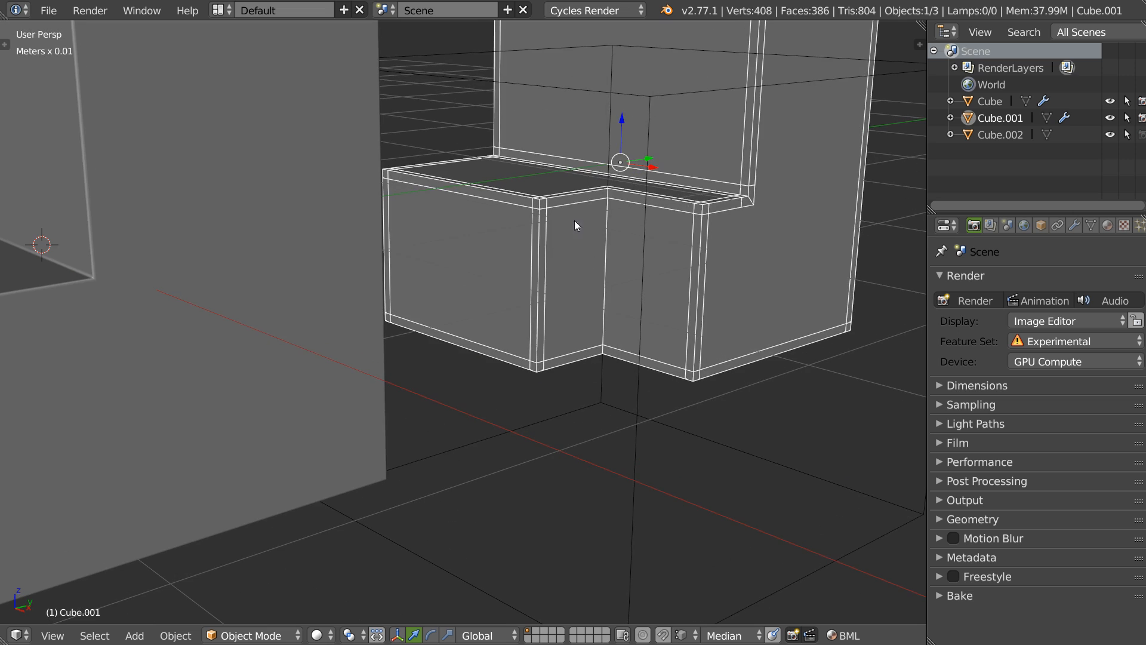
Delete the cube used as the cutter for the second block's front corner
right_click(639, 414)
key(x)
click(619, 353)
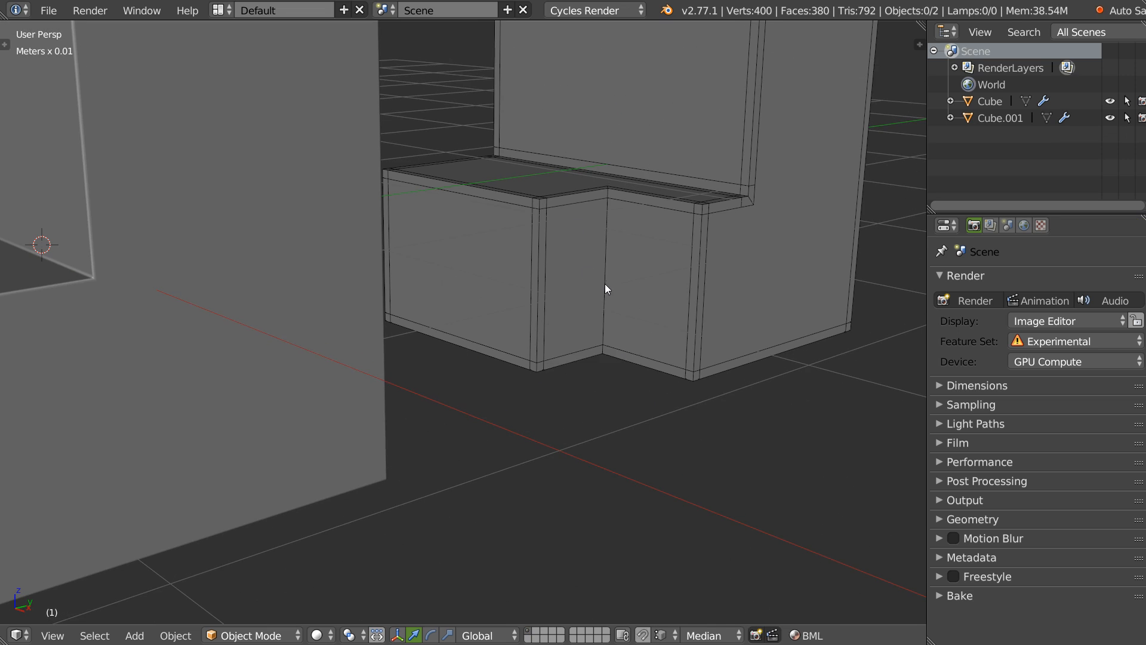
Bevel the inner vertical edge of the second block's front corner notch with 2 segments
middle_drag(604, 284, 596, 277)
key(Tab)
right_click(626, 266)
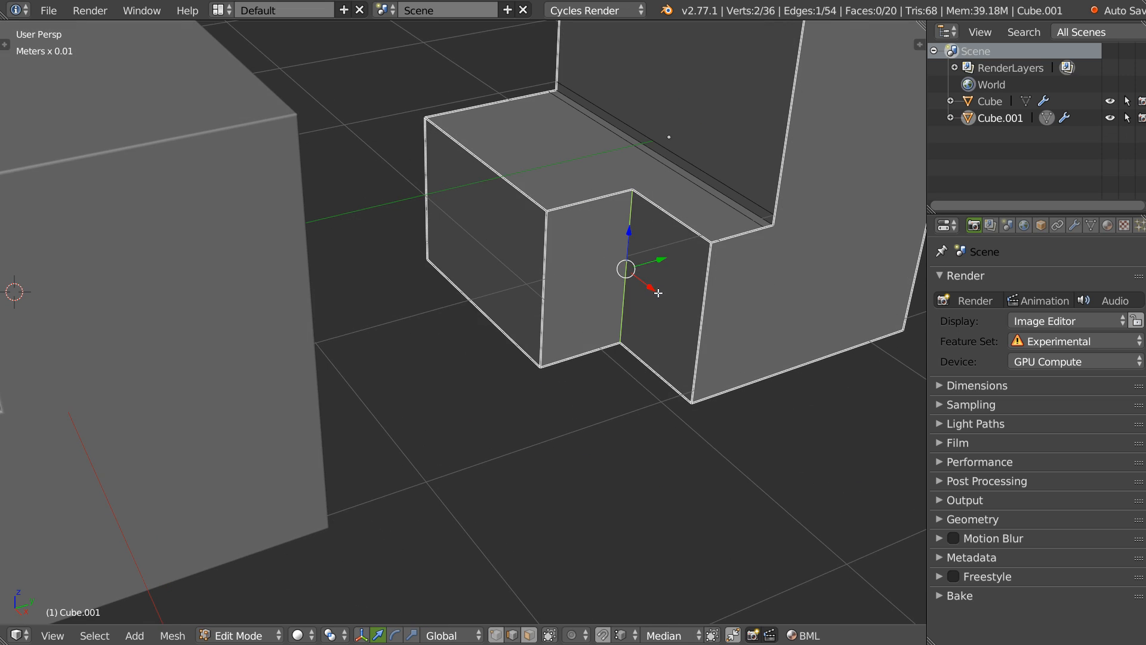
key(ctrl+b)
click(653, 312)
key(Tab)
scroll(659, 248, down, 2)
middle_drag(660, 254, 523, 272)
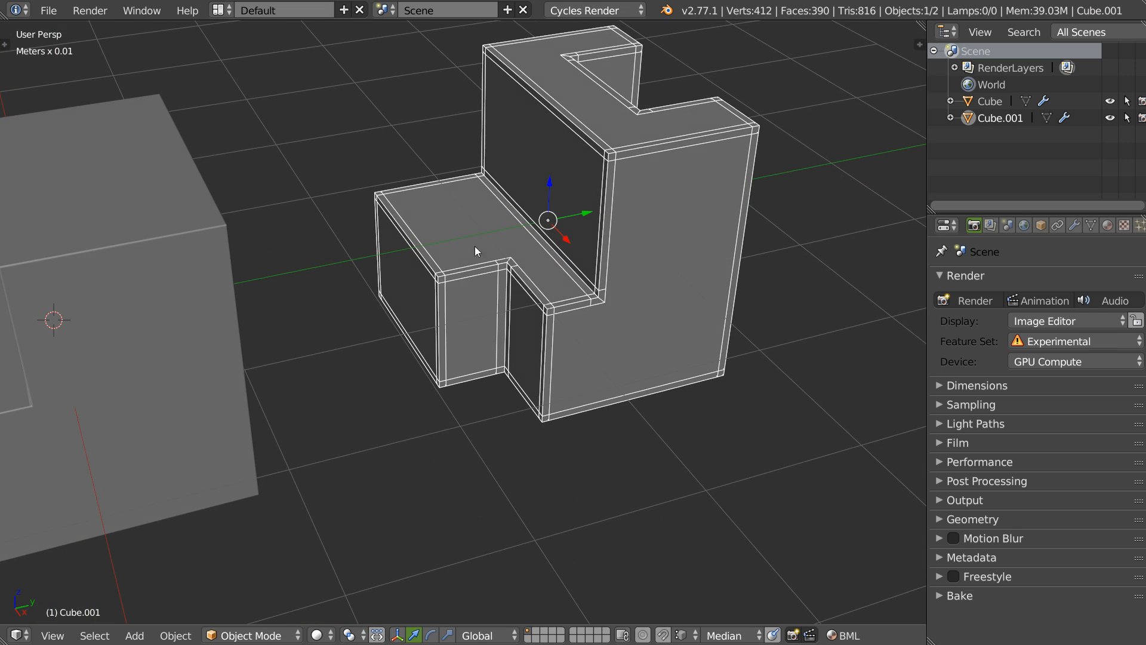
key(space)
key(Escape)
Bevel one upper side edge of the first block with 7 segments and an offset of about 0.52
middle_drag(597, 262, 429, 250)
mouse_move(567, 191)
middle_down()
mouse_move(624, 223)
mouse_move(597, 206)
mouse_move(545, 206)
mouse_move(607, 200)
mouse_move(571, 178)
middle_up()
mouse_move(475, 245)
middle_down()
mouse_move(427, 261)
mouse_move(463, 263)
middle_up()
right_click(476, 260)
key(Tab)
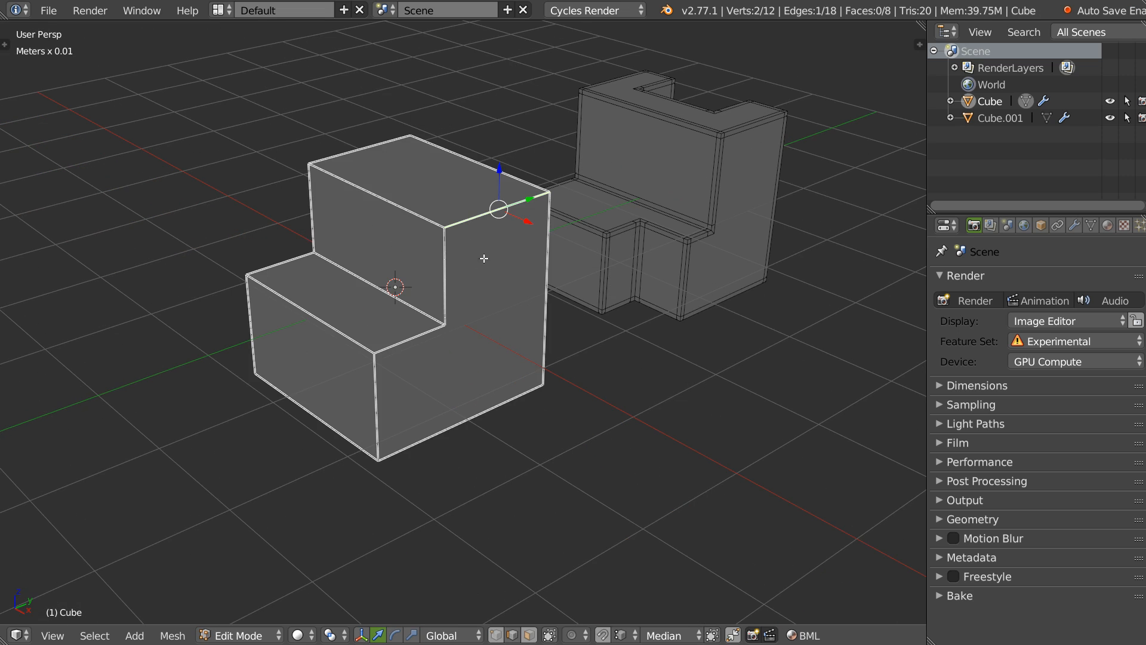
key(ctrl+b)
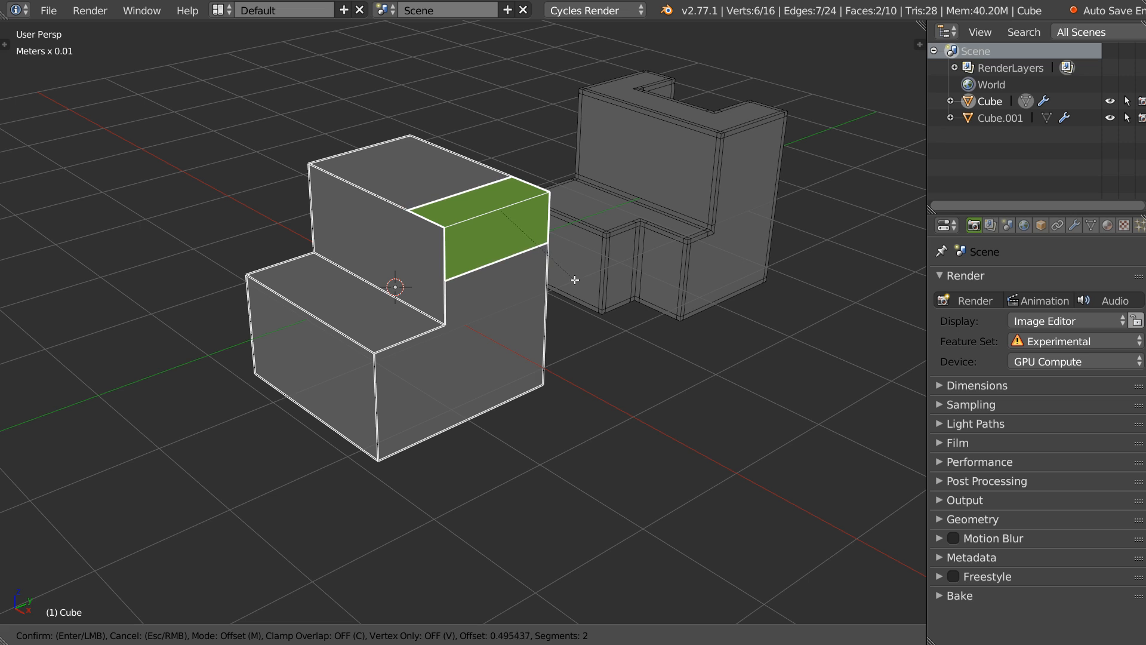
scroll(576, 280, up, 4)
scroll(577, 280, up, 1)
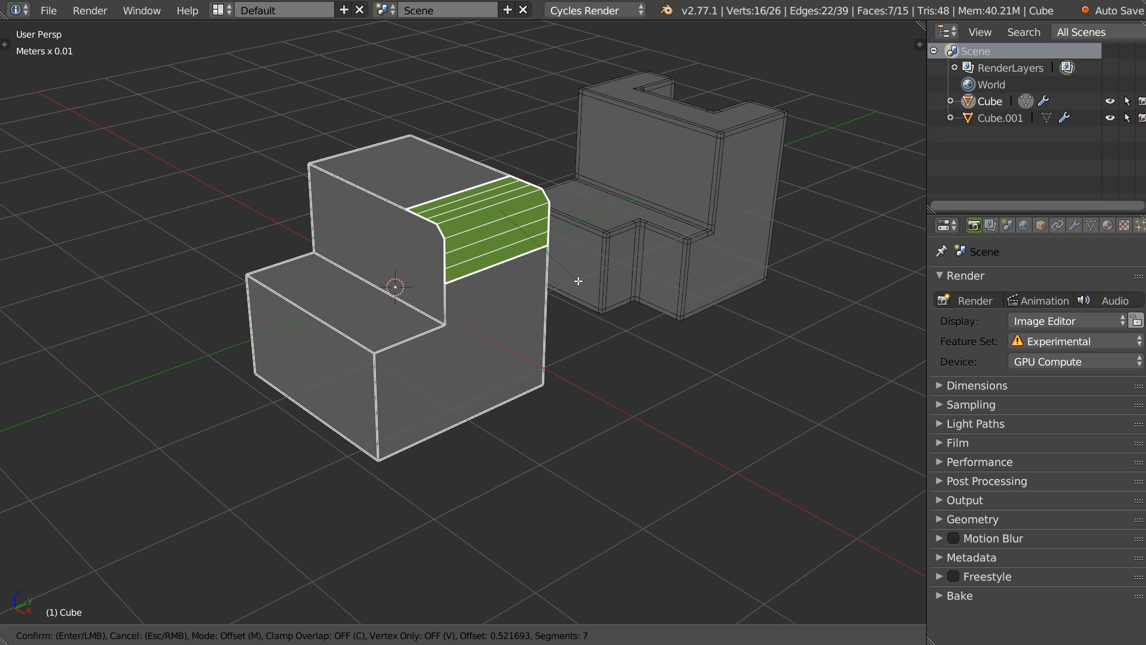
click(577, 280)
Set the profile of the first block's new edge bevel to 0.5
key(F6)
click(704, 291)
text(0.5)
key(Return)
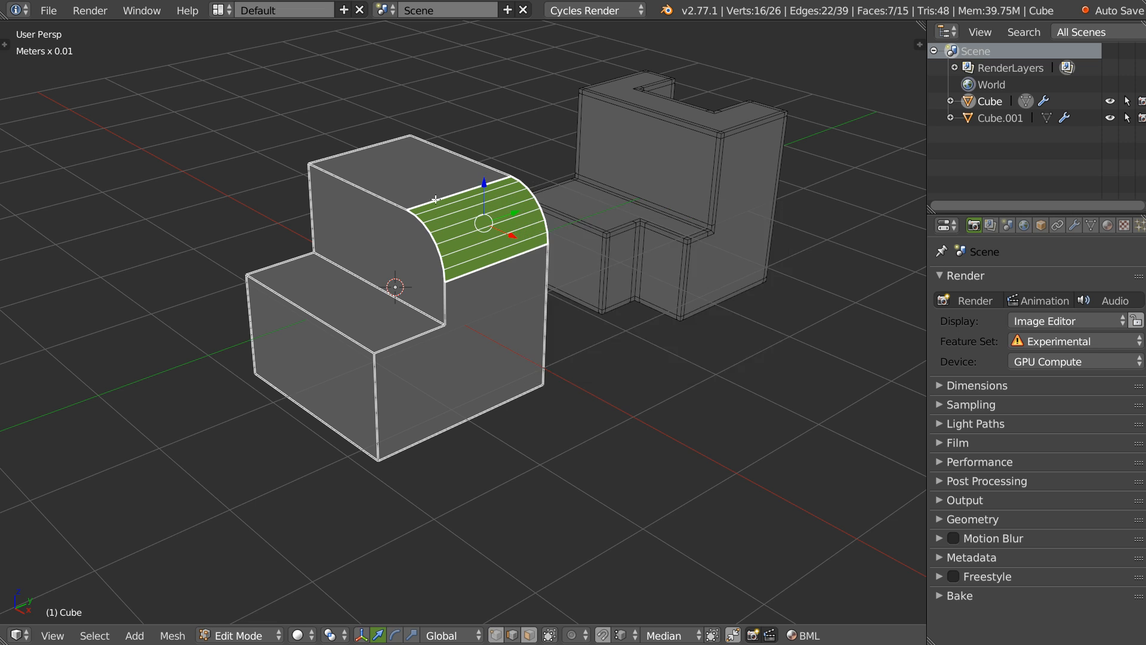
With Adjust Bevel, turn on Auto update Bevel for the first block and set its bevel width to about 0.02
middle_drag(710, 260, 475, 259)
scroll(475, 259, up, 2)
key(Tab)
key(q)
click(606, 260)
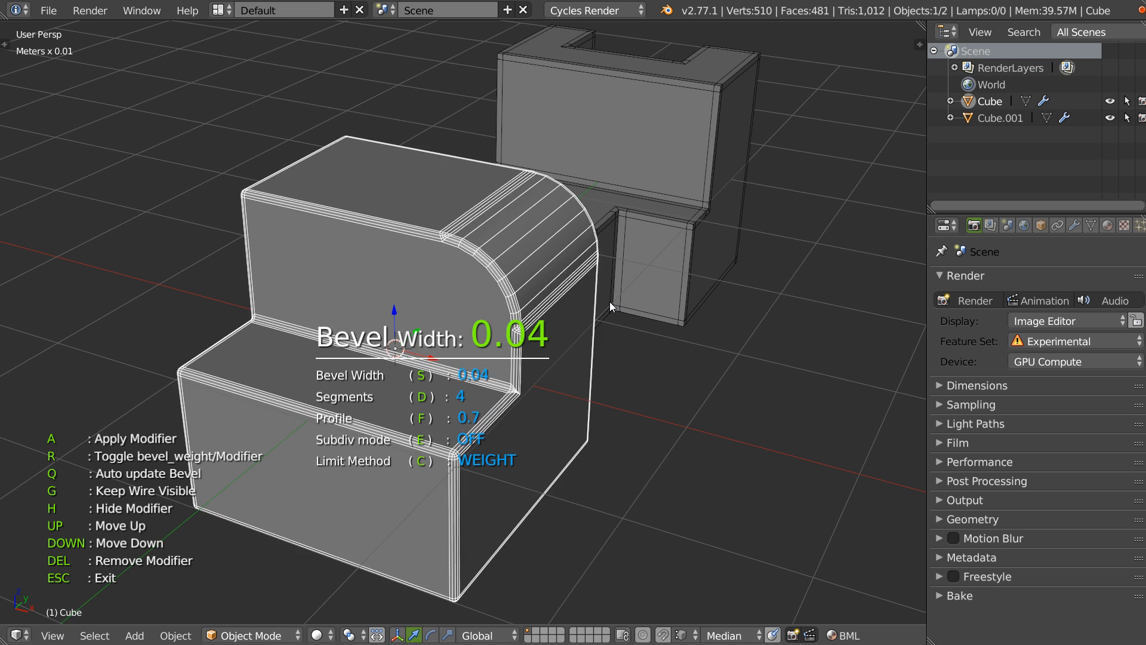
key(q)
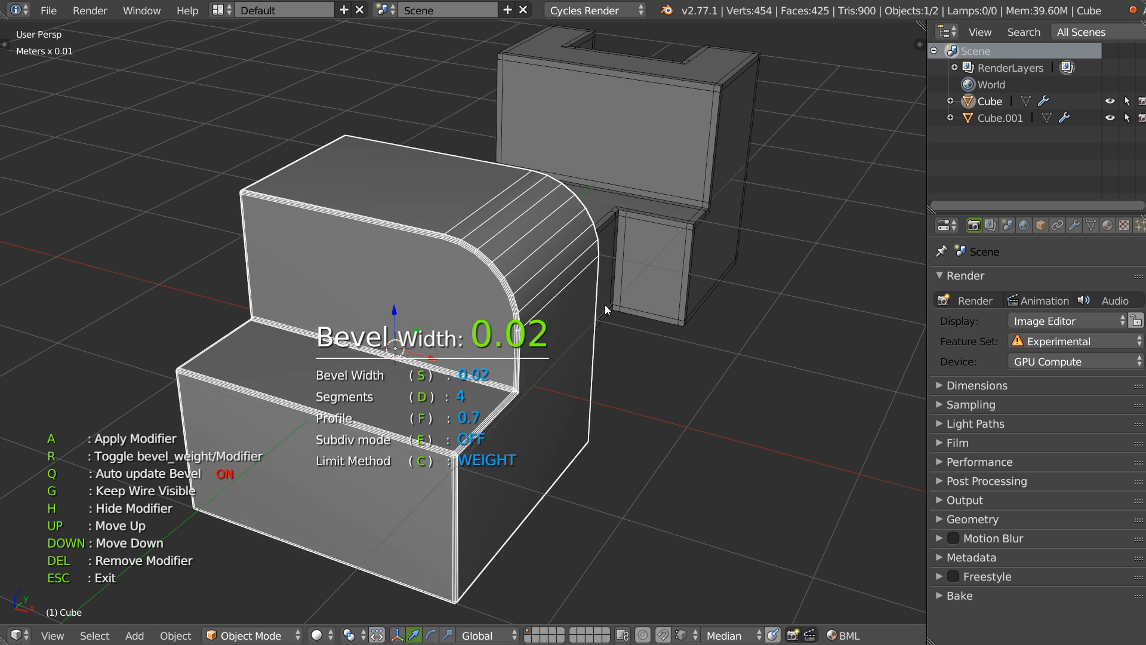
click(612, 301)
Bevel the opposite upper side edge of the first block with 7 segments and update the modifier with Adjust Bevel
middle_drag(465, 279, 507, 270)
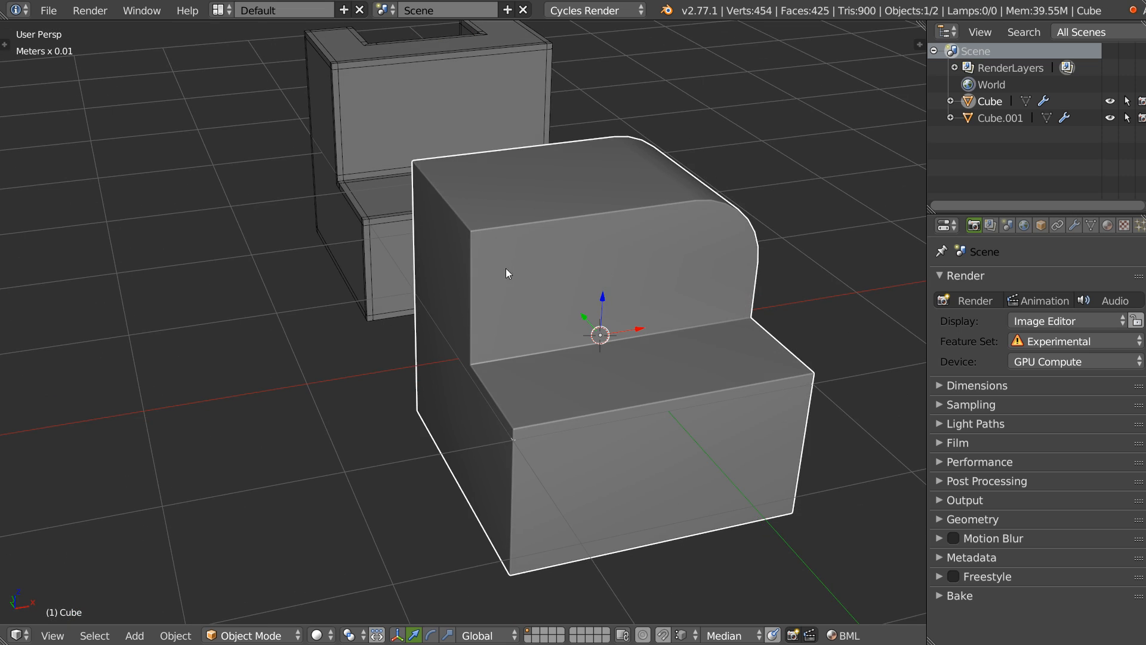
key(Tab)
right_click(455, 212)
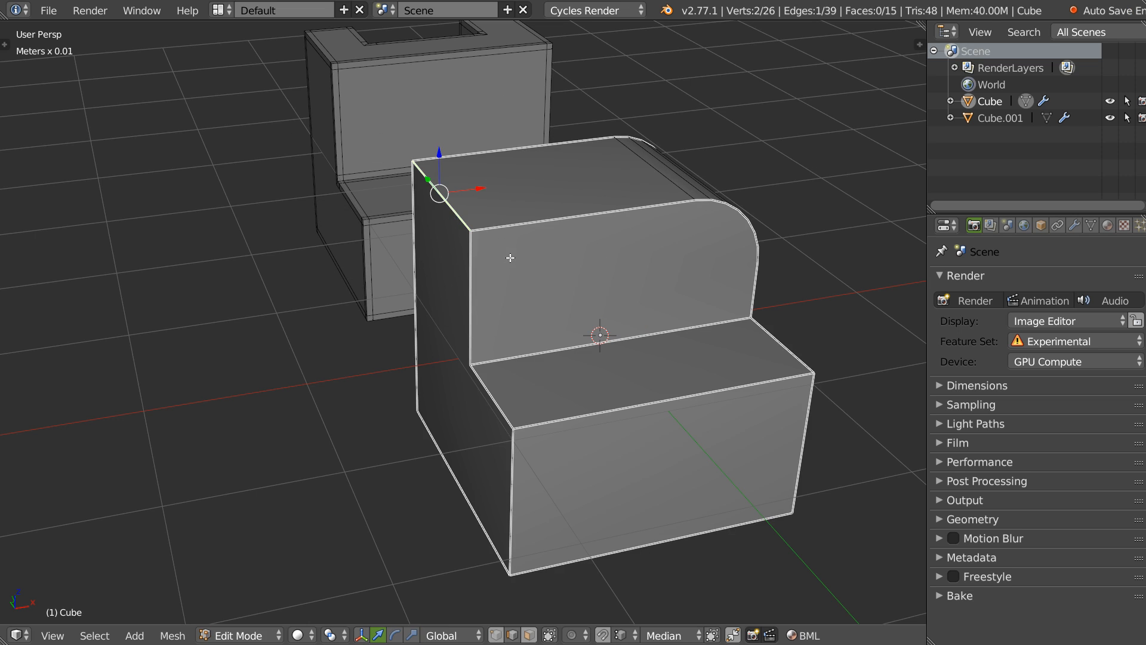
key(ctrl+b)
click(551, 270)
key(Tab)
key(space)
click(668, 278)
Hide the bevel weight and crease marks on the first block's edges and open its modifier settings
middle_drag(667, 278, 488, 221)
key(Tab)
key(space)
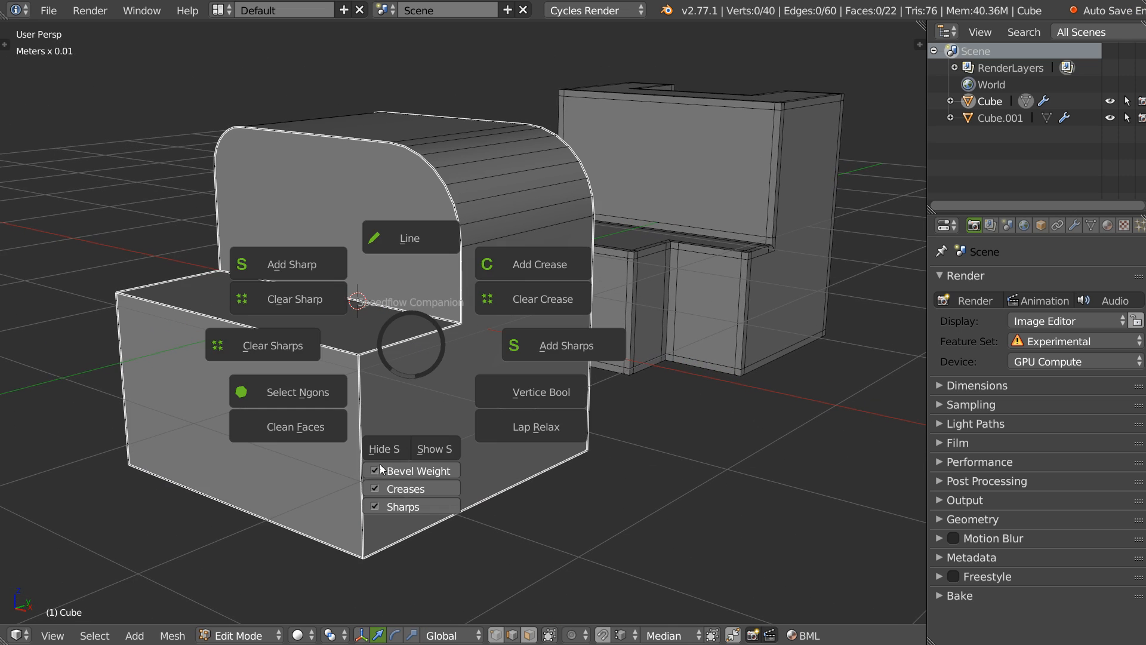
click(375, 470)
middle_drag(396, 342, 414, 346)
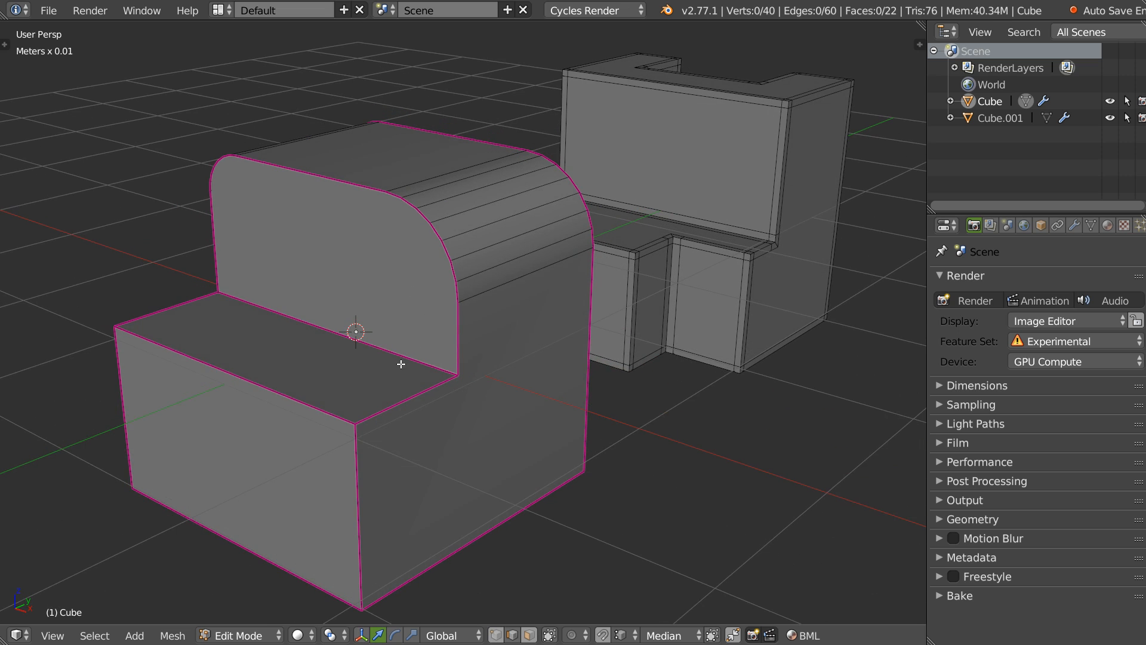
key(space)
click(363, 525)
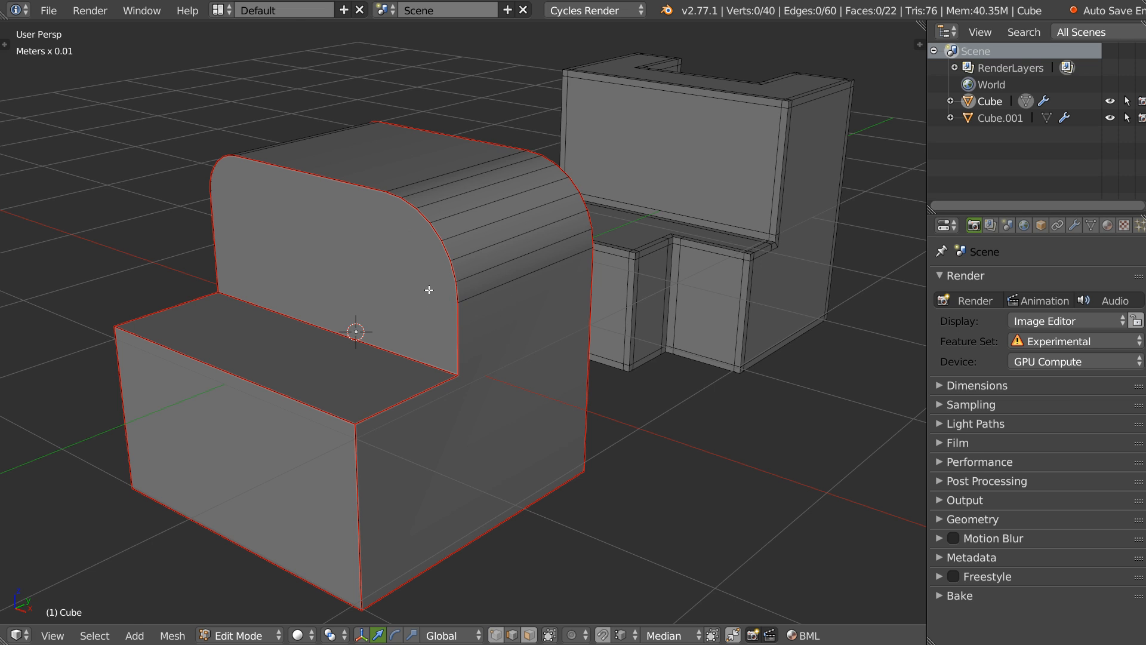
middle_drag(428, 290, 348, 241)
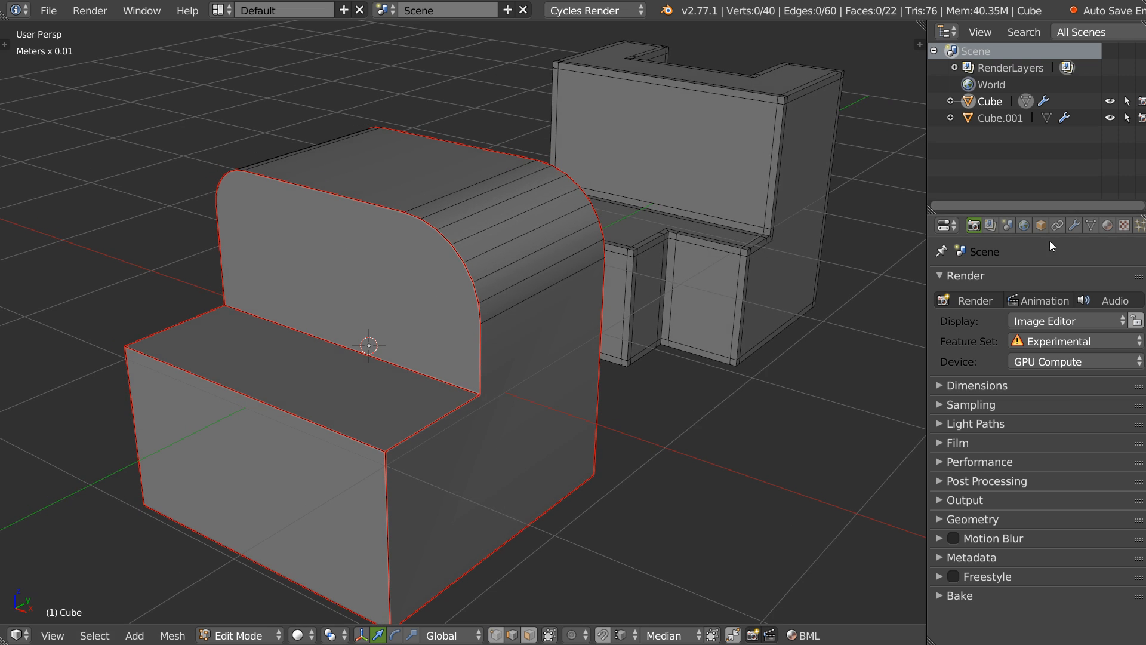
click(1074, 225)
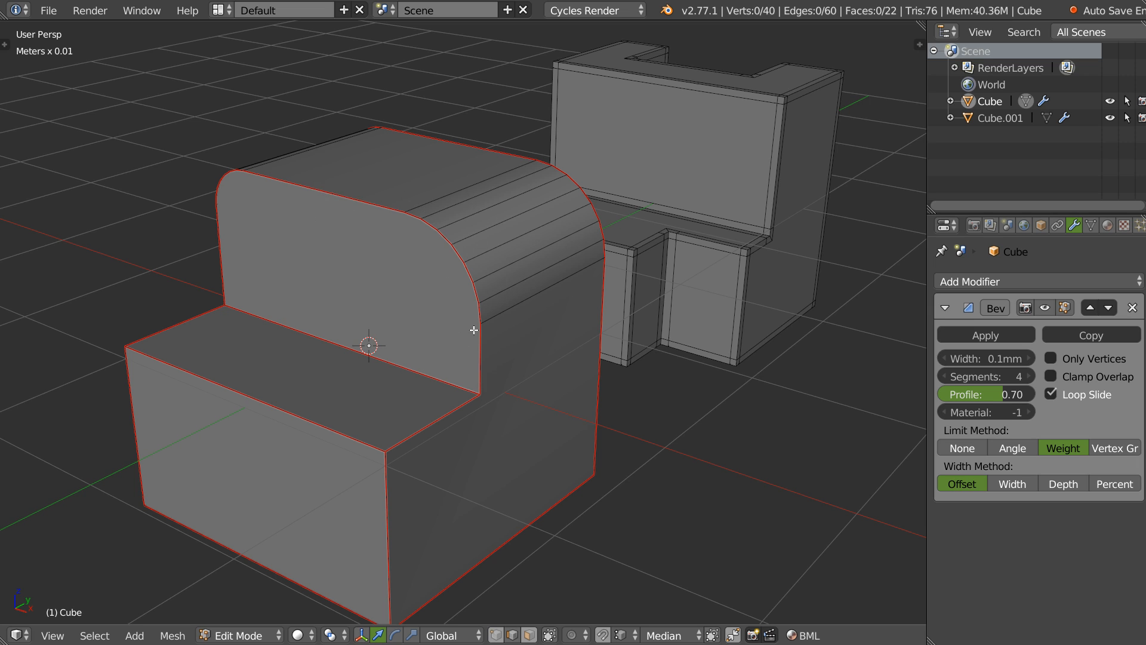
Bevel the first block's two front vertical edges with 7 segments and update its edge bevels with Adjust Bevel
shift+middle_drag(454, 309, 482, 228)
right_click(431, 368)
shift+right_click(162, 308)
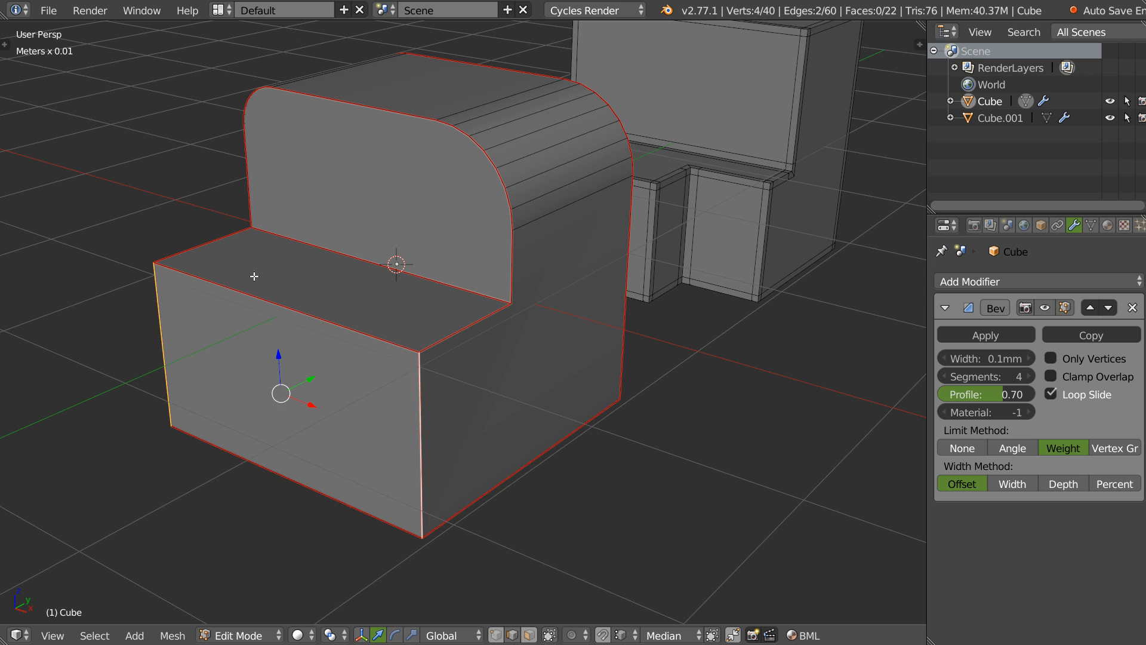
key(ctrl+b)
click(544, 383)
key(Tab)
key(space)
click(625, 346)
middle_drag(626, 346, 429, 302)
scroll(456, 308, down, 2)
scroll(428, 302, up, 2)
key(Tab)
key(Escape)
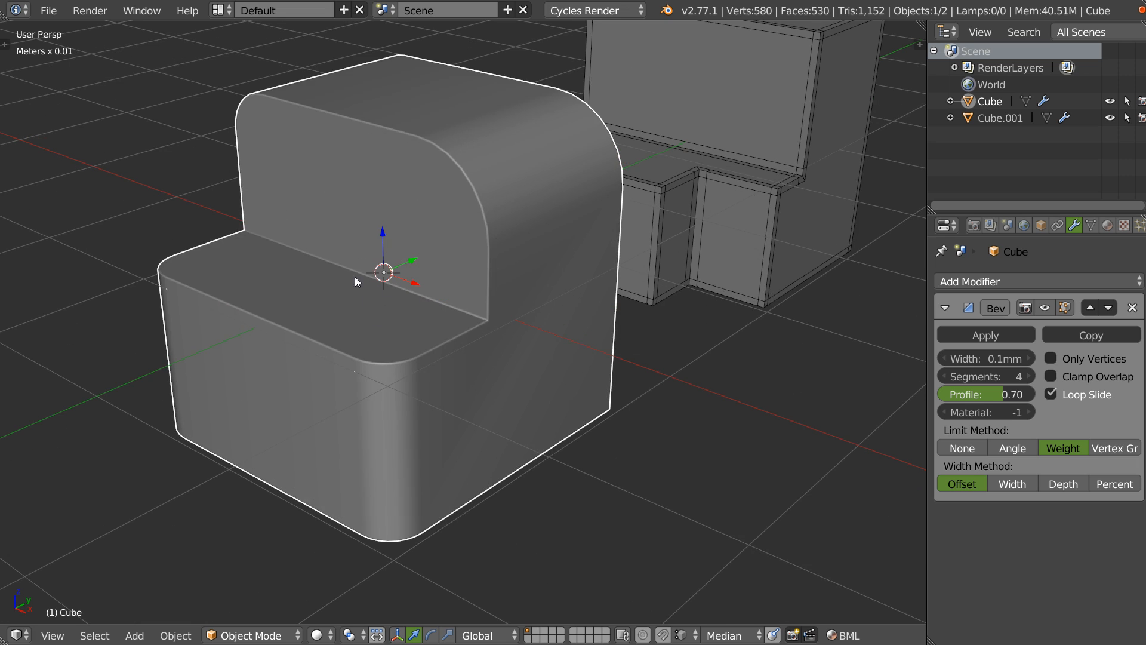
Bevel the first block's inner step edge with 7 segments and an offset of about 0.25, and update the modifier with Adjust Bevel
key(Tab)
right_click(354, 277)
key(ctrl+b)
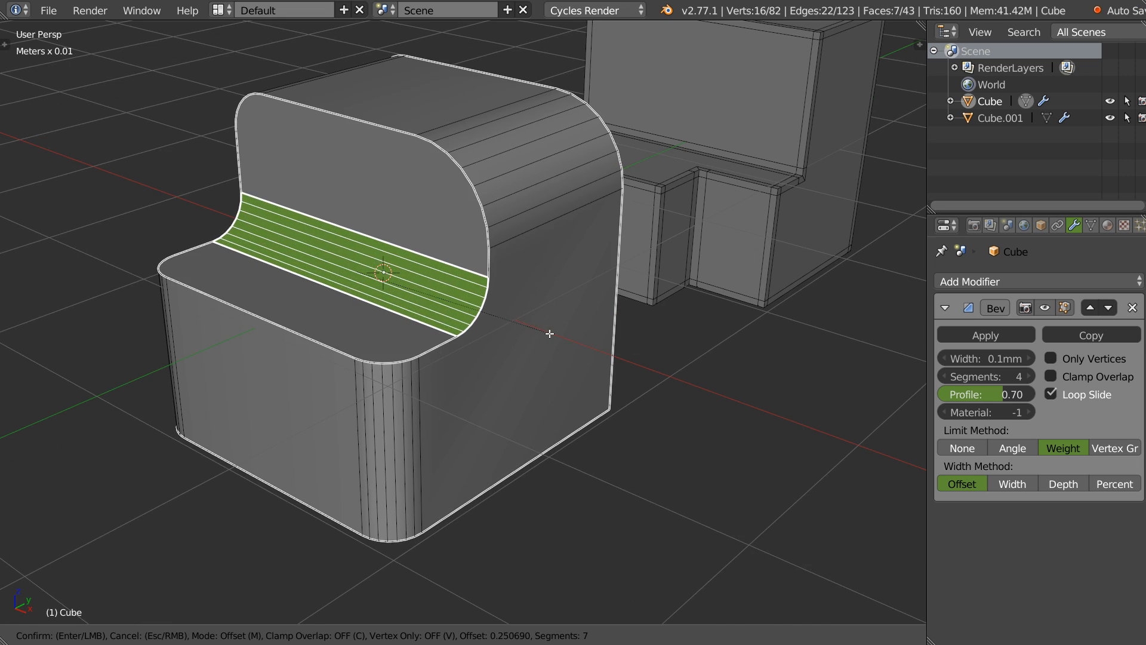
click(550, 333)
key(Tab)
key(space)
click(599, 313)
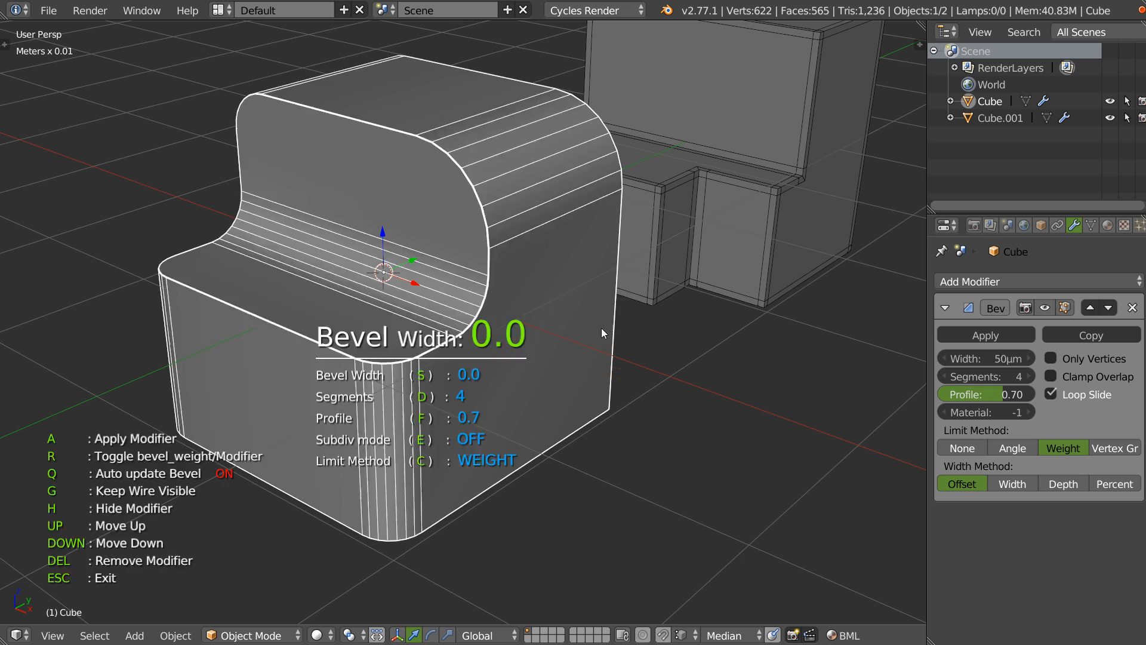
click(599, 328)
Examine the first block's rounded shape and the two edges bounding its curved inner step
middle_drag(466, 324, 560, 317)
shift+middle_drag(692, 273, 570, 281)
middle_drag(394, 266, 449, 292)
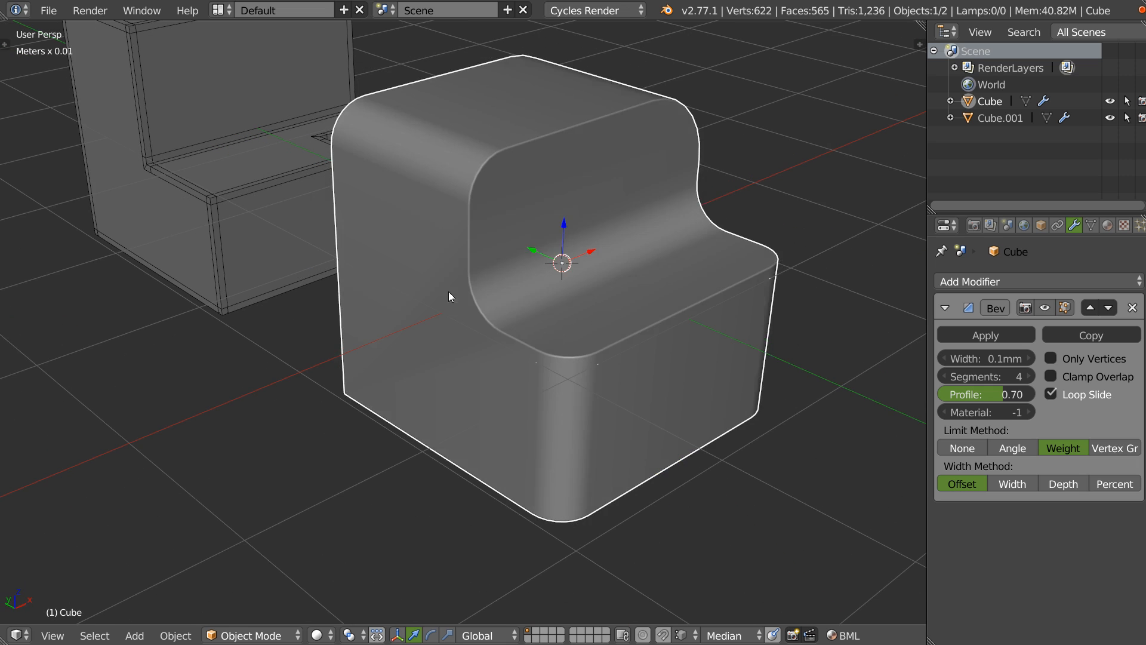
key(Tab)
right_click(588, 234)
shift+right_click(582, 328)
key(space)
key(Escape)
key(space)
key(Escape)
shift+middle_drag(564, 340, 563, 366)
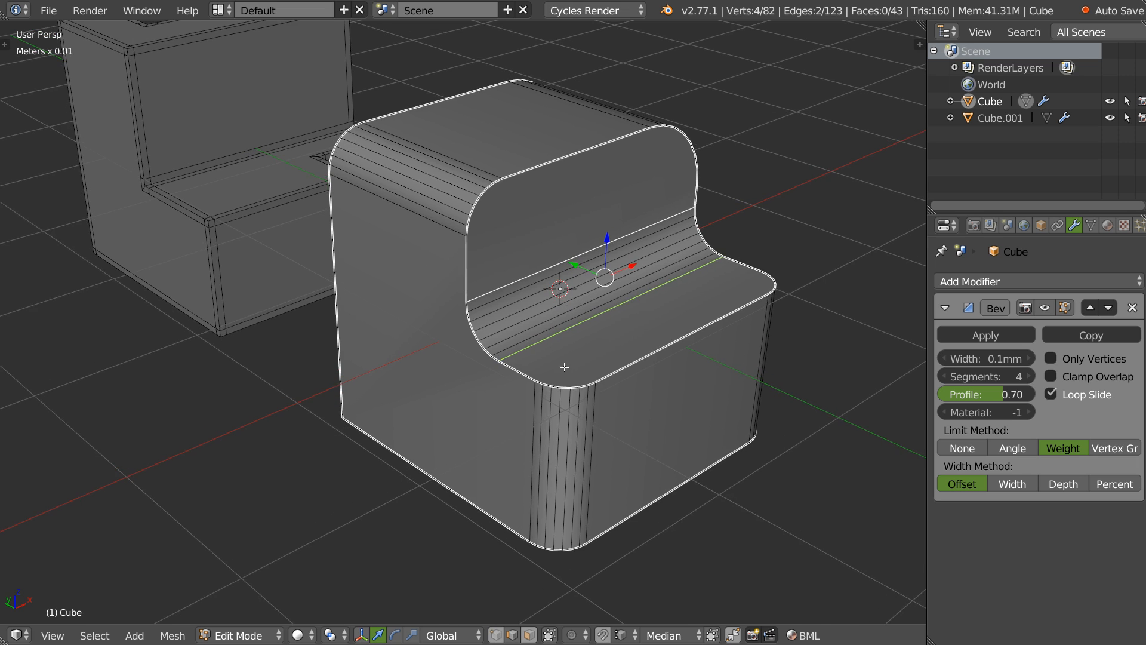
key(Tab)
shift+middle_drag(376, 297, 557, 360)
middle_drag(686, 305, 485, 284)
Select the second block
right_click(622, 305)
key(Tab)
key(Tab)
shift+middle_drag(597, 255, 566, 284)
key(Tab)
right_click(612, 216)
key(space)
click(686, 292)
key(Tab)
click(602, 261)
key(space)
click(740, 319)
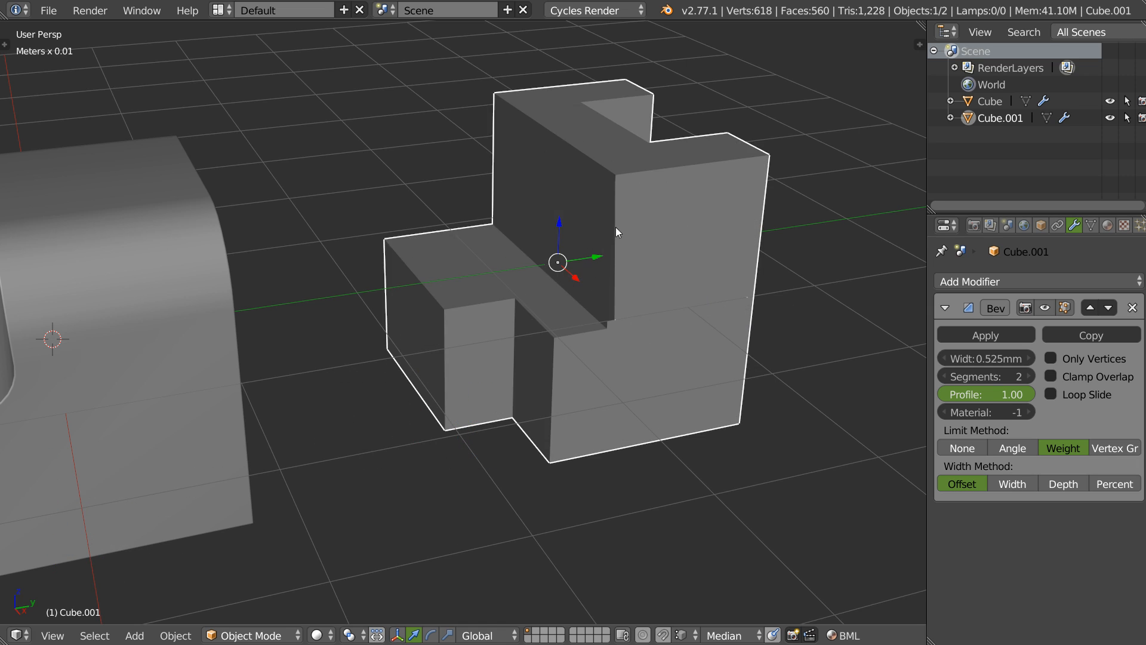
key(Tab)
key(space)
key(Escape)
key(ctrl+Tab)
click(612, 263)
scroll(575, 303, down, 3)
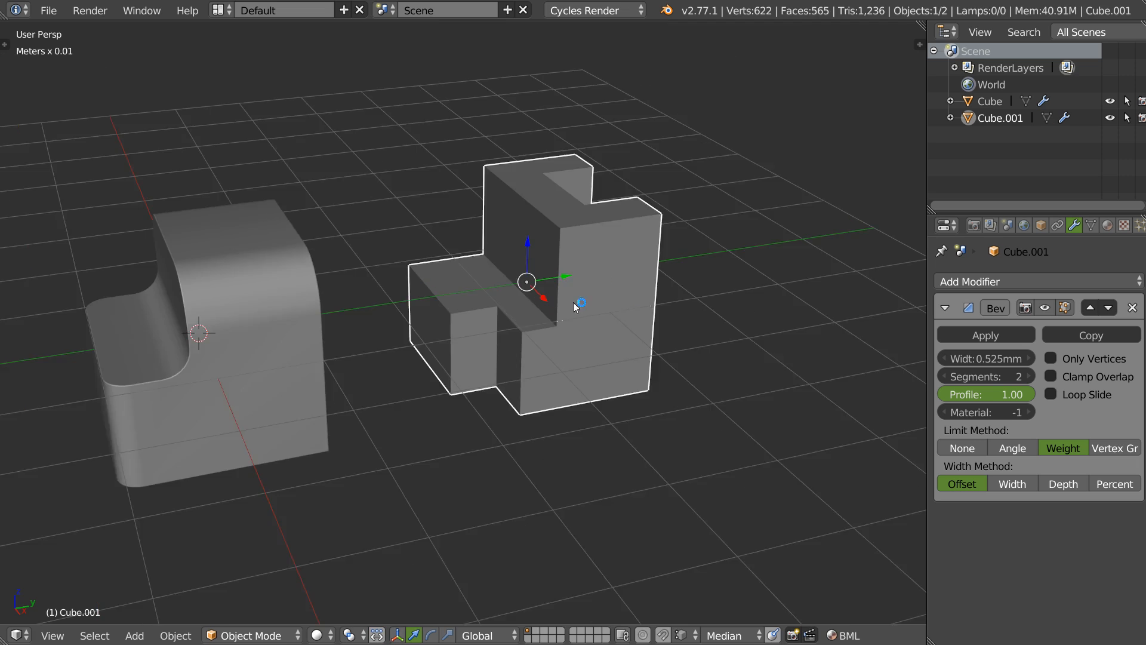
Bevel one upper side edge of the second block with 7 segments and an offset of about 0.29, and return to Object Mode
shift+middle_drag(262, 375, 306, 344)
scroll(317, 305, up, 3)
shift+middle_drag(652, 244, 527, 291)
scroll(546, 288, up, 3)
key(shift+z)
scroll(606, 294, down, 4)
shift+middle_drag(592, 259, 503, 257)
key(Tab)
right_click(565, 245)
scroll(554, 321, up, 2)
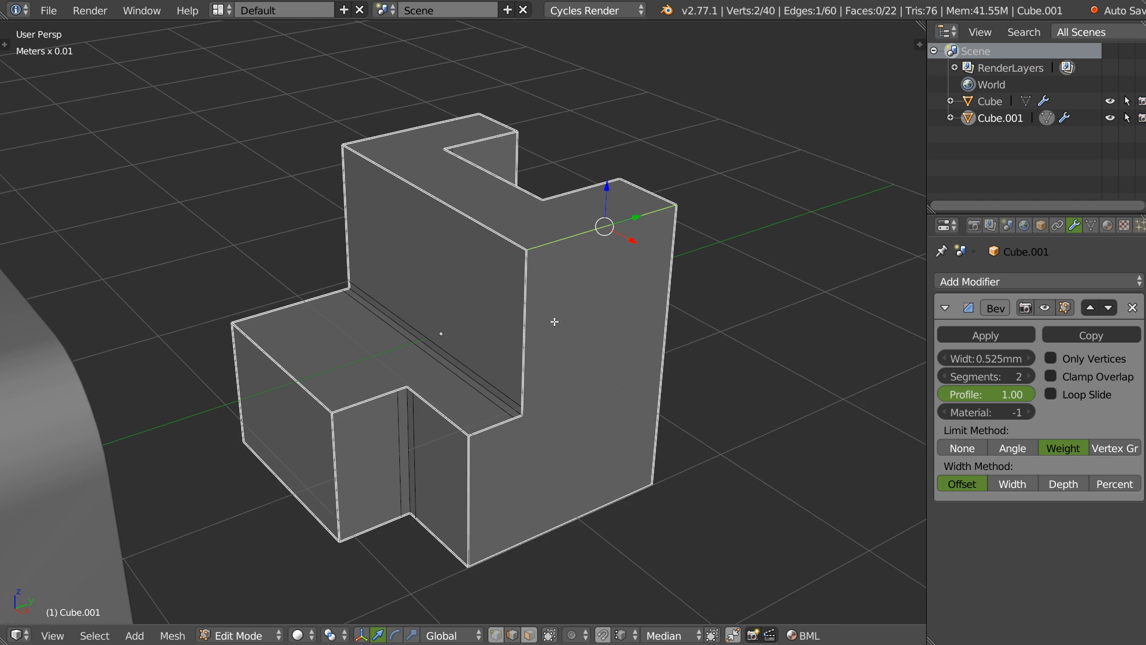
key(ctrl+b)
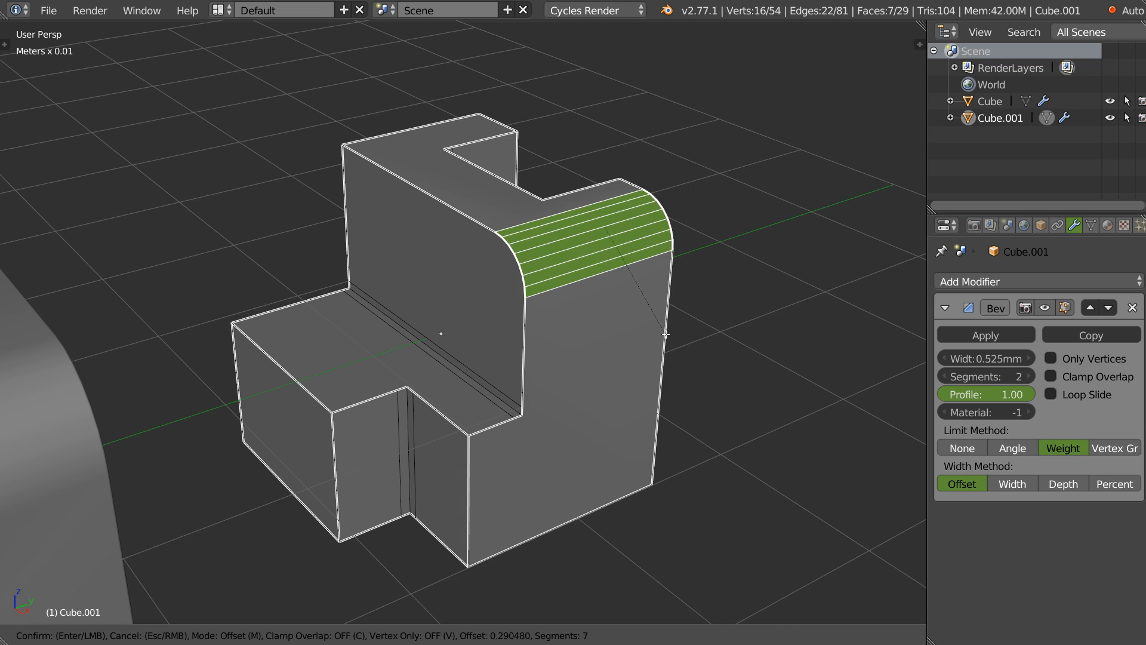
click(577, 310)
key(Tab)
click(556, 238)
middle_drag(558, 246, 523, 179)
scroll(536, 270, up, 1)
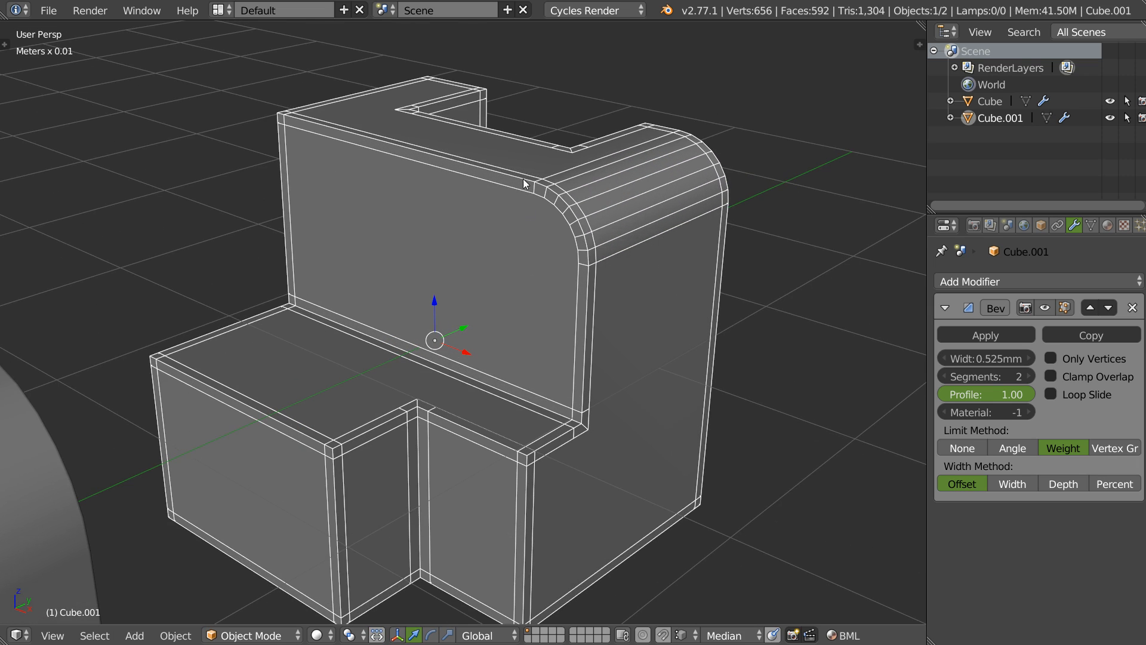
Dissolve the outer edges of the two vertical corner bevels inside the second block's back recess
middle_drag(587, 259, 425, 238)
key(Tab)
middle_drag(409, 293, 487, 272)
right_click(404, 245)
shift+right_click(403, 244)
shift+right_click(568, 239)
shift+right_click(587, 240)
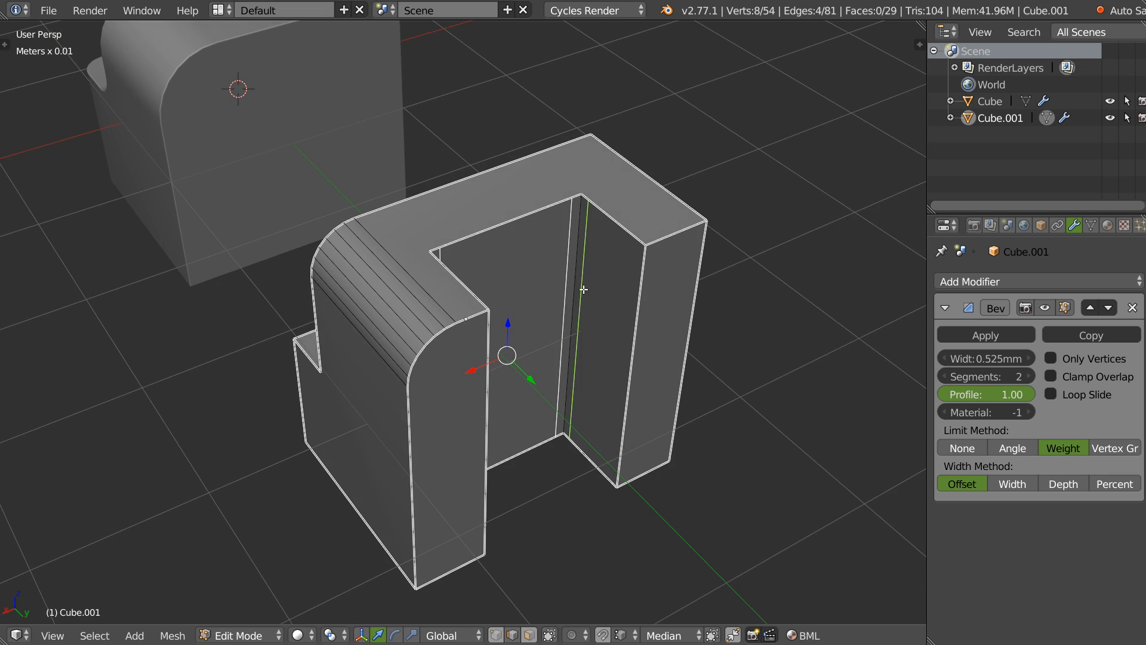
key(ctrl+x)
Bevel the back recess's two inner vertical edges with 2 segments and an offset of about 0.25, and return to Object Mode
right_click(580, 286)
middle_drag(581, 285, 502, 269)
shift+right_click(385, 258)
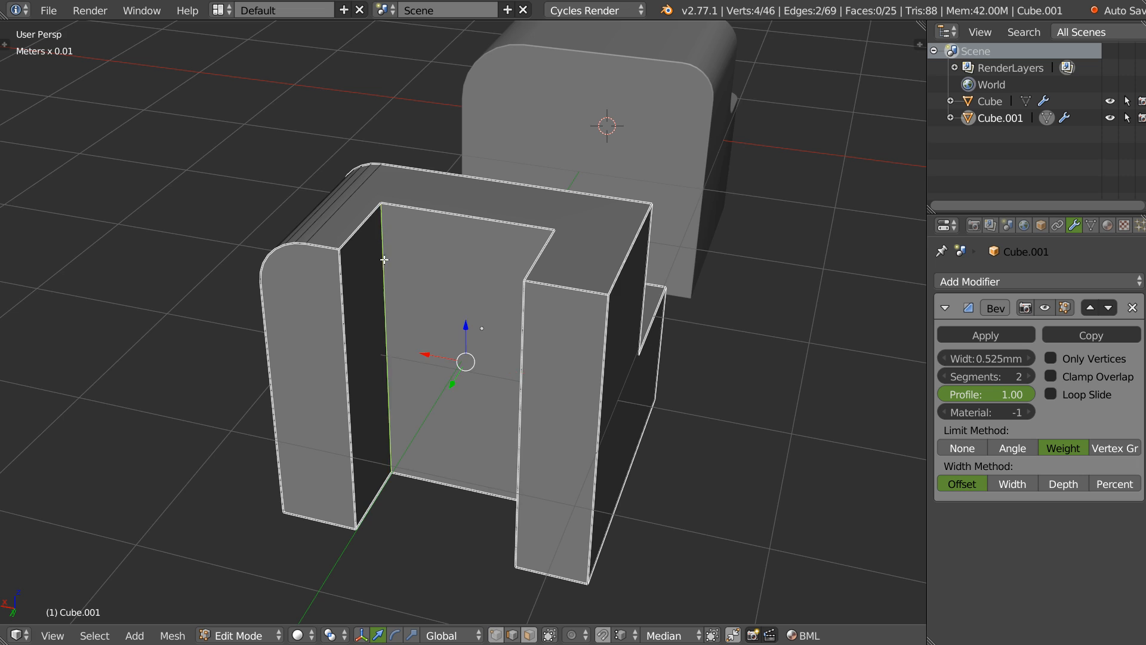
middle_drag(419, 278, 461, 287)
key(ctrl+b)
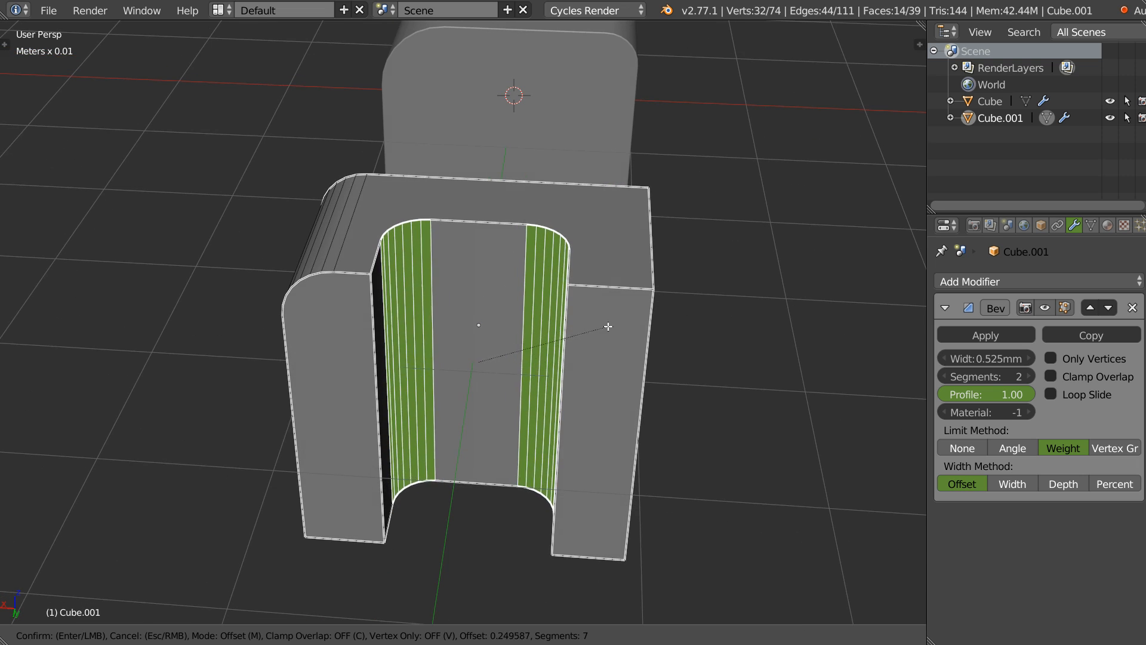
scroll(605, 329, down, 7)
scroll(602, 328, up, 1)
click(599, 328)
middle_drag(600, 328, 527, 252)
key(Tab)
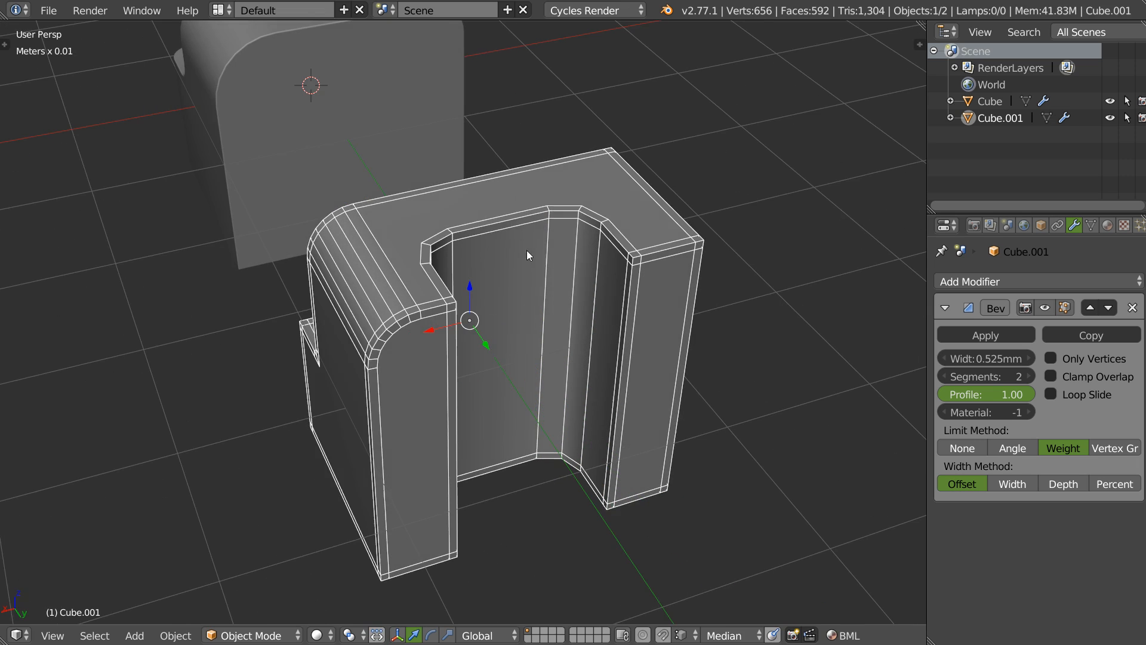
Cut the second block's top face with the Line tool from one recess corner's three vertices to the block's outer corner and two adjoining edges
middle_drag(582, 213, 597, 224)
key(shift+space)
click(569, 122)
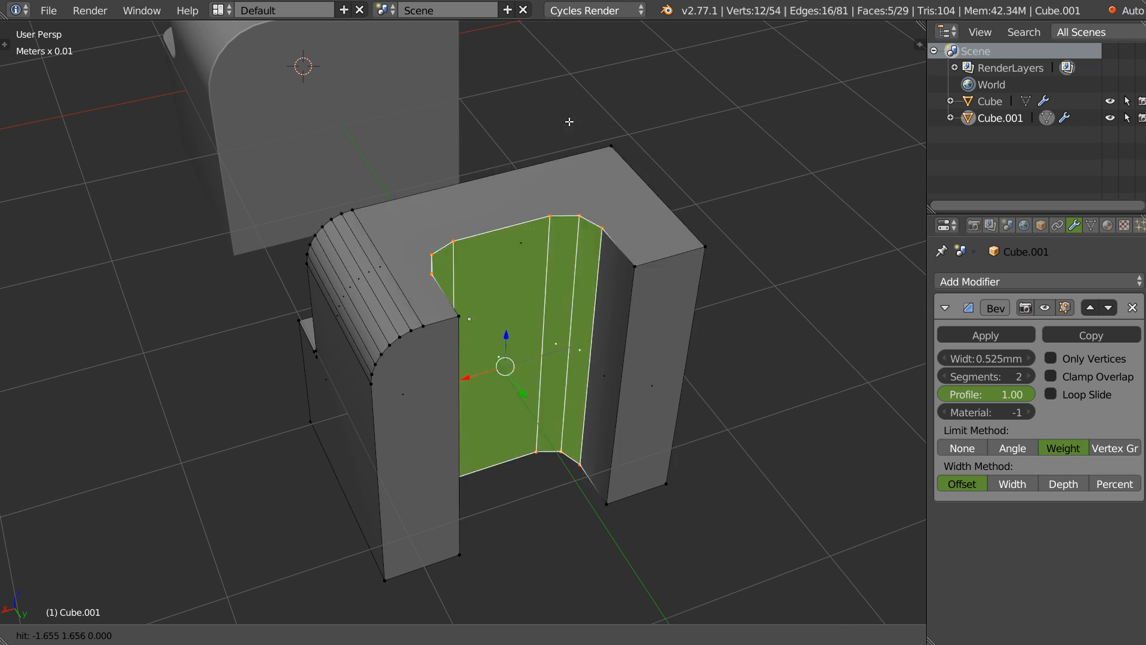
click(582, 214)
click(610, 150)
right_click(610, 150)
click(602, 229)
click(655, 194)
right_click(549, 215)
click(550, 215)
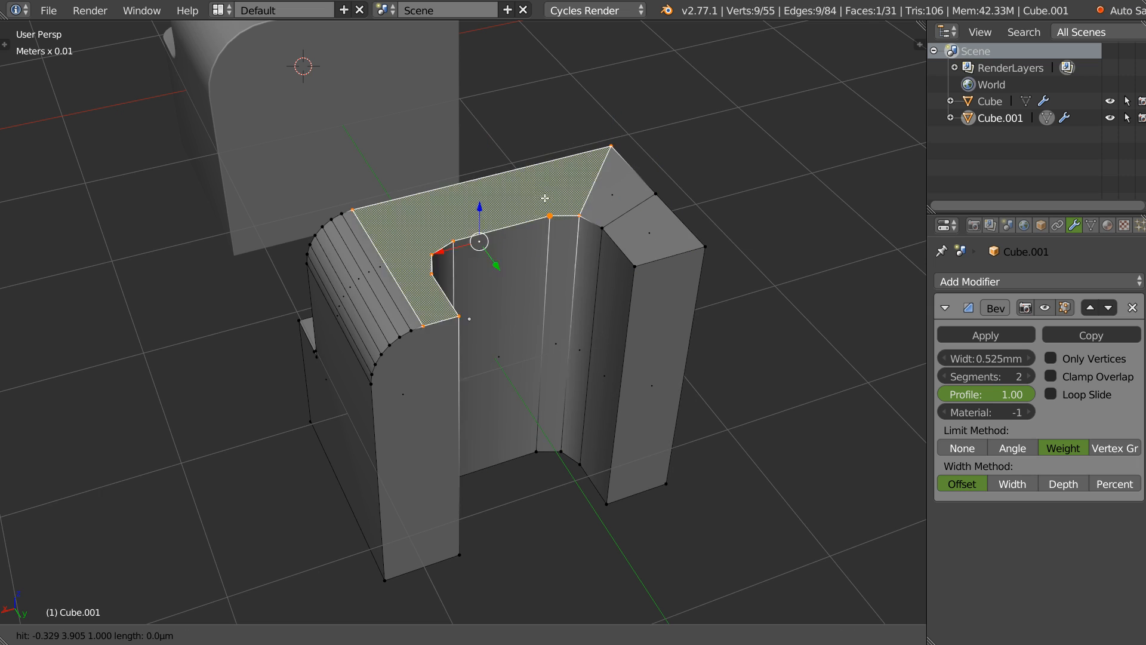
click(514, 170)
right_click(514, 170)
Cut the top face from the opposite recess corner's three vertices outward, running the last cut over the rounded edge, and finish the cuts
click(453, 240)
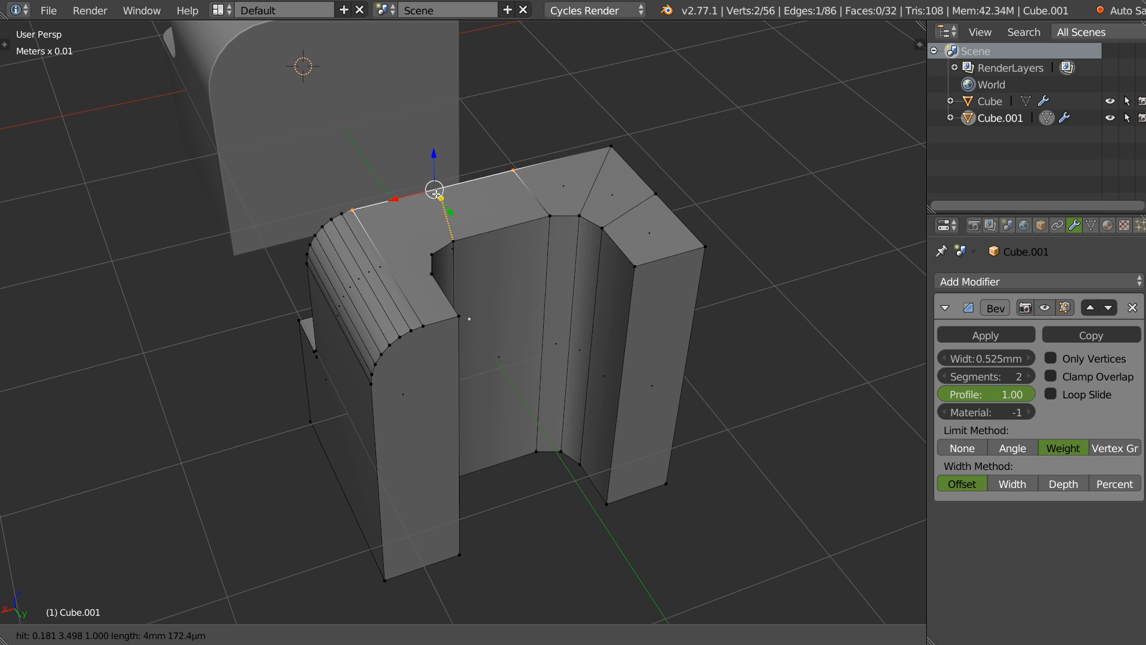
click(420, 194)
right_click(420, 193)
right_click(430, 254)
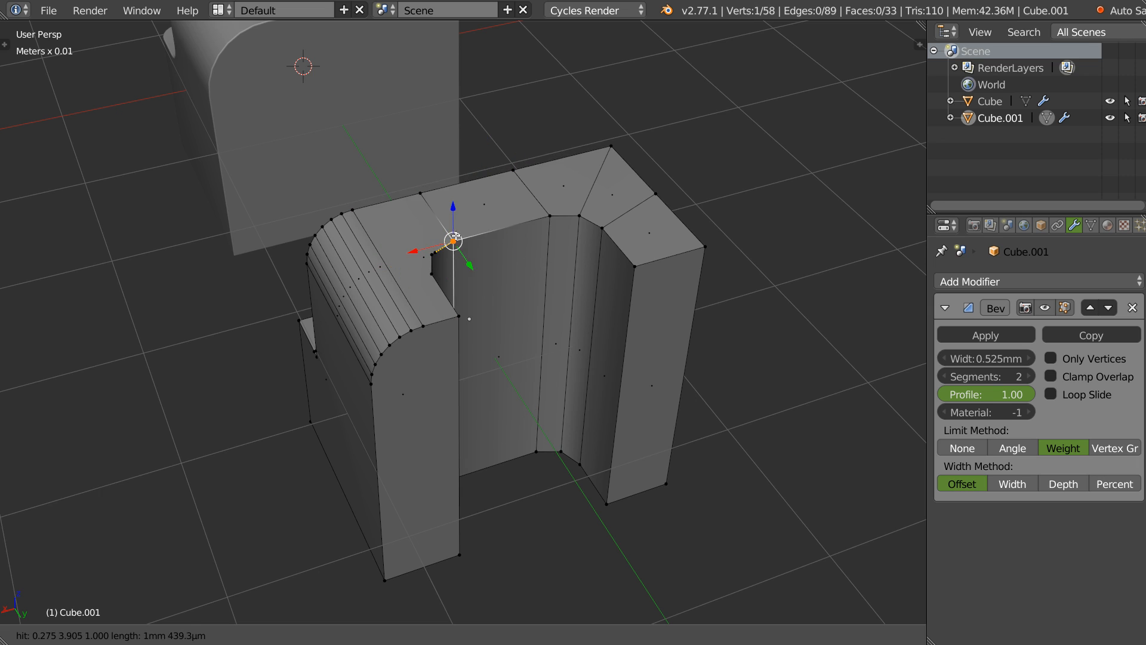
click(354, 211)
right_click(431, 269)
click(431, 274)
click(399, 283)
middle_drag(412, 280, 504, 261)
click(398, 360)
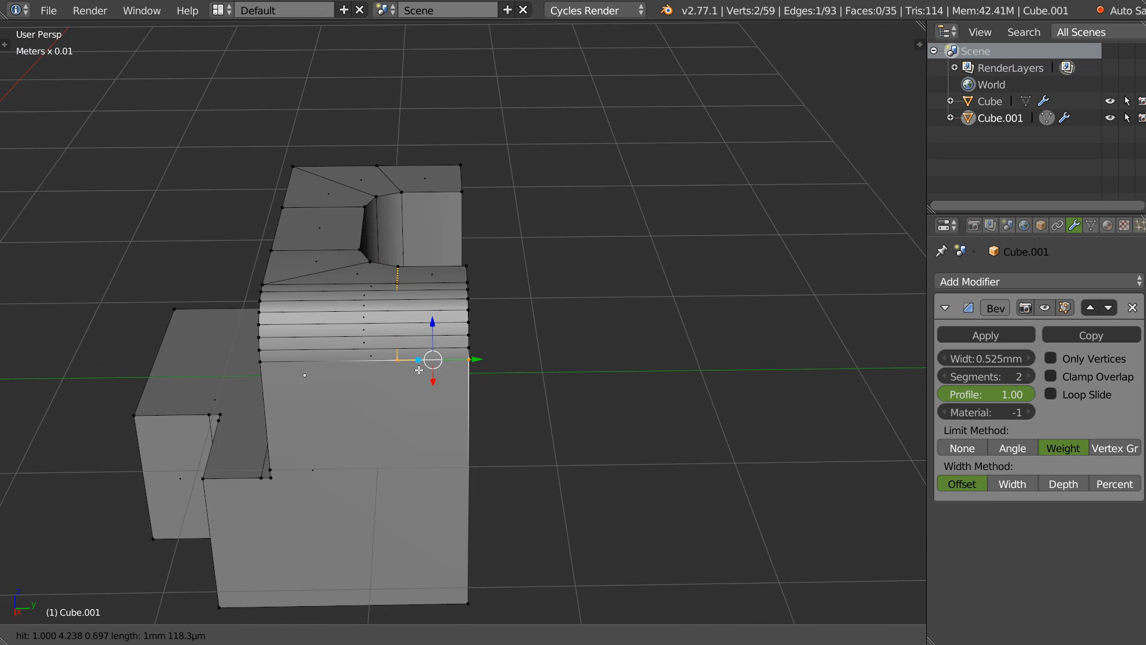
key(Return)
key(Tab)
Delete the stray edge spanning the second block's rounded upper edge, and return to Object Mode
middle_drag(346, 375, 380, 322)
key(Tab)
scroll(335, 347, up, 4)
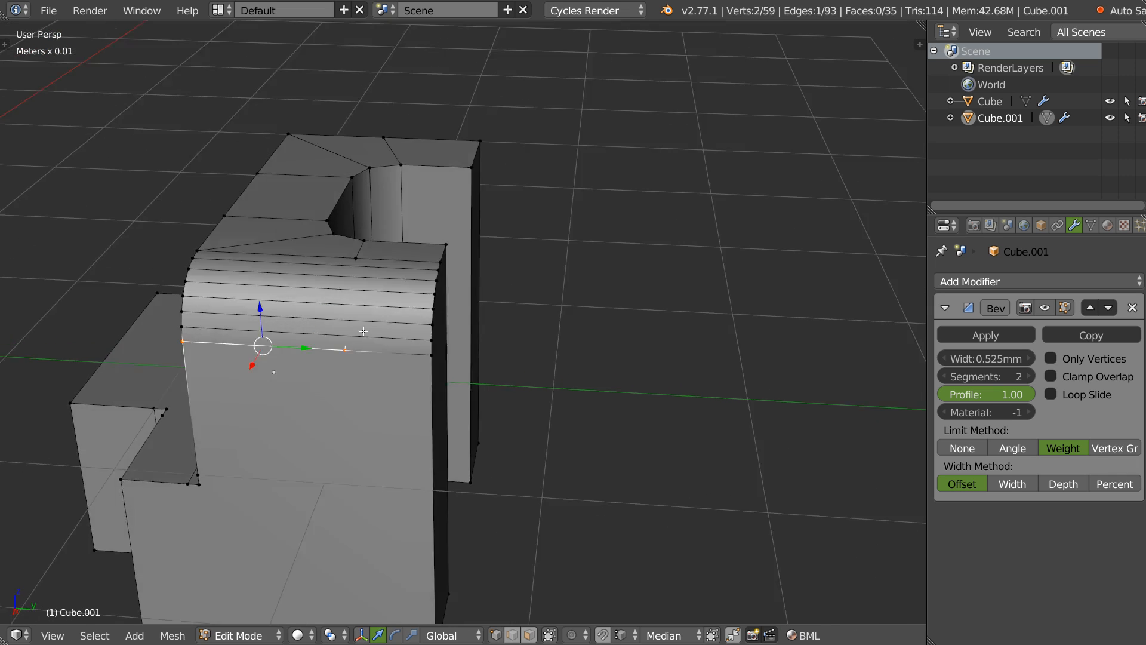
right_click(320, 353)
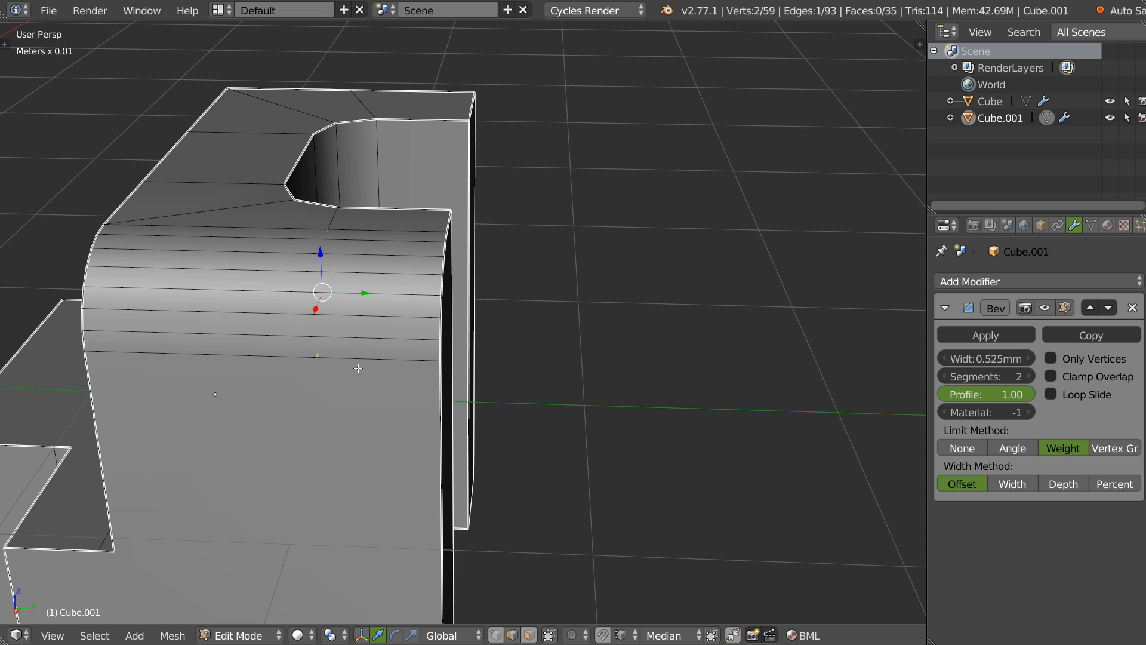
key(x)
click(356, 481)
middle_drag(392, 305, 471, 155)
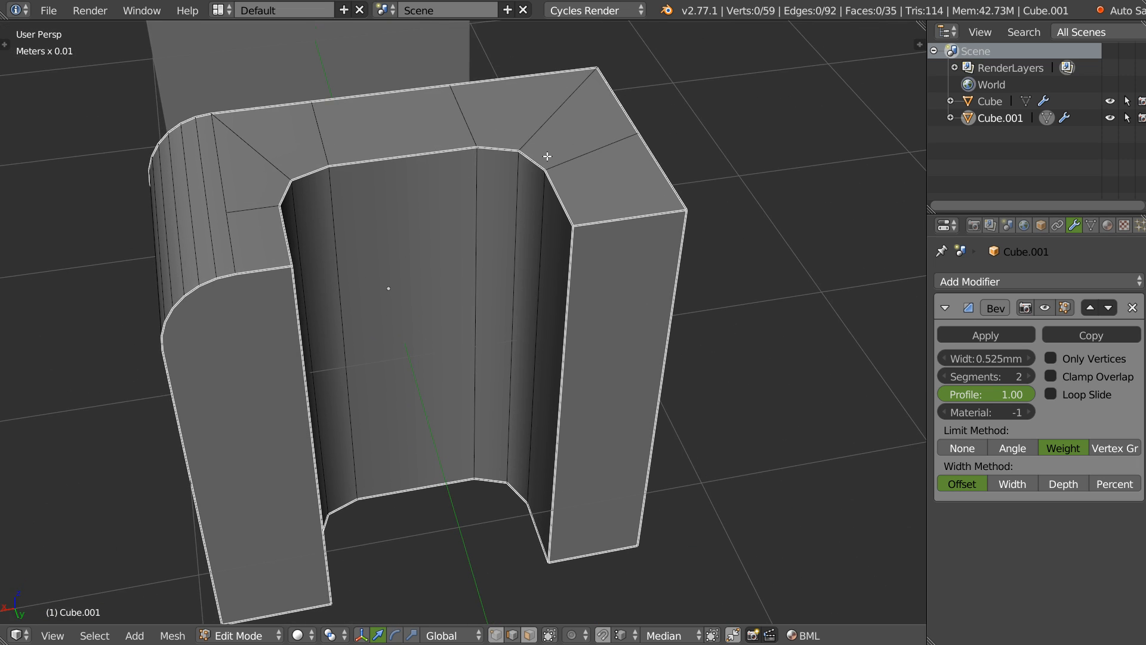
key(Tab)
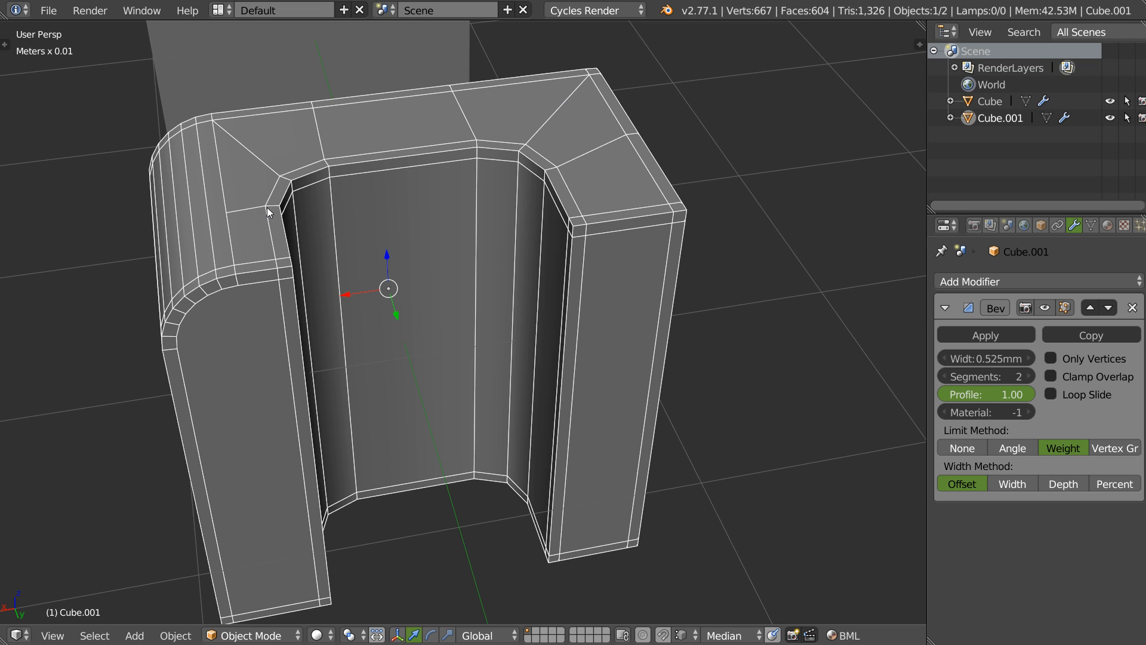
Add a Subdivision Surface modifier with 2 view subdivisions to the second block
key(space)
click(622, 273)
click(724, 296)
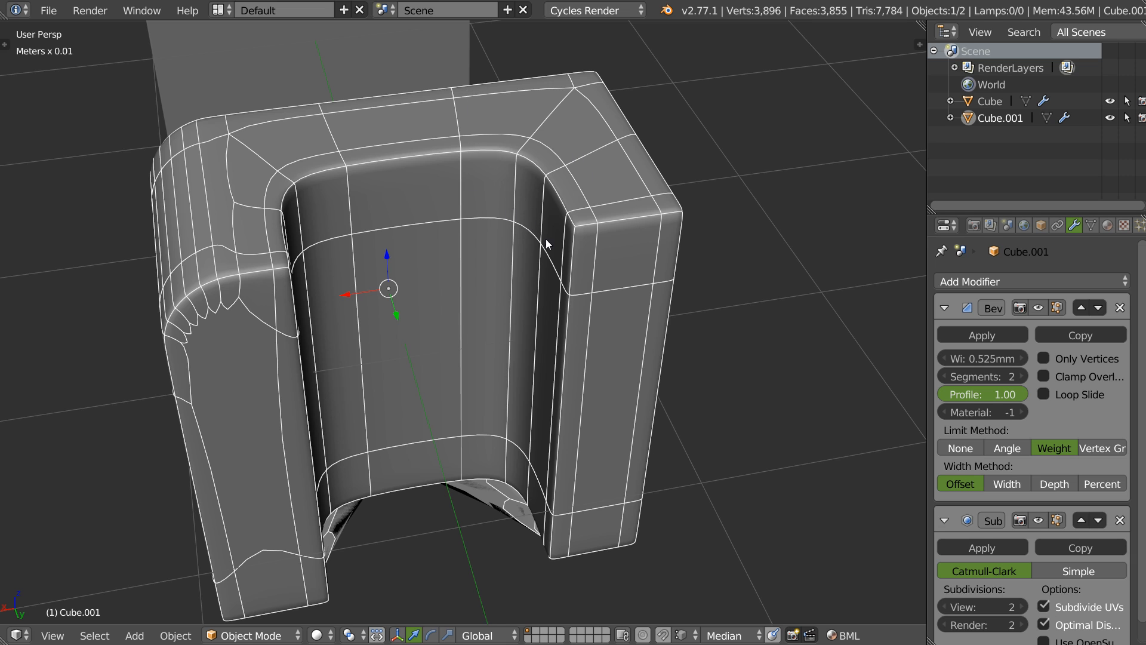
middle_drag(578, 235, 532, 221)
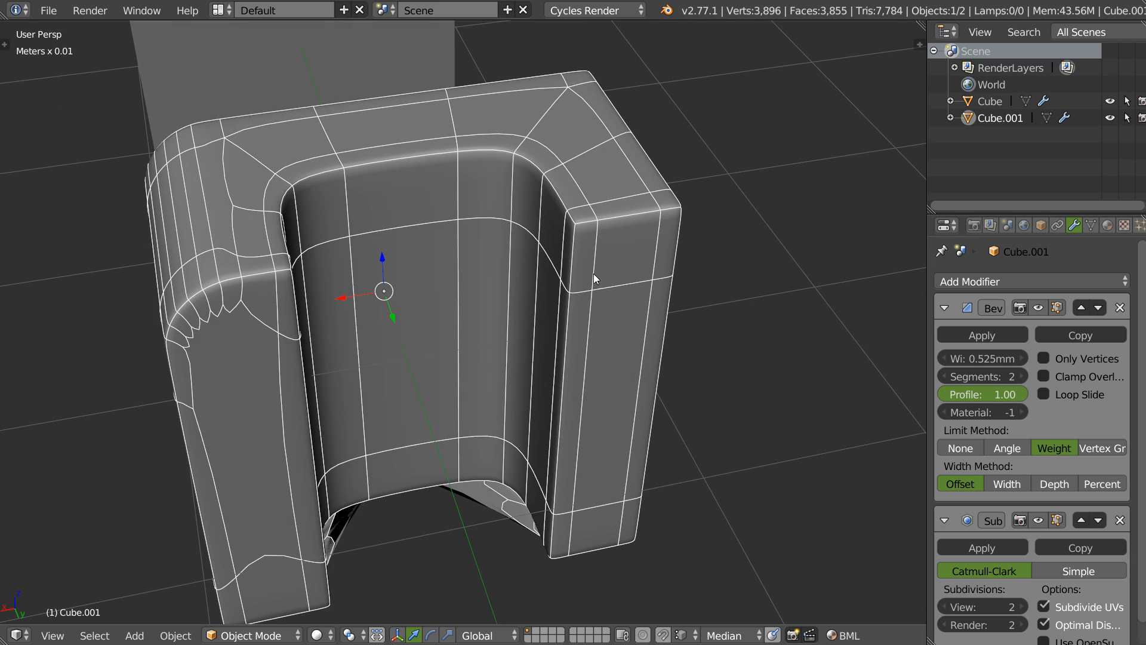
Remove the Subdivision Surface modifier from the second block
key(space)
click(610, 266)
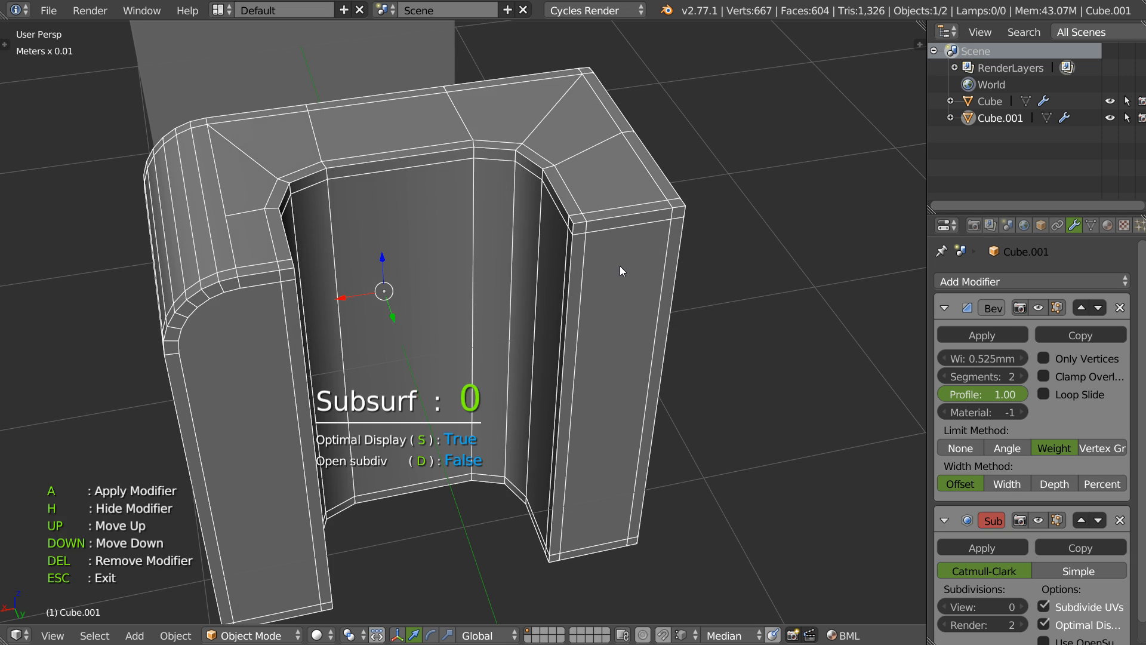
key(Delete)
middle_drag(625, 266, 440, 157)
scroll(586, 188, down, 4)
shift+middle_drag(586, 188, 521, 131)
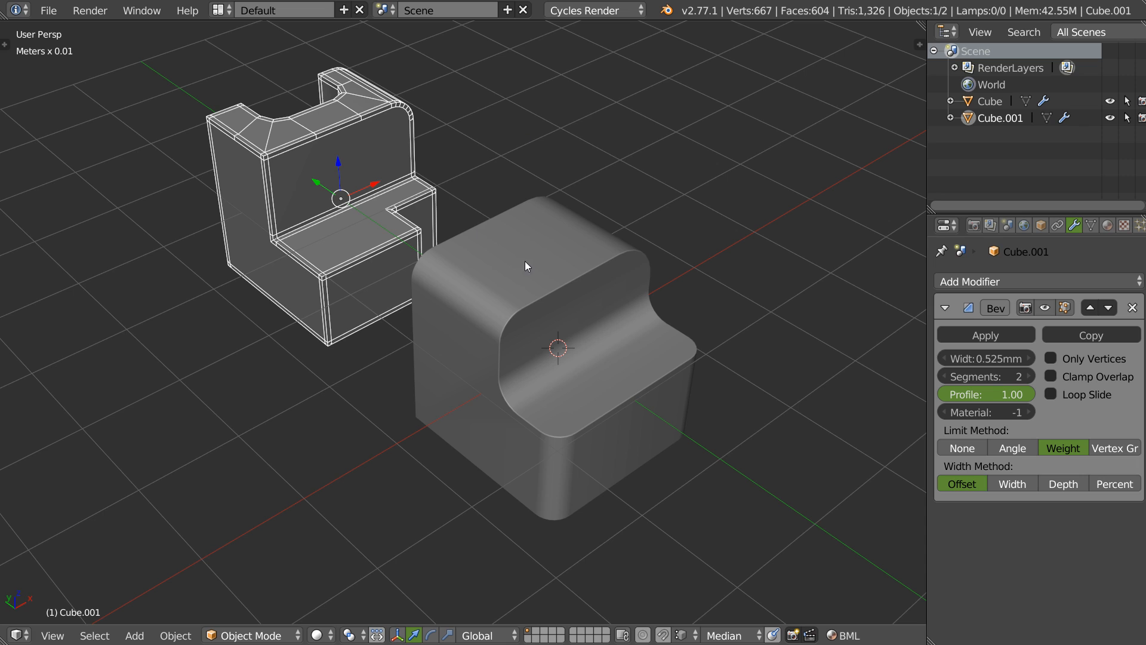
key(space)
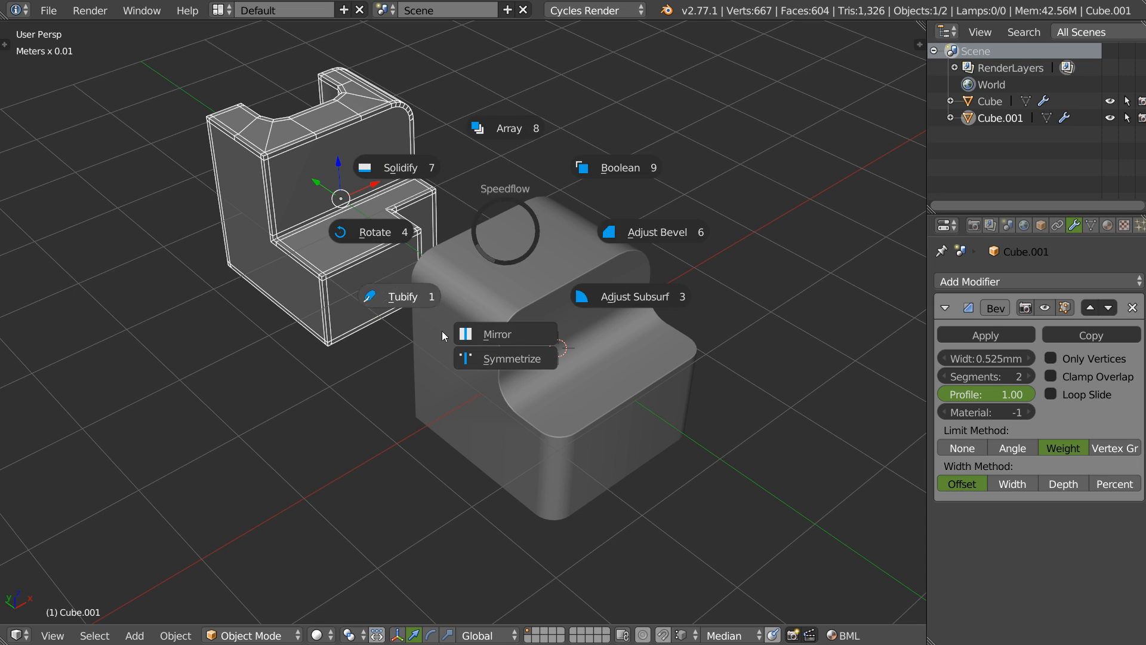
key(Escape)
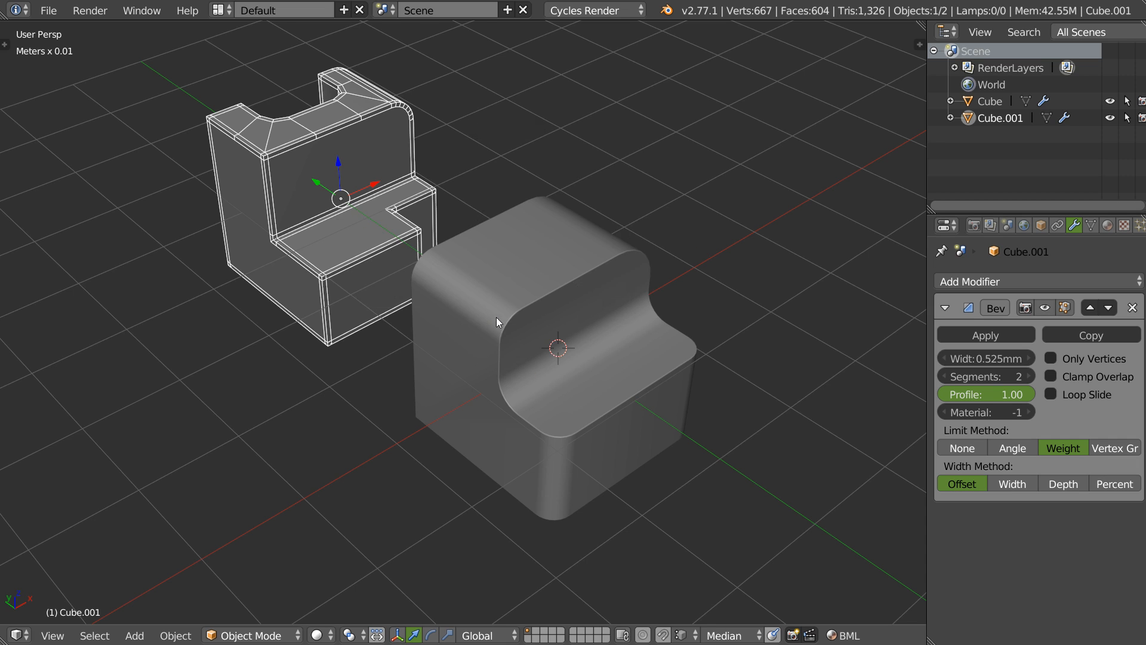
middle_drag(496, 318, 457, 248)
key(shift+space)
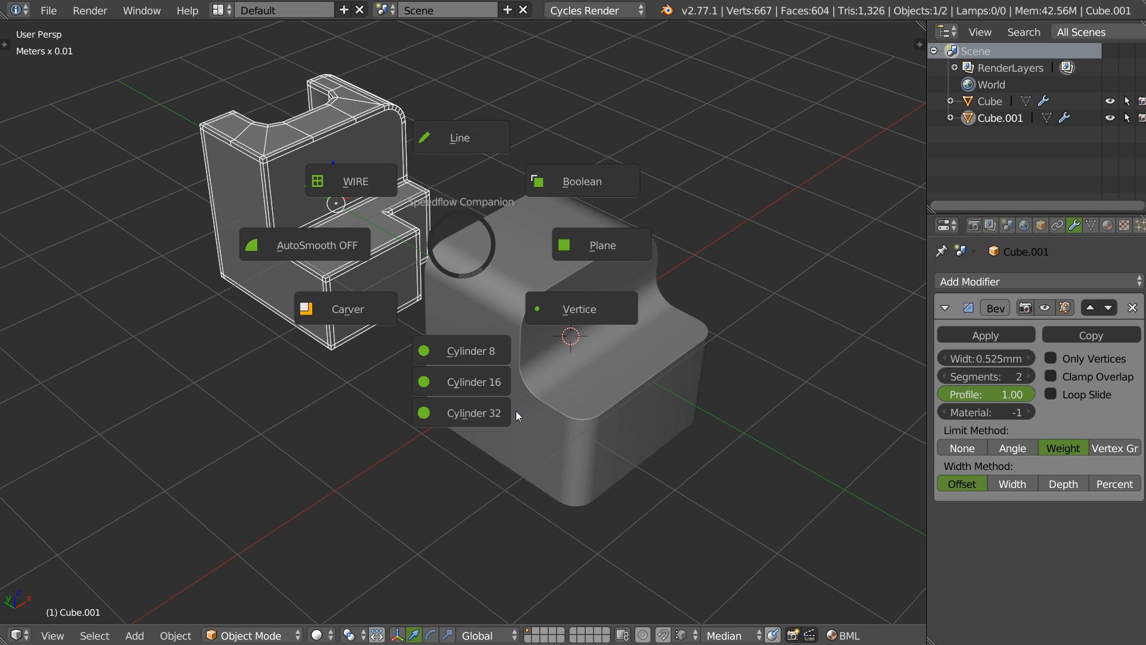
key(Escape)
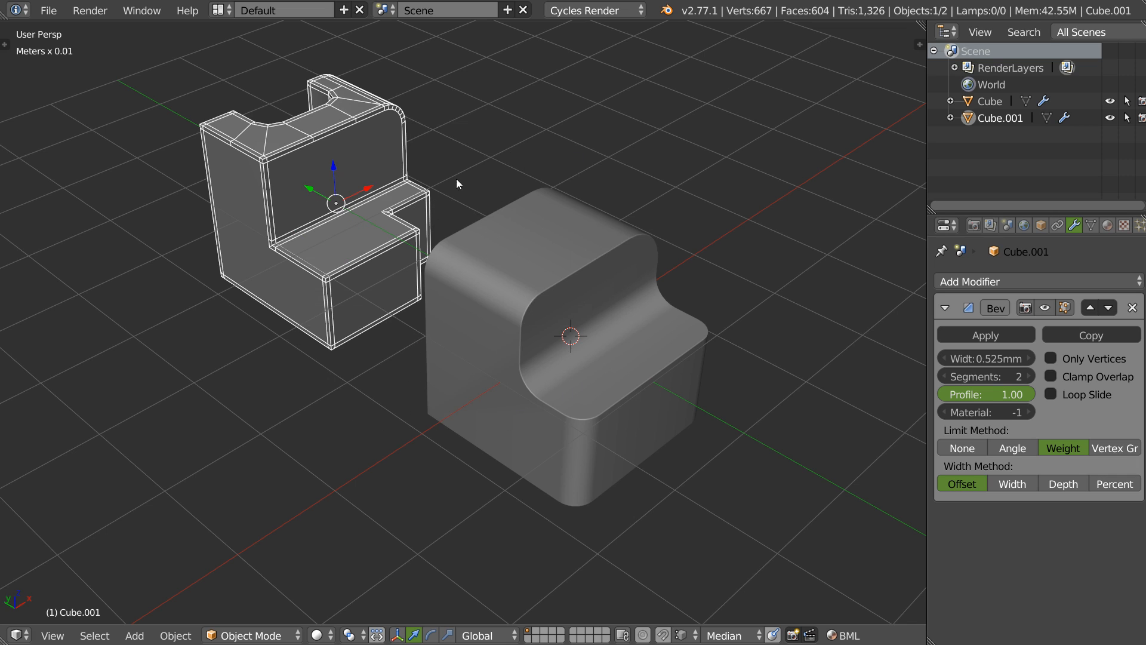
key(Tab)
middle_drag(319, 230, 331, 228)
key(shift+space)
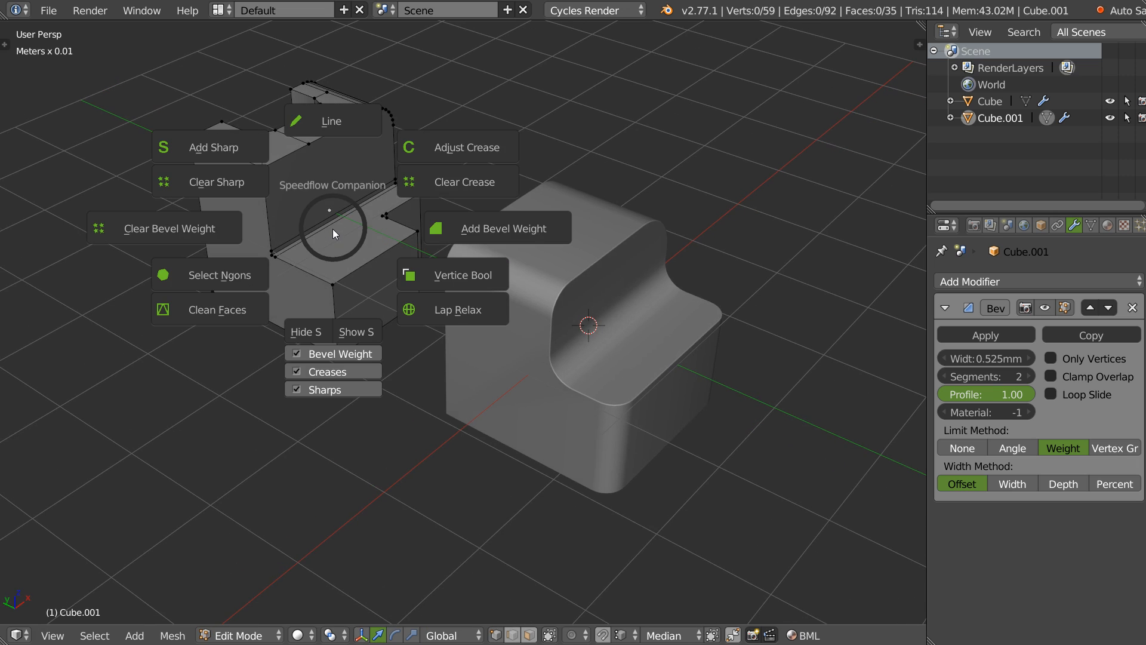
click(463, 179)
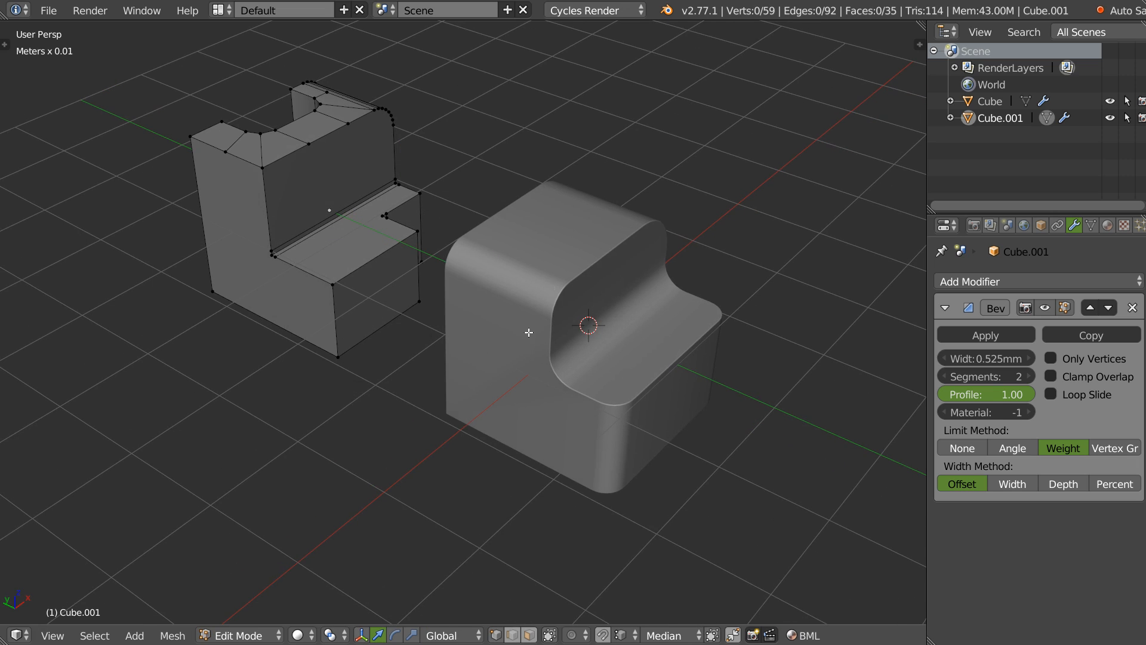
key(Tab)
Select the first block and add bevel weight to the edge where its top face meets the rounded side
right_click(533, 302)
key(Tab)
key(shift+space)
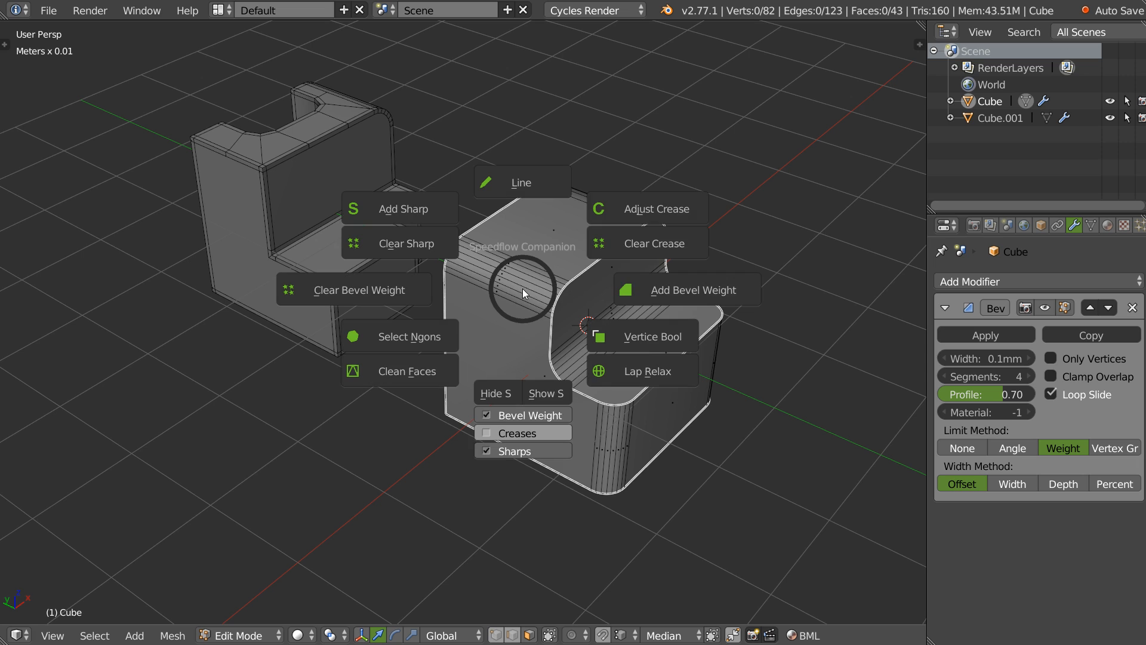
click(632, 291)
right_click(518, 256)
key(shift+space)
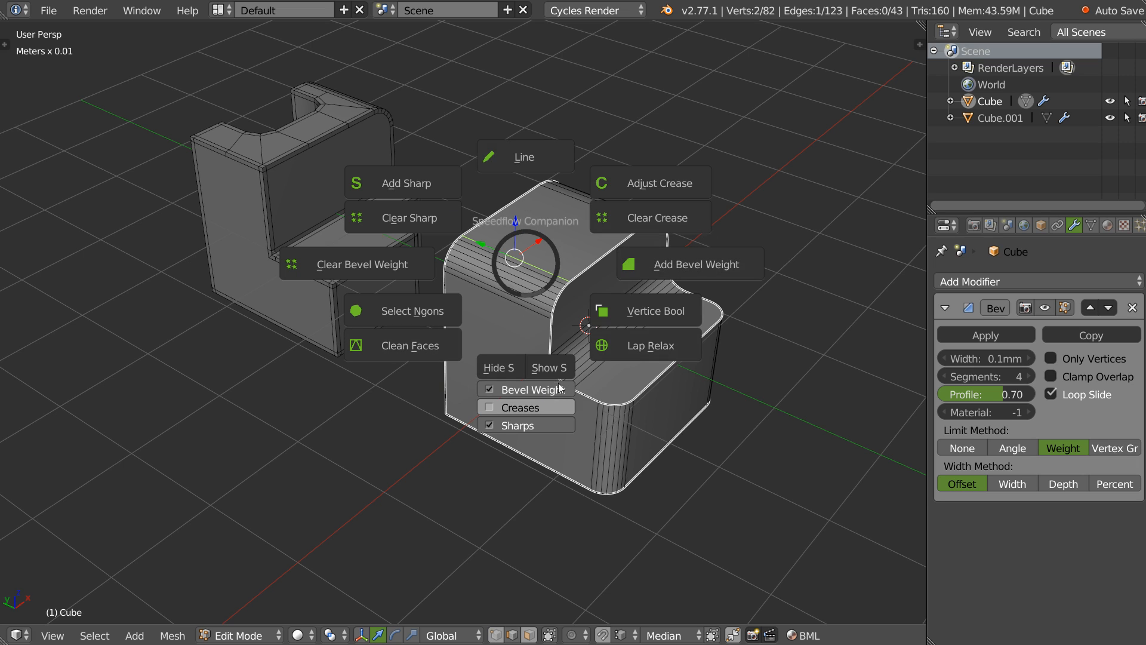
click(674, 262)
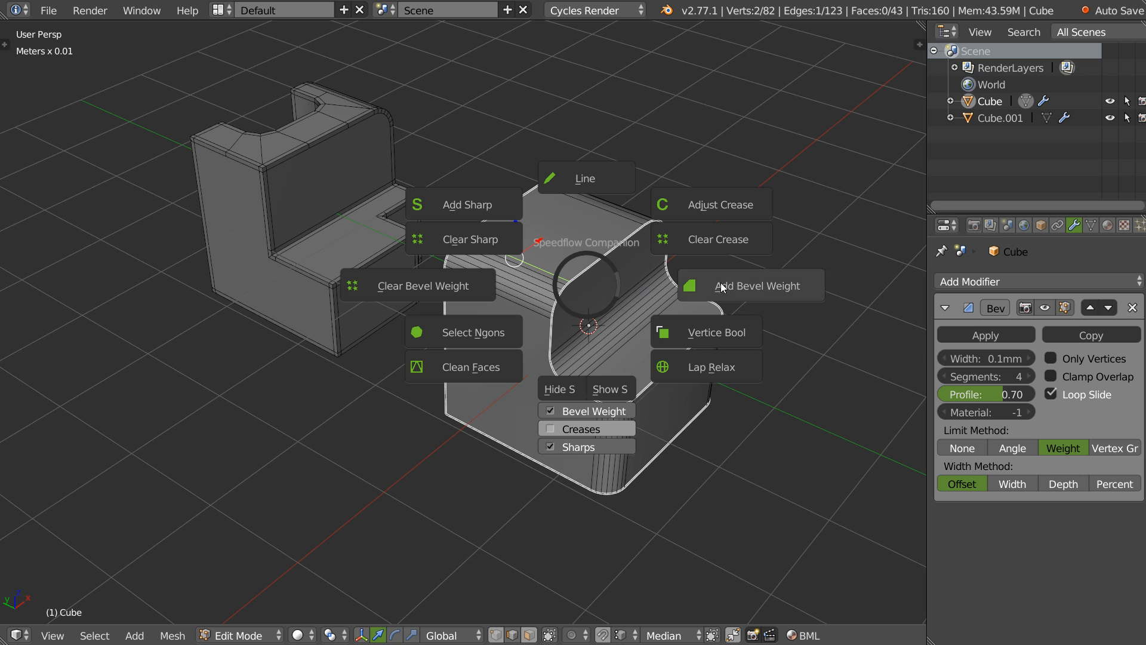
click(740, 293)
Adjust the crease of the selected edge on the first block and mark the edge as sharp
key(space)
click(766, 212)
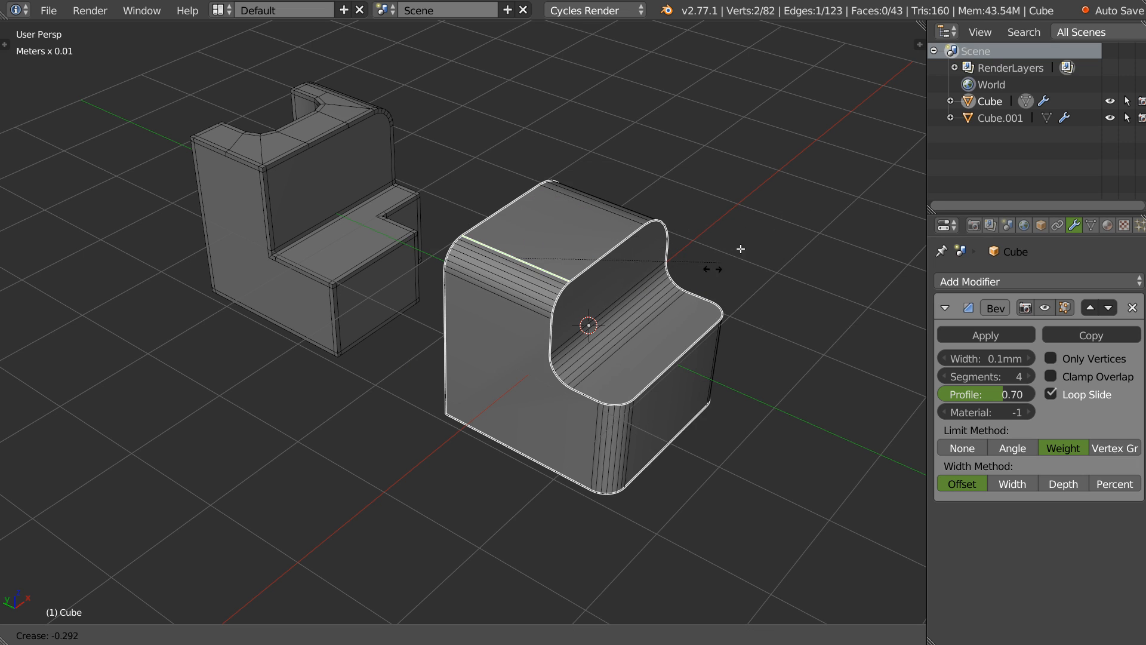
click(779, 258)
key(space)
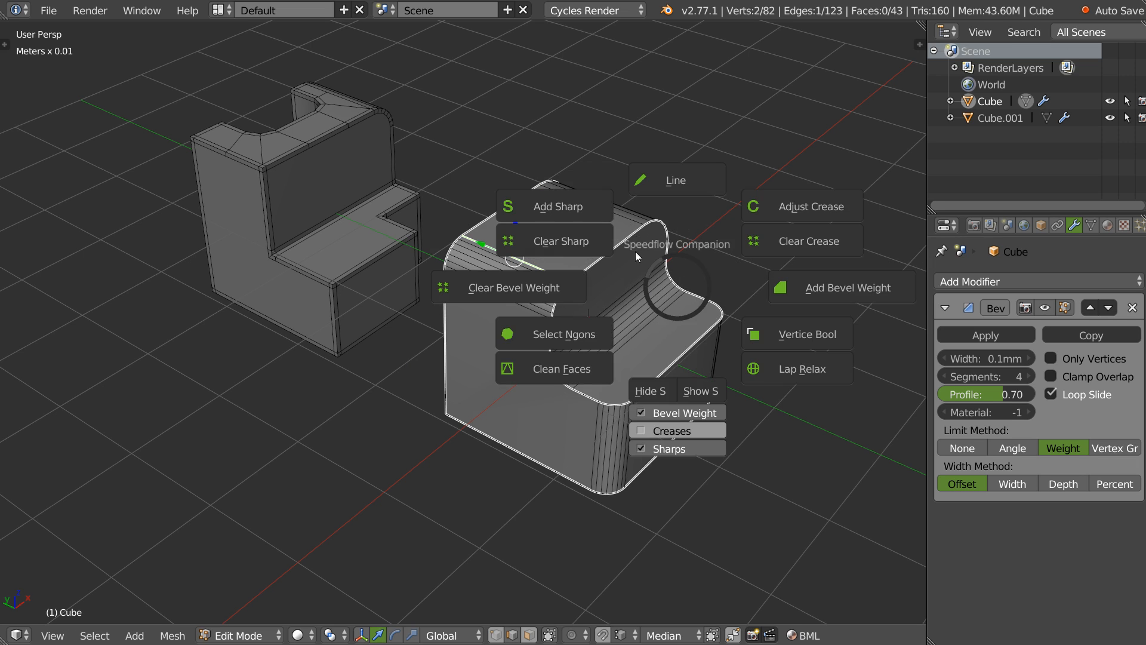
click(553, 206)
scroll(543, 298, up, 1)
scroll(543, 297, up, 3)
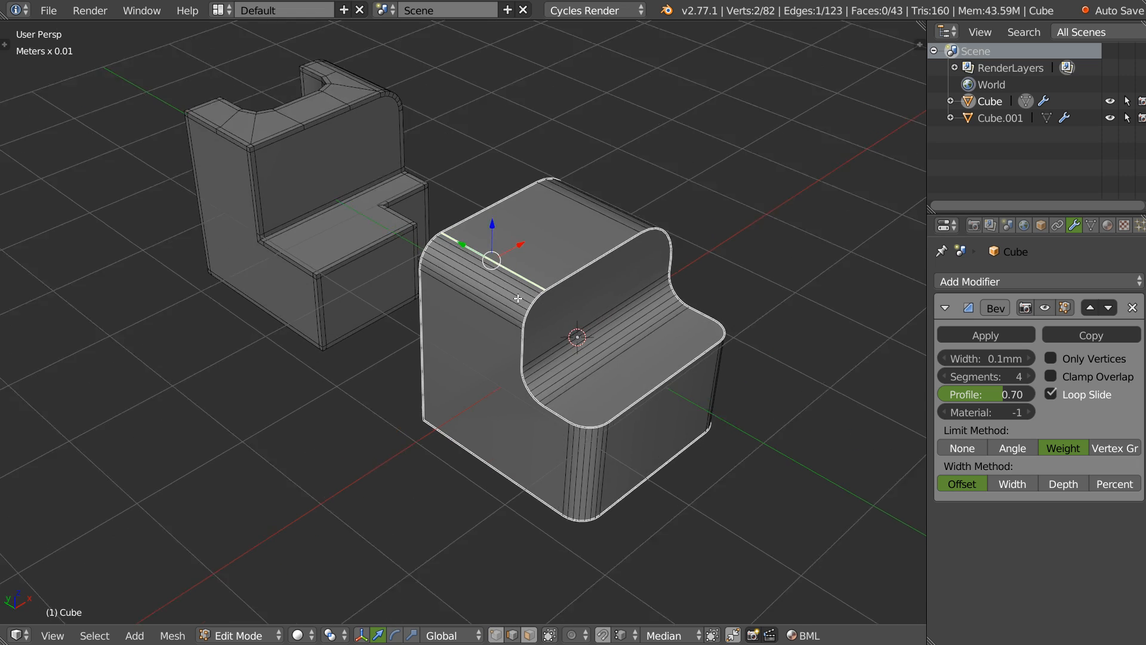
Hide the bevel weight and sharp edge display in the viewport
key(space)
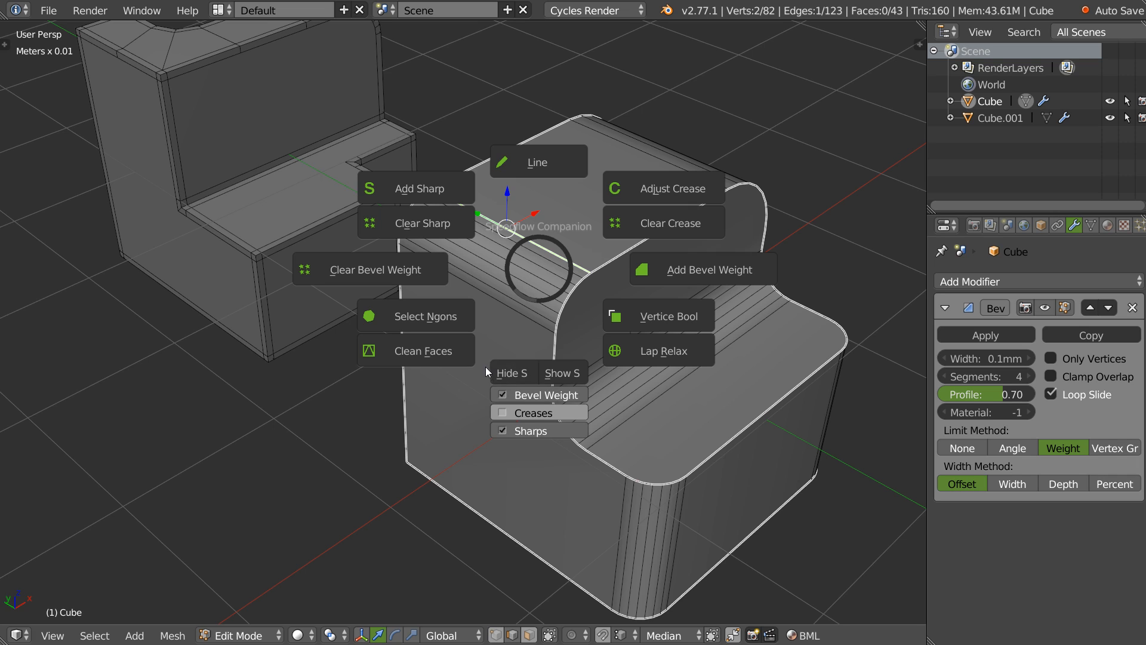
click(502, 395)
key(shift+q)
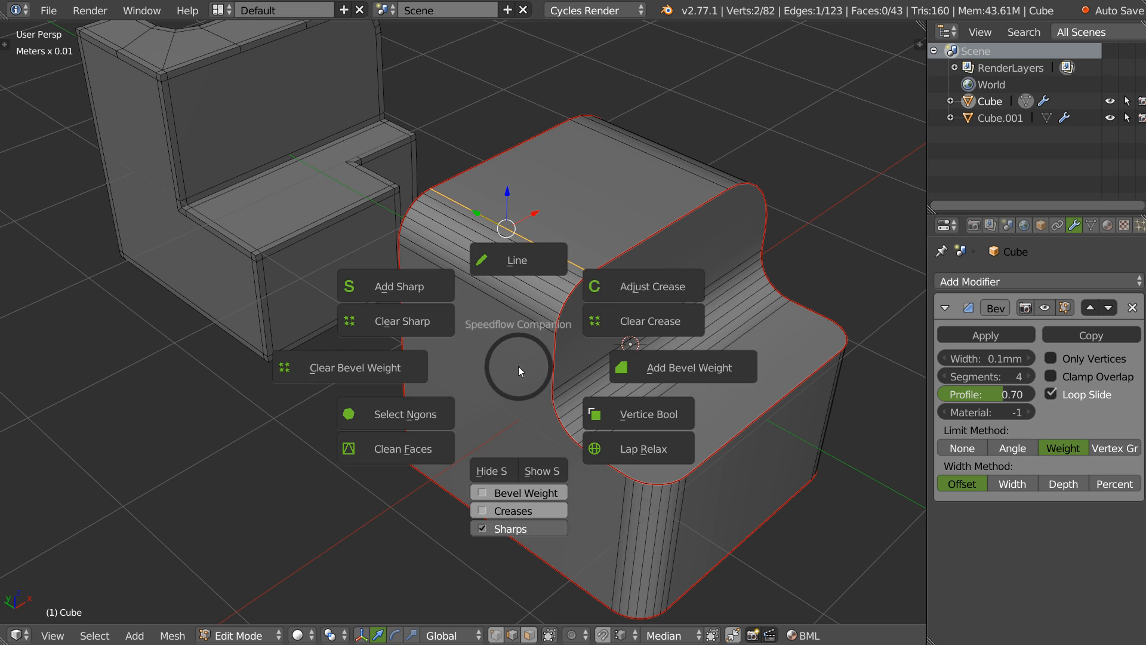
click(483, 528)
Show bevel weights, creases and sharp edges in the viewport
key(shift+q)
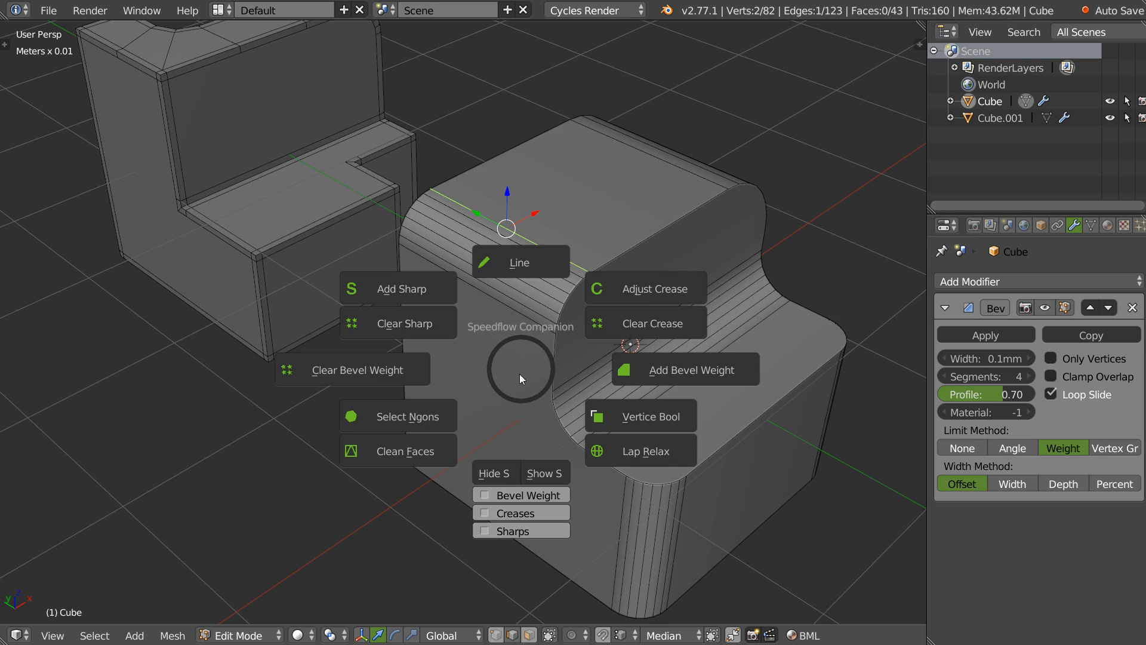
click(499, 510)
key(shift+q)
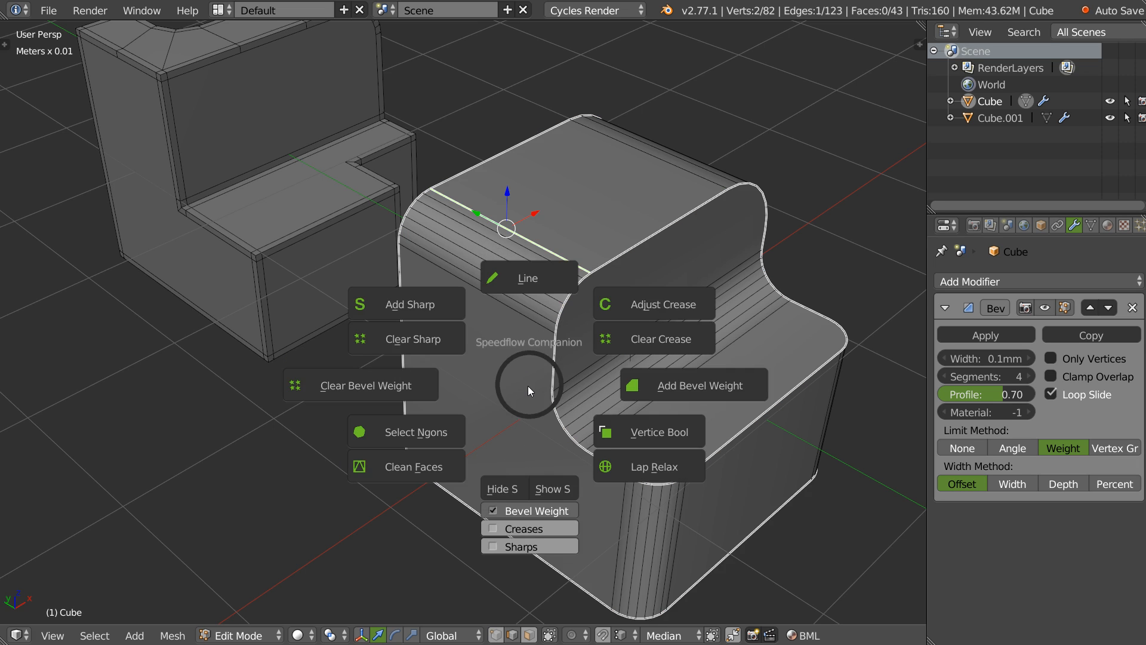
click(499, 523)
key(shift+q)
click(492, 476)
key(shift+q)
click(537, 440)
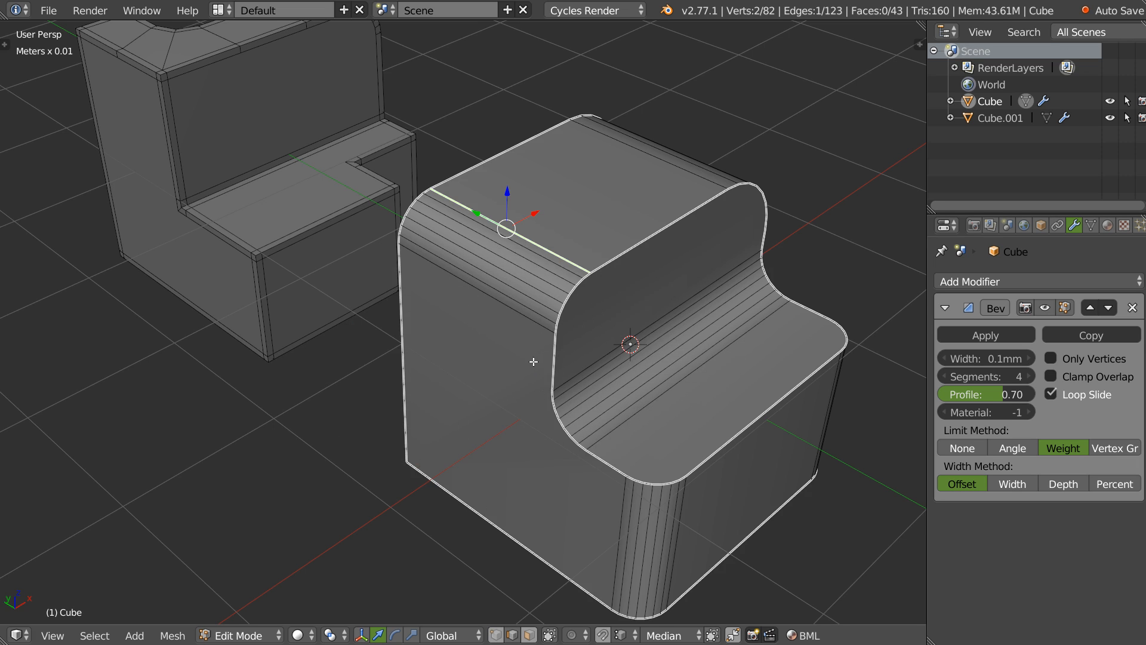
key(shift+q)
click(431, 444)
Try Clean Faces on the first block's vertical face above the step, and undo it
middle_drag(555, 296, 585, 234)
key(3)
right_click(564, 239)
key(shift+q)
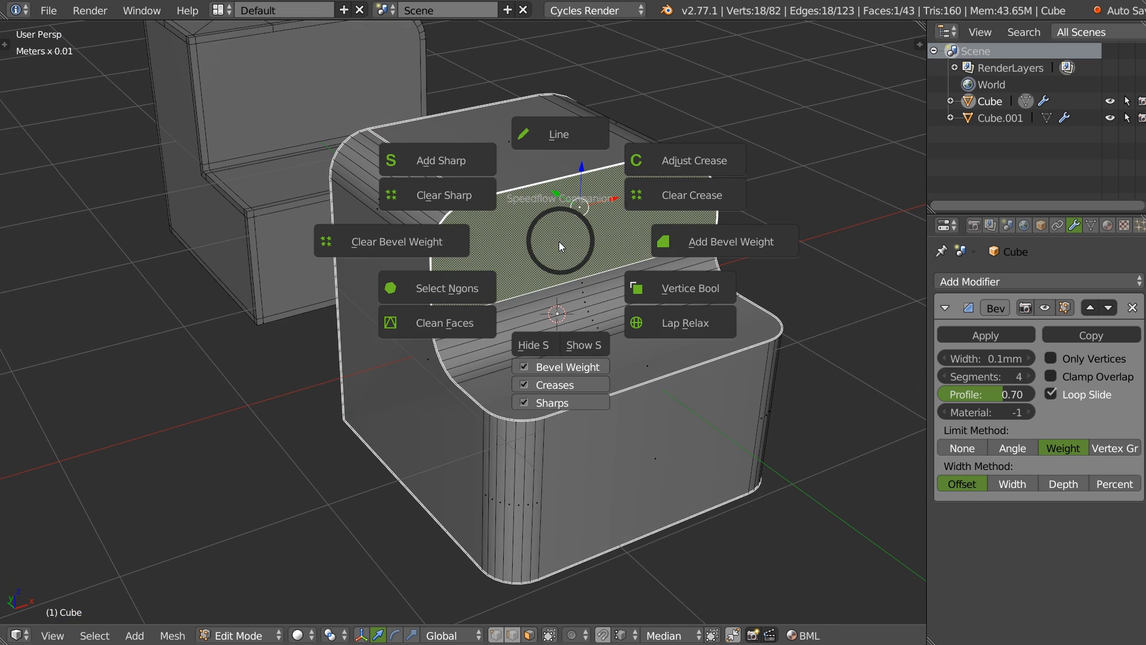
click(433, 322)
middle_drag(239, 513, 211, 515)
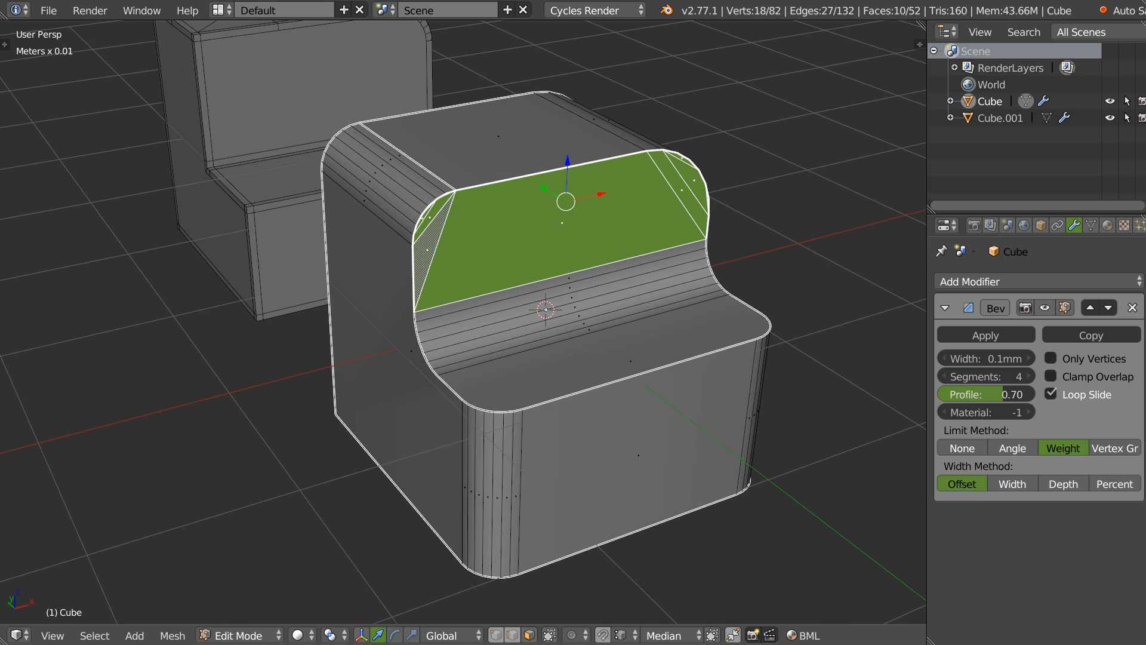
middle_drag(382, 303, 476, 284)
key(ctrl+x)
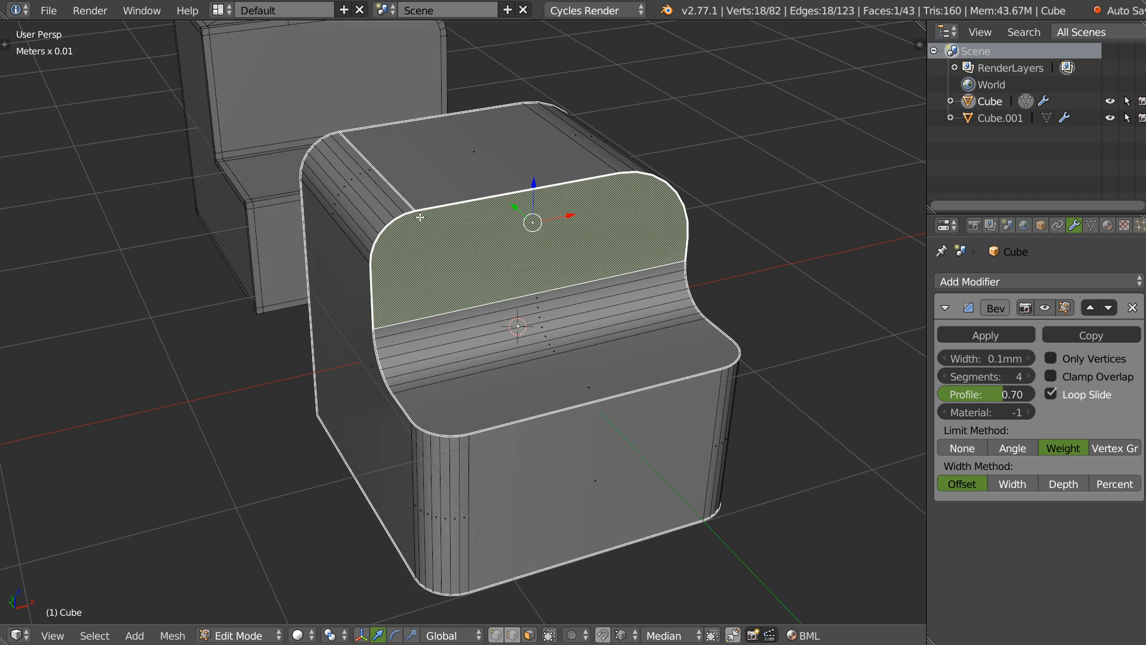
Select the first block's top face and return to Object Mode
right_click(418, 218)
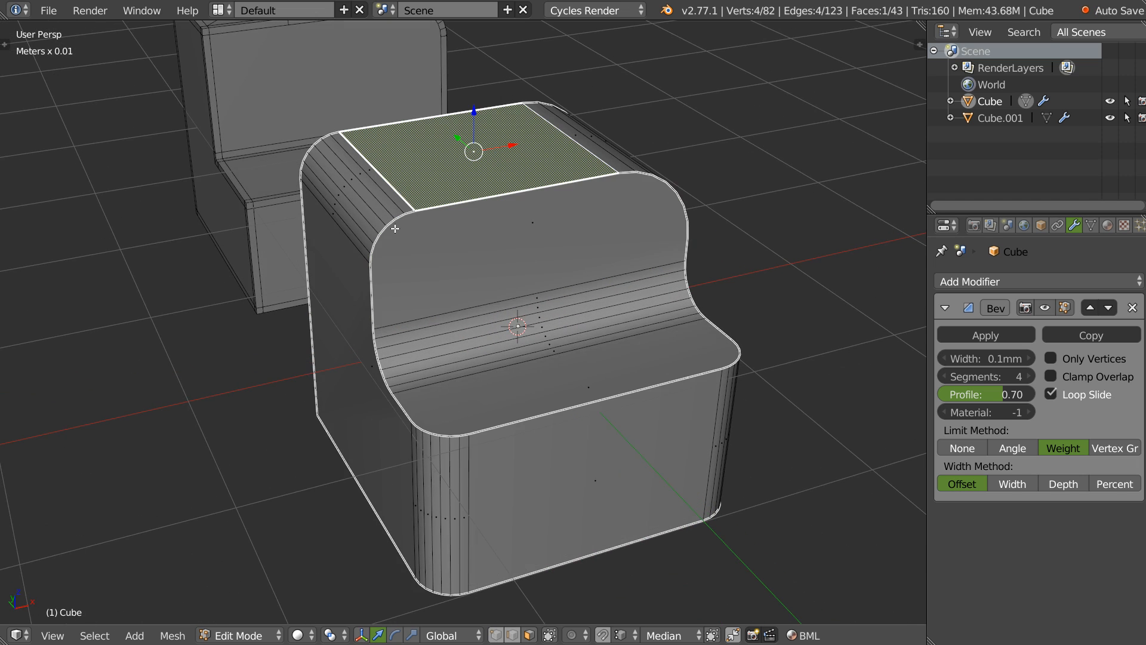
key(ctrl+e)
click(589, 437)
scroll(506, 308, down, 5)
key(Tab)
middle_drag(506, 309, 537, 338)
key(w)
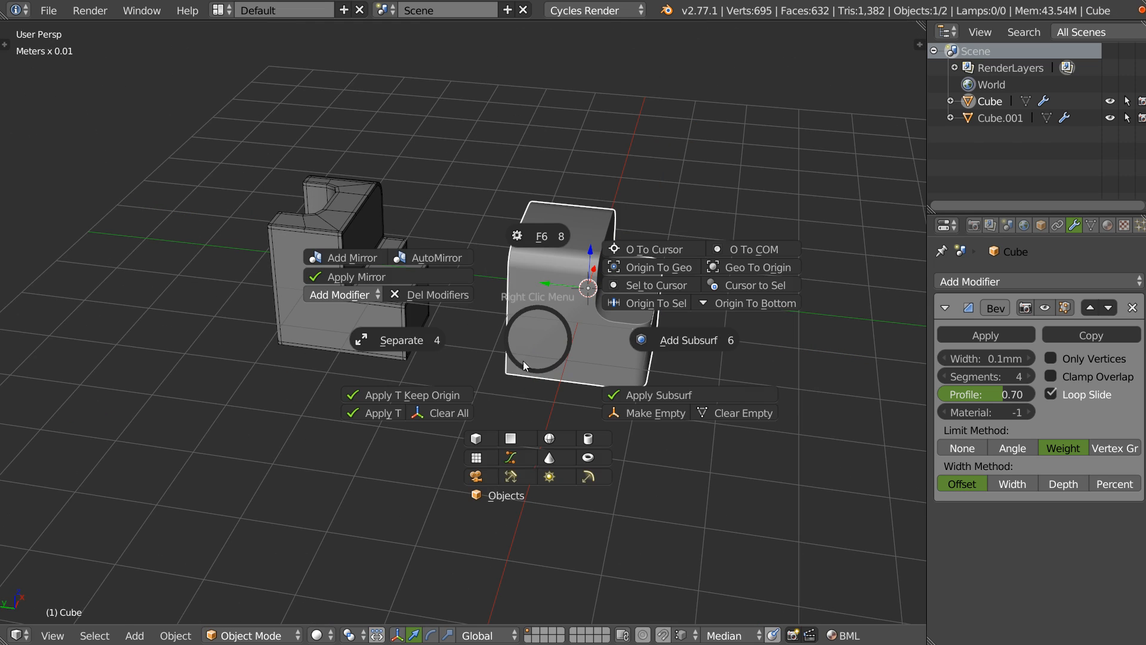
Add a cylinder at the first block and raise it along Z above the block
click(590, 439)
drag(590, 250, 600, 176)
scroll(550, 229, up, 4)
shift+middle_drag(639, 142, 654, 242)
Inset the cylinder's top face and delete the inner face, leaving an open ring
key(Tab)
click(523, 223)
key(i)
click(629, 242)
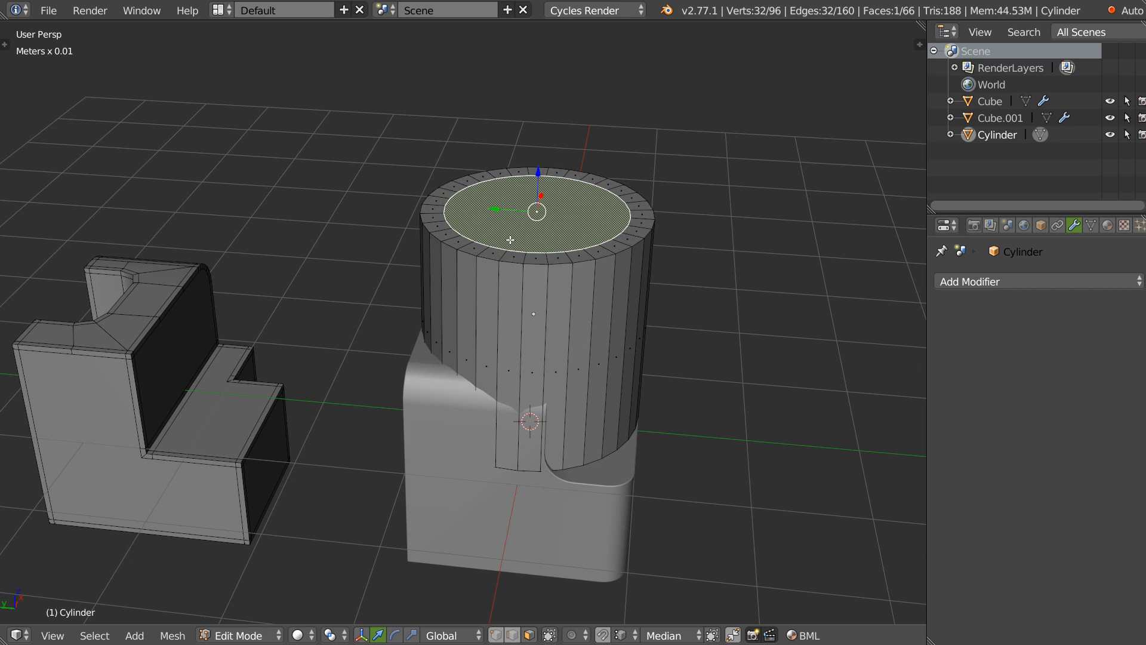
scroll(547, 221, up, 2)
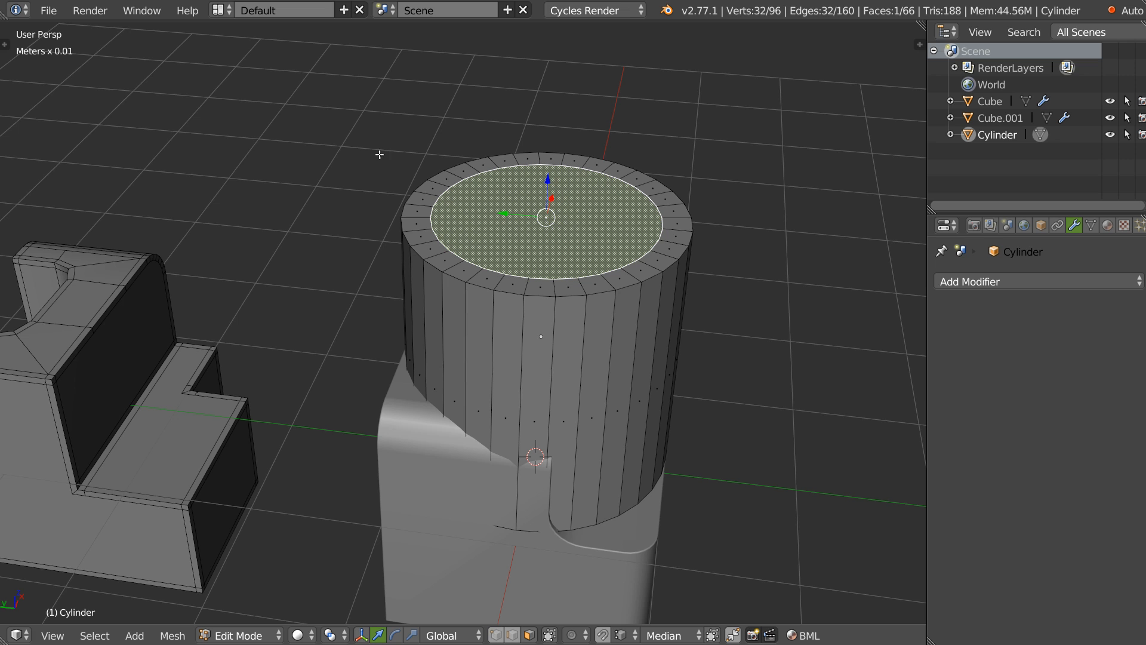
mouse_move(537, 222)
middle_down()
mouse_move(524, 234)
mouse_move(539, 227)
middle_up()
key(x)
click(595, 234)
key(shift+space)
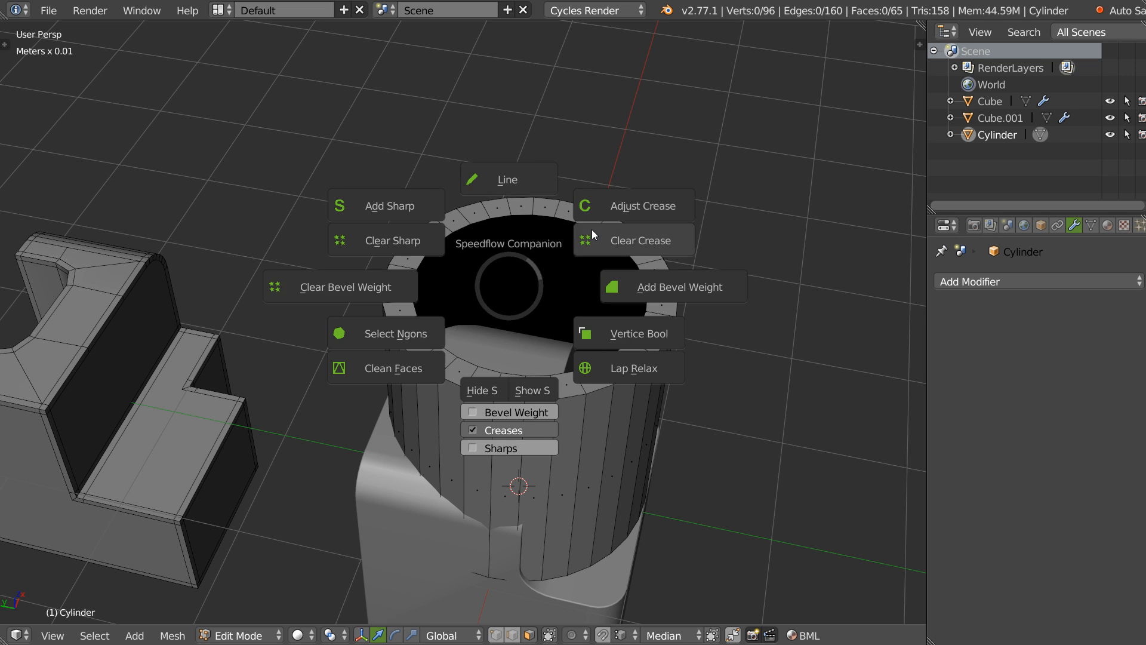
key(Escape)
Select two opposite edge arcs of the cylinder's top opening in top view and close it with Grid Fill
key(shift+z)
click(670, 158)
key(Tab)
click(546, 307)
key(KP_7)
ctrl+middle_drag(508, 281, 509, 229)
shift+middle_drag(510, 231, 736, 89)
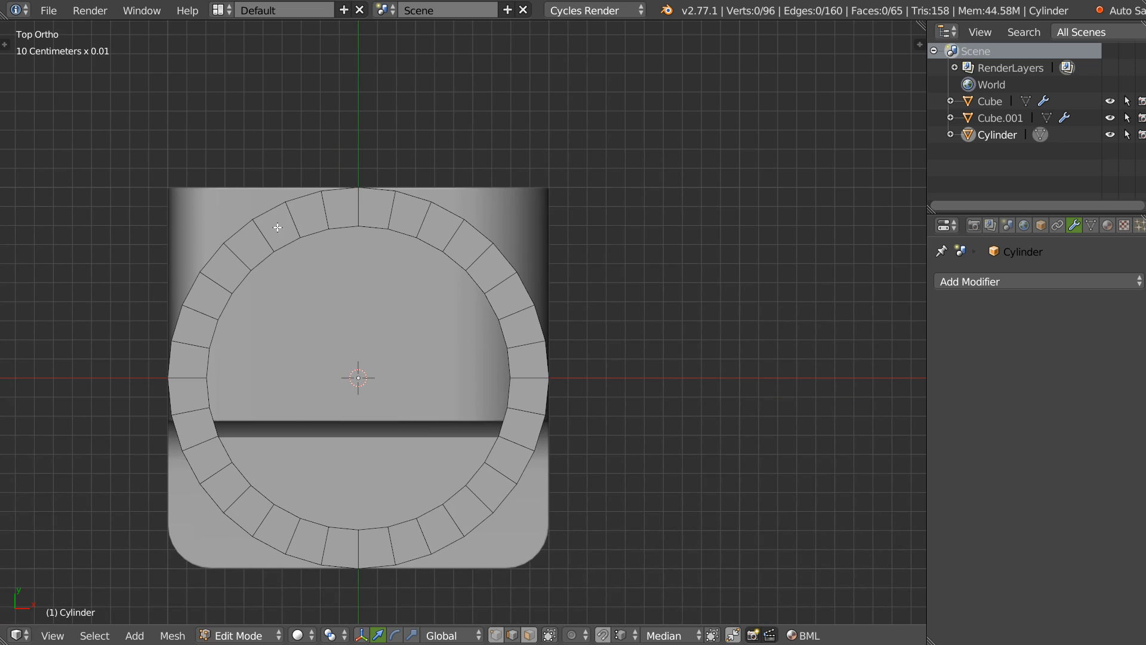
ctrl+right_click(438, 244)
ctrl+right_click(465, 264)
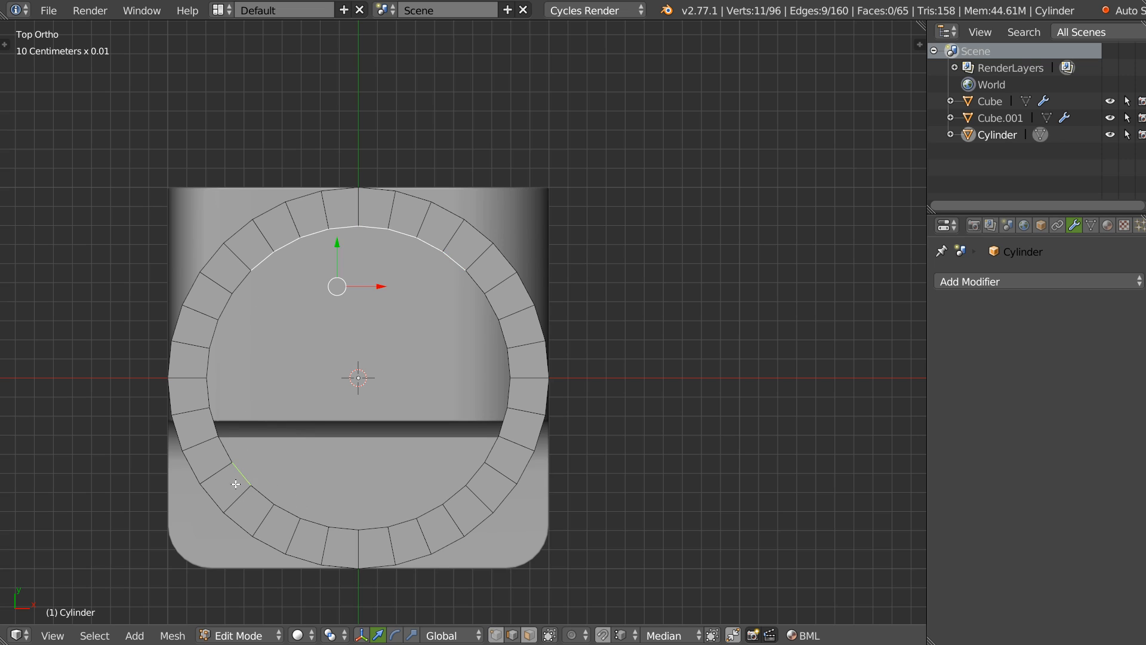
shift+right_click(266, 493)
ctrl+right_click(442, 506)
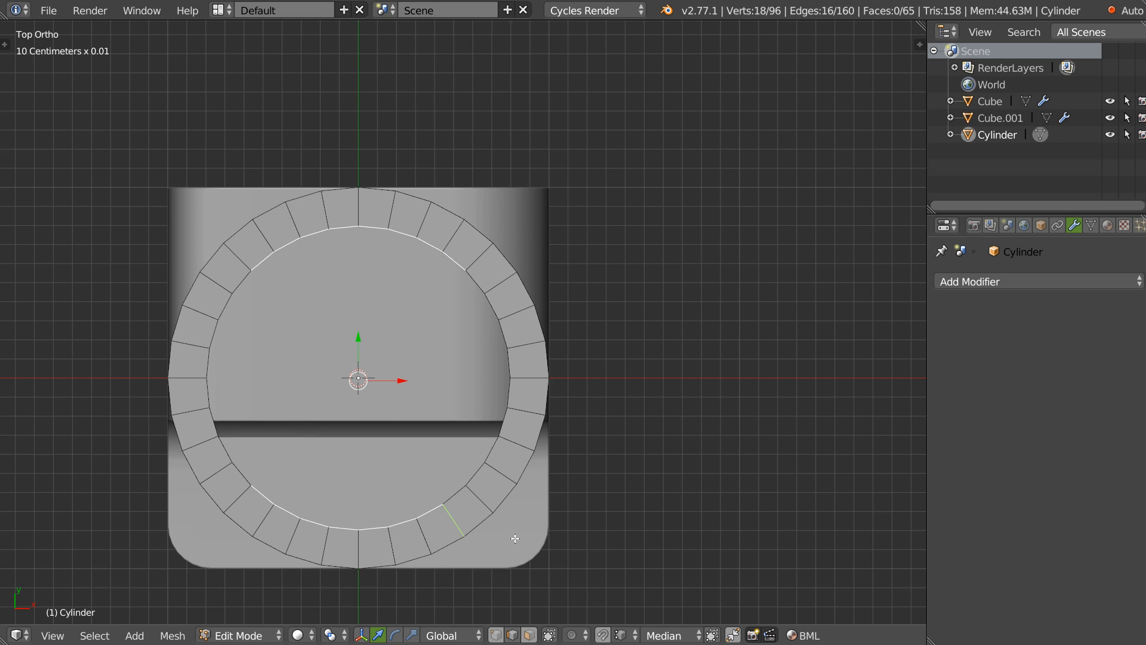
shift+right_click(457, 517)
shift+right_click(463, 492)
right_click(484, 355)
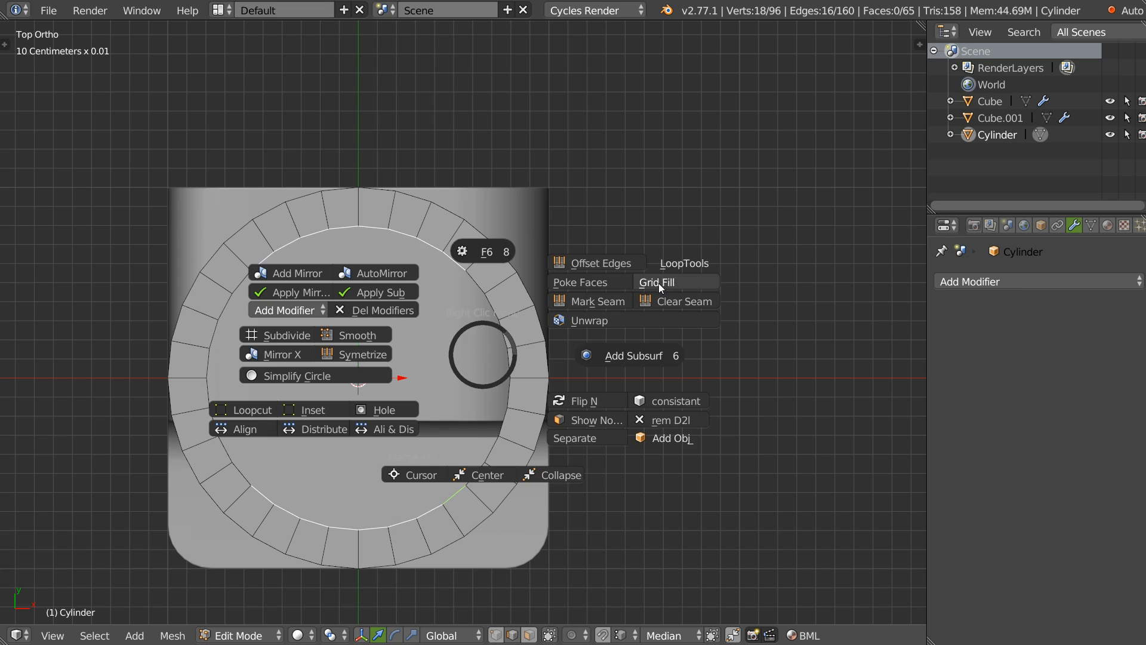
click(658, 283)
Relax the grid-filled faces of the cylinder's cap by applying Lap Relax repeatedly
middle_drag(388, 424, 462, 368)
scroll(421, 324, down, 2)
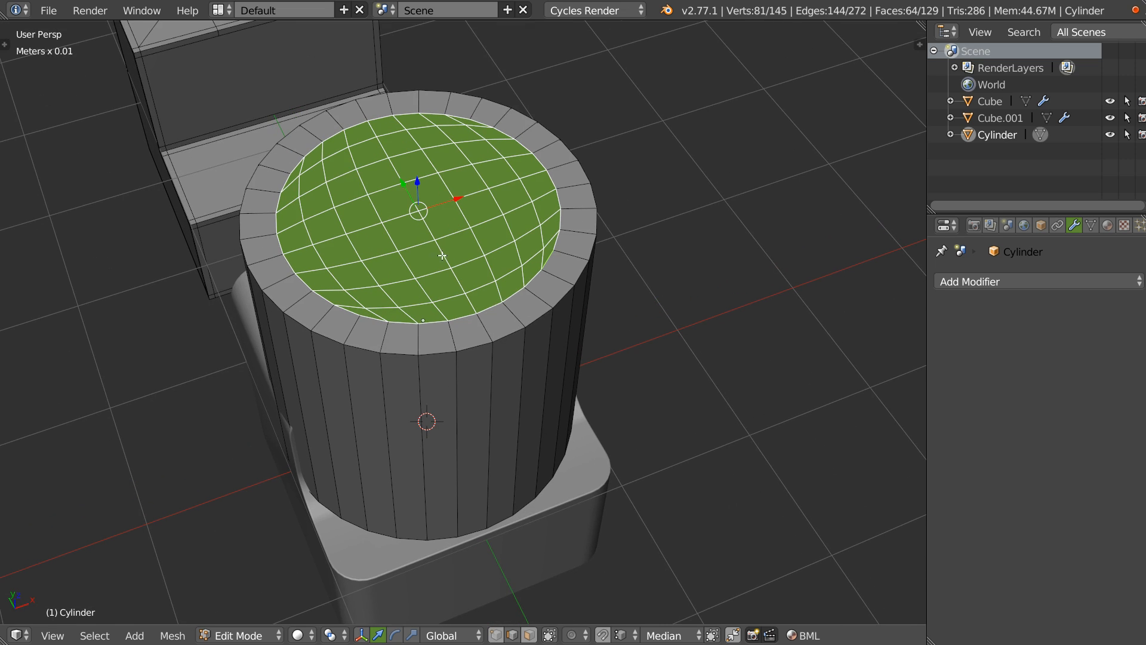
key(shift+space)
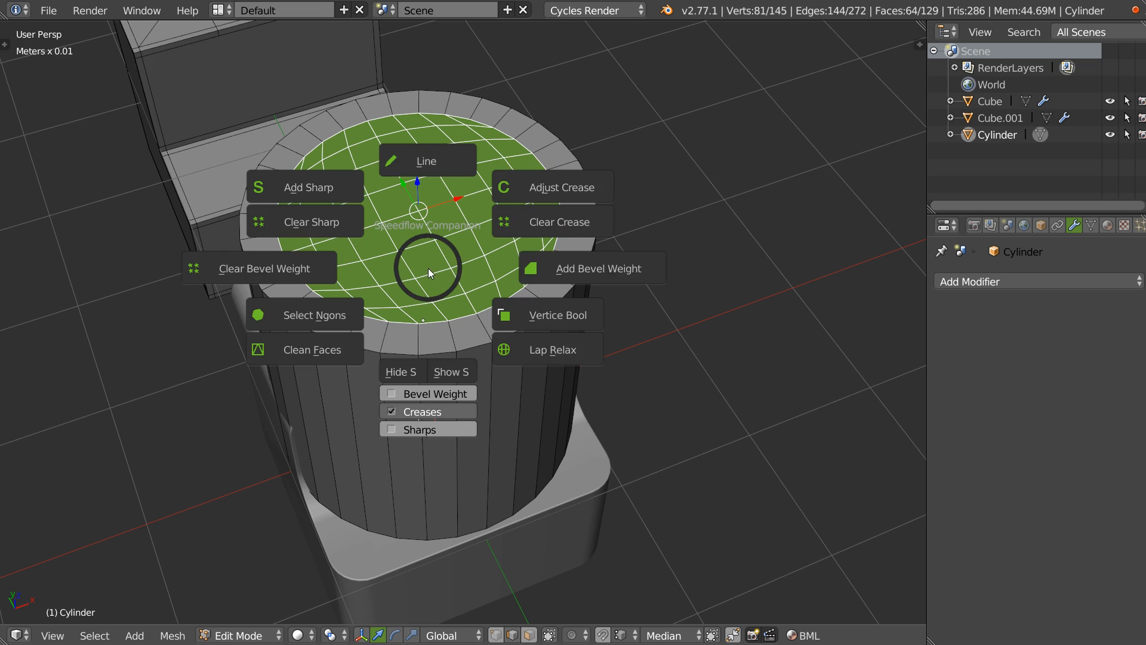
click(535, 351)
key(shift+space)
click(503, 293)
key(shift+space)
click(567, 322)
Bevel the cylinder's outer top edge loop with Adjust Bevel, using 6 segments, profile 0.5 and width 0.13
middle_drag(441, 288, 507, 284)
alt+right_click(476, 321)
key(space)
click(649, 303)
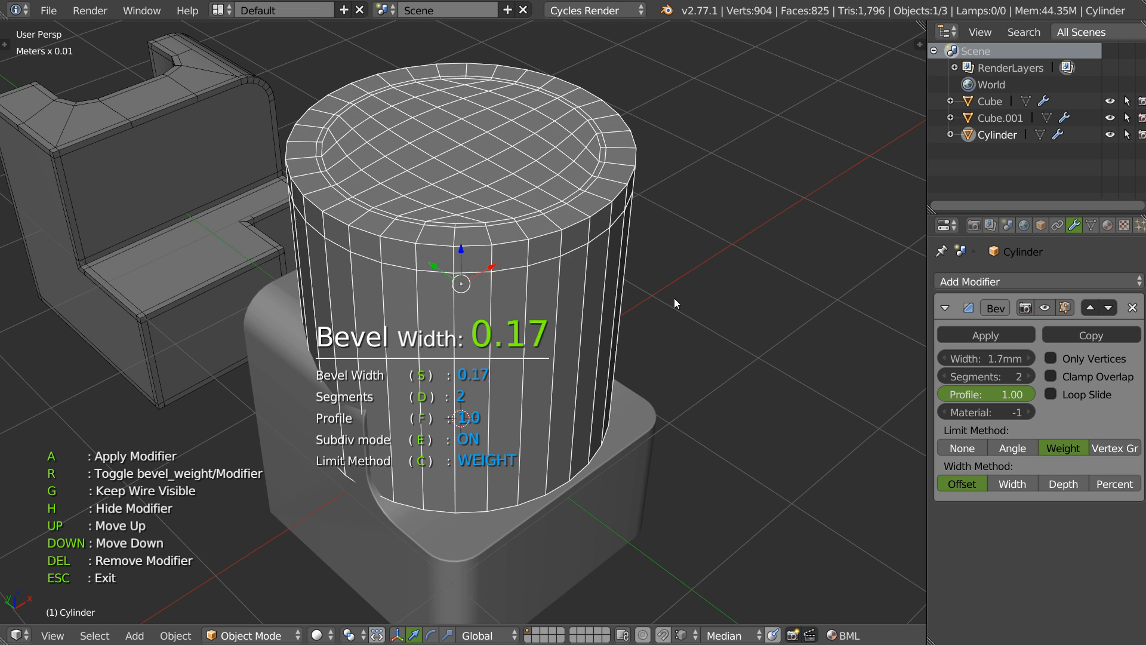
key(d)
text(file )
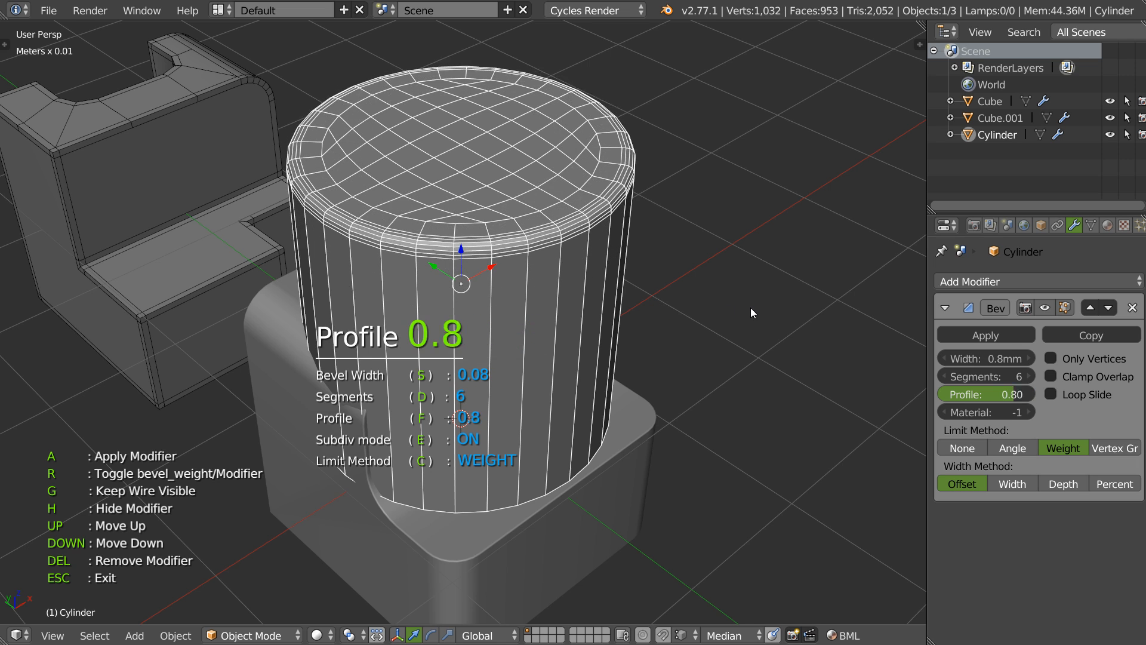
text(.5)
key(Return)
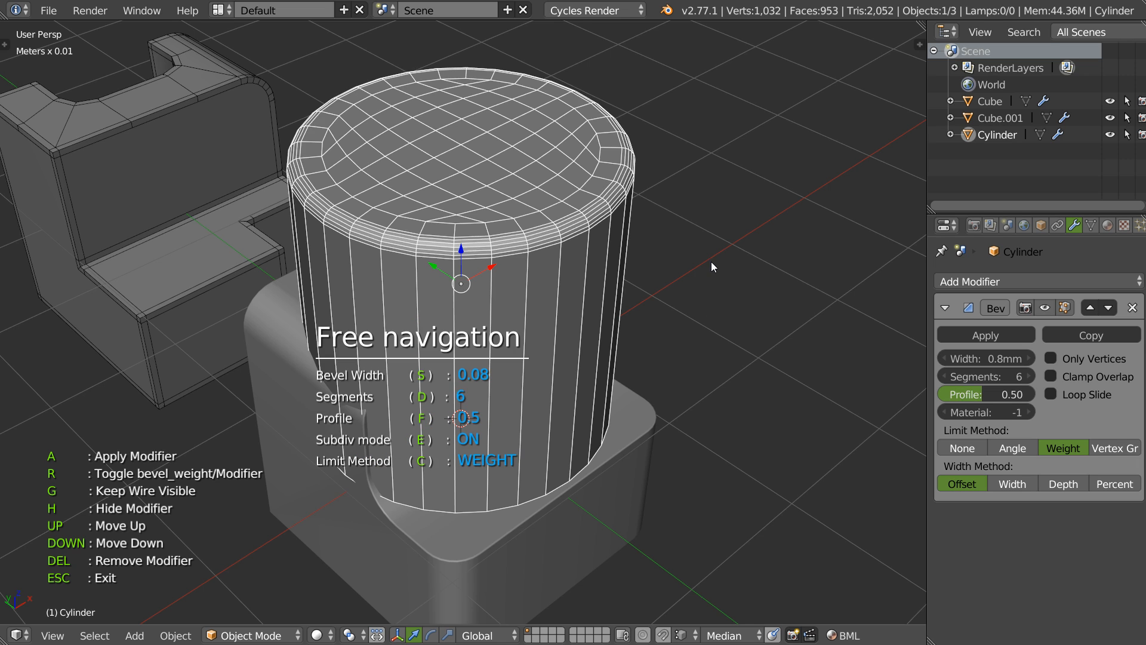
key(s)
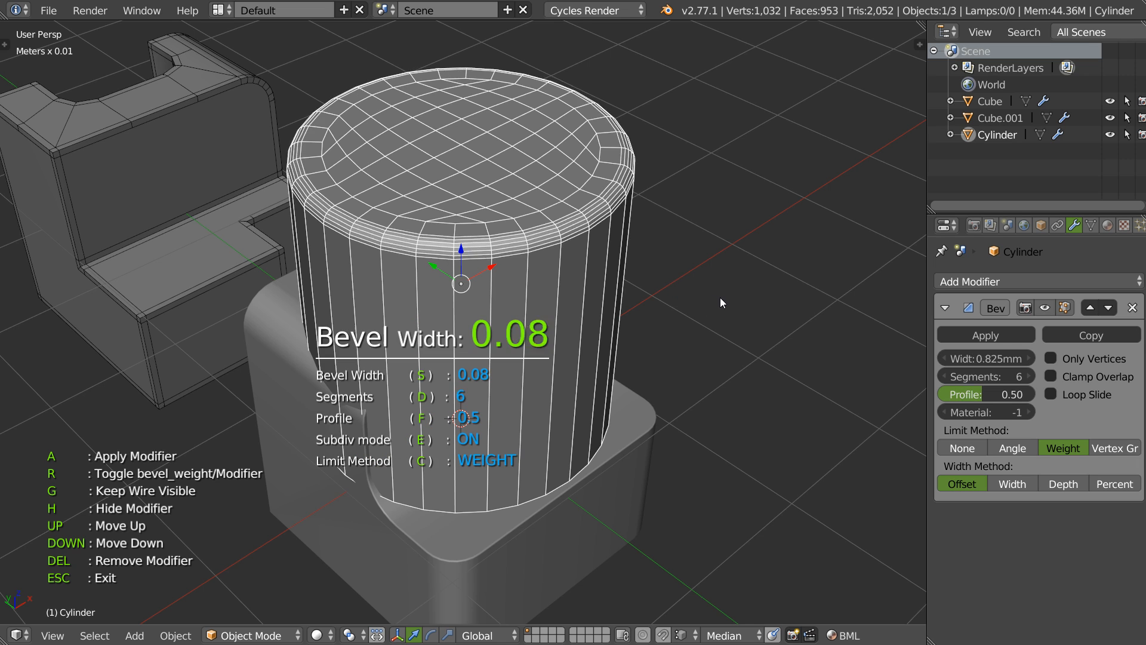
click(728, 299)
Give the cylinder's bottom edge loop a bevel weight of about 0.18 with Adjust Bevel
middle_drag(526, 256, 488, 348)
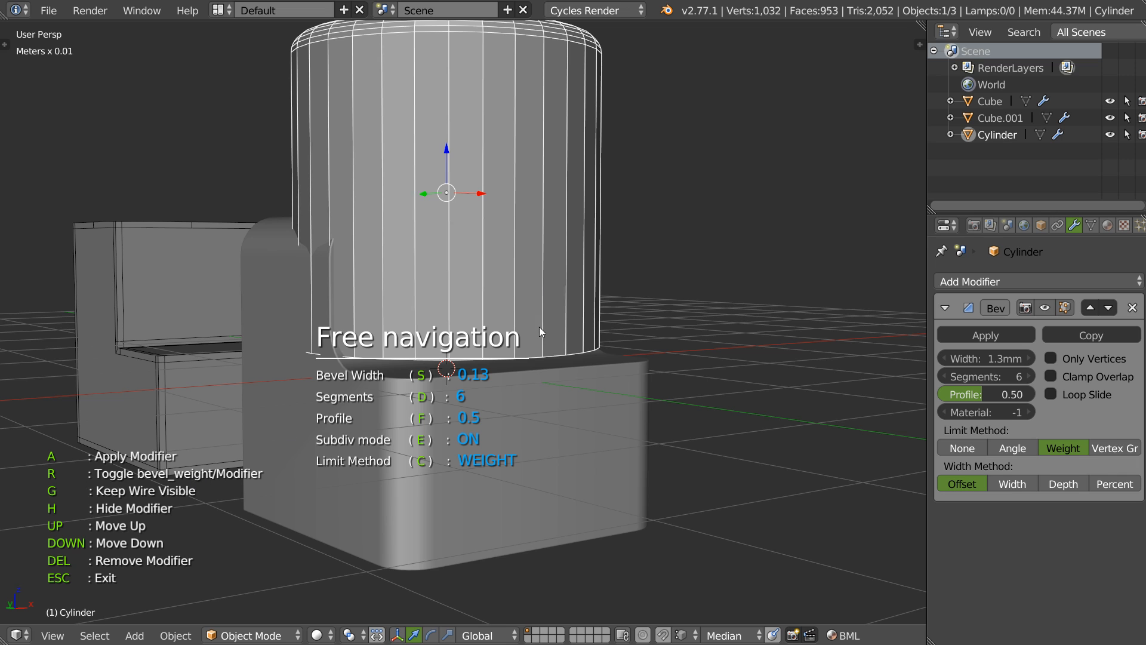
middle_drag(539, 328, 542, 331)
key(Tab)
alt+right_click(513, 405)
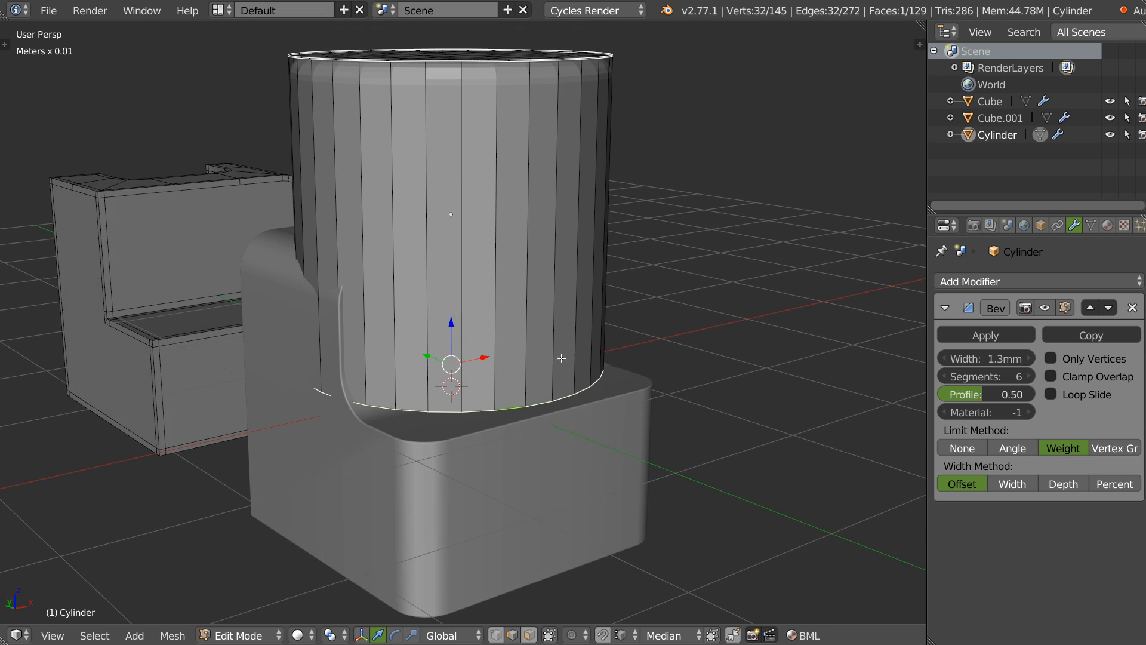
key(space)
click(670, 379)
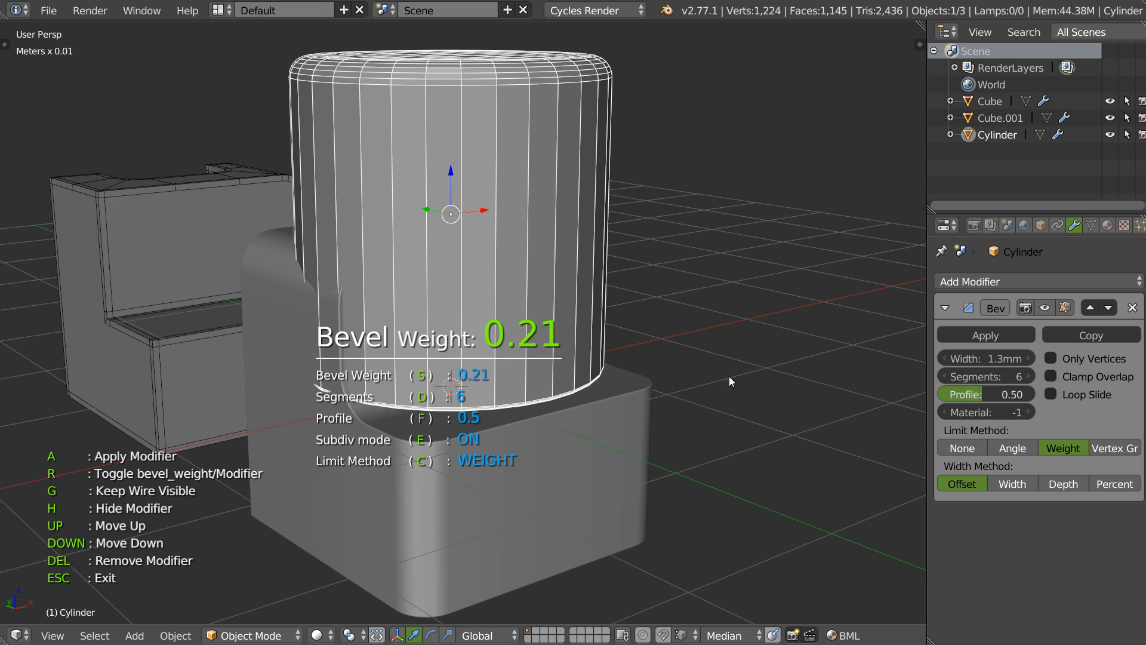
click(716, 373)
middle_drag(696, 368, 643, 313)
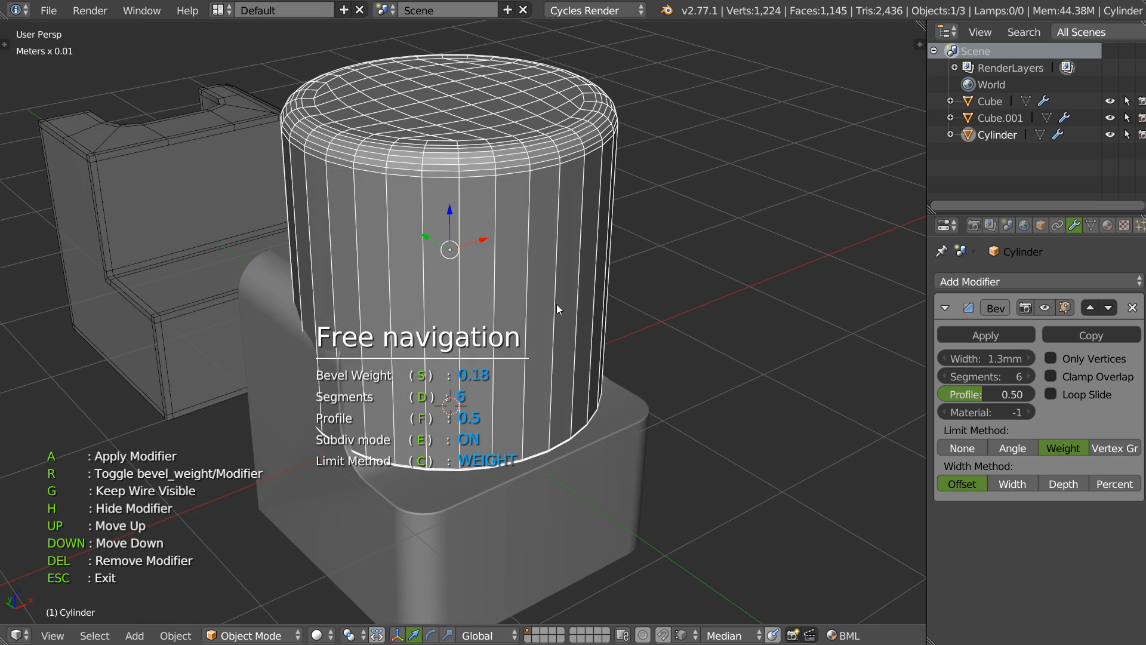
Add two evenly spaced horizontal loop cuts around the cylinder's side
key(Tab)
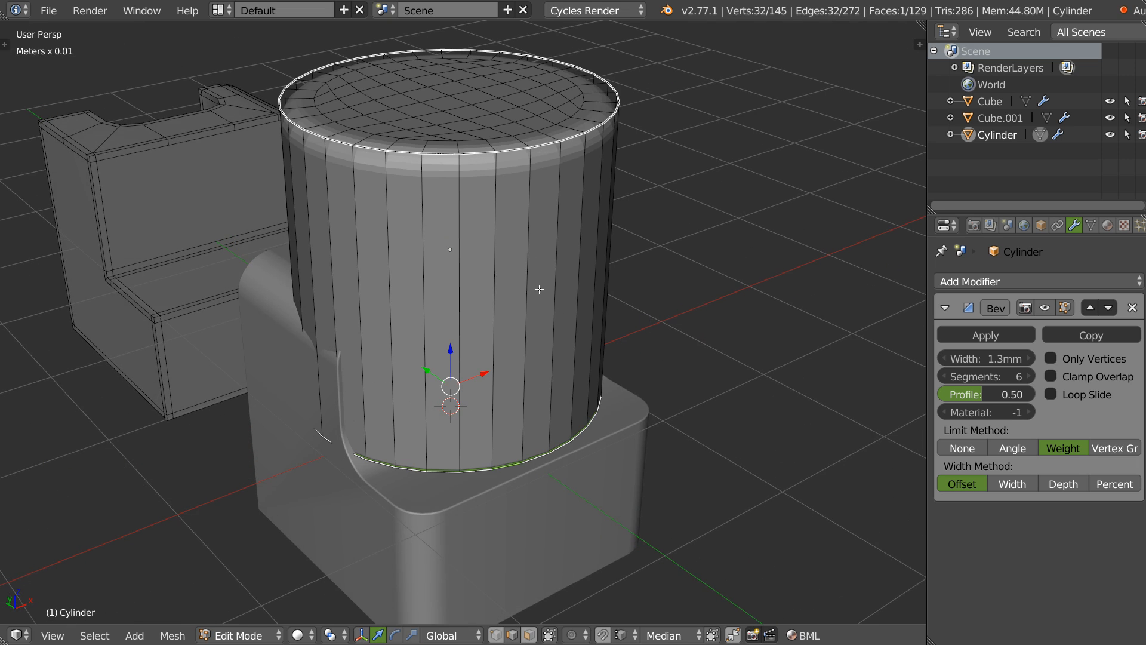
key(ctrl+r)
scroll(538, 292, up, 1)
click(499, 287)
Select the middle band of side faces and inset it inward to form a groove around the cylinder
alt+click(551, 300)
key(ctrl+Tab)
key(3)
alt+click(555, 303)
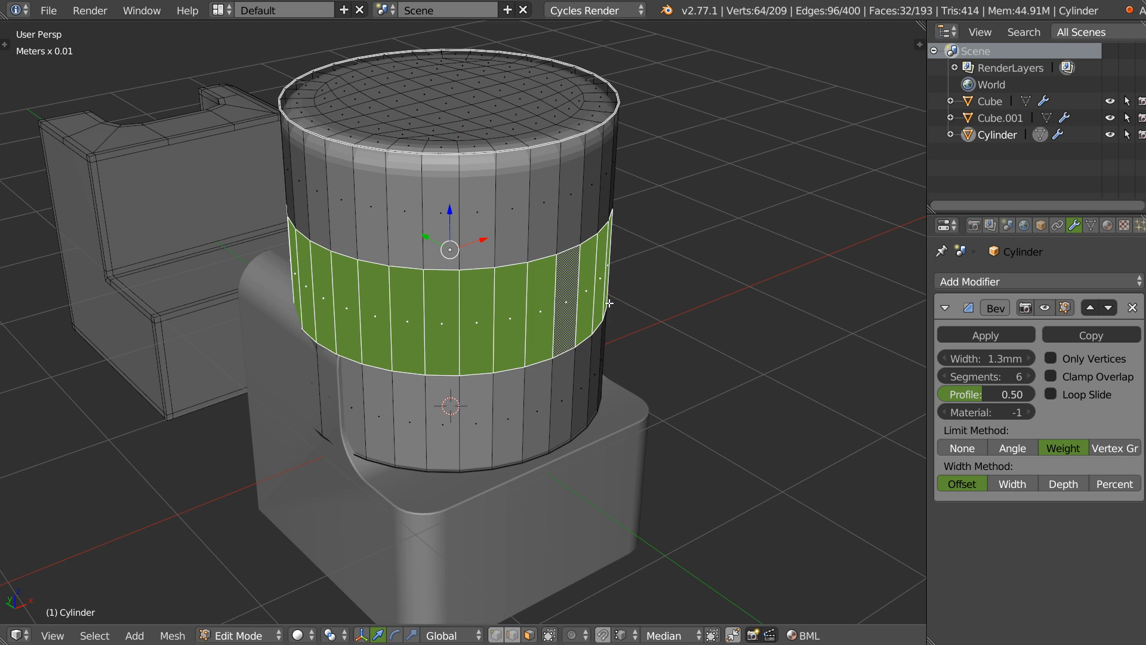
key(i)
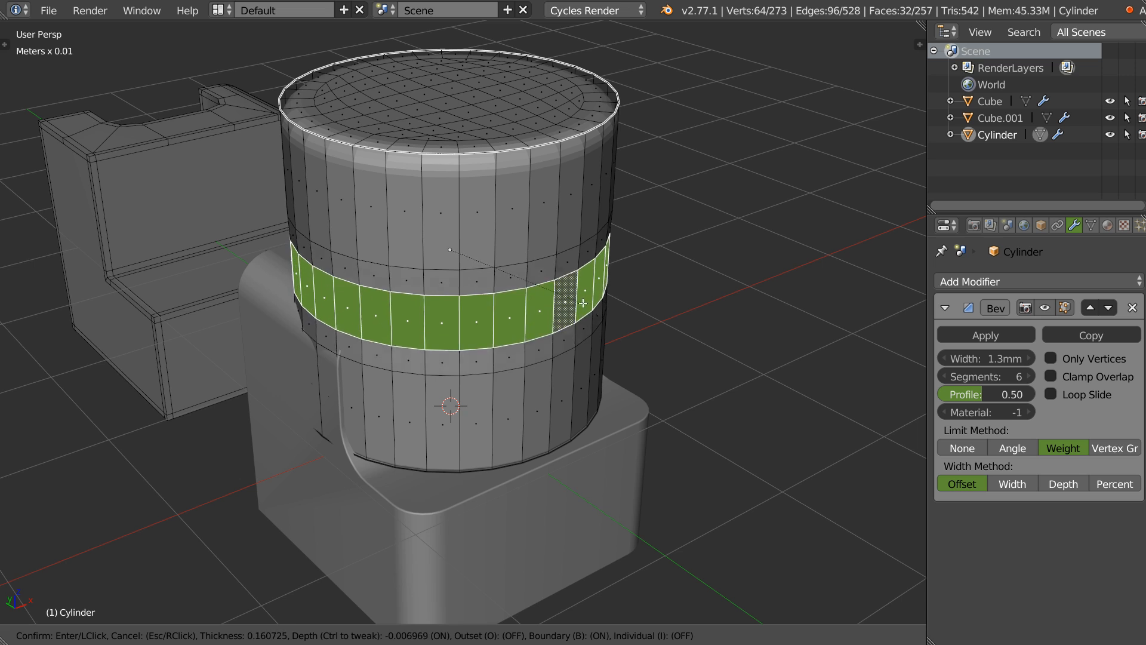
click(524, 313)
Select the four horizontal edge loops that bound the cylinder's groove
middle_drag(524, 314, 493, 213)
key(Tab)
click(476, 303)
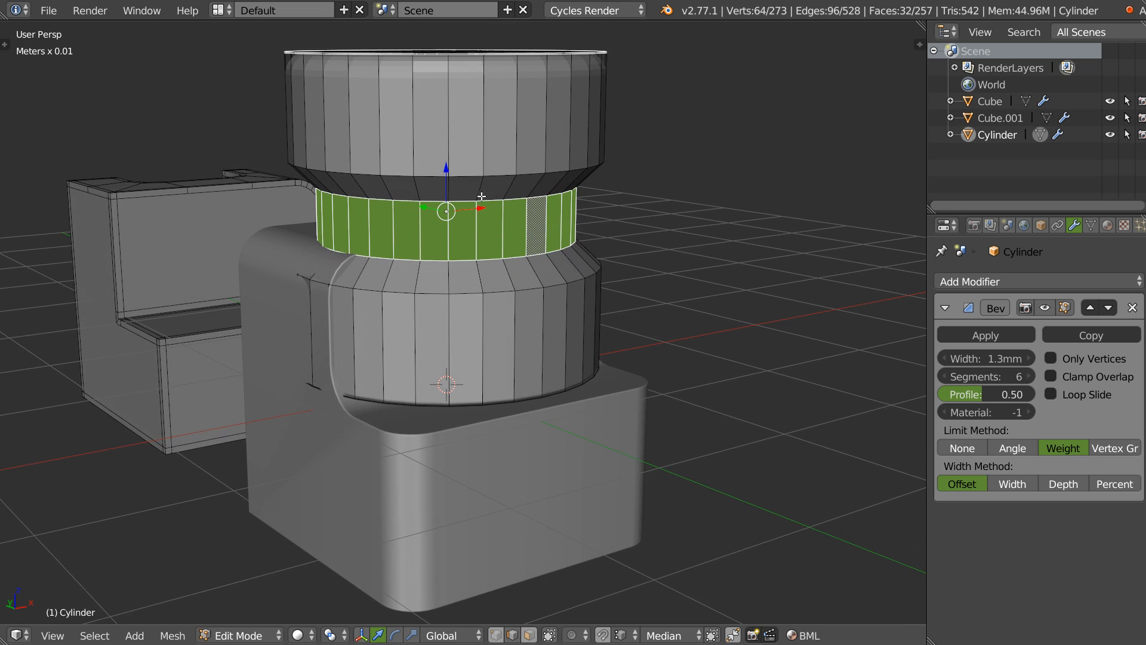
alt+click(480, 198)
alt+shift+click(504, 172)
alt+shift+click(488, 257)
alt+shift+click(492, 290)
Try a bevel weight on the four selected groove edge loops and remove it
key(space)
click(647, 287)
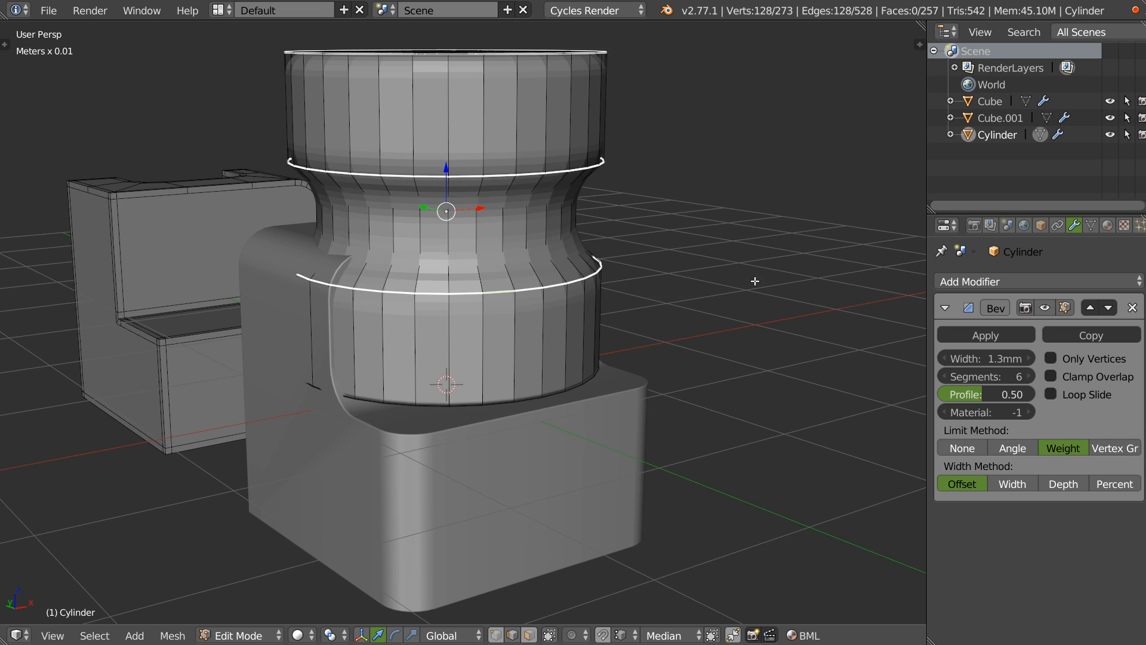
key(space)
click(701, 282)
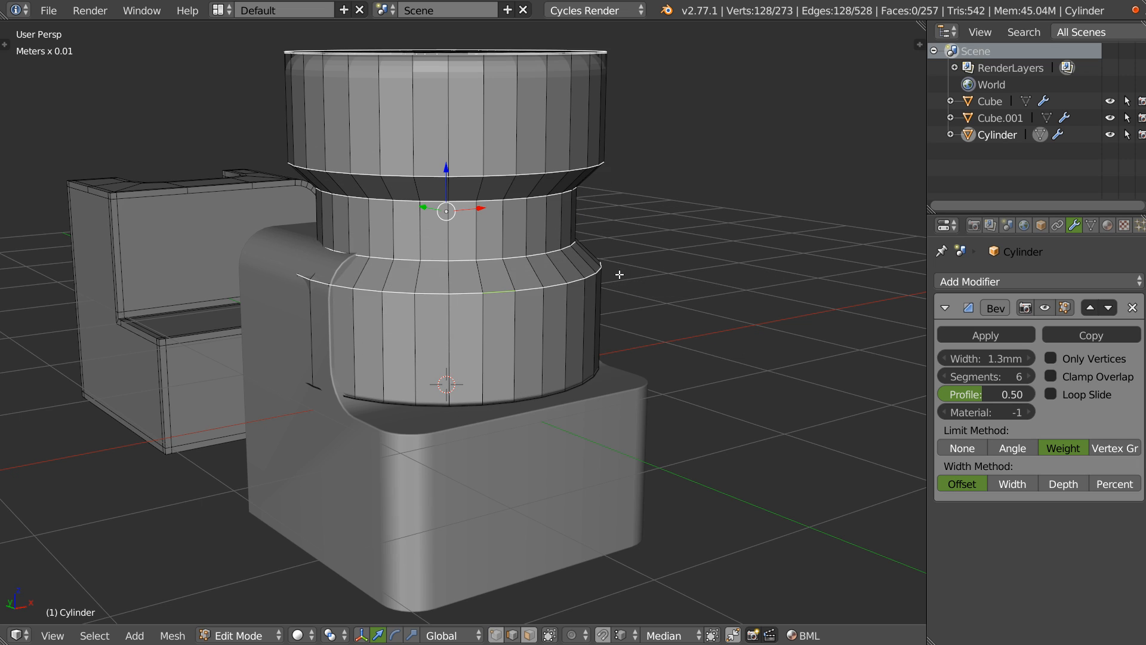
key(space)
key(Escape)
Set the cylinder's overall bevel width to 1.35 mm with Adjust Bevel in Object Mode
key(Tab)
key(space)
click(693, 296)
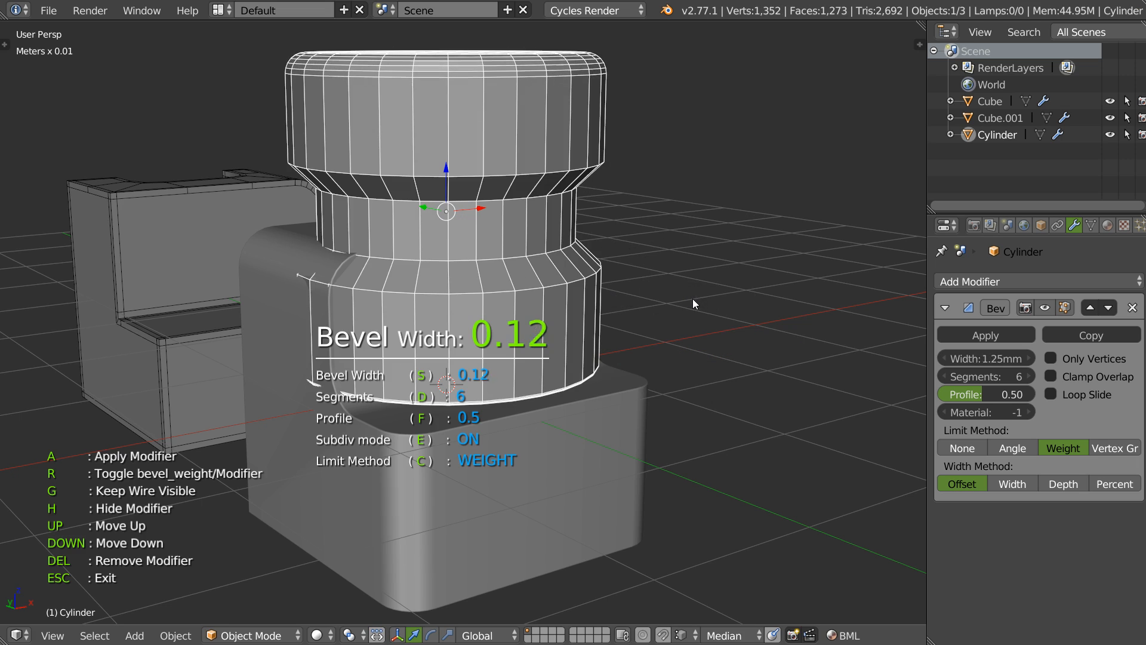
key(Escape)
Give the four selected groove edge loops a bevel weight of about 0.12
key(Tab)
middle_drag(685, 296, 683, 304)
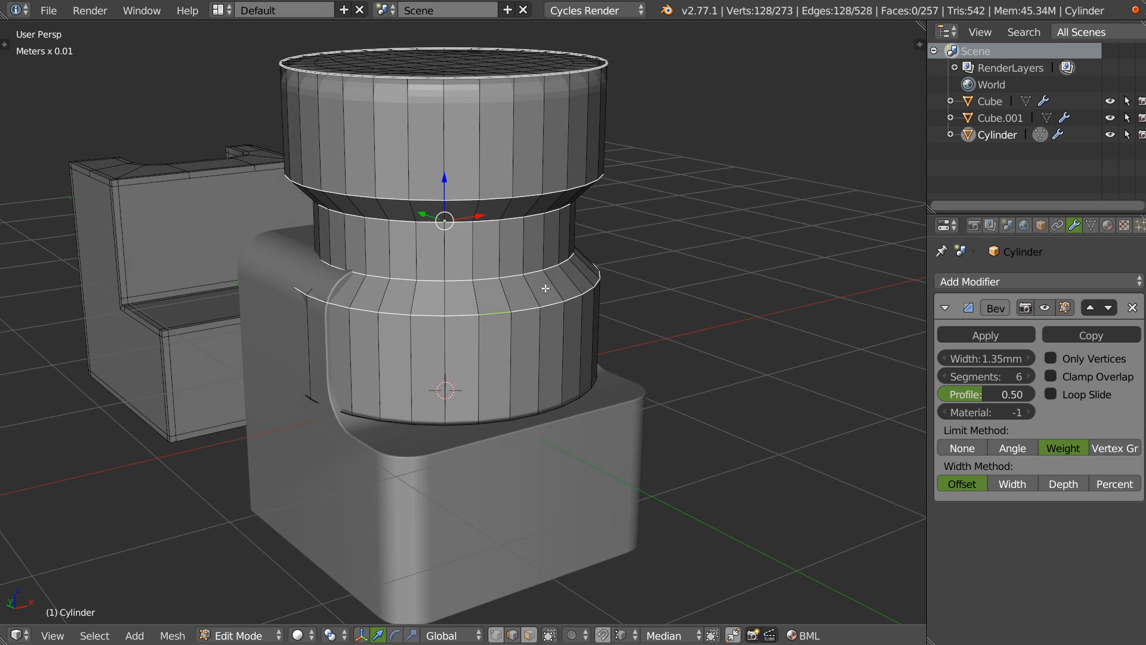
key(space)
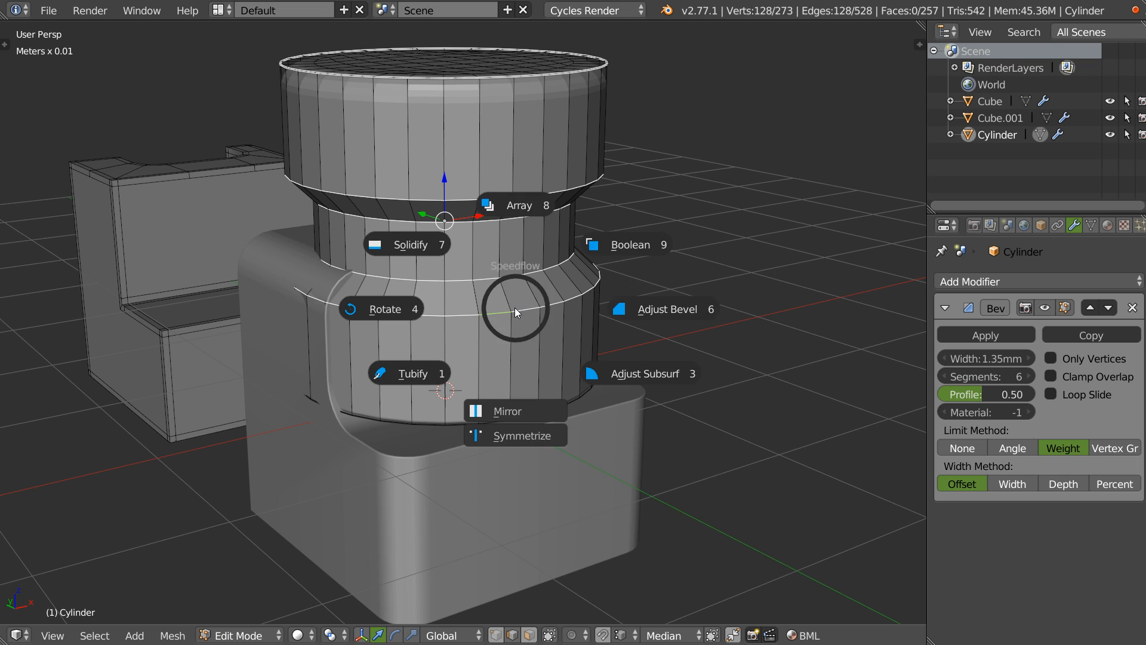
click(626, 310)
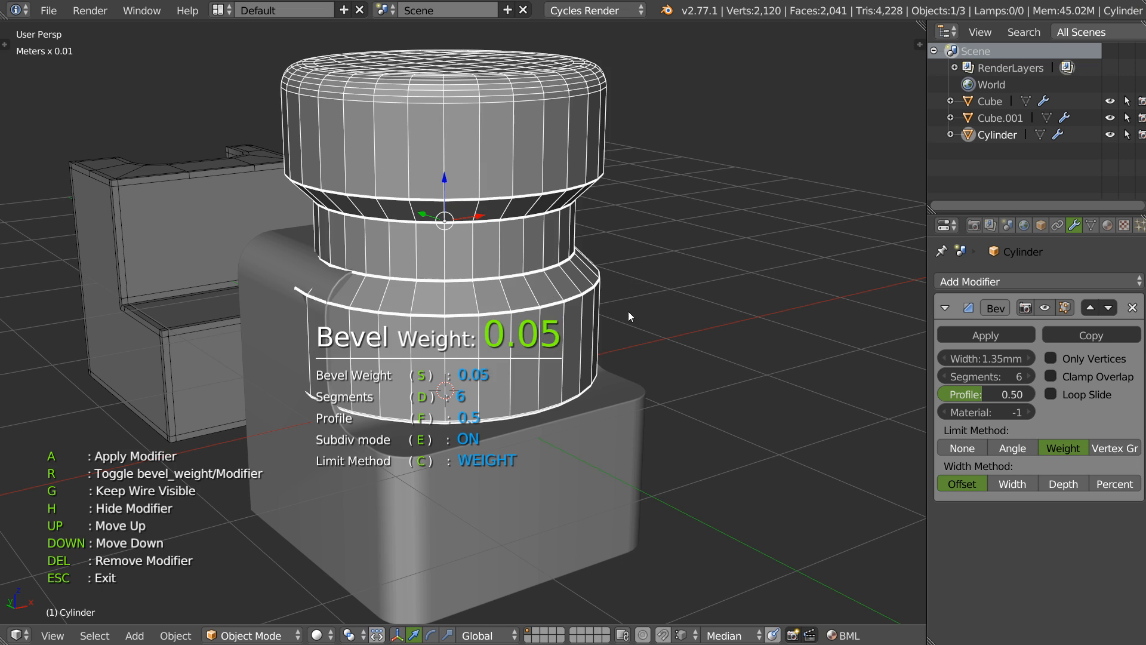
click(672, 315)
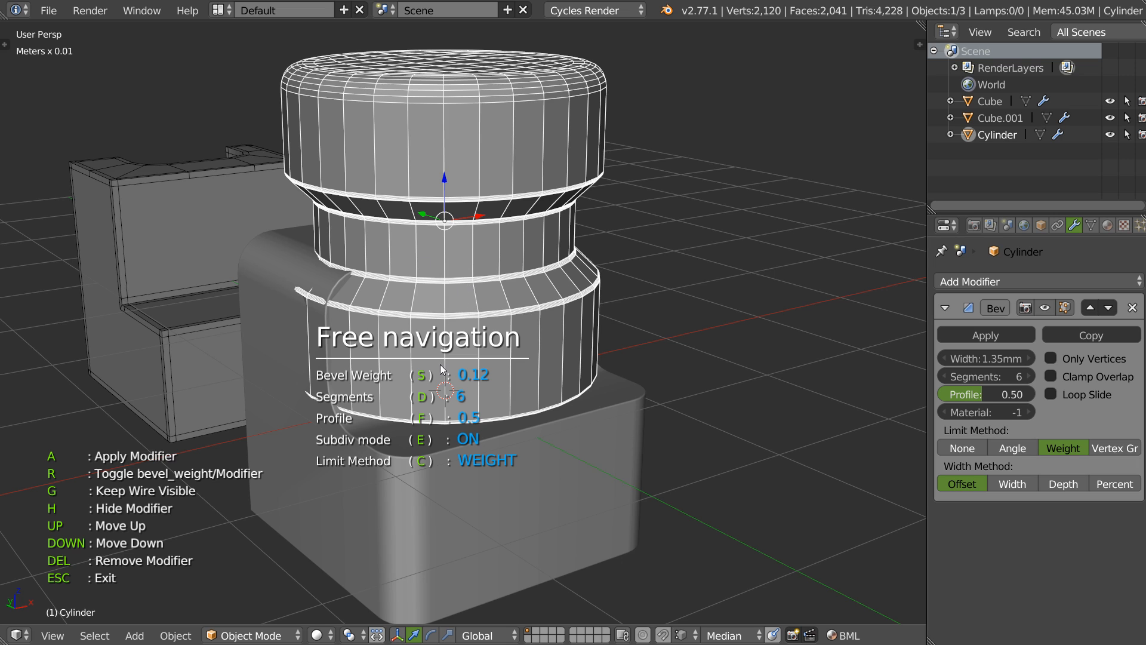
Return the cylinder to Object Mode and shade it smooth
key(Tab)
middle_drag(525, 272, 478, 312)
key(Tab)
mouse_move(439, 259)
middle_down()
mouse_move(390, 240)
mouse_move(439, 278)
middle_up()
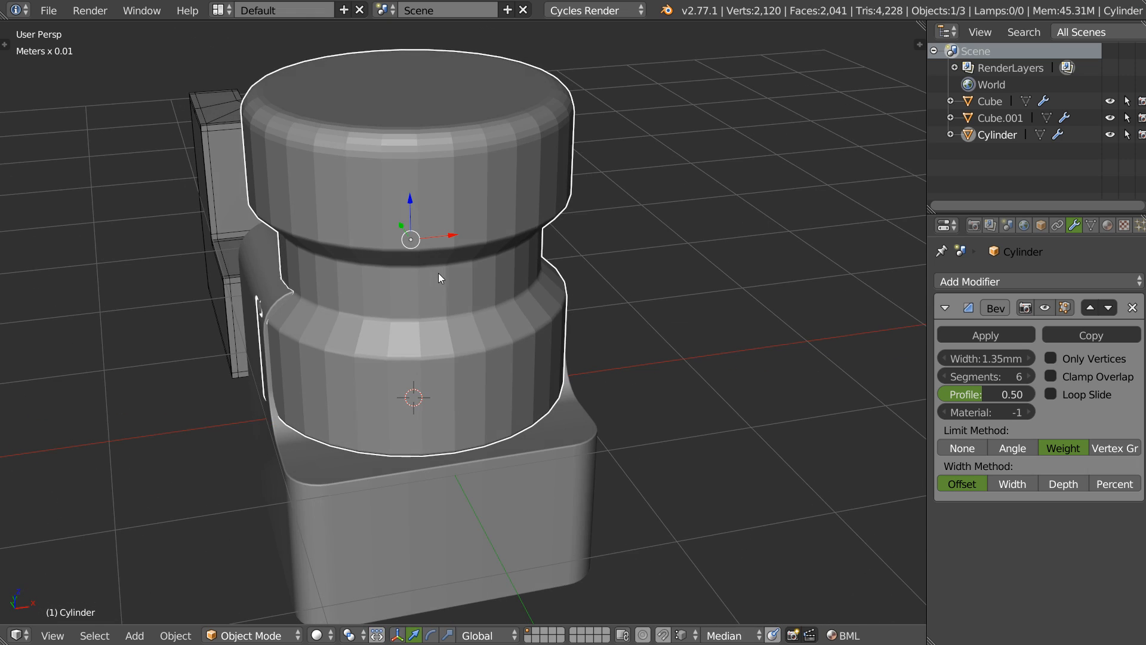
key(space)
click(326, 283)
mouse_move(354, 295)
middle_down()
mouse_move(565, 287)
mouse_move(464, 285)
mouse_move(561, 252)
middle_up()
Add a Catmull-Clark subdivision modifier with 2 levels to the cylinder using Adjust Subsurf
key(space)
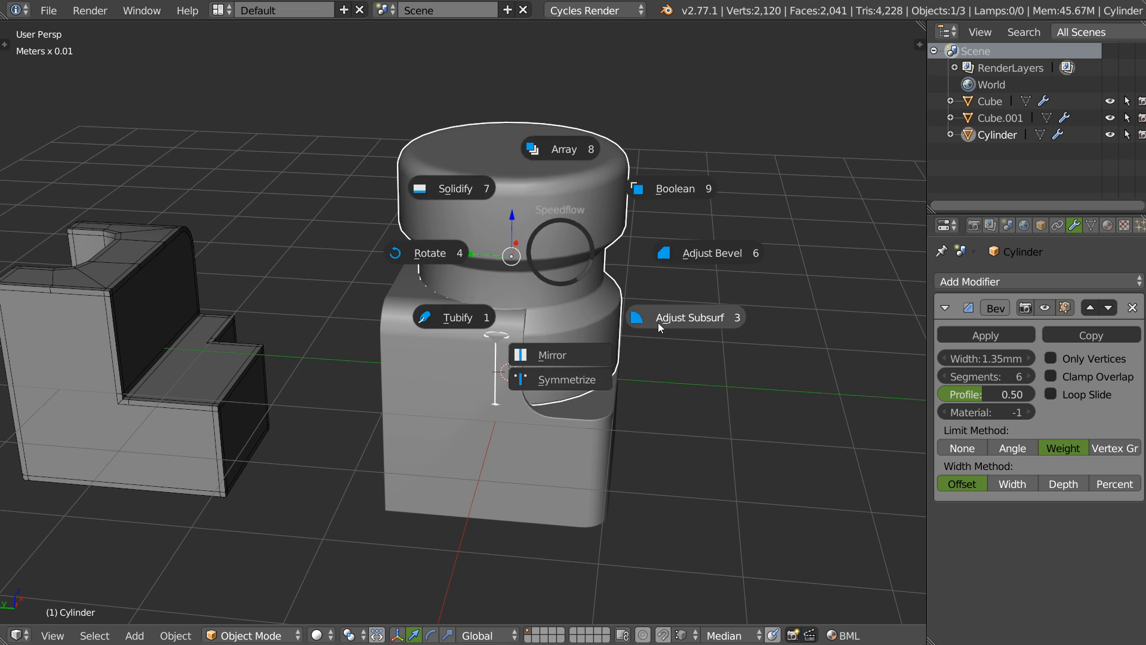
click(658, 323)
click(739, 337)
middle_drag(692, 325, 579, 311)
middle_drag(513, 285, 558, 304)
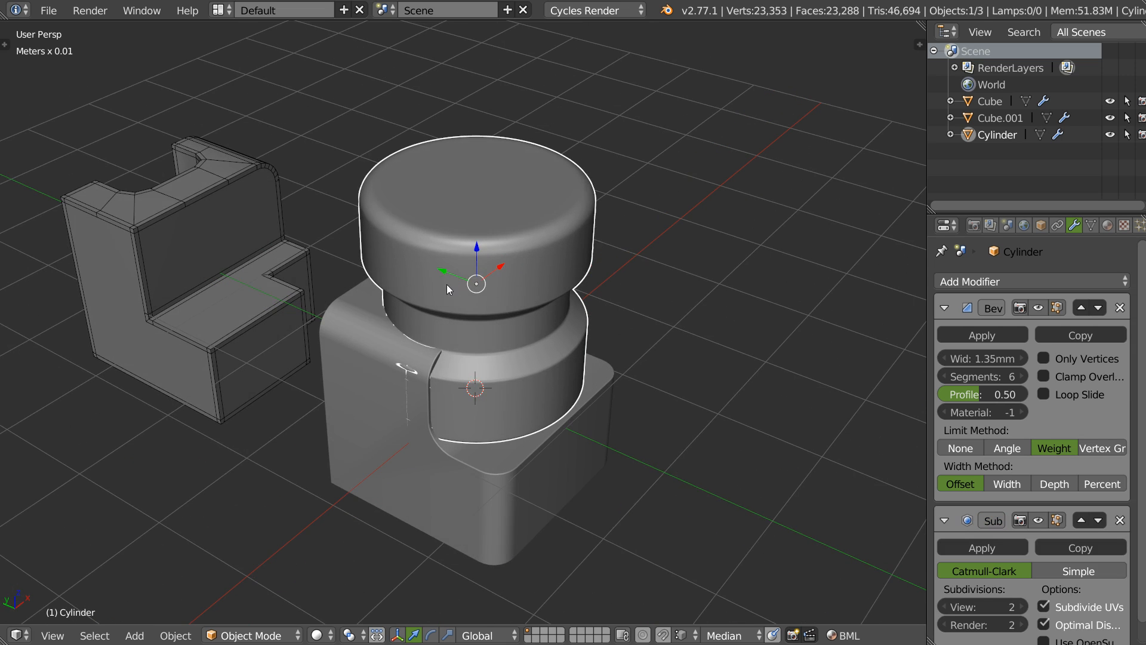
Increase the bevel weight of the four selected groove edge loops to round the groove more
key(shift+z)
click(520, 229)
mouse_move(507, 204)
ctrl+middle_down()
mouse_move(478, 107)
mouse_move(496, 163)
mouse_move(503, 135)
mouse_move(484, 223)
mouse_move(500, 204)
mouse_move(505, 246)
mouse_move(472, 242)
mouse_move(492, 195)
mouse_move(487, 270)
ctrl+middle_up()
scroll(502, 216, up, 3)
scroll(552, 210, down, 5)
scroll(472, 242, up, 3)
scroll(487, 269, up, 2)
key(Tab)
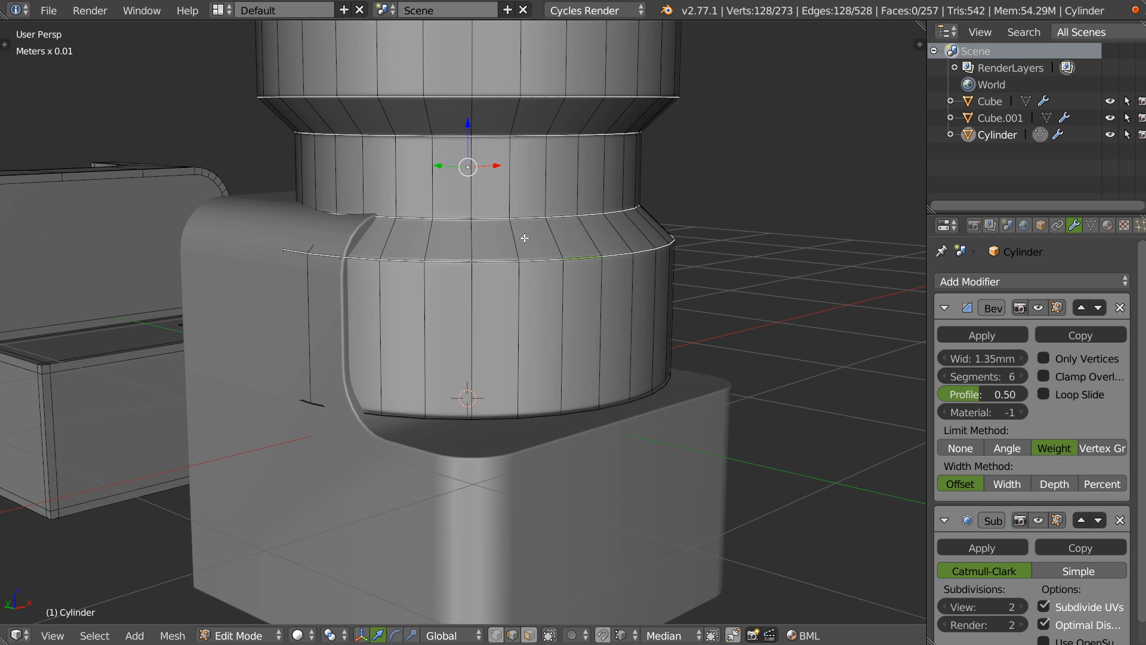
key(space)
click(668, 279)
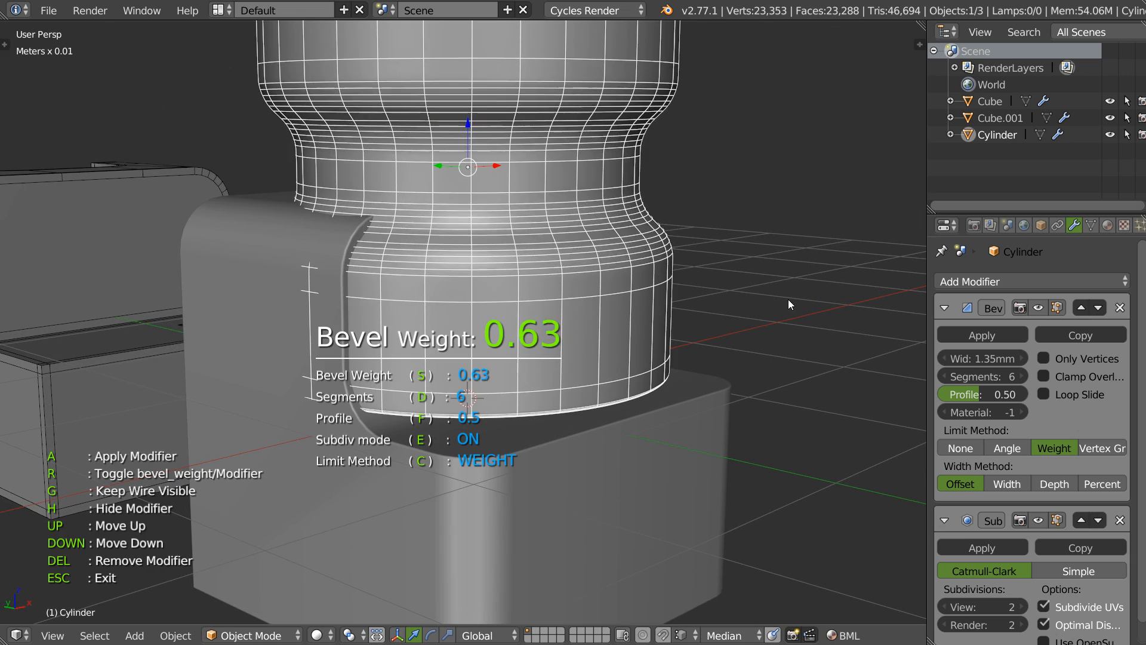
middle_drag(748, 295, 575, 249)
key(Escape)
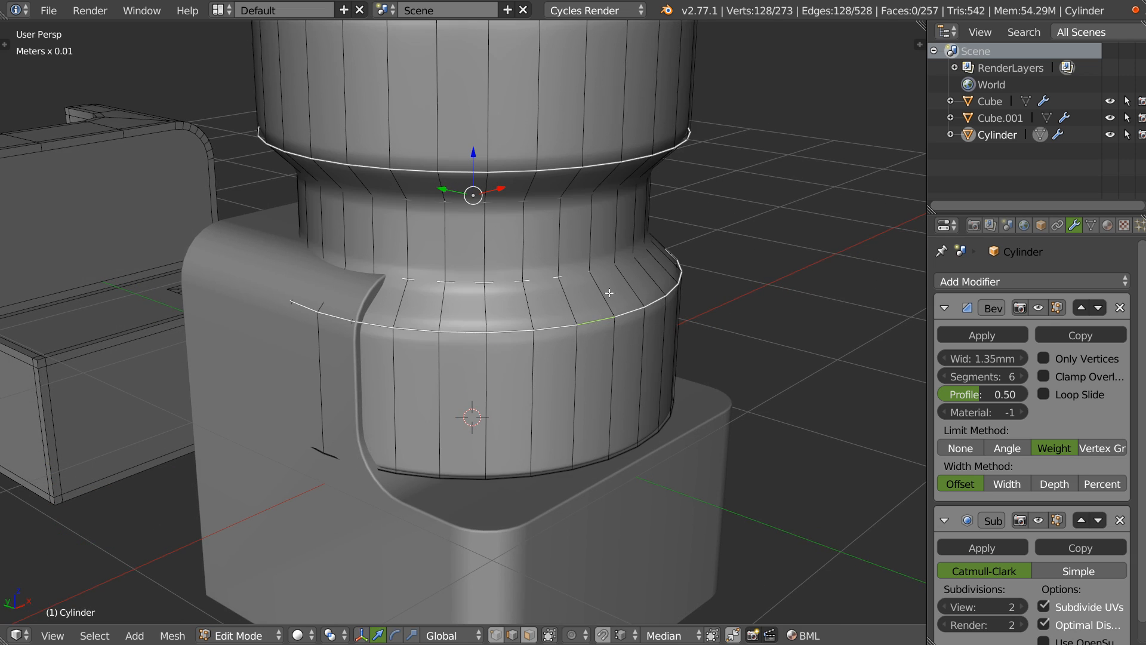
Return the cylinder to Object Mode, scale it down and move it along Y and Z onto the top of the rounded block
key(Tab)
scroll(597, 290, down, 6)
middle_drag(480, 295, 621, 289)
key(s)
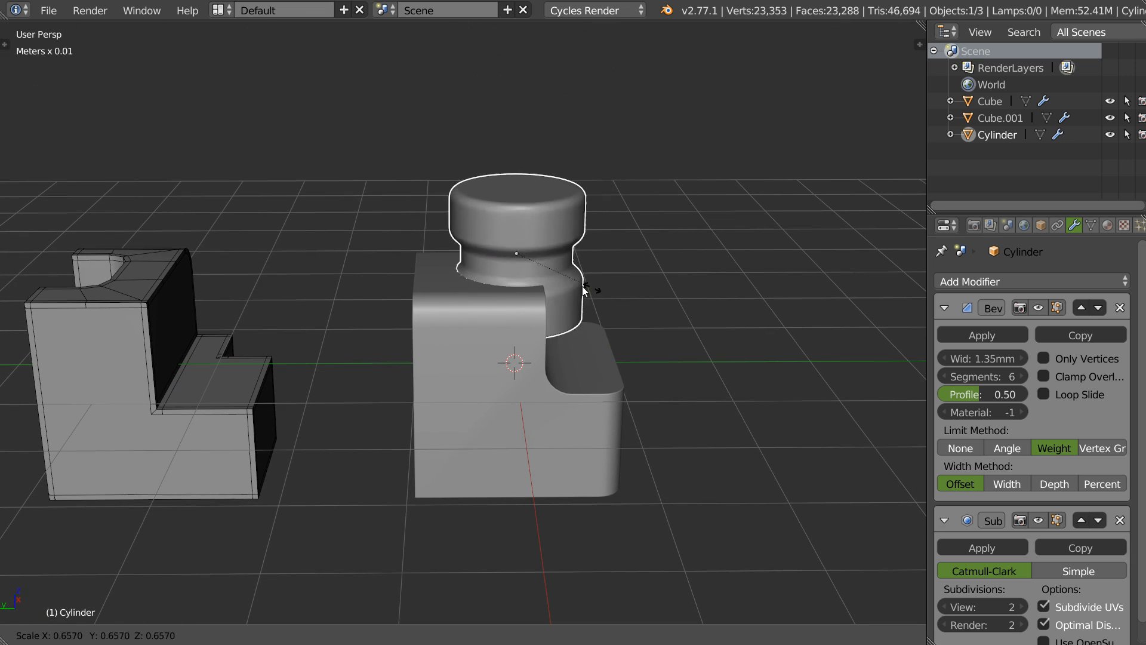
click(538, 282)
key(g)
key(y)
click(435, 253)
key(g)
key(z)
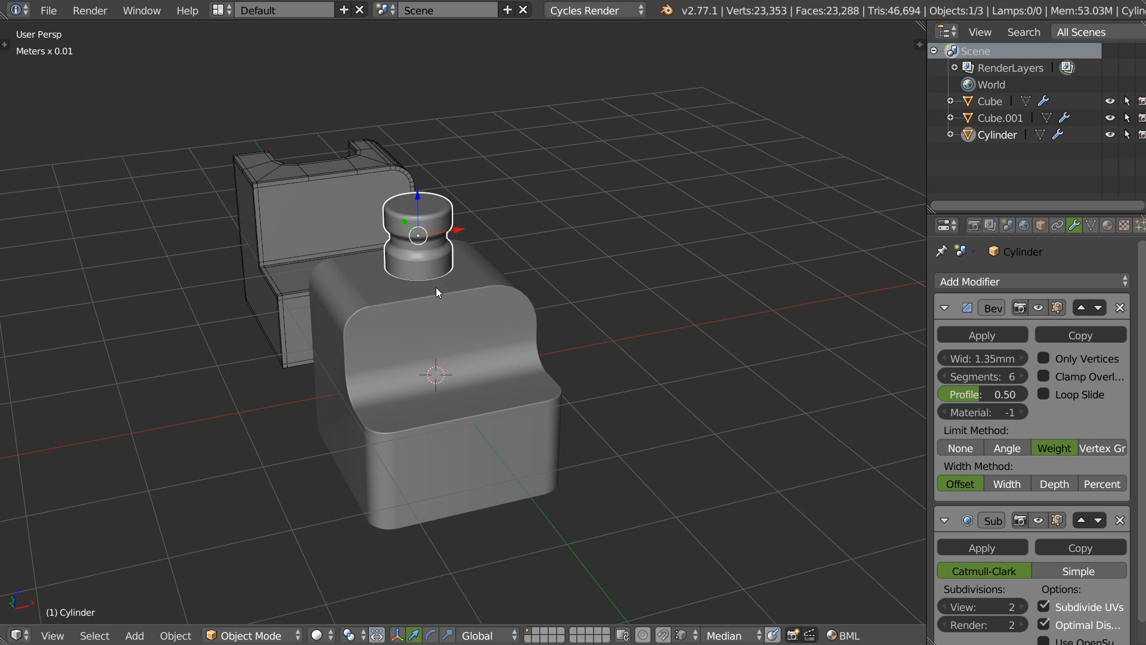
Delete the grooved cylinder from the scene
key(x)
click(435, 286)
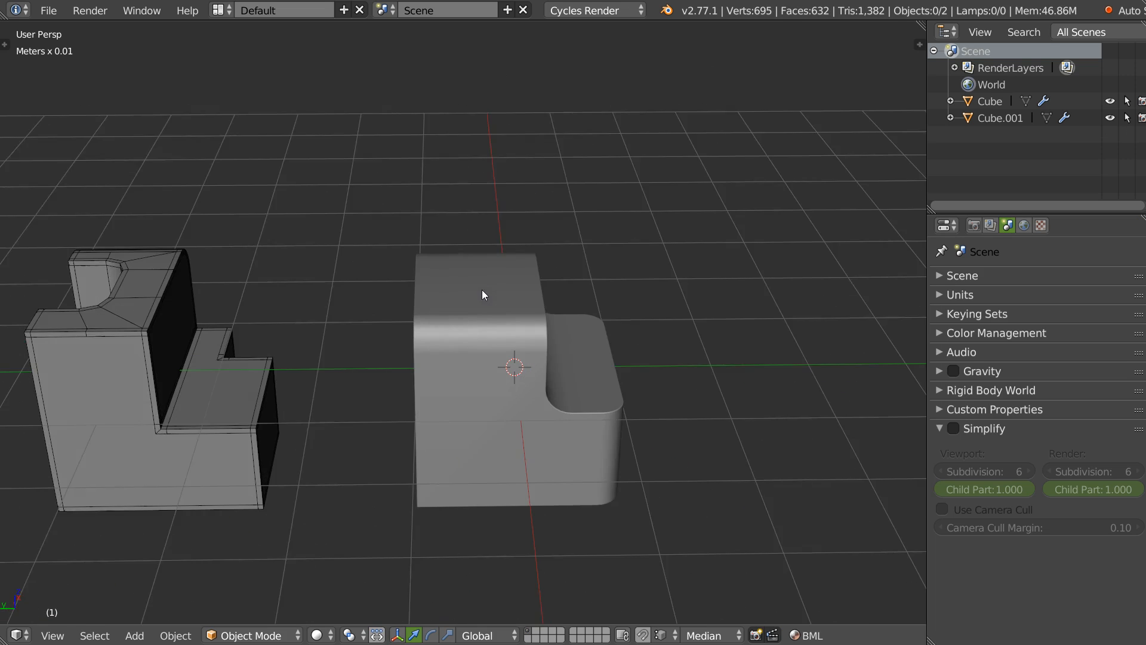
shift+middle_drag(482, 289, 542, 252)
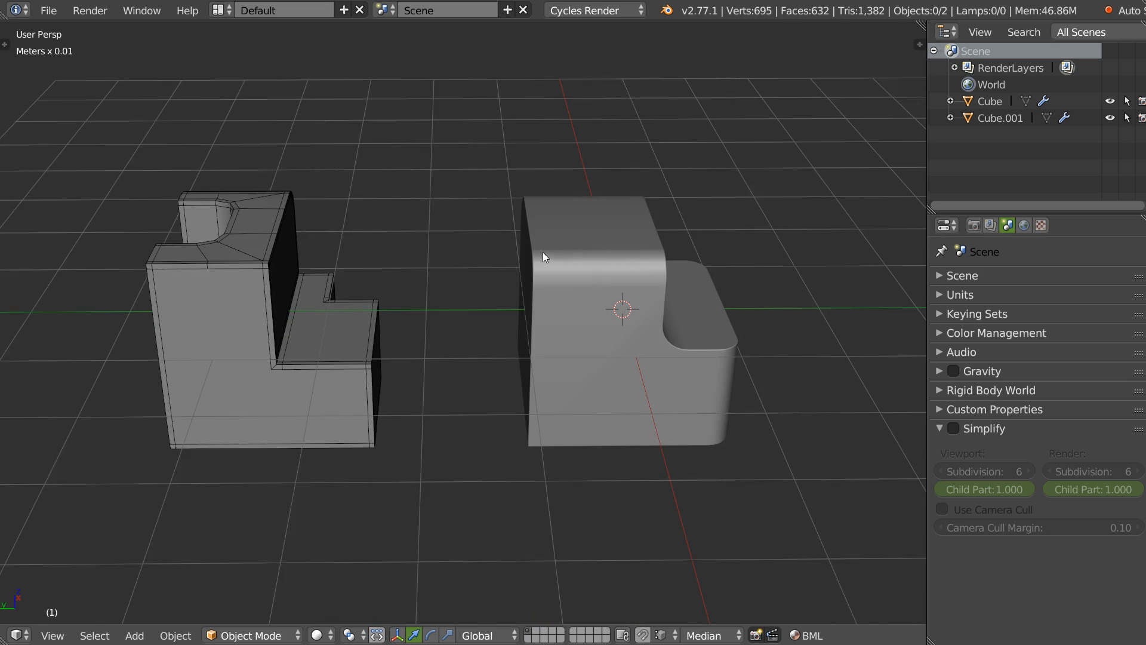
Turn Auto Smooth off and back on for the rounded block with Speedflow Companion
right_click(544, 329)
middle_drag(539, 335, 424, 287)
key(shift+space)
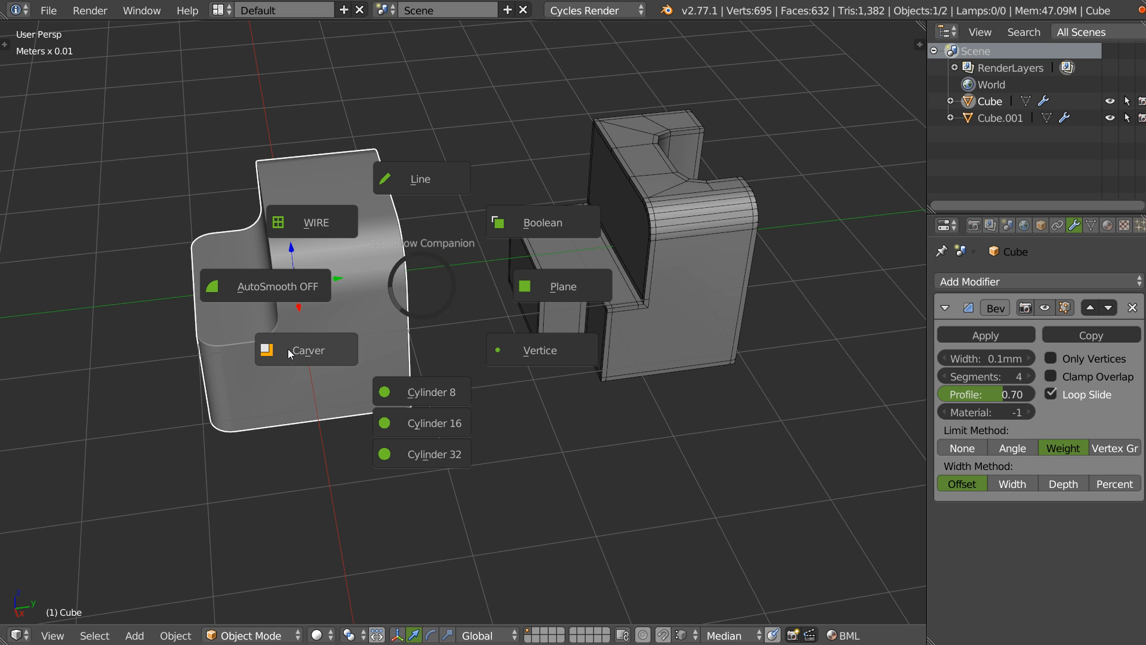
click(271, 284)
middle_drag(271, 284, 360, 249)
click(589, 252)
middle_drag(589, 252, 447, 196)
Add a cylinder over the rounded block, enable Auto Smooth on it and show its mesh normals settings
right_click(514, 308)
click(550, 417)
middle_drag(299, 245, 509, 233)
right_click(508, 233)
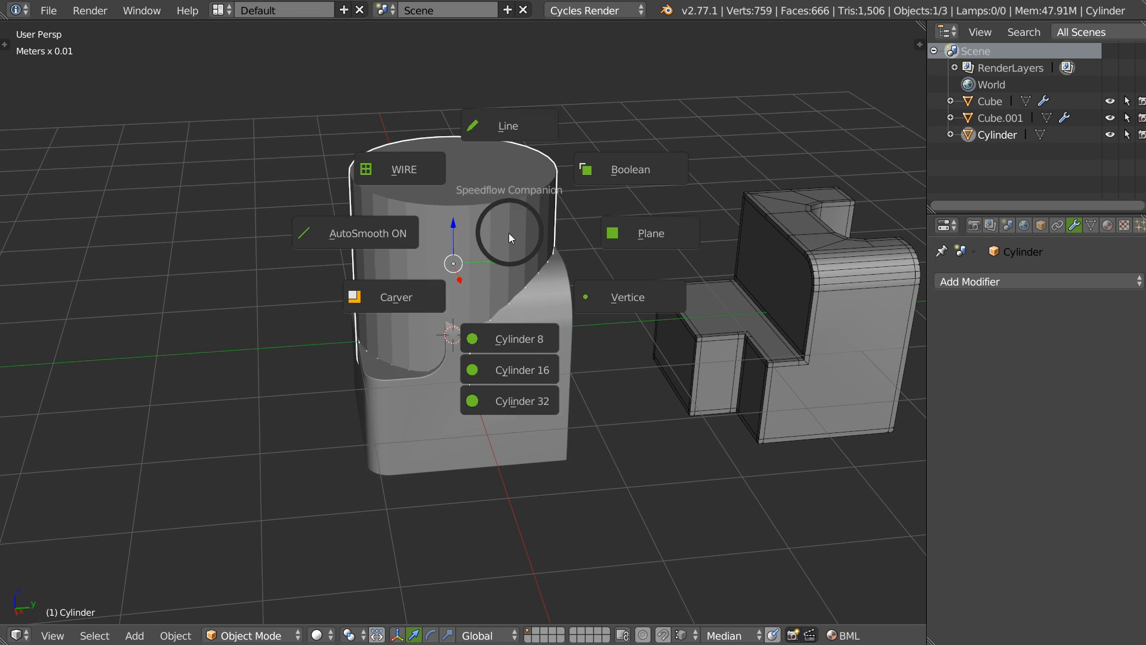
click(378, 237)
middle_drag(378, 238, 501, 217)
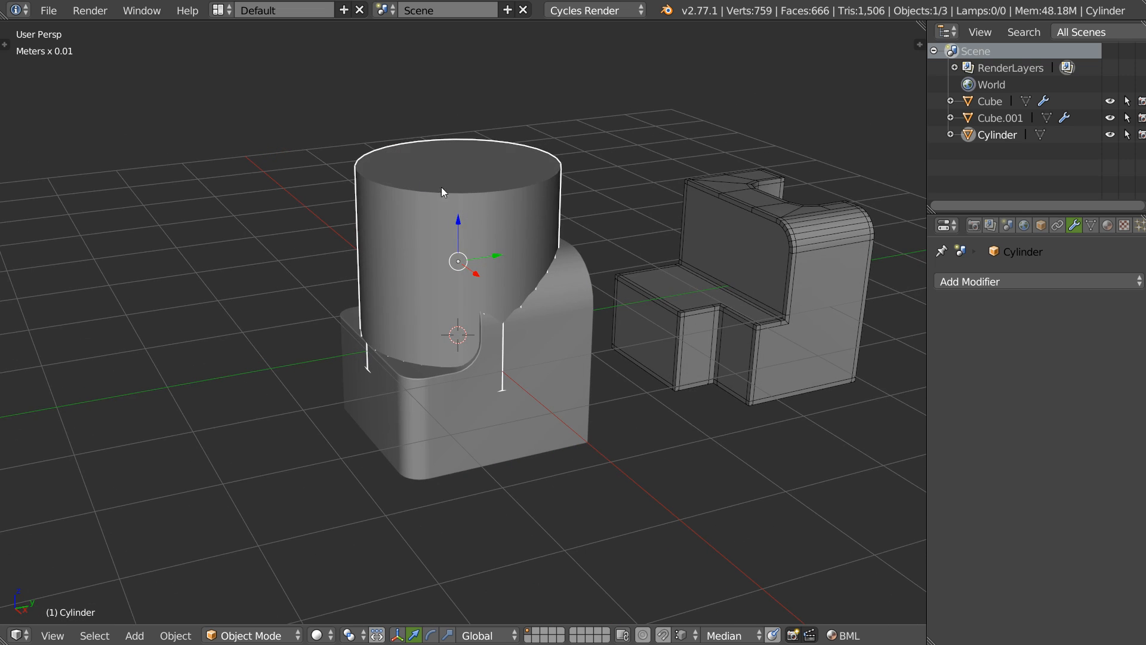
click(1091, 226)
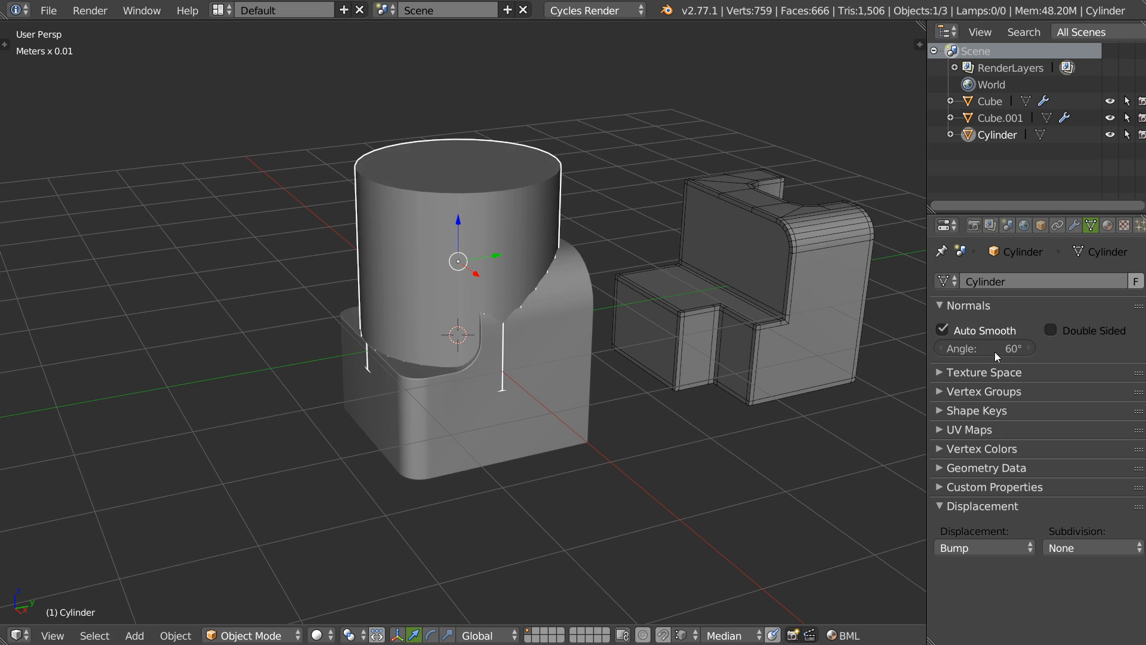
Form a narrower neck on the cylinder by insetting its top face, raising it along Z and extruding it upward
middle_drag(518, 239, 532, 241)
key(Tab)
right_click(523, 168)
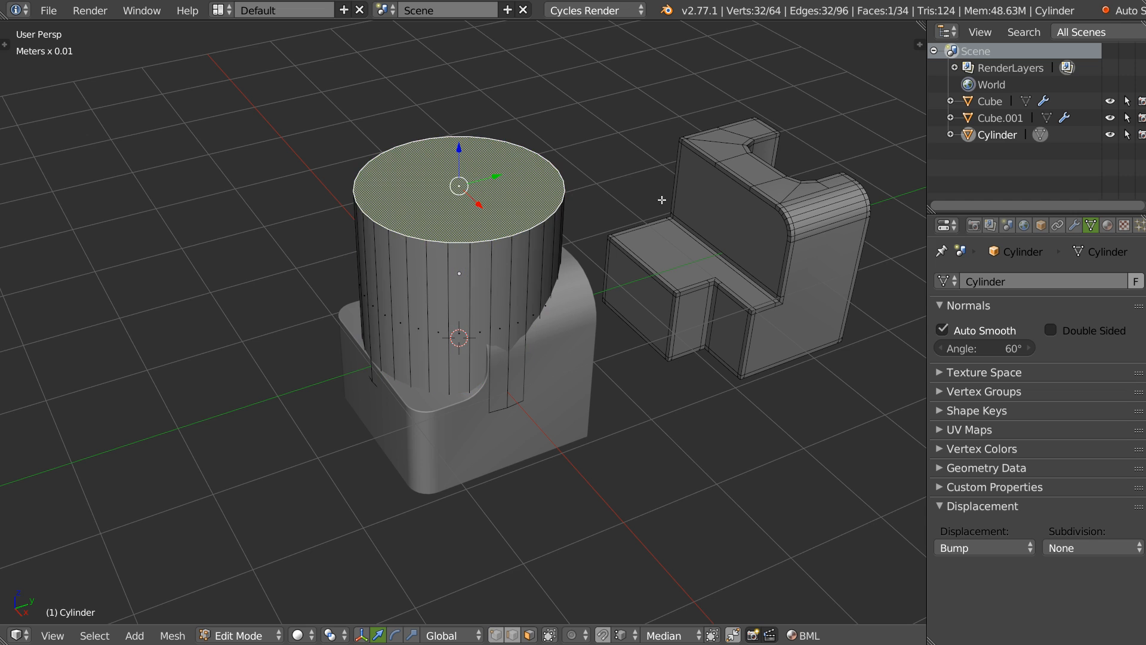
key(i)
click(583, 185)
key(g)
key(z)
click(460, 132)
key(e)
click(463, 54)
Inset the neck's top face and raise it slightly to taper the tip, and return to Object Mode
key(Tab)
middle_drag(483, 198, 649, 191)
click(594, 109)
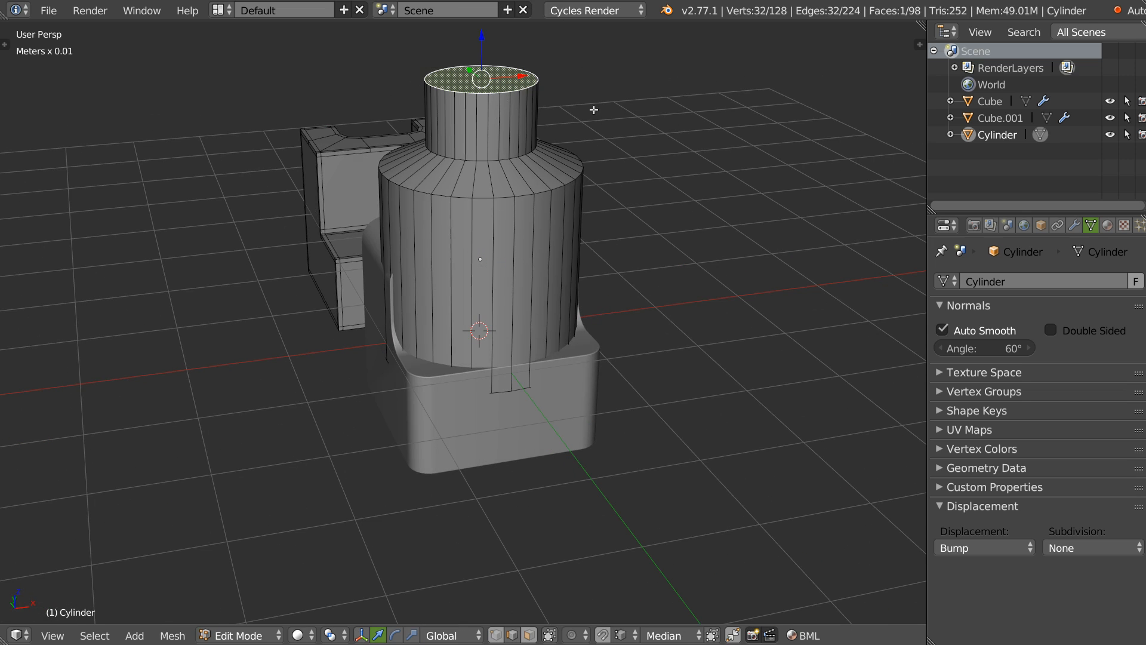
key(i)
click(524, 78)
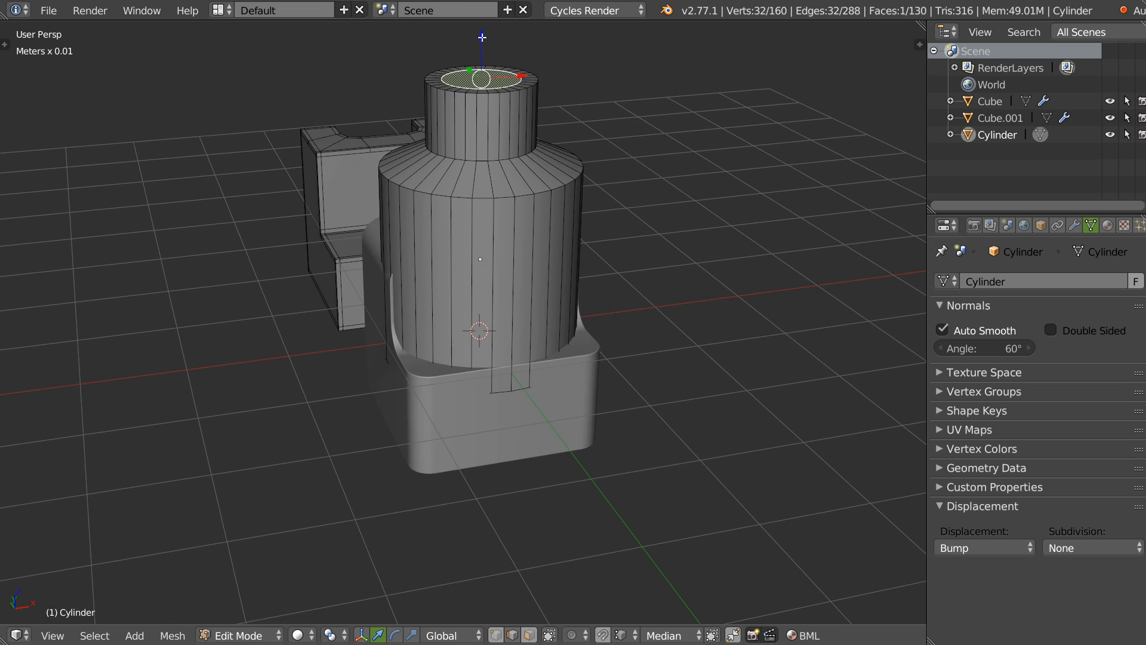
key(Tab)
scroll(507, 206, up, 3)
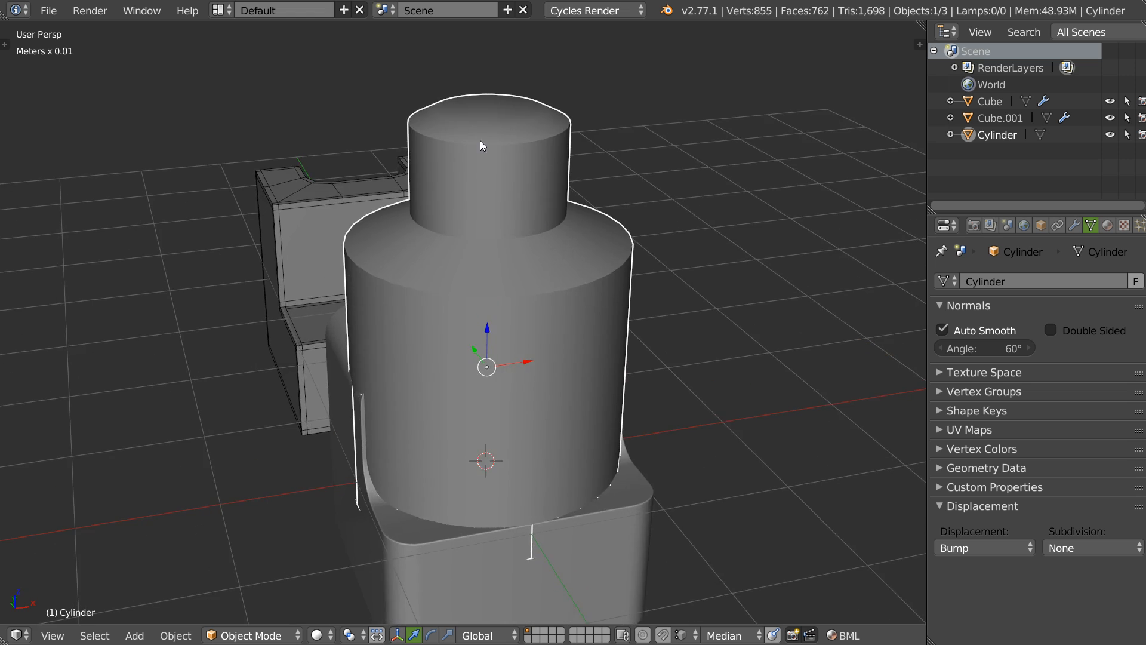
Reset the cylinder's Auto Smooth angle to 60° by toggling Auto Smooth off and back on
middle_drag(481, 141, 466, 150)
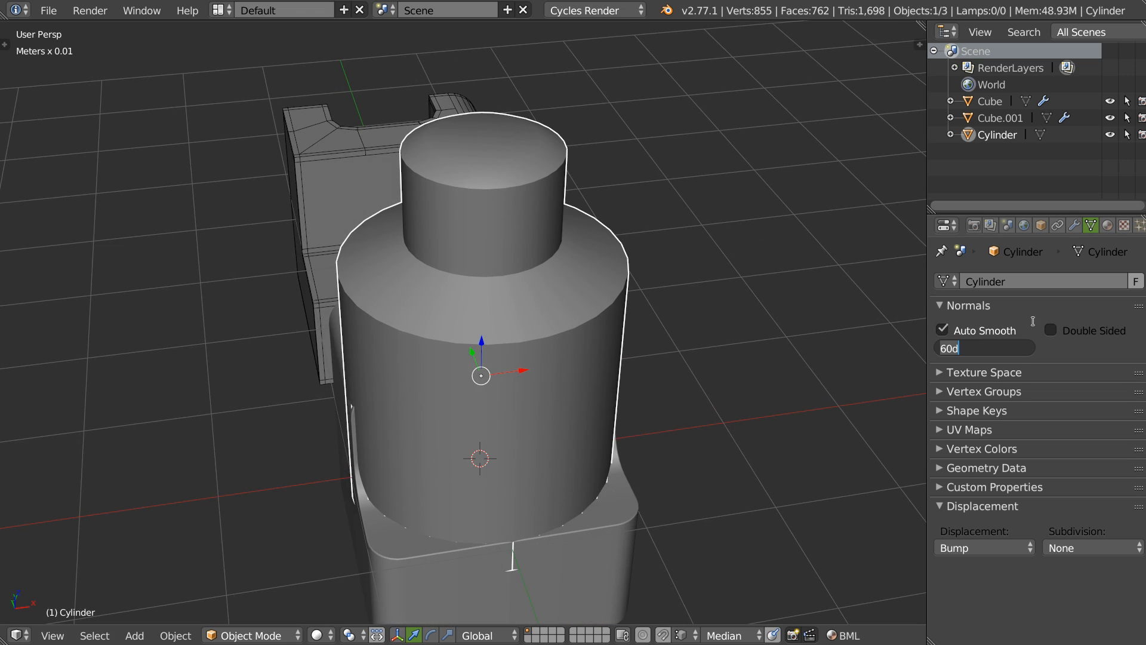
middle_drag(621, 299, 585, 303)
key(shift+space)
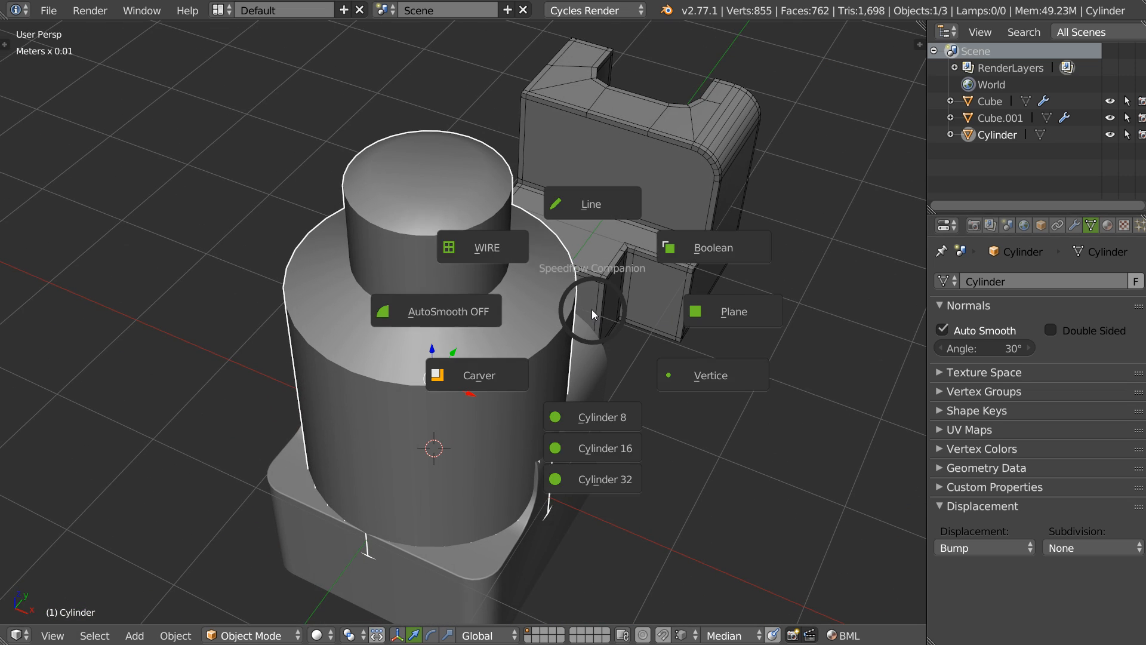
click(462, 309)
key(shift+space)
click(419, 320)
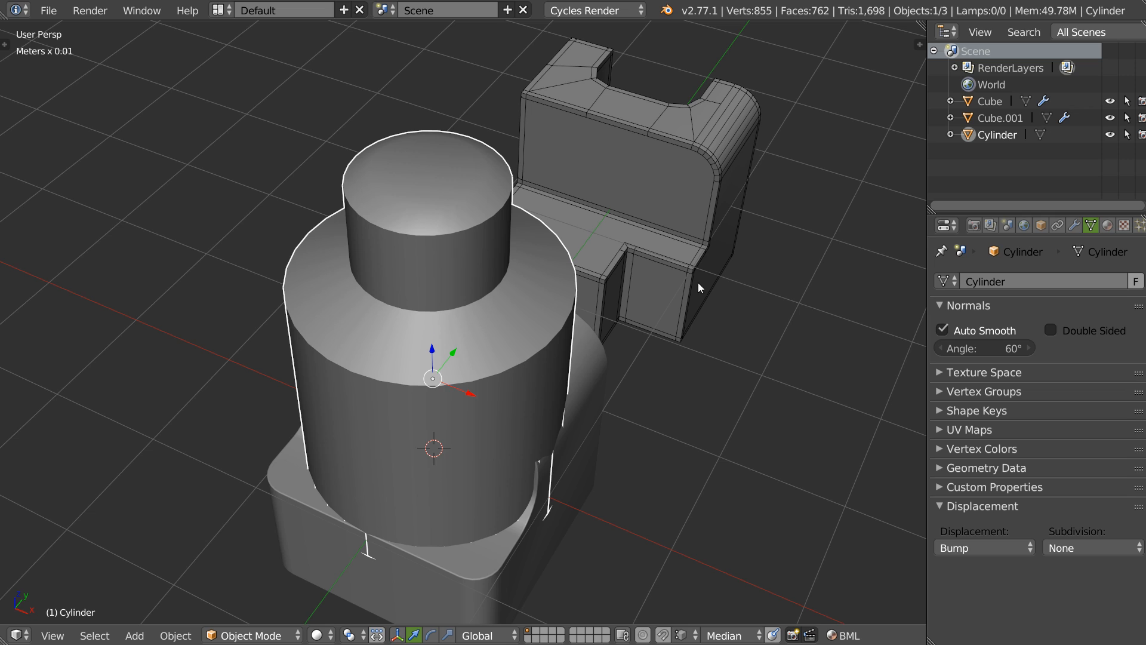
Set the cylinder's Auto Smooth angle to 30° and lower it further to 26.3°
text(30)
key(Return)
click(942, 349)
click(941, 349)
click(940, 349)
click(940, 349)
click(940, 349)
click(940, 350)
drag(983, 347, 967, 348)
middle_drag(537, 257, 458, 269)
Add a weight-limited bevel to the cylinder with Adjust Bevel, using 2 segments, profile 1.0, subdiv mode on and a width of about 0.04
key(shift+q)
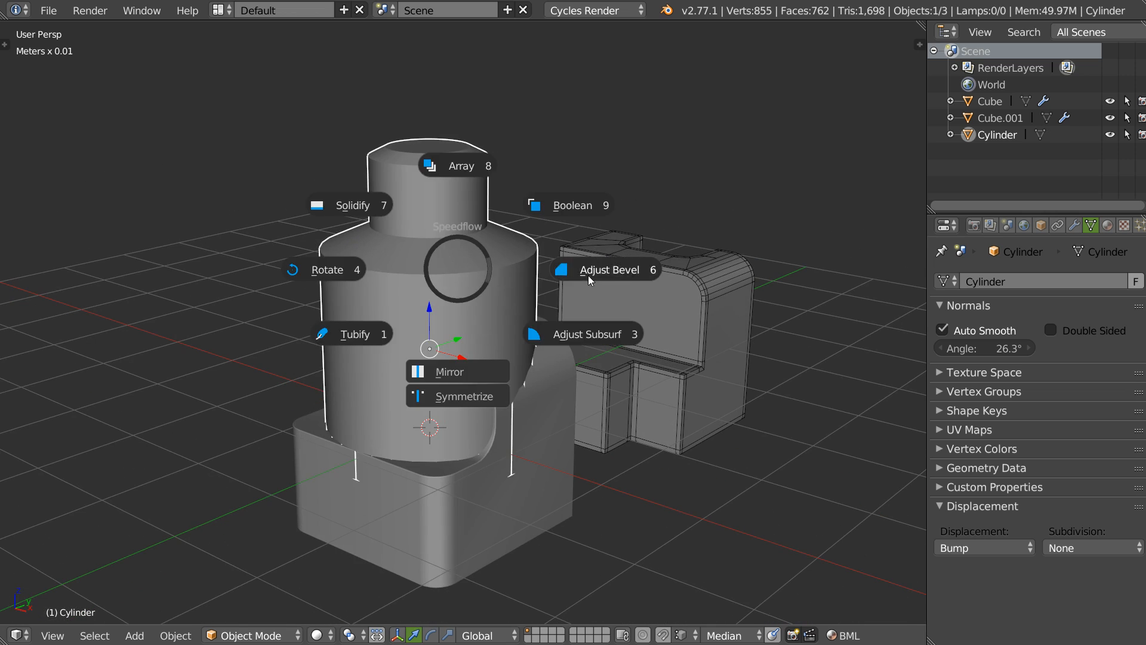
click(589, 275)
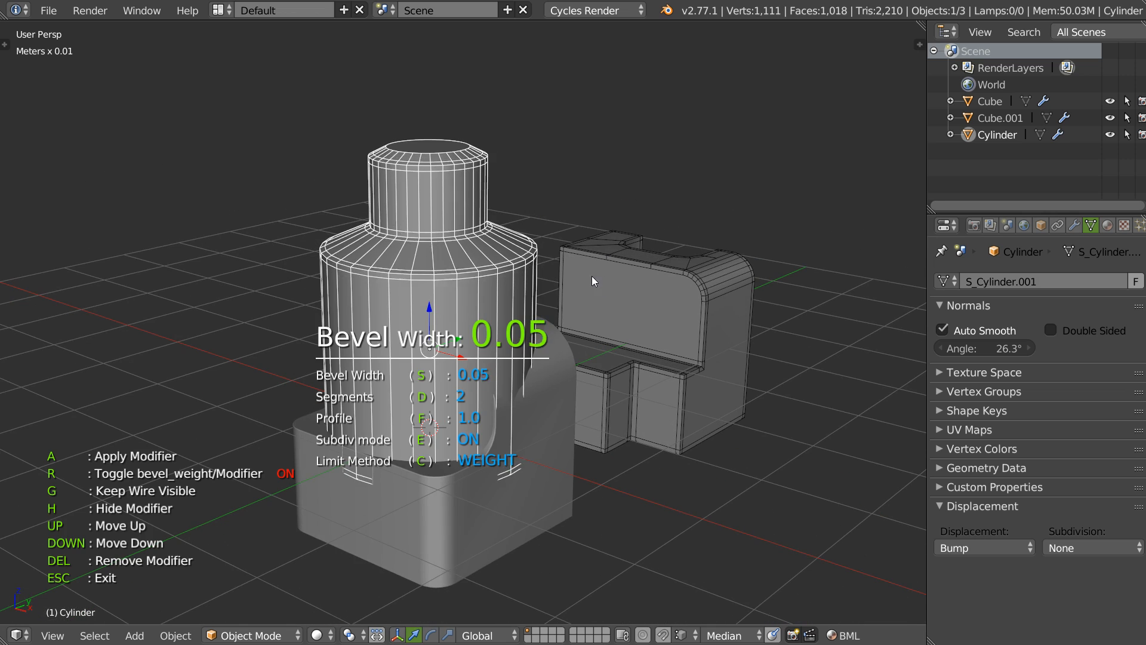
middle_drag(590, 278, 471, 209)
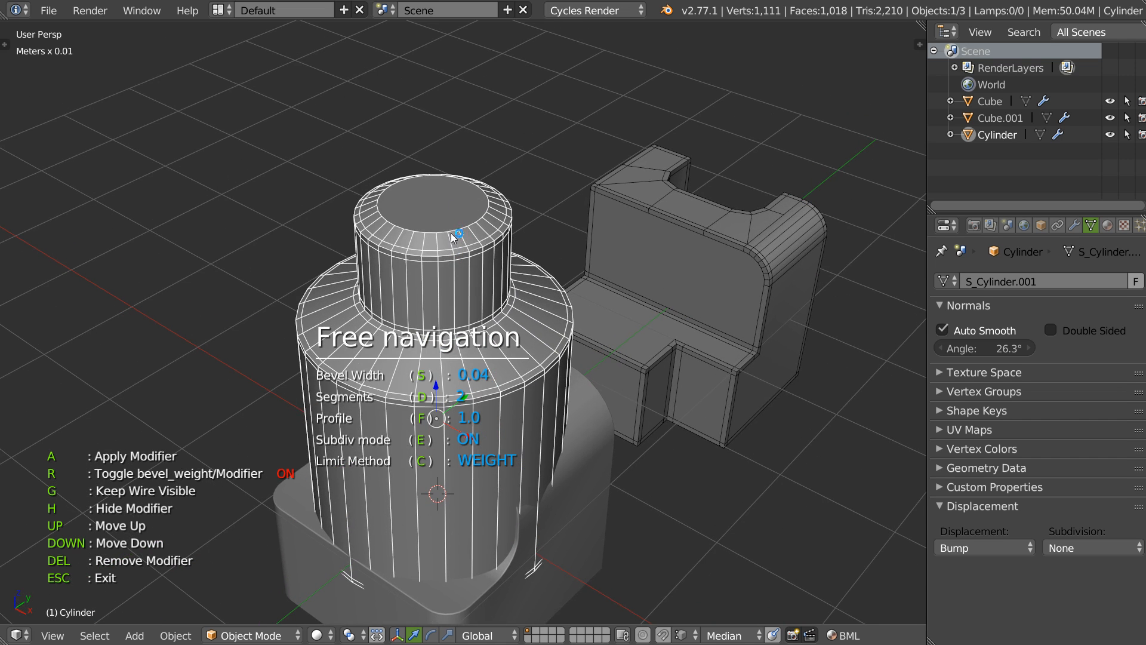
key(Escape)
Add bevel weight to the rim of the cylinder's top face and set the bevel width to about 0.18
key(Tab)
right_click(454, 235)
key(shift+e)
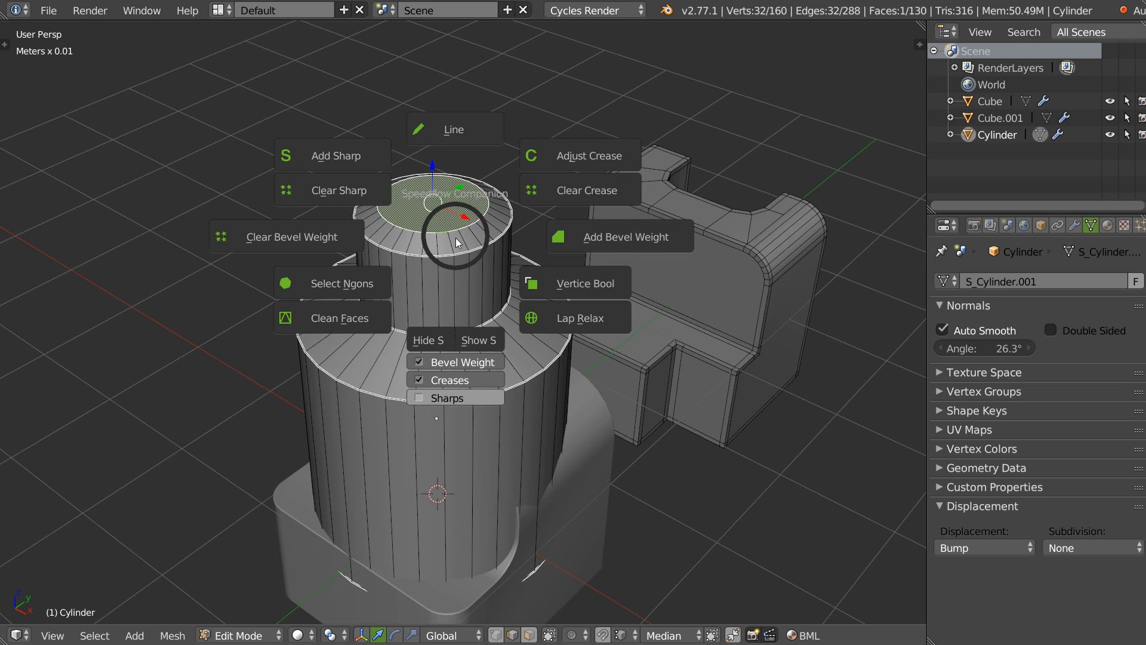
key(Escape)
key(space)
click(603, 245)
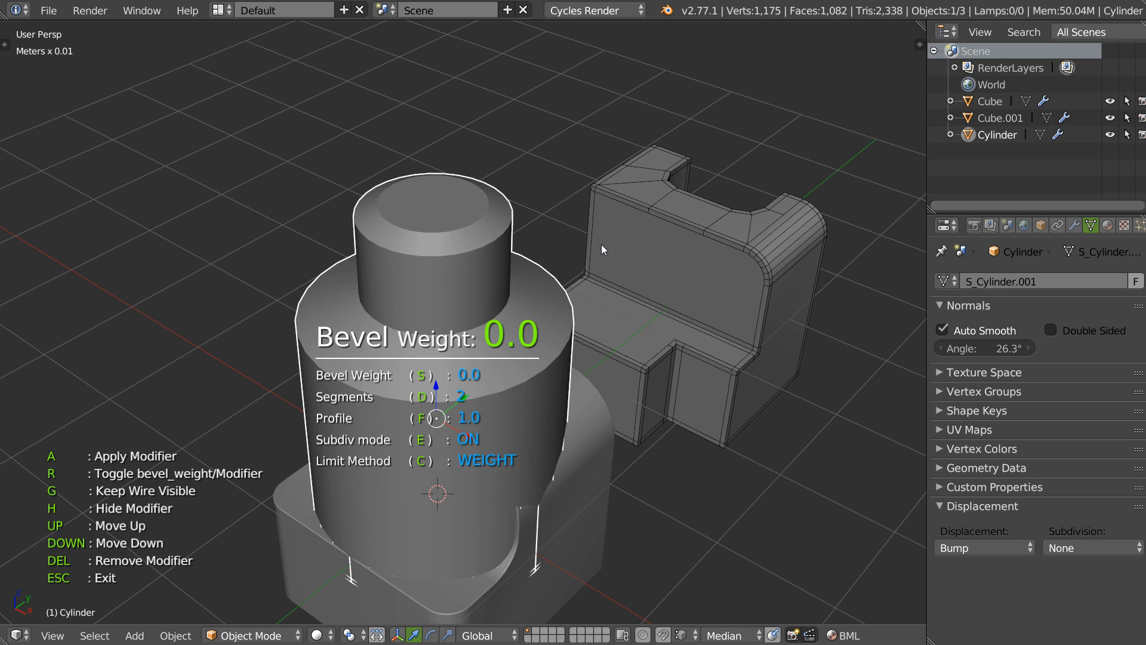
key(s)
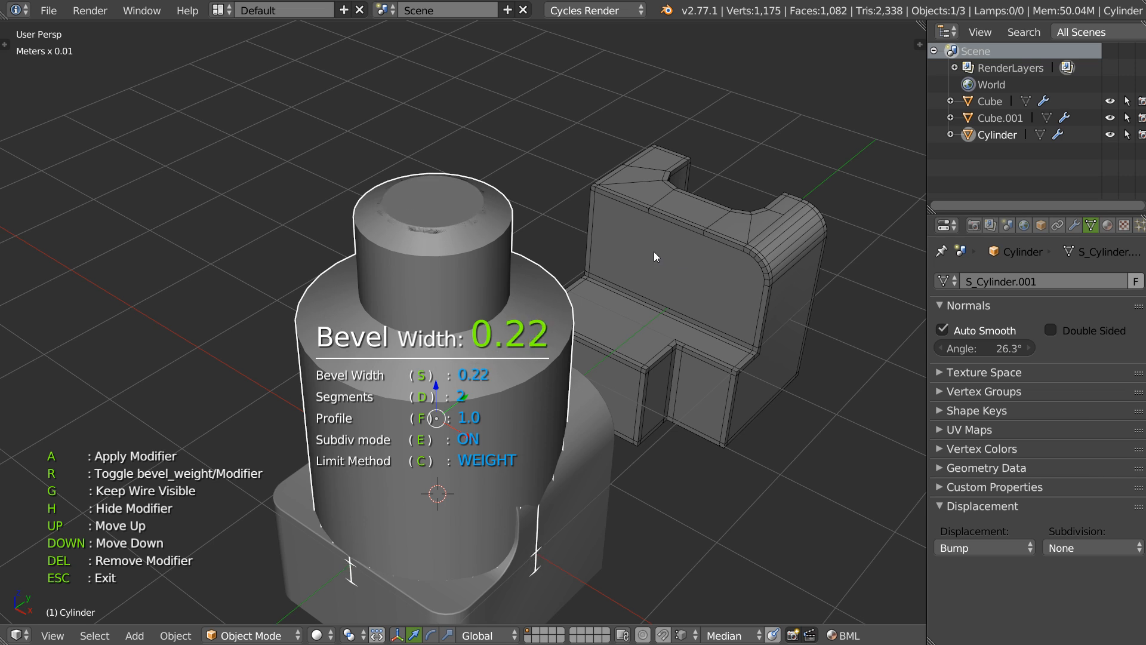
key(s)
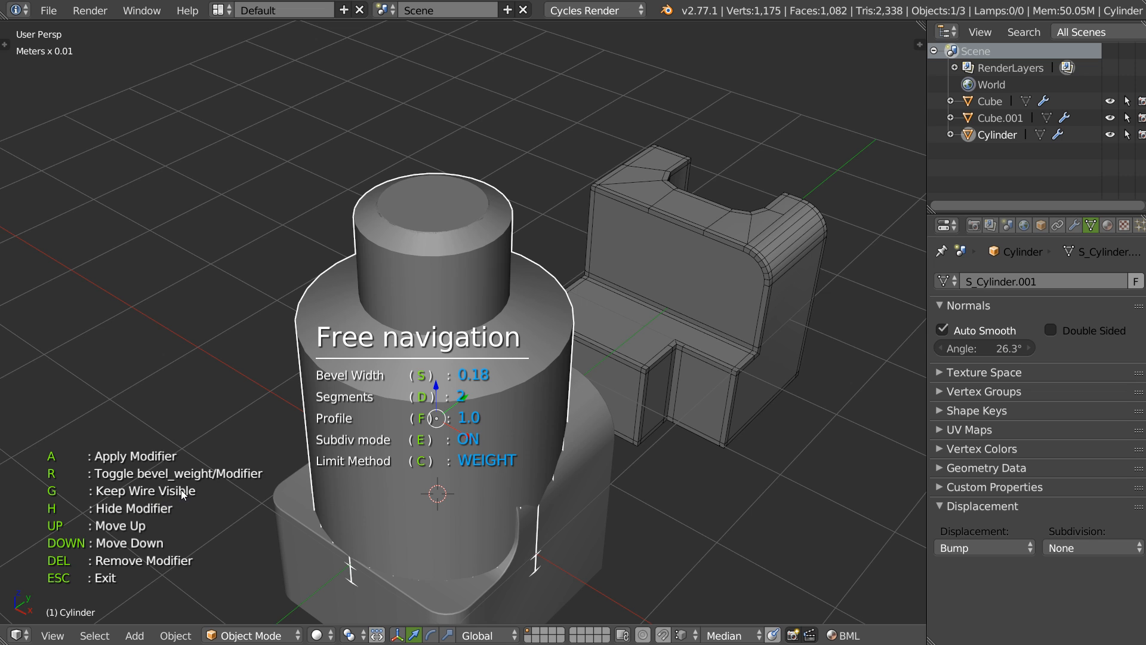
key(Escape)
Keep the wireframe visible in Adjust Bevel and reduce the cylinder's bevel width
key(Tab)
middle_drag(509, 284, 435, 294)
key(Tab)
key(space)
click(581, 315)
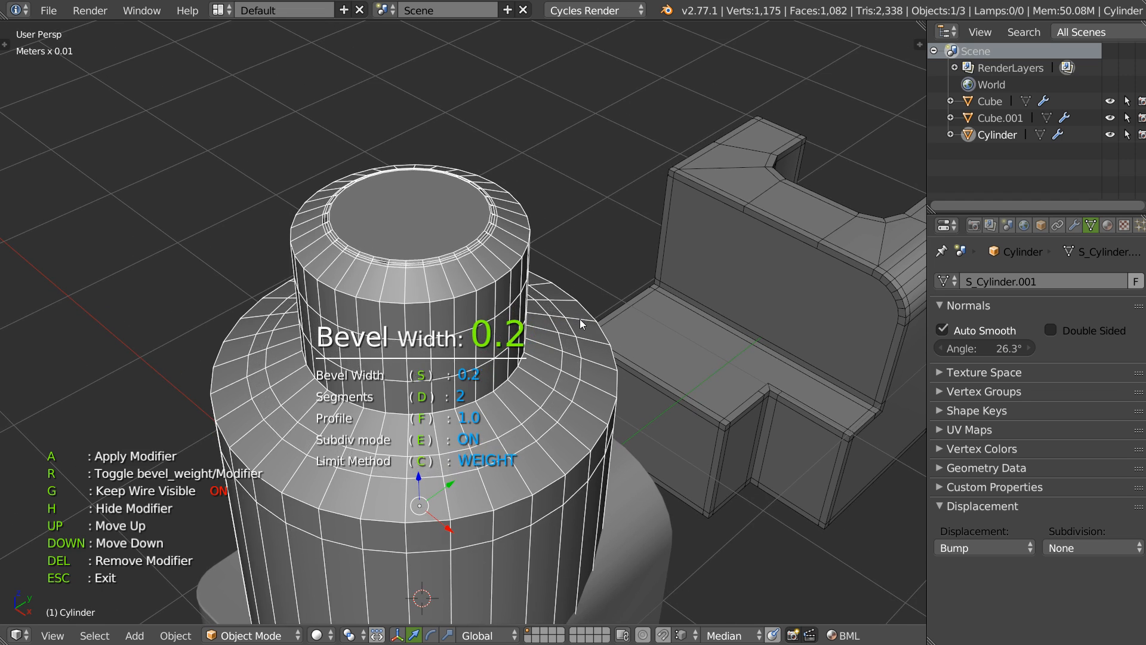
click(538, 319)
key(Escape)
Remove the bevel weight from the rim of the cylinder's top face
key(Tab)
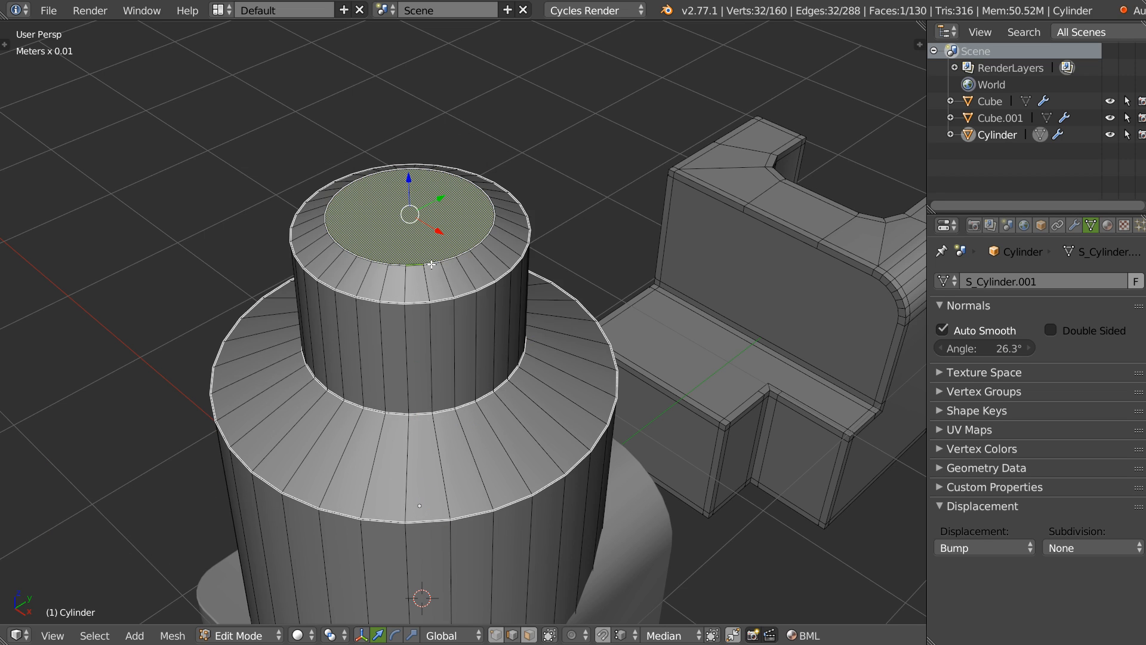
key(space)
click(560, 263)
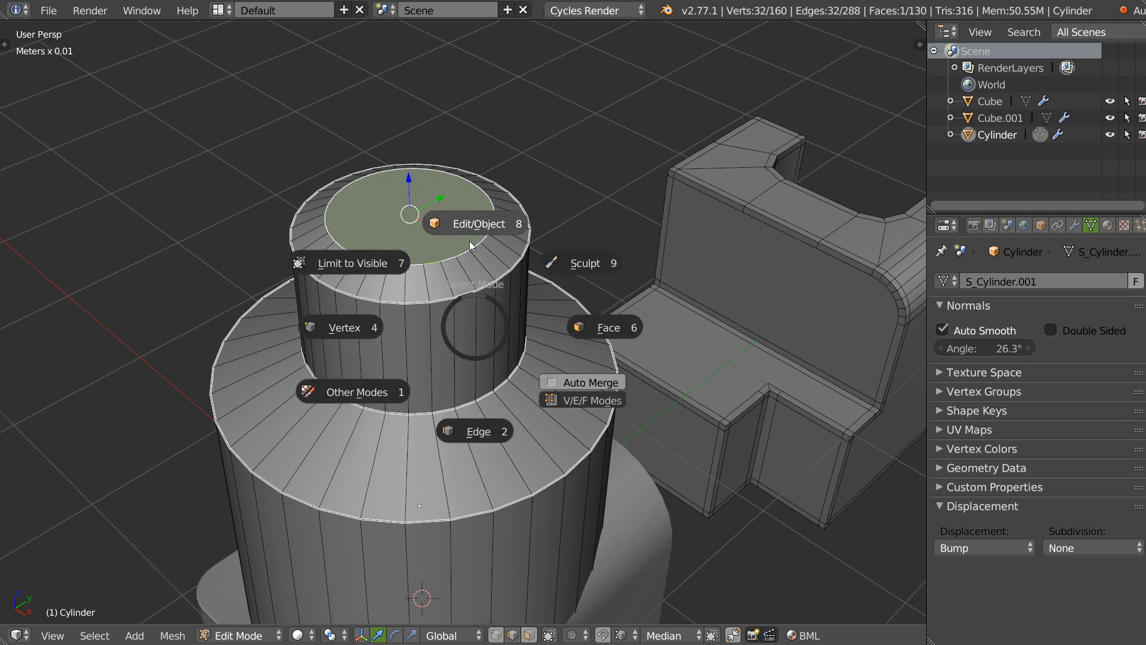
Inset the cylinder's top face in face selection mode and return to Object Mode
key(Tab)
click(473, 246)
key(Tab)
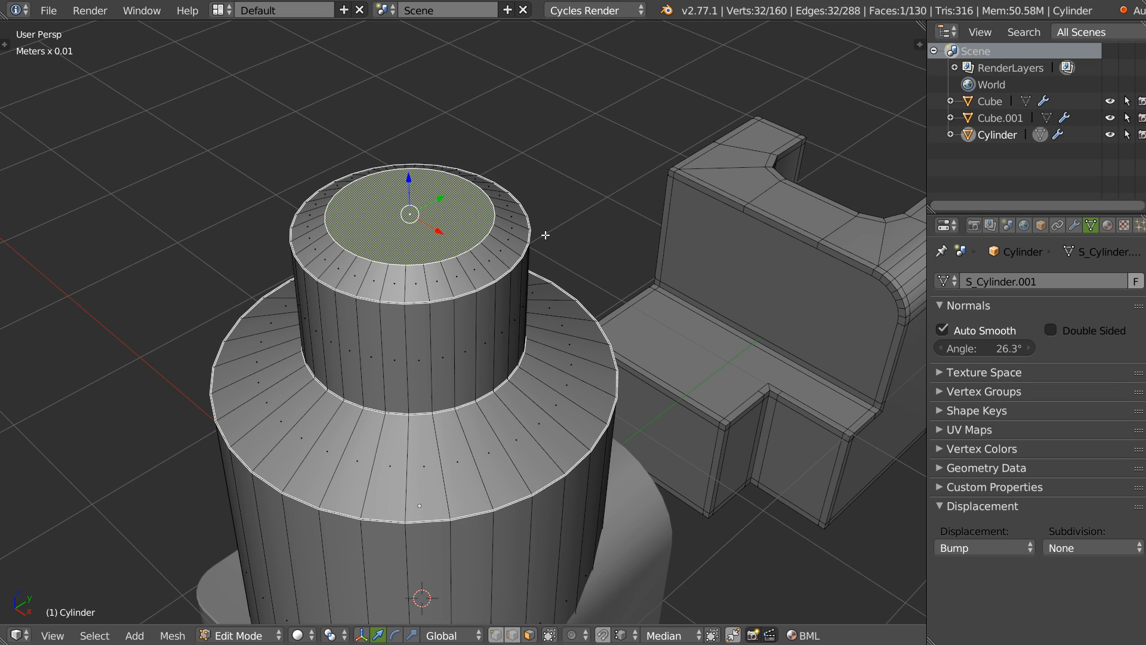
key(i)
click(464, 172)
key(Tab)
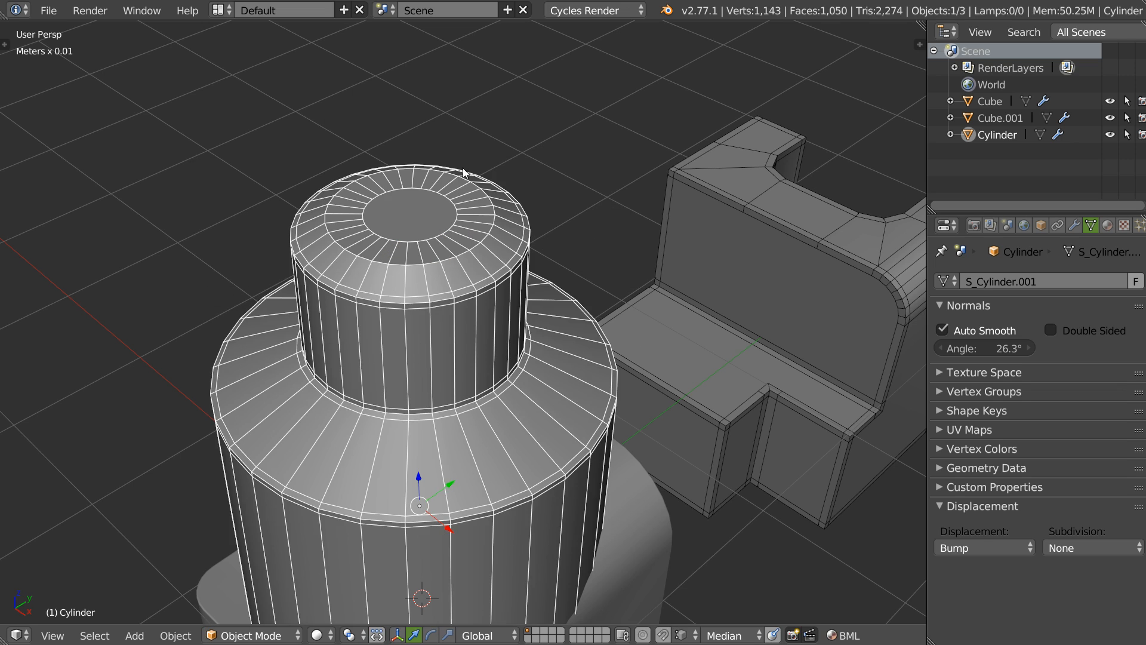
Select the edge loop around the cylinder's tapered top and add bevel weight to it
key(Tab)
alt+right_click(448, 258)
key(space)
click(611, 278)
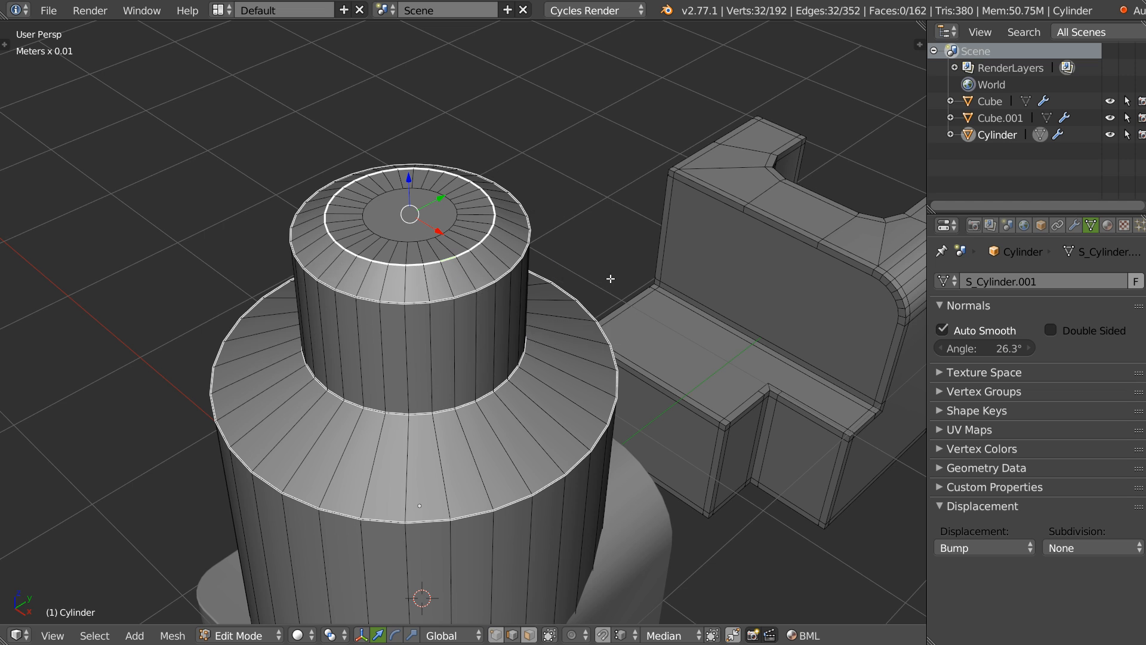
key(Tab)
Inspect the cylinder's bevelled edges with Adjust Bevel from a lower angle
key(space)
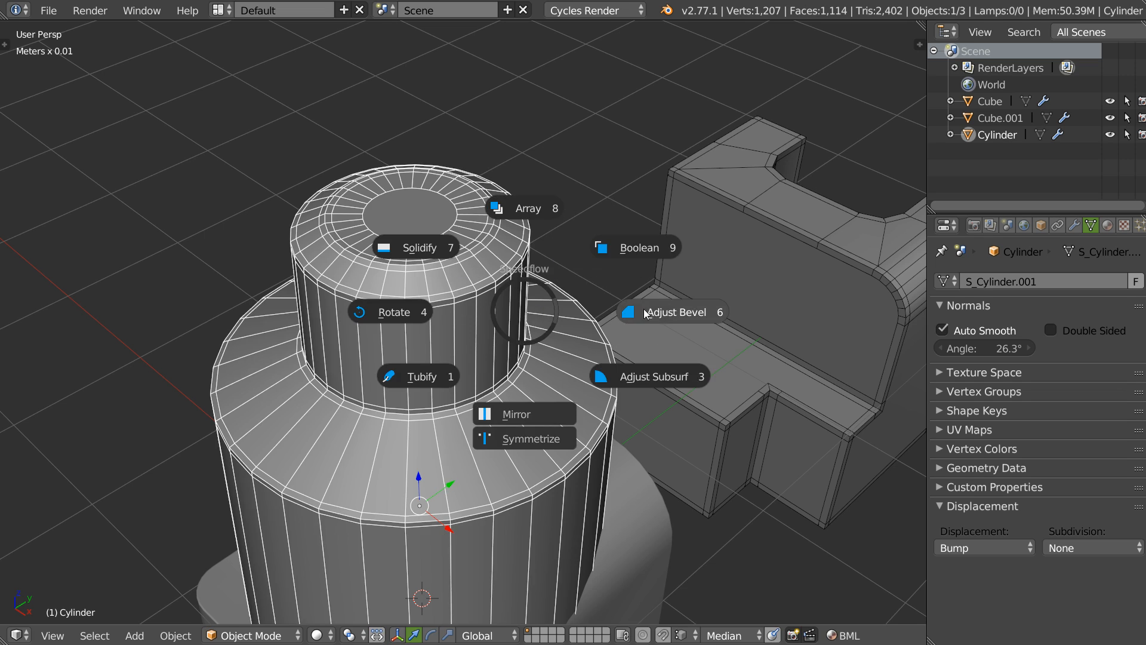
click(657, 311)
click(657, 314)
middle_drag(655, 313, 575, 294)
key(Escape)
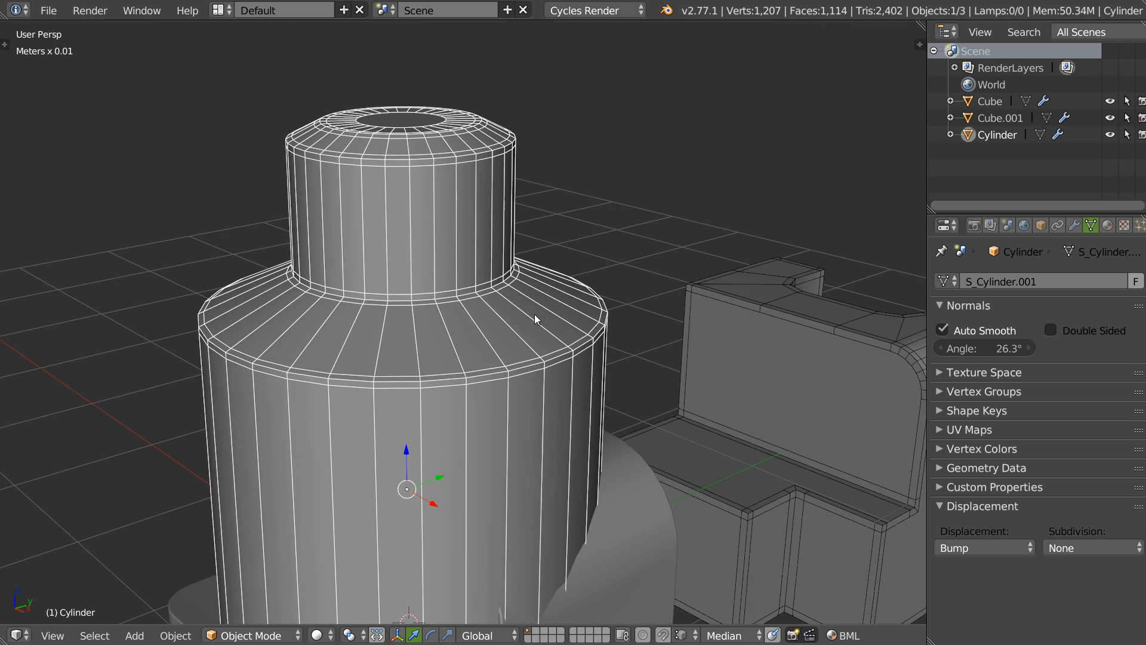
Add a subdivision modifier to the cylinder with Adjust Subsurf and toggle the wireframe display
key(space)
click(641, 378)
click(766, 391)
middle_drag(482, 243, 445, 277)
key(z)
scroll(502, 313, down, 4)
middle_drag(502, 313, 460, 353)
Delete the cylinder and both blocks to empty the scene
key(x)
click(473, 306)
right_click(459, 353)
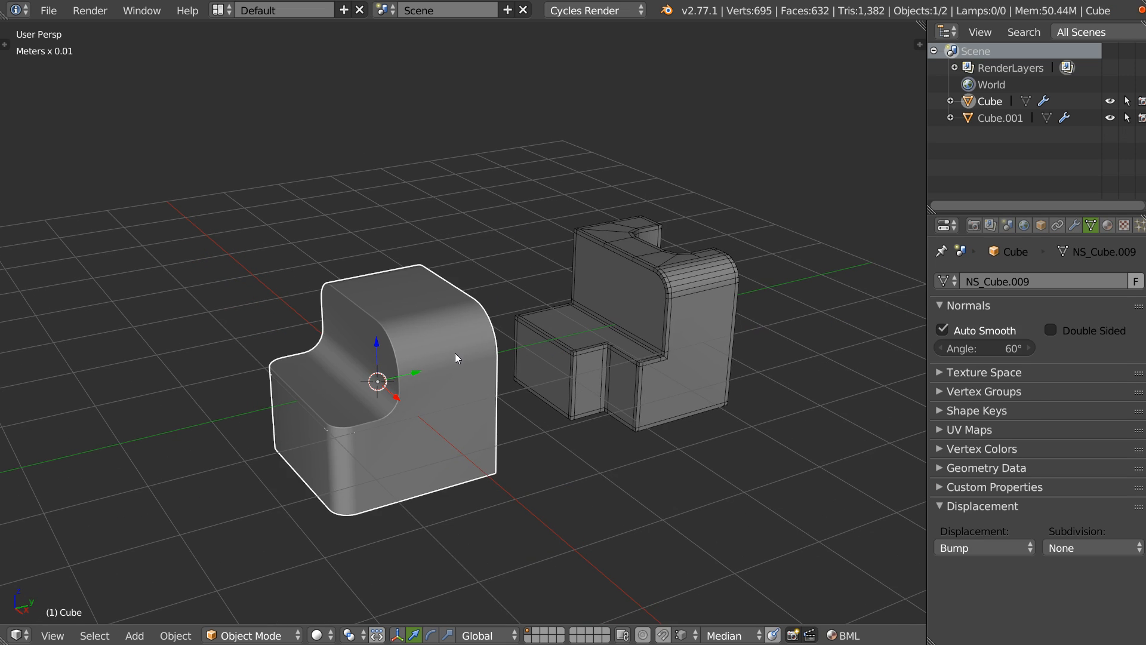
key(x)
click(455, 353)
right_click(622, 333)
key(x)
click(538, 341)
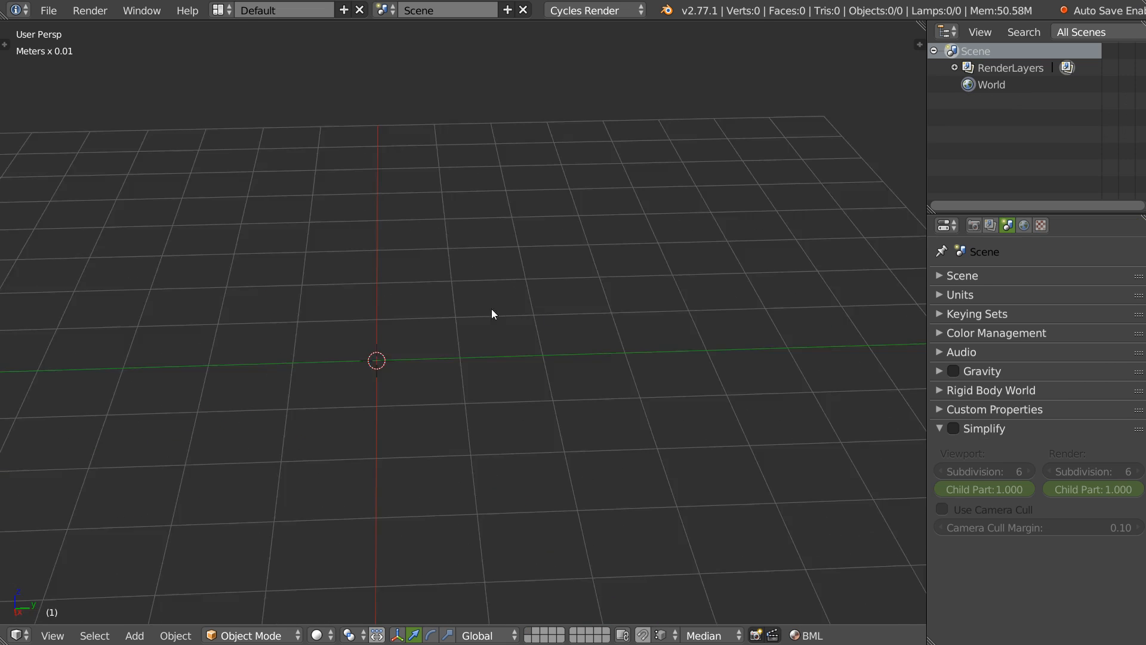
Add a new cube at the 3D cursor
middle_drag(492, 309, 411, 337)
right_click(411, 337)
click(351, 437)
Bevel the cube with Adjust Bevel at width 0.08, 4 segments, profile 0.7, subdiv mode off and weight limit
right_click(458, 287)
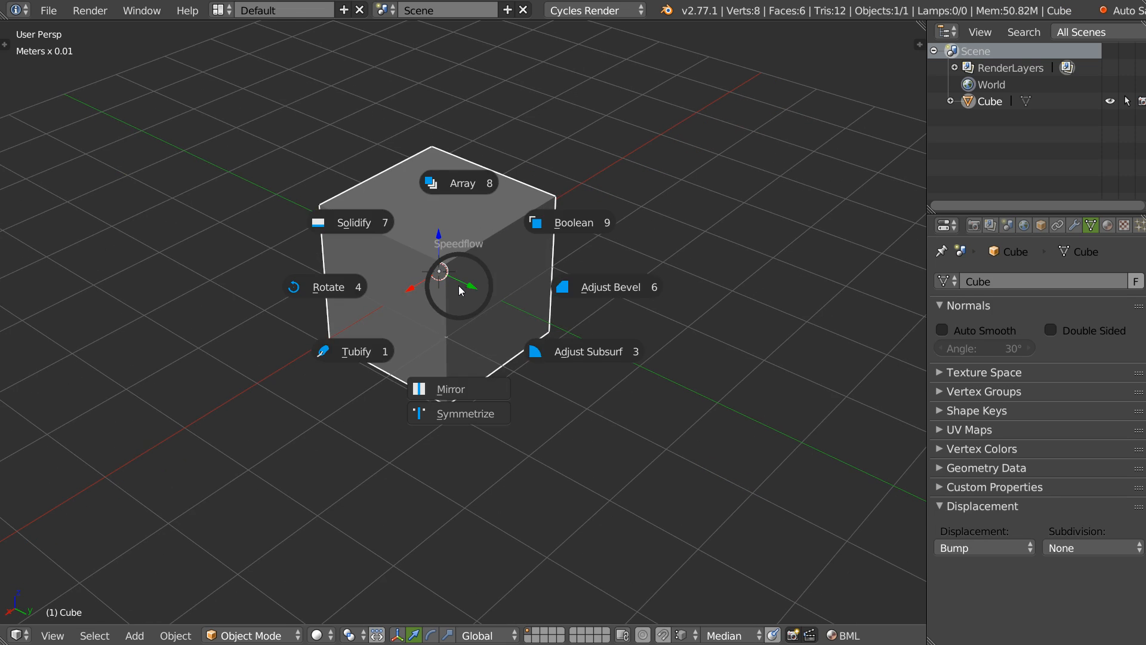
click(582, 285)
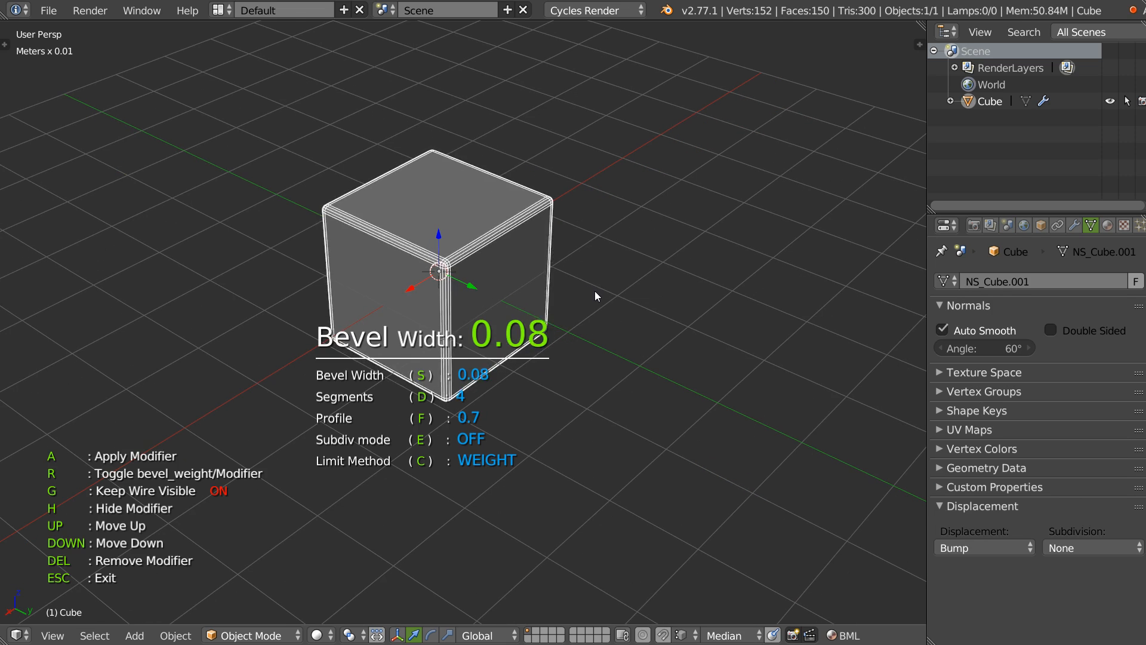
click(595, 291)
mouse_move(641, 149)
middle_down()
mouse_move(452, 238)
mouse_move(457, 314)
mouse_move(468, 289)
middle_up()
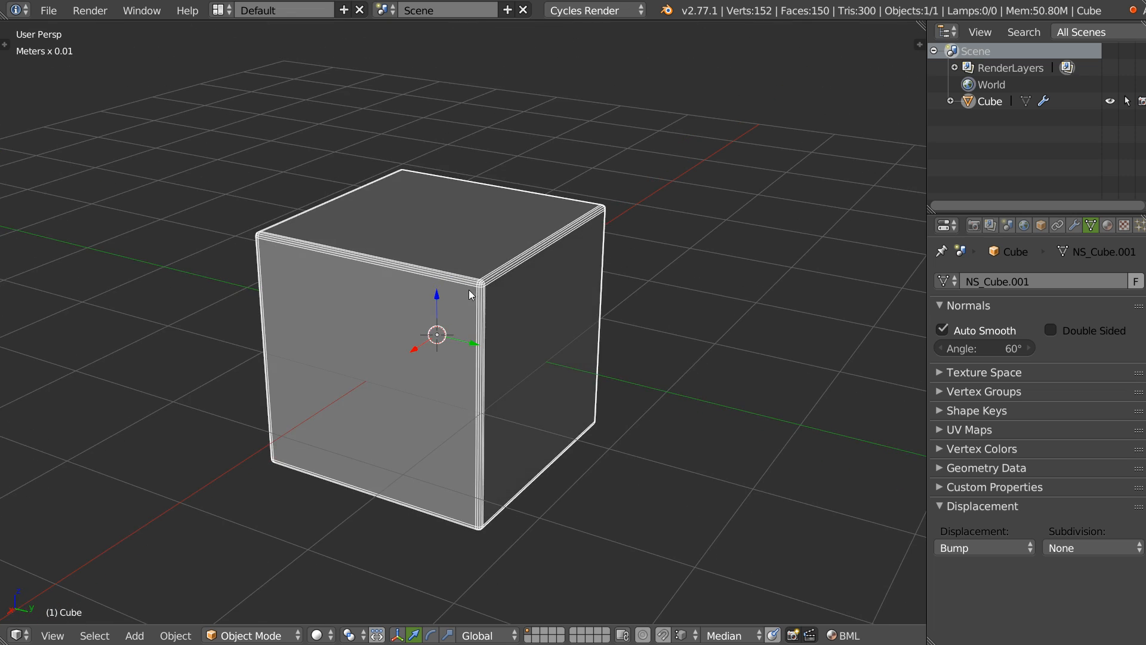
Split a wide rectangular insert out of the cube's top middle from the front view with a Rebool rectangle cut
middle_drag(620, 285, 578, 282)
scroll(487, 345, down, 3)
key(q)
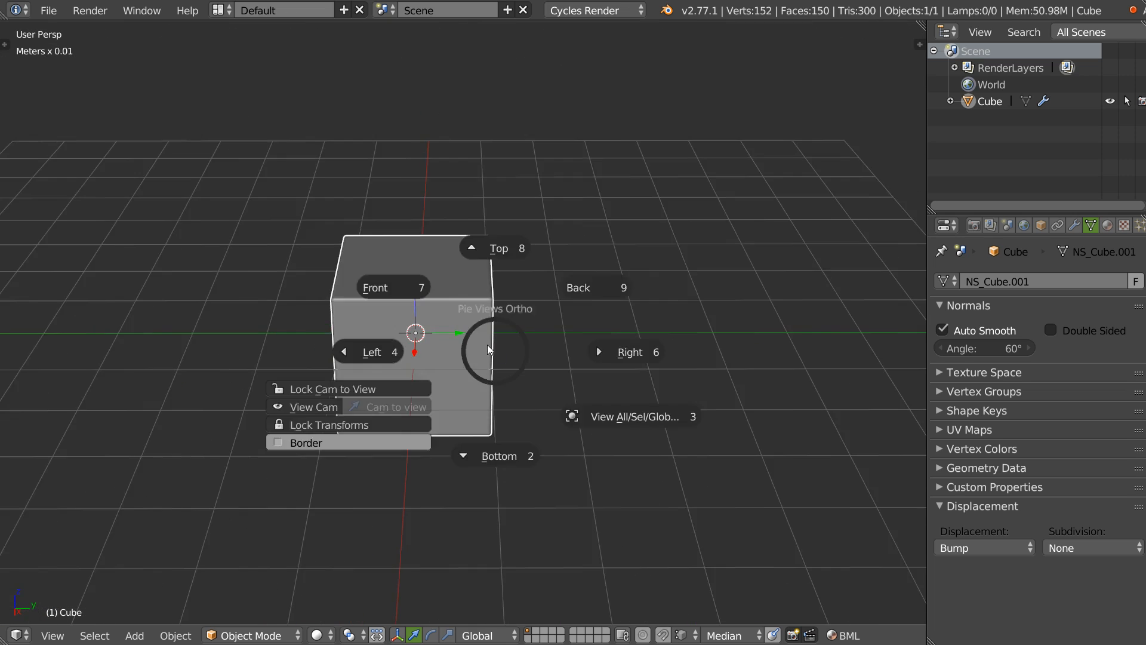
click(431, 255)
scroll(431, 256, up, 5)
mouse_move(373, 256)
shift+middle_down()
mouse_move(618, 249)
mouse_move(625, 226)
shift+middle_up()
key(ctrl+shift+x)
drag(407, 123, 443, 198)
ctrl+drag(691, 288, 722, 296)
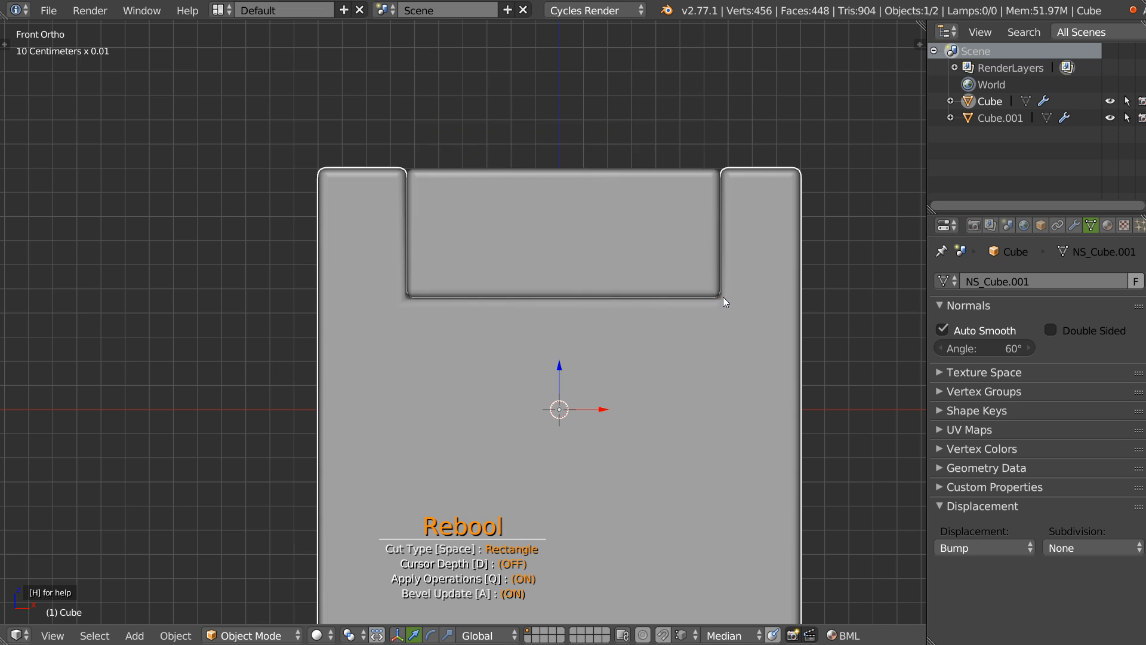
Symmetrize the cube and its rectangular insert together on the X axis
scroll(617, 277, down, 3)
middle_drag(617, 277, 614, 163)
right_click(489, 244)
right_click(487, 246)
shift+right_click(609, 304)
key(space)
click(621, 427)
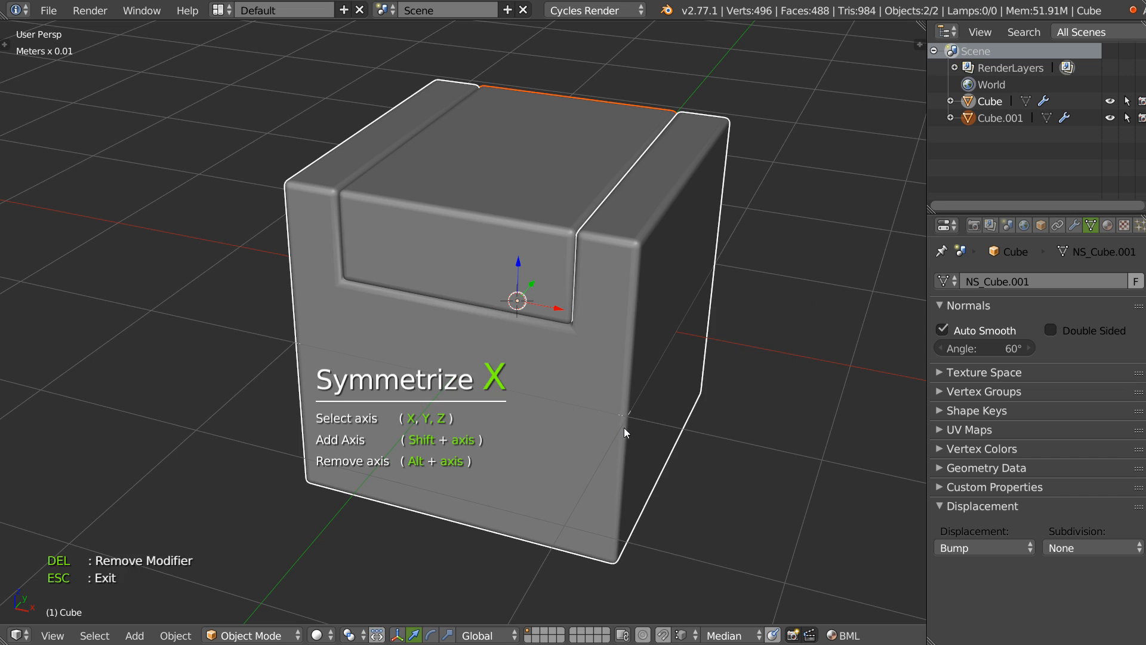
key(Escape)
Bevel the insert's upper front edge with 7 segments and an offset of about 0.33
key(Tab)
click(532, 269)
key(Tab)
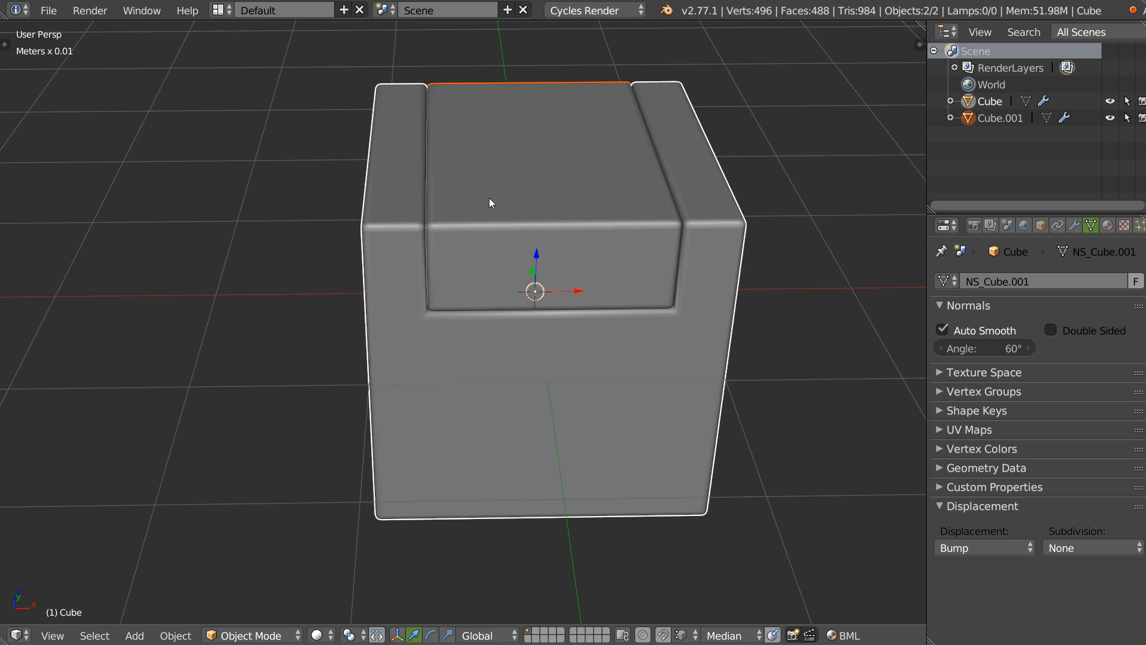
right_click(507, 206)
key(Tab)
right_click(494, 216)
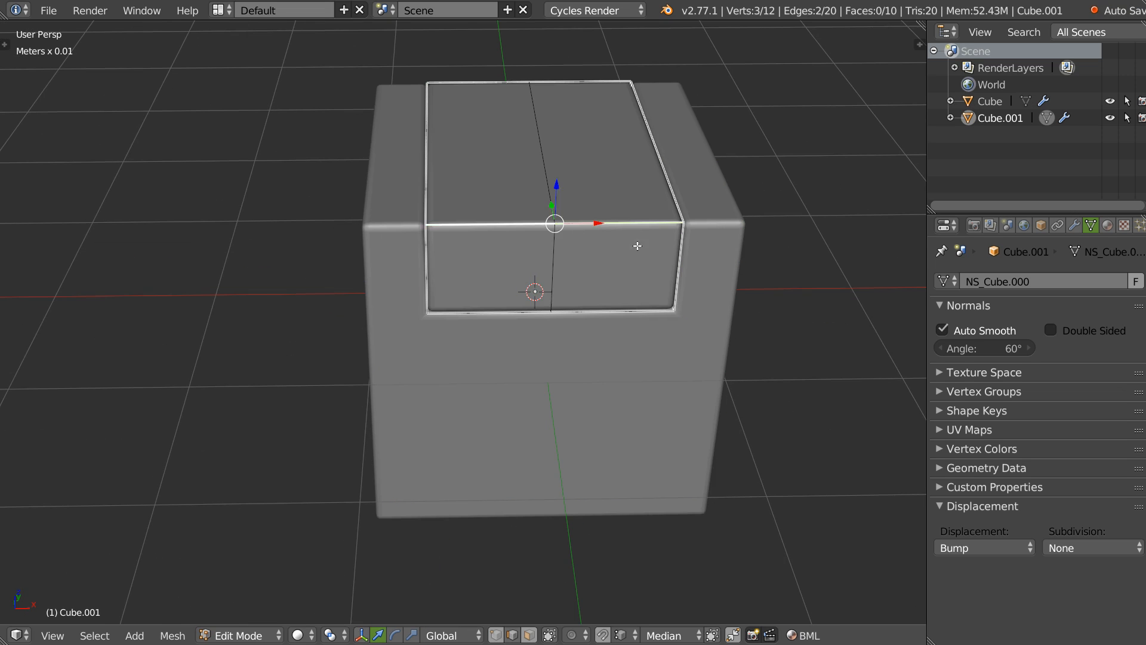
middle_drag(637, 245, 467, 208)
key(ctrl+b)
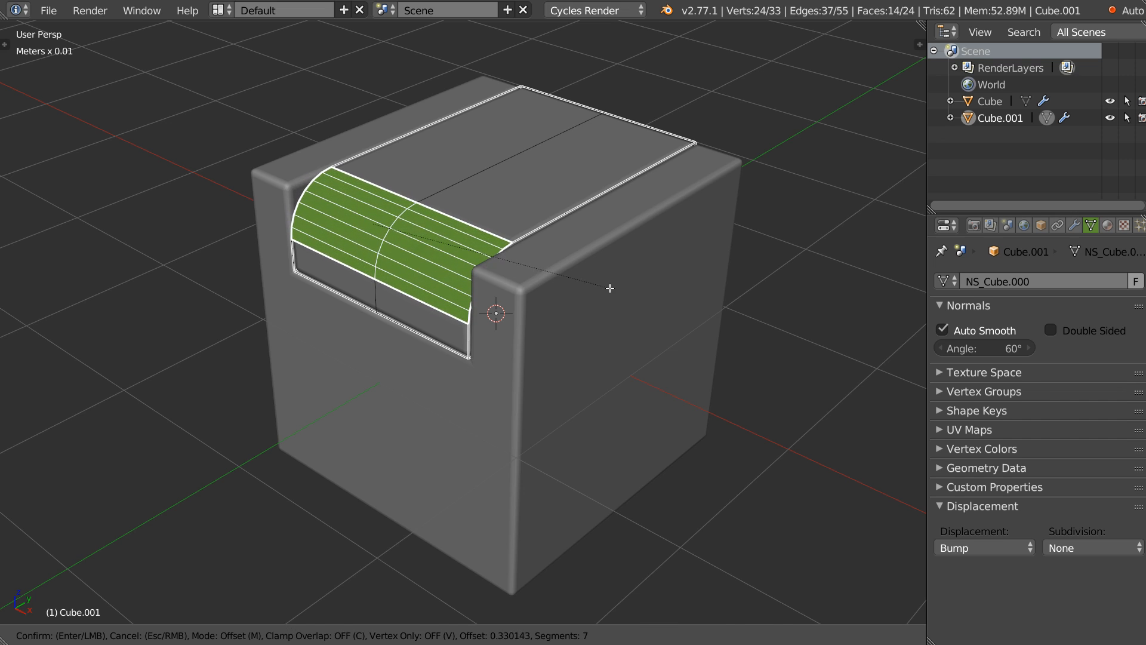
click(608, 287)
Refresh the bevel on the insert with its rounded upper front edge using Adjust Bevel
key(Tab)
click(487, 201)
middle_drag(460, 273, 465, 244)
key(space)
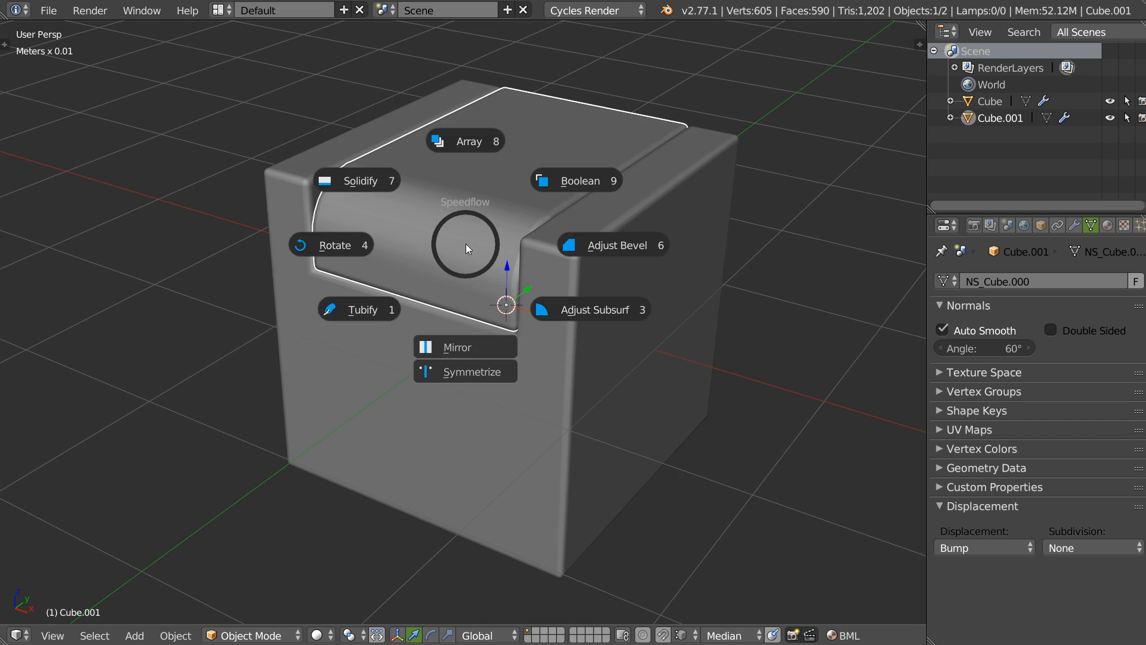
click(614, 249)
Place the 3D cursor on the insert's back and cut a rectangular top pocket open at the back with Difference, Cursor Depth on
key(KP_7)
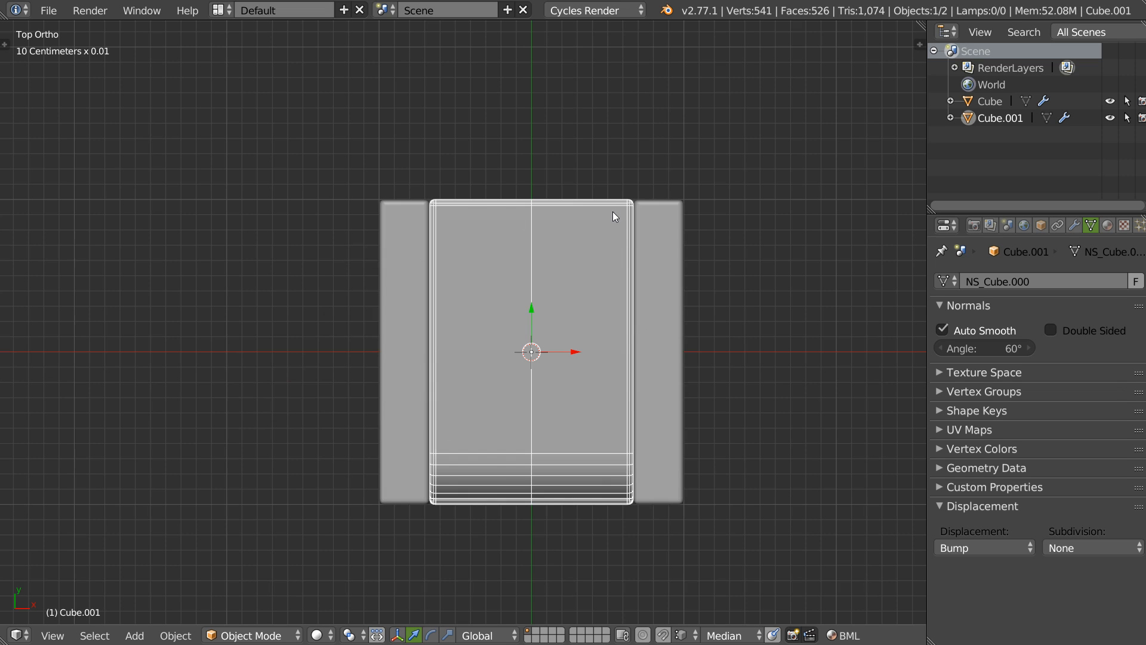
key(ctrl+KP_1)
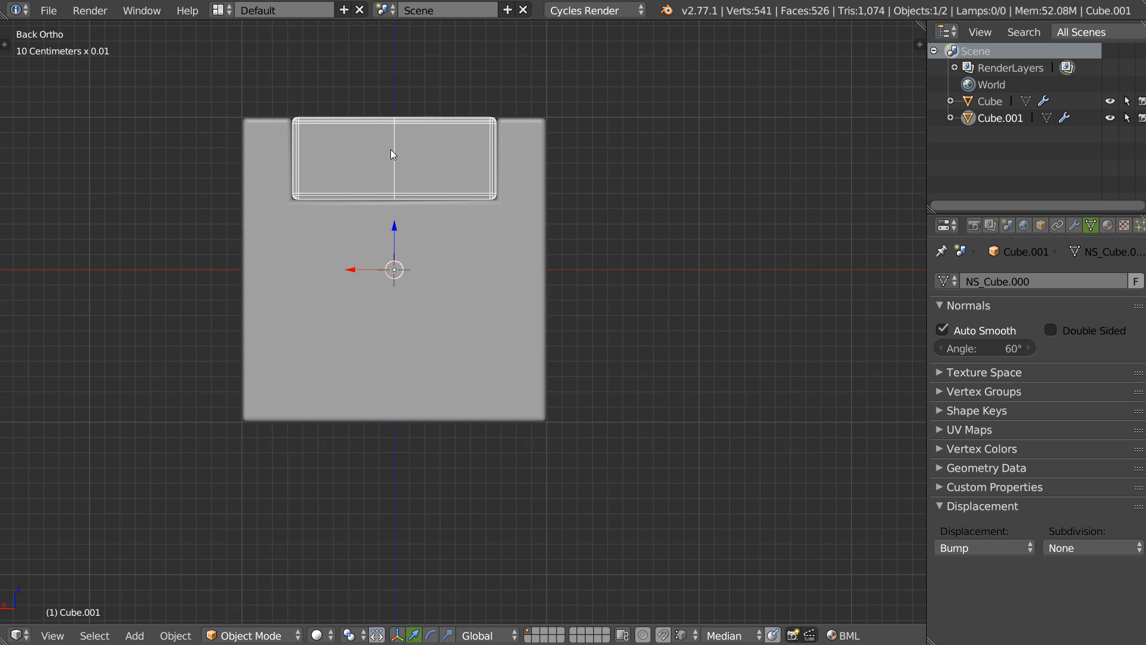
key(q)
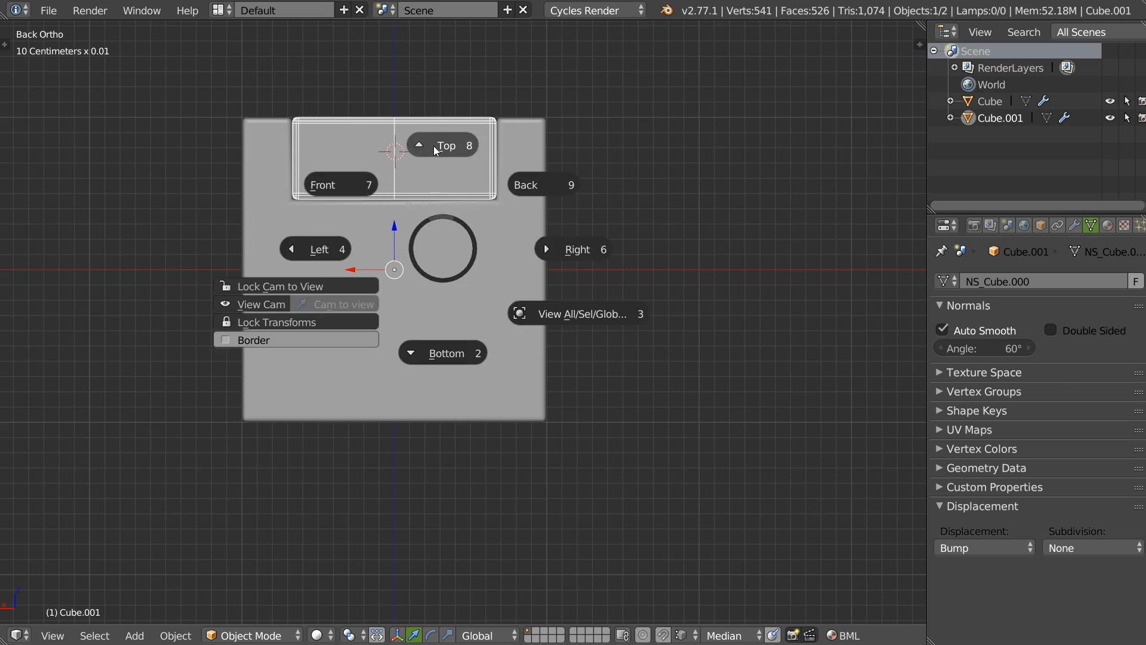
click(454, 145)
key(ctrl+shift+x)
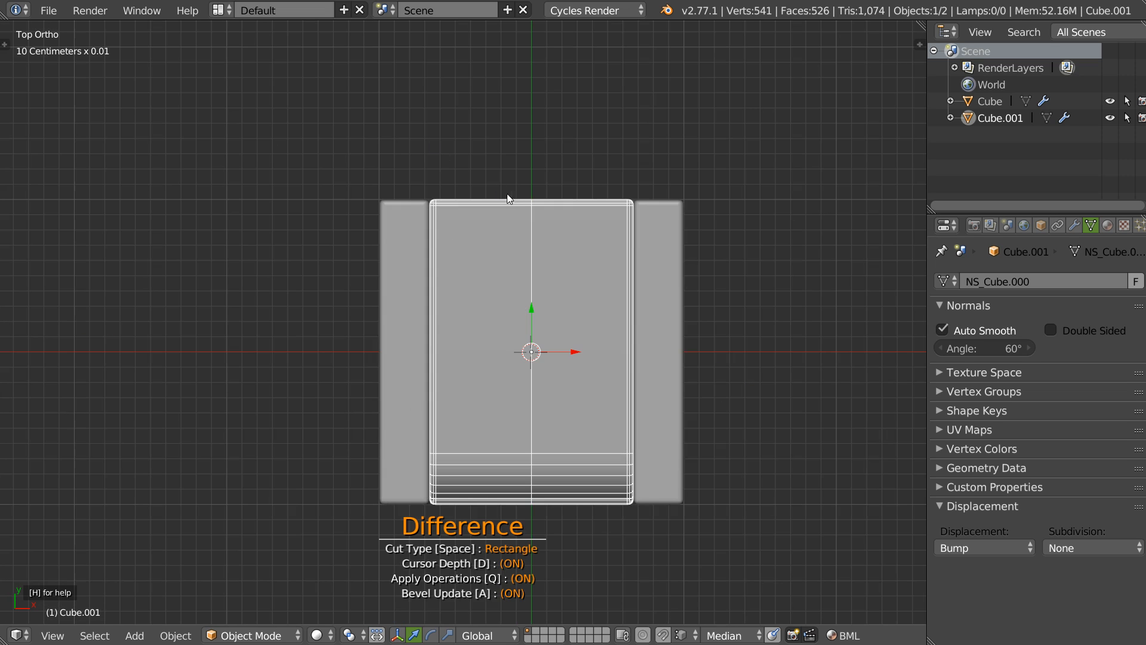
drag(589, 288, 595, 288)
Adjust the pocketed insert's bevel to width 0.01 with 4 segments and profile 0.7, and turn off Keep Wire Visible
middle_drag(596, 288, 510, 282)
scroll(453, 245, up, 2)
right_click(509, 282)
key(space)
click(580, 298)
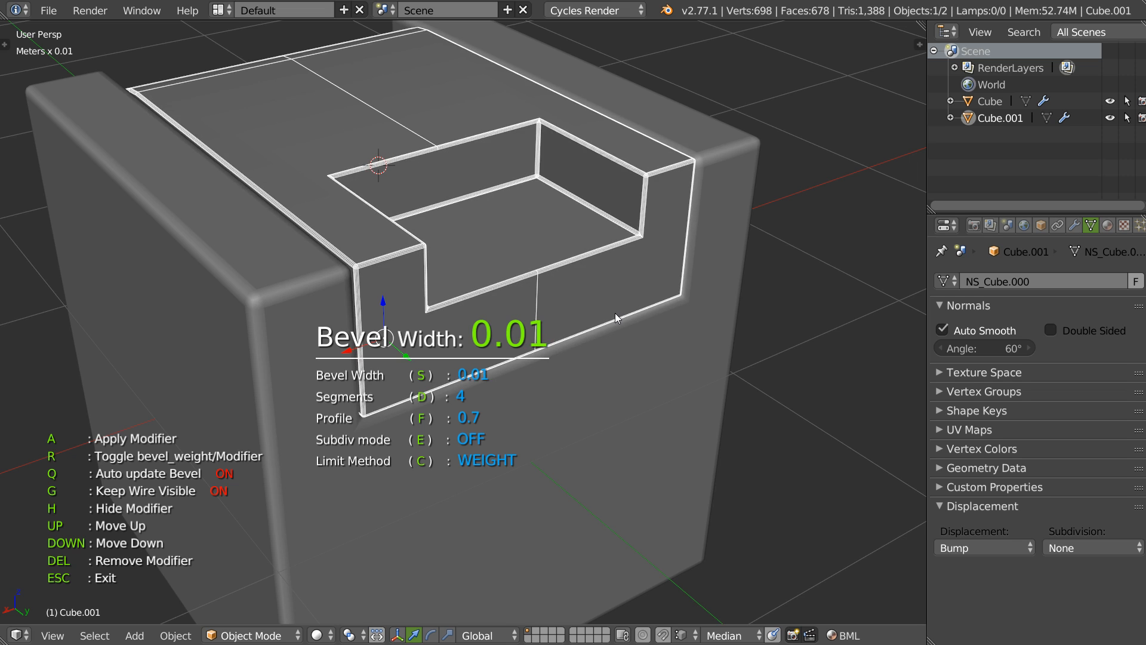
click(614, 313)
key(space)
click(654, 322)
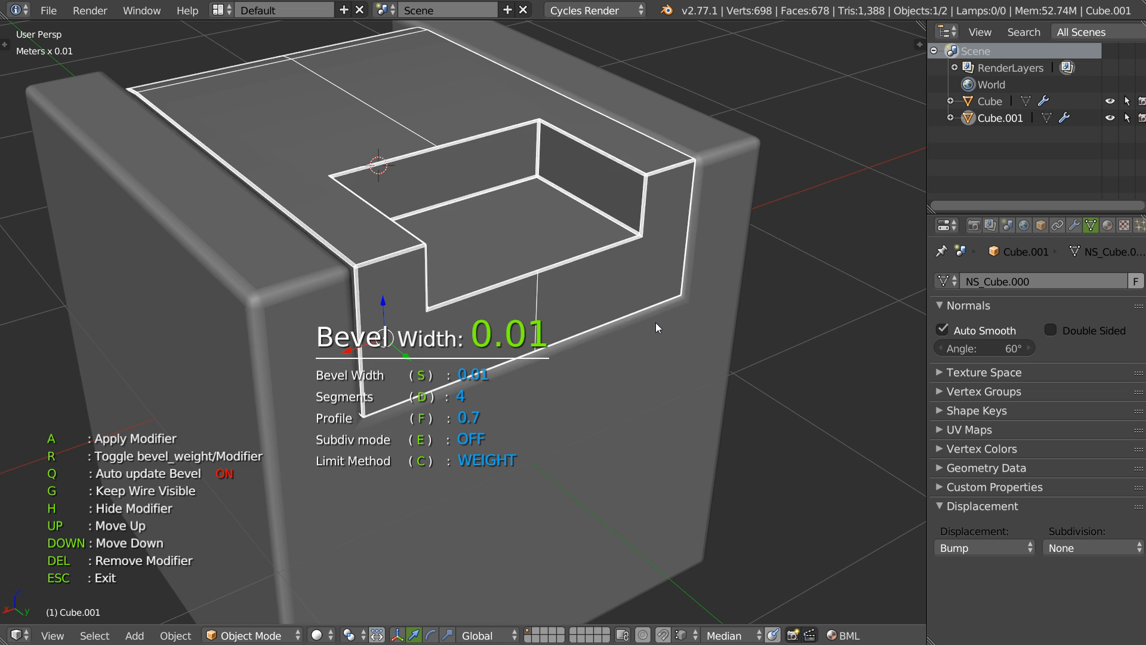
click(655, 322)
Round the pocket's inner vertical corner edges with an edge bevel
middle_drag(587, 228, 582, 247)
scroll(538, 263, down, 2)
middle_drag(483, 278, 461, 281)
scroll(461, 281, up, 2)
key(Tab)
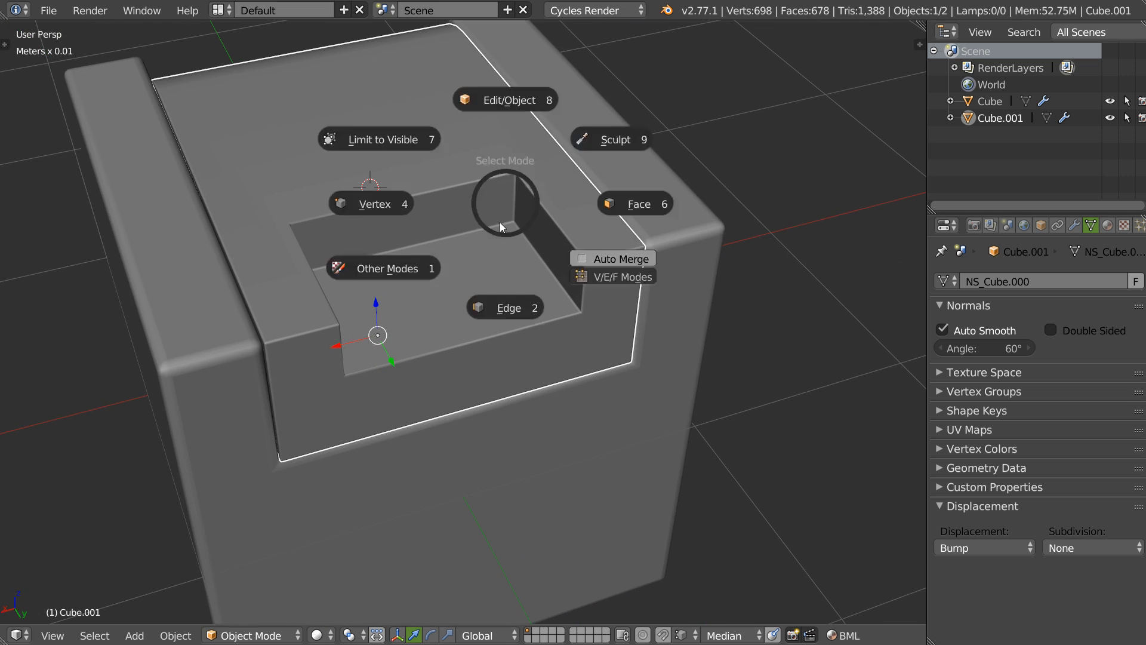
right_click(509, 200)
right_click(511, 196)
key(Tab)
key(Tab)
right_click(485, 205)
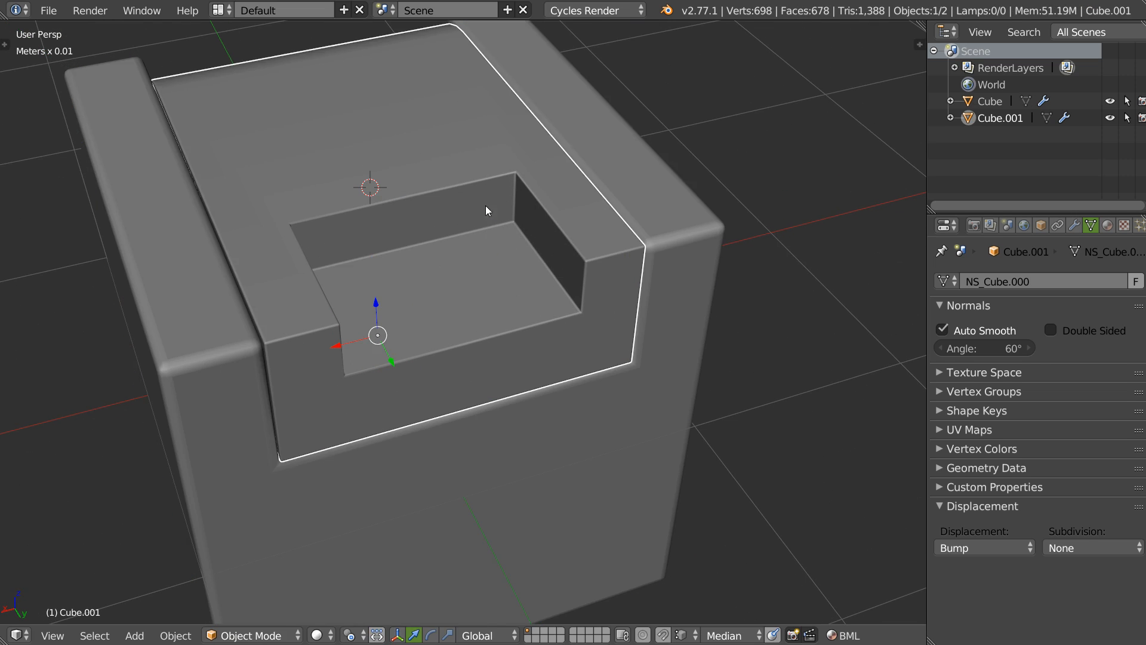
key(Tab)
mouse_move(486, 206)
middle_down()
mouse_move(342, 194)
mouse_move(497, 219)
middle_up()
key(ctrl+b)
click(457, 222)
key(Tab)
Update the insert's bevel modifier for the rounded pocket corners with Adjust Bevel
key(Tab)
key(space)
key(Escape)
key(Tab)
key(space)
click(639, 234)
middle_drag(628, 242, 603, 228)
Bevel the insert's lower front edge with 7 segments and an offset of about 0.05
key(Tab)
right_click(453, 300)
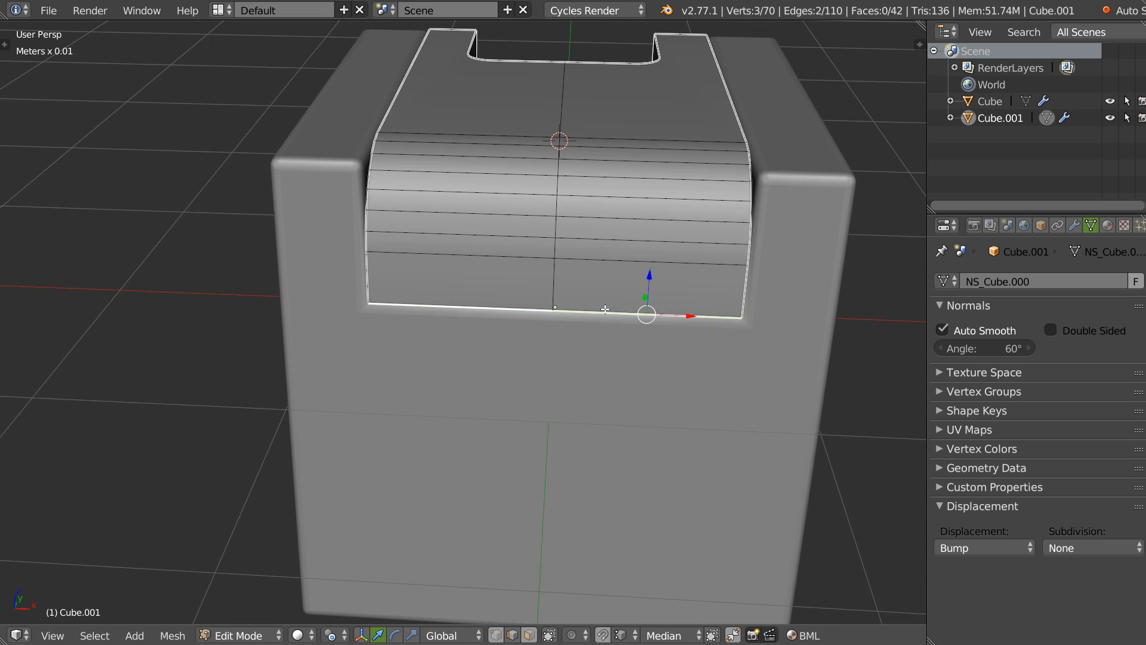
middle_drag(605, 309, 626, 259)
key(ctrl+b)
scroll(629, 259, up, 6)
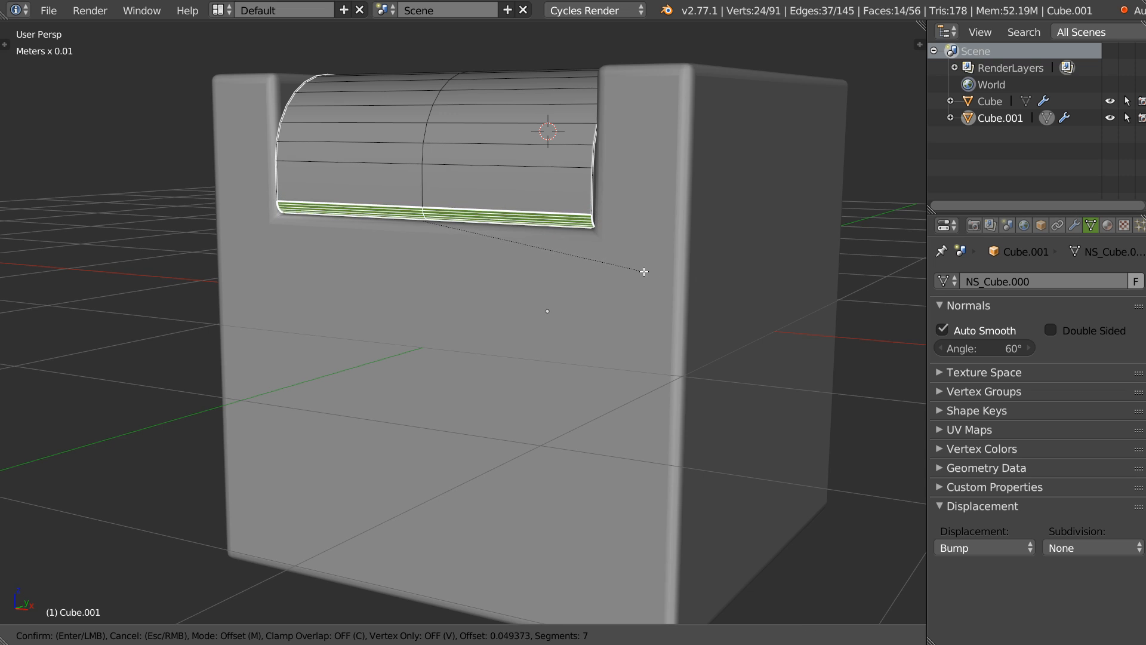
click(643, 271)
key(Tab)
Reduce the bevel width on the main cube with Adjust Bevel
right_click(606, 315)
key(space)
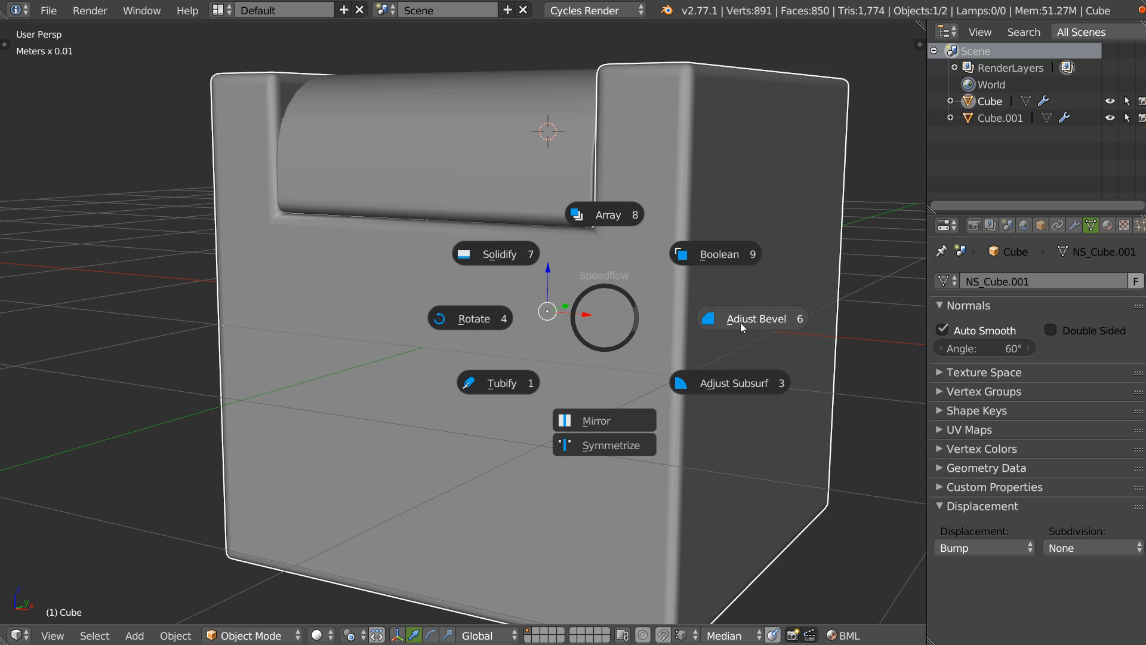
click(740, 322)
click(731, 326)
middle_drag(638, 278, 696, 311)
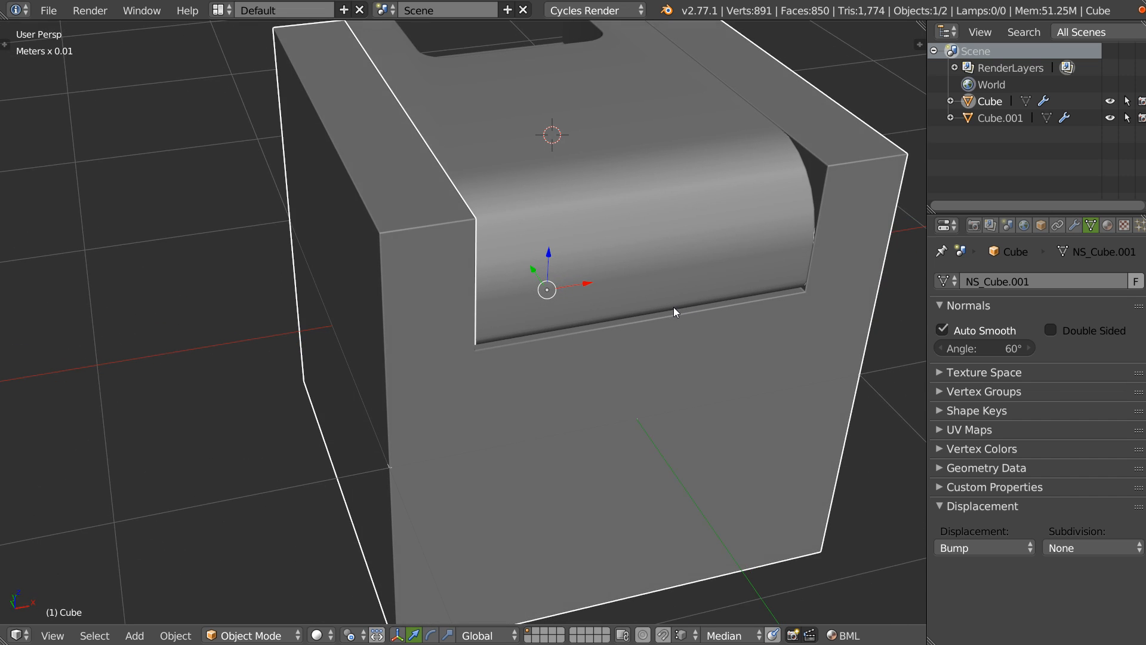
key(space)
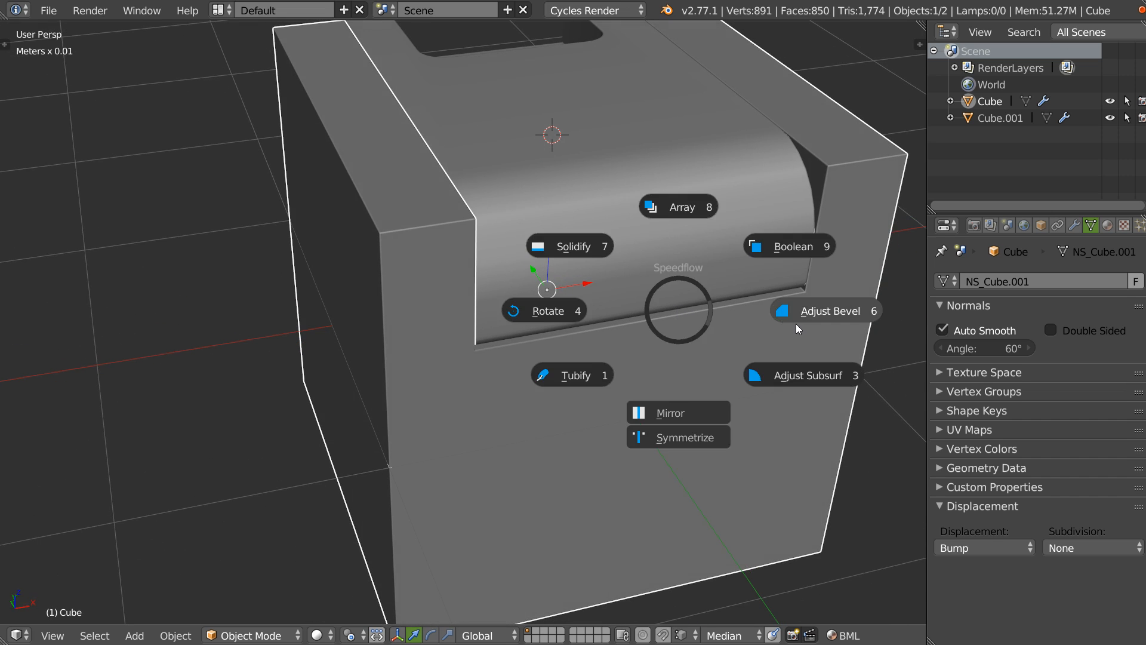
click(796, 324)
click(797, 324)
Bevel the upper front edges of the cube's two side arms with 7 segments and an offset of about 0.12
middle_drag(796, 326, 706, 244)
key(Tab)
key(Tab)
key(Tab)
click(674, 328)
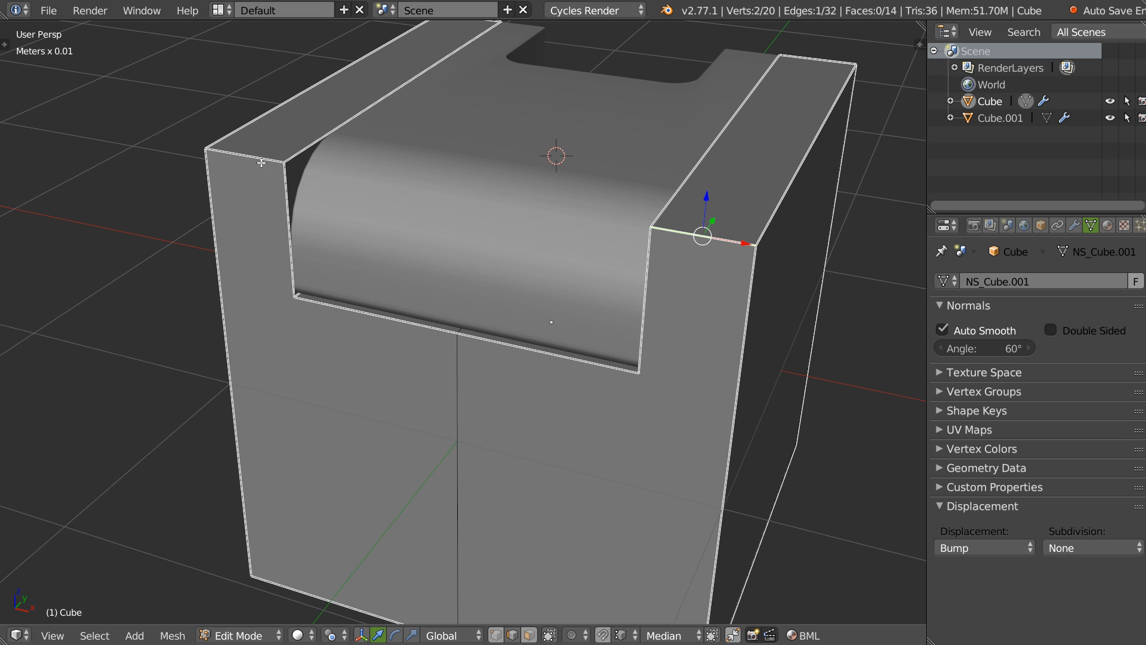
key(ctrl+b)
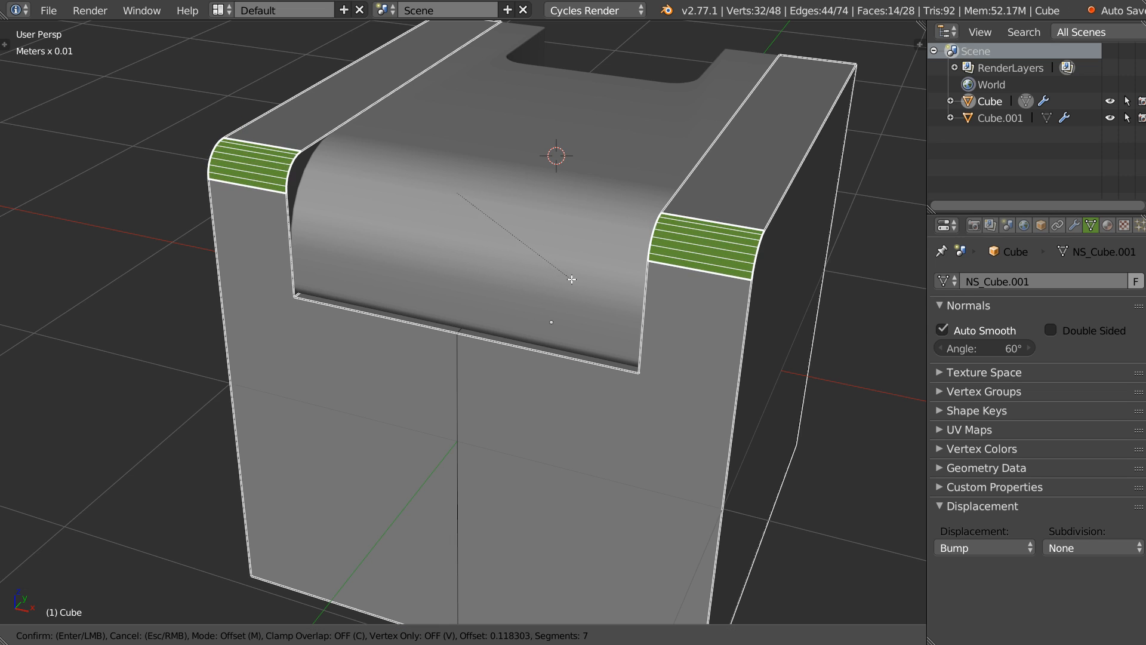
click(572, 280)
Update the main cube's bevel modifier for the rounded front arms with Adjust Bevel
key(Tab)
click(547, 289)
key(space)
click(692, 284)
click(693, 285)
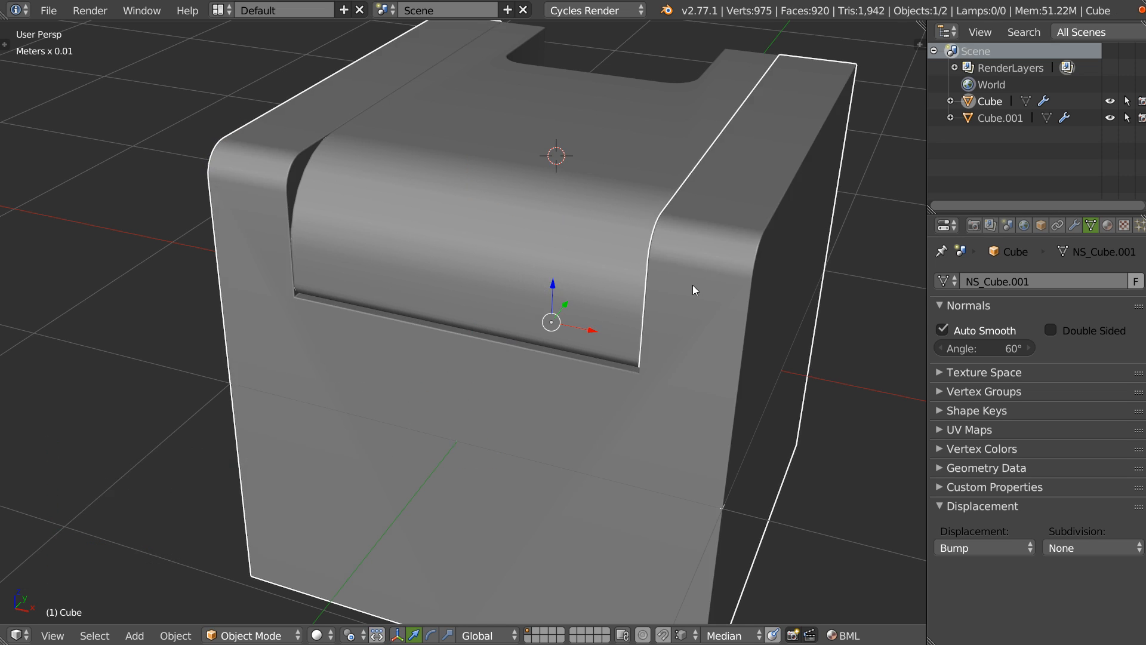
Try a rectangular Difference cut on the cube's upper back corner from the right view with Cursor Depth off, and undo it
scroll(692, 285, down, 3)
middle_drag(692, 285, 531, 273)
key(KP_3)
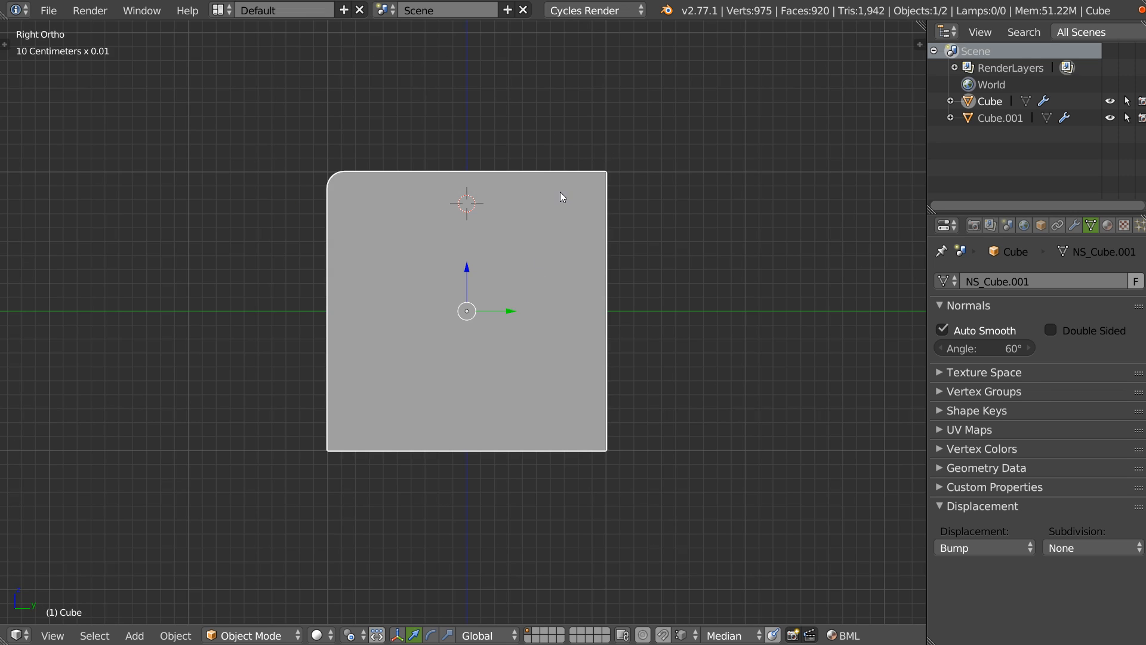
key(ctrl+shift+x)
key(d)
drag(647, 131, 467, 279)
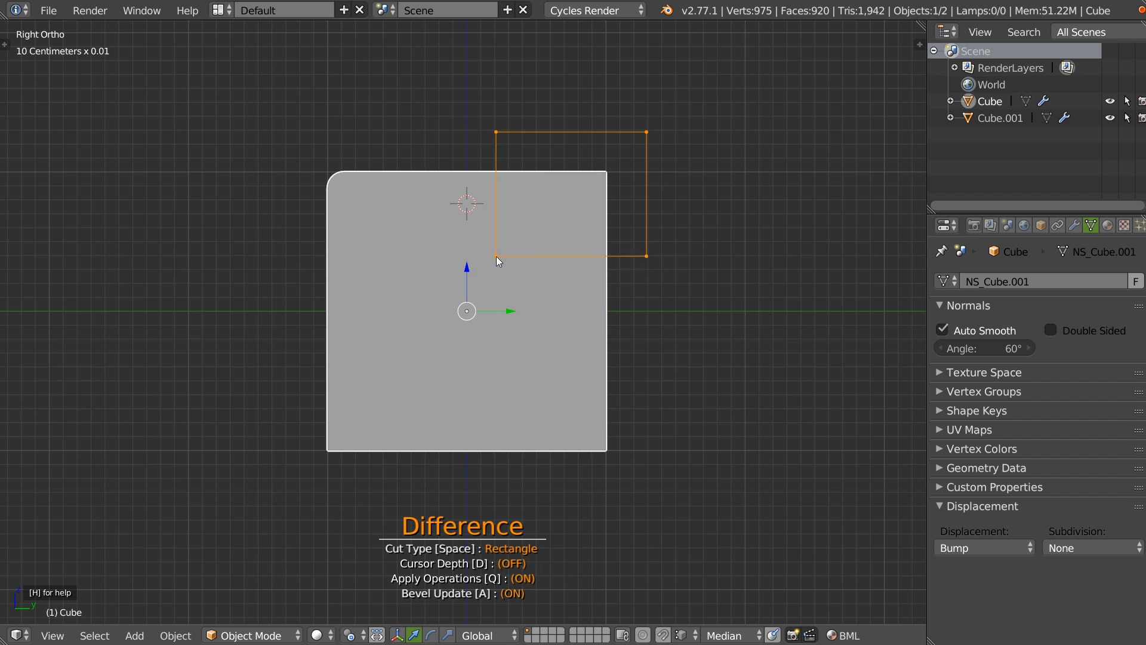
drag(510, 244, 514, 253)
middle_drag(515, 253, 438, 220)
key(Tab)
scroll(432, 213, up, 2)
key(ctrl+z)
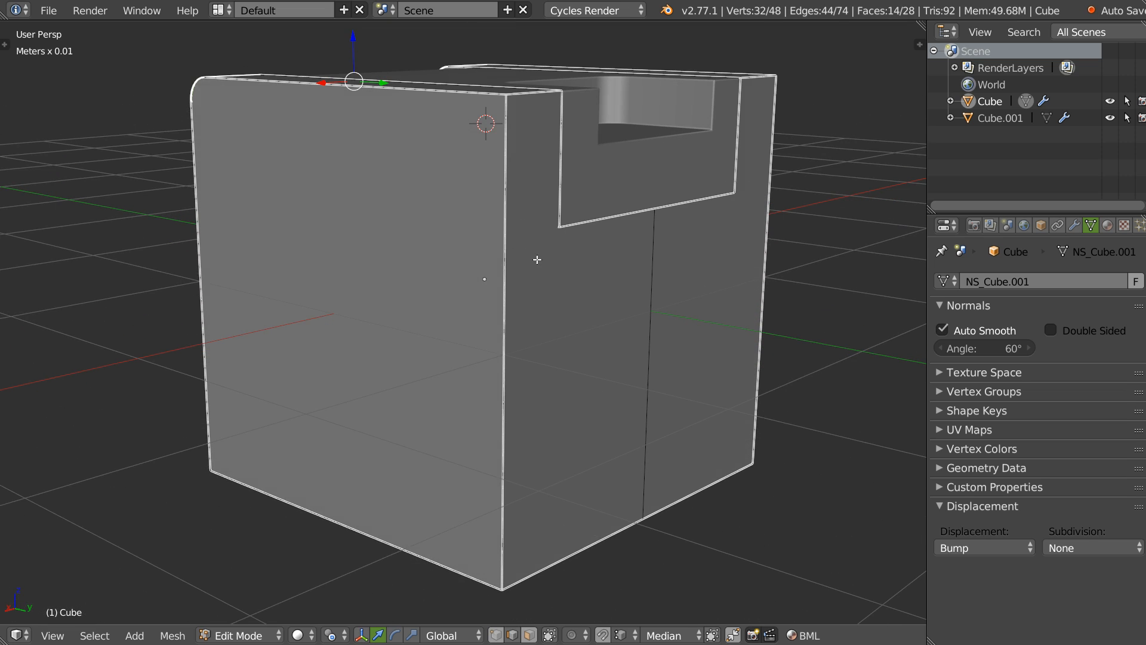
Cut a shallow rectangular step along the rear part of the side arms' tops from the right view with a Difference cut
key(q)
click(424, 213)
key(q)
click(666, 203)
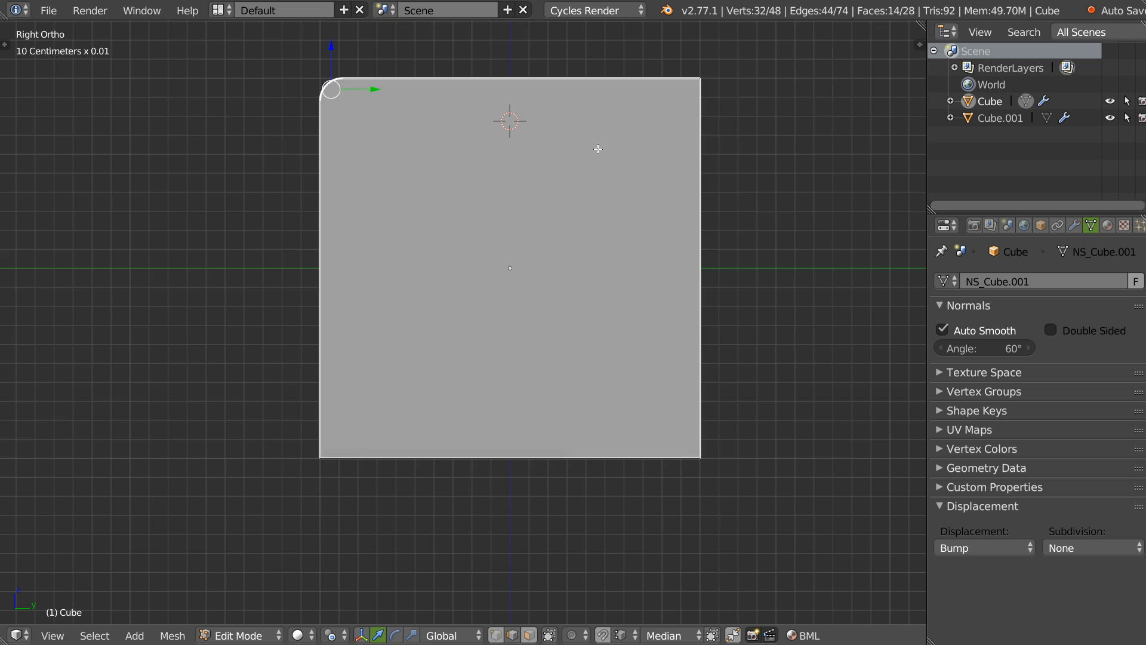
key(ctrl+shift+x)
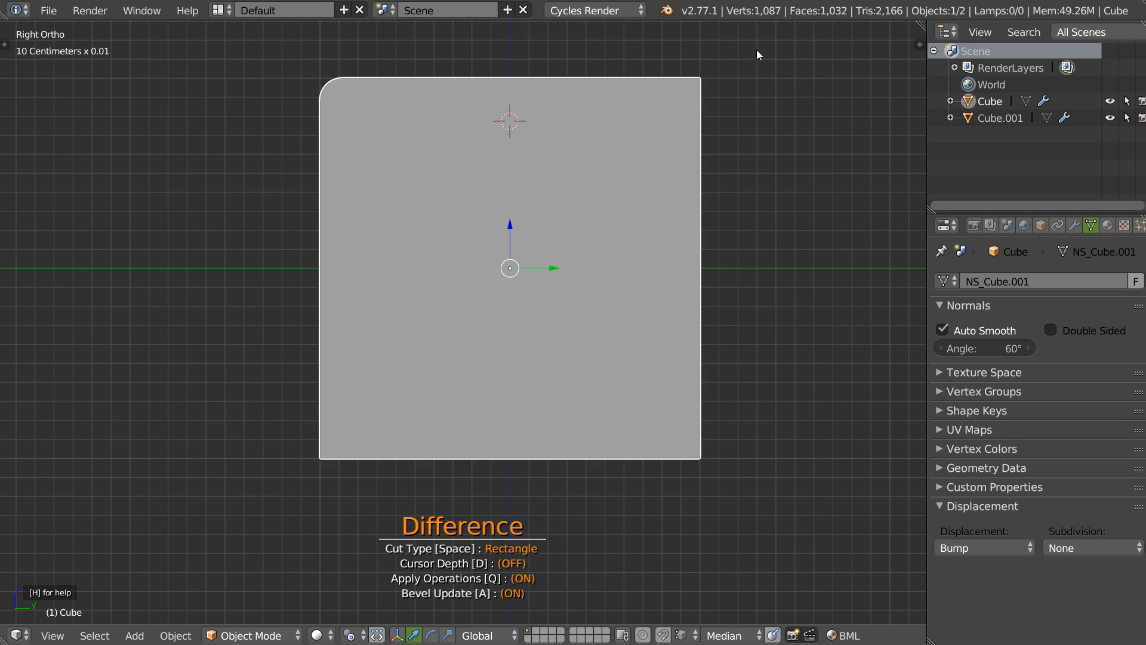
drag(587, 109, 418, 103)
Bevel the inner edge of the step on one side arm with 7 segments and an offset of about 0.08
middle_drag(418, 103, 471, 209)
right_click(388, 185)
right_click(392, 199)
key(Tab)
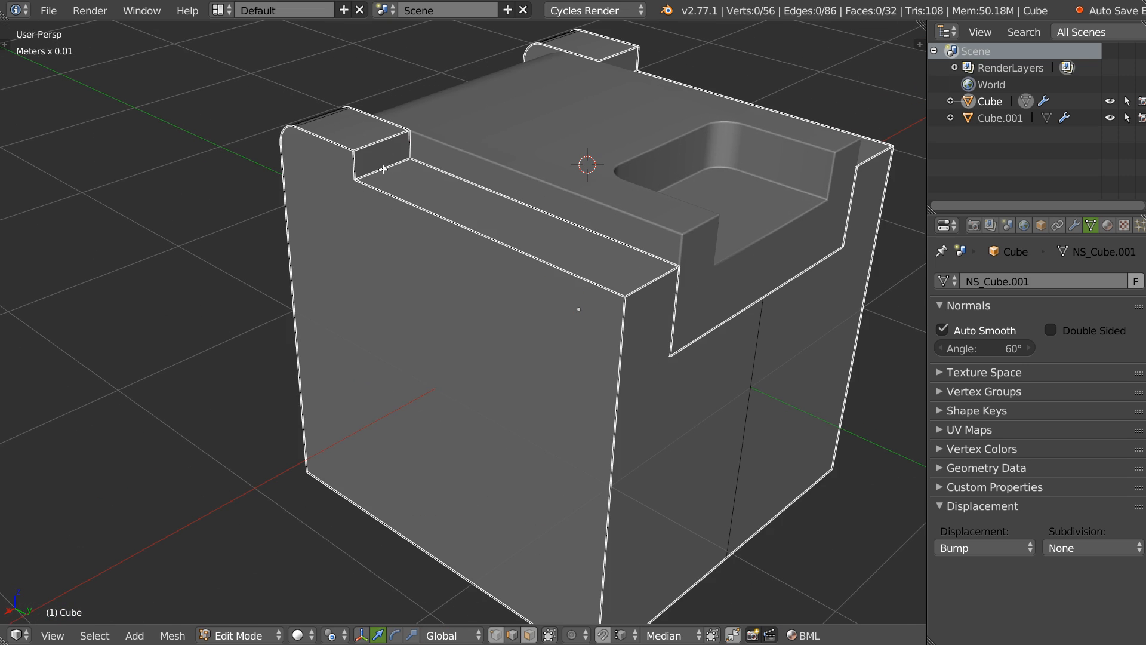
key(ctrl+b)
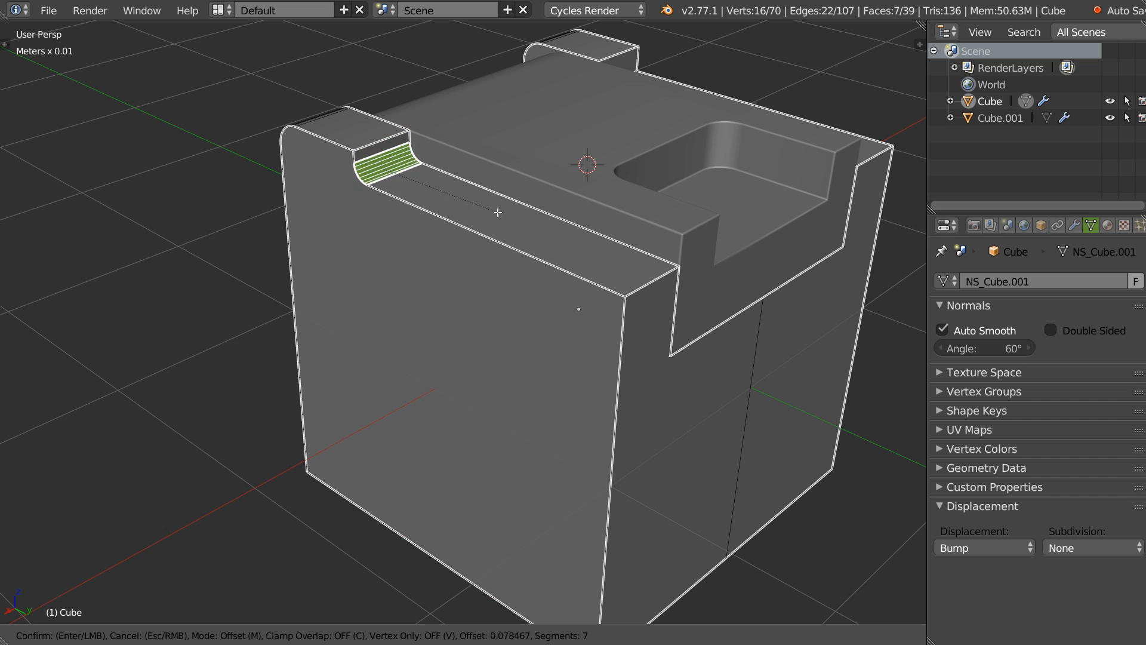
click(494, 216)
Refresh the cube's bevel with Adjust Bevel and symmetrize it to copy the rounded step to the other arm
key(Tab)
key(space)
click(609, 226)
key(space)
click(507, 384)
click(509, 383)
Bevel the upper back edges of both side arms with 7 segments
middle_drag(513, 263, 444, 183)
key(Tab)
right_click(253, 240)
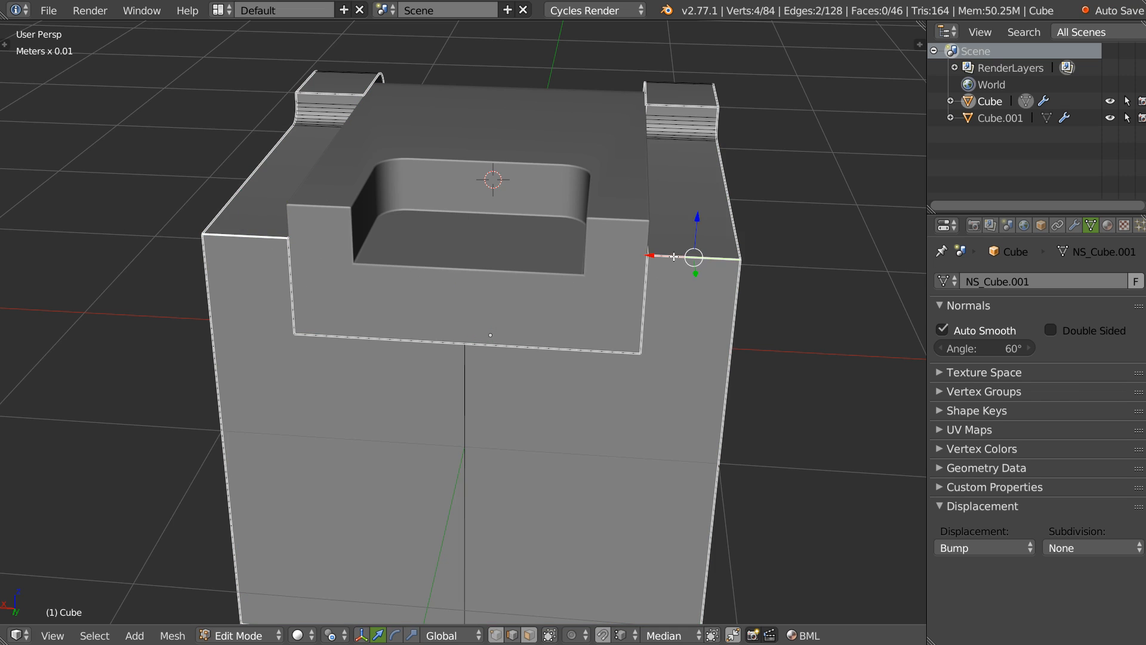
key(ctrl+b)
click(636, 325)
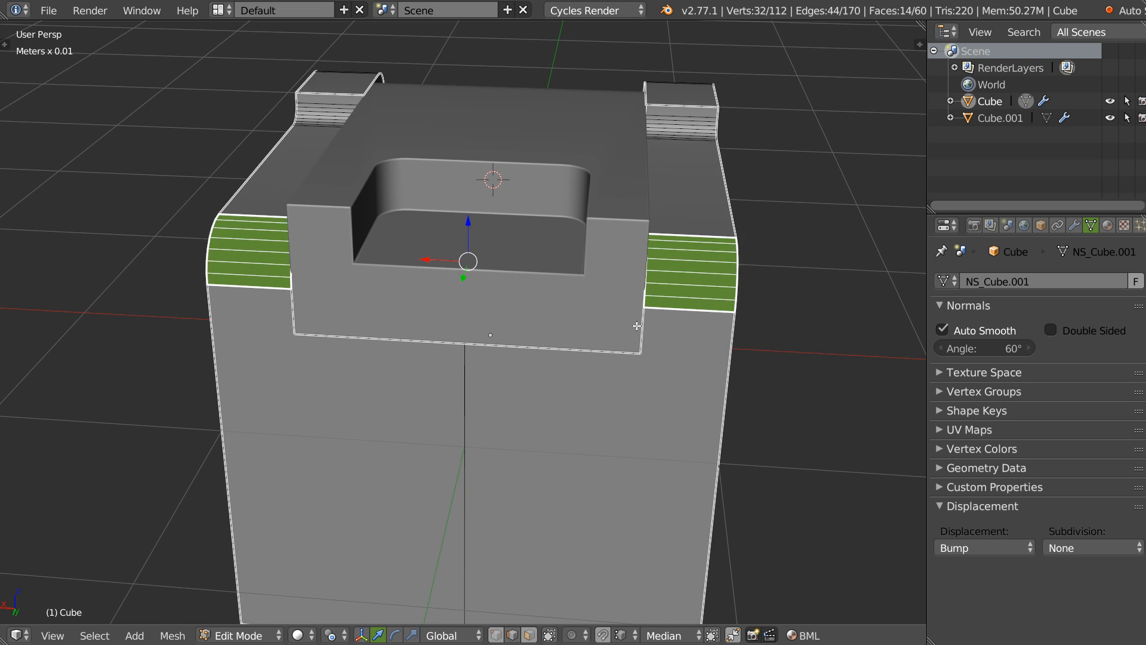
Update the cube's bevel modifier for the rounded back edges with Adjust Bevel
key(Tab)
key(space)
click(740, 263)
click(743, 263)
Try a Line Difference cut along the upper side profile of the cube with Cursor Depth on
middle_drag(742, 263, 563, 256)
scroll(647, 254, down, 2)
key(KP_7)
scroll(528, 238, up, 2)
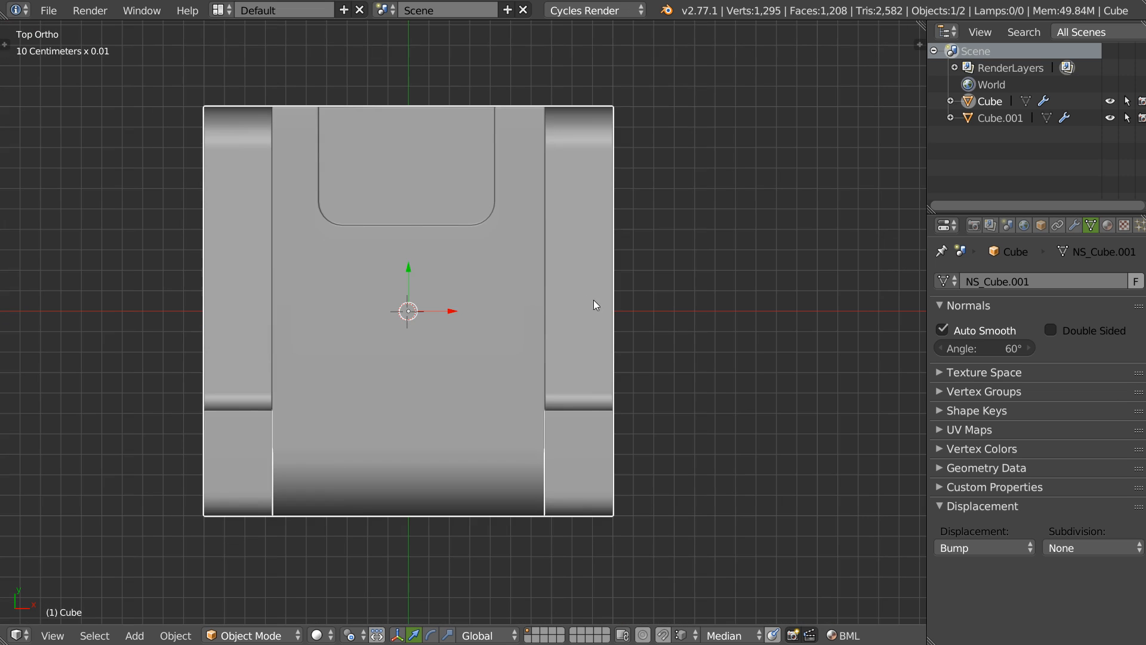
key(KP_3)
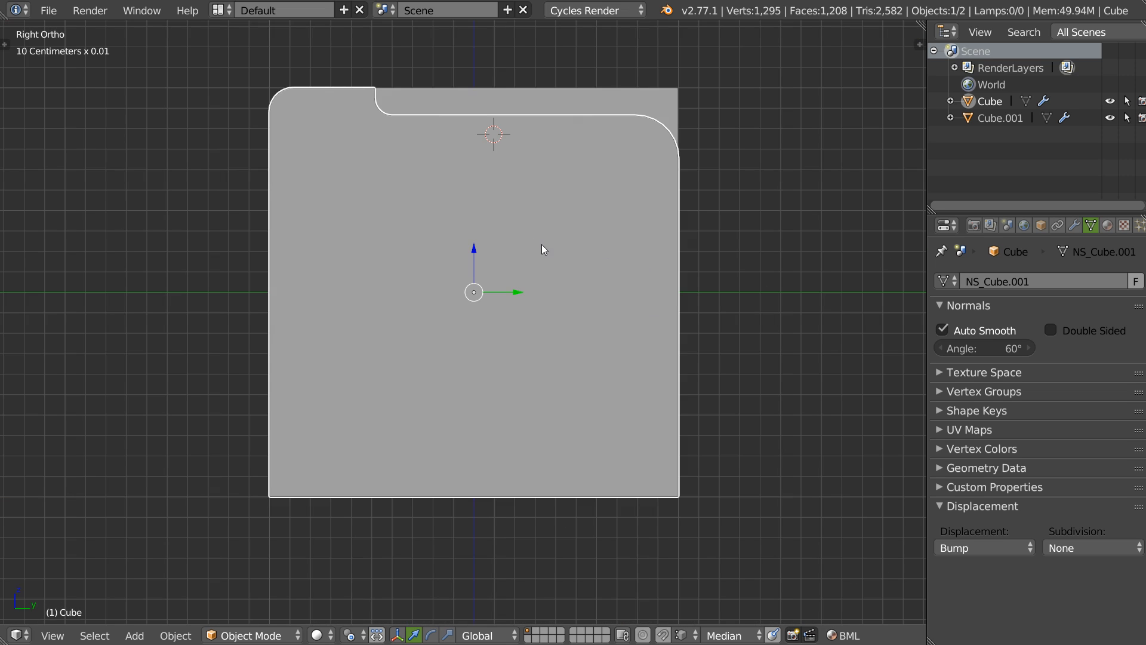
key(ctrl+shift+x)
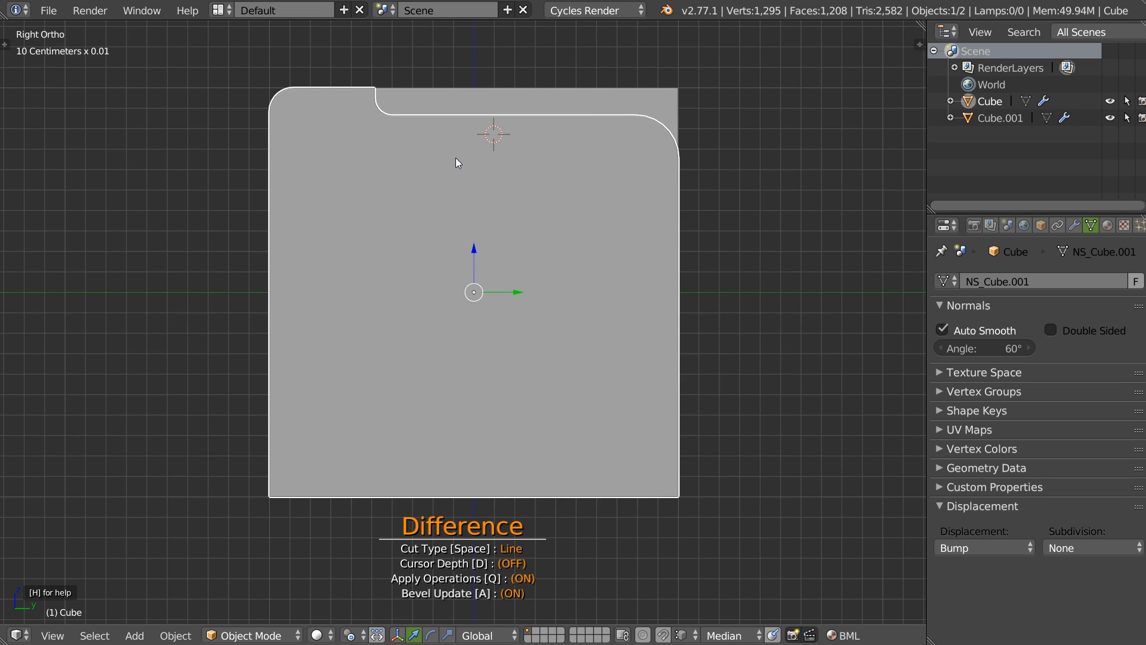
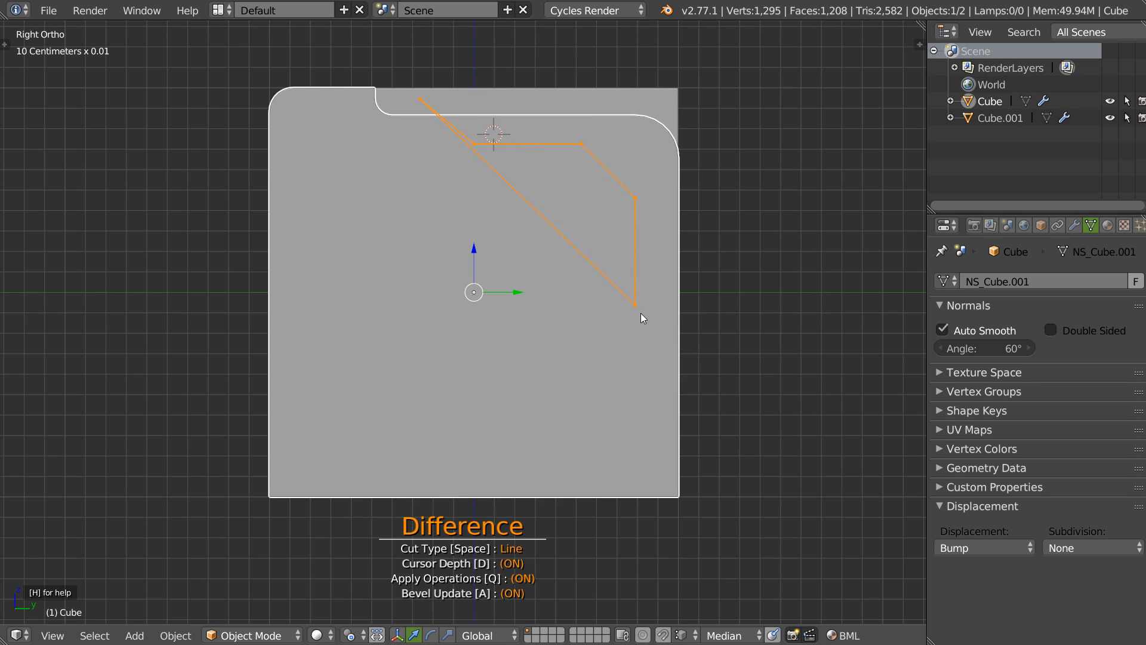
click(707, 377)
click(716, 45)
click(445, 56)
right_click(462, 40)
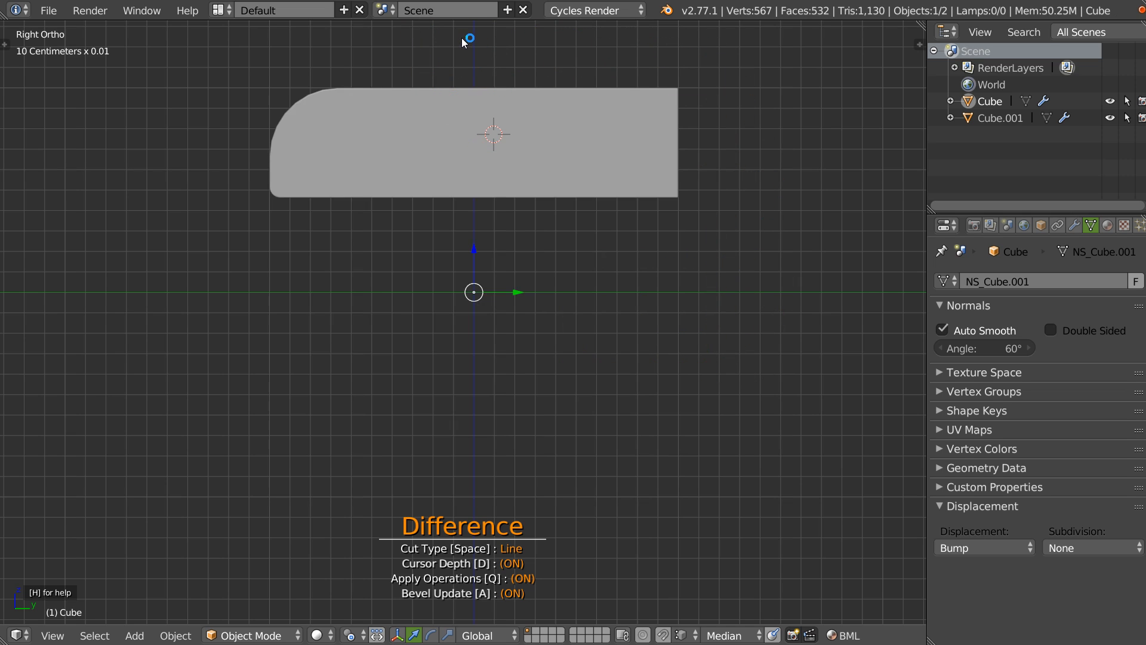
key(ctrl+z)
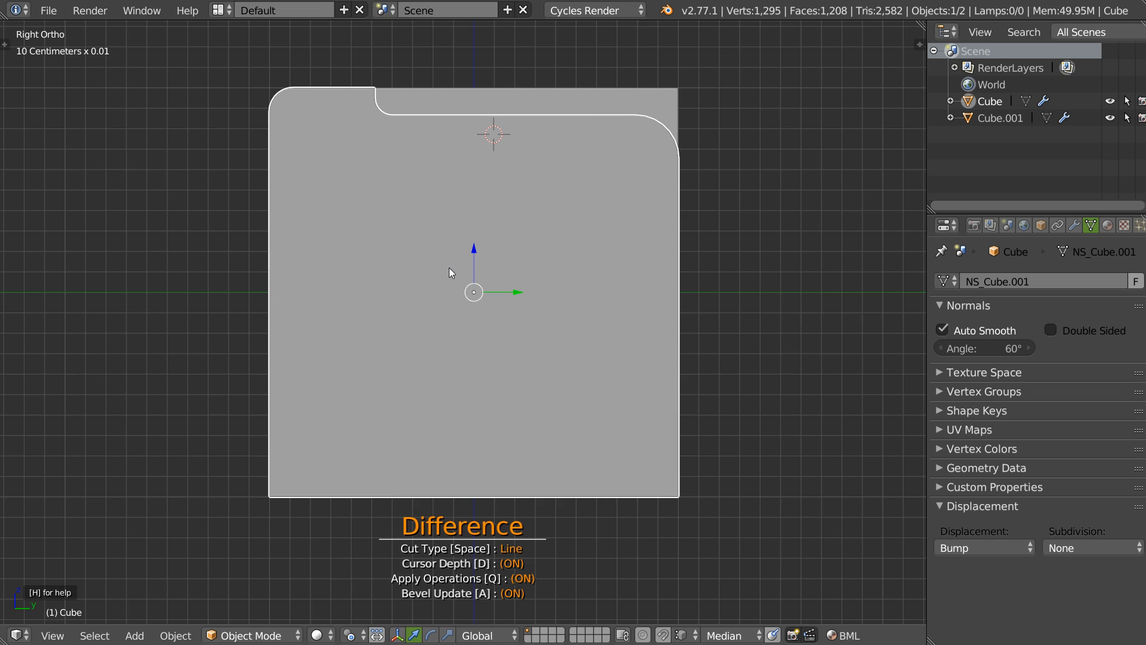
Try the stepped Line Difference cut on the cube's side with Apply Operations off
middle_drag(509, 523, 492, 322)
key(q)
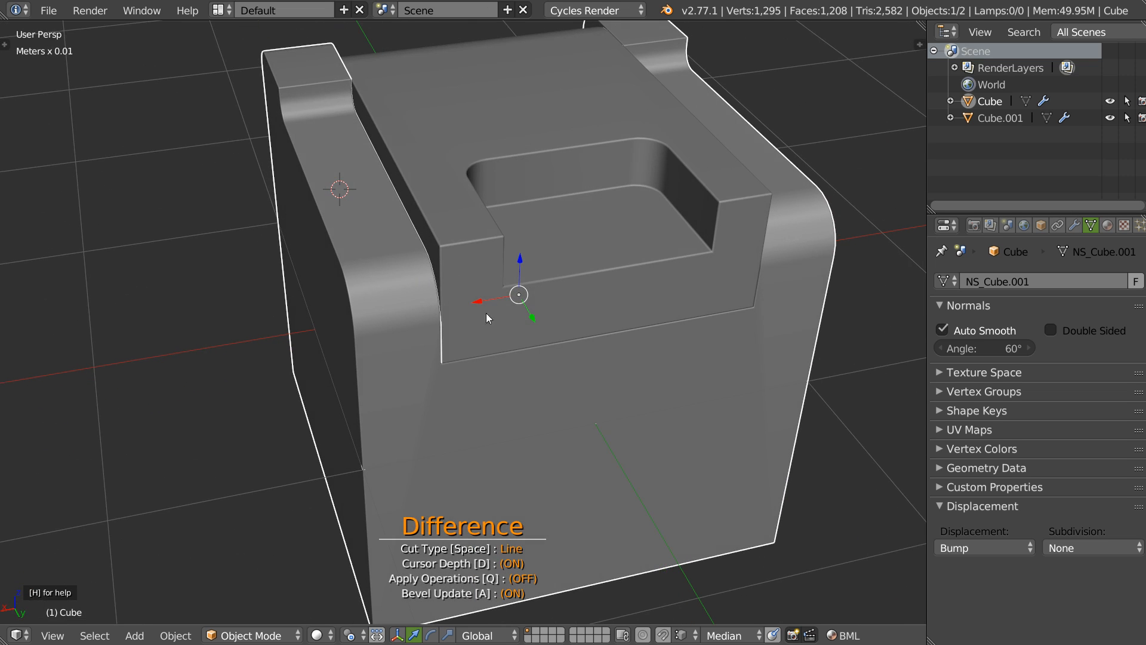
key(KP_3)
click(417, 94)
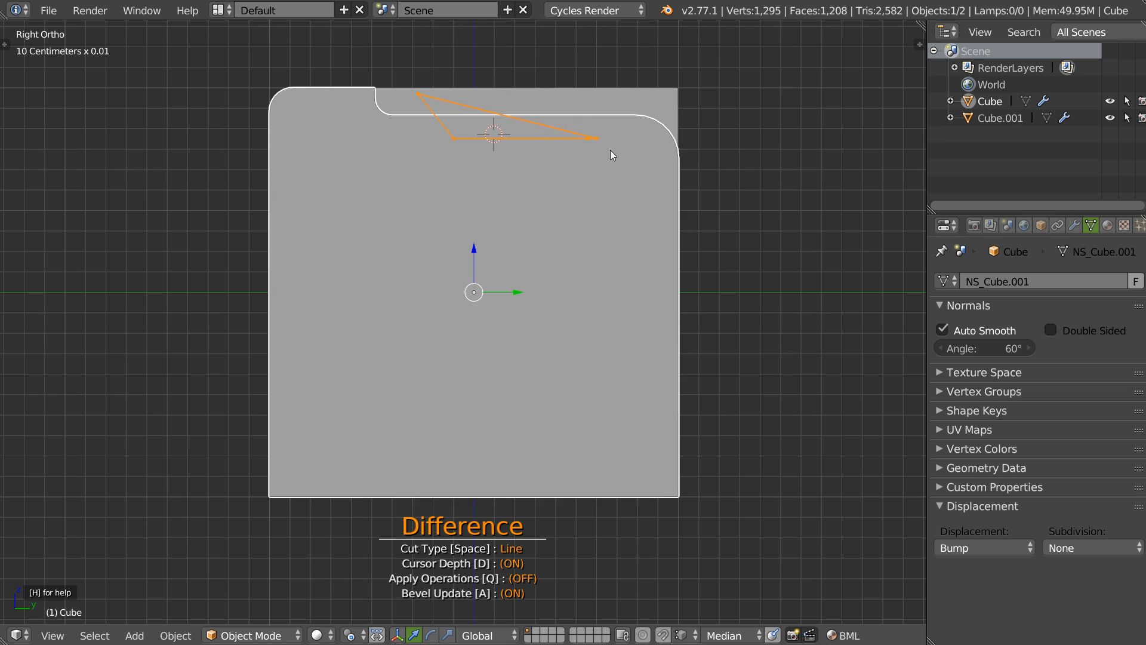
click(696, 308)
click(696, 48)
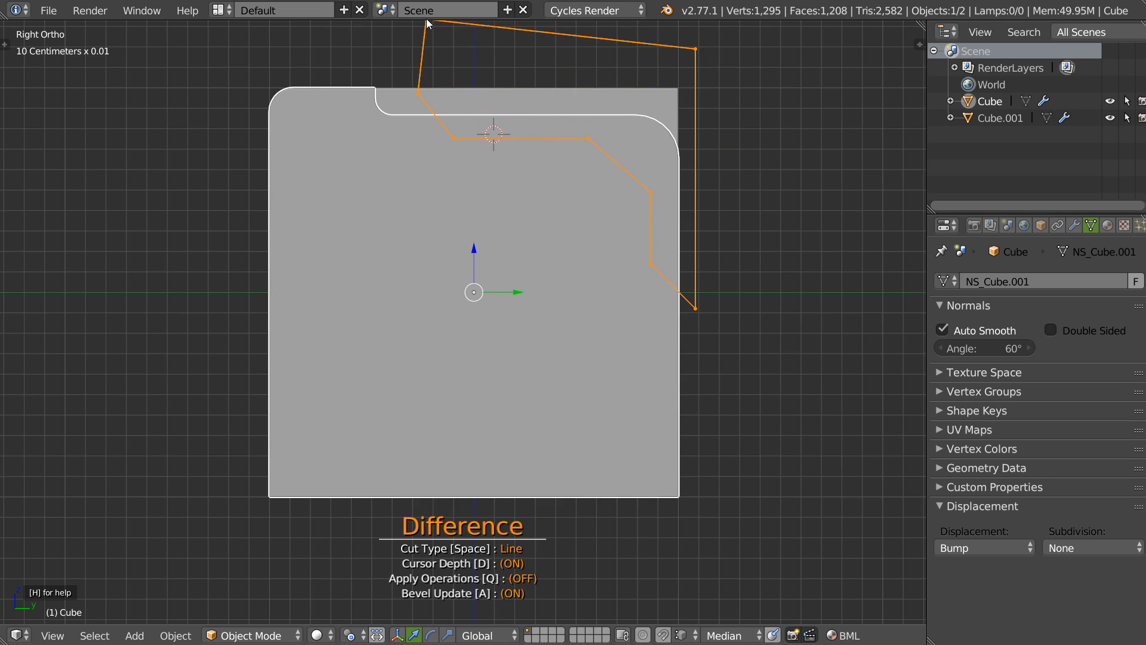
key(space)
middle_drag(430, 19, 435, 121)
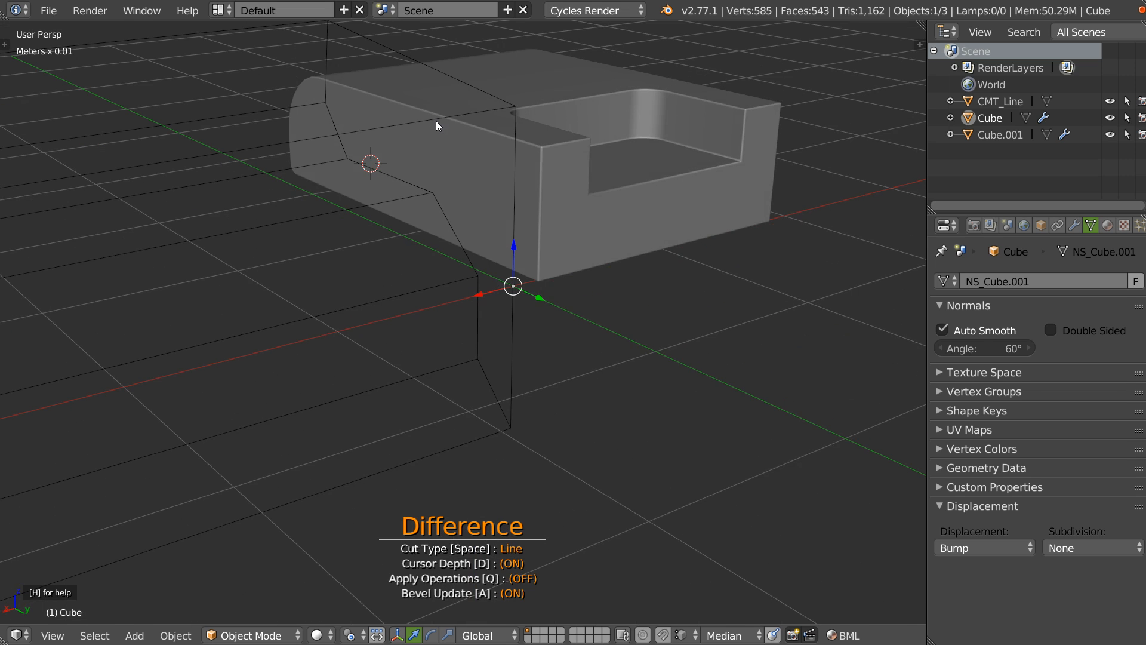
middle_drag(470, 168, 572, 253)
key(space)
click(549, 410)
key(Escape)
Add a 32-sided cylinder, clear its location and shift it along Y over the recess of the centre block
middle_drag(538, 350, 237, 257)
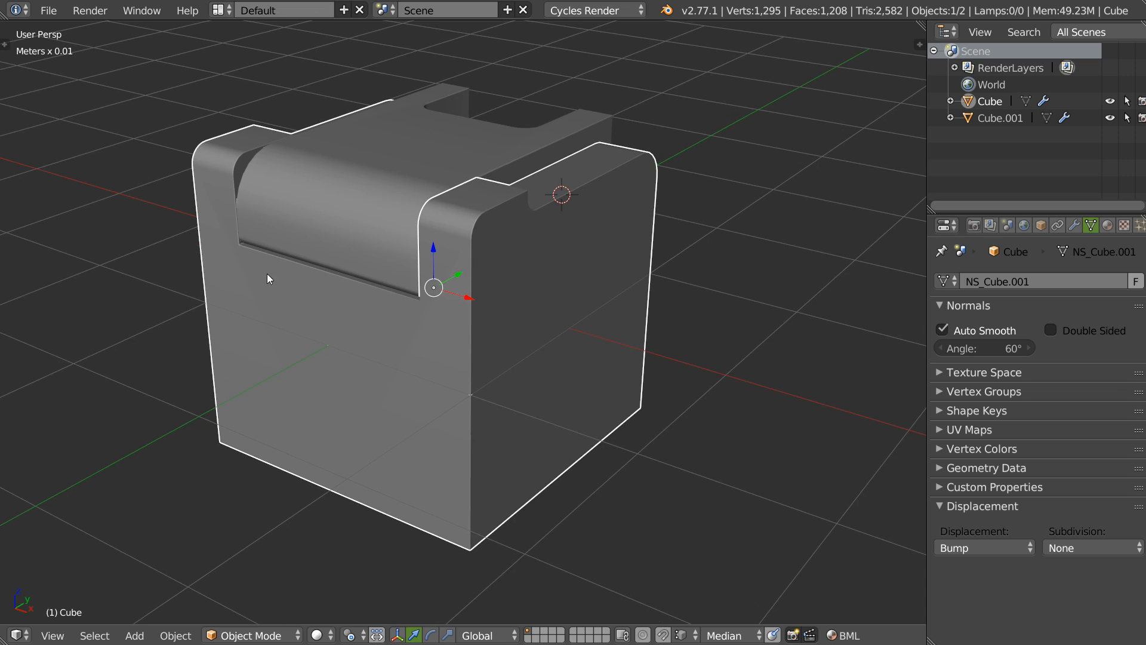
middle_drag(339, 371, 484, 274)
middle_drag(545, 240, 379, 211)
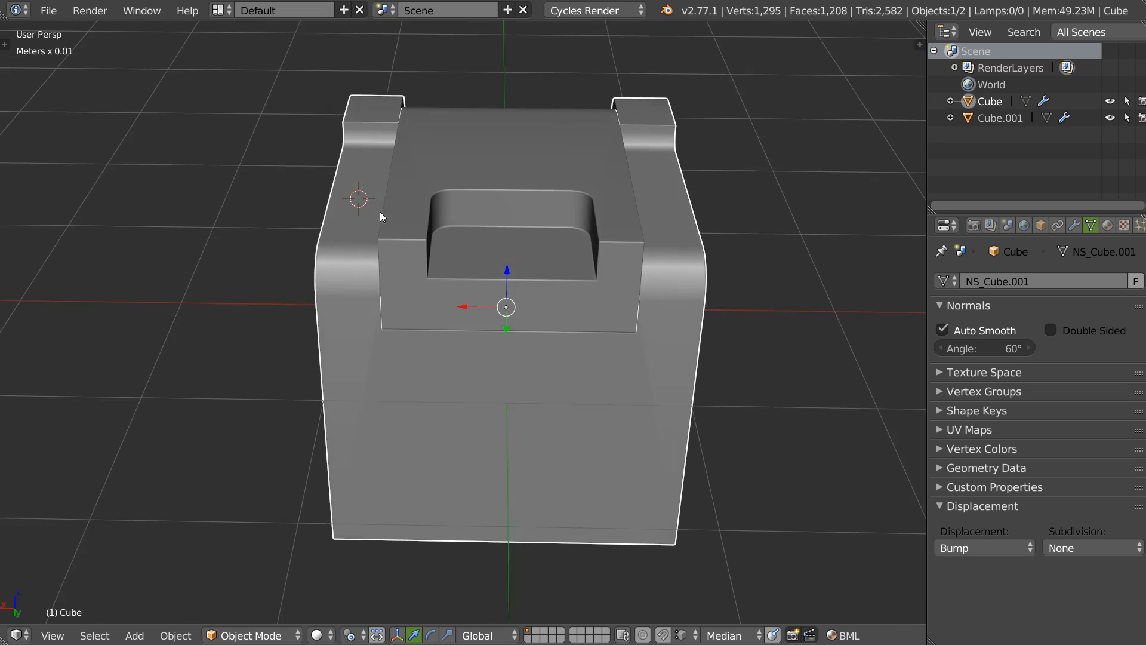
middle_drag(491, 314, 506, 334)
key(KP_7)
right_click(434, 205)
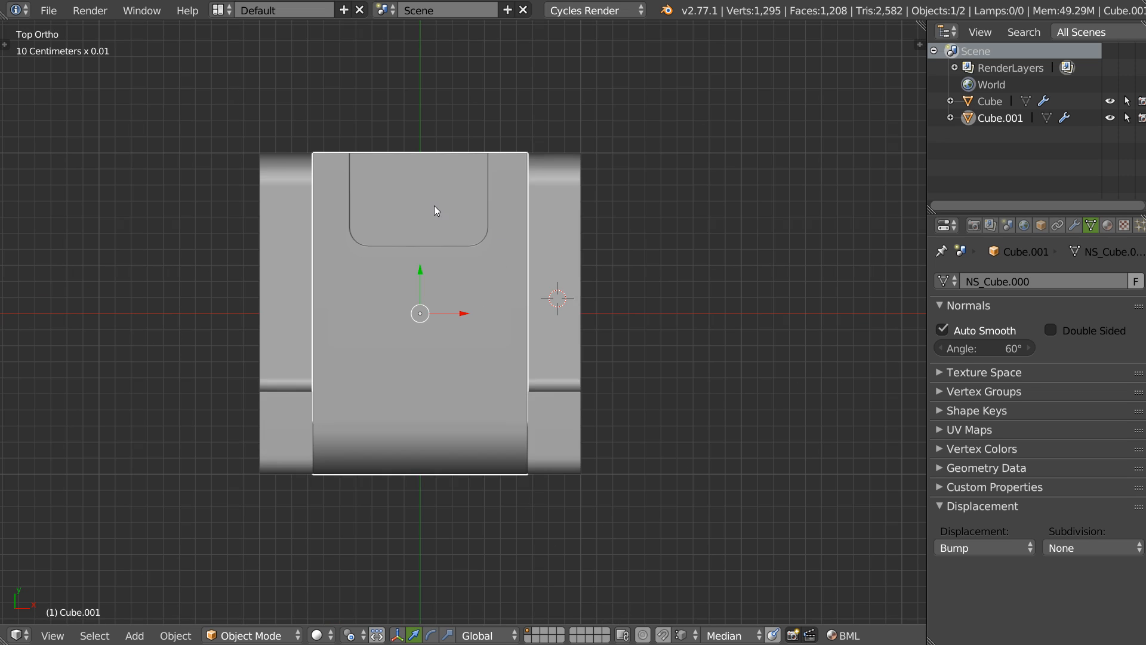
scroll(382, 198, up, 1)
key(shift+space)
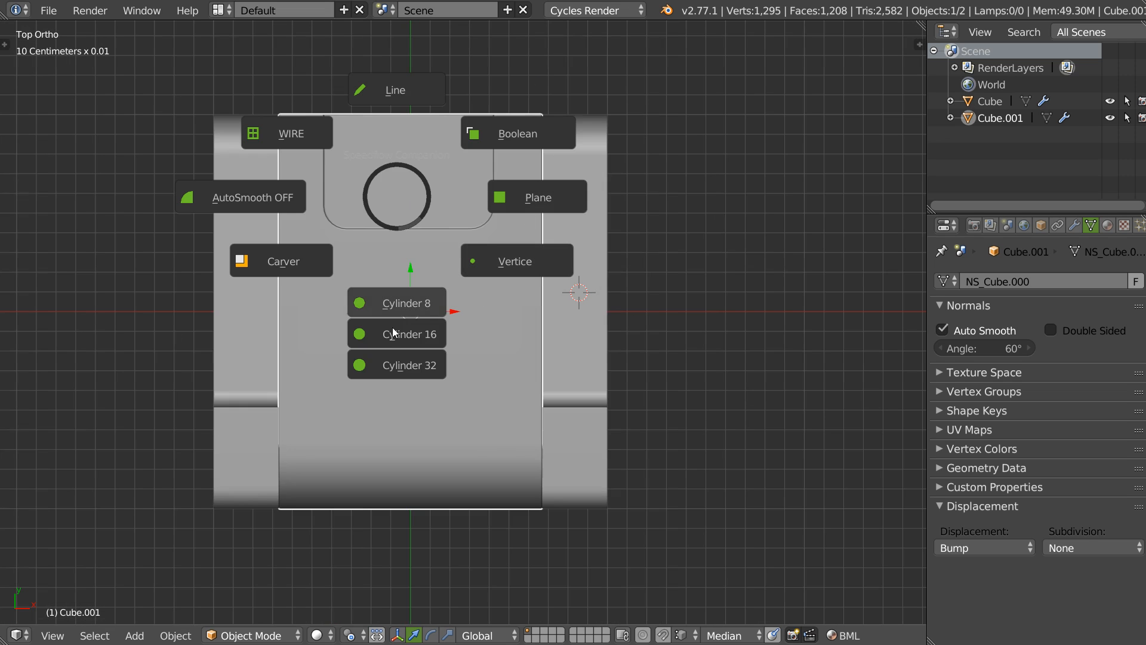
click(390, 365)
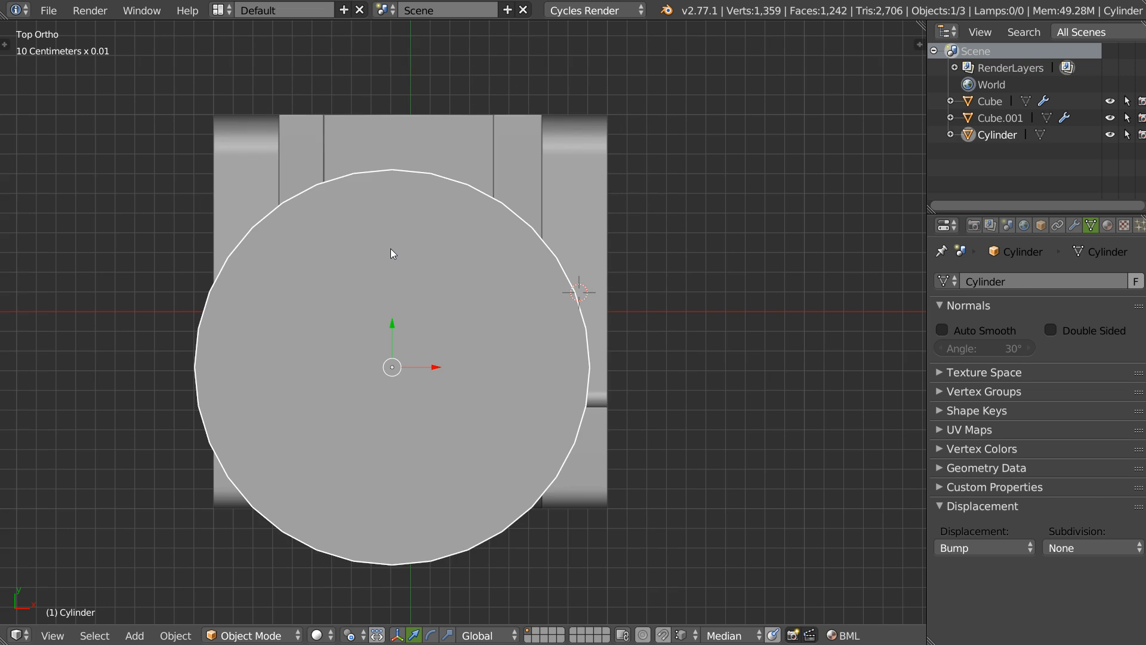
key(alt+g)
drag(413, 263, 416, 110)
Scale the cylinder down and place it centred on the open outer edge of the centre block's recess
key(s)
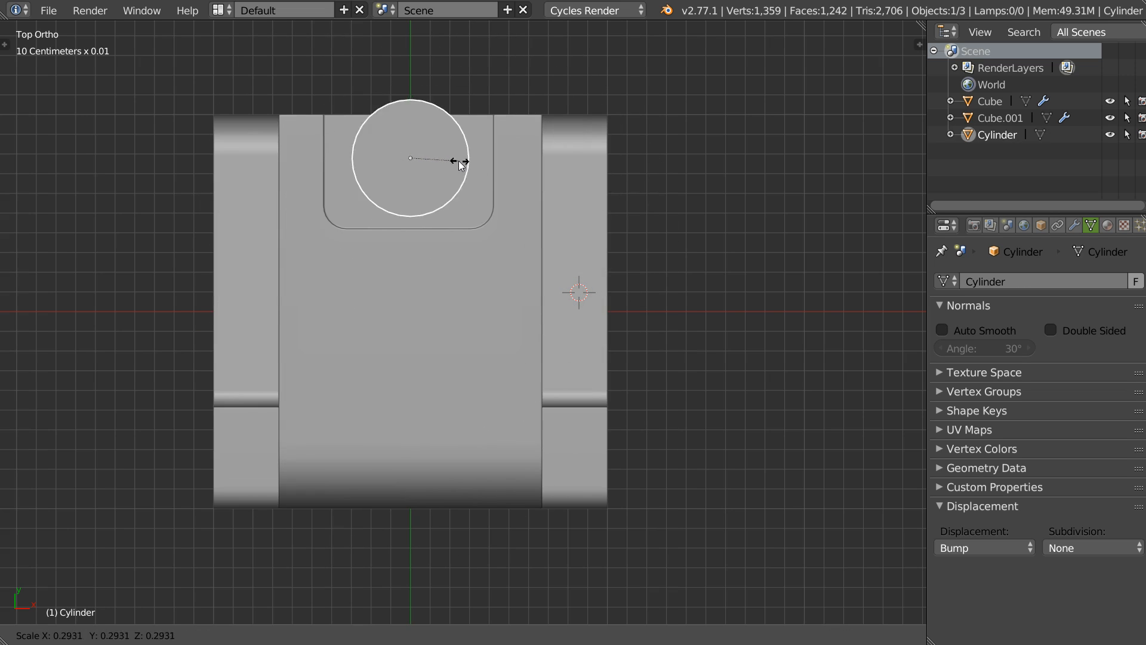
click(450, 162)
key(g)
drag(405, 76, 406, 73)
ctrl+middle_drag(426, 102, 444, 128)
shift+middle_drag(404, 28, 467, 264)
drag(428, 132, 428, 128)
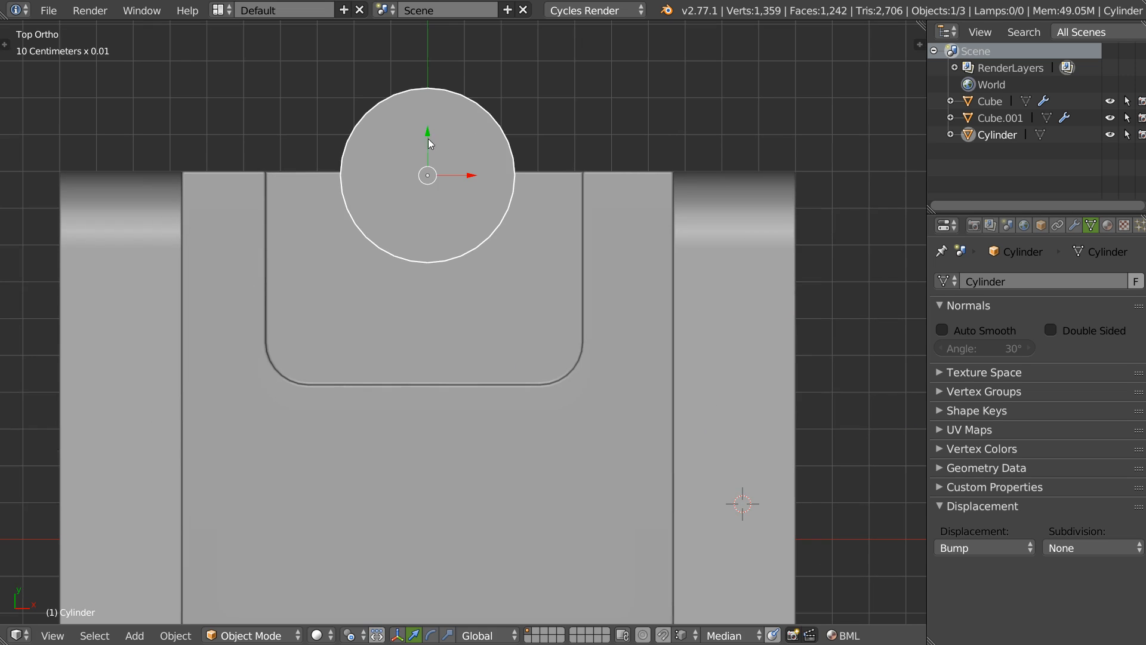
Try to run the boolean operation on the centre block and on the cylinder individually
key(space)
right_click(449, 188)
right_click(554, 245)
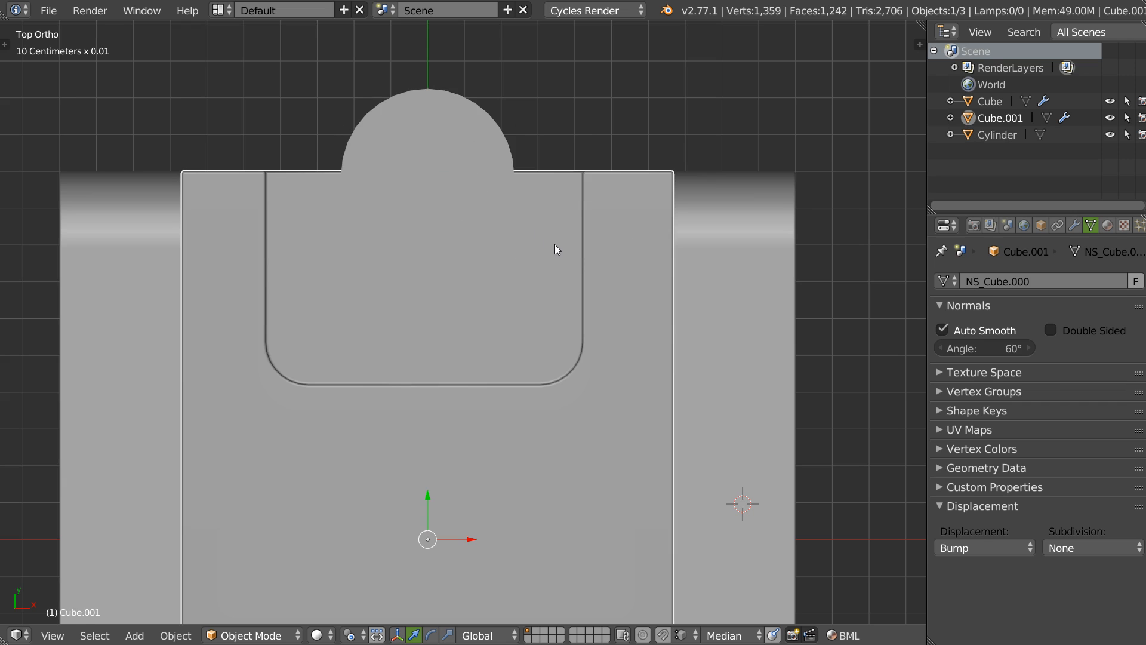
key(space)
click(619, 177)
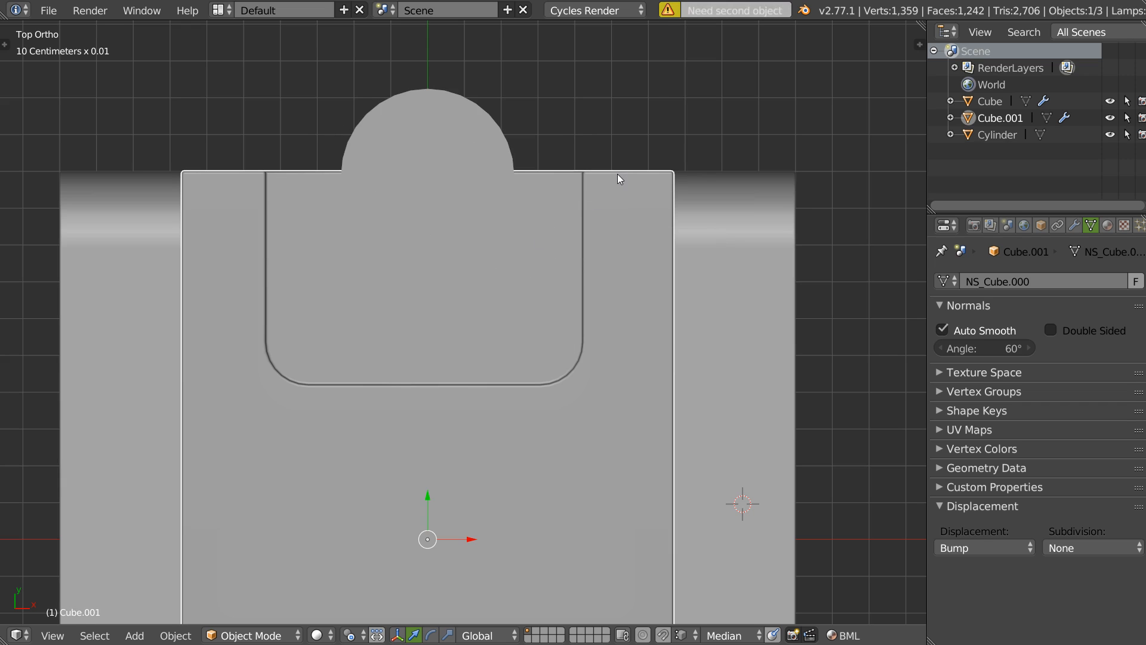
right_click(472, 191)
key(space)
click(571, 151)
Subtract the cylinder from the centre block with a boolean and delete the cylinder
key(shift+space)
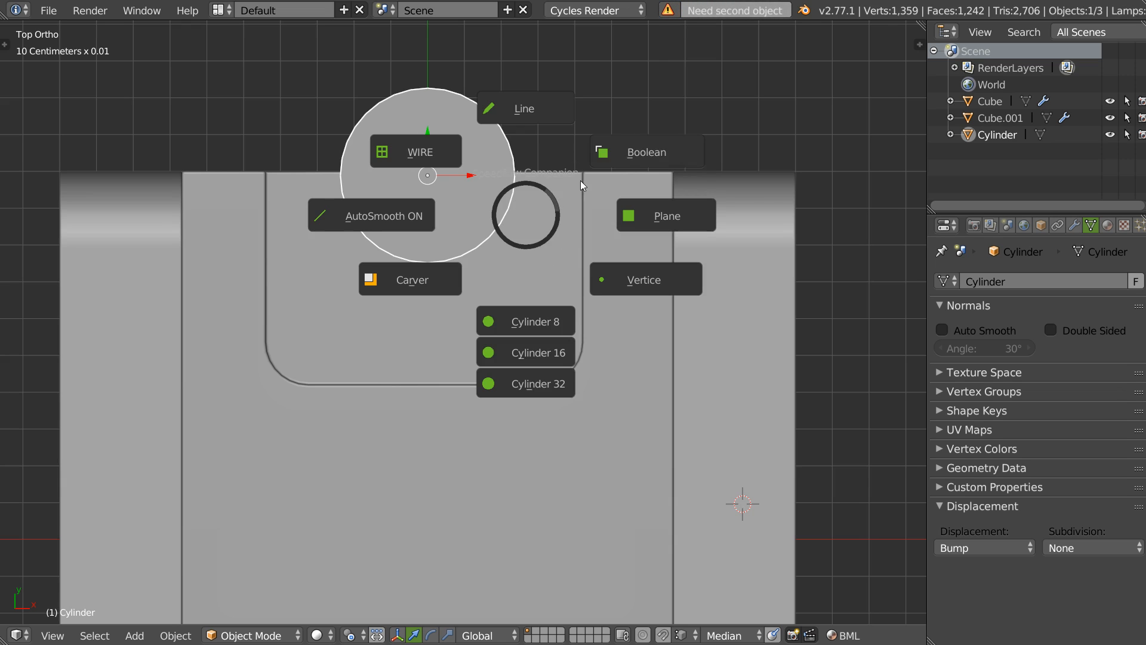
click(629, 153)
key(Escape)
middle_drag(539, 246, 599, 106)
scroll(444, 209, down, 8)
right_click(481, 95)
key(x)
Bevel the floor edges of the centre block's recess with 7 segments and an offset of about 0.045
scroll(414, 195, up, 4)
right_click(599, 179)
key(Tab)
key(Tab)
click(544, 202)
key(Tab)
right_click(623, 123)
middle_drag(390, 94, 401, 142)
alt+right_click(311, 101)
key(ctrl+b)
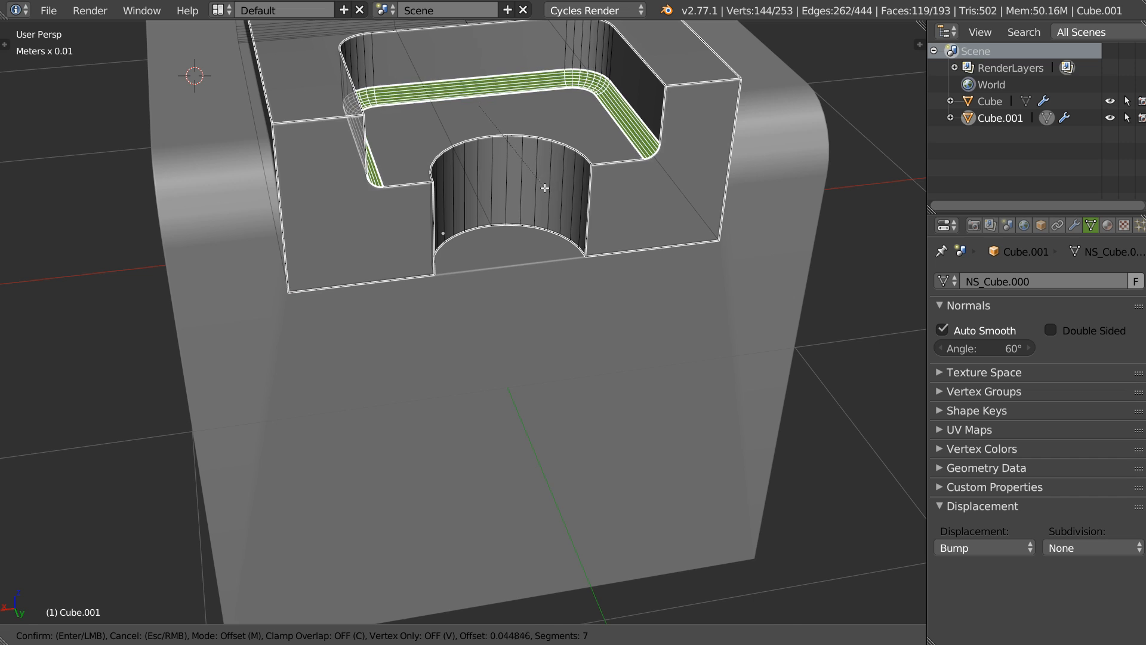
click(541, 184)
Update the centre block's bevel for the rounded recess floor with Adjust Bevel
key(Tab)
right_click(574, 174)
right_click(628, 183)
key(space)
click(760, 191)
Bevel the two upper outer edges of the centre block beside the recess opening with 7 segments
shift+middle_drag(645, 138, 648, 170)
right_click(654, 142)
key(Tab)
key(Tab)
right_click(689, 128)
key(Tab)
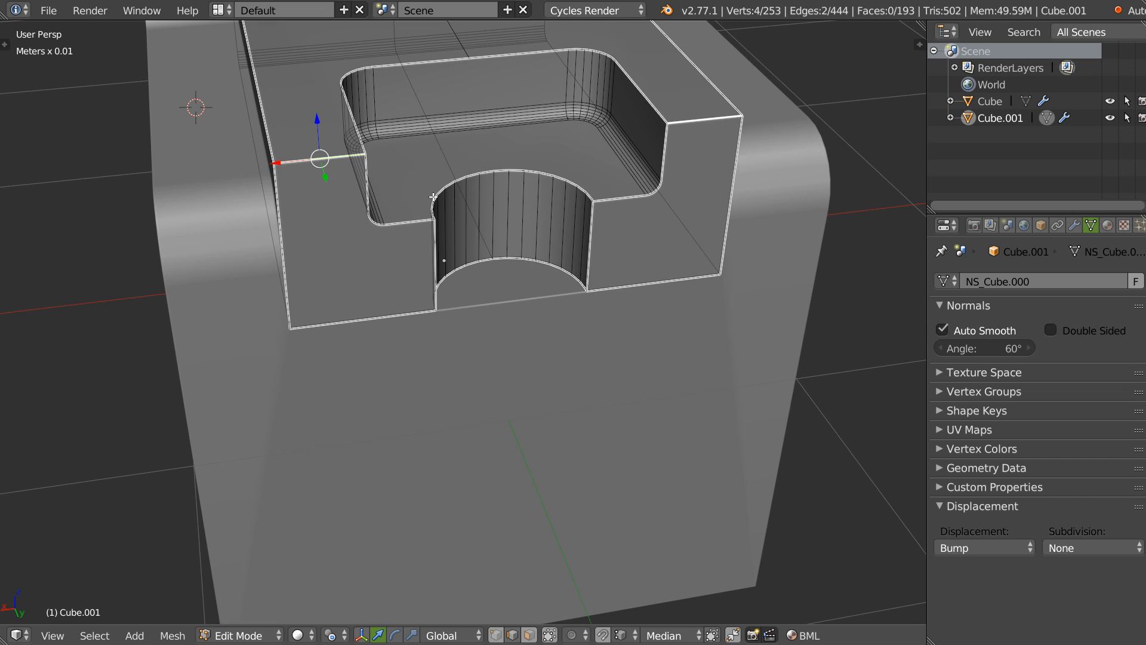
key(ctrl+b)
click(575, 227)
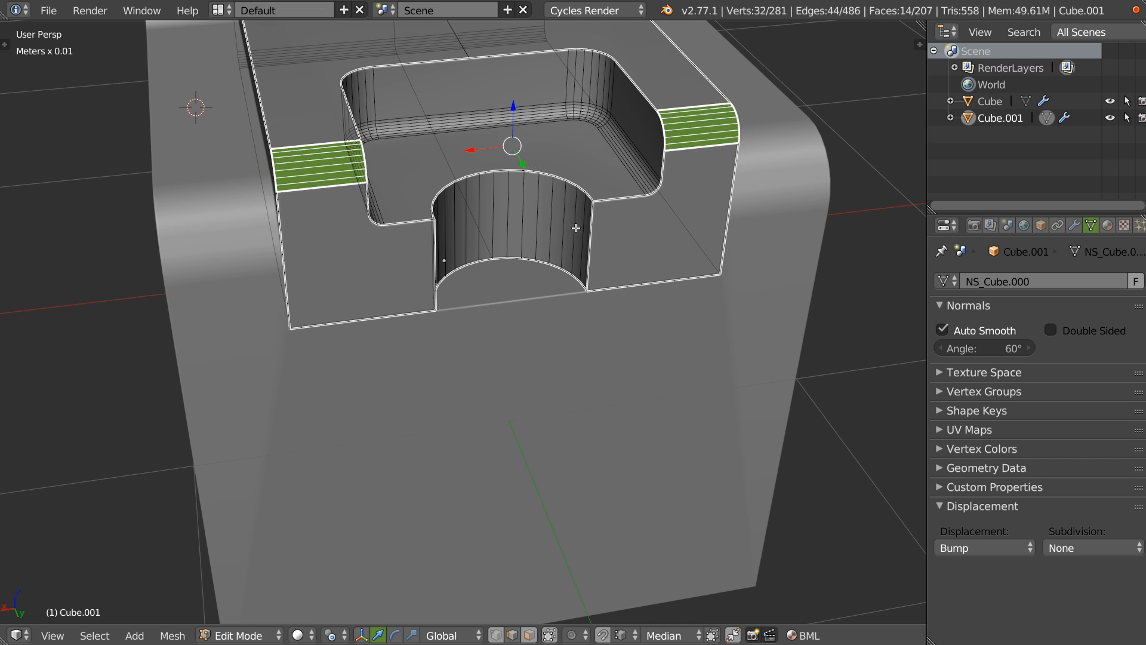
Refresh the centre block's bevel modifier after rounding its outer edges, using Adjust Bevel
key(Tab)
key(space)
click(685, 210)
click(685, 210)
Add a Plane box, clear its location and narrow it along X over the centre block
middle_drag(525, 170, 475, 253)
scroll(549, 185, down, 3)
scroll(468, 224, up, 3)
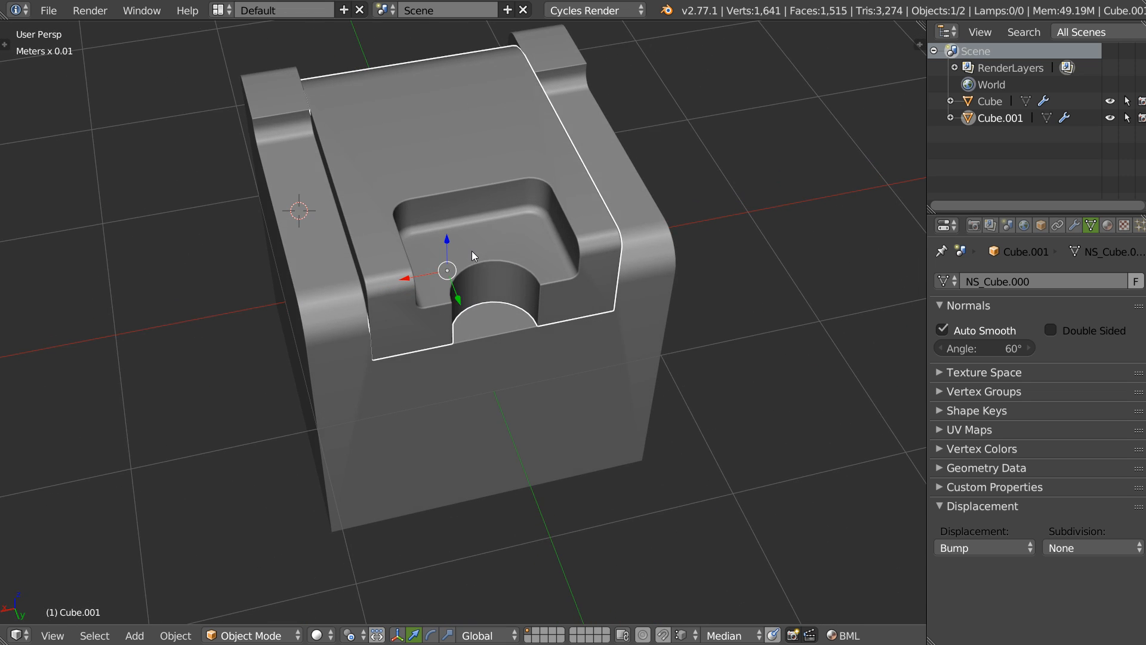
key(KP_7)
shift+middle_drag(445, 299, 438, 143)
key(shift+space)
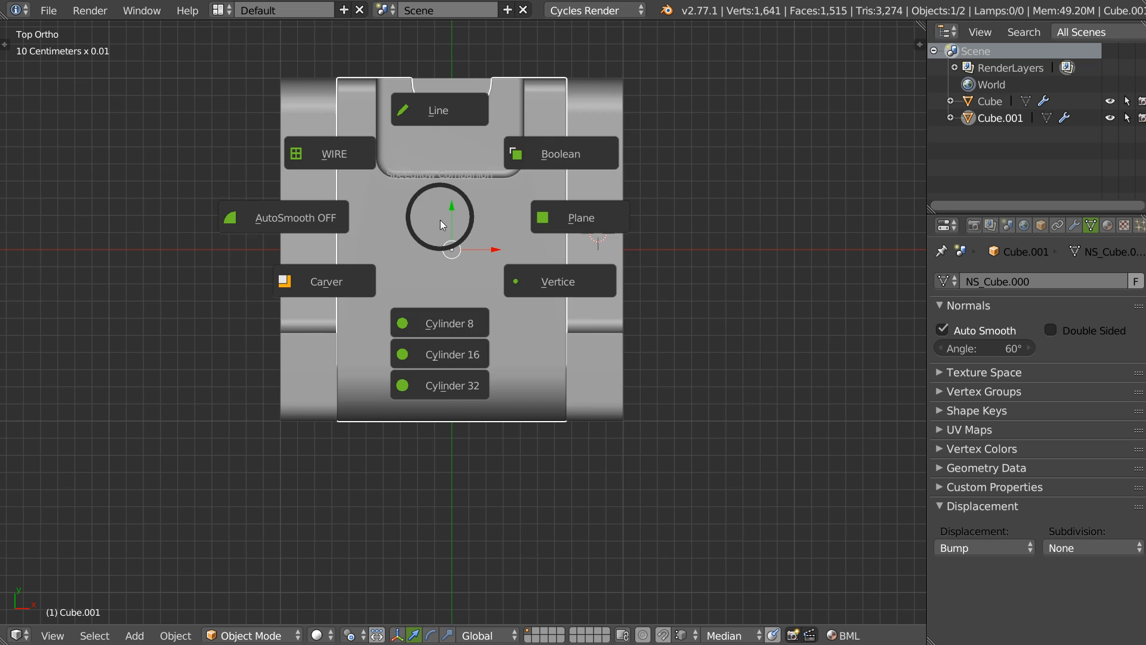
click(573, 219)
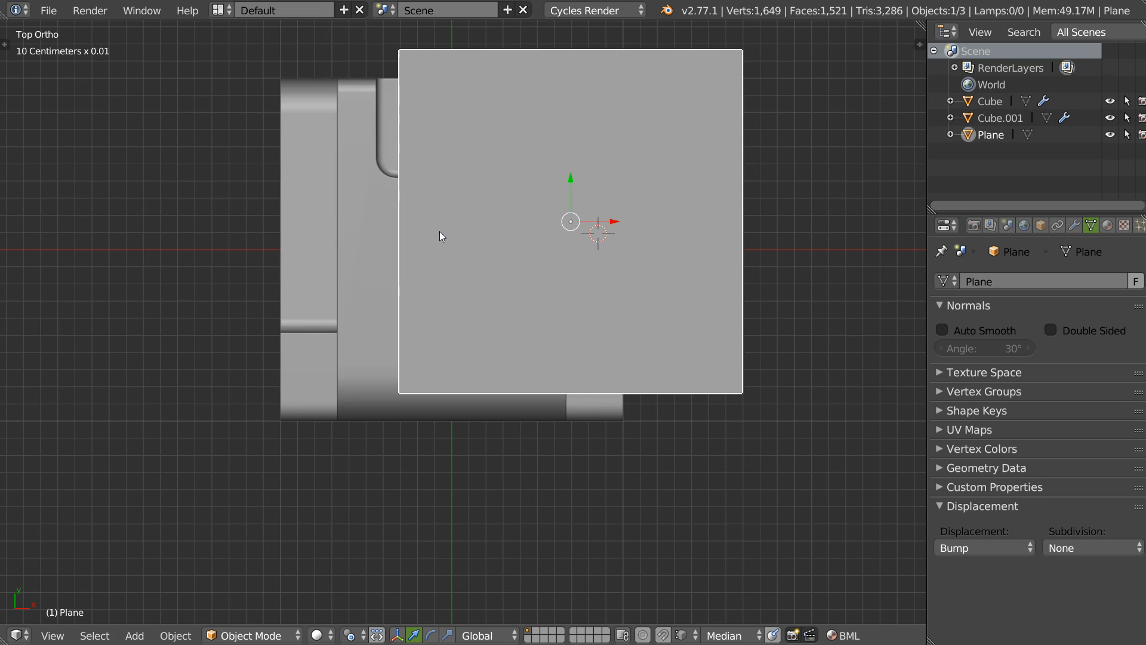
key(alt+g)
key(s)
key(x)
click(549, 234)
Shrink the box and raise it so only its lower end sinks into the centre block's top
middle_drag(549, 234, 571, 150)
scroll(572, 150, down, 5)
key(s)
key(z)
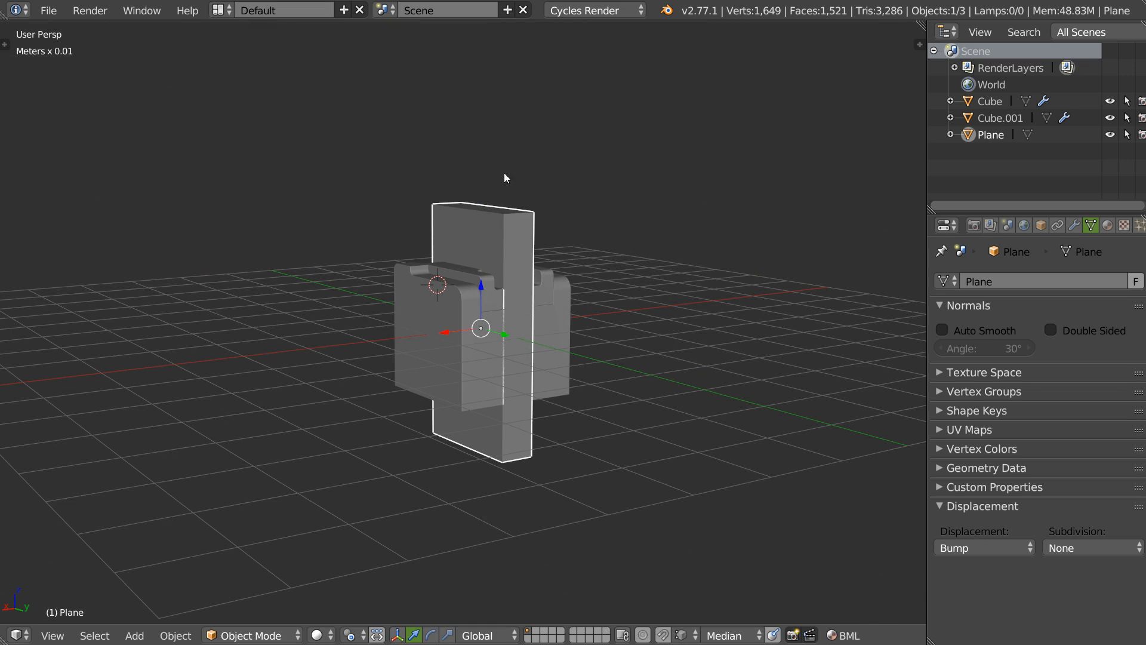
click(471, 288)
scroll(503, 216, up, 3)
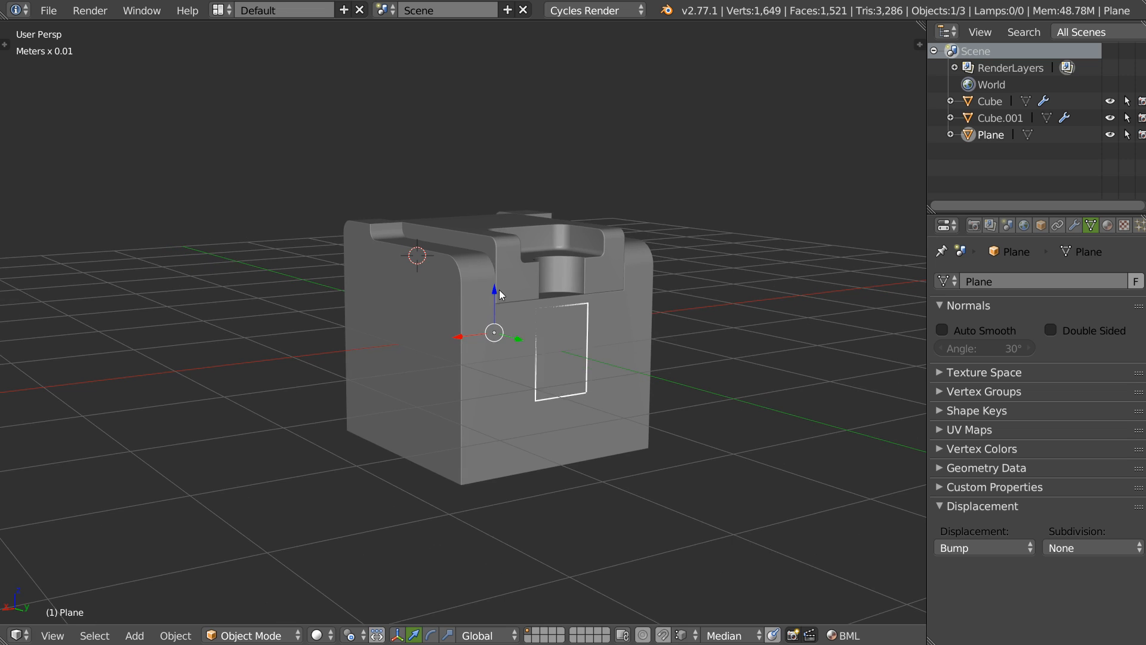
key(g)
click(495, 142)
middle_drag(496, 142, 512, 235)
Subtract the box from the centre block with a boolean difference to cut a rectangular pocket behind the recess
key(Tab)
right_click(386, 168)
key(ctrl+Tab)
click(518, 200)
key(space)
click(626, 131)
middle_drag(625, 132, 440, 191)
scroll(454, 191, up, 3)
middle_drag(585, 173, 530, 186)
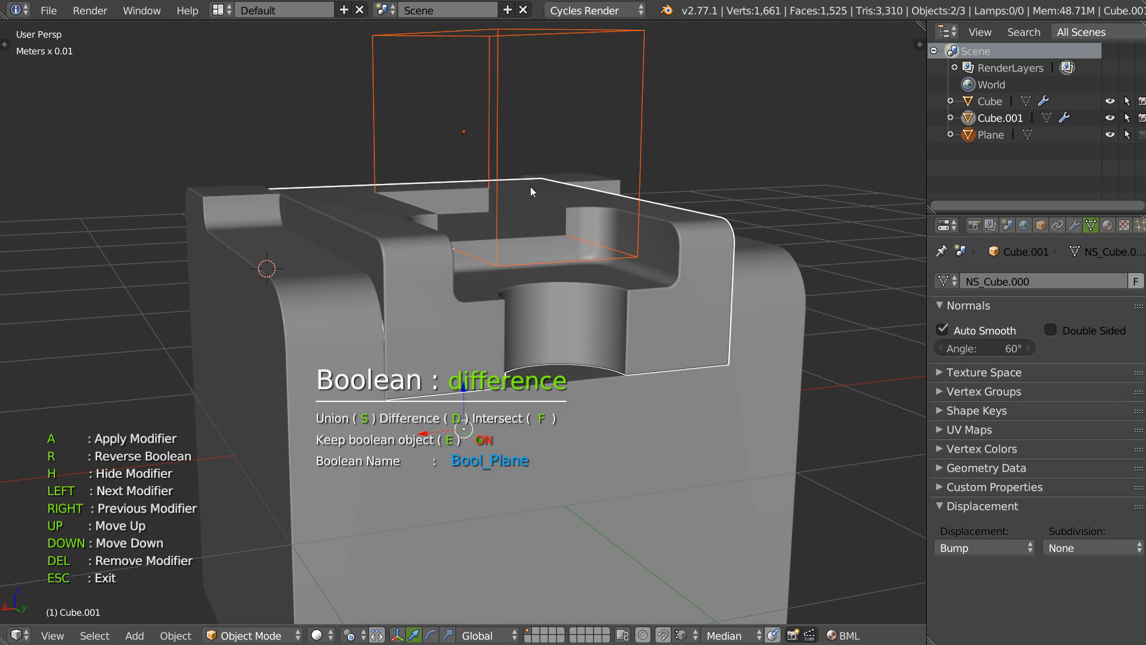
key(Escape)
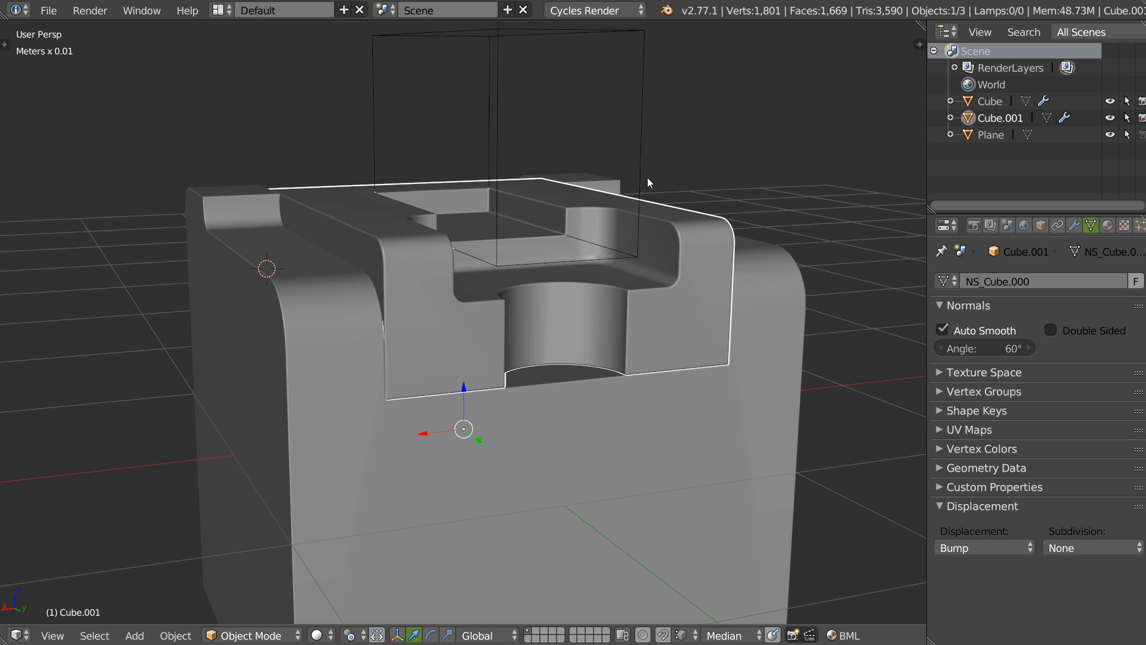
Delete the box used for cutting the rectangular pocket
right_click(643, 179)
key(x)
click(627, 176)
Bevel the rectangular pocket's floor and corner edges with 7 segments and an offset of about 0.031
right_click(561, 217)
key(Tab)
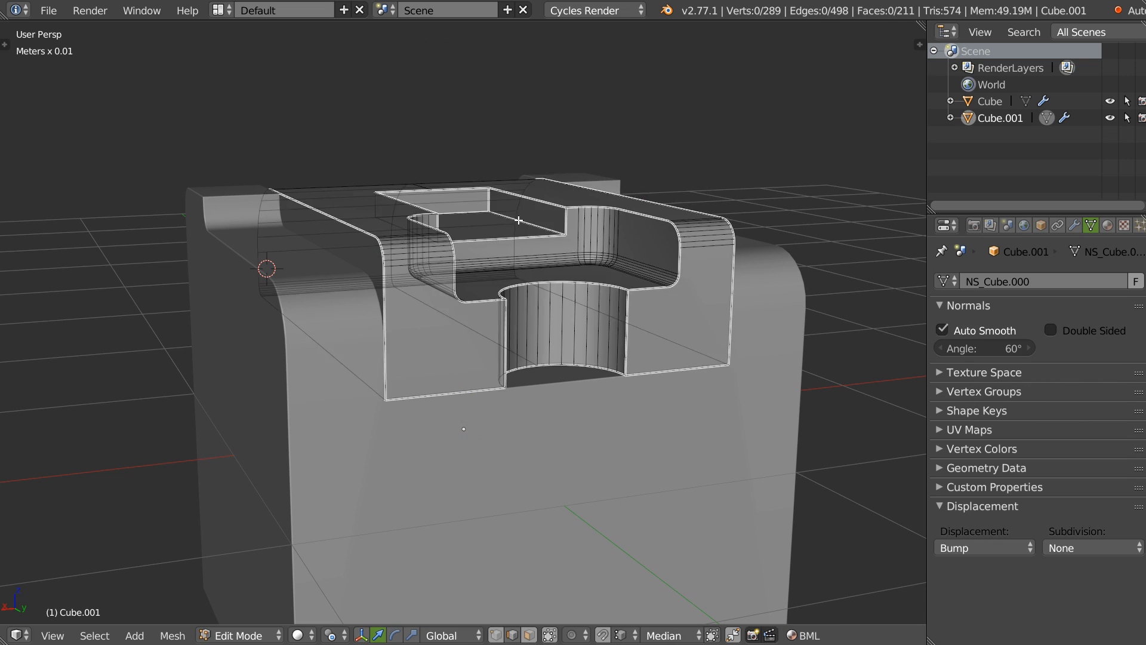
middle_drag(519, 220, 397, 162)
scroll(397, 162, up, 3)
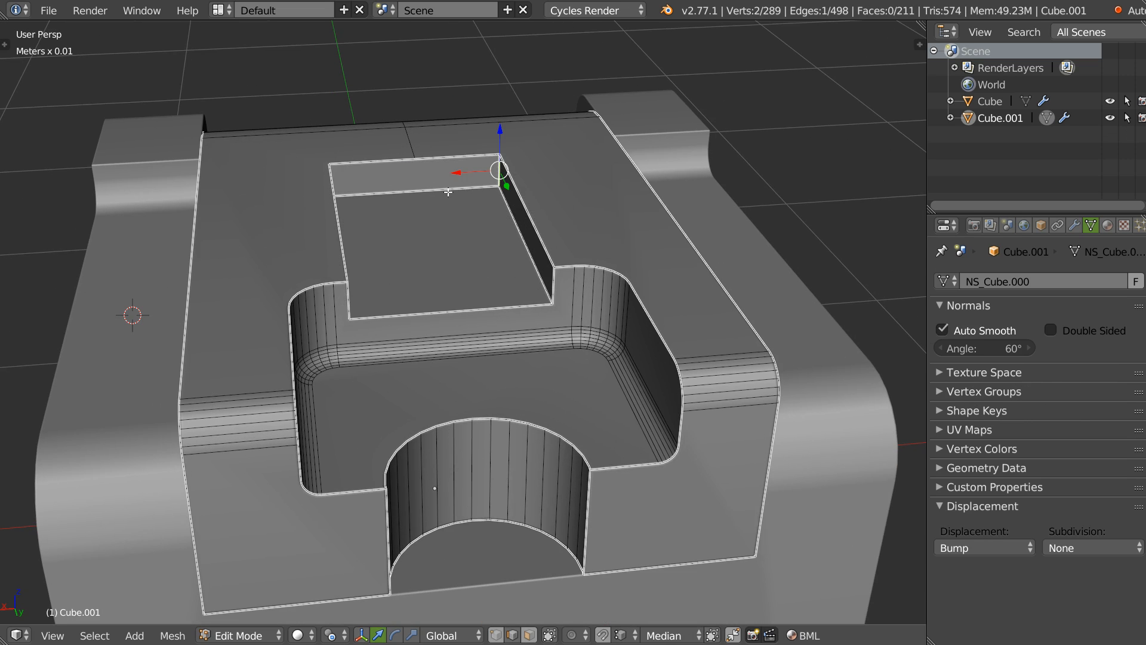
shift+right_click(448, 192)
middle_drag(448, 192, 327, 166)
shift+right_click(310, 204)
middle_drag(310, 204, 519, 205)
shift+right_click(519, 205)
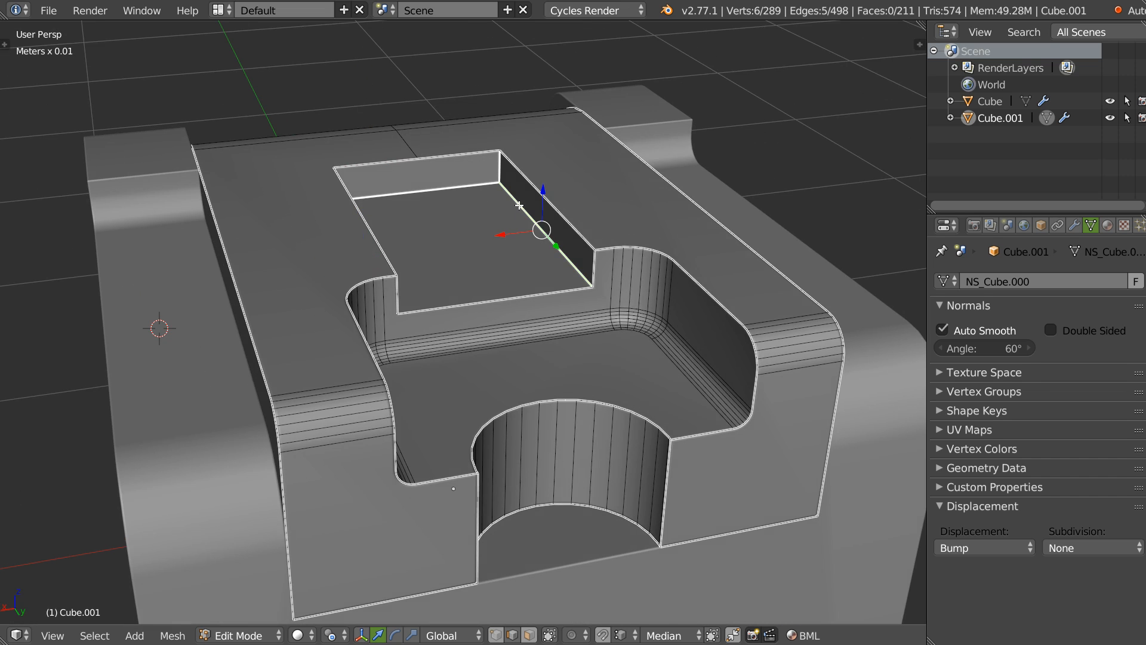
key(alt+shift+s)
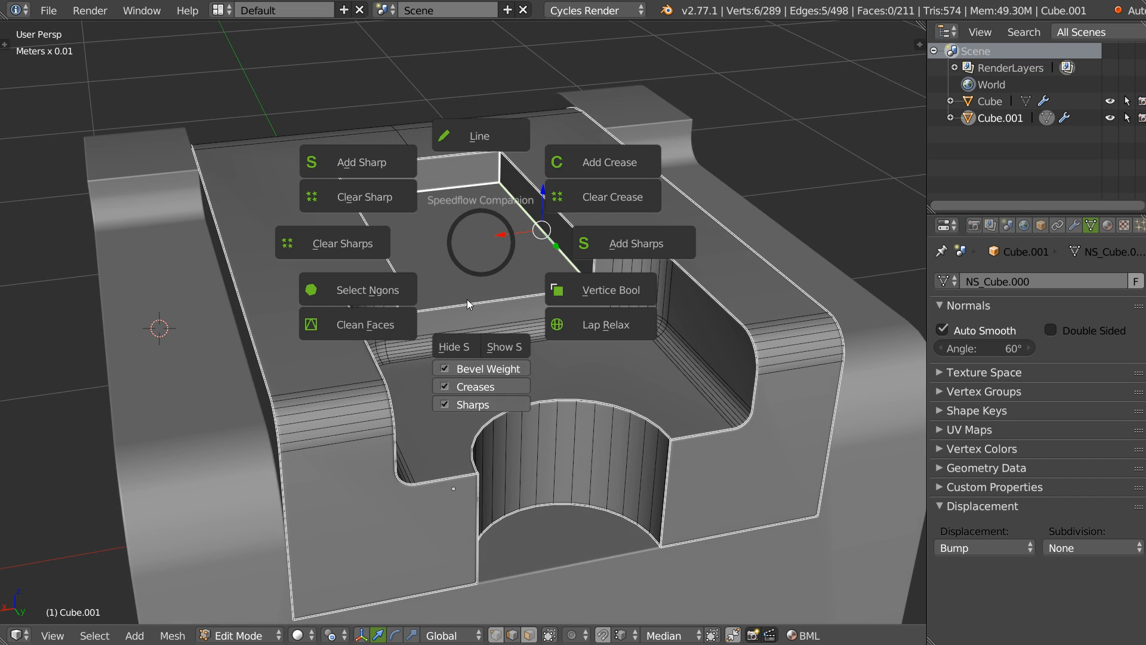
click(452, 351)
middle_drag(460, 294, 549, 261)
key(ctrl+b)
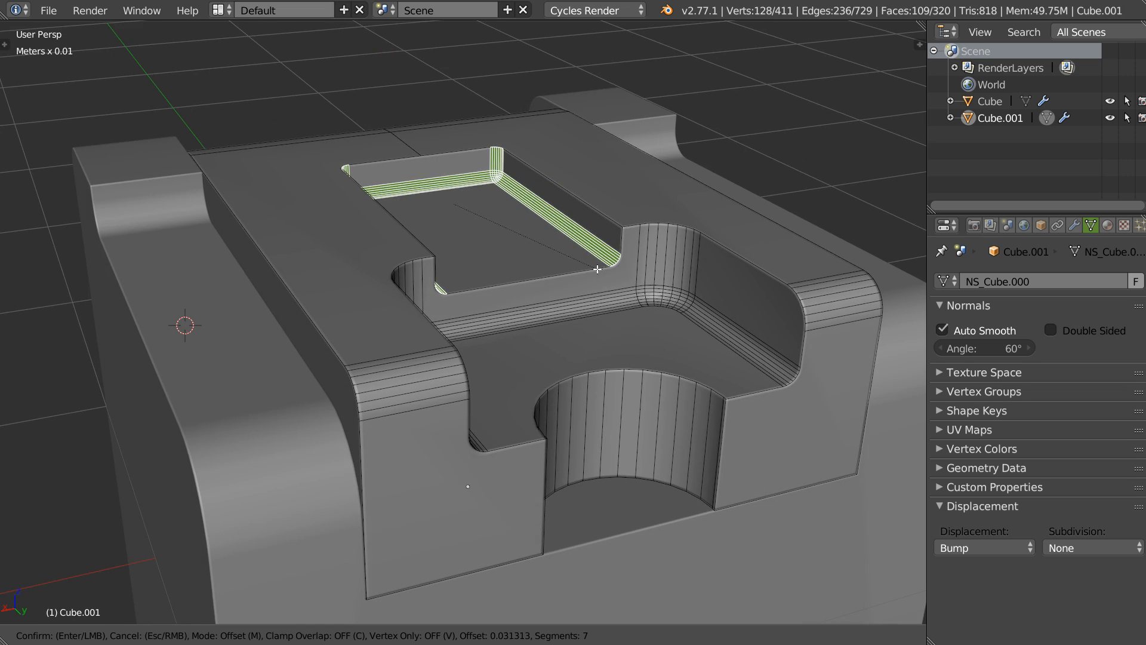
click(598, 295)
key(Tab)
Run Adjust Bevel on the centre block after beveling the pocket's edges
middle_drag(579, 206, 564, 236)
key(space)
click(697, 240)
middle_drag(697, 240, 496, 241)
scroll(561, 227, down, 3)
Import the screw_cross_02 asset from the Screws Ans Bolts category of the Inserts library
right_click(411, 296)
middle_drag(420, 266, 423, 292)
key(t)
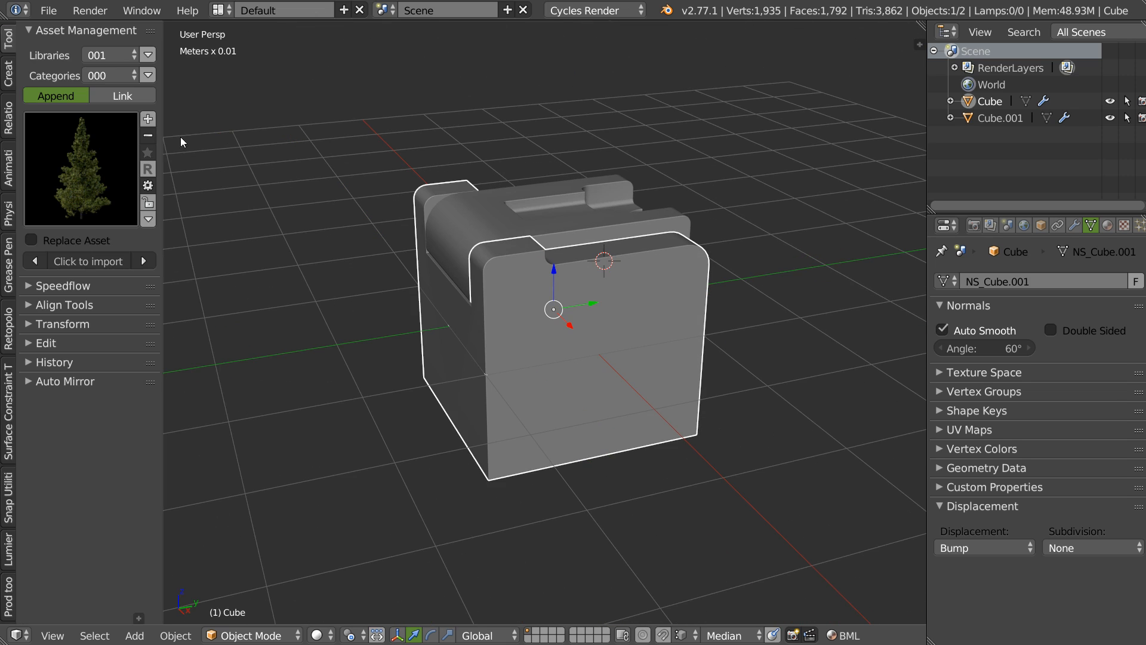
click(118, 54)
click(107, 237)
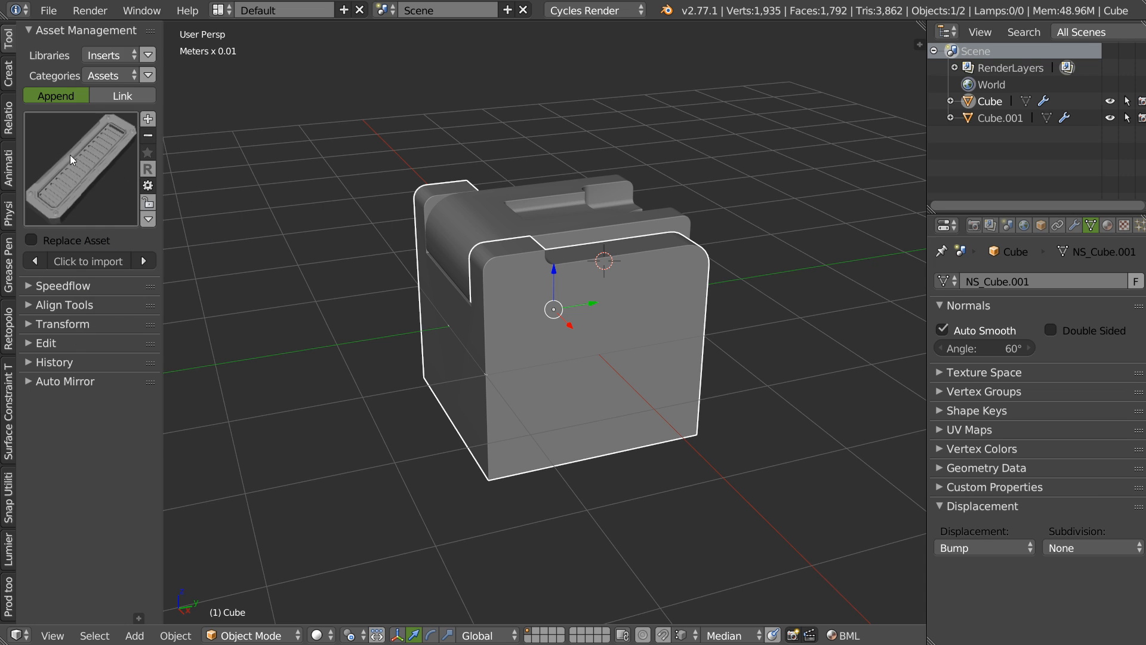
click(89, 203)
click(111, 75)
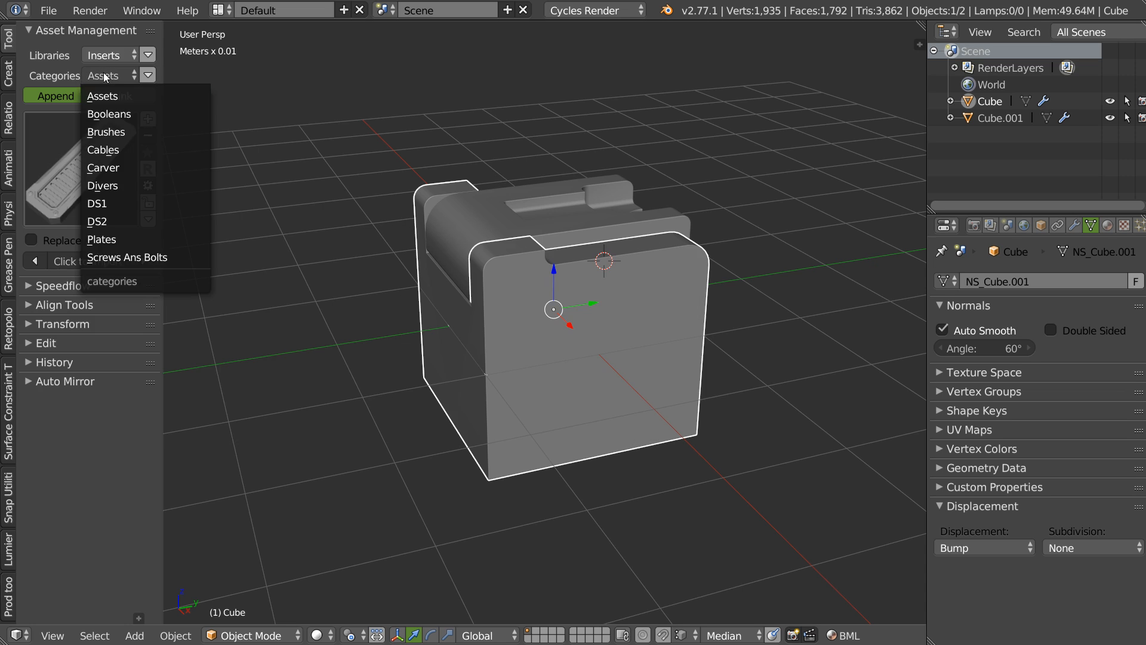
click(105, 257)
click(77, 180)
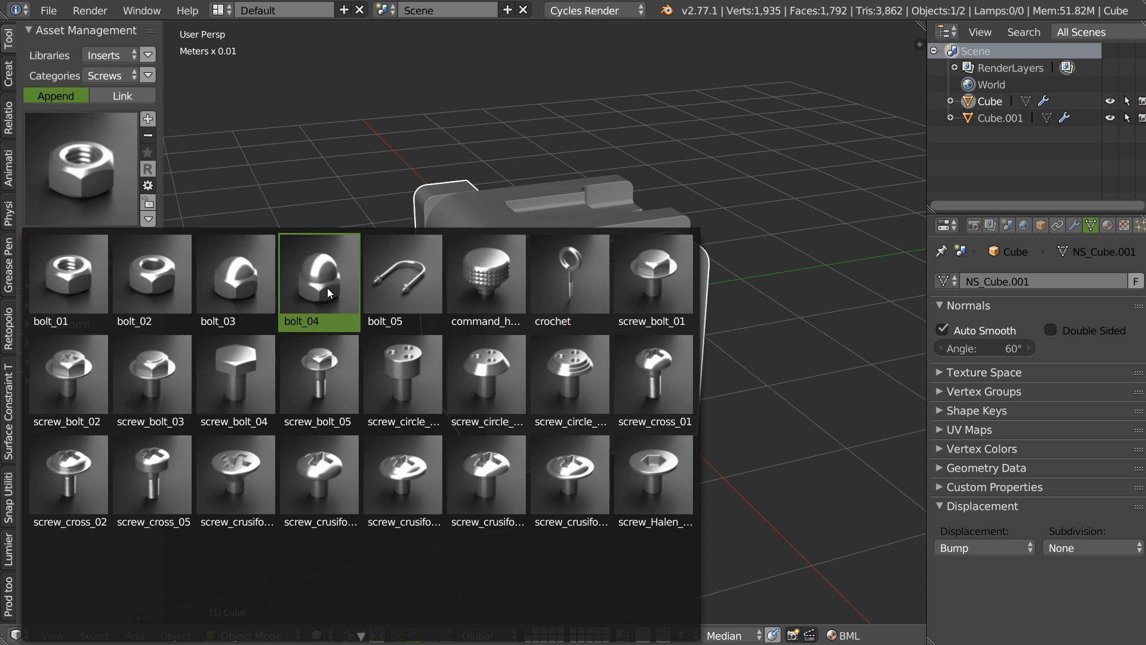
click(74, 475)
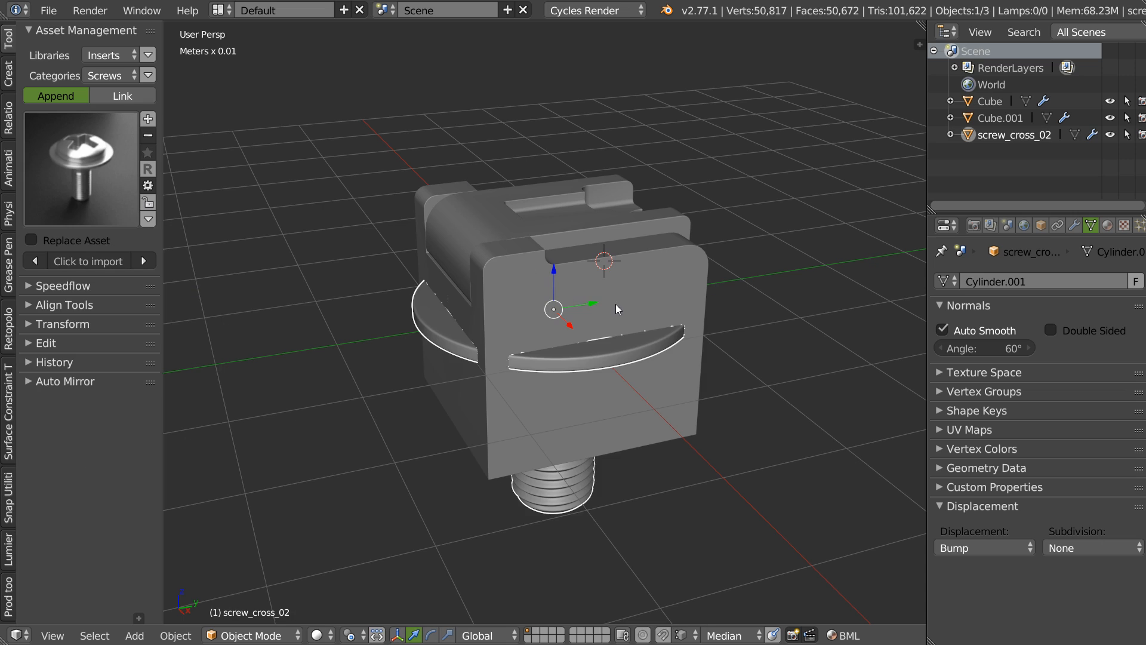
Move the imported screw out beside the block and scale it down
drag(592, 303, 291, 351)
scroll(428, 330, down, 4)
key(s)
click(410, 351)
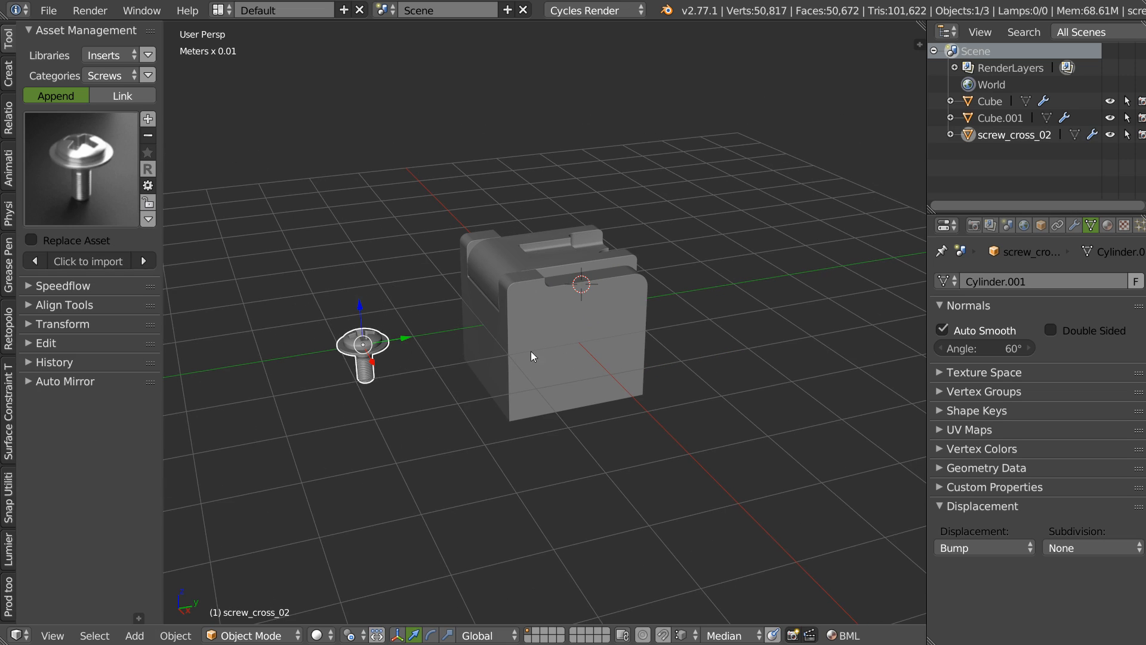
shift+right_click(534, 351)
key(space)
key(Escape)
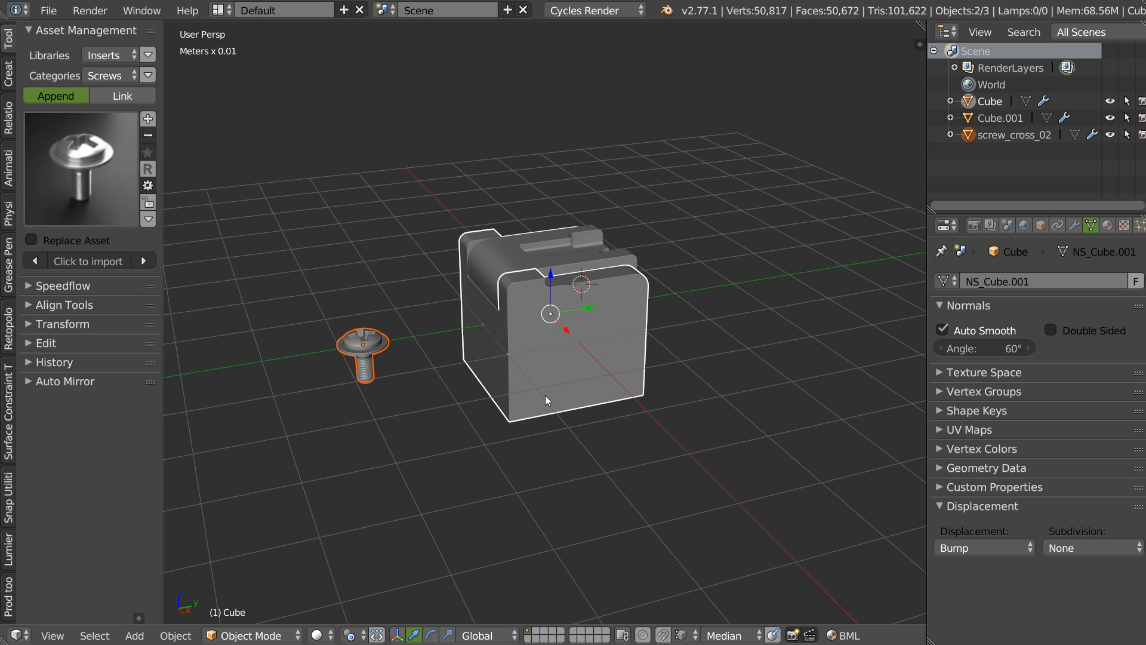
key(ctrl+shift+x)
key(b)
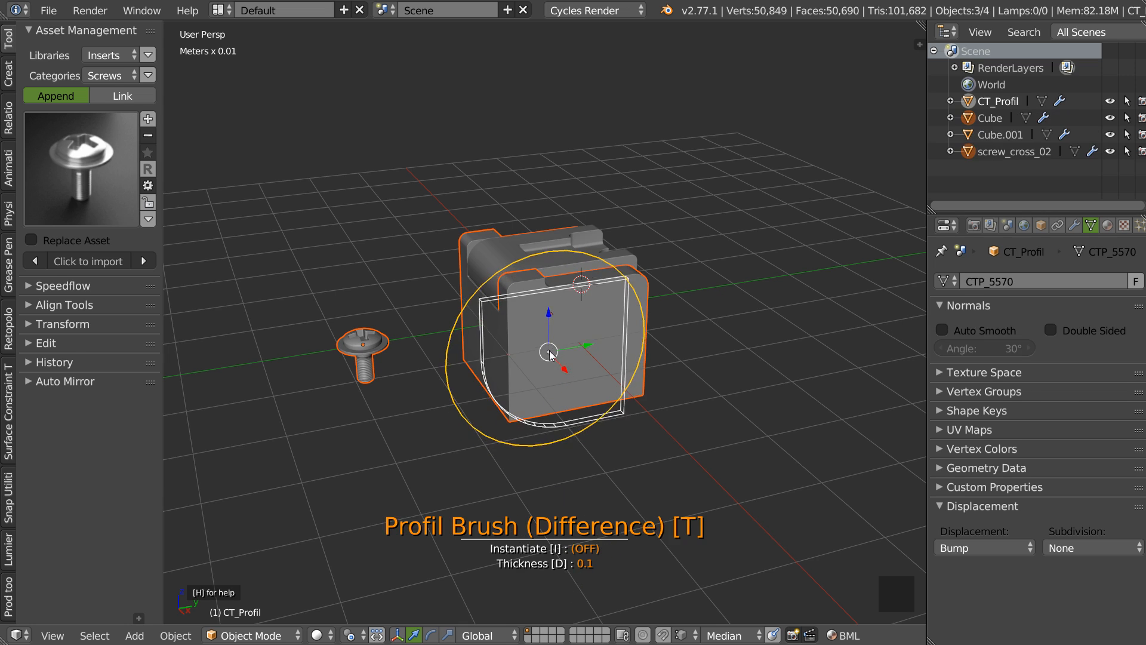
key(b)
middle_drag(531, 332, 517, 329)
key(Escape)
right_click(380, 345)
shift+right_click(523, 352)
key(ctrl+shift+x)
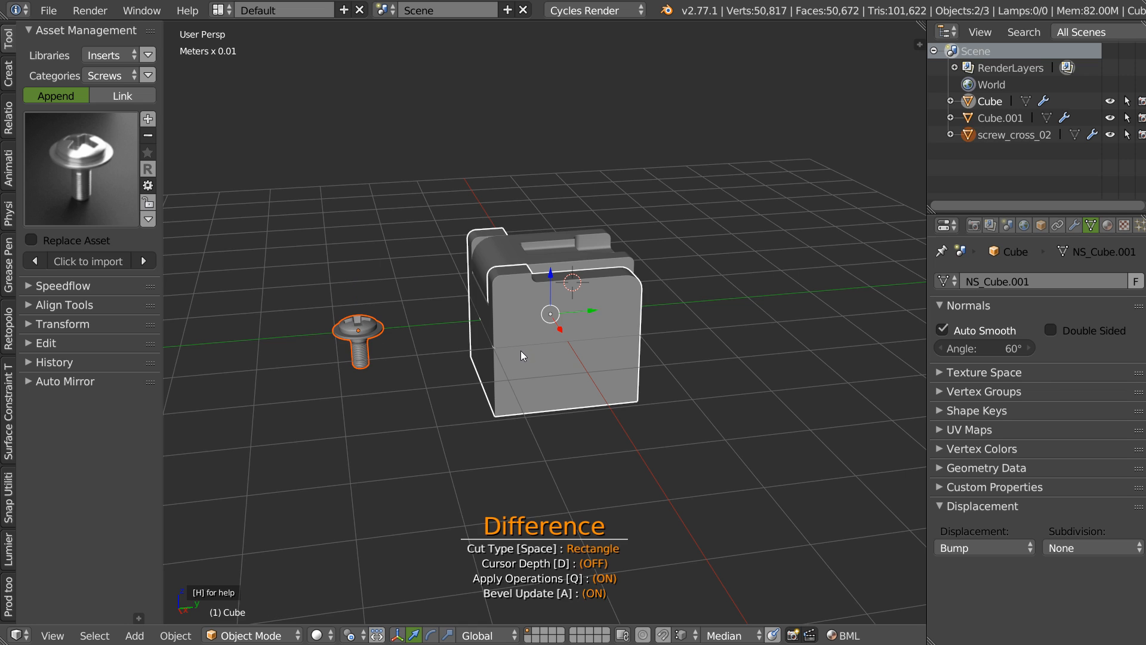
key(b)
key(b)
click(528, 330)
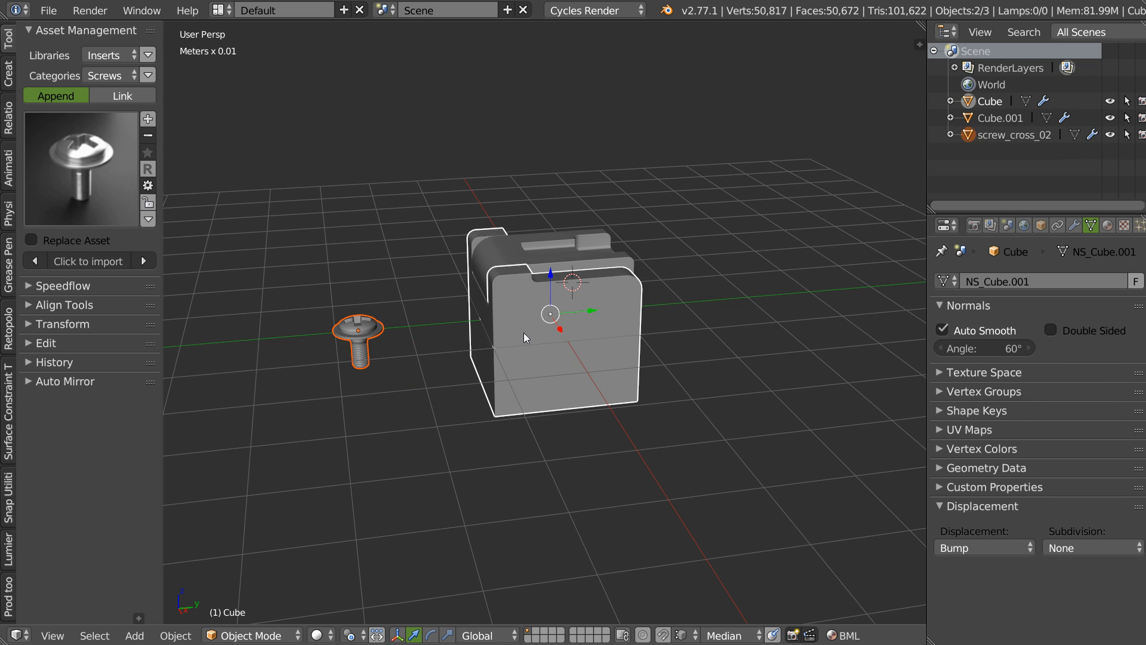
shift+right_click(355, 345)
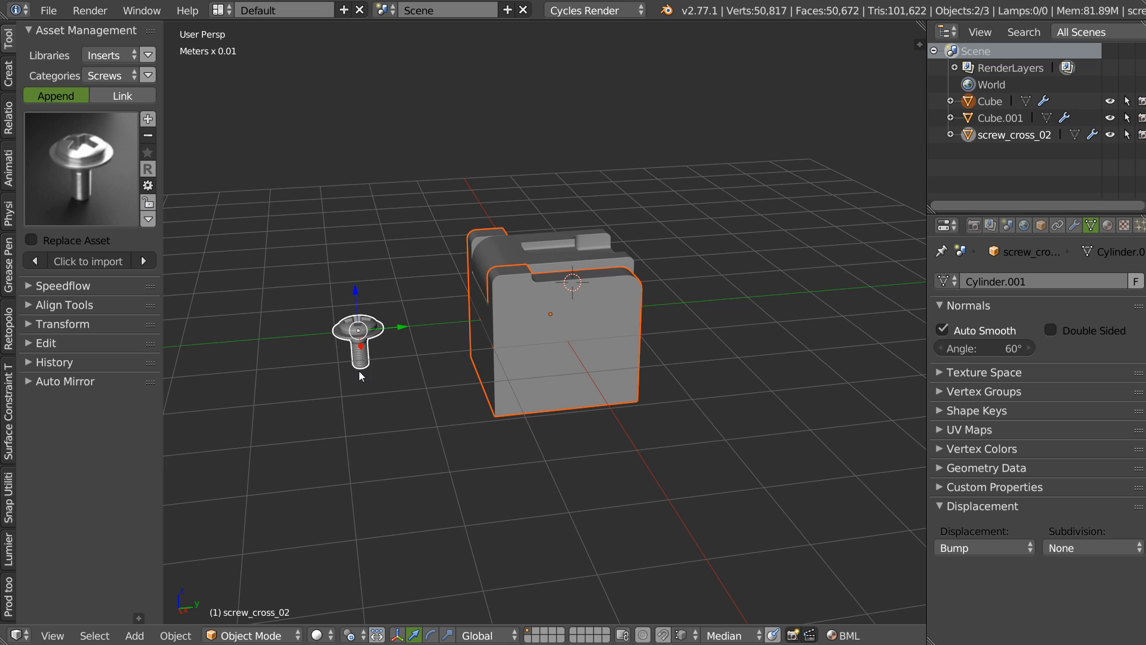
right_click(358, 363)
shift+right_click(493, 349)
key(ctrl+shift+x)
key(b)
key(b)
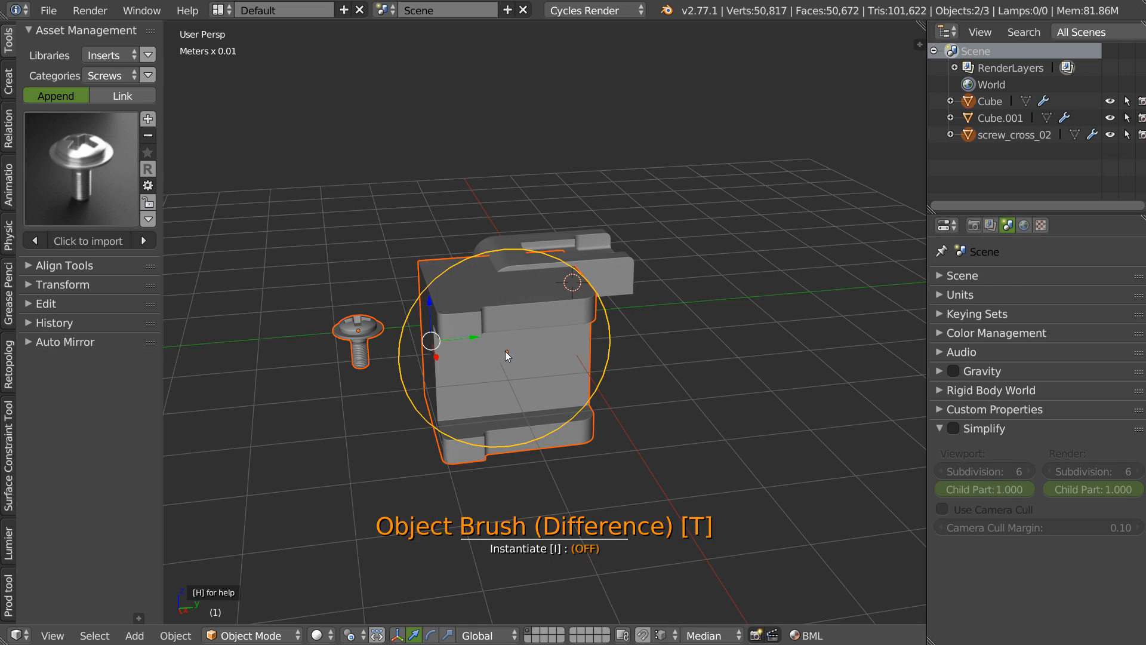
click(505, 351)
key(ctrl+o)
click(1069, 56)
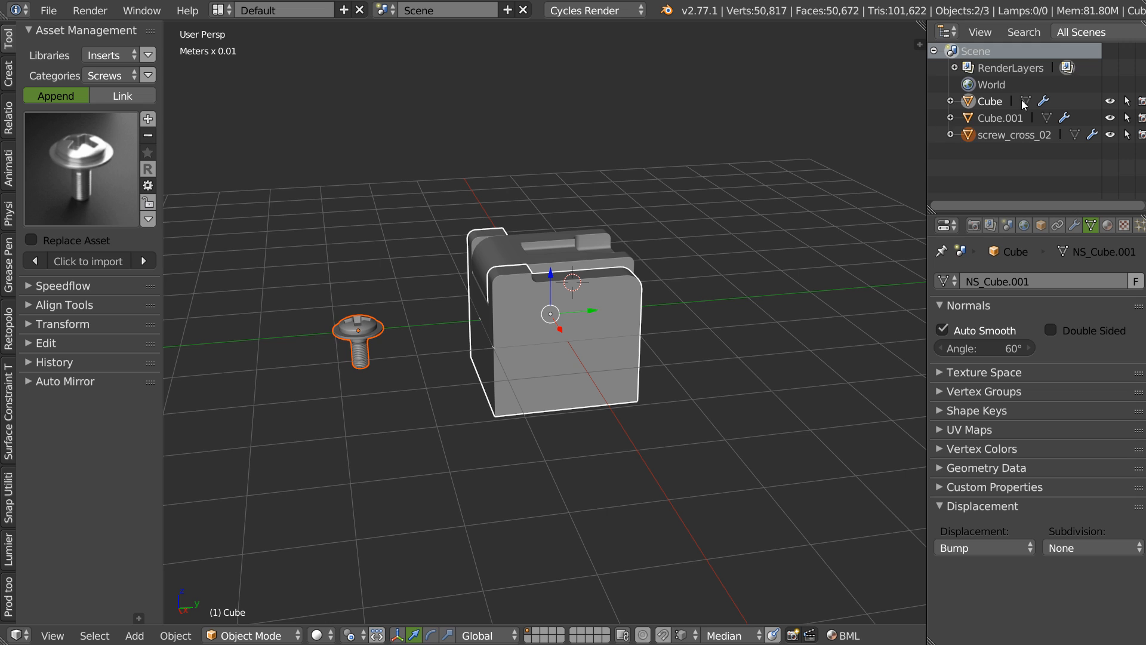
Start an Object Brush on the outer block with the screw as brush, scale it down and enable Random Rotation
right_click(500, 361)
shift+right_click(357, 349)
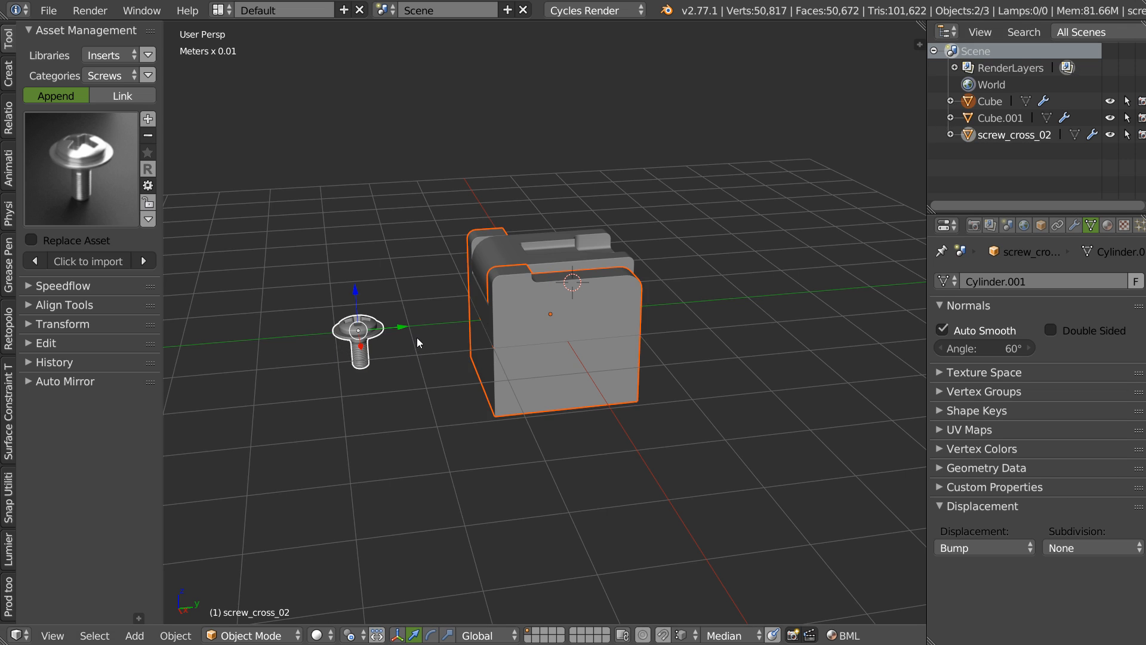
key(ctrl+shift+x)
key(b)
key(b)
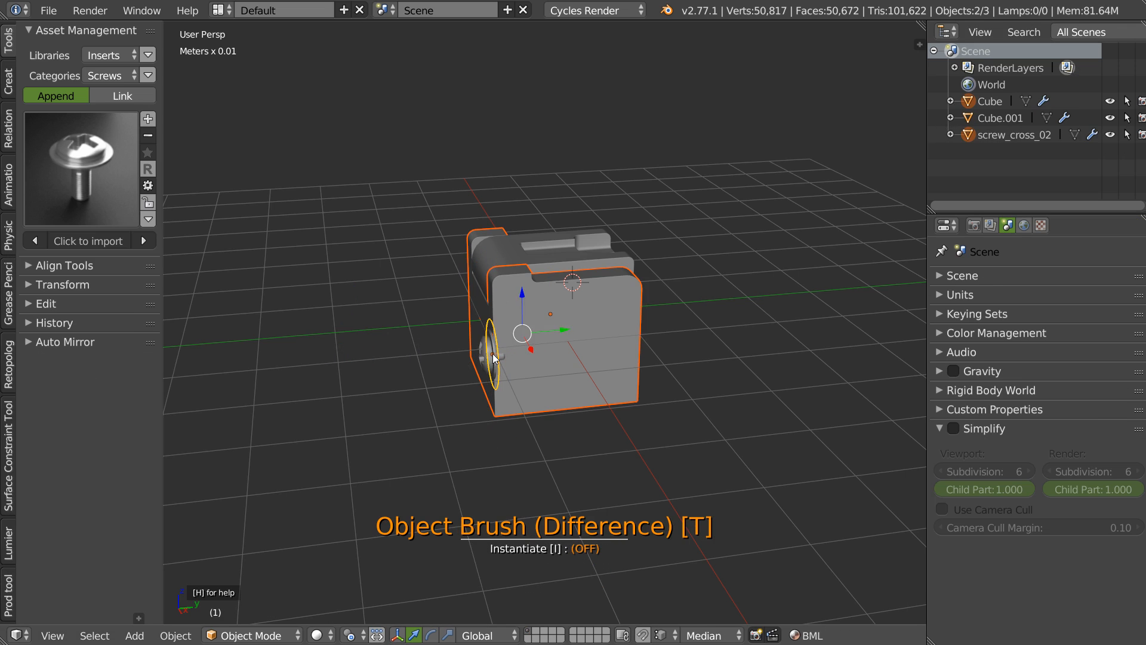
scroll(542, 288, up, 5)
key(s)
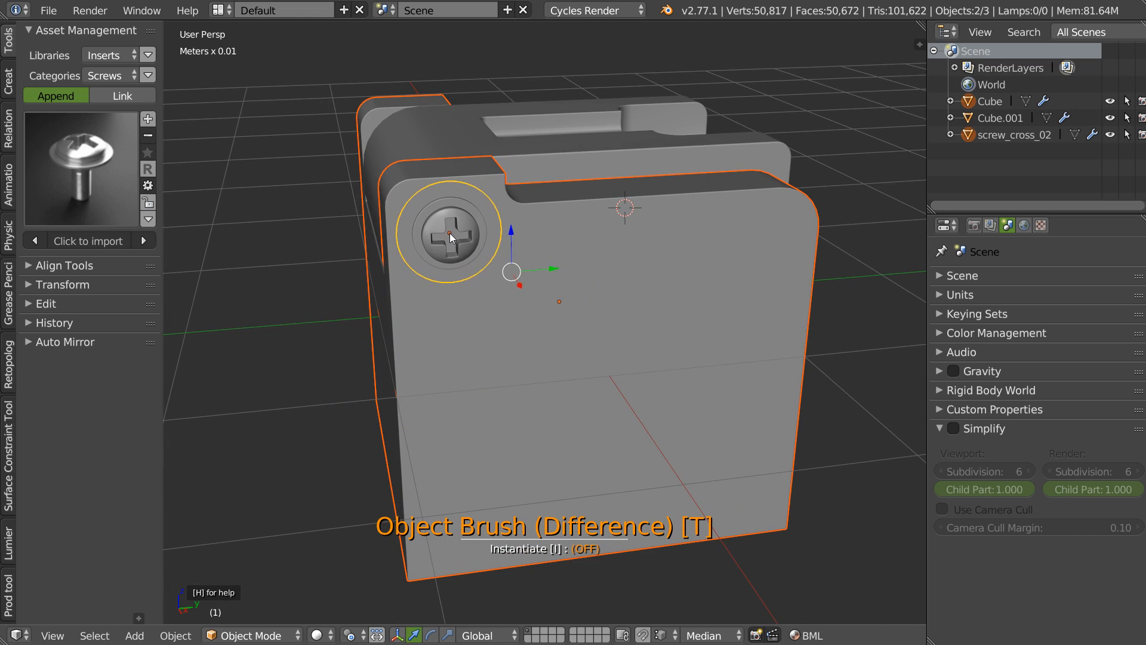
key(alt)
key(r)
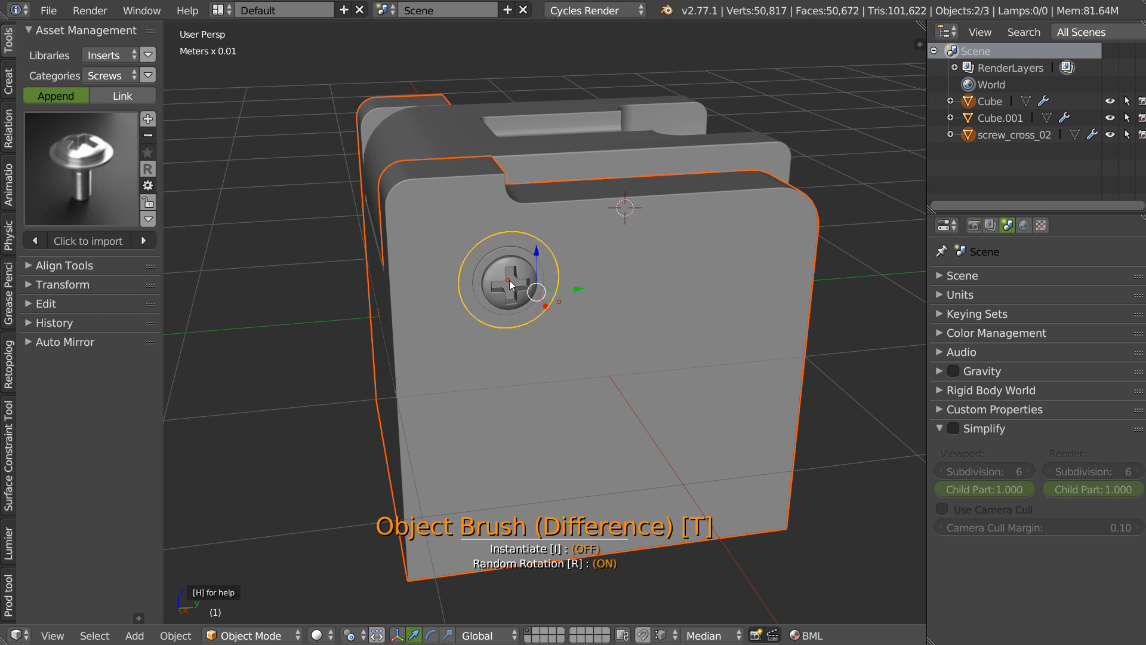
Place a screw near each of the four corners of the outer block's flat side face
click(448, 235)
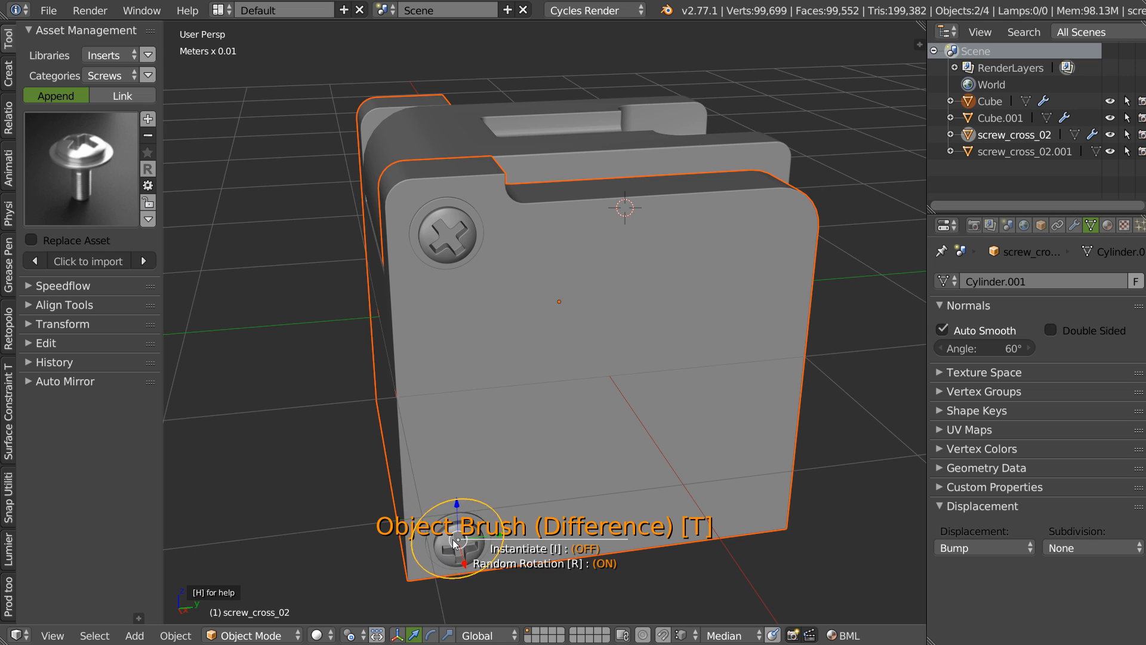
click(455, 541)
click(750, 502)
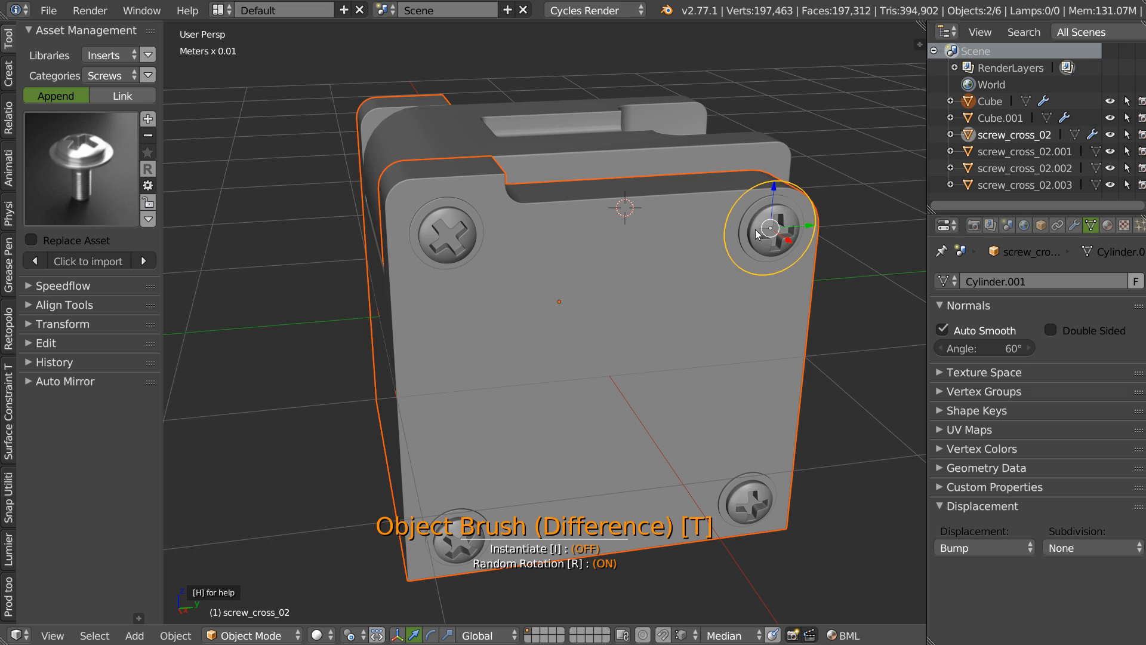
click(769, 235)
mouse_move(731, 254)
middle_down()
mouse_move(626, 285)
mouse_move(652, 247)
middle_up()
mouse_move(733, 215)
middle_down()
mouse_move(592, 252)
mouse_move(517, 295)
mouse_move(524, 275)
middle_up()
key(Escape)
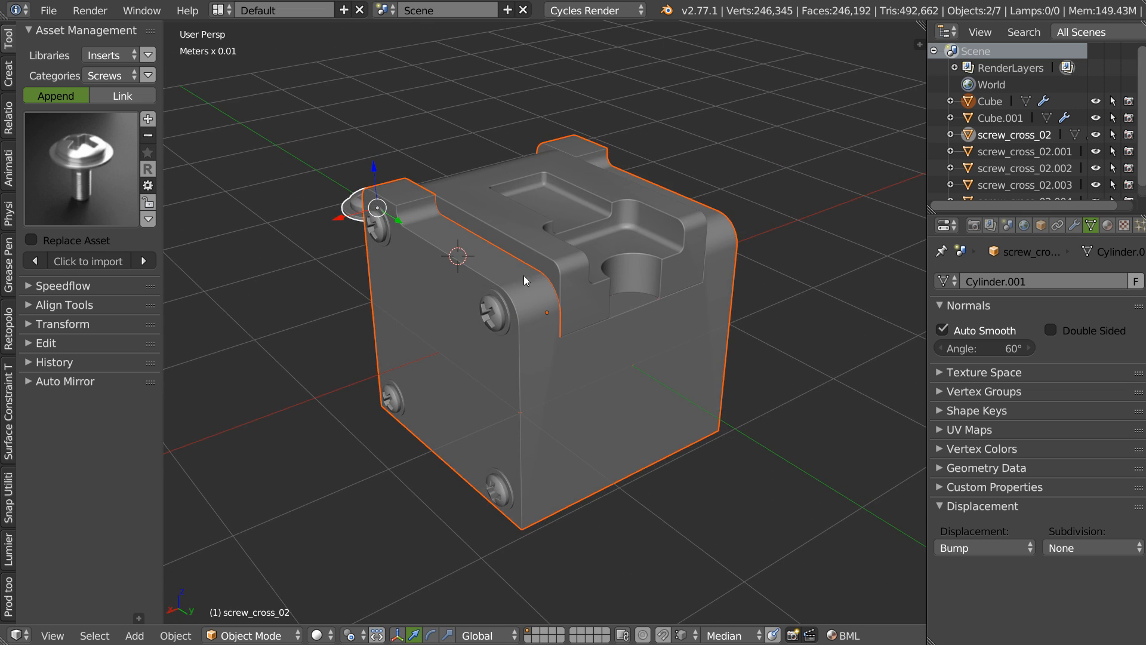
Join the four placed screws into one object and apply its transforms
right_click(495, 309)
shift+right_click(386, 395)
shift+right_click(498, 488)
key(w)
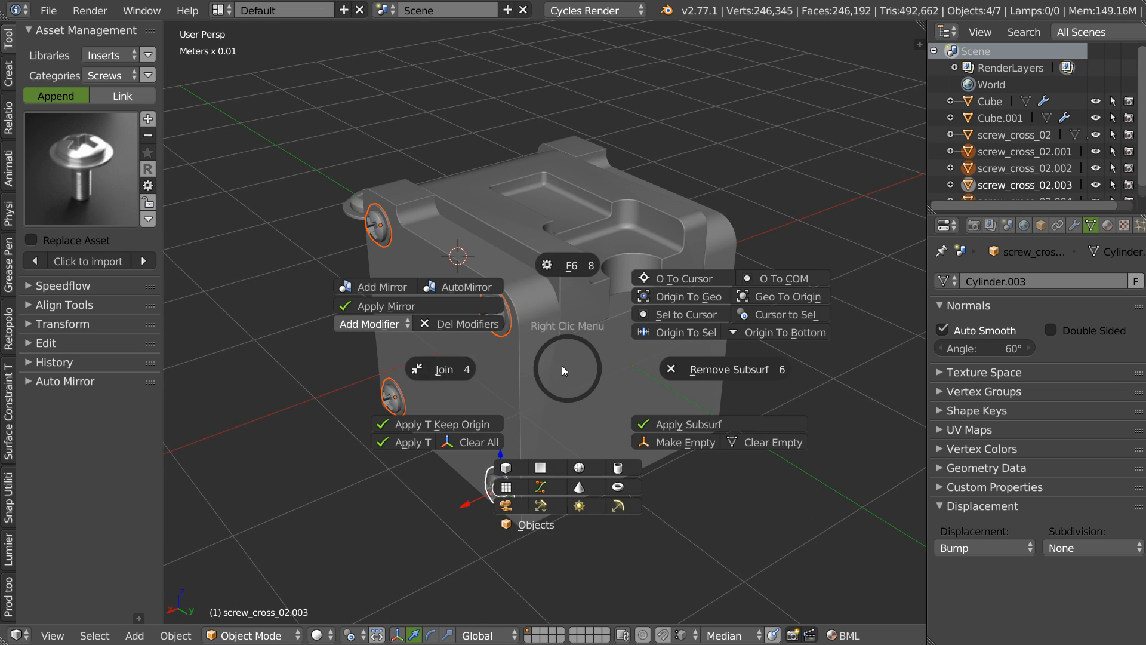
click(443, 370)
middle_drag(430, 365, 596, 361)
key(w)
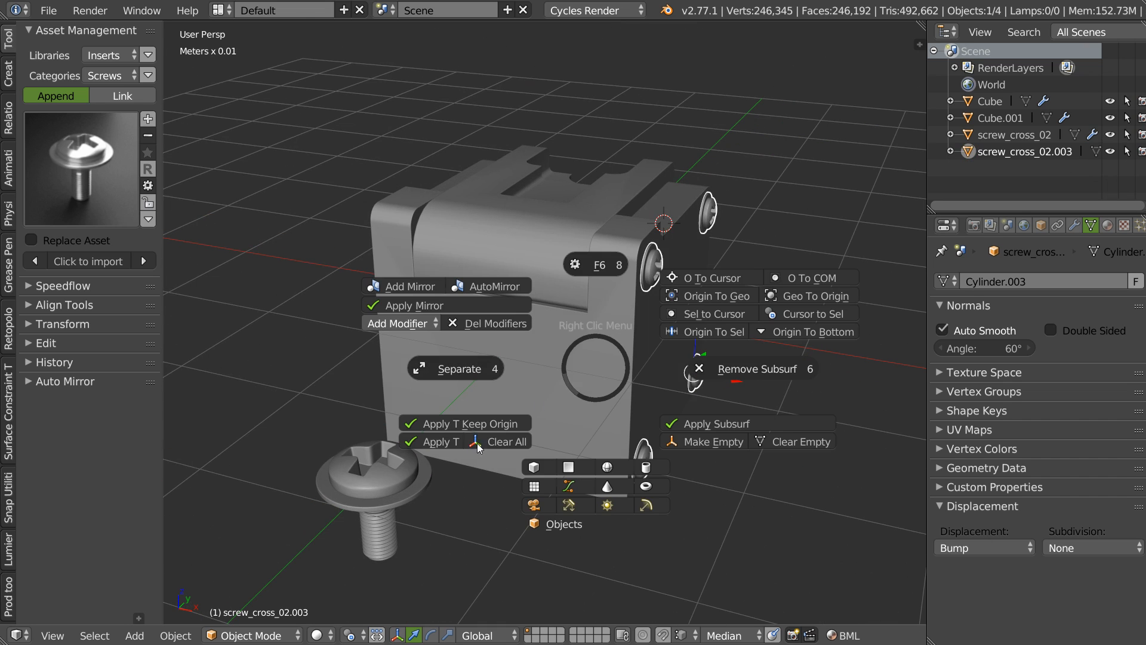
click(445, 443)
middle_drag(519, 349, 600, 340)
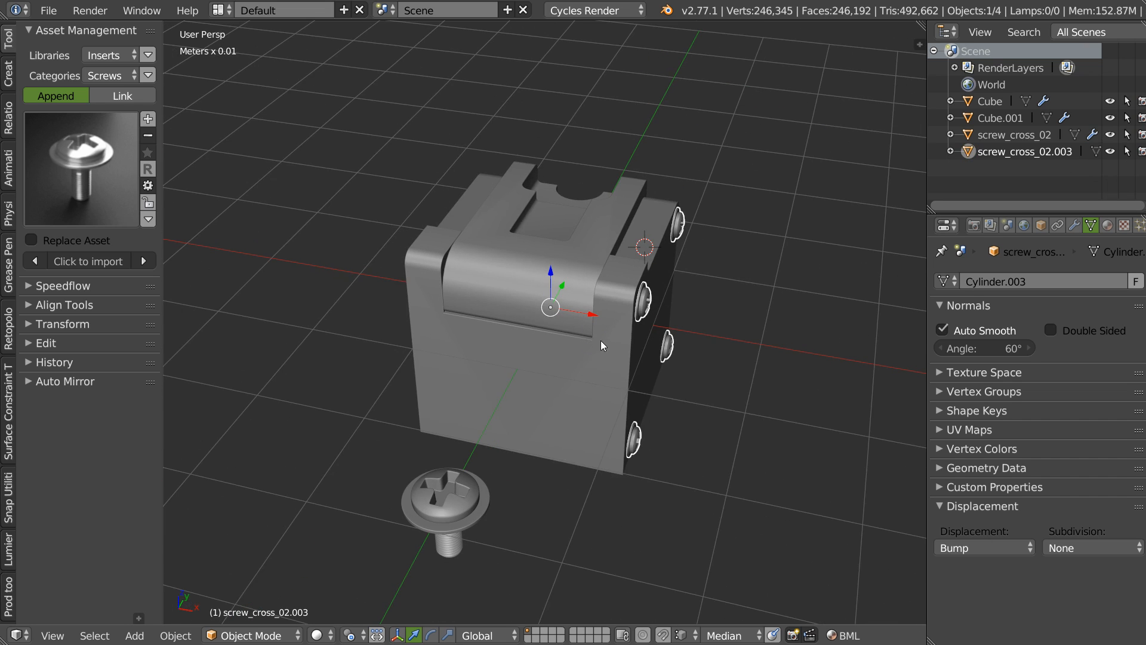
Symmetrize the joined screws along X onto the opposite side of the block
key(space)
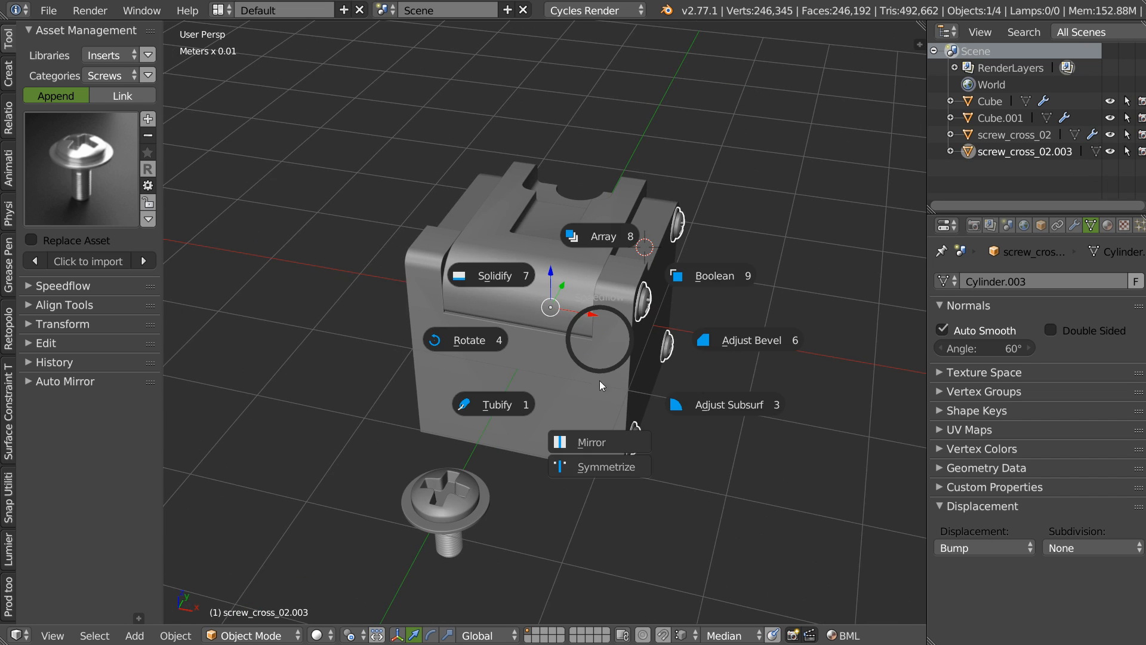
click(611, 468)
middle_drag(605, 379, 821, 316)
click(654, 345)
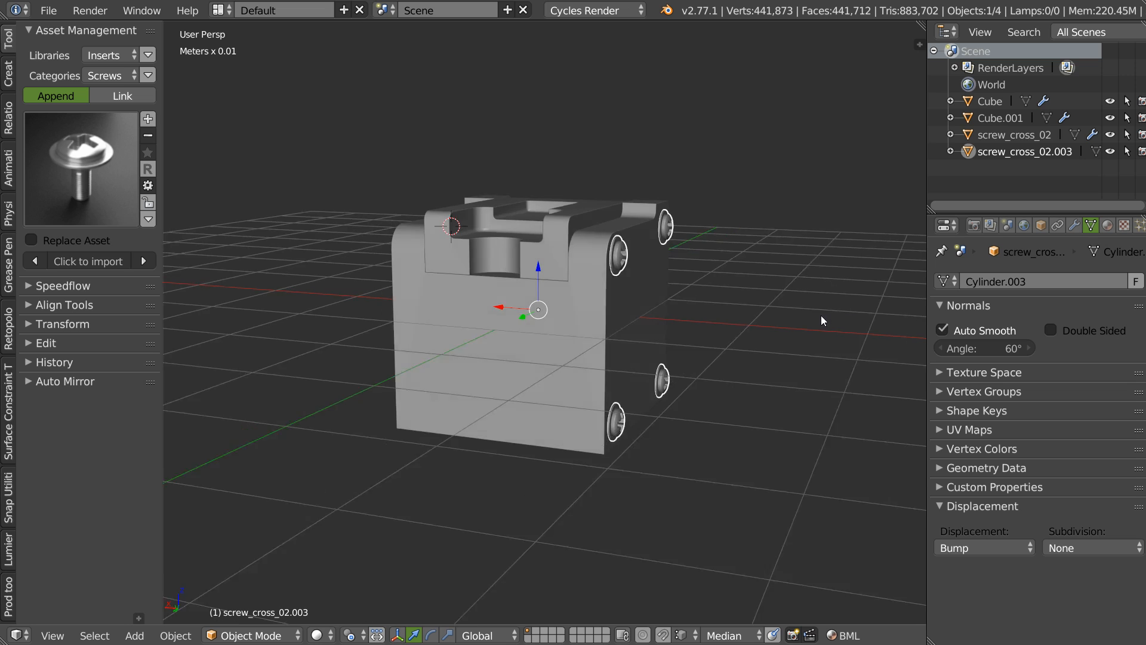
key(a)
Set the Subsurf level of the joined screws to 0 with the Speedflow modifier tool
middle_drag(590, 268, 489, 307)
scroll(520, 272, up, 3)
middle_drag(520, 272, 397, 347)
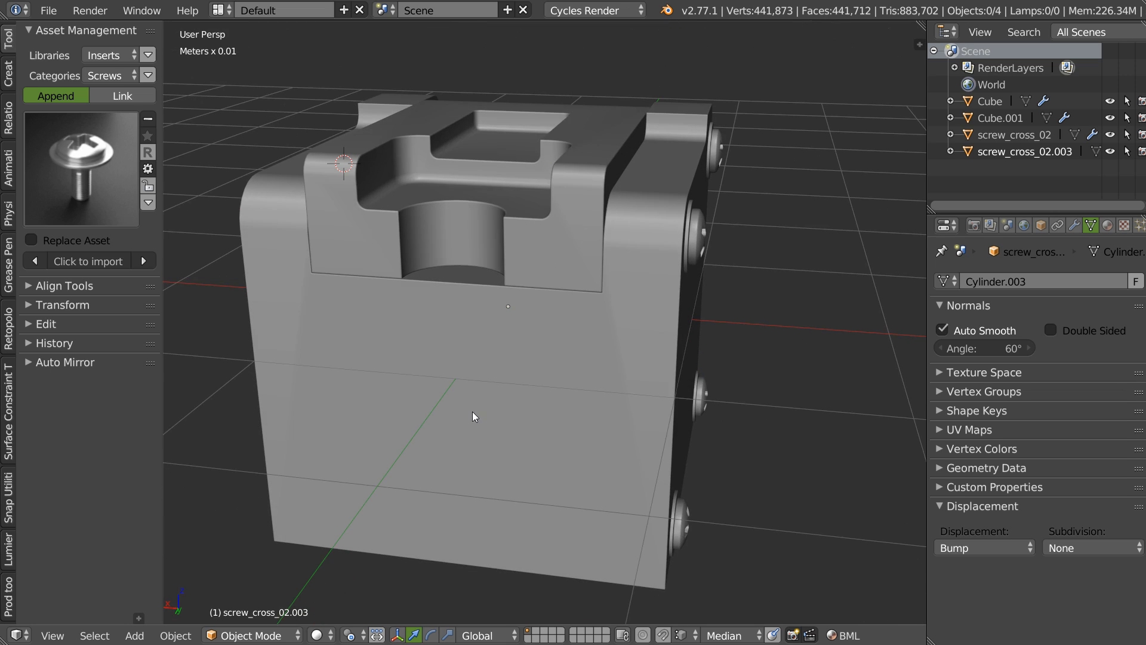
middle_drag(478, 391, 528, 391)
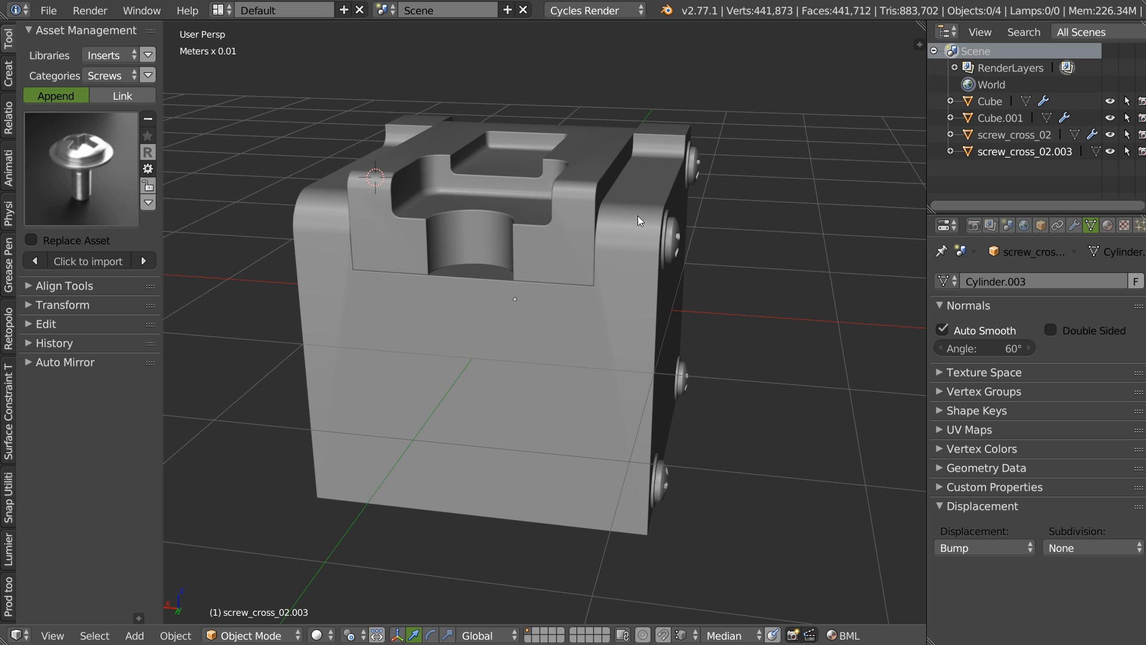
middle_drag(514, 349, 647, 273)
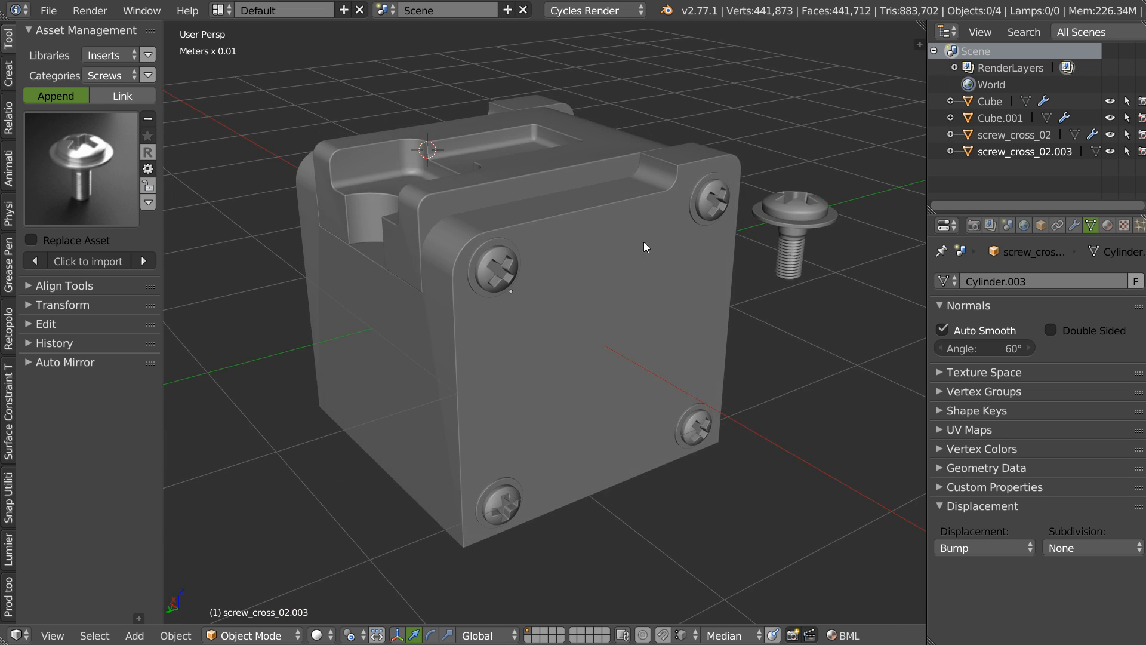
scroll(500, 242, up, 2)
right_click(445, 228)
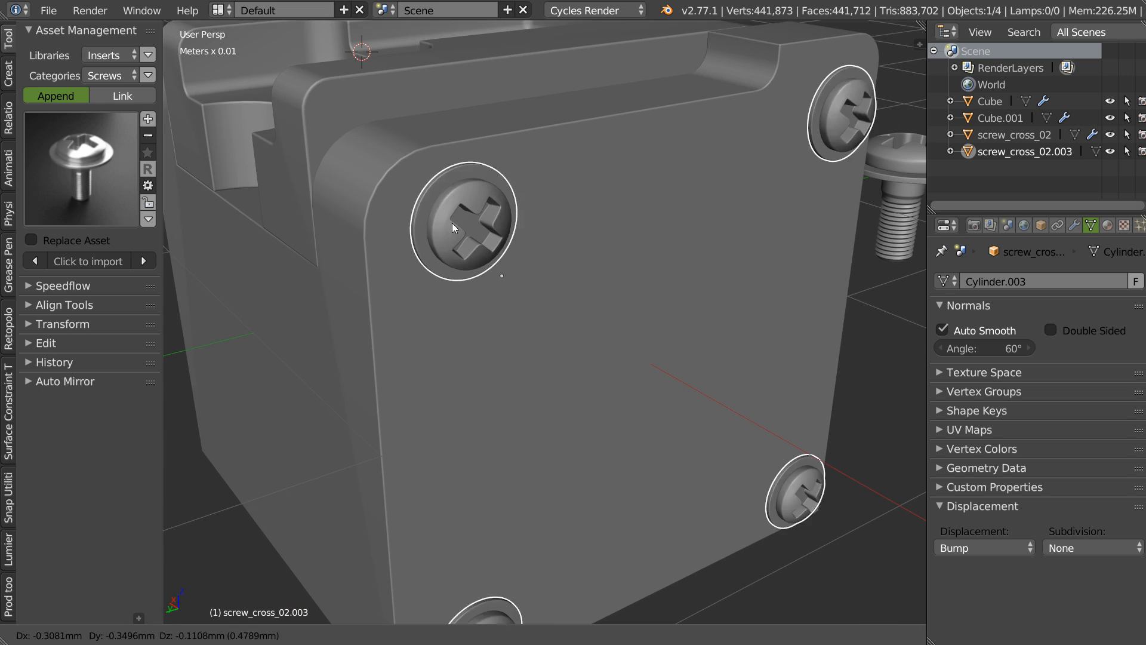
key(space)
click(573, 296)
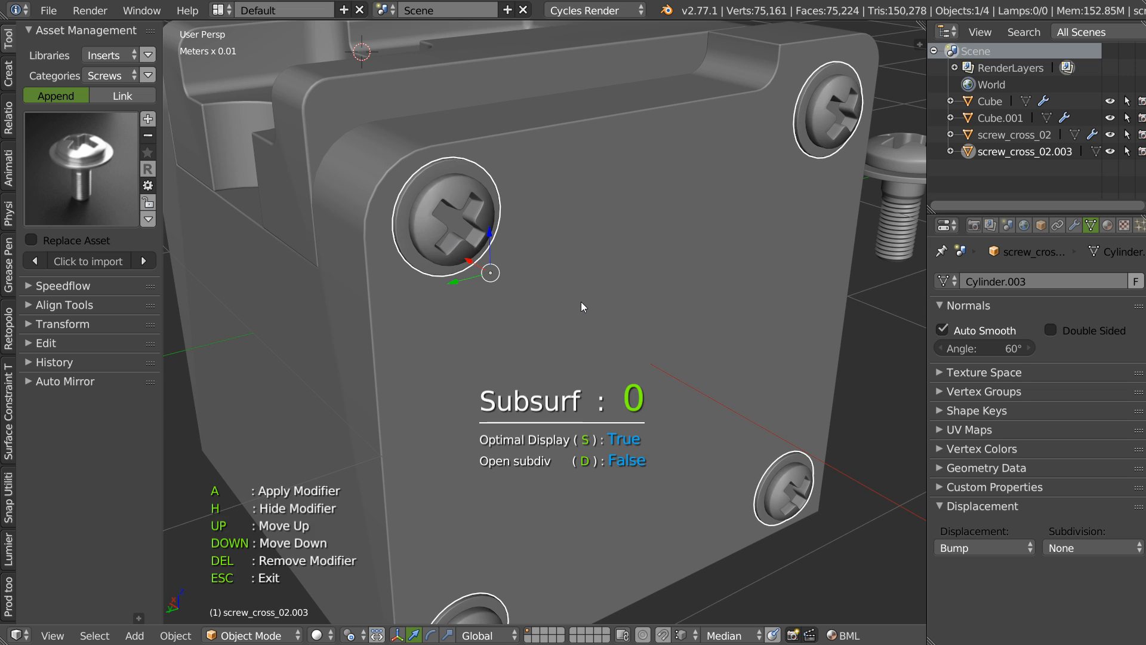
key(Escape)
Examine the screw heads on both sides of the block from close up and from a distance
middle_drag(579, 299, 513, 229)
scroll(558, 221, up, 4)
scroll(555, 234, down, 5)
scroll(453, 234, up, 2)
scroll(524, 242, down, 5)
scroll(579, 270, up, 1)
scroll(582, 239, up, 4)
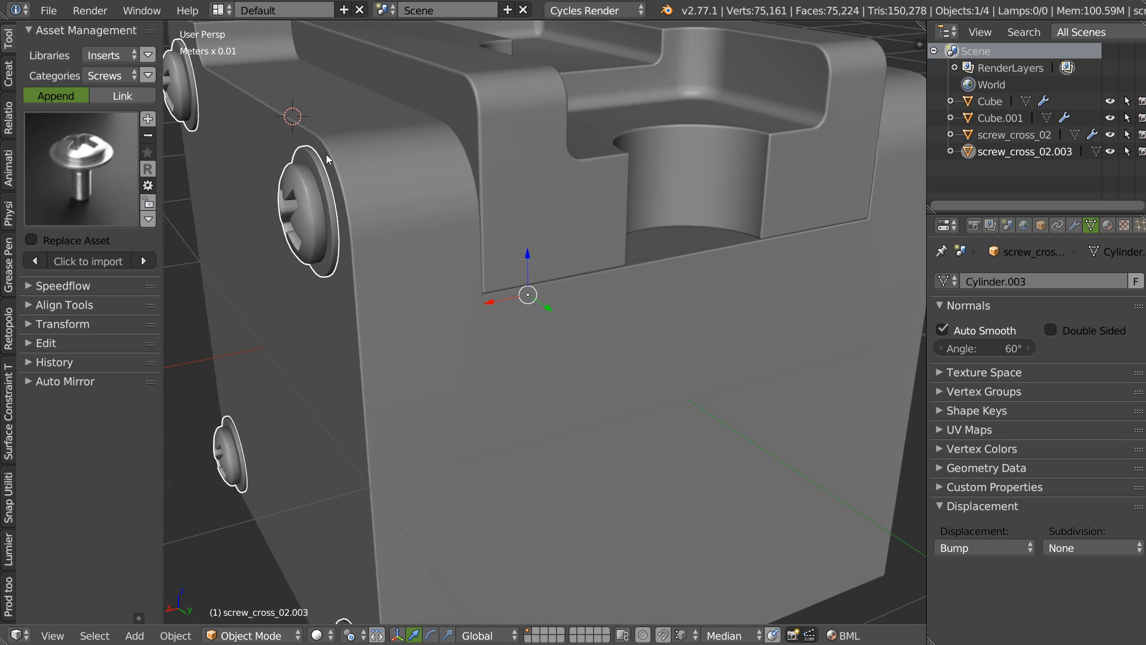
scroll(411, 265, down, 5)
middle_drag(491, 280, 604, 218)
scroll(492, 204, up, 2)
scroll(486, 274, down, 5)
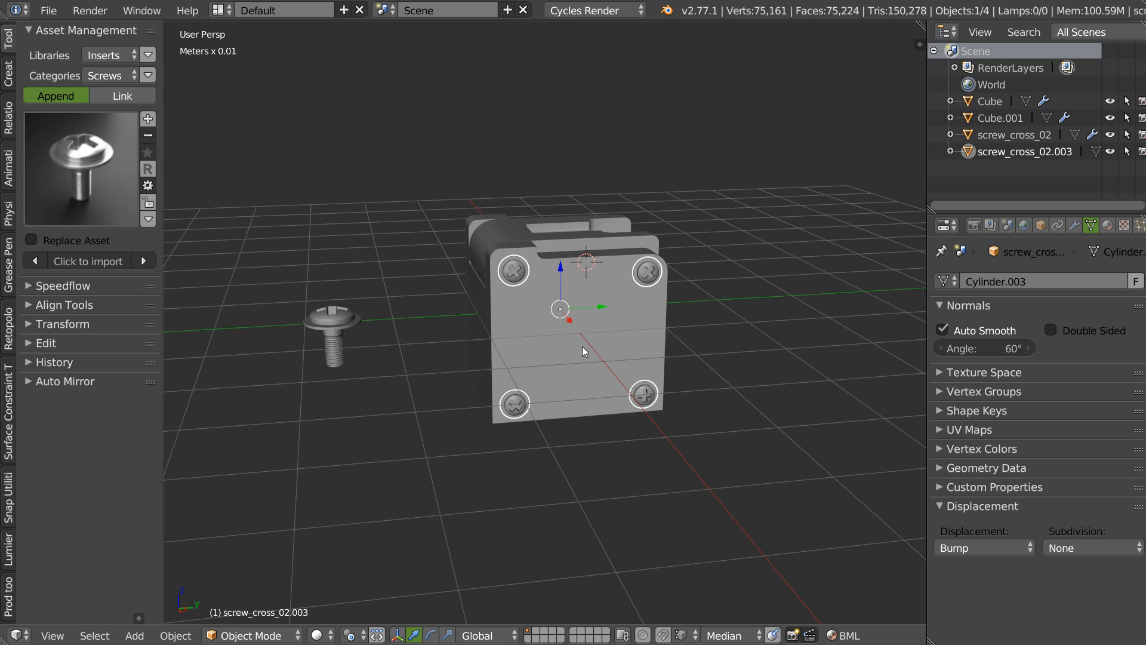
Import Aeration_002 from the Assets category of the Inserts library and raise it above the block
click(110, 72)
click(105, 95)
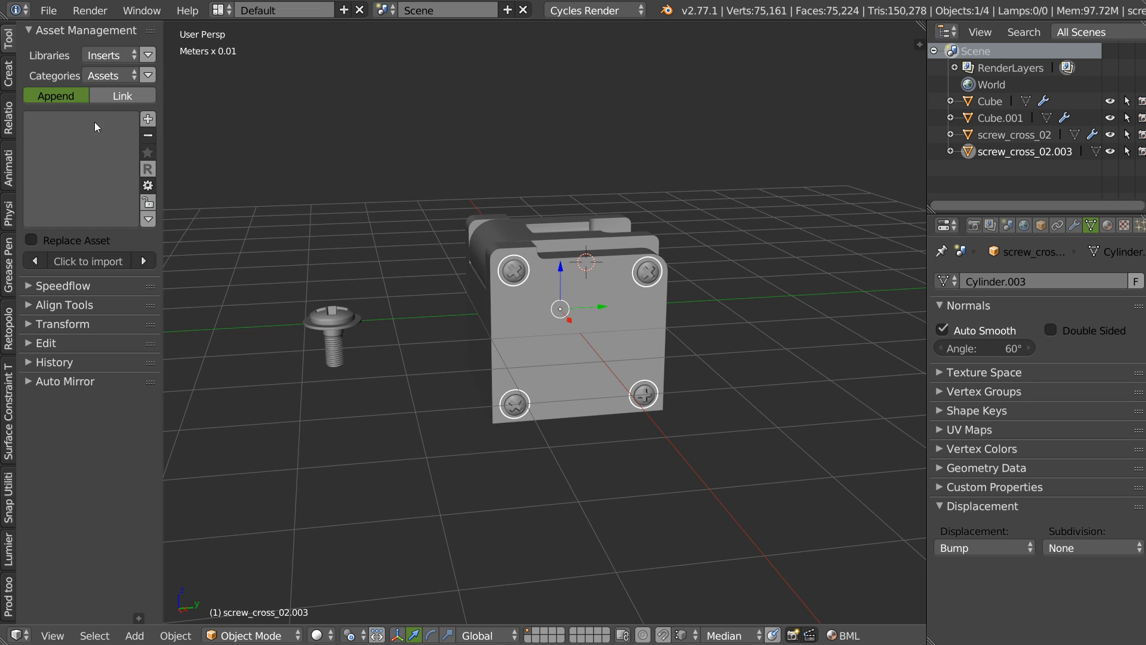
click(76, 203)
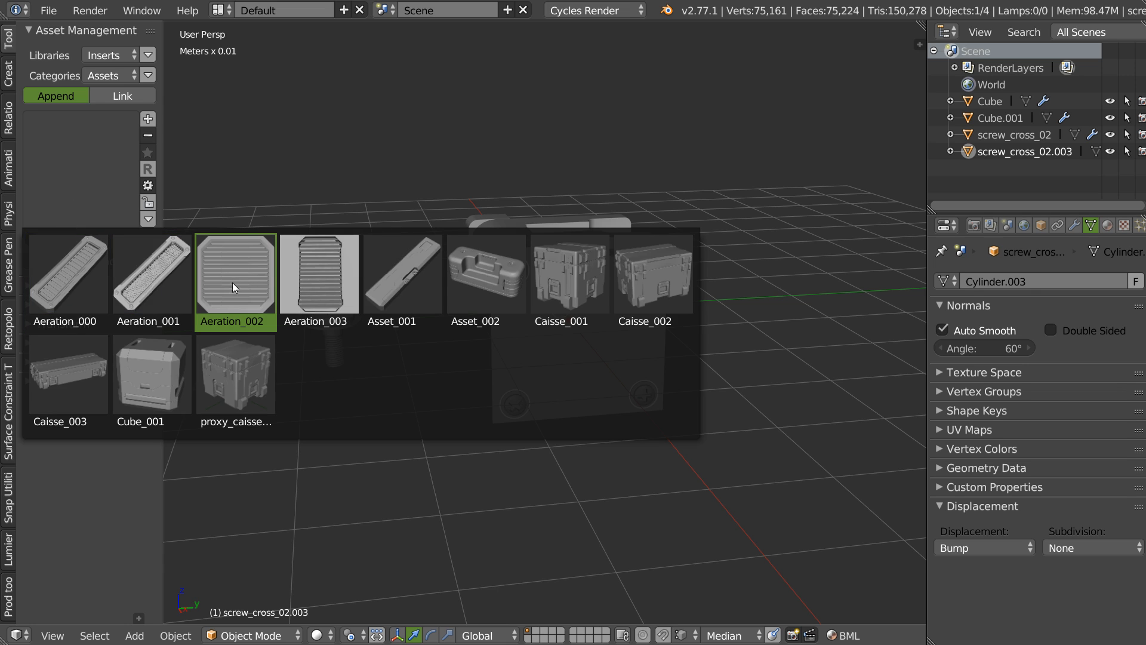
click(239, 278)
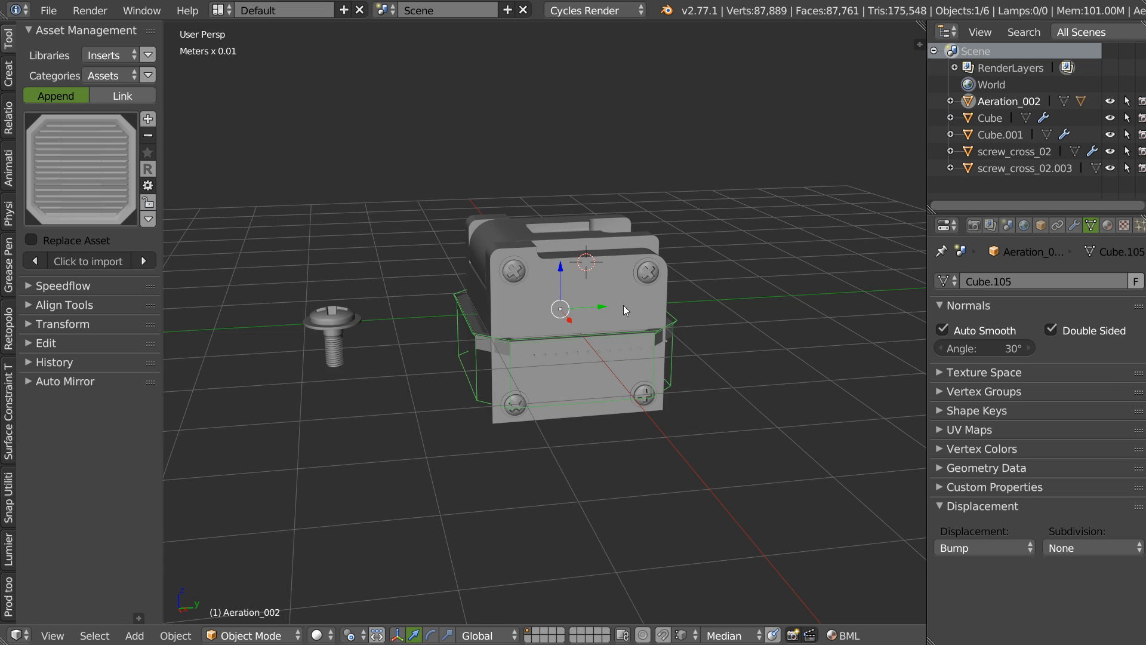
drag(563, 270, 588, 40)
middle_drag(589, 41, 618, 157)
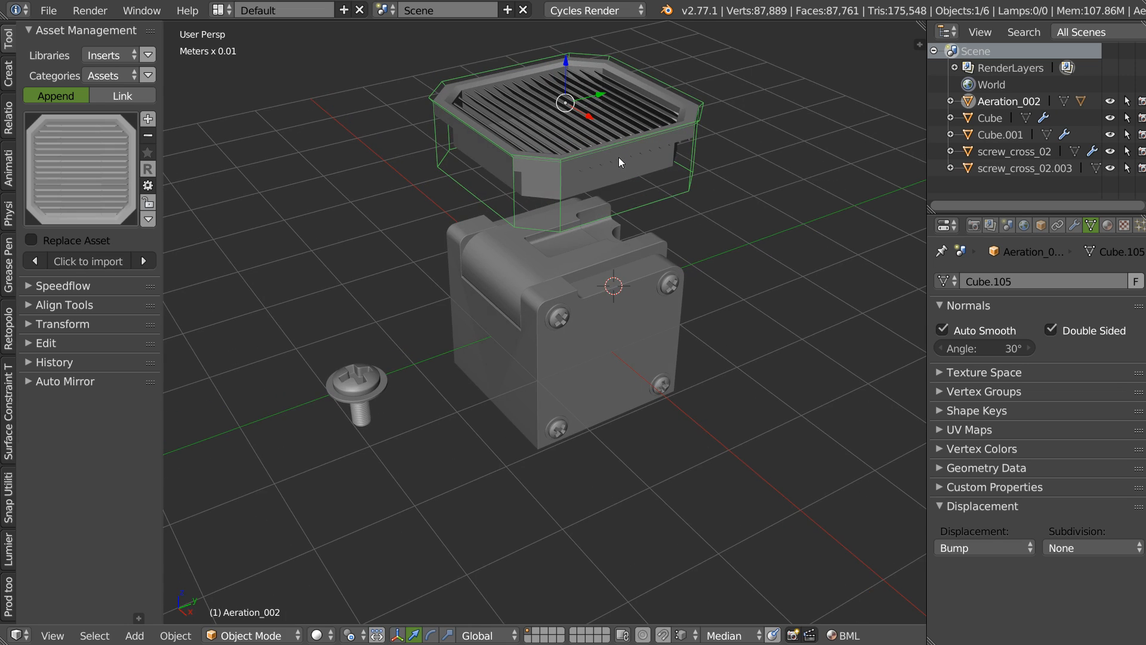
right_click(635, 326)
shift+right_click(664, 195)
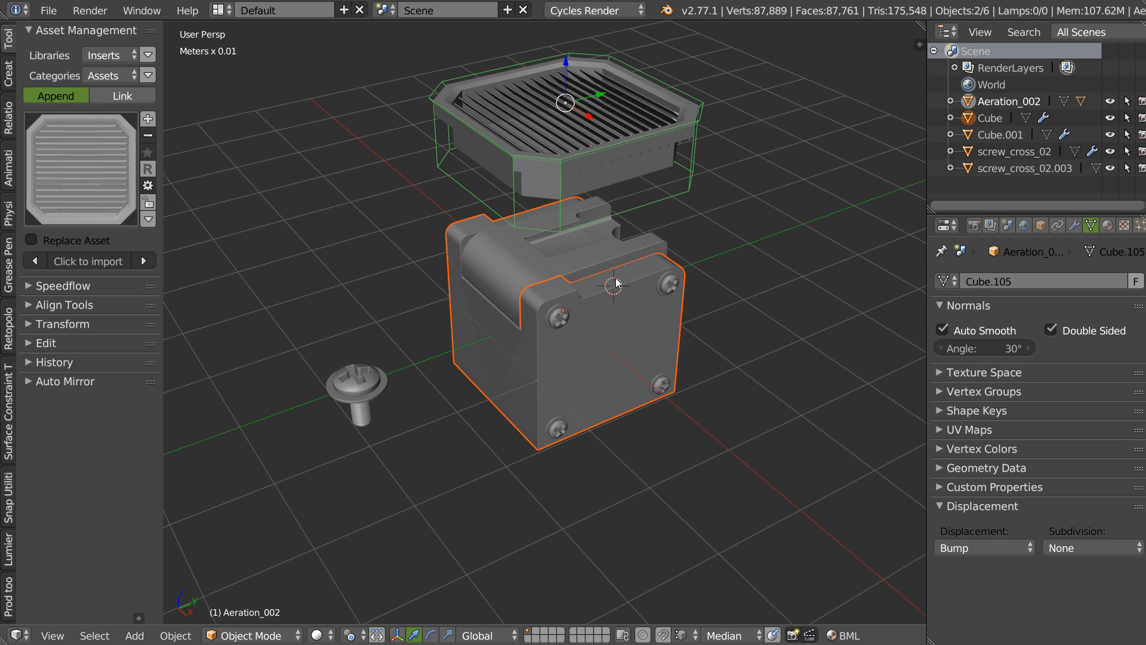
right_click(672, 195)
shift+right_click(627, 345)
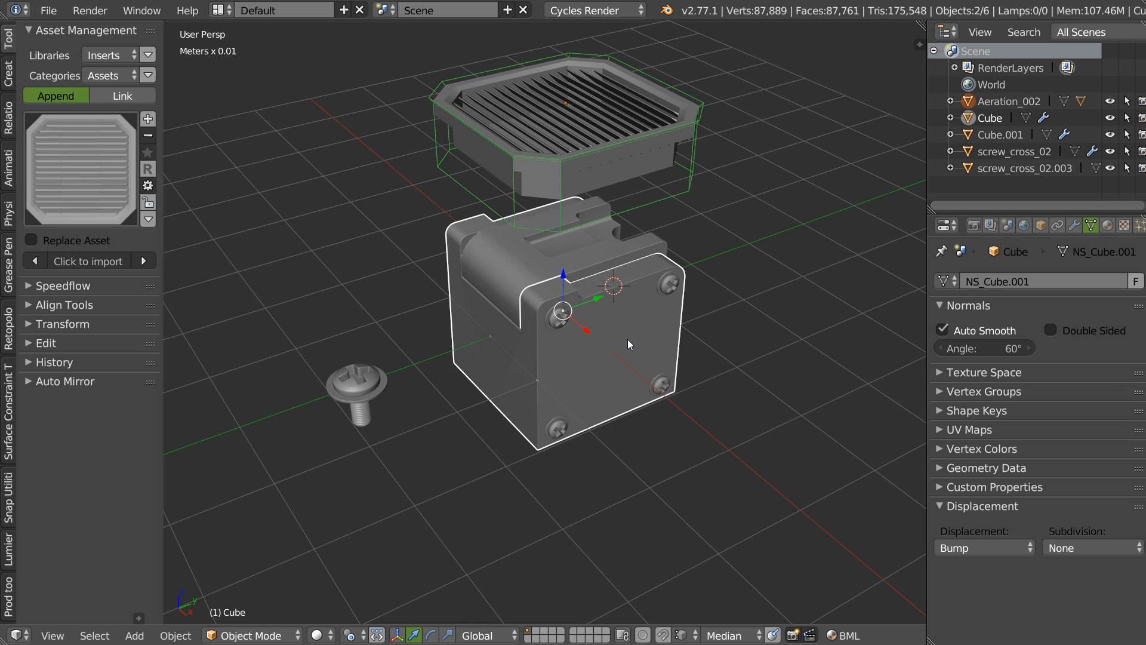
key(ctrl+shift+x)
key(b)
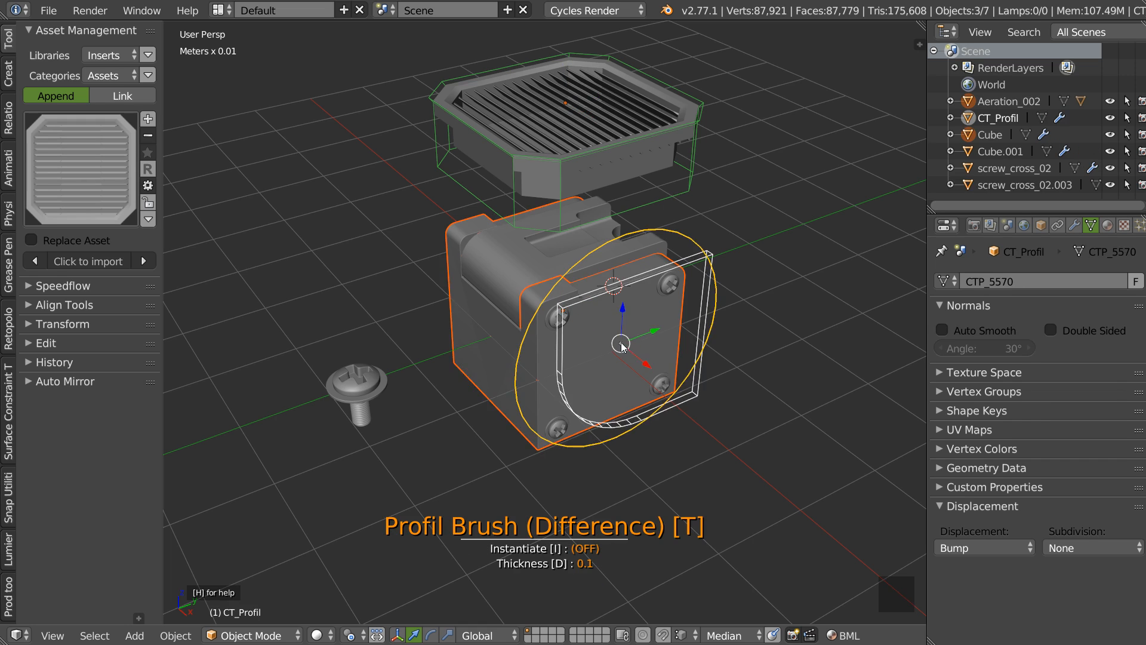
key(b)
middle_drag(609, 341, 598, 330)
key(Escape)
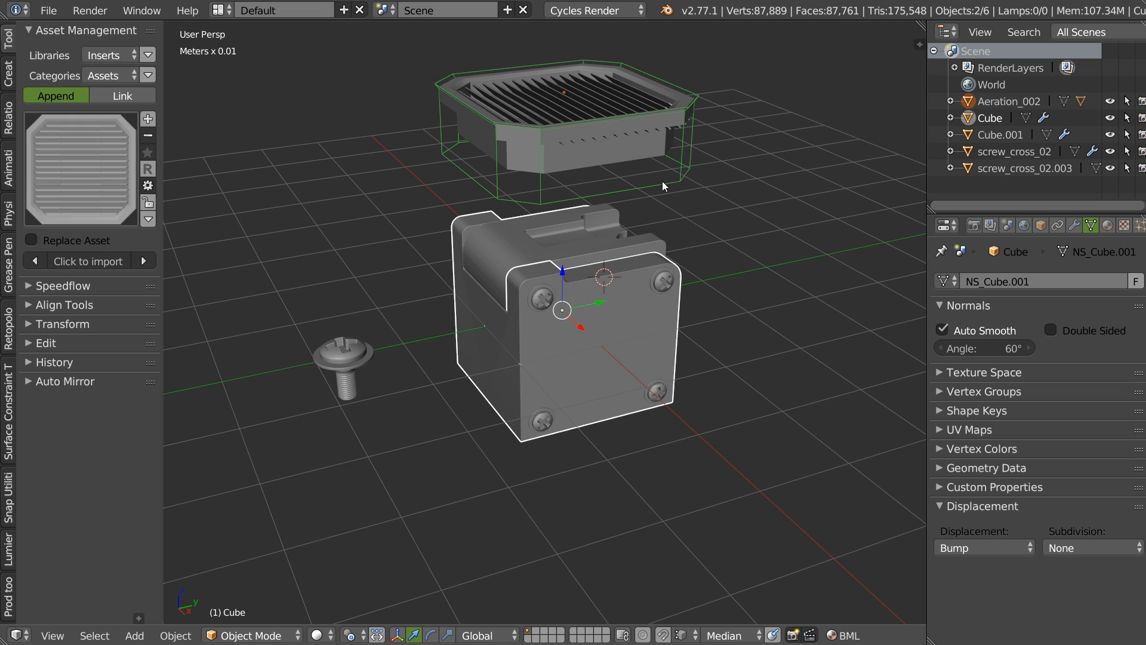
Start an Object Brush (Difference) on the outer block with the Aeration_002 vent as brush and scale the brush down
right_click(627, 317)
shift+right_click(661, 185)
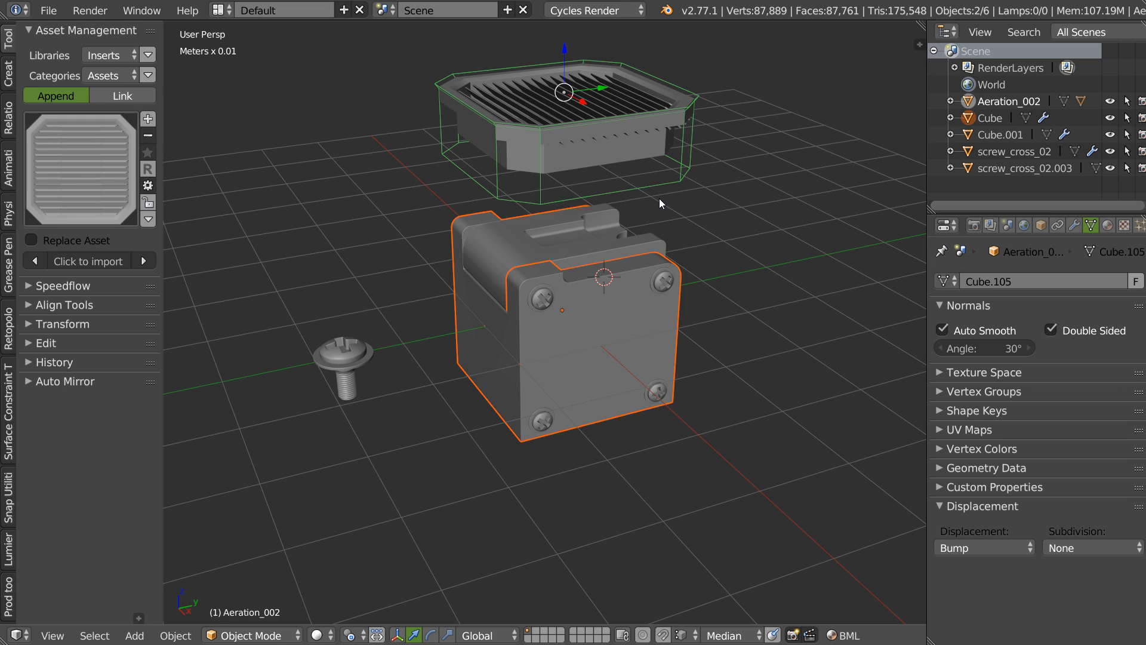
key(ctrl+shift+x)
key(b)
key(b)
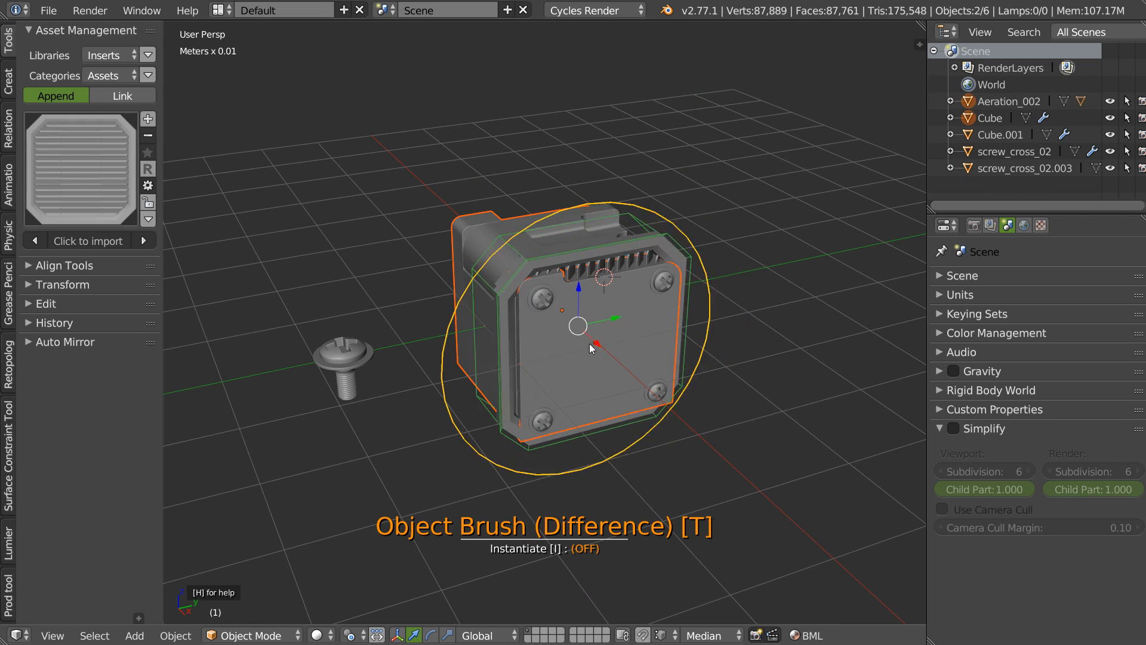
mouse_move(579, 361)
middle_down()
mouse_move(653, 326)
mouse_move(613, 340)
middle_up()
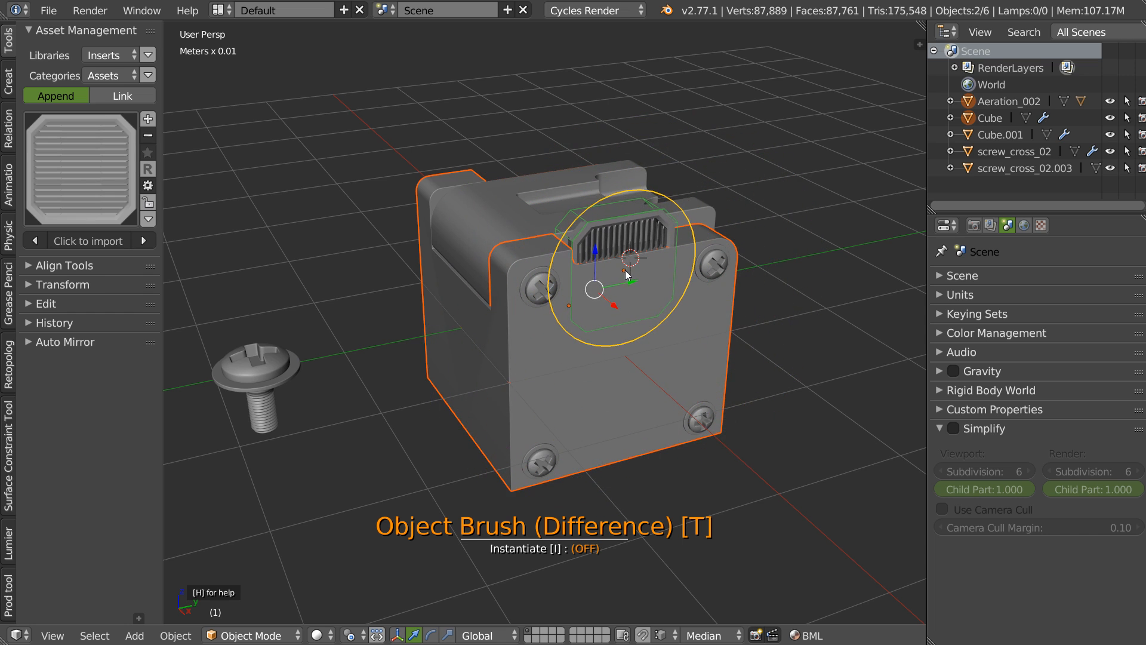
mouse_move(628, 272)
ctrl+mouse_down()
mouse_move(647, 270)
mouse_move(636, 255)
mouse_move(650, 253)
mouse_move(624, 255)
ctrl+mouse_up()
Cut the vent into the centre of the block's flat side face, between the four screws
middle_drag(613, 334, 565, 323)
scroll(567, 324, up, 1)
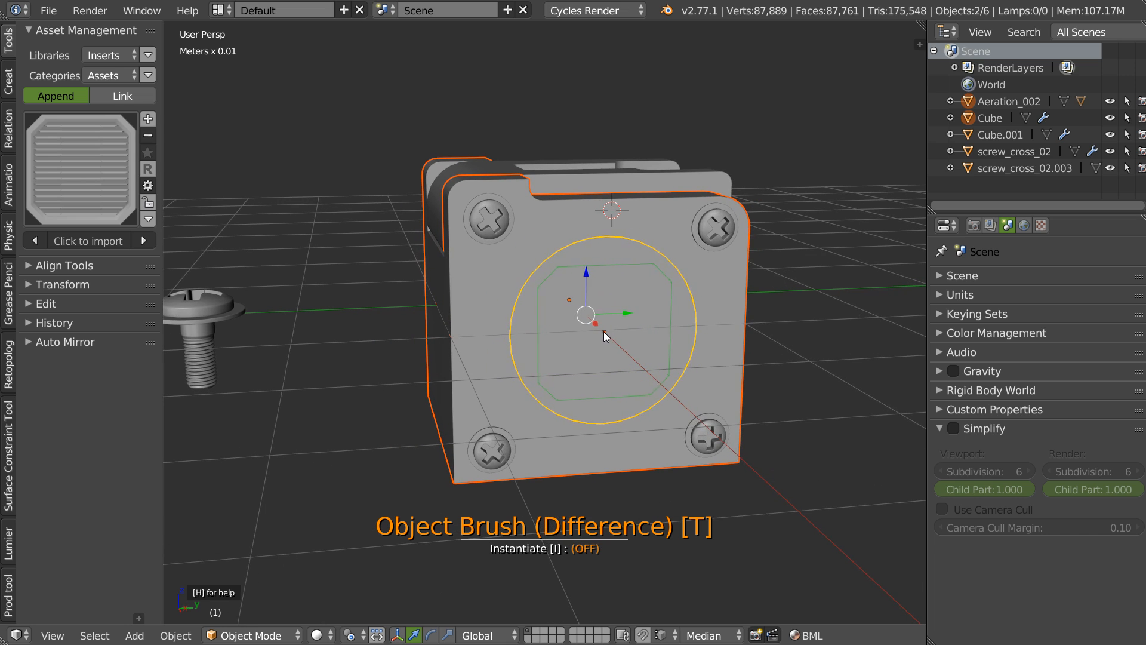
click(602, 328)
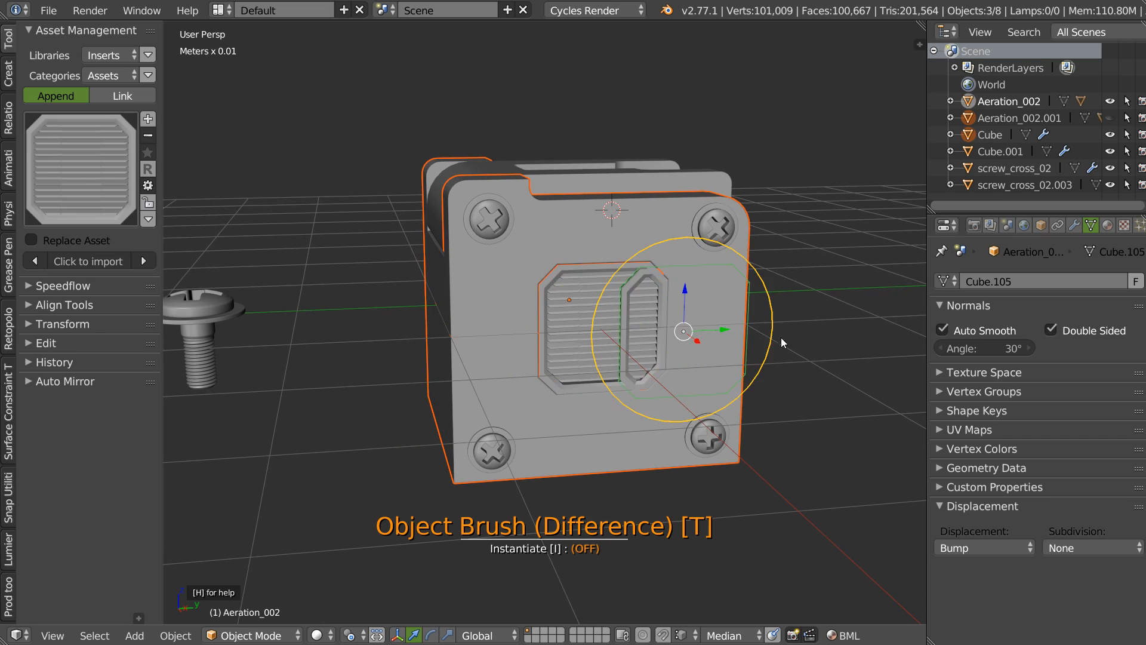
scroll(597, 349, up, 5)
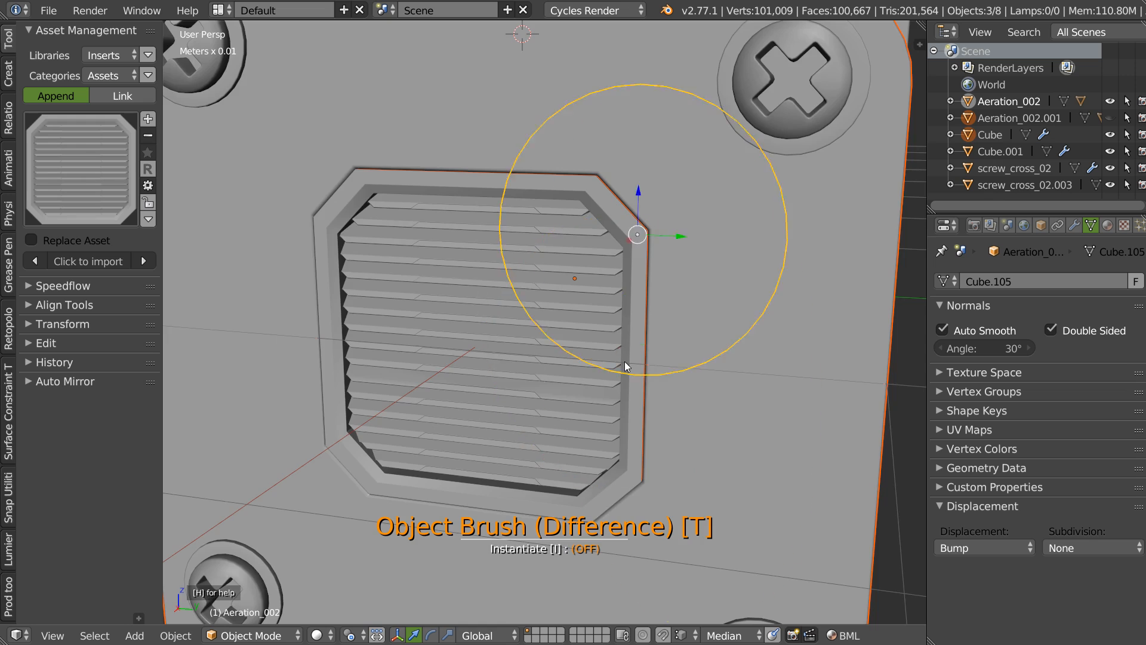
scroll(626, 366, down, 5)
Scale the vent brush down further, try a vent near the front face's lower corner and undo that placement
middle_drag(546, 373, 527, 353)
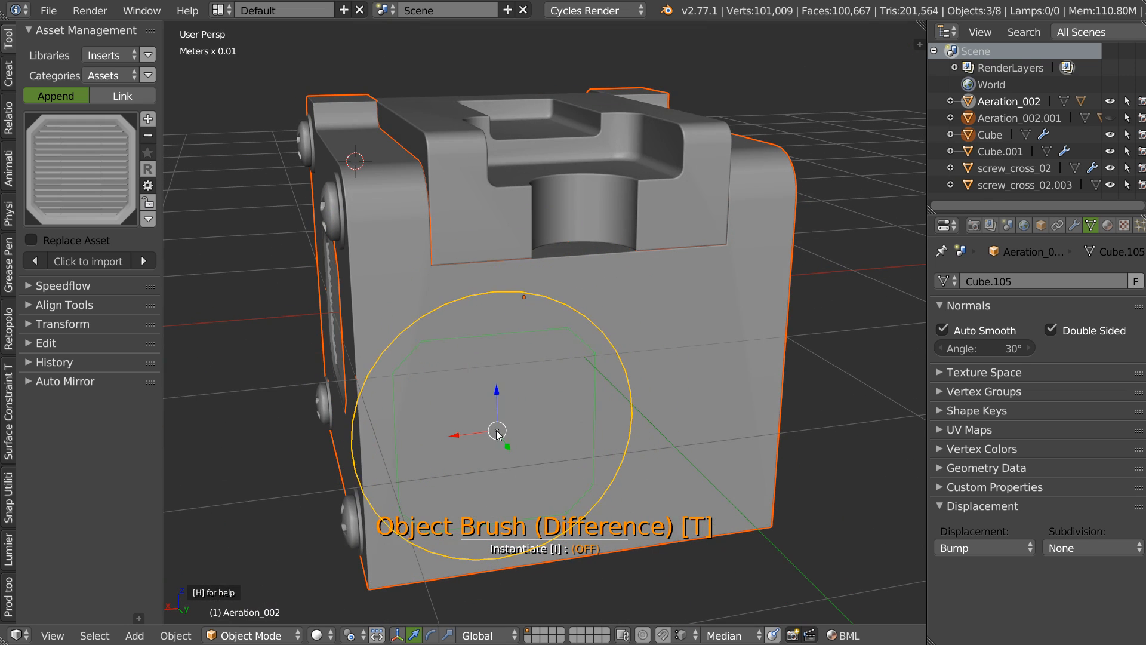
key(s)
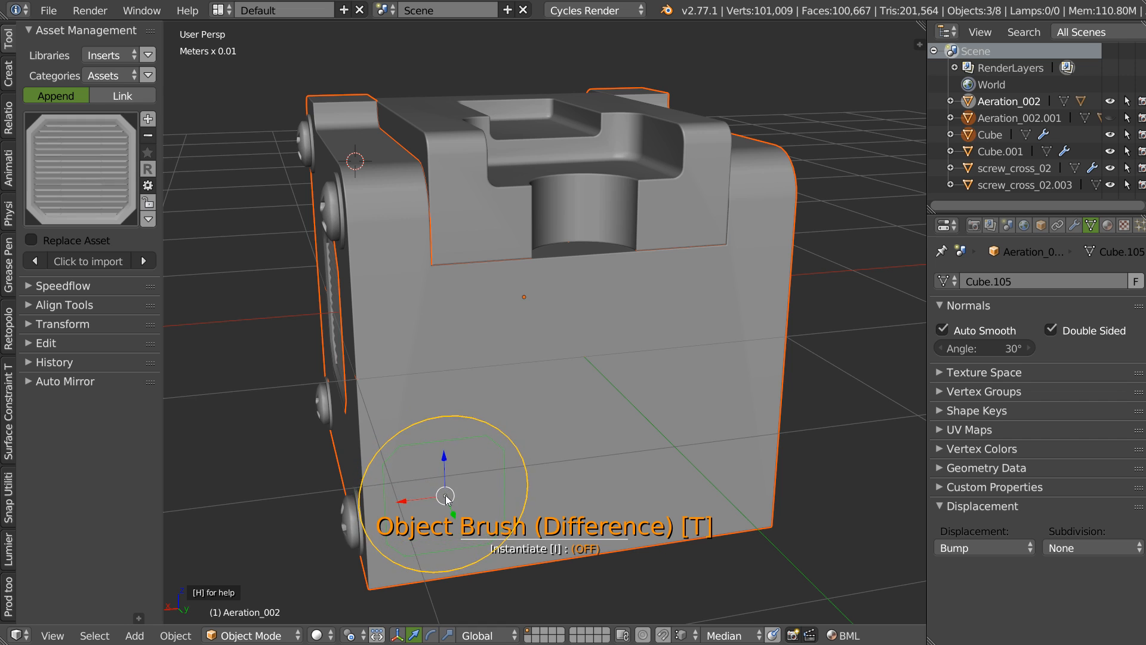
click(445, 496)
scroll(471, 405, up, 4)
scroll(474, 359, down, 4)
key(ctrl+z)
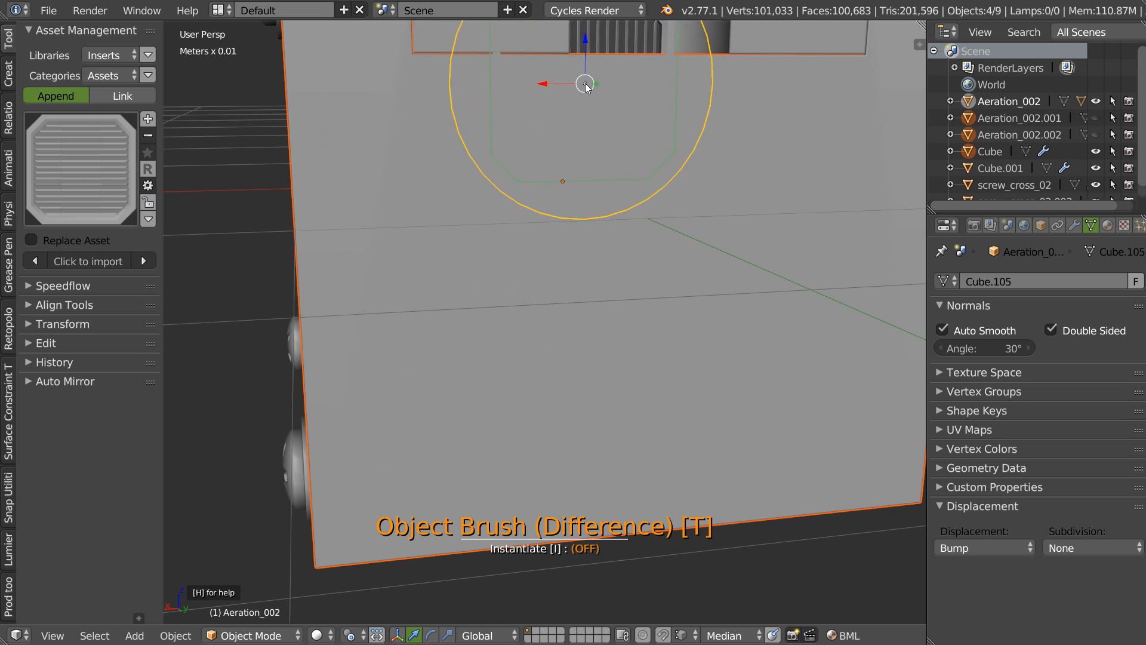
Place a small vent near each of the two lower corners of the block's front face and finish the brush
ctrl+drag(619, 87, 638, 89)
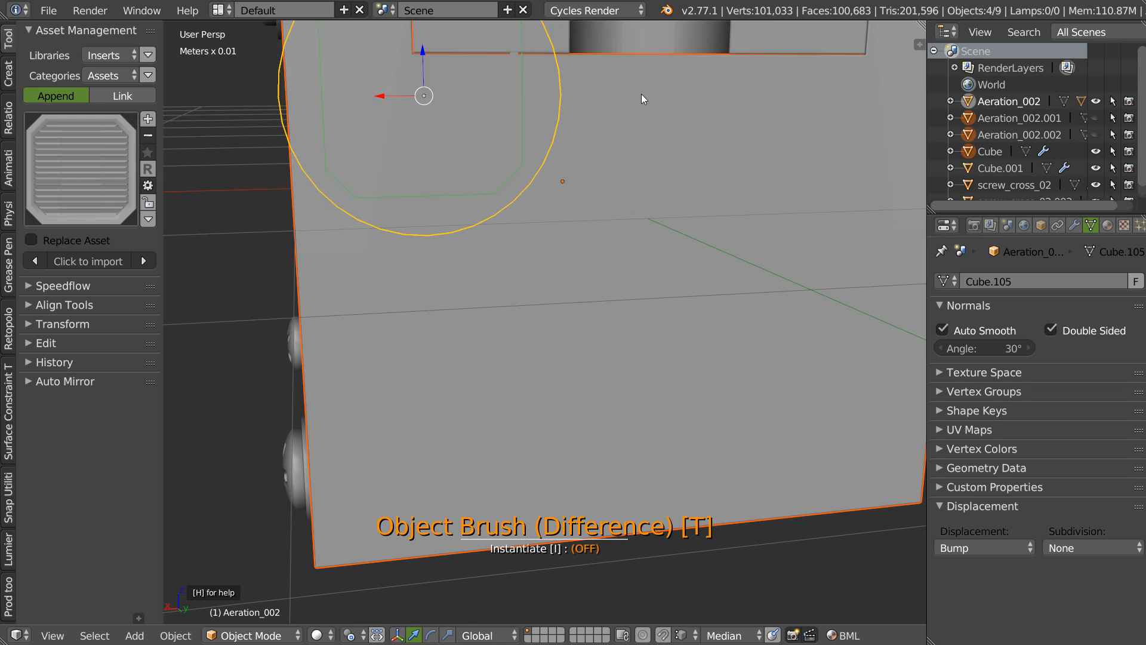
mouse_move(663, 87)
mouse_down()
mouse_move(610, 99)
mouse_move(638, 98)
mouse_up()
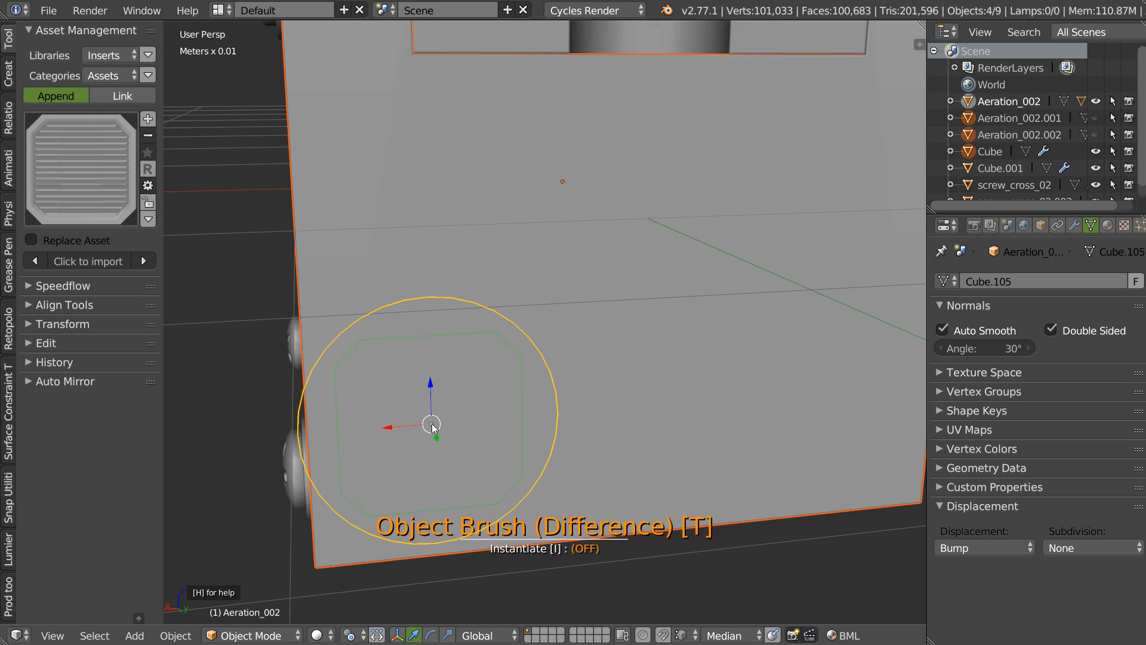
click(430, 422)
mouse_move(796, 410)
middle_down()
mouse_move(749, 398)
mouse_move(746, 385)
mouse_move(639, 391)
mouse_move(572, 377)
mouse_move(529, 321)
middle_up()
click(752, 385)
scroll(603, 408, down, 2)
right_click(630, 379)
Examine the vents cut into the side and front faces of the block
scroll(542, 337, up, 2)
scroll(529, 321, up, 2)
mouse_move(457, 315)
middle_down()
mouse_move(539, 299)
mouse_move(586, 321)
mouse_move(479, 320)
middle_up()
scroll(615, 289, down, 5)
key(a)
click(587, 230)
scroll(549, 296, up, 3)
middle_drag(525, 271, 571, 272)
scroll(543, 290, down, 3)
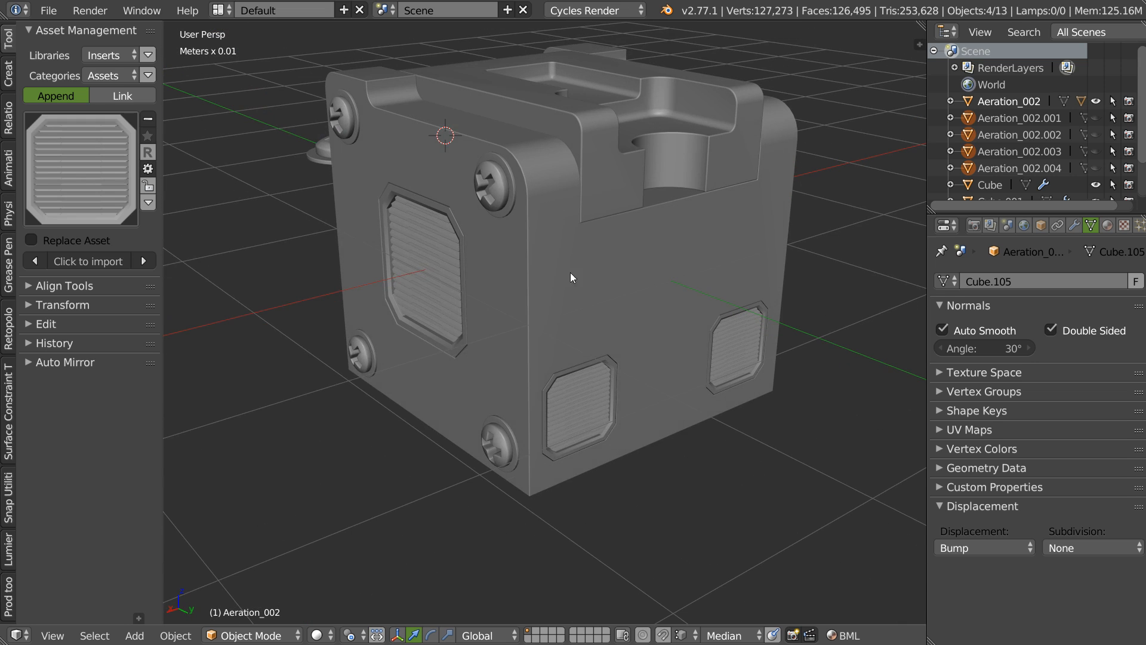
Try importing the Aeration_000 vent and raising it above the block, and undo both
click(84, 177)
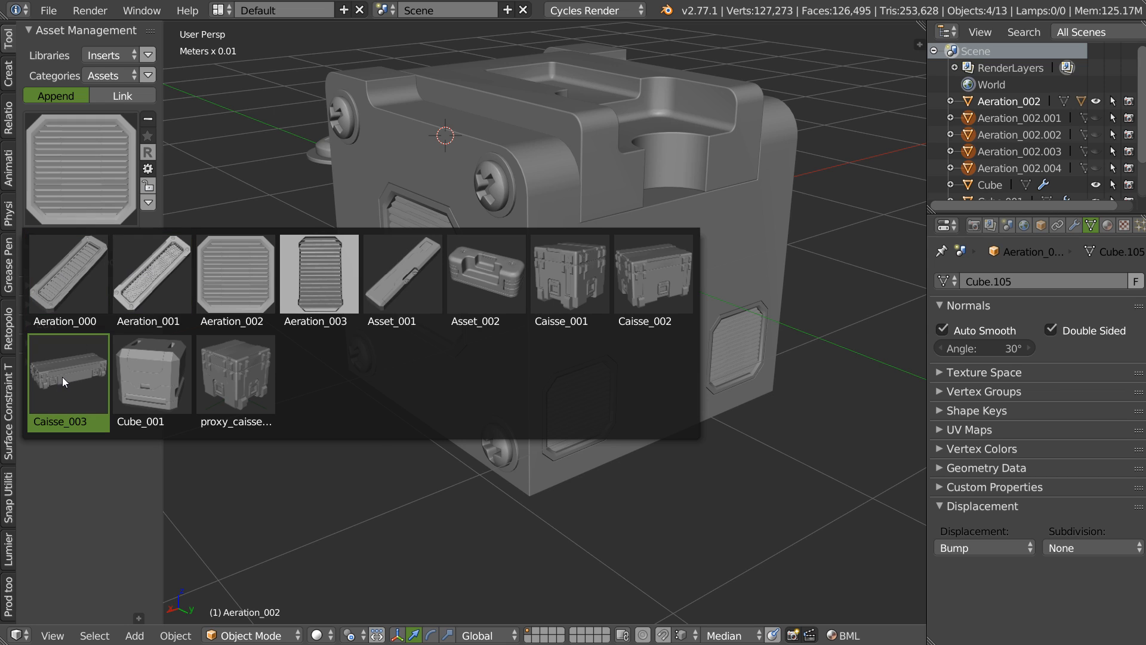
click(70, 279)
scroll(220, 213, down, 3)
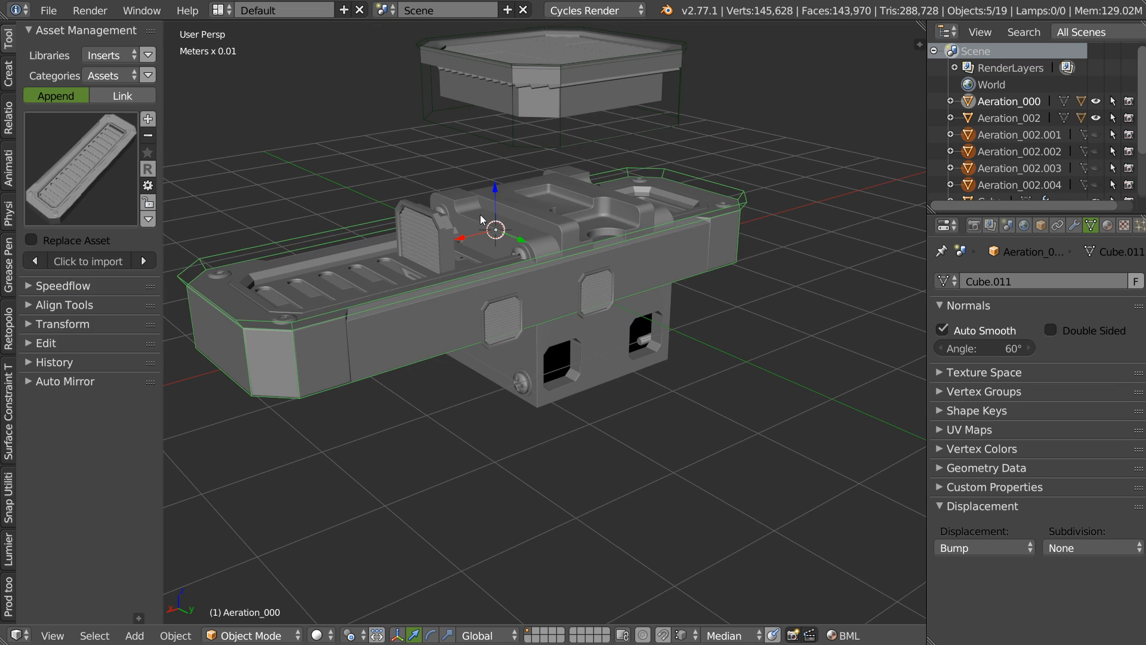
drag(495, 192, 473, 22)
middle_drag(507, 224, 504, 339)
key(ctrl+z)
key(ctrl+z)
key(a)
key(a)
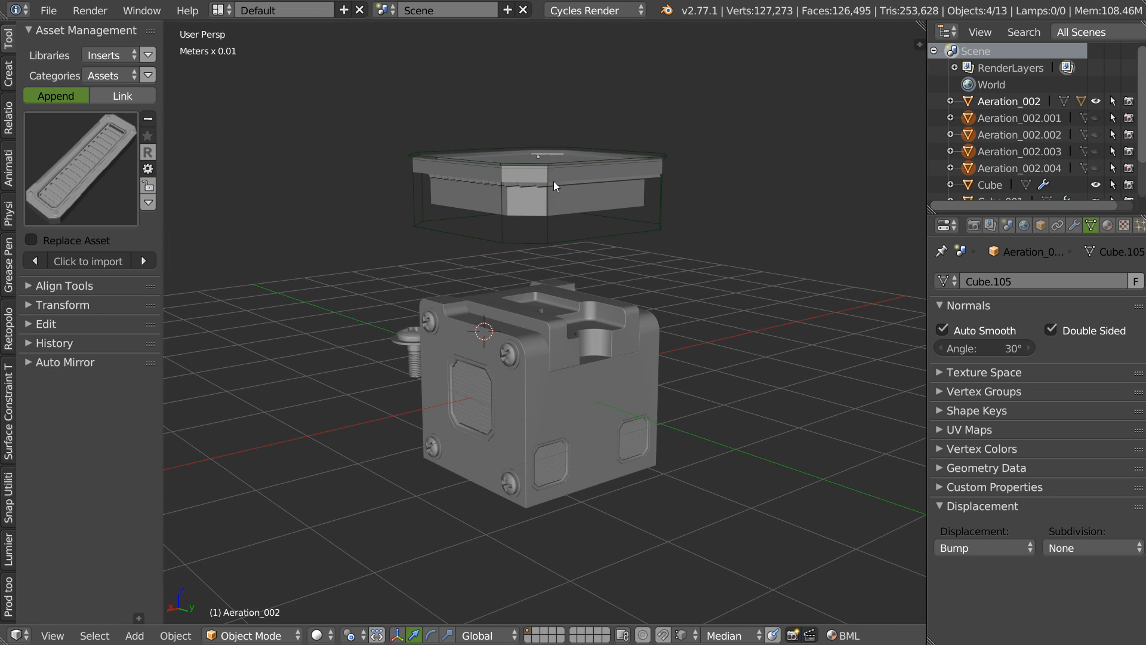
Import the Aeration_000 vent once more and undo the import
click(74, 261)
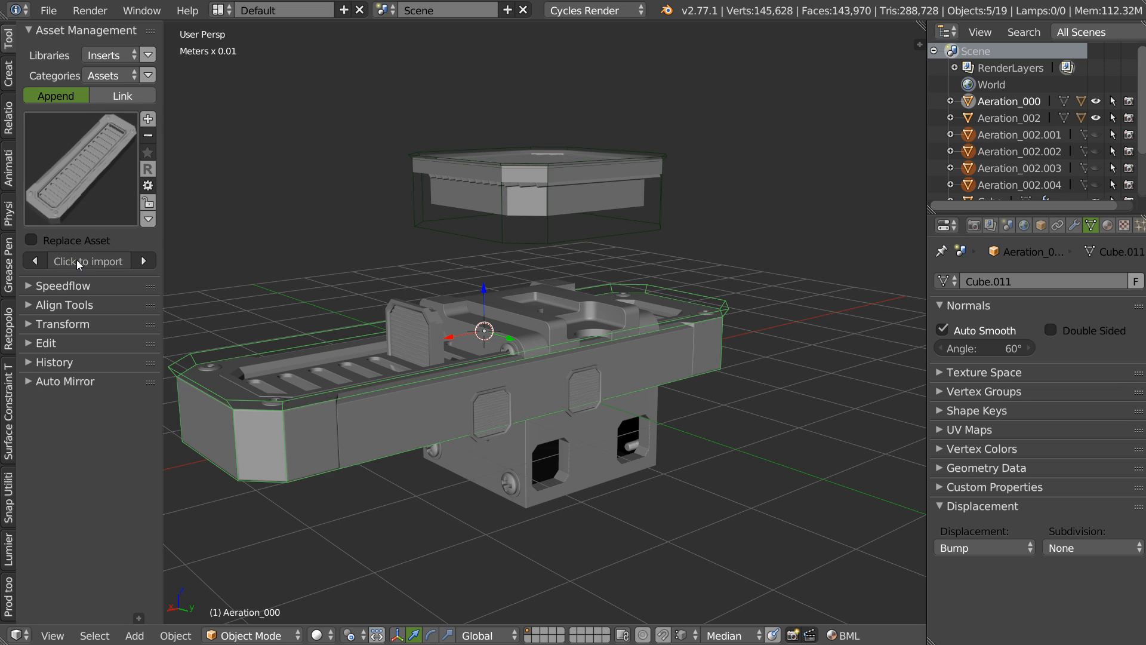
key(ctrl+z)
key(ctrl+z)
middle_drag(550, 321, 554, 307)
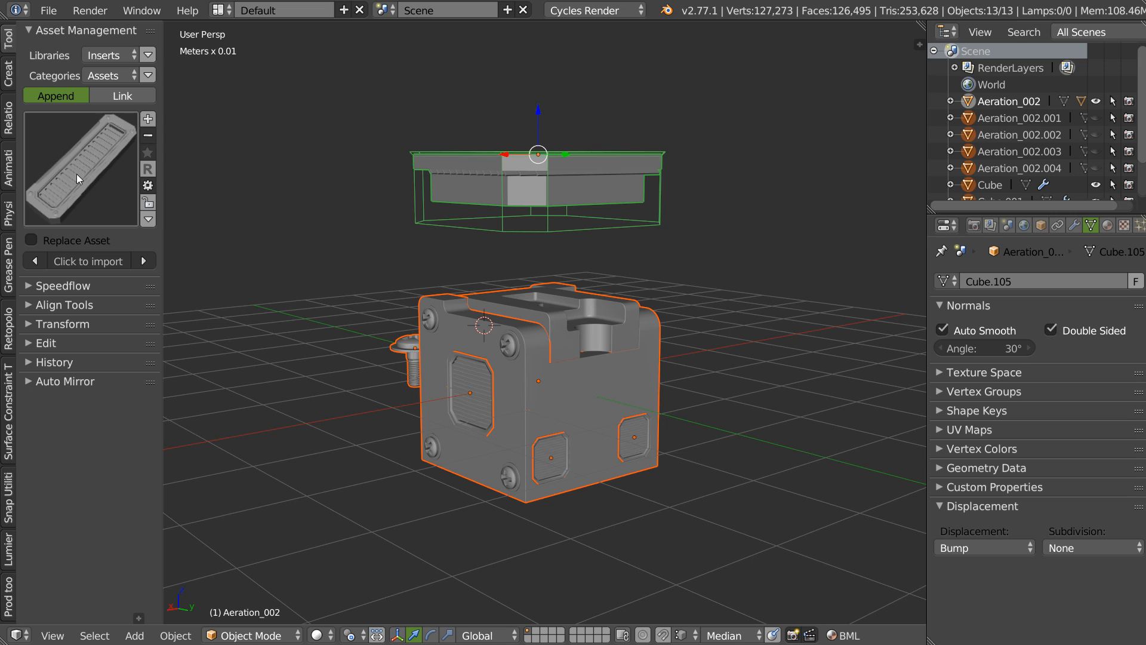
Enable Show Preview's names in the asset properties and deselect all objects in the scene
click(147, 186)
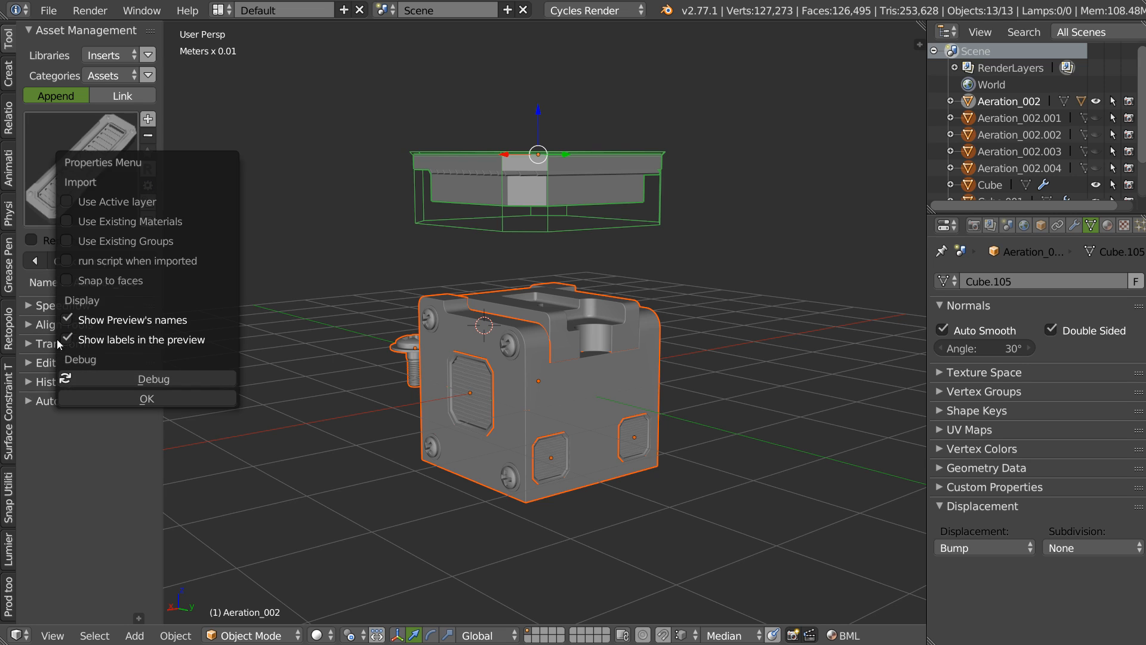
click(131, 396)
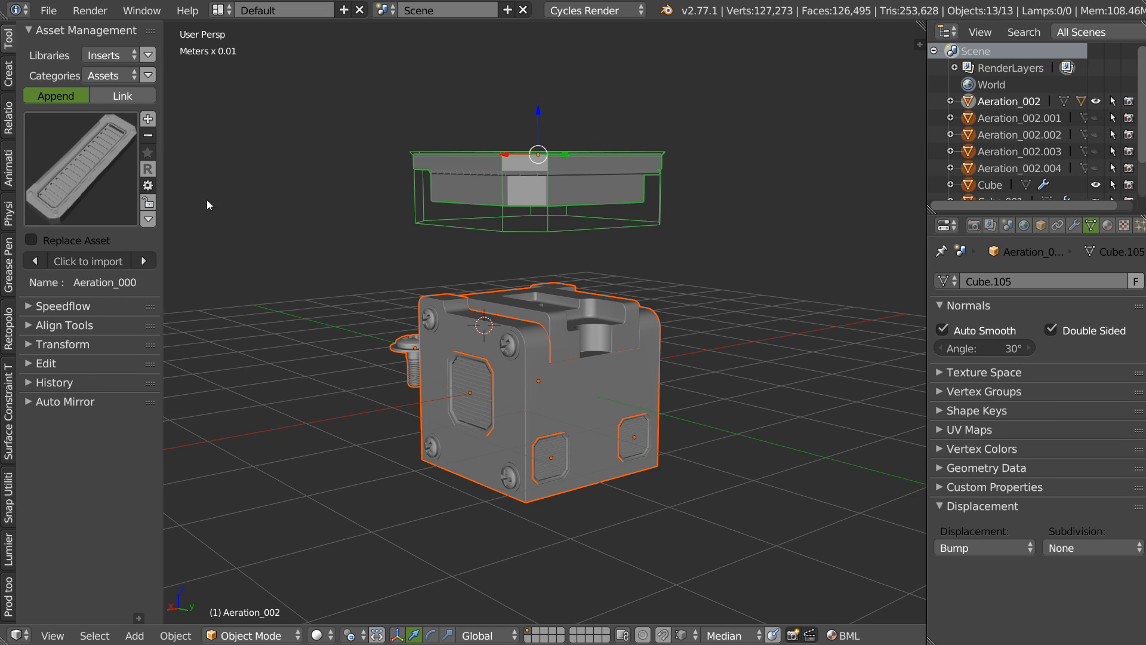
right_click(555, 236)
key(a)
middle_drag(552, 307, 474, 263)
scroll(507, 247, up, 2)
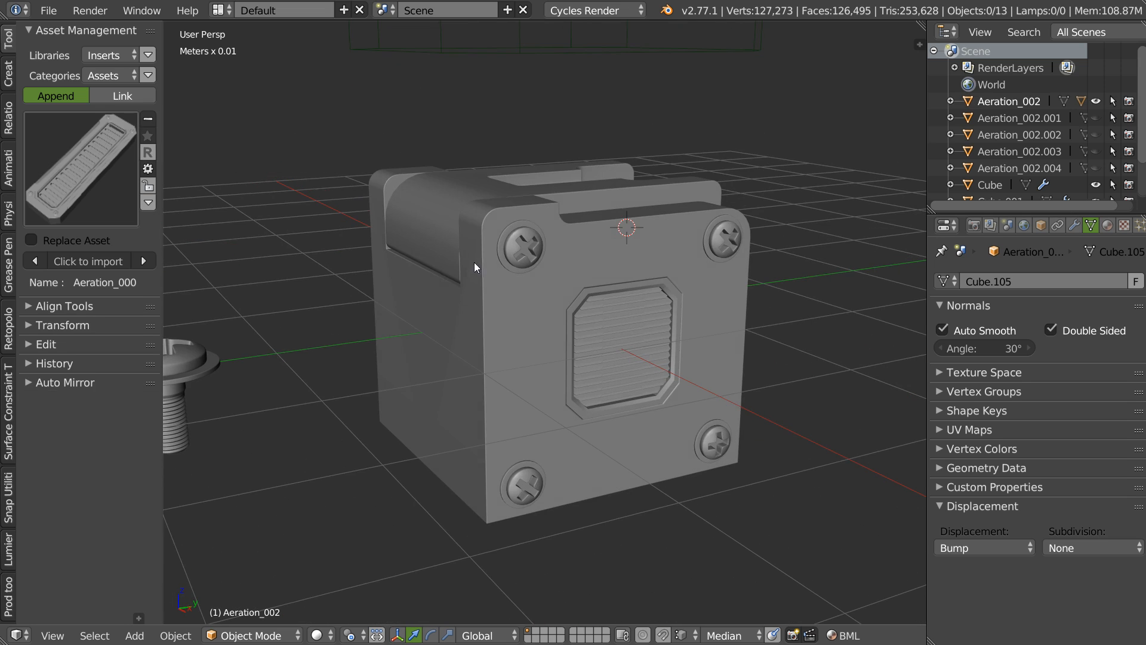
Examine the block's vents and screws from several sides and select the loose screw beside it
middle_drag(561, 266, 540, 153)
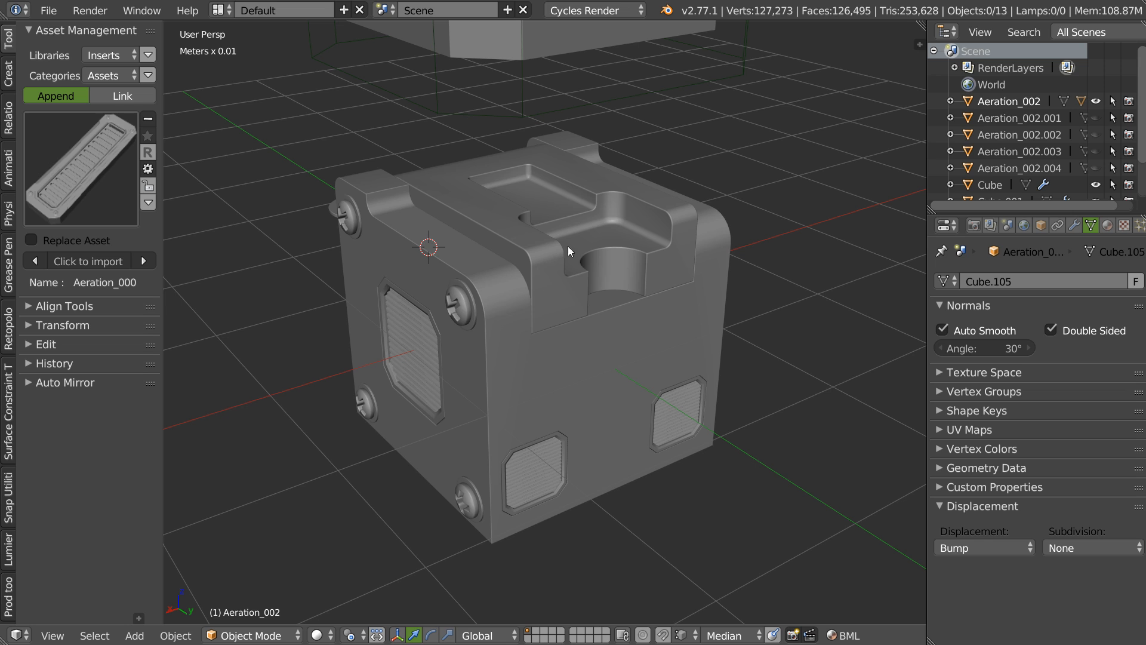
middle_drag(571, 252, 499, 271)
middle_drag(723, 256, 504, 306)
right_click(786, 292)
middle_drag(786, 293, 694, 220)
scroll(669, 298, down, 3)
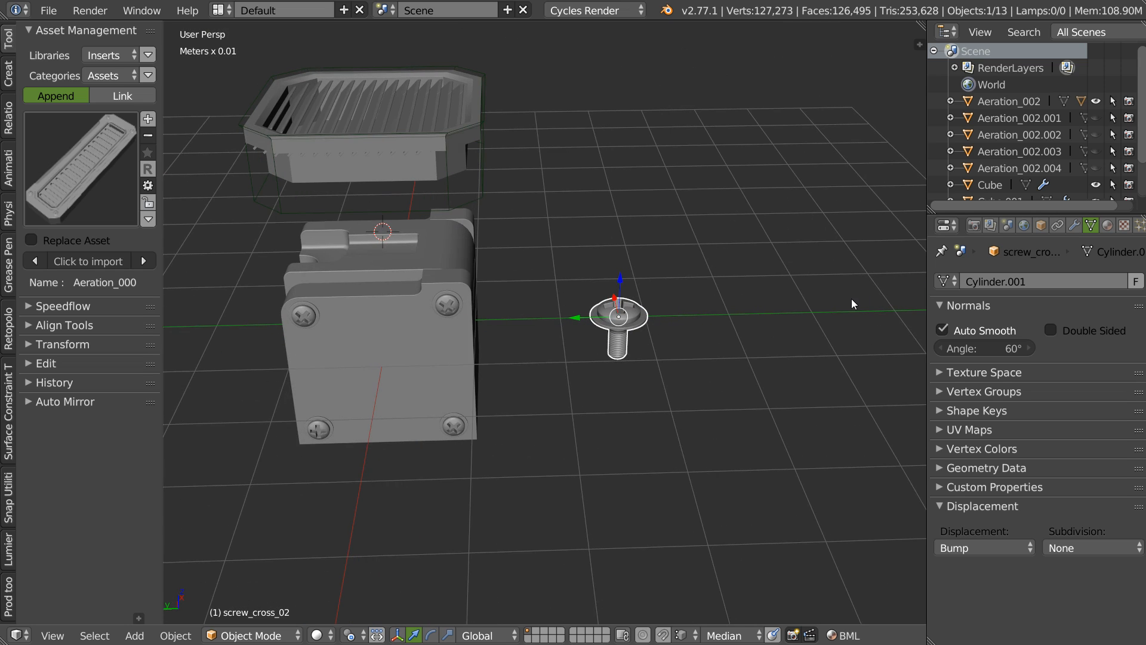
middle_drag(744, 295, 591, 345)
middle_drag(736, 284, 649, 218)
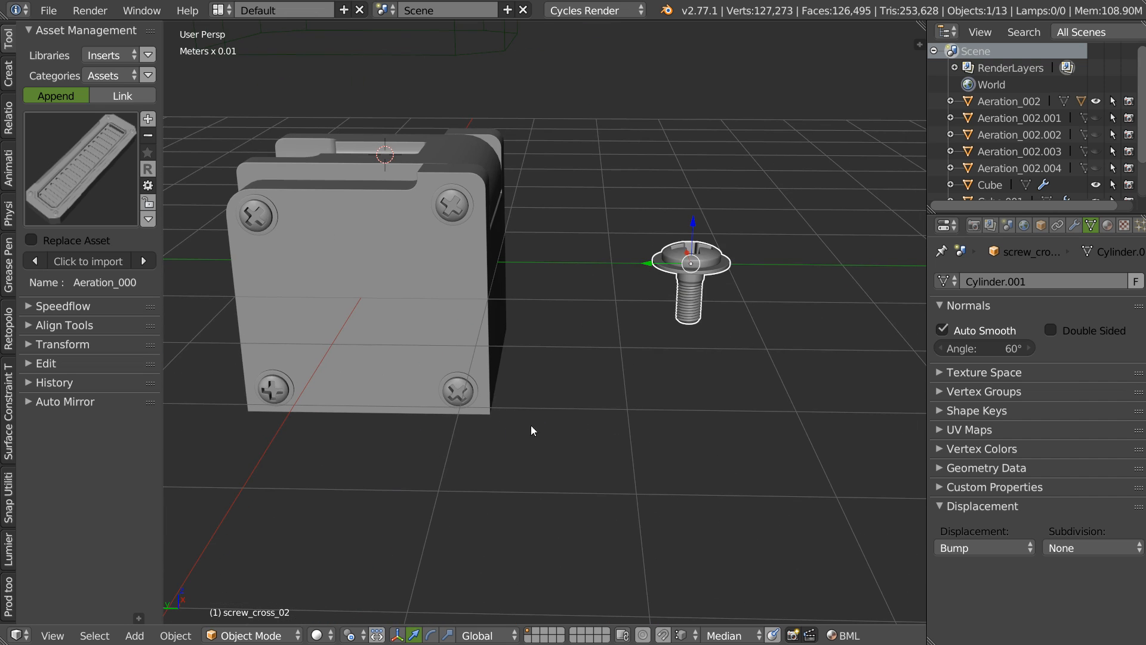
middle_drag(516, 392, 624, 315)
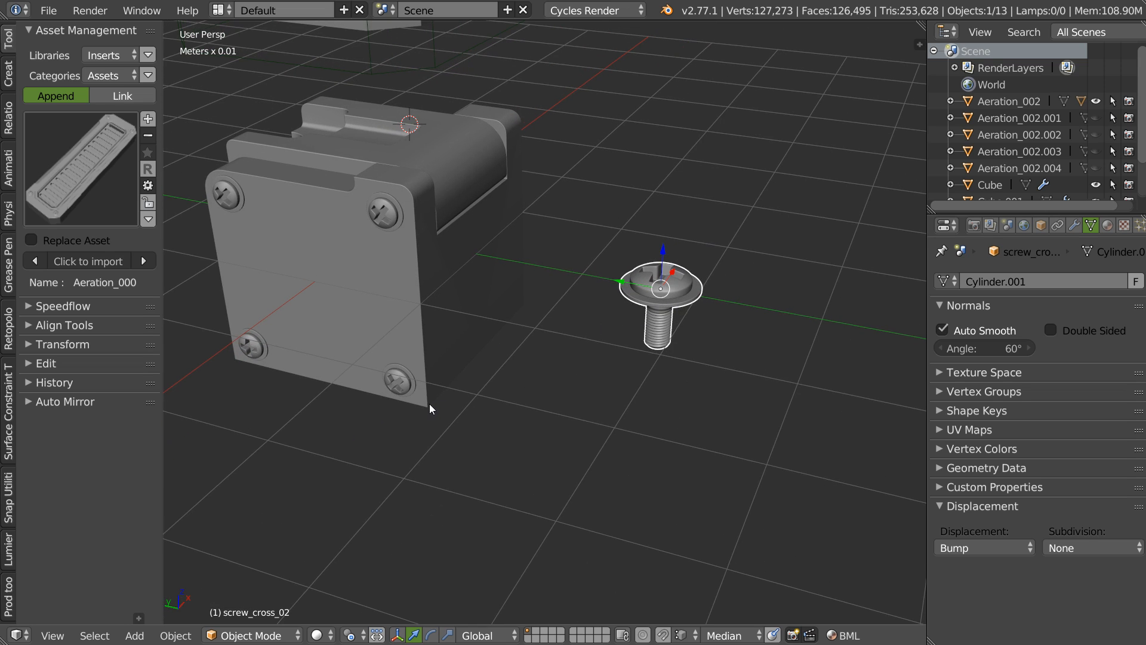
middle_drag(412, 195, 668, 280)
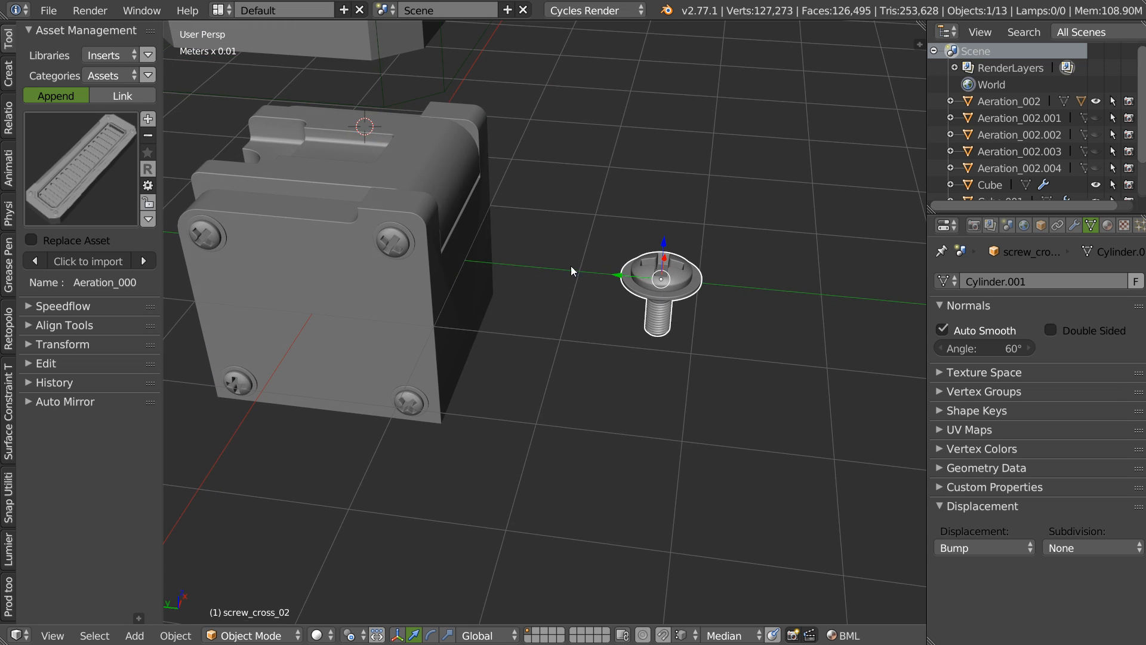
middle_drag(570, 266, 632, 279)
Try Speedflow's Rotate about the X axis on the loose screw
key(space)
click(519, 284)
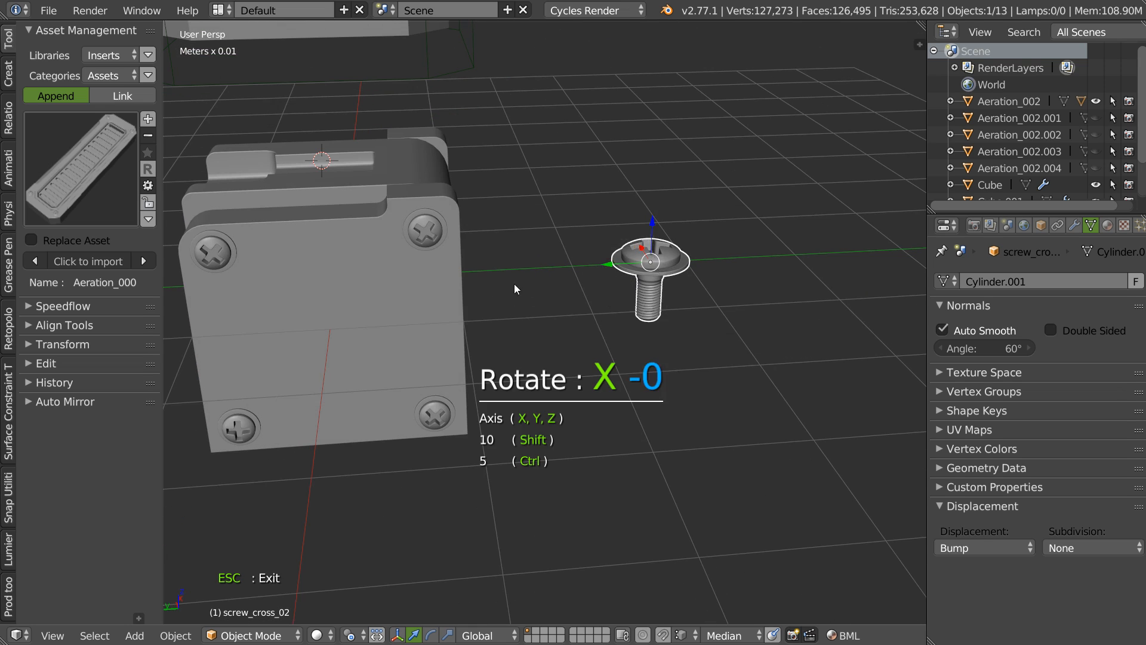
click(489, 346)
Duplicate the loose screw along the Y axis, placing the copy just beyond the original
scroll(604, 295, down, 3)
scroll(646, 307, up, 1)
middle_drag(592, 298, 600, 294)
key(shift+d)
key(y)
click(677, 302)
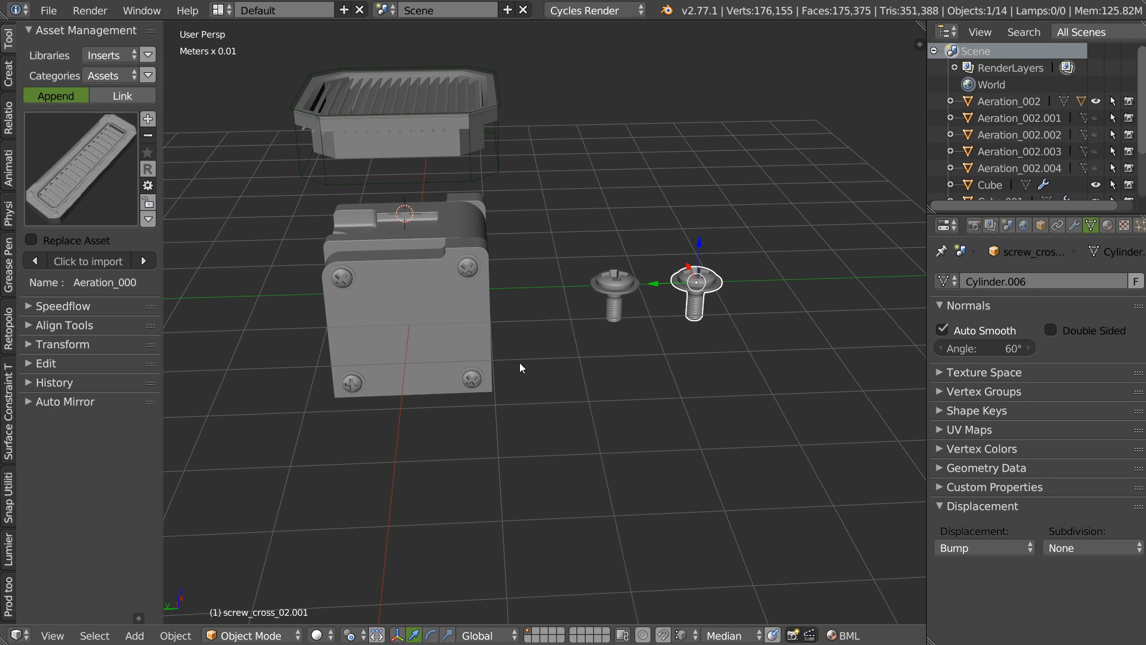
Snap the 3D cursor to the origin of the block's screws, select both loose screws, and set the pivot point to 3D Cursor
middle_drag(519, 363, 462, 371)
scroll(457, 375, up, 2)
right_click(417, 396)
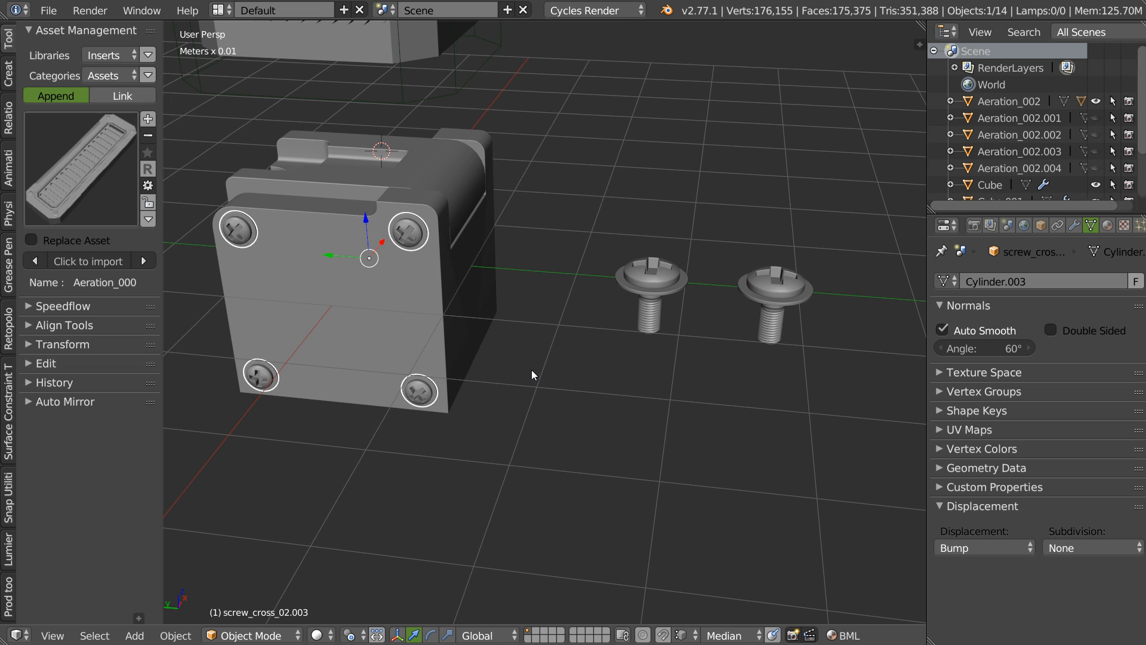
key(shift+s)
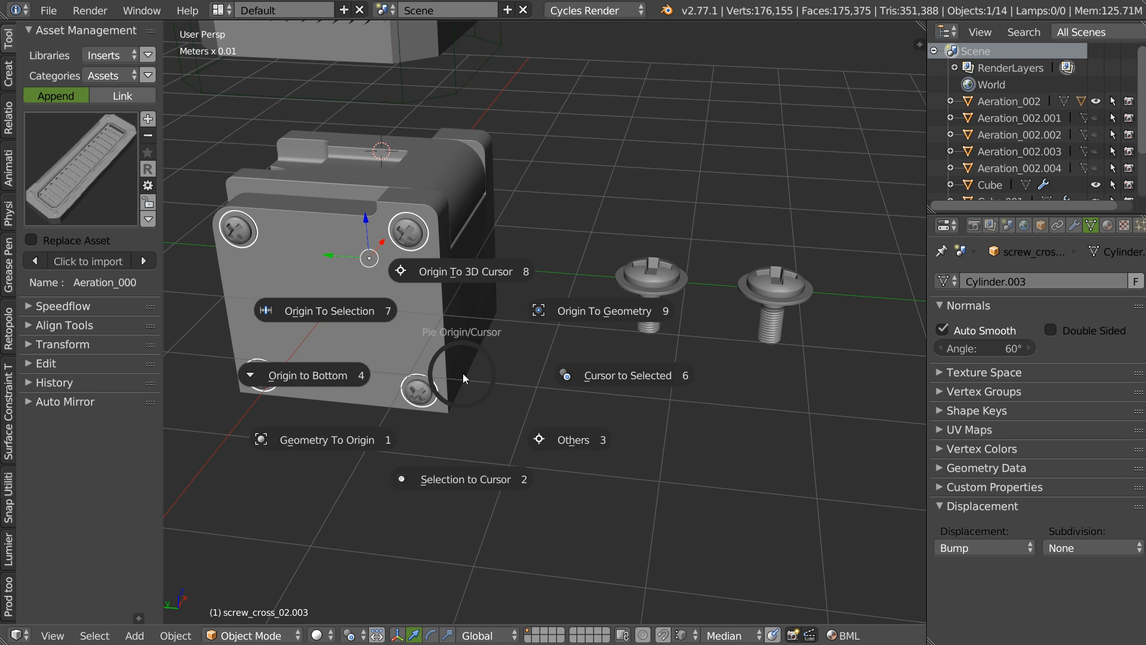
click(629, 375)
middle_drag(626, 374, 661, 297)
right_click(663, 295)
shift+right_click(749, 282)
click(341, 635)
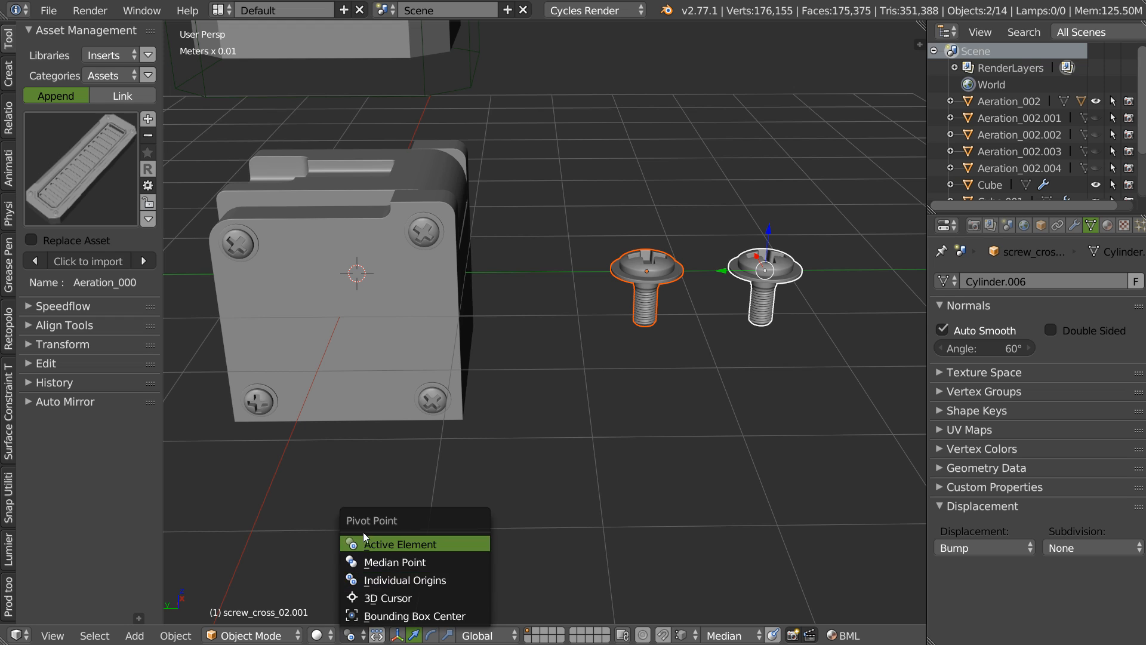
click(374, 599)
Rotate the two loose screws 45° about the global X axis around the 3D cursor
scroll(591, 341, down, 2)
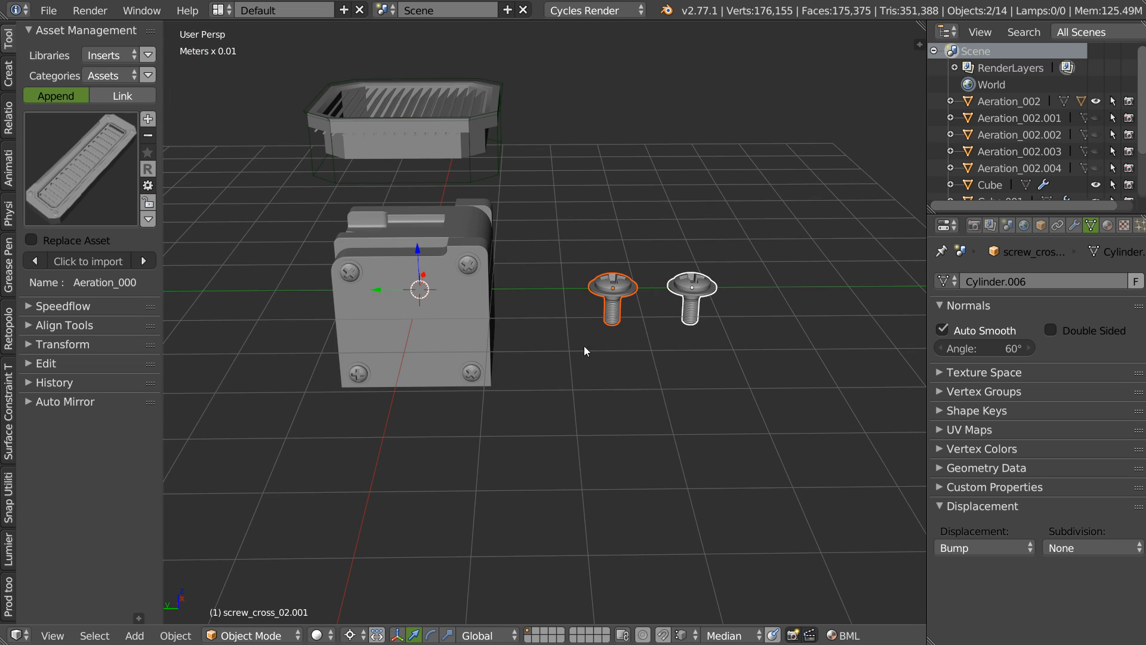
text(rx)
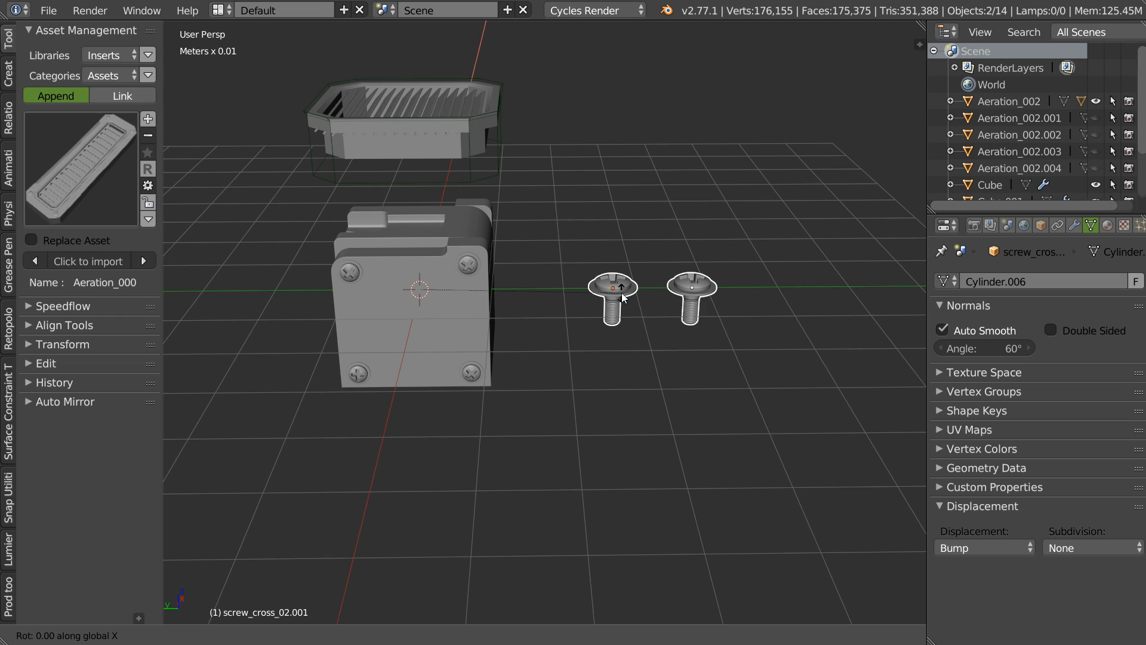
text(45)
key(Return)
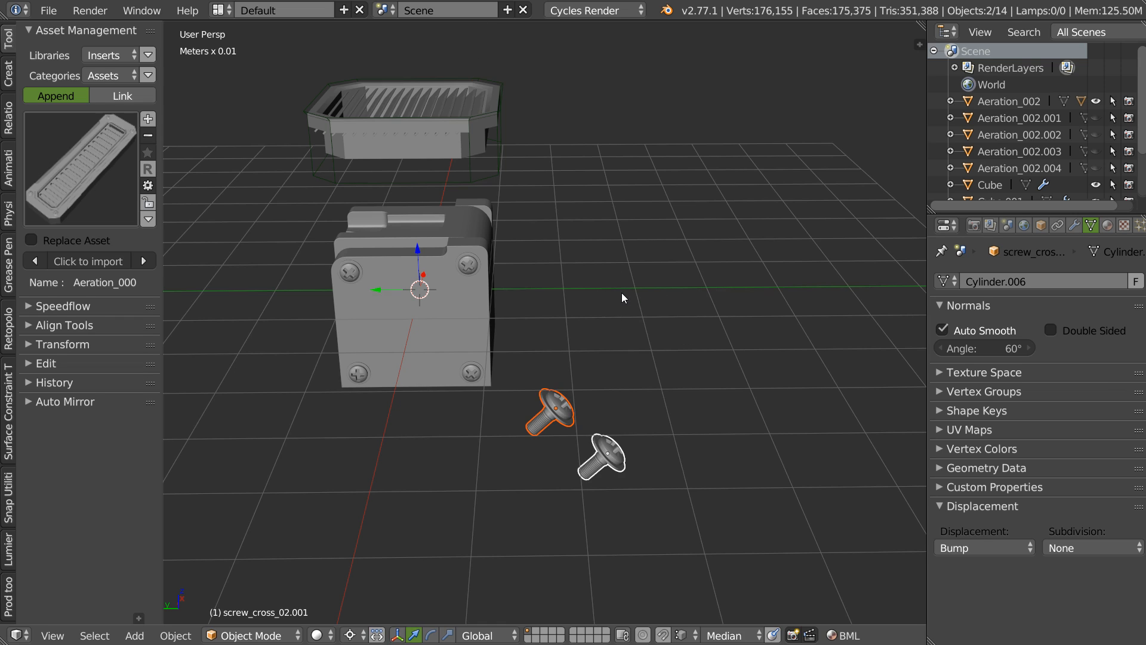
Try Speedflow's Rotate about the X axis on the two tilted screws
middle_drag(612, 343, 603, 282)
key(shift+space)
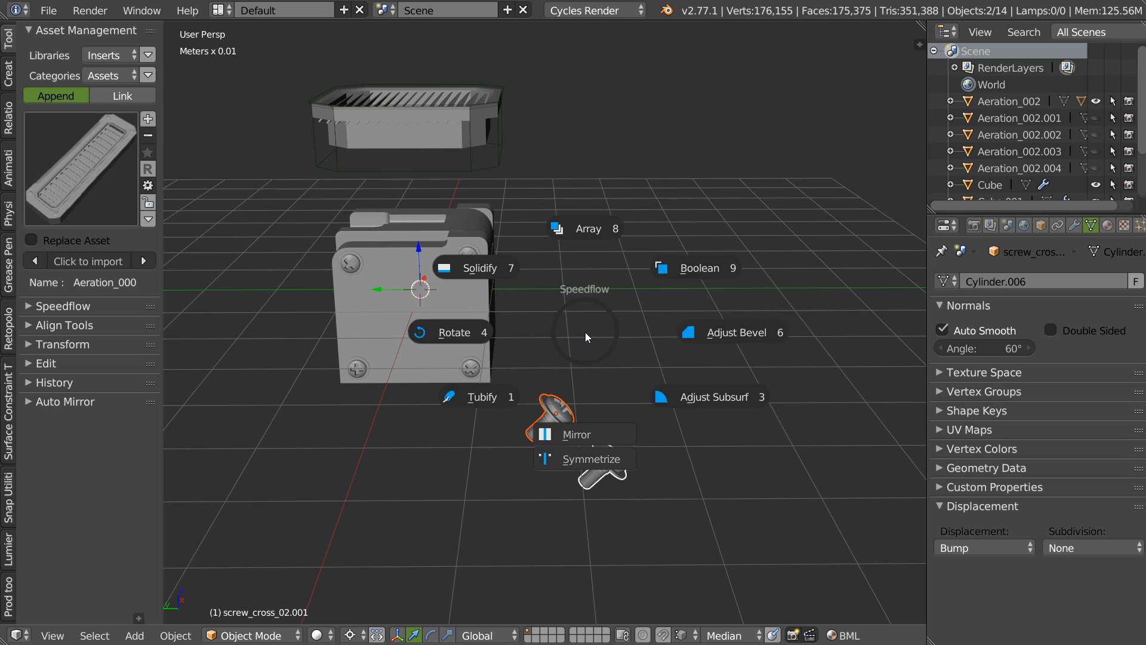
click(446, 332)
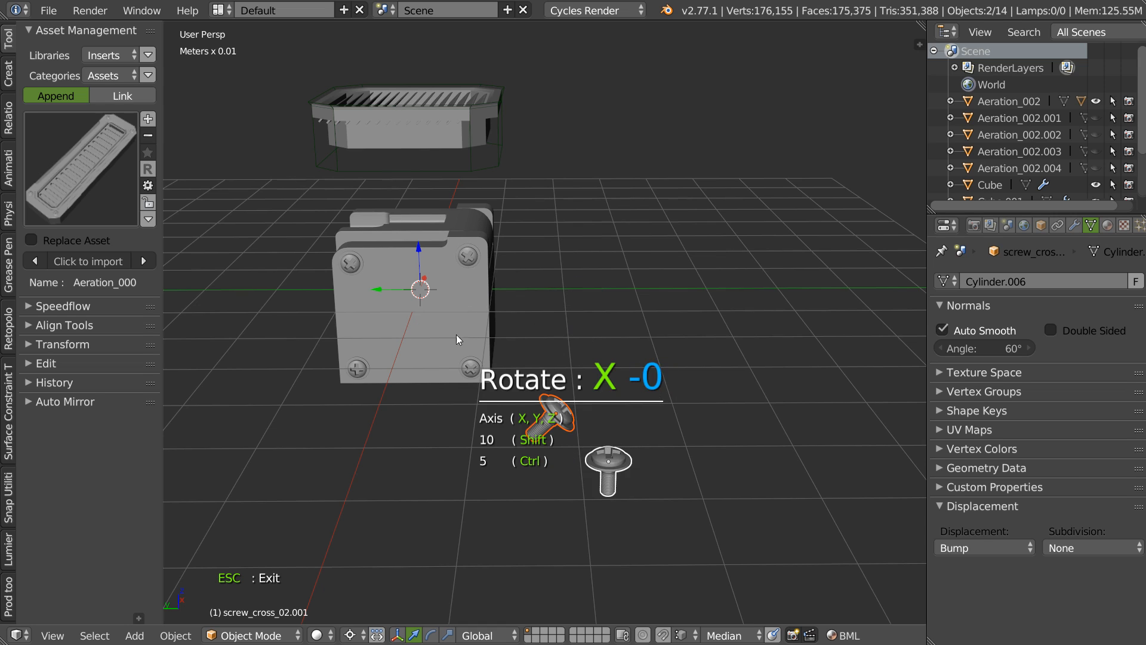
click(486, 337)
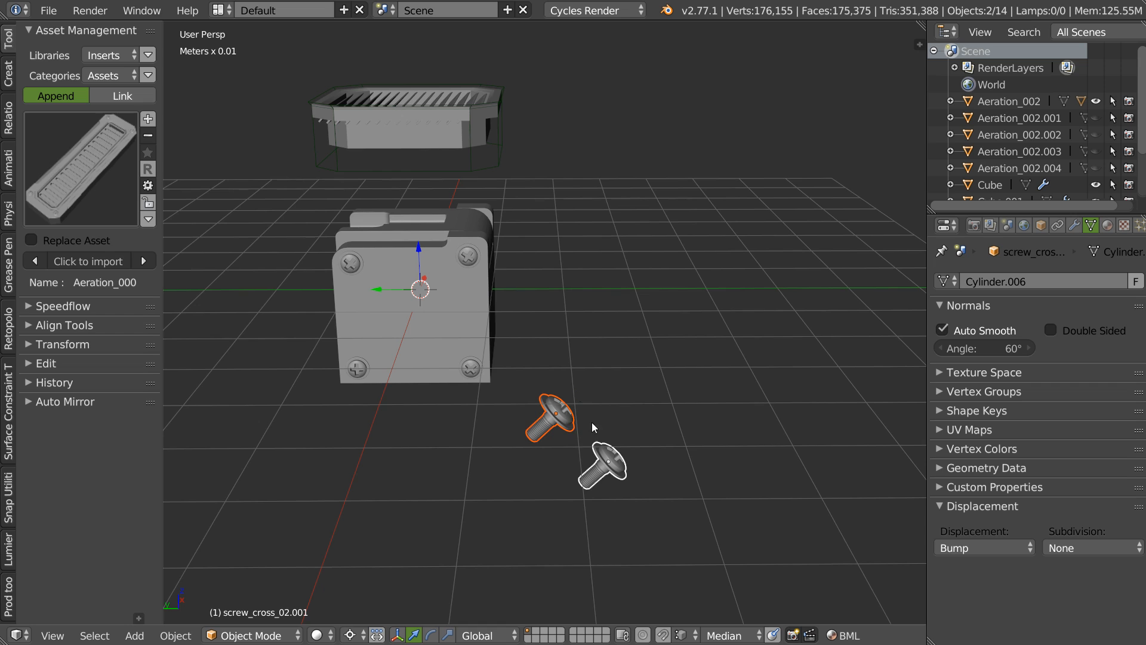
middle_drag(659, 299, 506, 275)
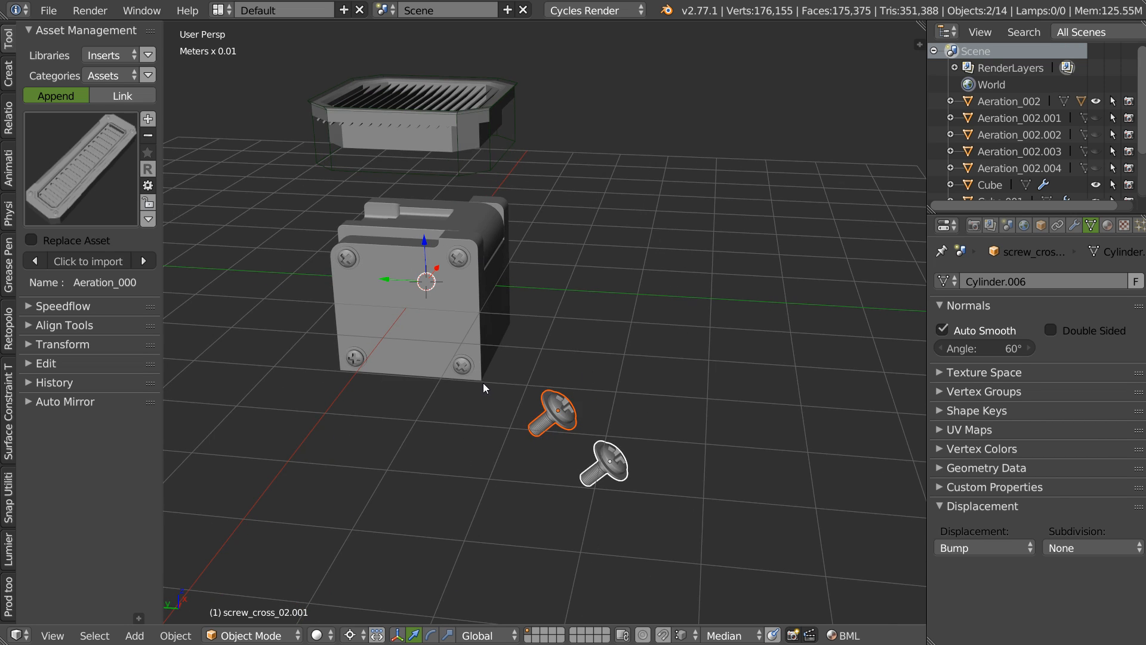
click(355, 634)
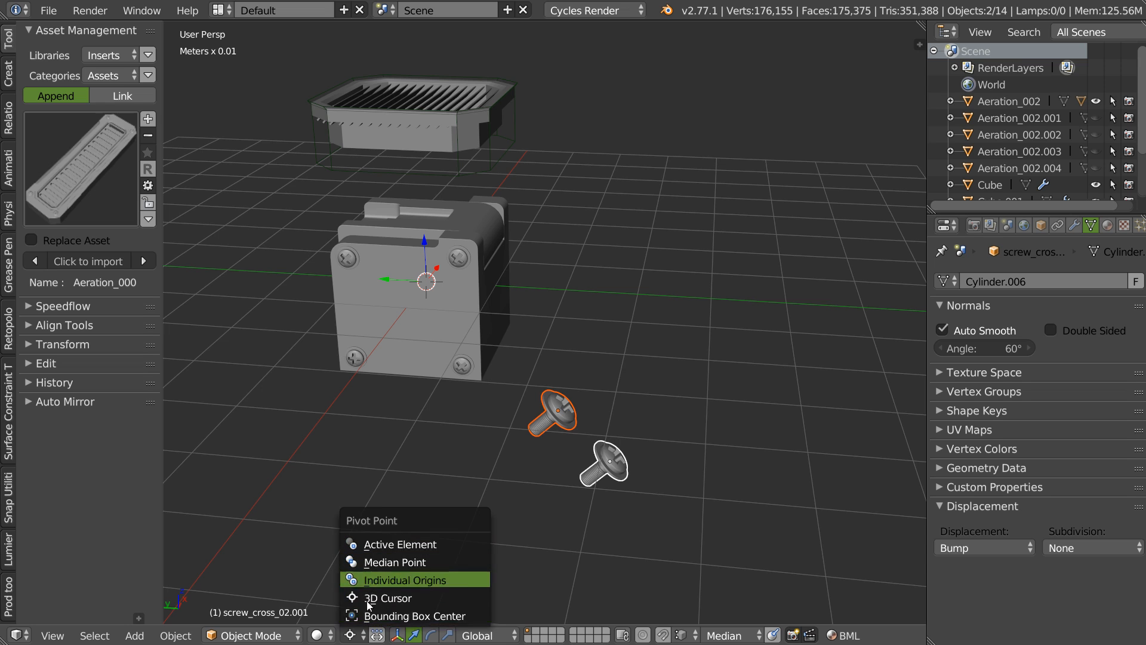
click(382, 616)
middle_drag(477, 323, 470, 306)
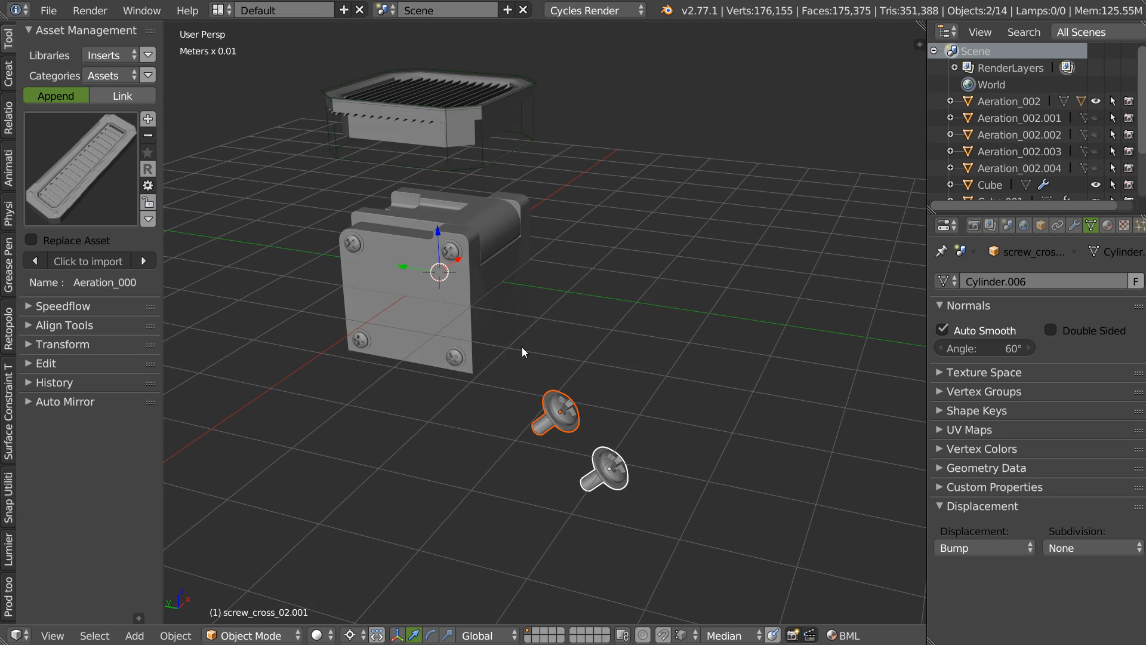
Delete both loose screws beside the block
middle_drag(522, 348, 550, 334)
key(x)
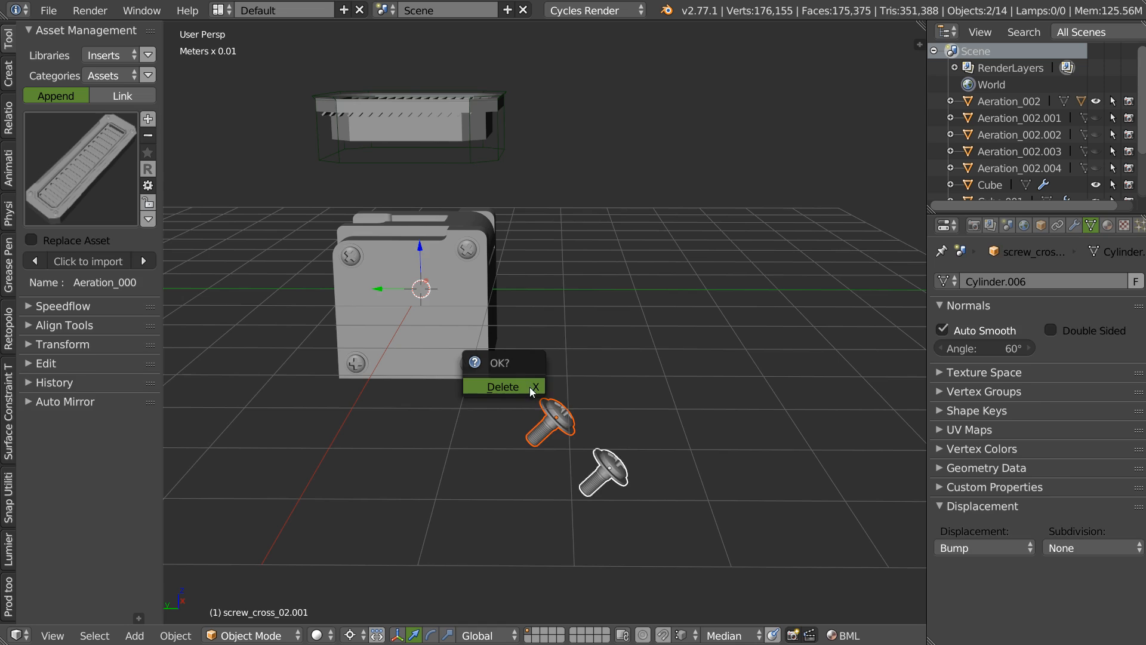
click(529, 386)
Hide the Aeration_002 vent floating above the block
middle_drag(471, 358, 462, 210)
right_click(515, 152)
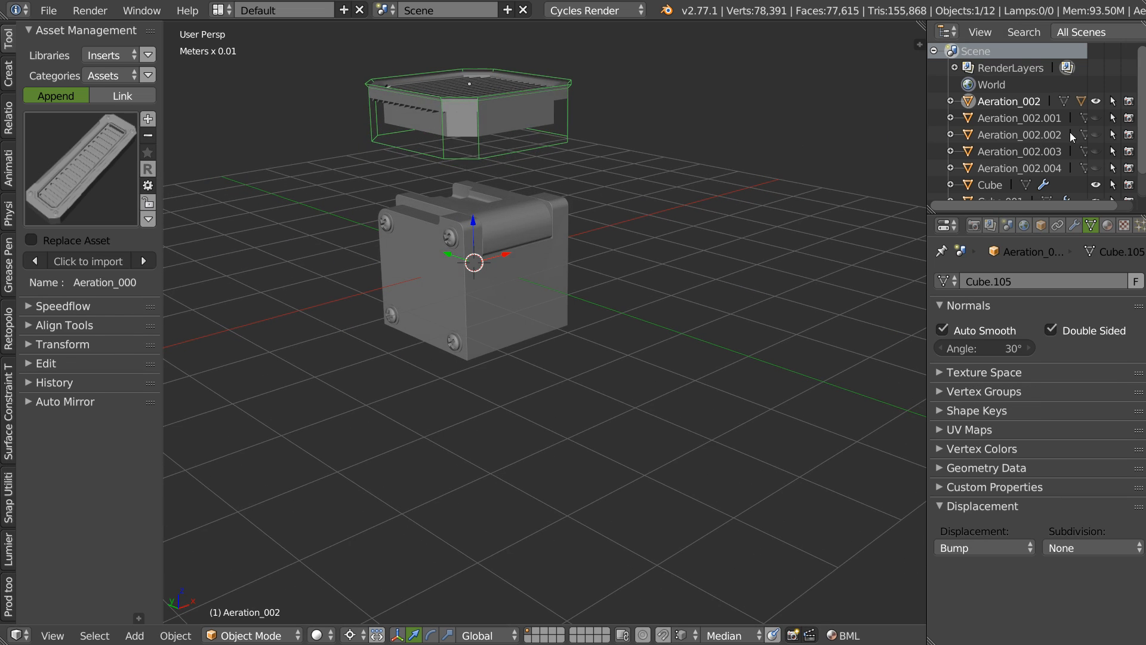
click(1096, 100)
Examine the detailed block's screws, vents and top recesses up close, selecting its screws and the Cube in turn
middle_drag(611, 216, 486, 238)
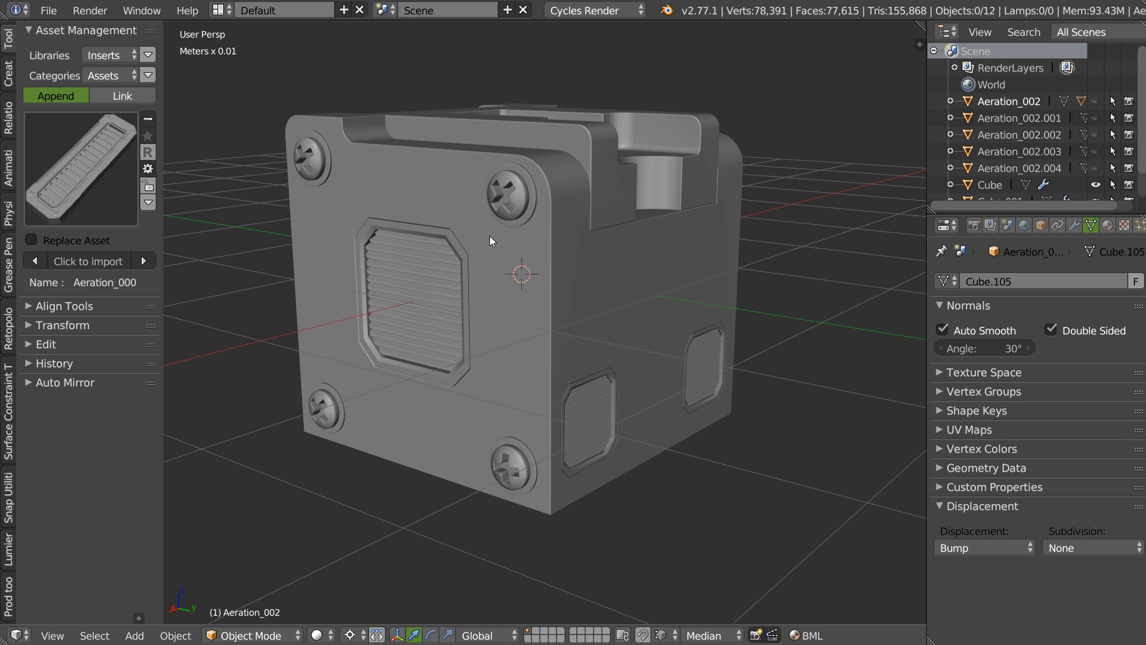
middle_drag(530, 220, 504, 363)
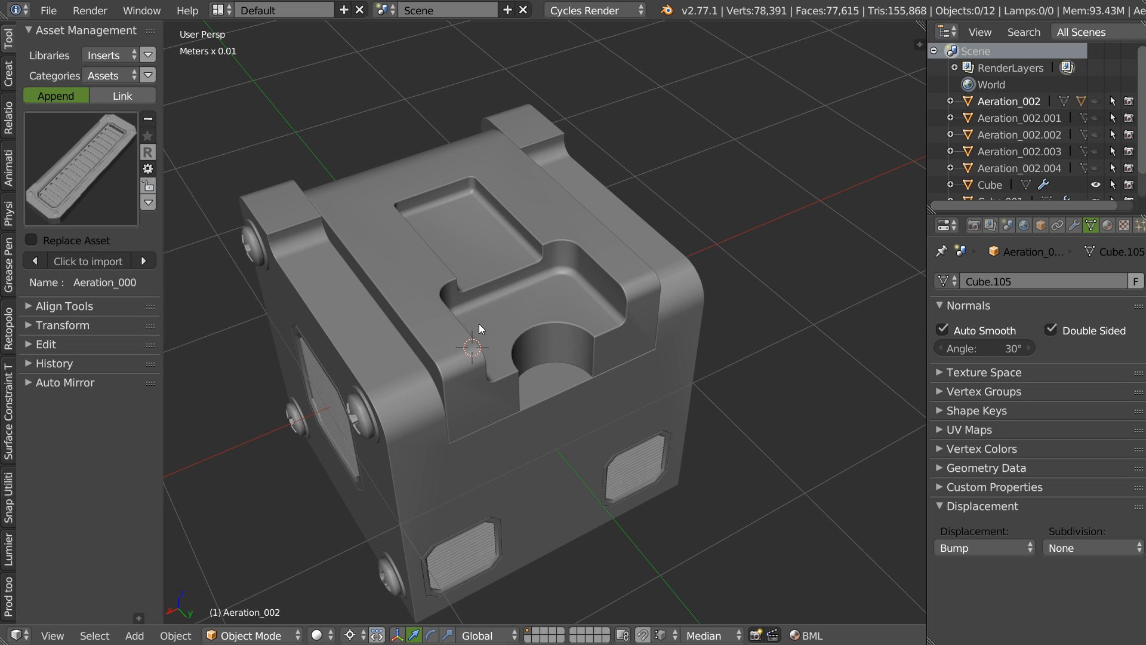
middle_drag(478, 323, 622, 292)
scroll(621, 293, up, 4)
right_click(528, 340)
key(space)
scroll(675, 264, down, 1)
scroll(676, 268, down, 6)
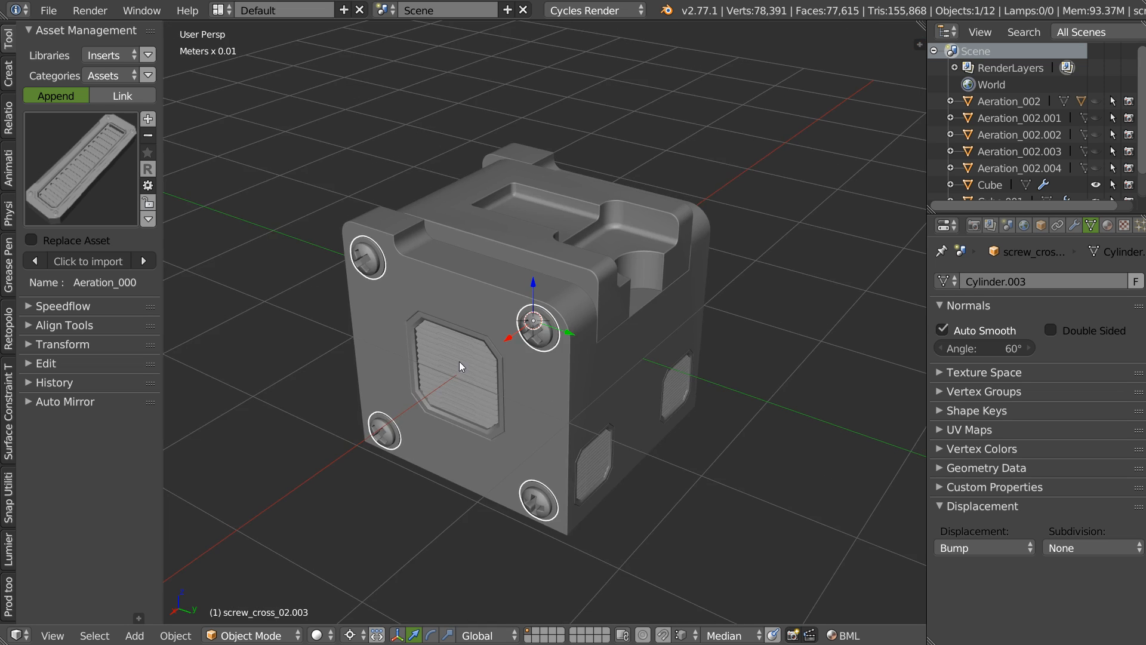
scroll(460, 361, up, 5)
mouse_move(592, 313)
middle_down()
mouse_move(482, 336)
mouse_move(710, 273)
mouse_move(596, 321)
middle_up()
right_click(621, 393)
scroll(646, 389, down, 3)
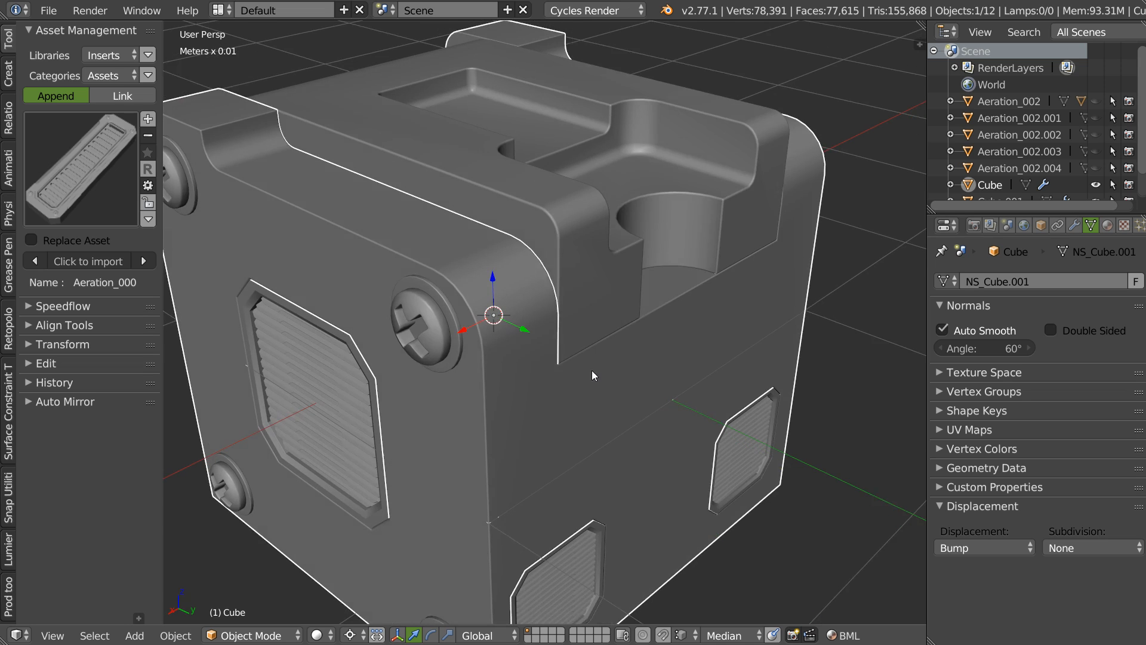
scroll(626, 335, down, 1)
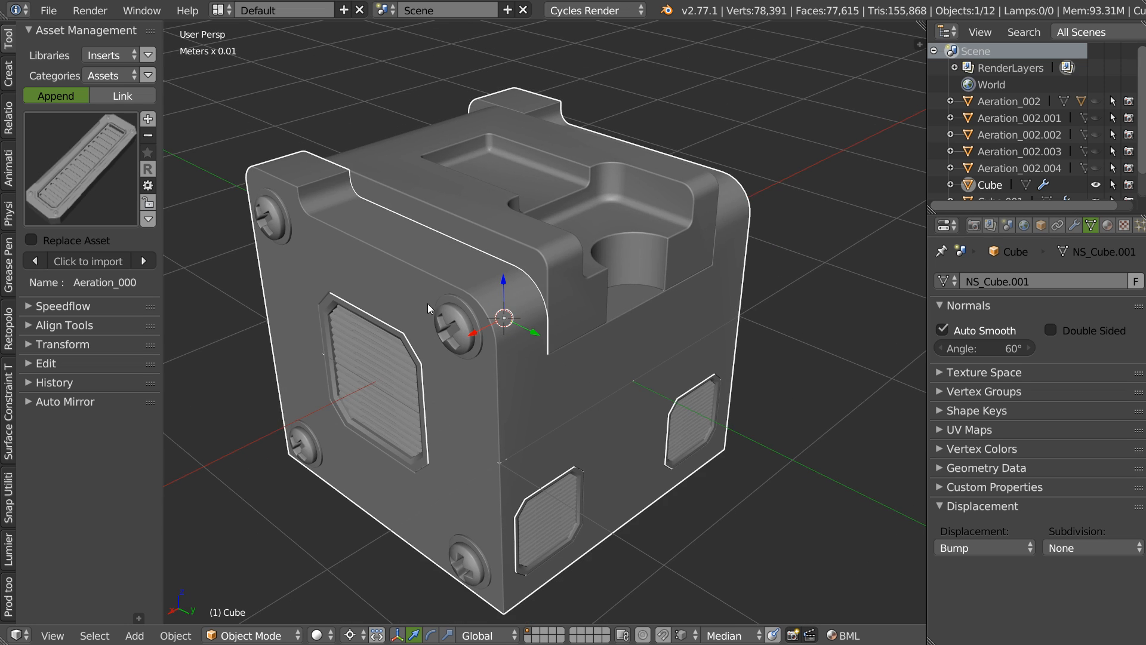
middle_drag(514, 372, 558, 270)
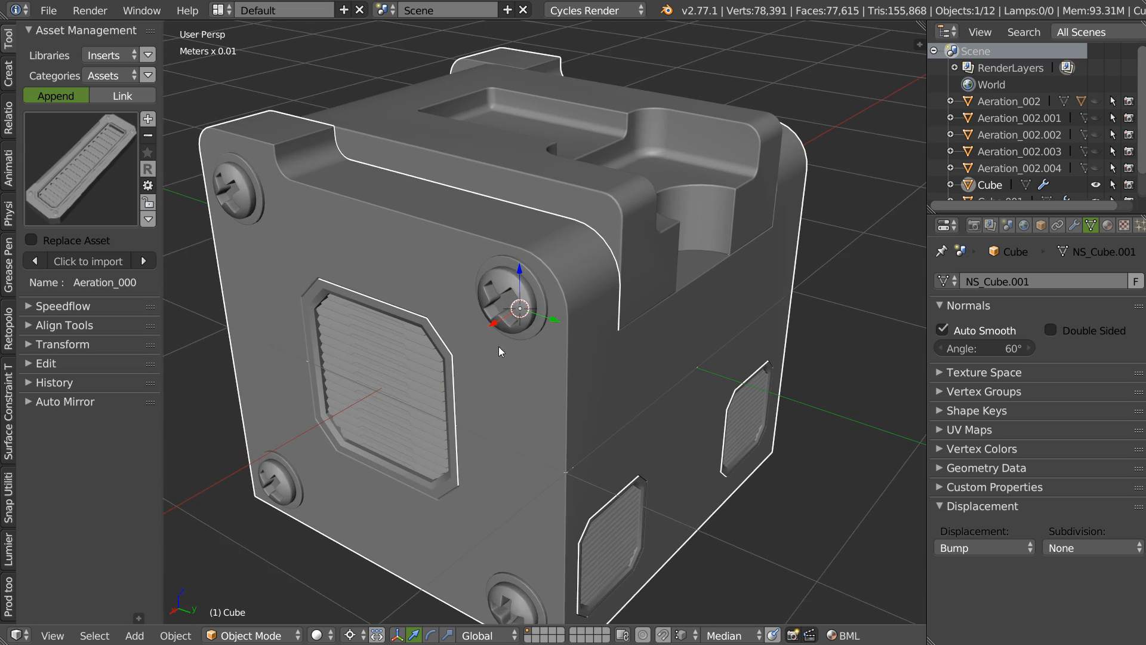